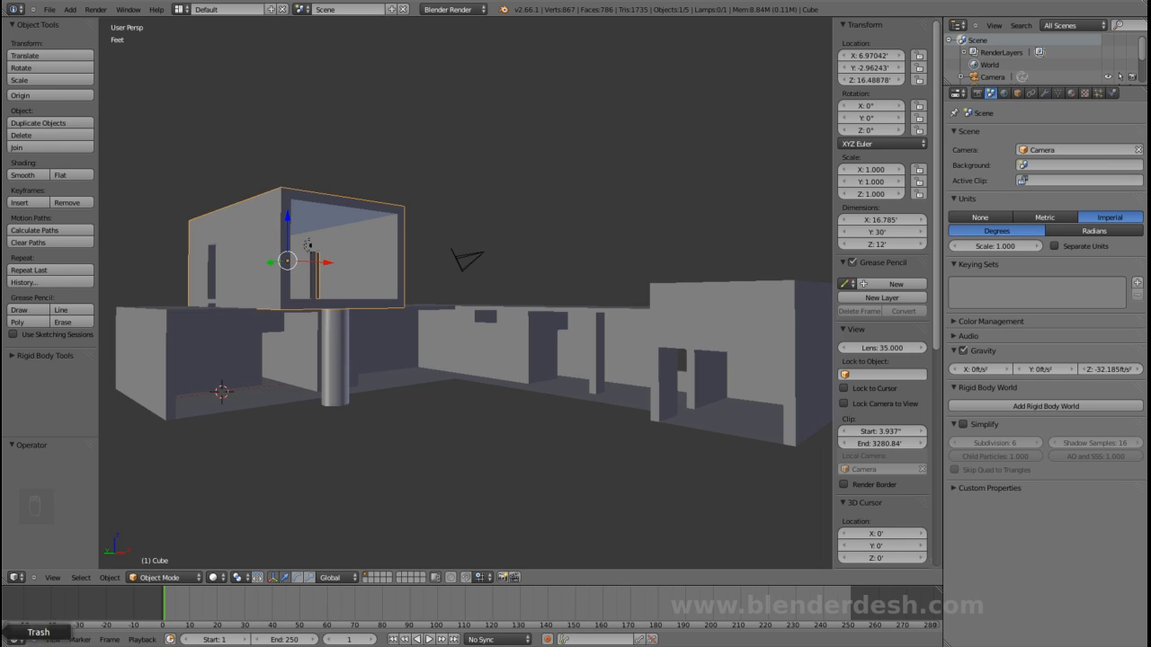
- Compare the building model's terrace area and openings with the reference render Buil ext 002.png
left_click(9, 579)
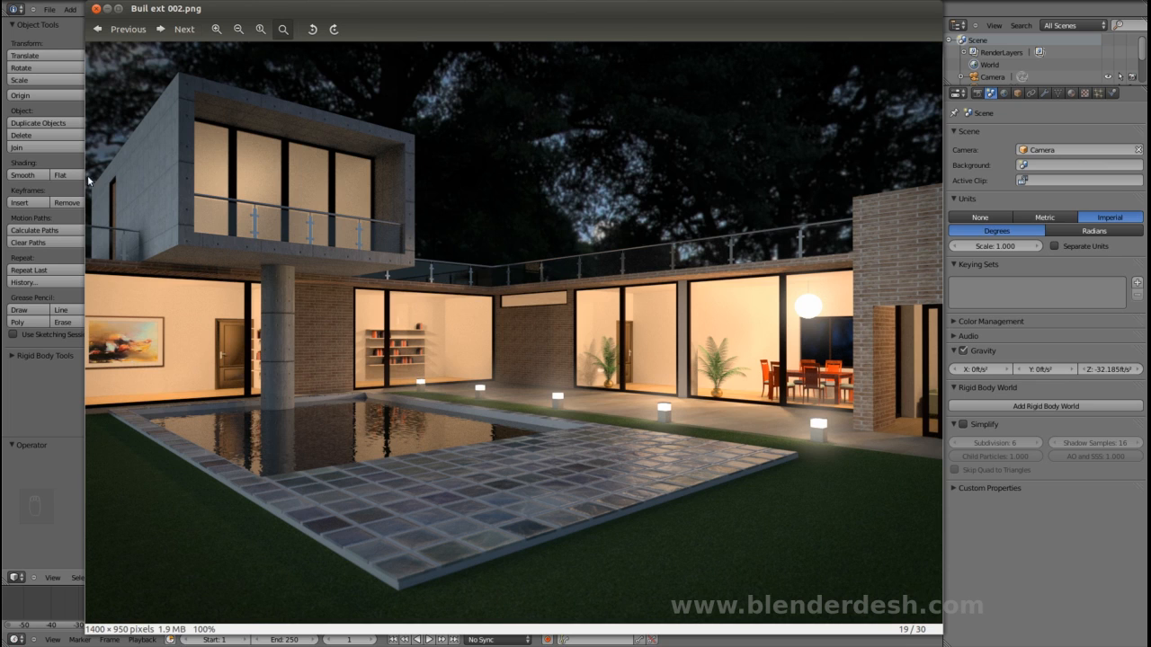
left_click(107, 9)
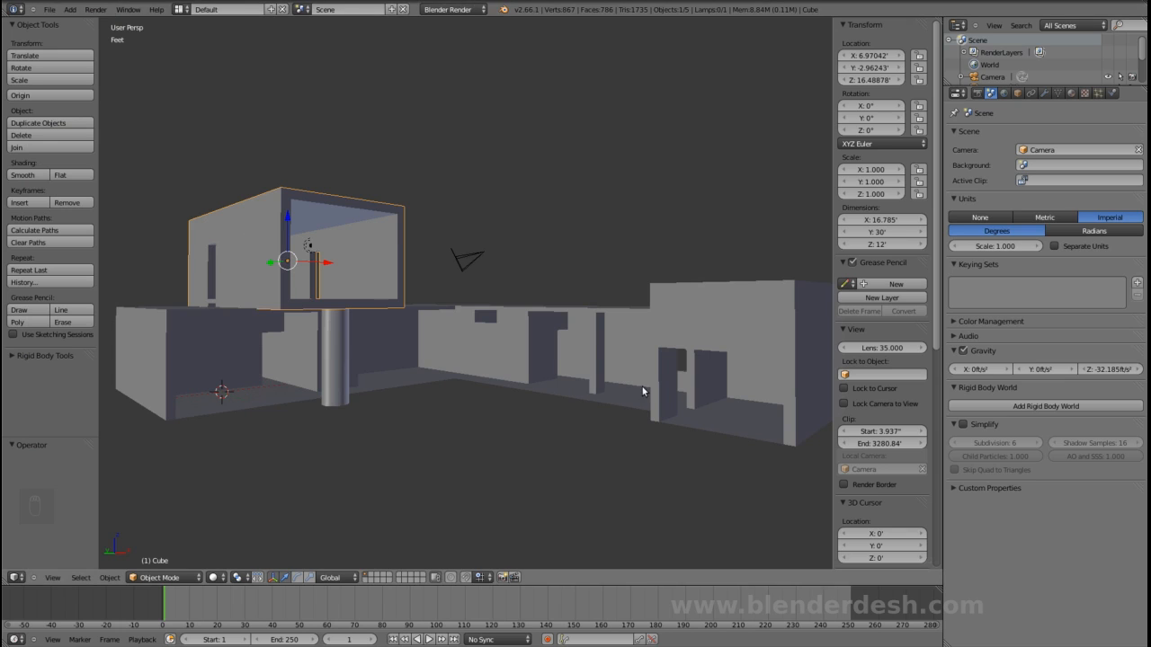
middle_click_drag(595, 405, 550, 378)
scroll(638, 398, "up", 2)
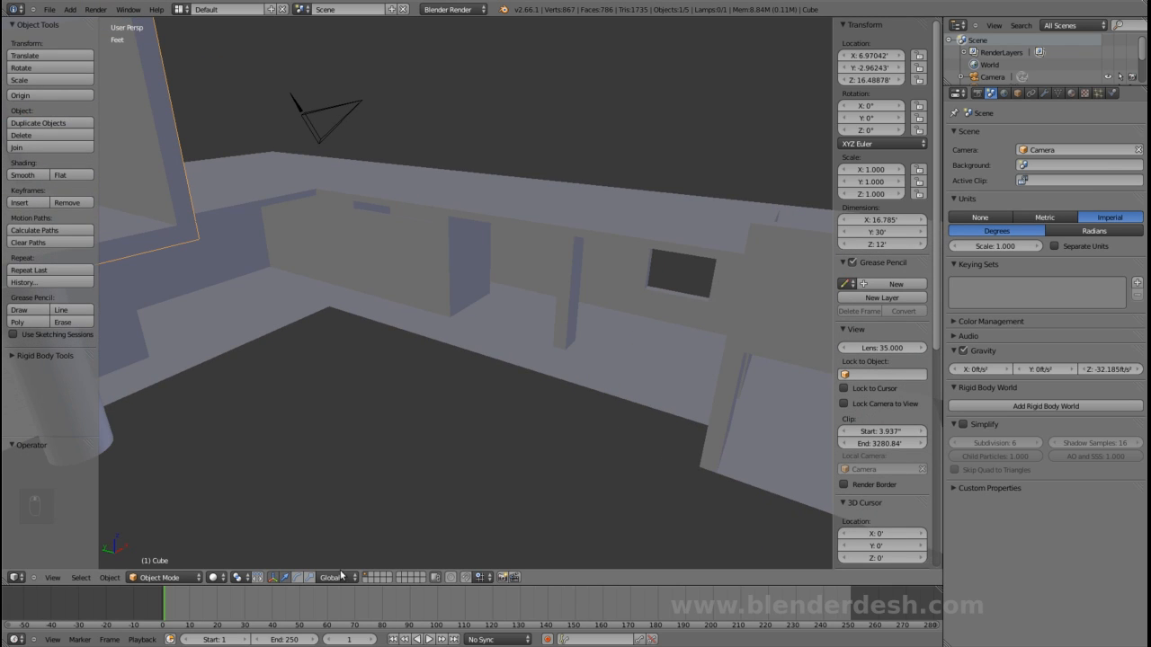
left_click(2, 580)
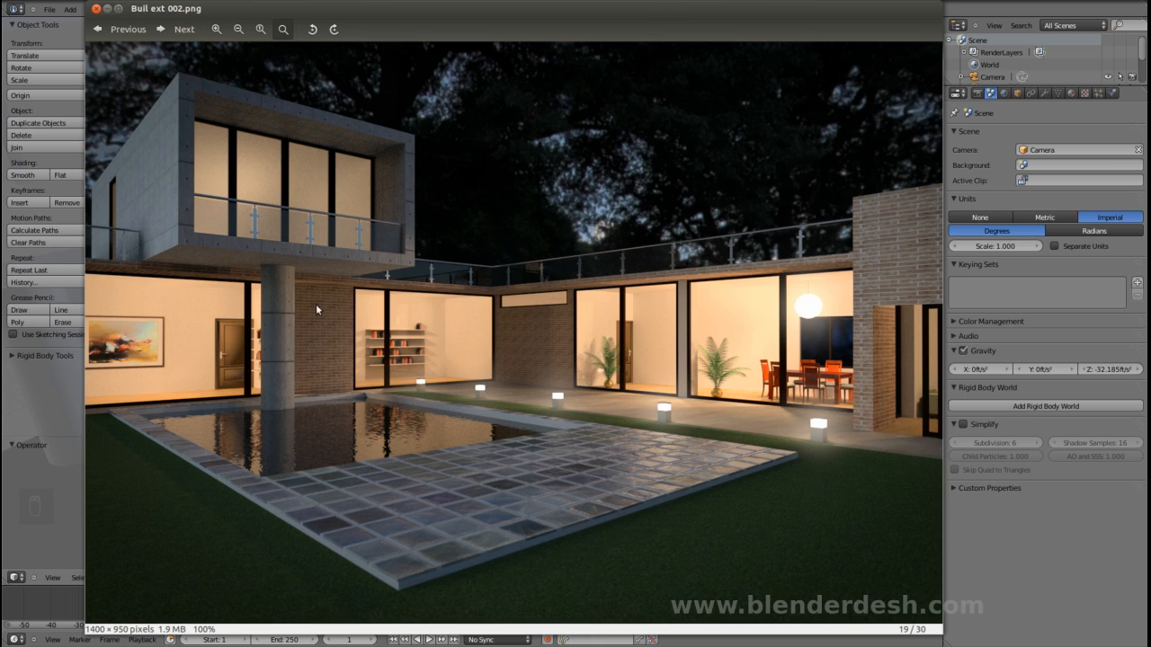
left_click(107, 11)
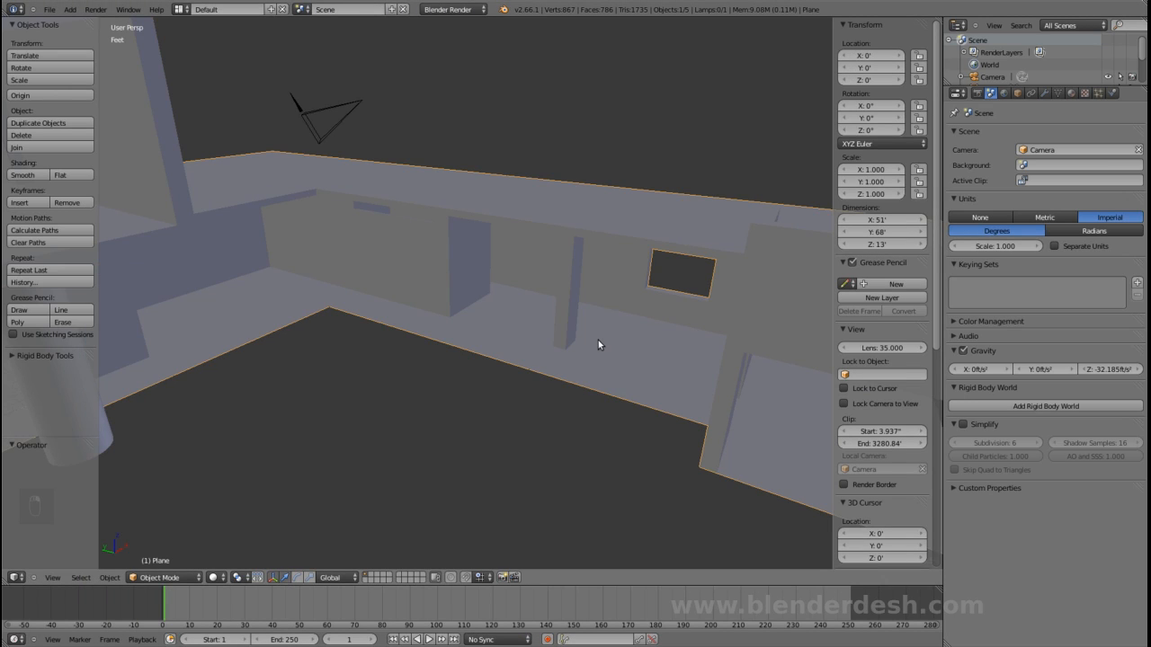
- Enter Edit Mode on the main building mesh and switch to edge select mode
key("Tab")
middle_click_drag(642, 346, 529, 373)
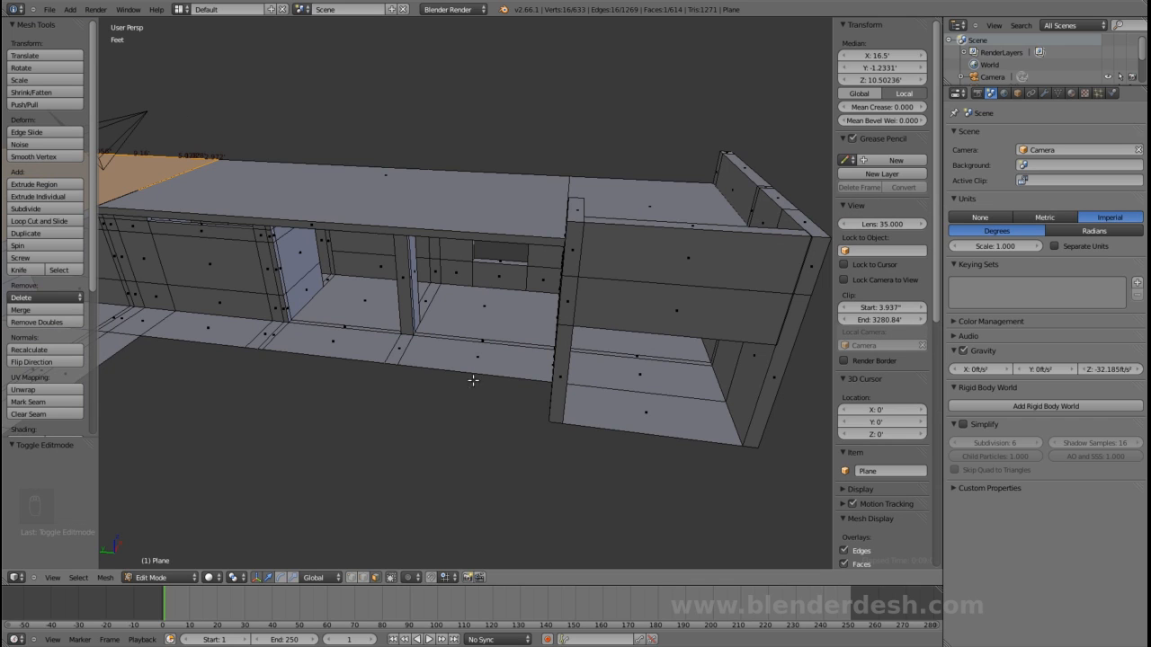
middle_click_drag(419, 470, 597, 414)
key("ctrl+Tab")
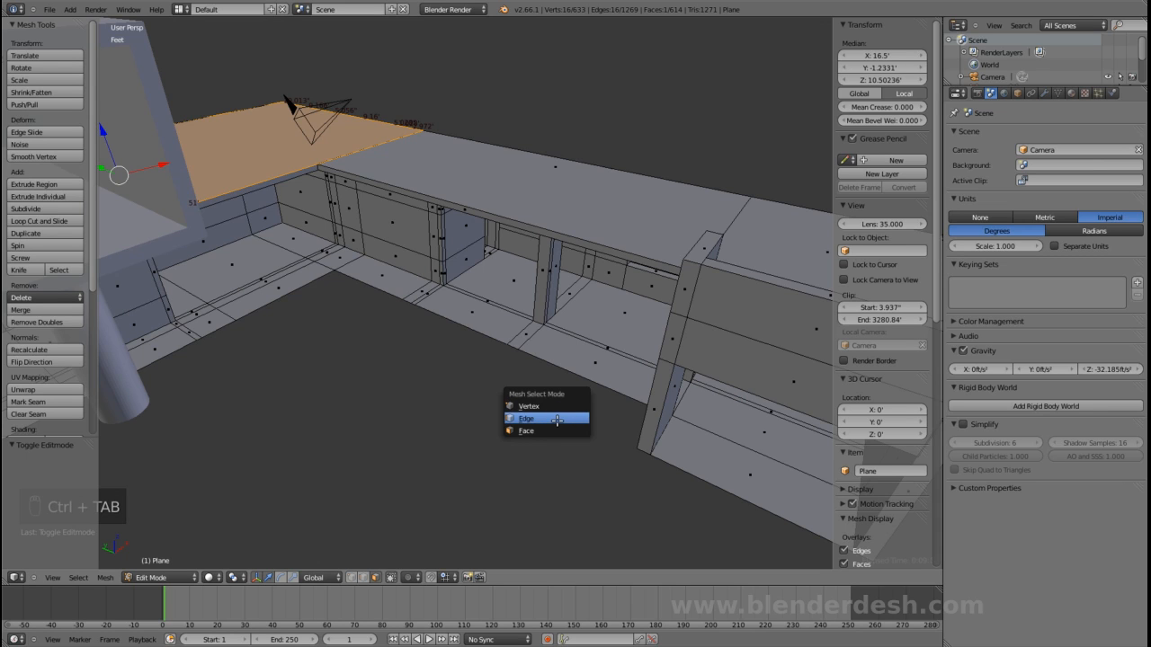
left_click(557, 419)
- Select the long wing's outer floor edges up to the projecting wall and extrude them about 6.07' along negative X
right_click(375, 290)
middle_click_drag(444, 310, 474, 329)
scroll(468, 329, "up", 2)
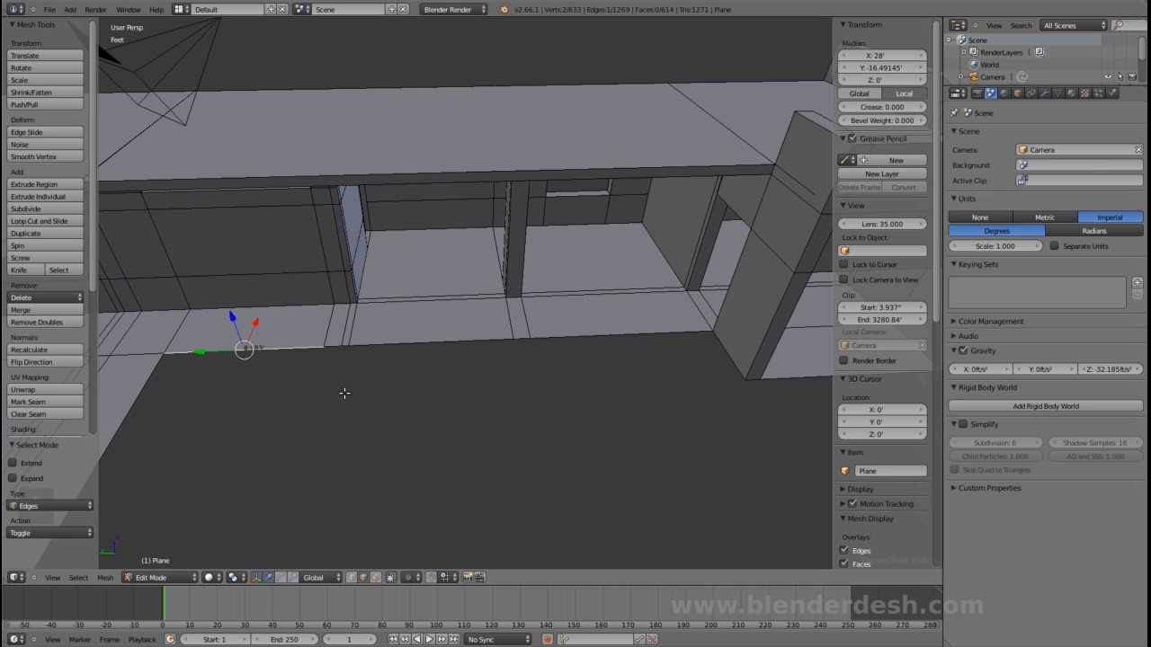
left_click_drag(317, 340, 590, 348)
key("b")
key("b")
key("b")
middle_click_drag(593, 349, 540, 340)
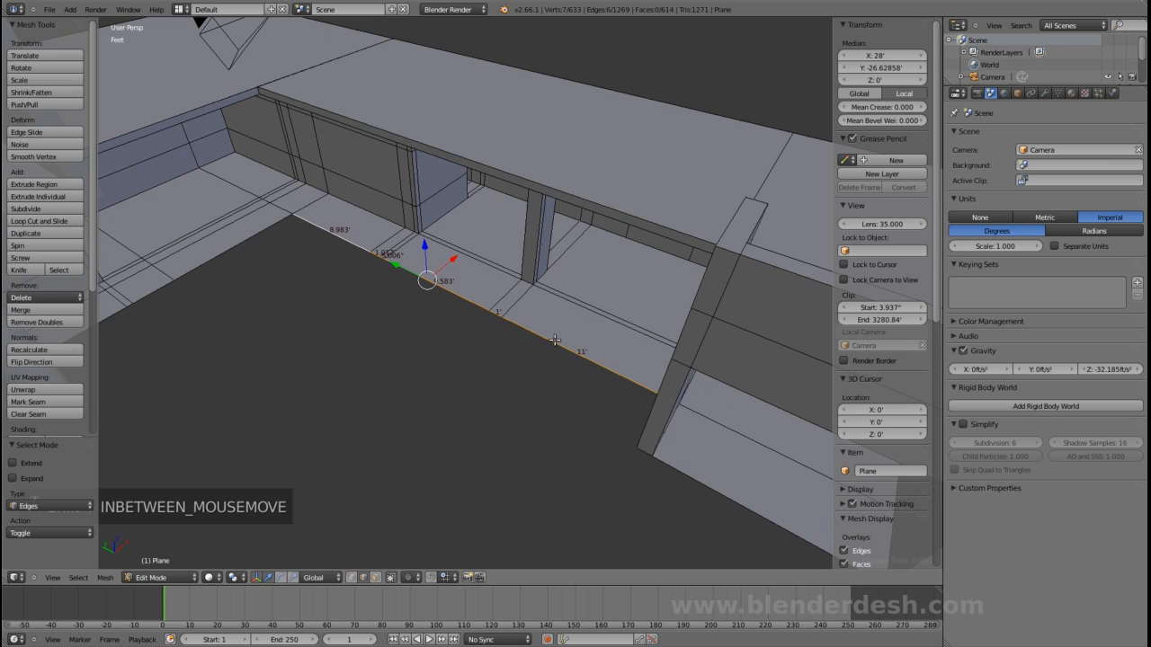
key("shift+d")
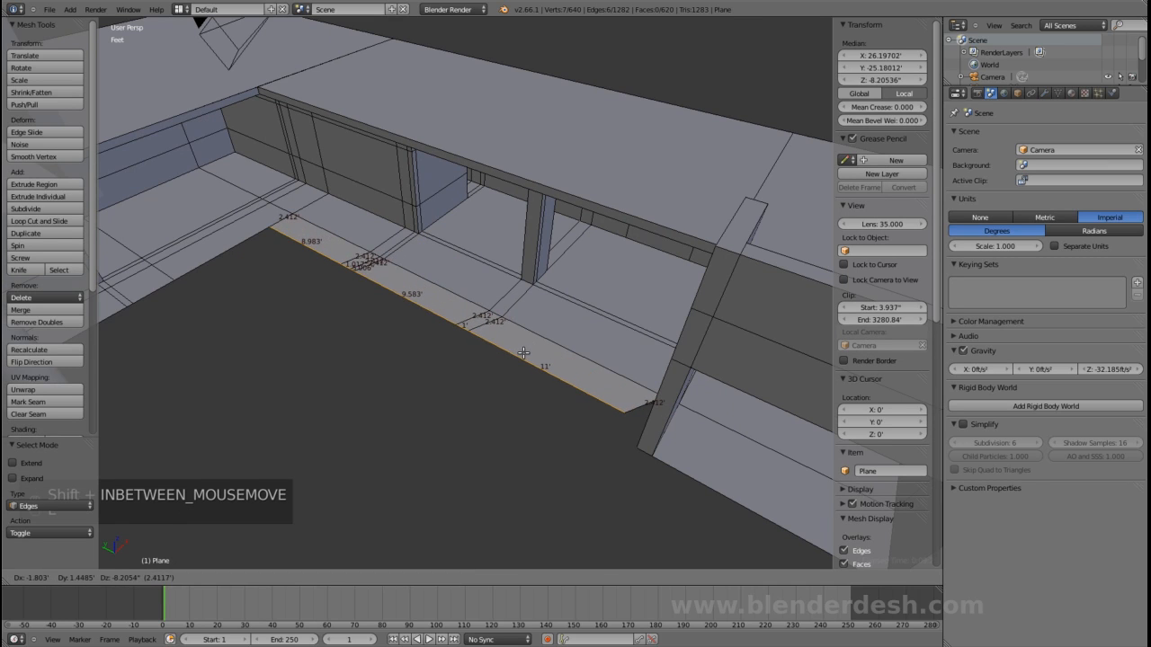
key("x")
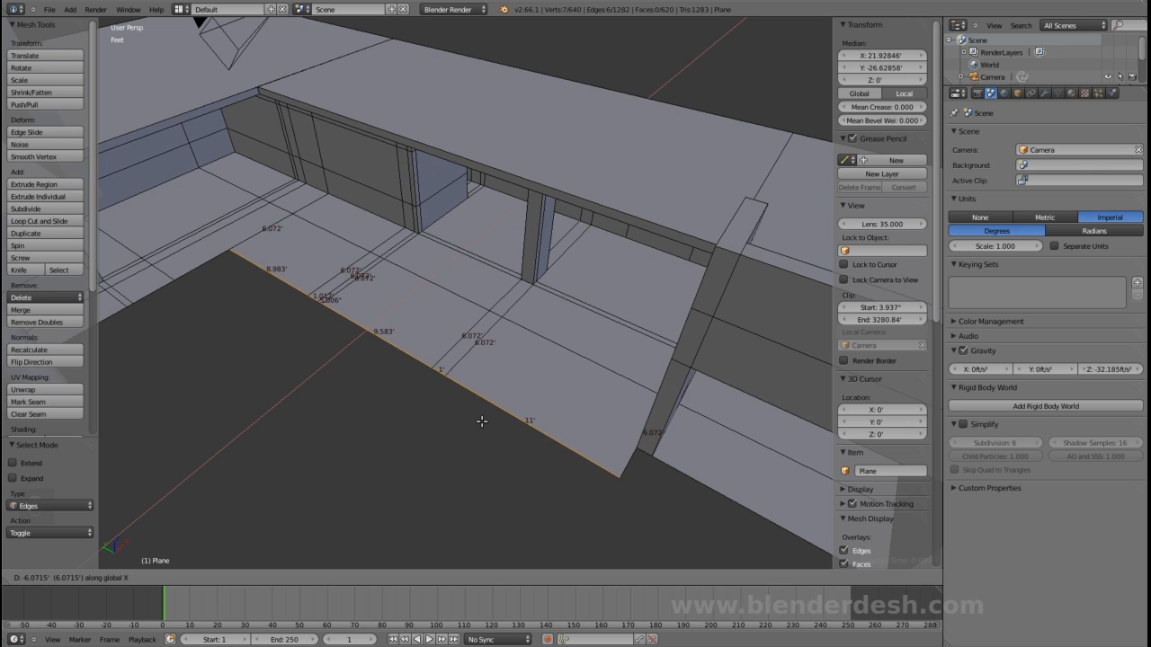
left_click(481, 421)
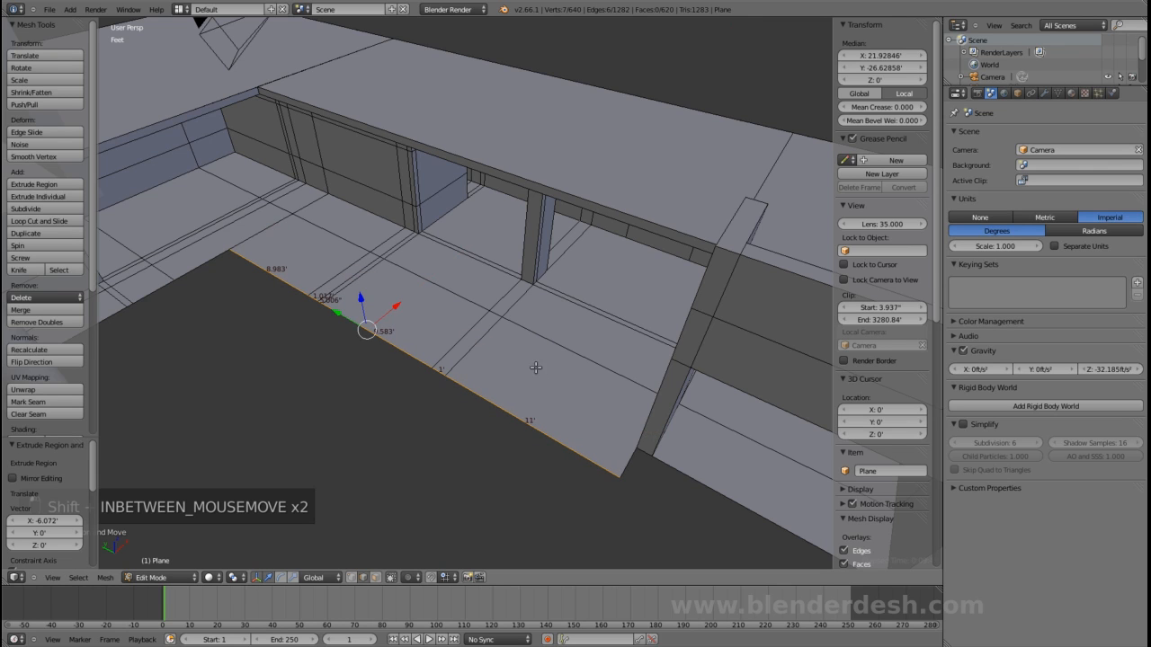
- Select the three outer floor edges at the projecting end block and extrude them about 1.65' along negative X
middle_click_drag(540, 372, 487, 333, "shift")
right_click(575, 409)
middle_click_drag(631, 392, 574, 387, "shift")
right_click(561, 405, "shift")
right_click(739, 509, "shift")
middle_click_drag(670, 475, 580, 376, "shift")
scroll(594, 393, "up", 1)
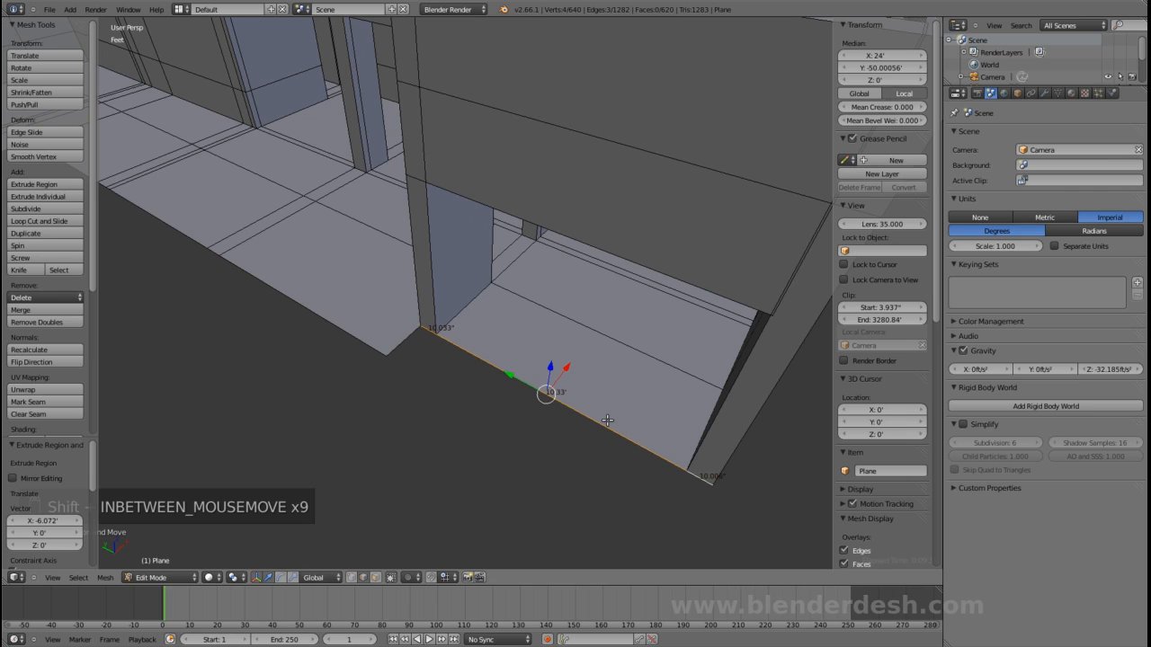
key("e")
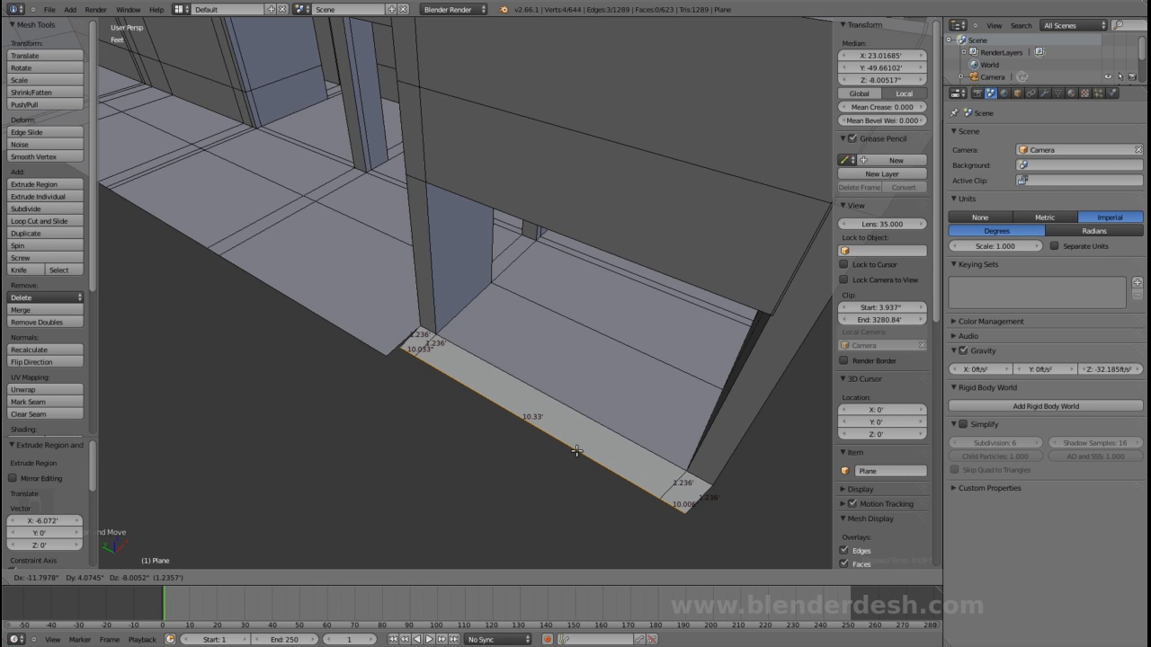
key("x")
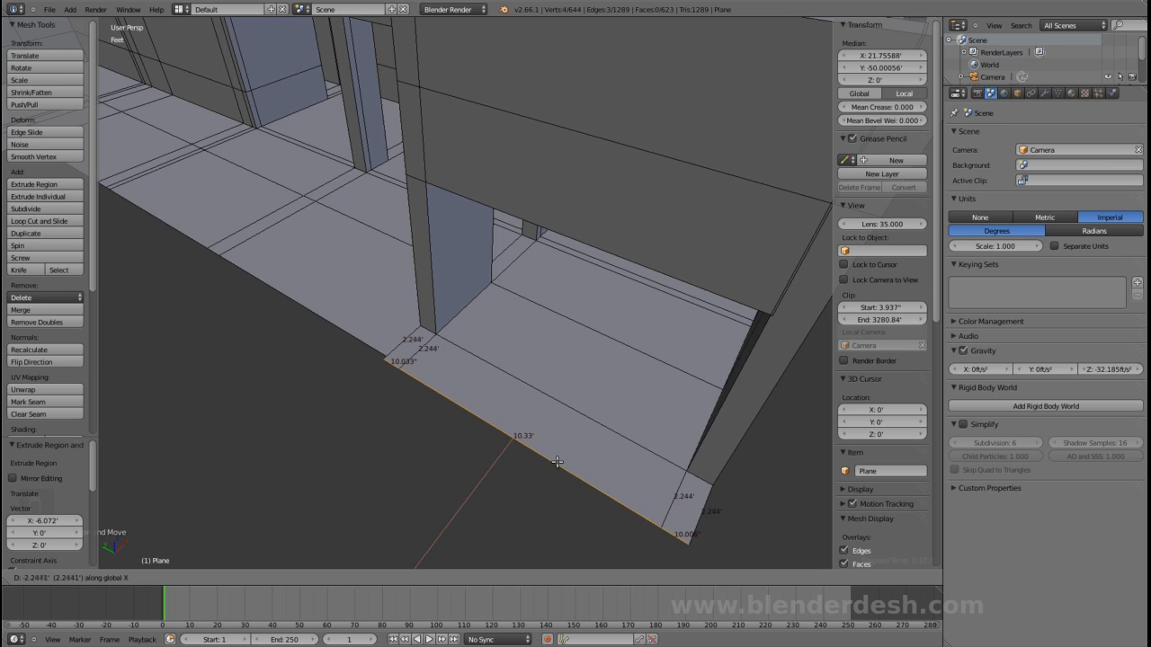
left_click(570, 453)
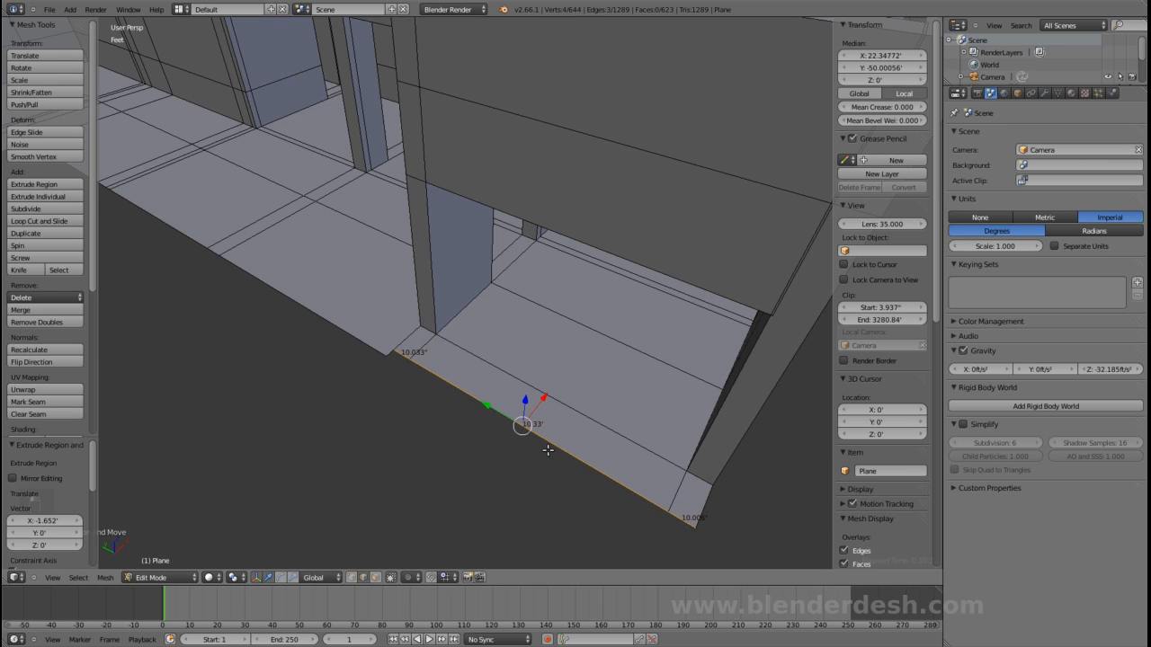
- Try to line up the end block's extruded edges with the adjoining floor strip by moving them about 1.5" along negative X
scroll(544, 454, "up", 2)
key("g")
key("x")
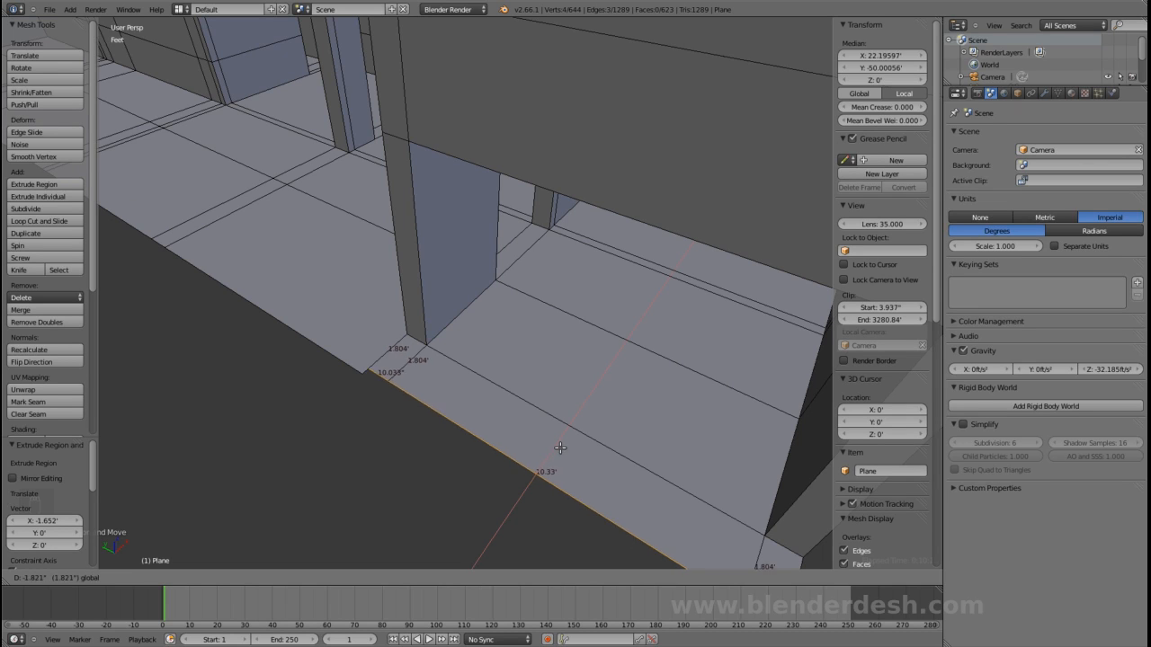
left_click(552, 452)
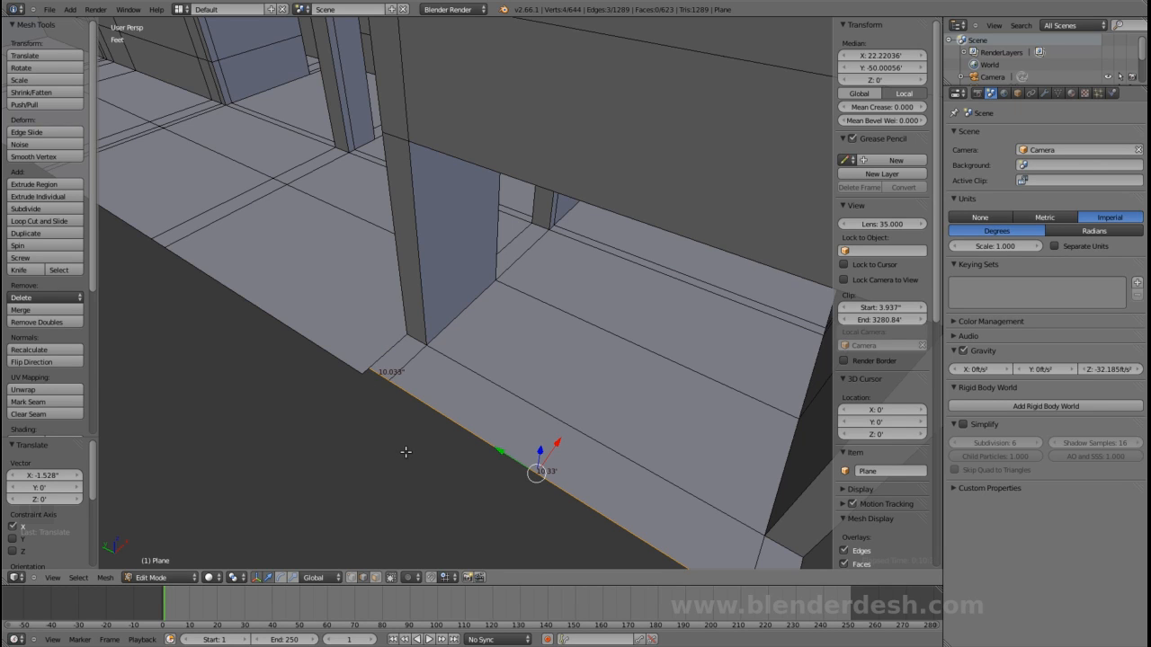
- Turn on vertex snapping and move the end block's extruded edges along X to the adjoining floor strip's corner
left_click(431, 578)
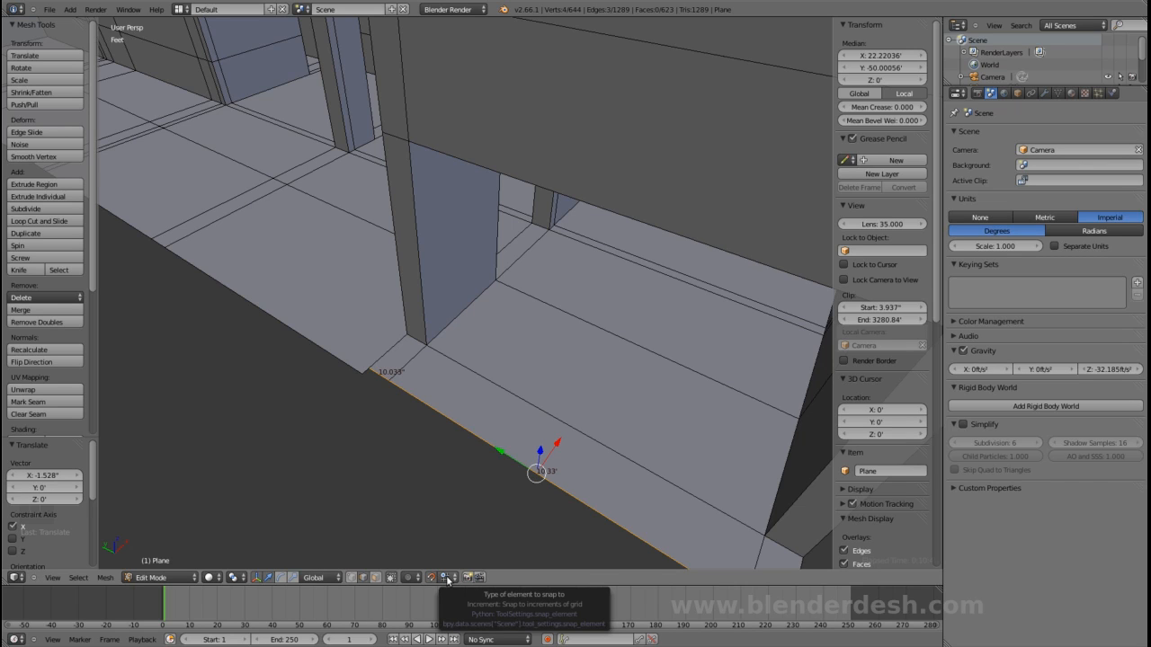
left_click(447, 578)
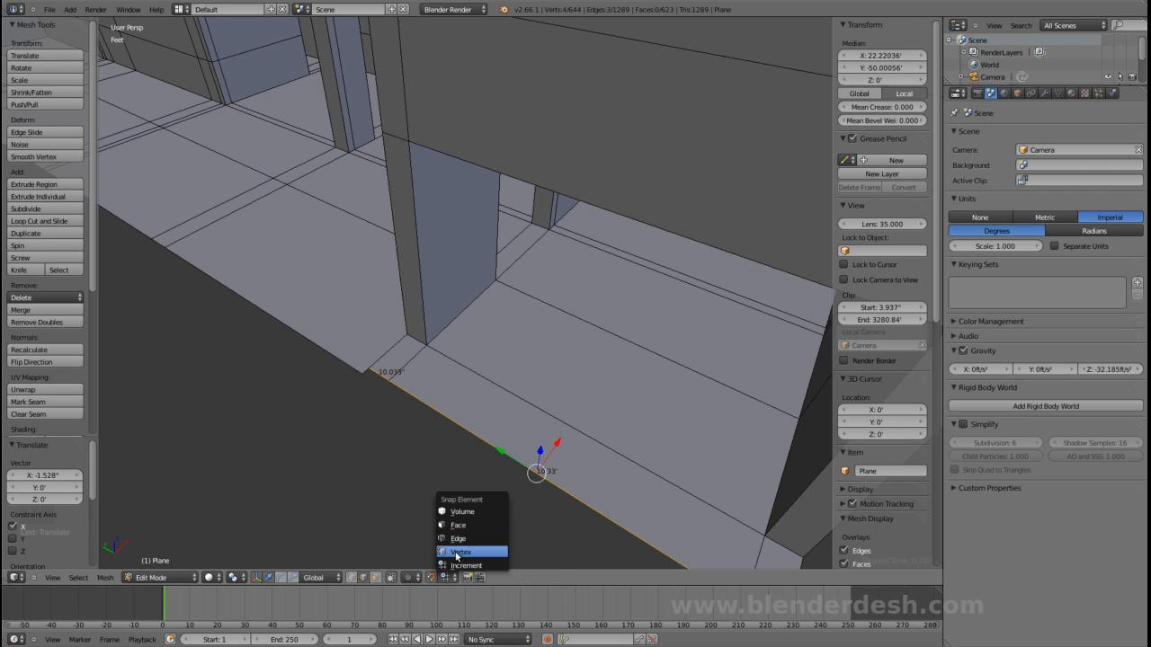
left_click(461, 552)
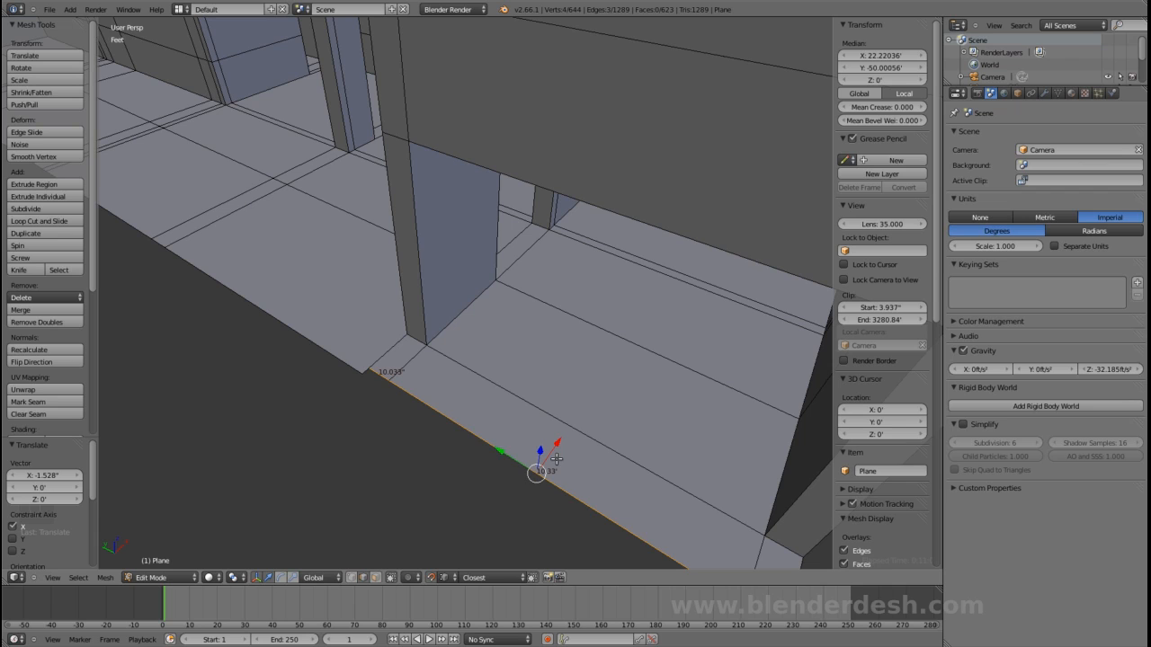
left_click_drag(556, 459, 361, 378)
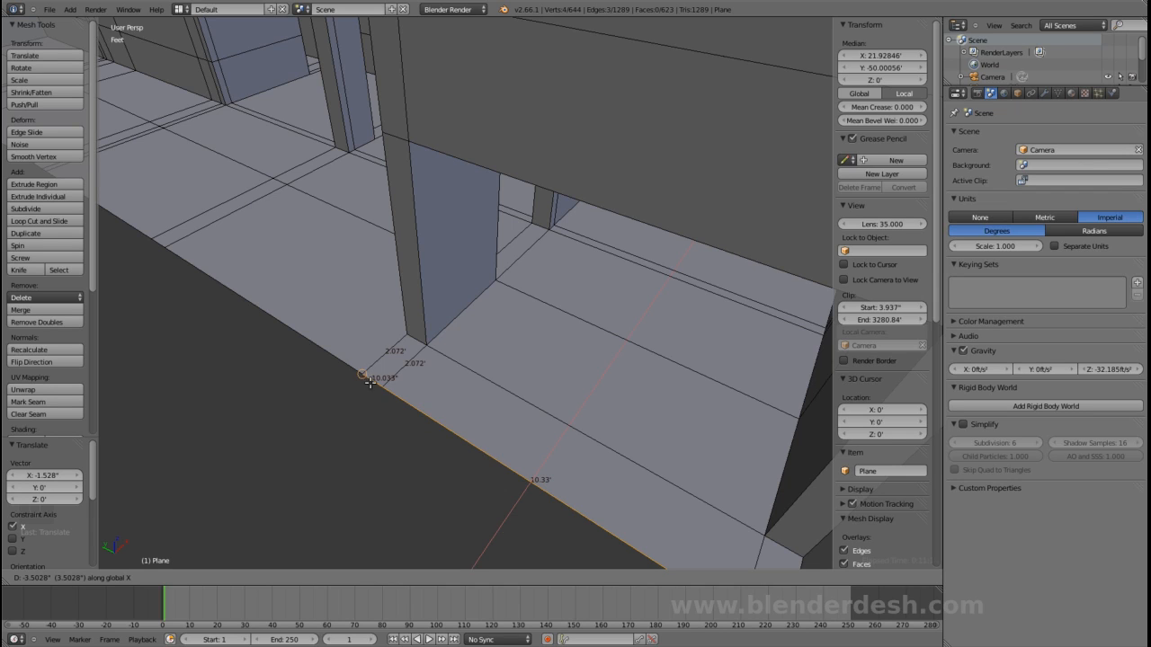
left_click(364, 375)
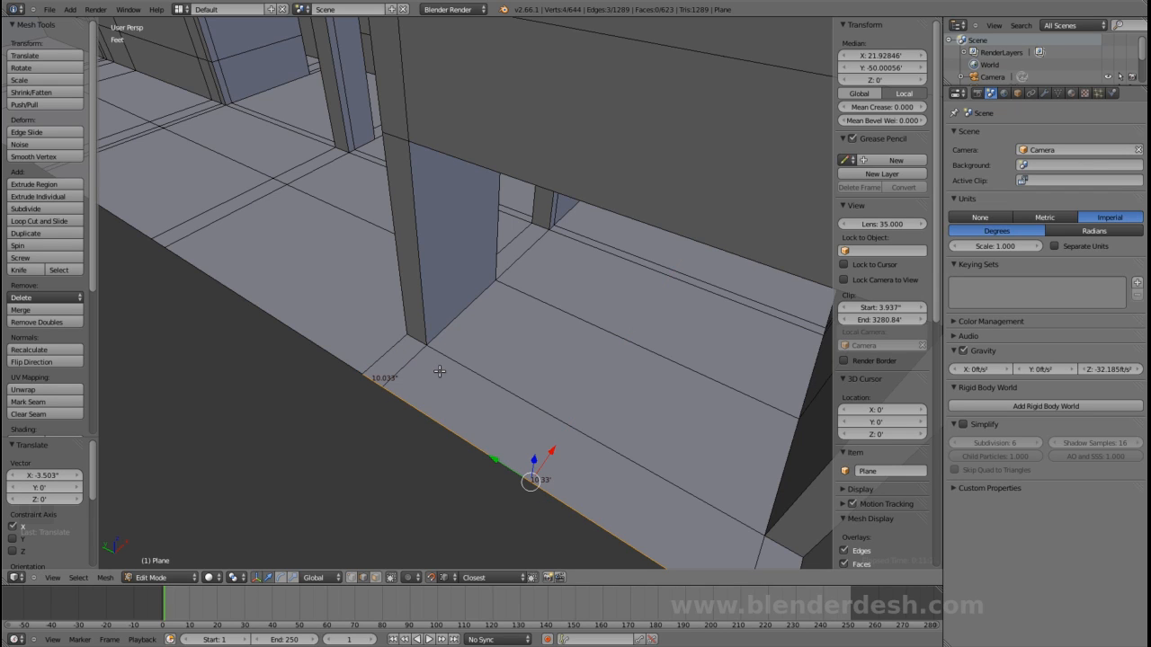
- Deselect everything, return the building to Object Mode and save the file
middle_click_drag(475, 372, 457, 370)
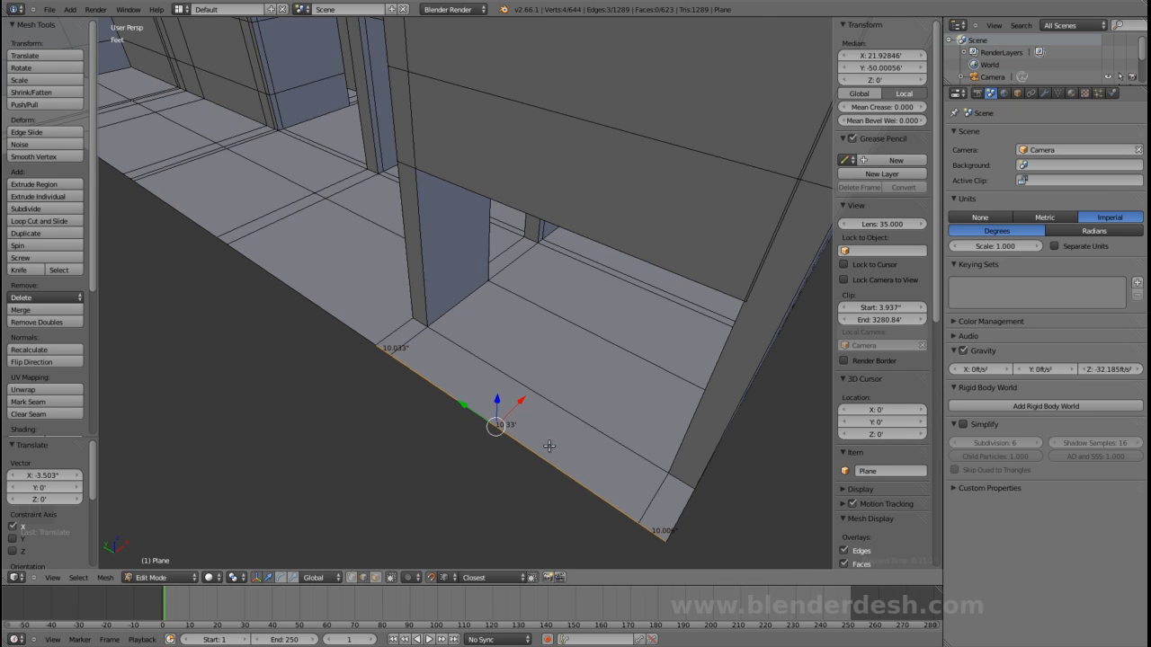
key("a")
scroll(548, 447, "down", 1)
middle_click_drag(513, 419, 537, 409, "shift")
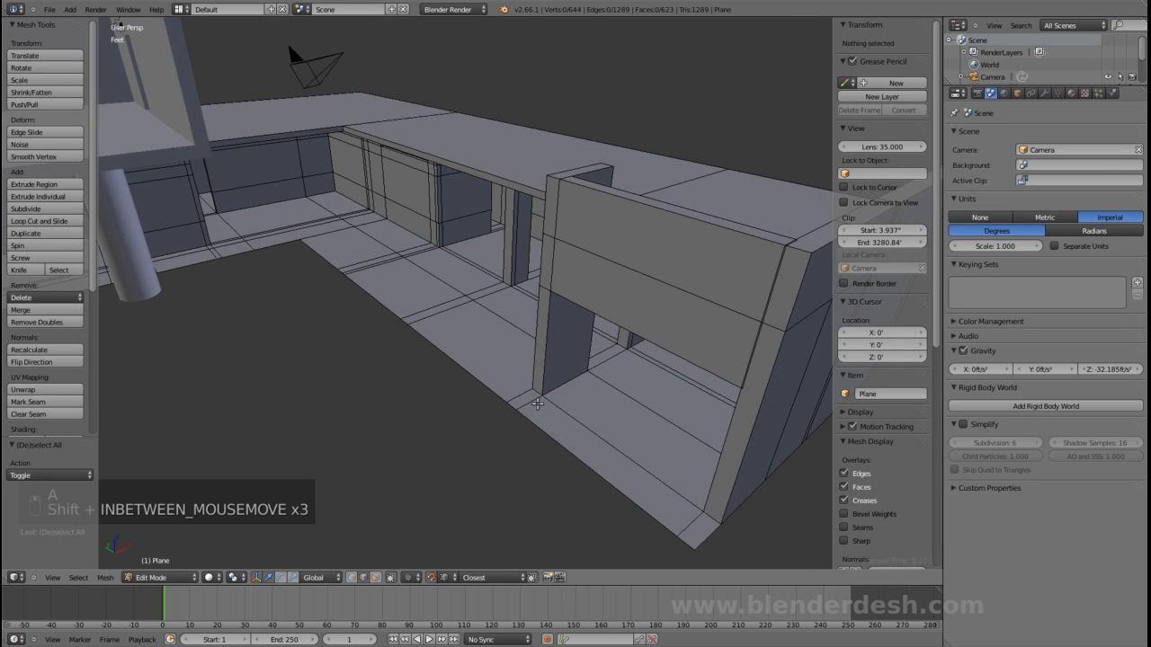
scroll(550, 423, "down", 1)
scroll(551, 423, "down", 1)
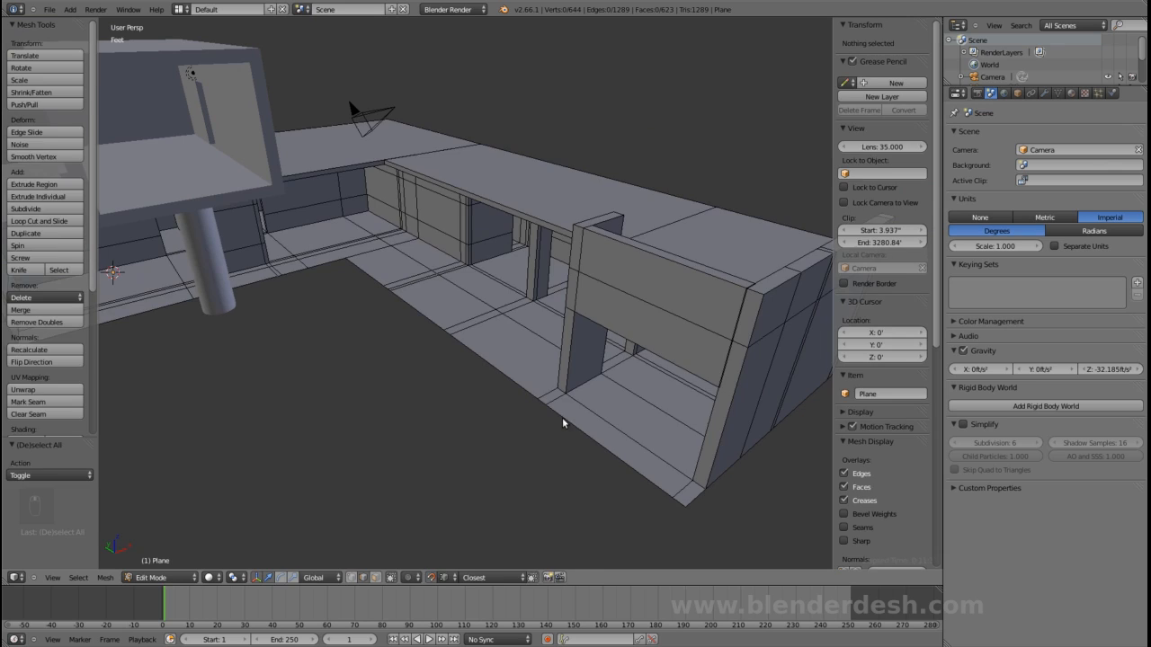
key("Tab")
scroll(550, 421, "down", 1)
middle_click_drag(550, 420, 437, 394, "shift")
key("ctrl+s")
left_click(610, 375)
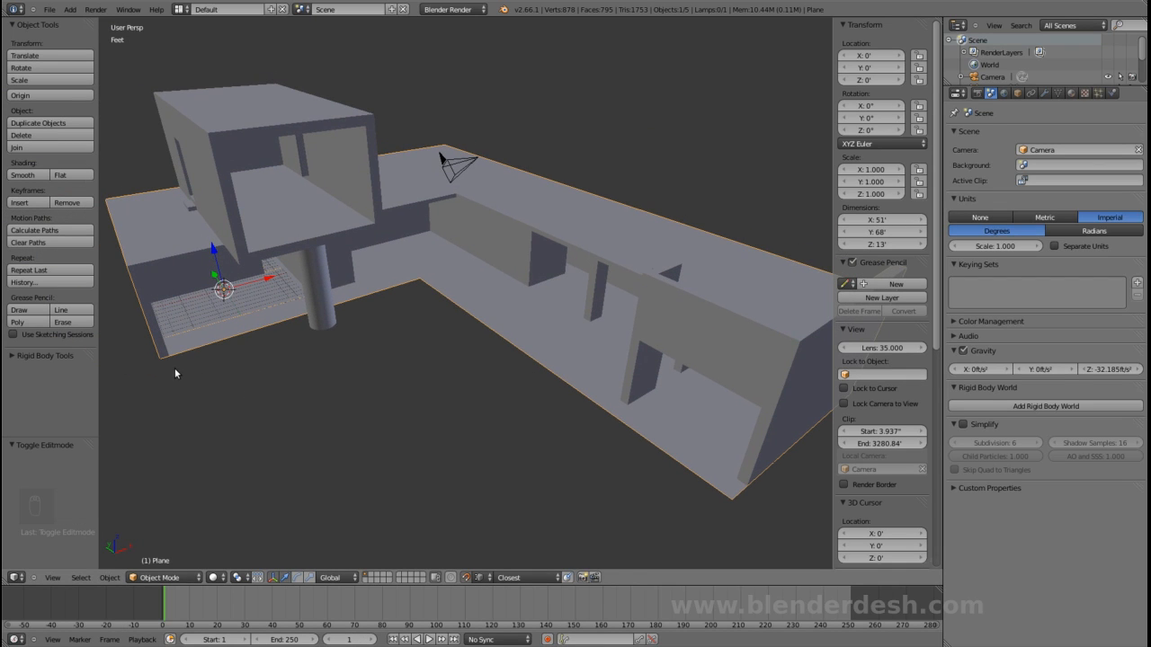
- Check the pool in the reference render, add a mesh plane and move it about 14.36' along negative Y
key("alt+Tab")
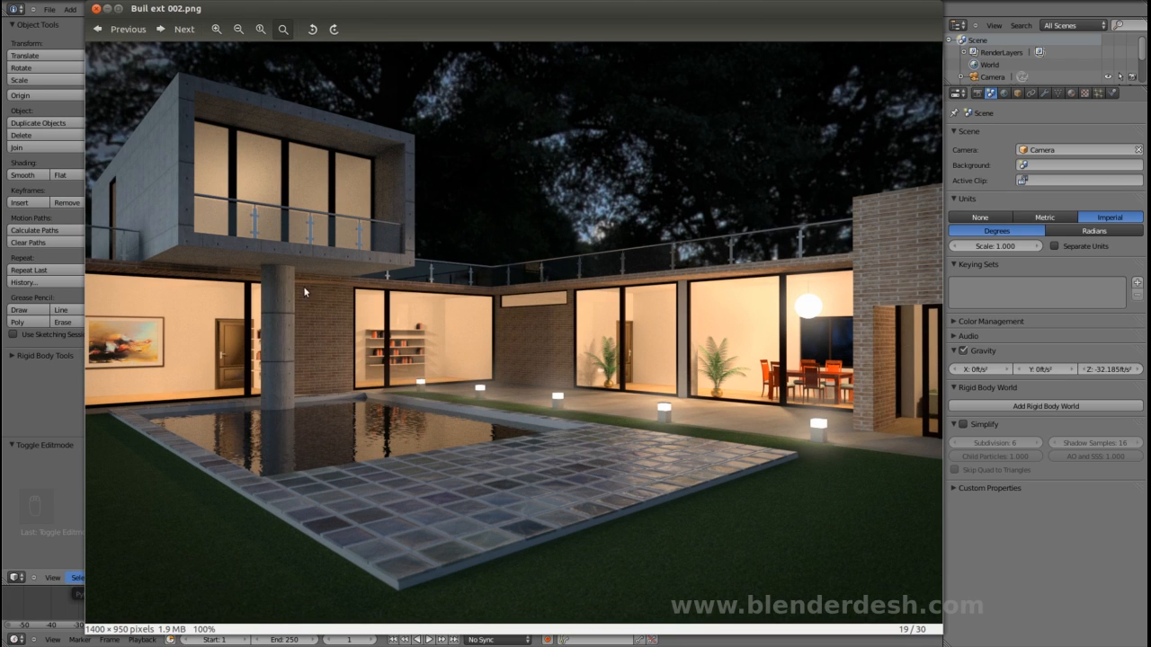
key("alt+Tab")
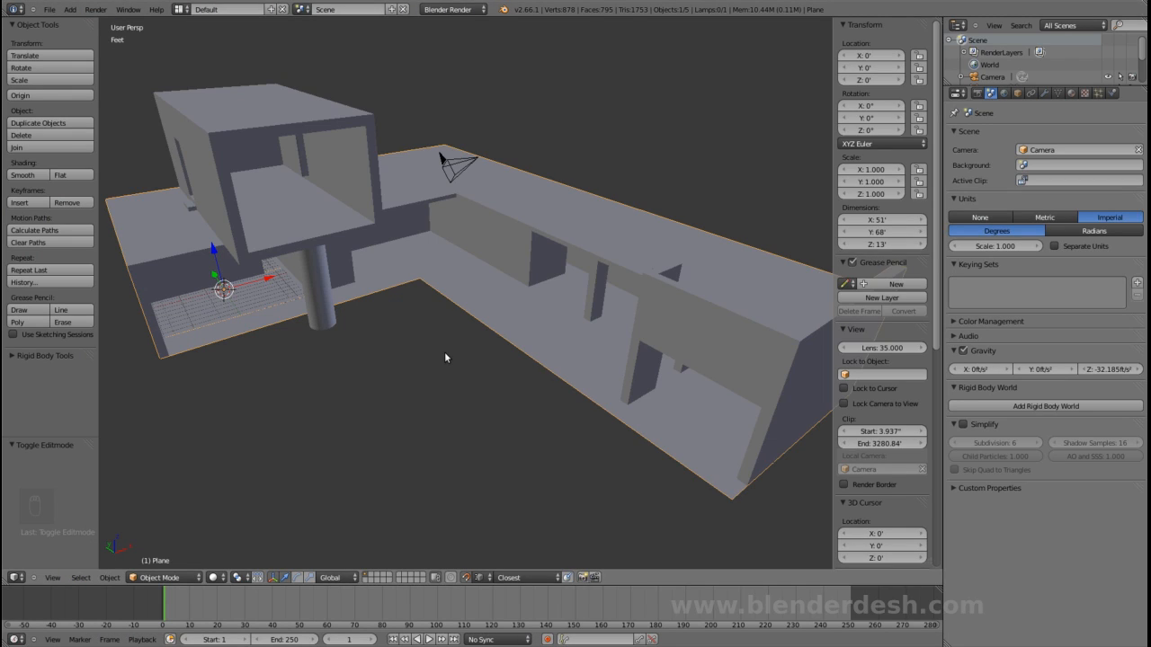
key("shift+a")
mouse_move(444, 355)
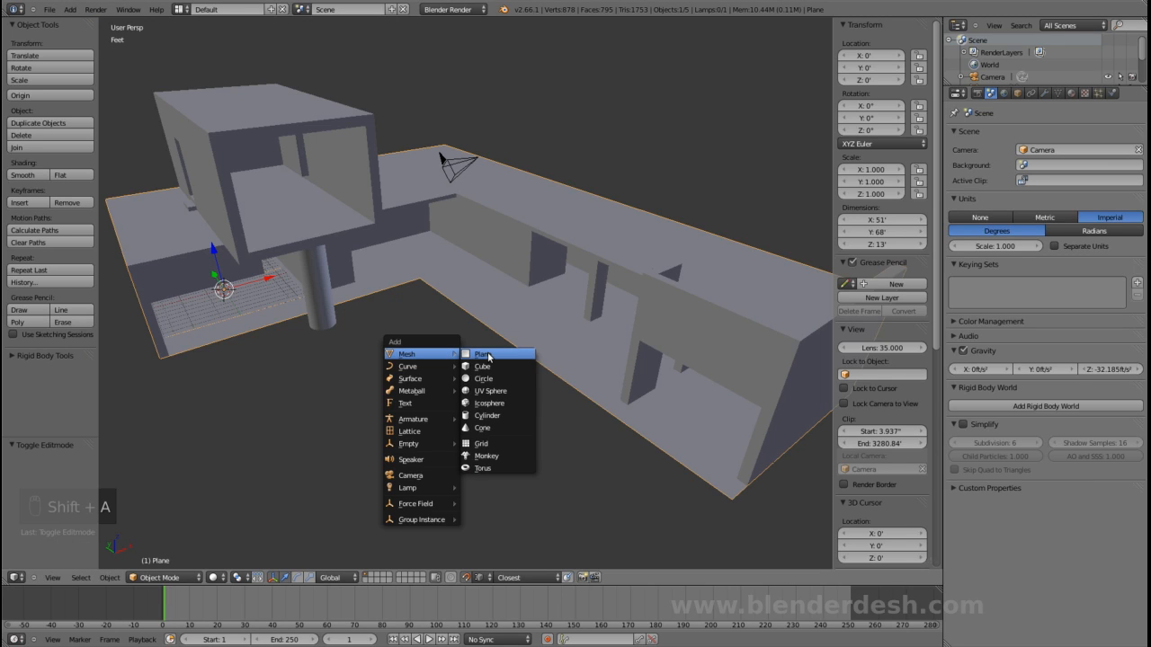
left_click(487, 355)
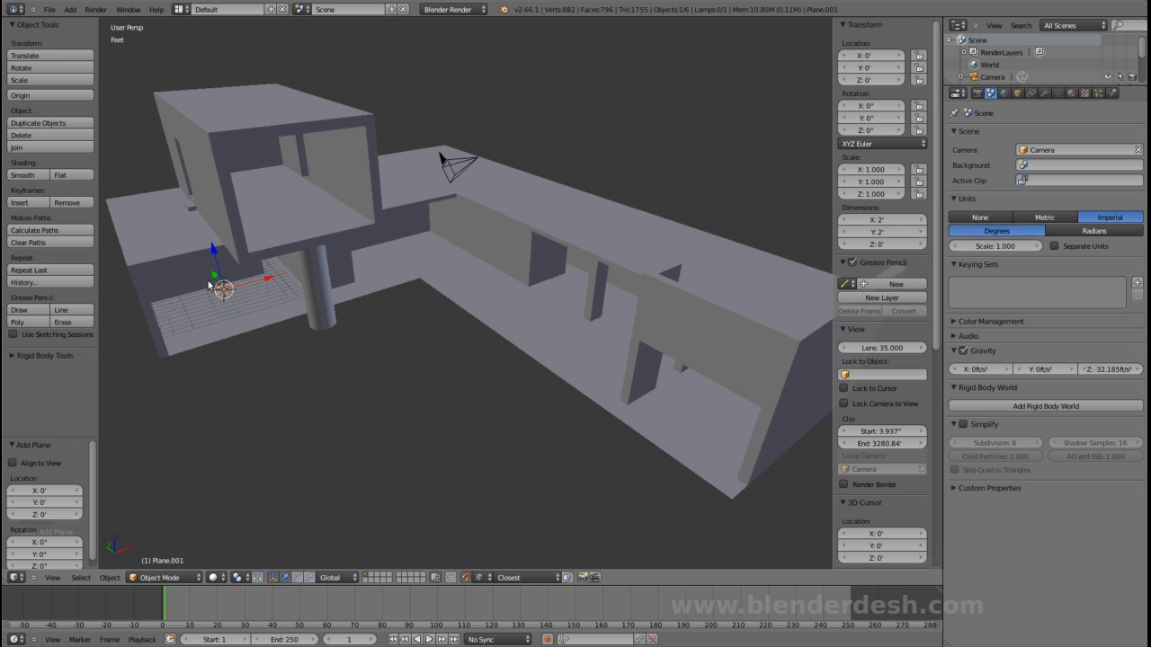
key("g")
key("y")
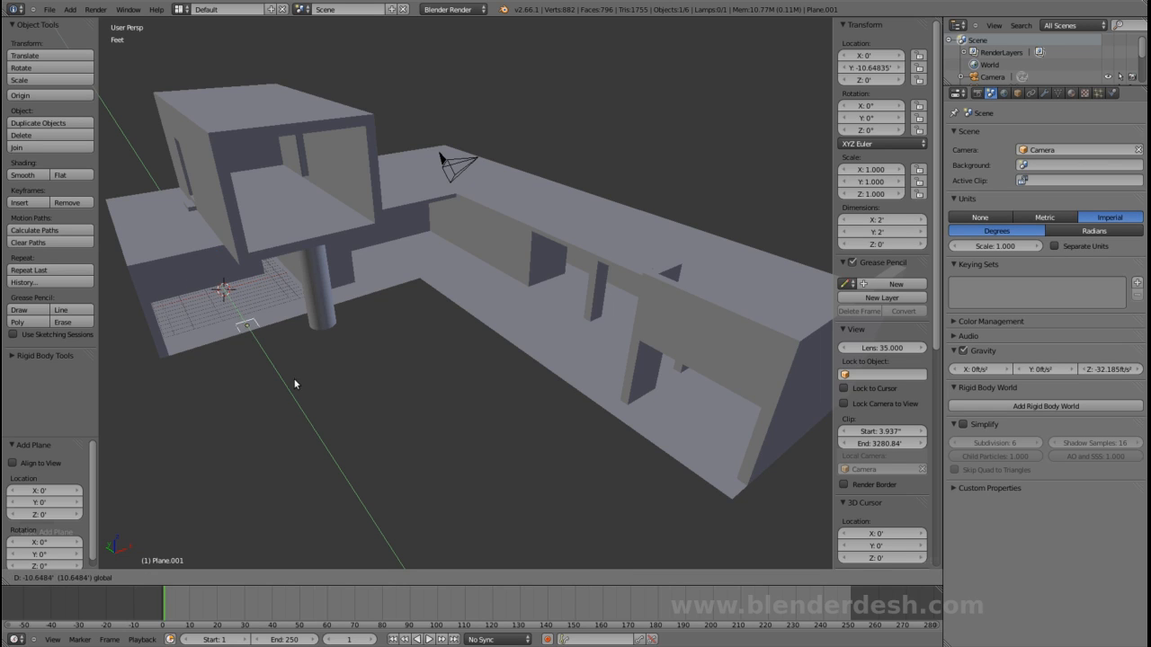
left_click(325, 401)
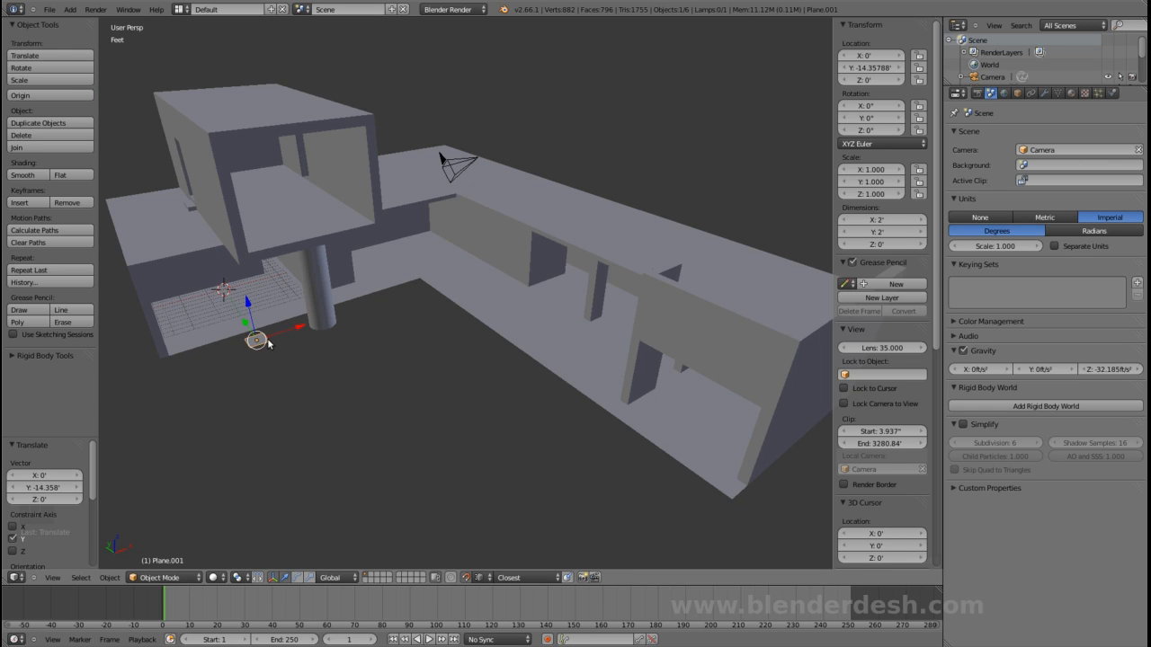
- View the scene in wireframe from the top in orthographic projection and enter Edit Mode on the new plane with vertex selection
middle_click_drag(268, 343, 306, 340)
middle_click_drag(282, 414, 335, 402)
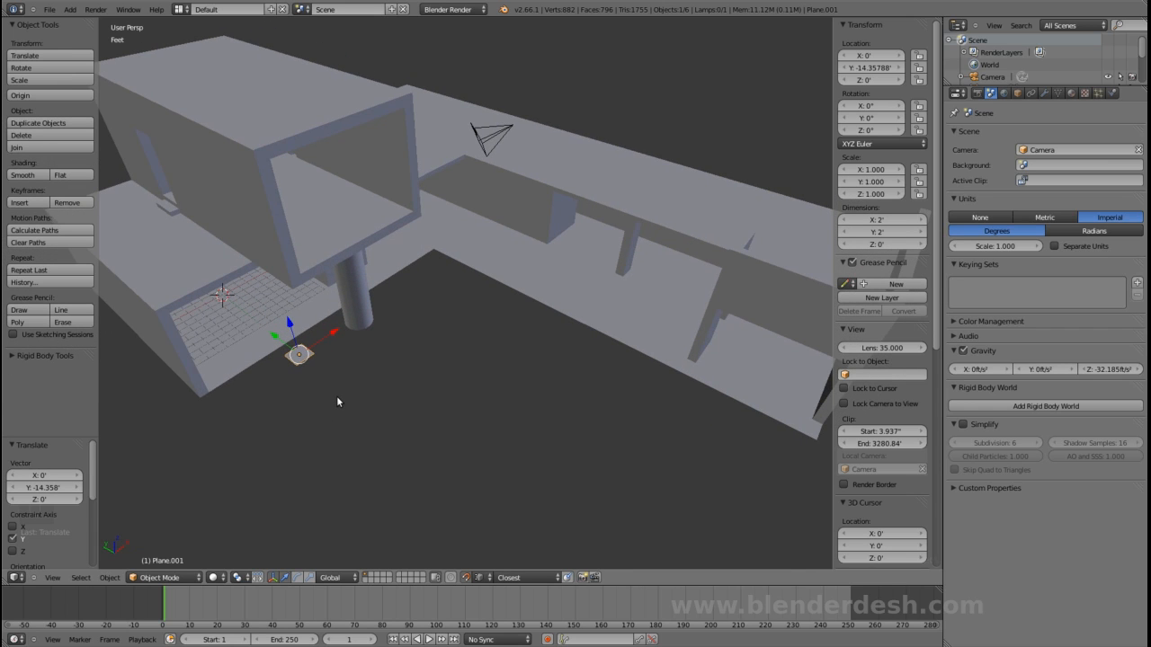
key("KP_7")
key("KP_5")
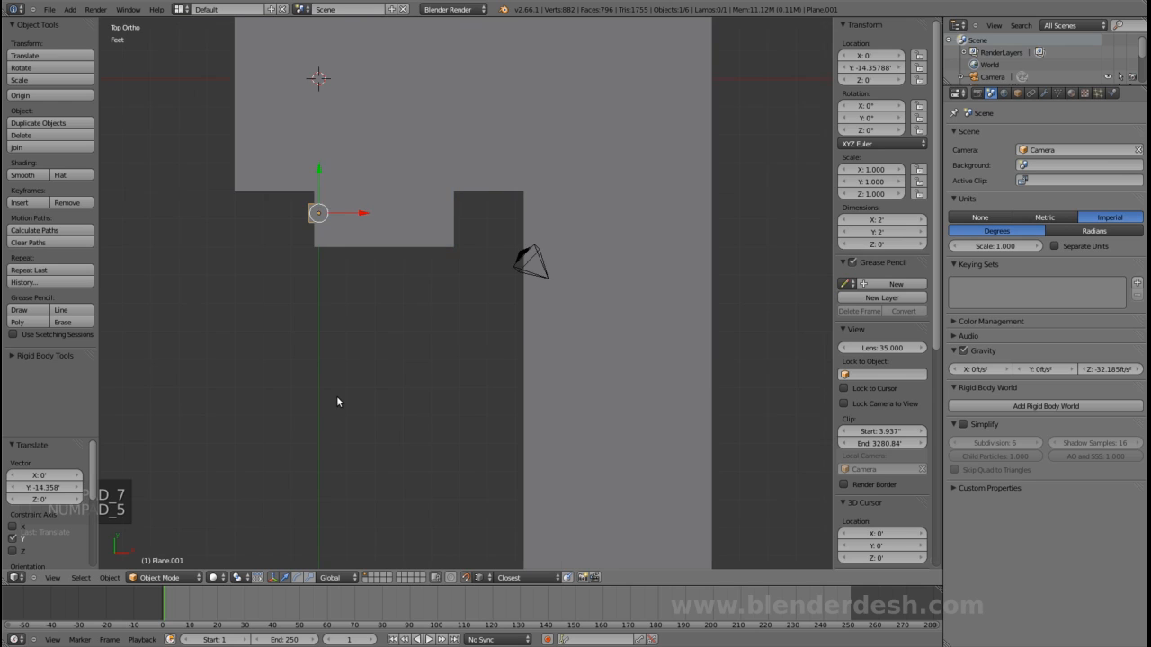
key("z")
mouse_move(387, 331)
middle_mouse_down("shift")
mouse_move(442, 329)
mouse_move(447, 272)
mouse_move(457, 332)
middle_mouse_up("shift")
scroll(457, 331, "up", 2)
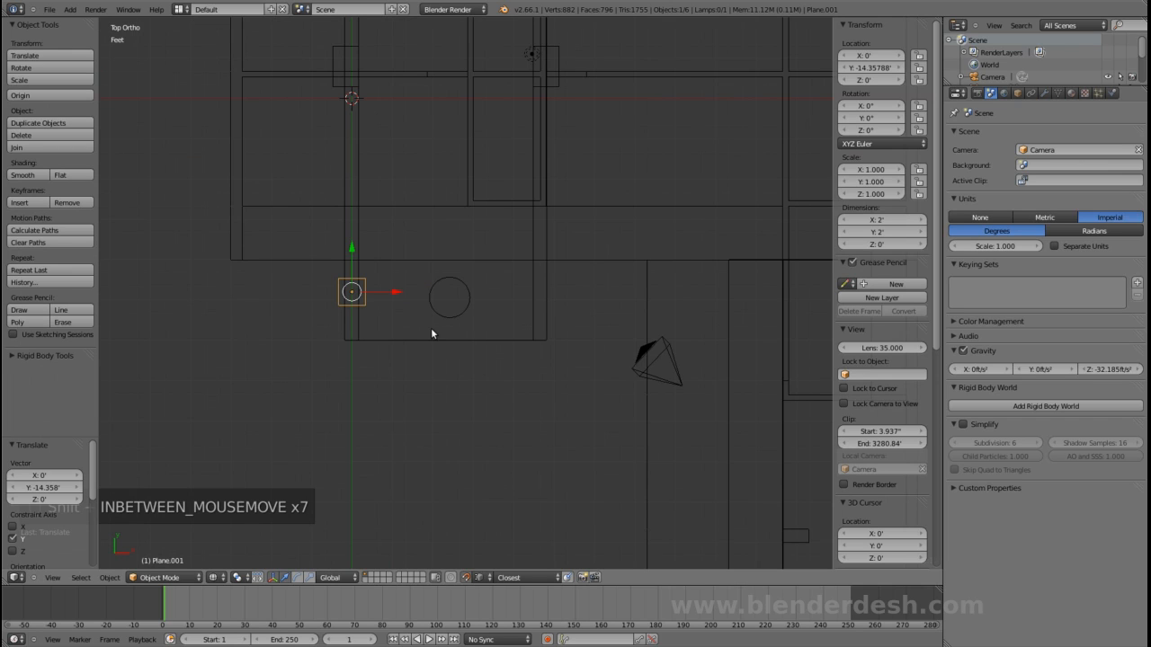
key("Tab")
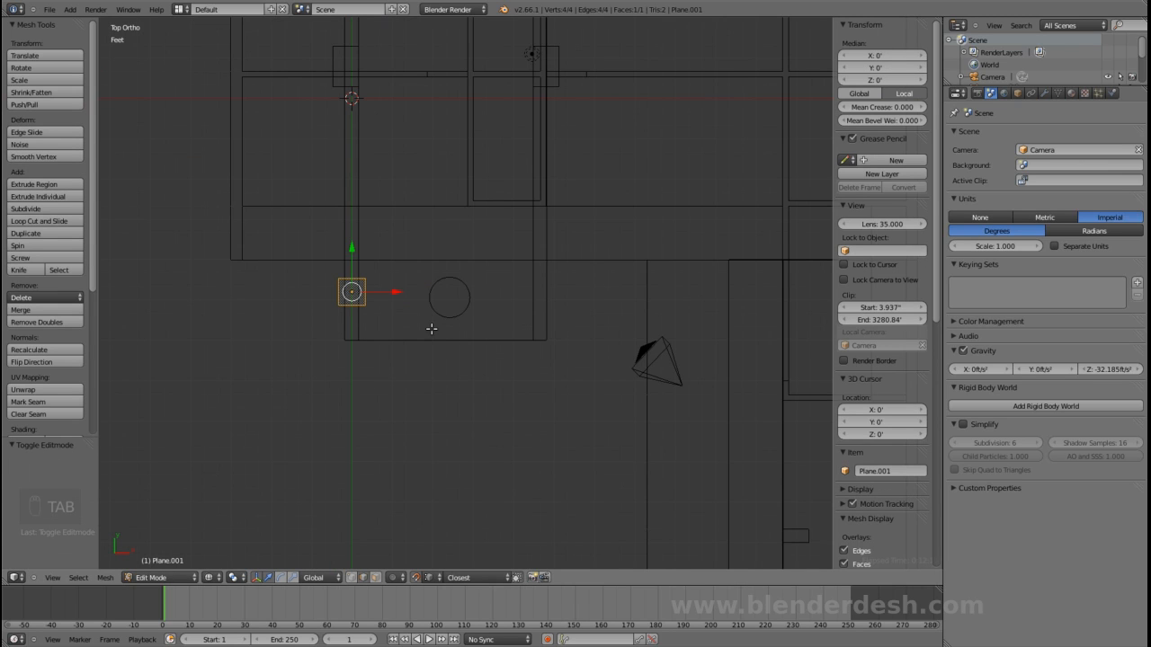
left_click(354, 578)
scroll(441, 348, "down", 4)
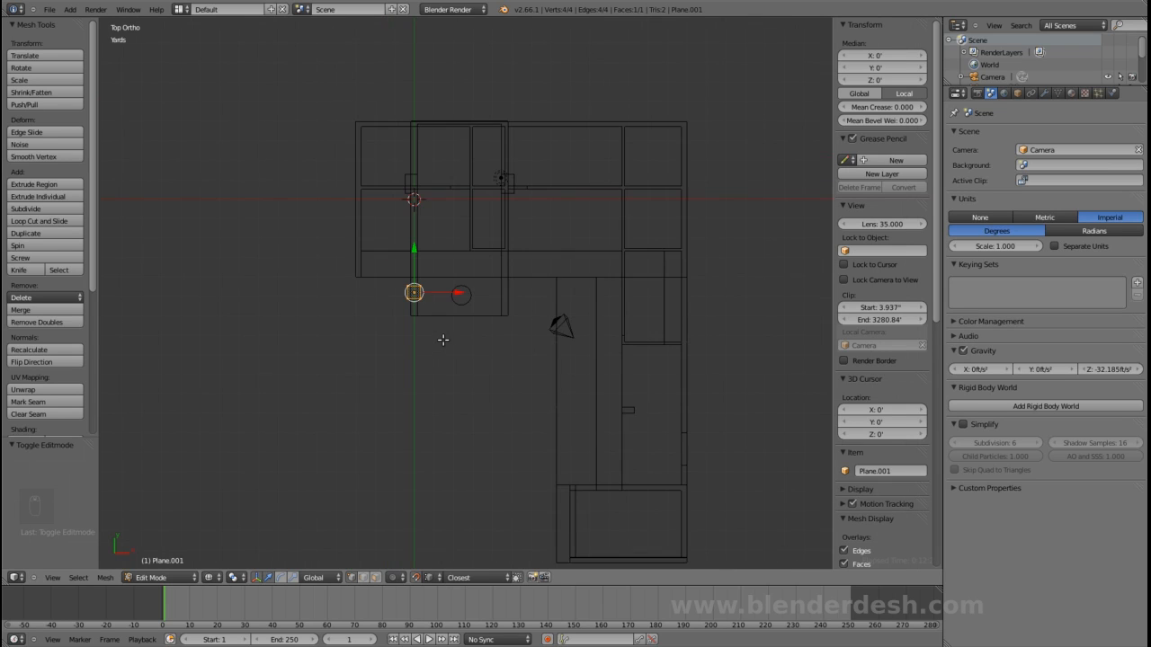
scroll(461, 336, "up", 3)
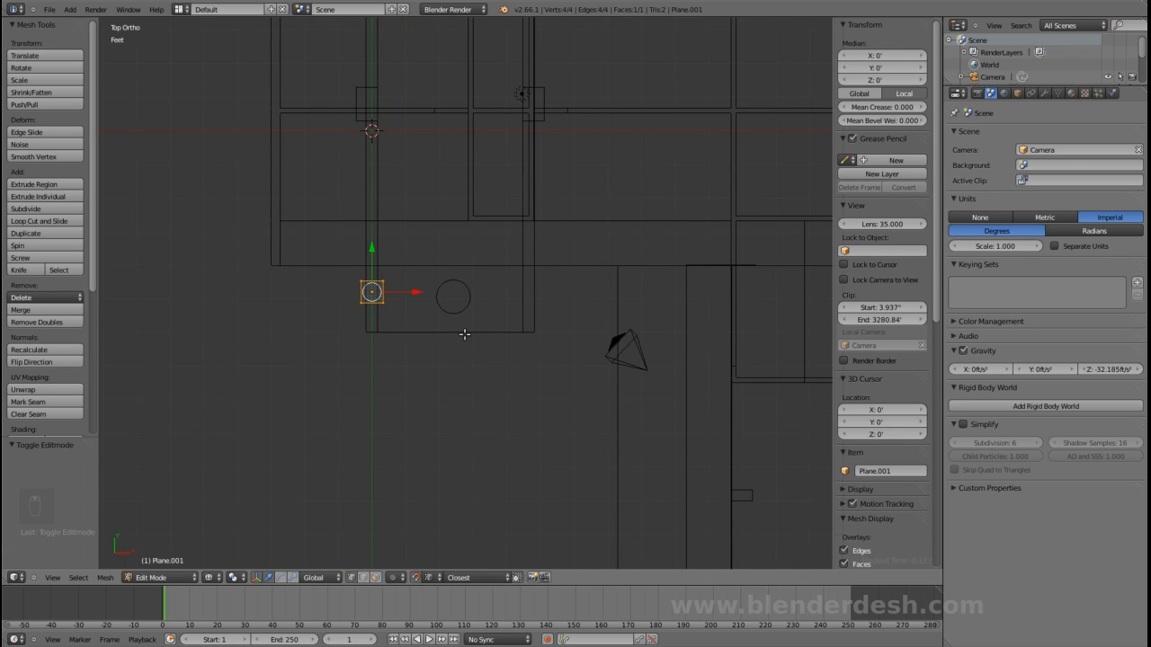
- Move the plane's edge nearest the building about 1.36' along Y, snapping it to the building's front corner
key("a")
key("b")
left_click_drag(358, 268, 410, 296)
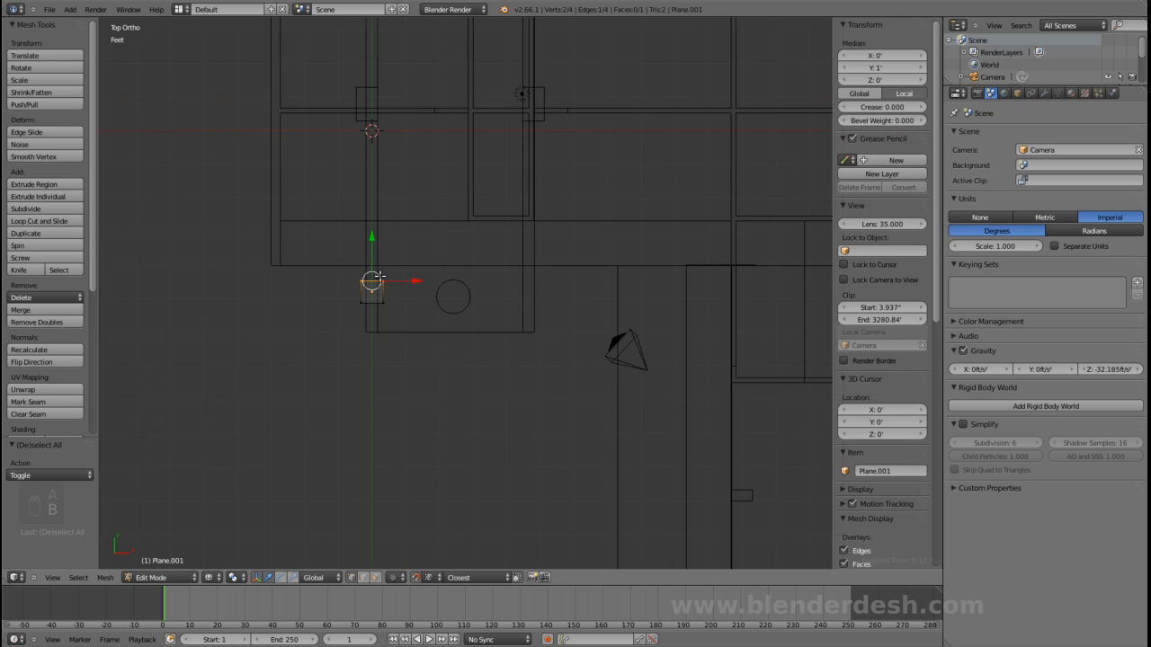
scroll(354, 268, "up", 2)
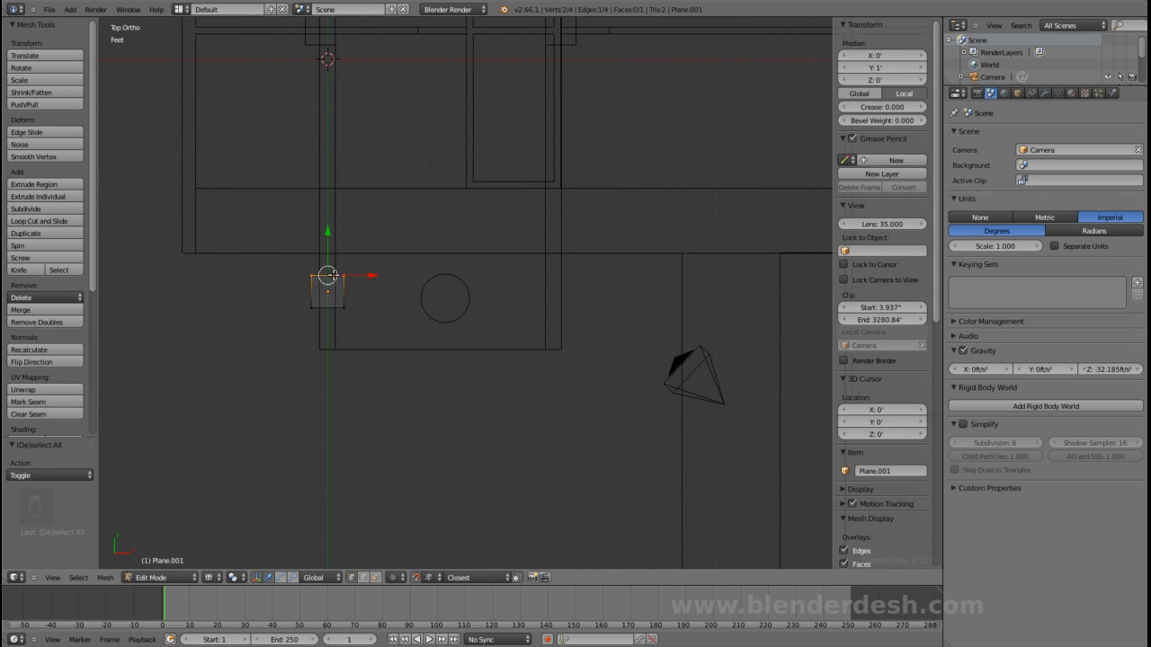
key("g")
key("y")
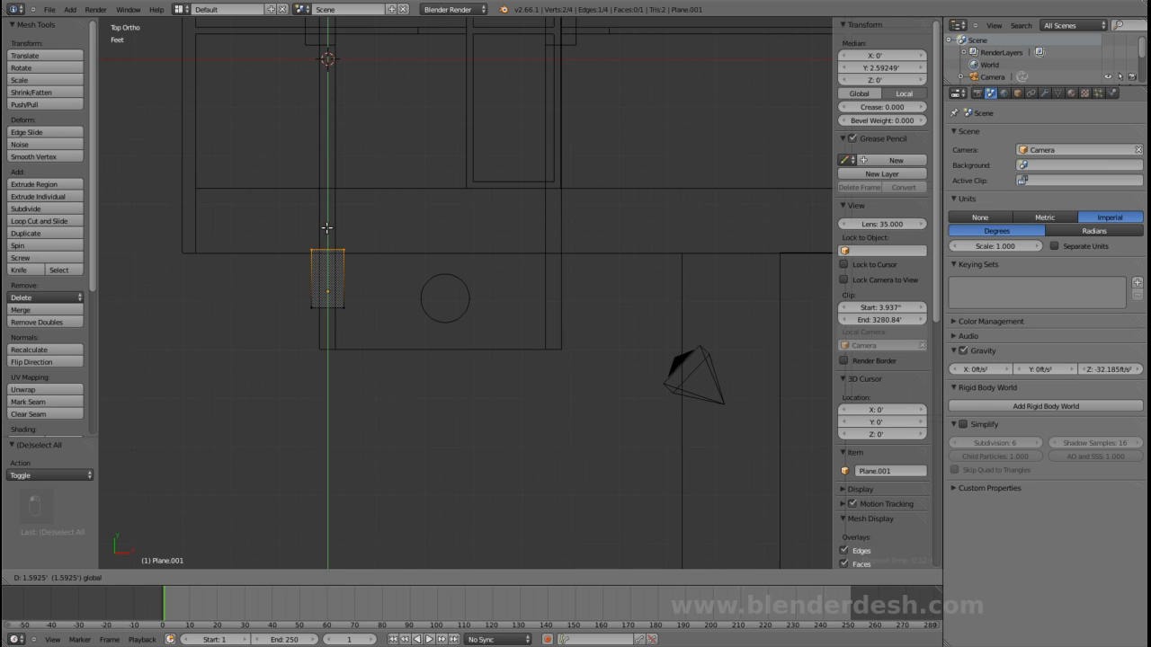
left_click(197, 252)
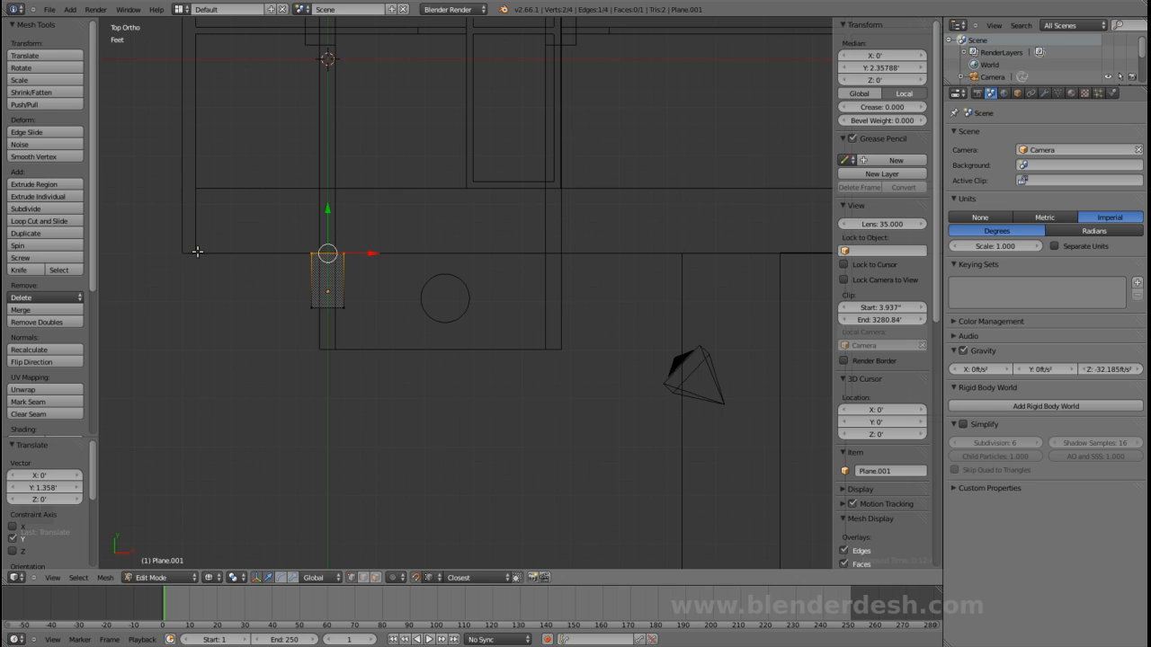
- Move the plane's opposite edge about 40.64' along negative Y, snapping it to the outer corner of the end block's floor
scroll(416, 253, "down", 2)
middle_click_drag(419, 272, 426, 229, "shift")
scroll(427, 229, "down", 2)
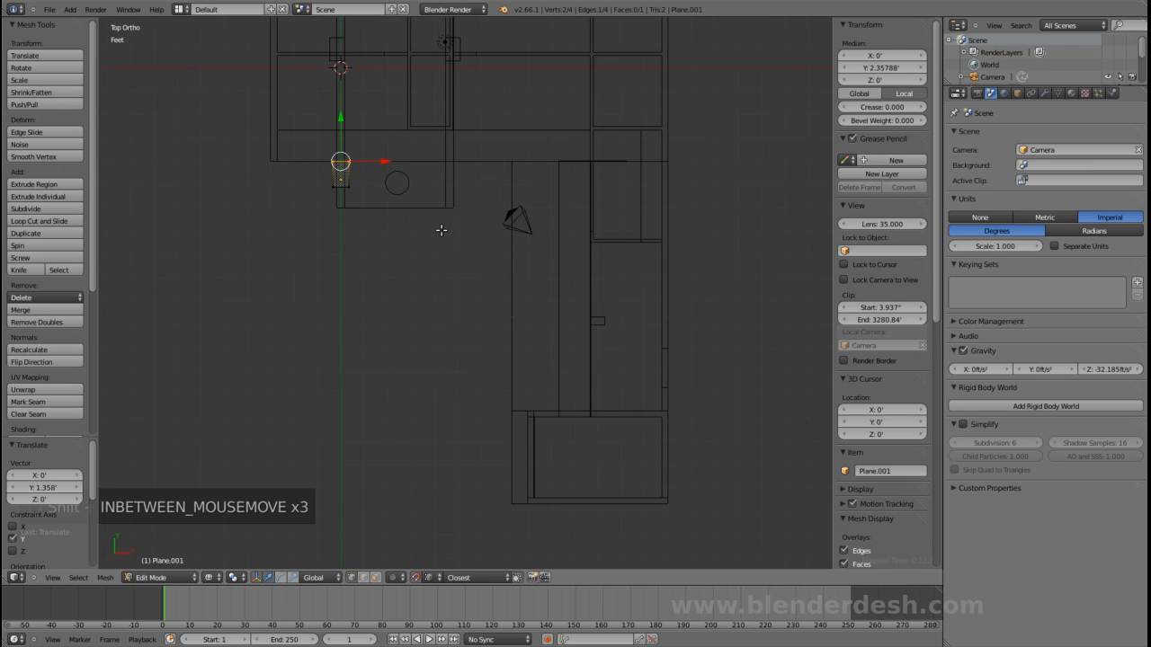
key("a")
key("b")
left_click_drag(311, 177, 400, 241)
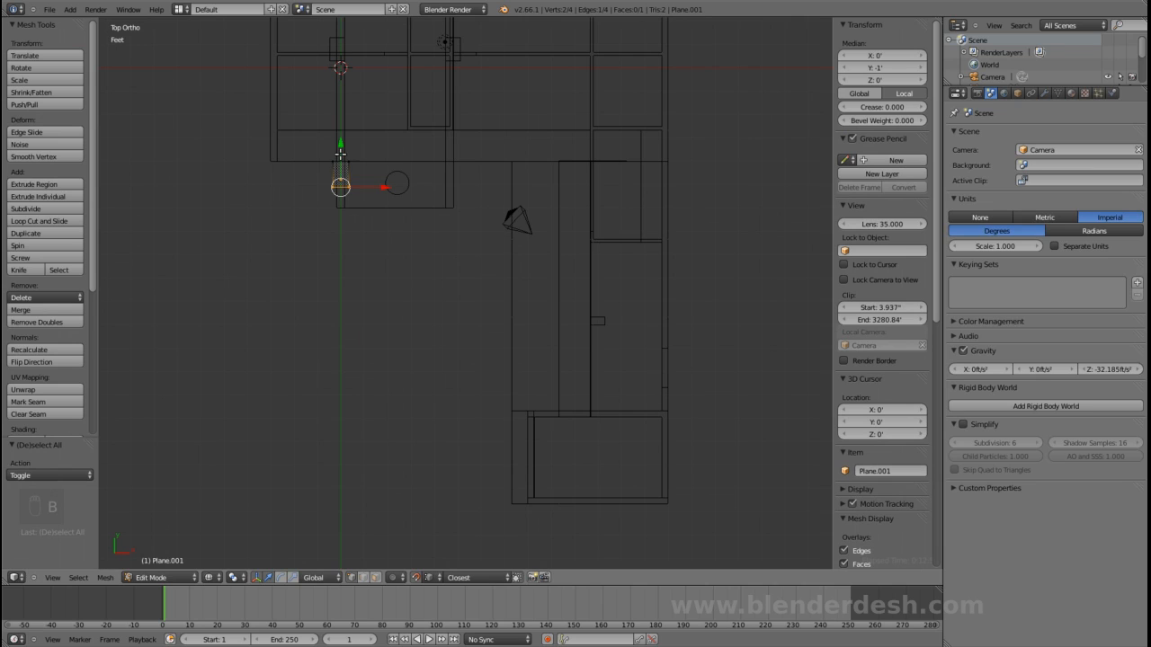
key("e")
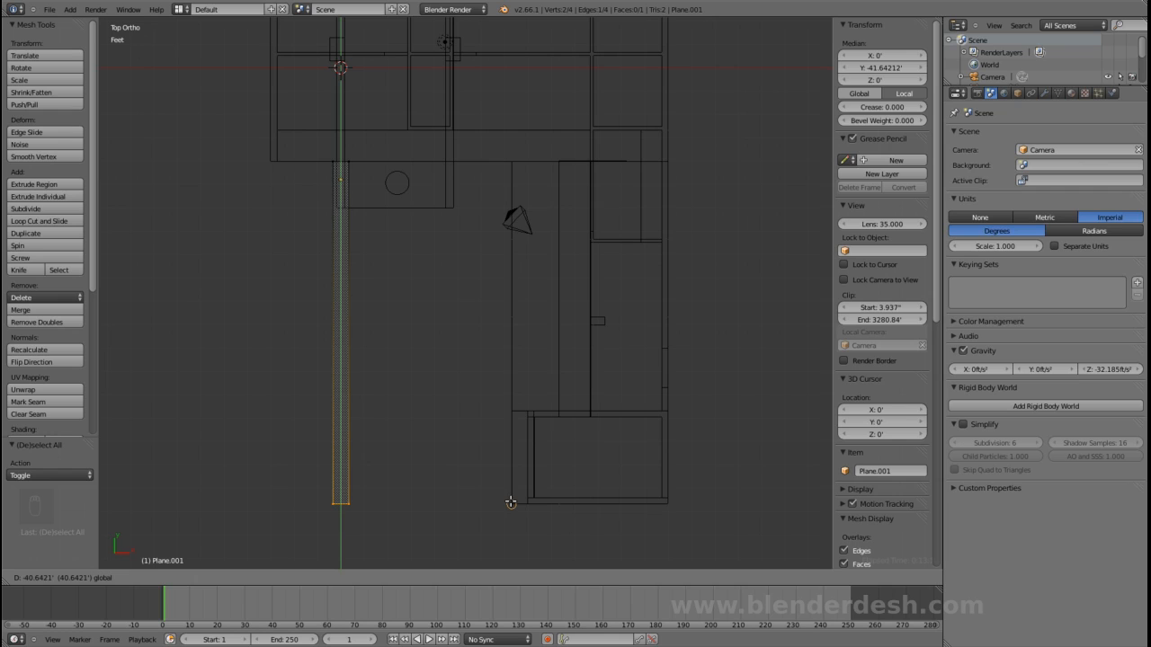
left_click(511, 503)
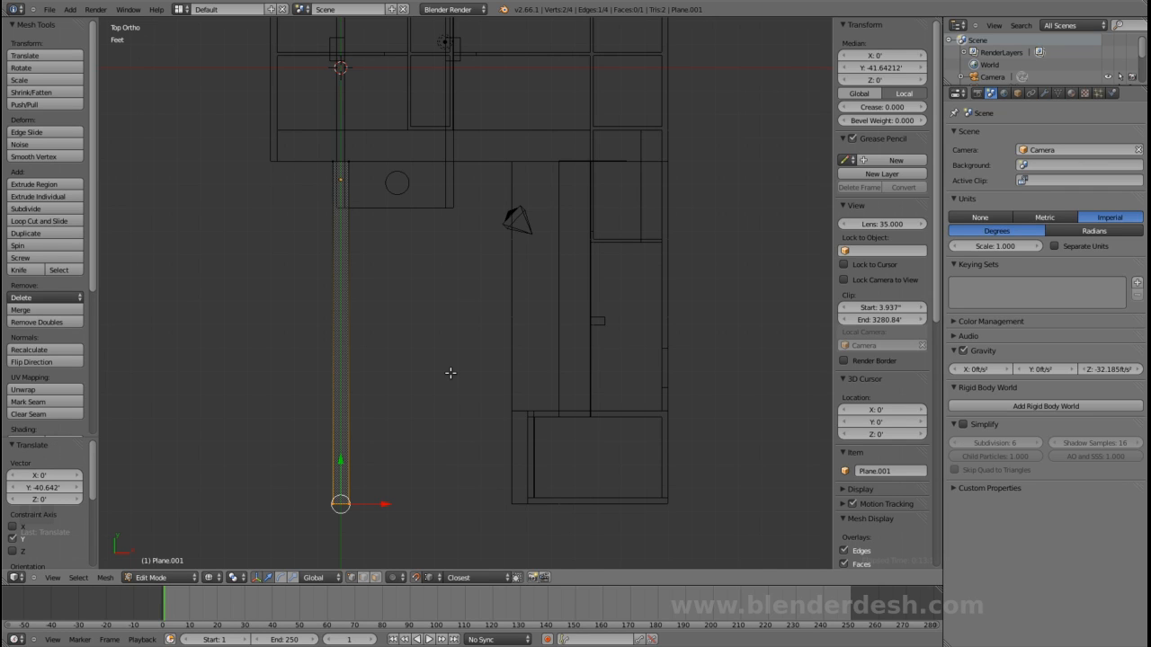
- Move the plane's long edge facing the side wing about 20.93' along X to meet the wing's floor strip
key("a")
key("b")
left_click_drag(341, 131, 429, 531)
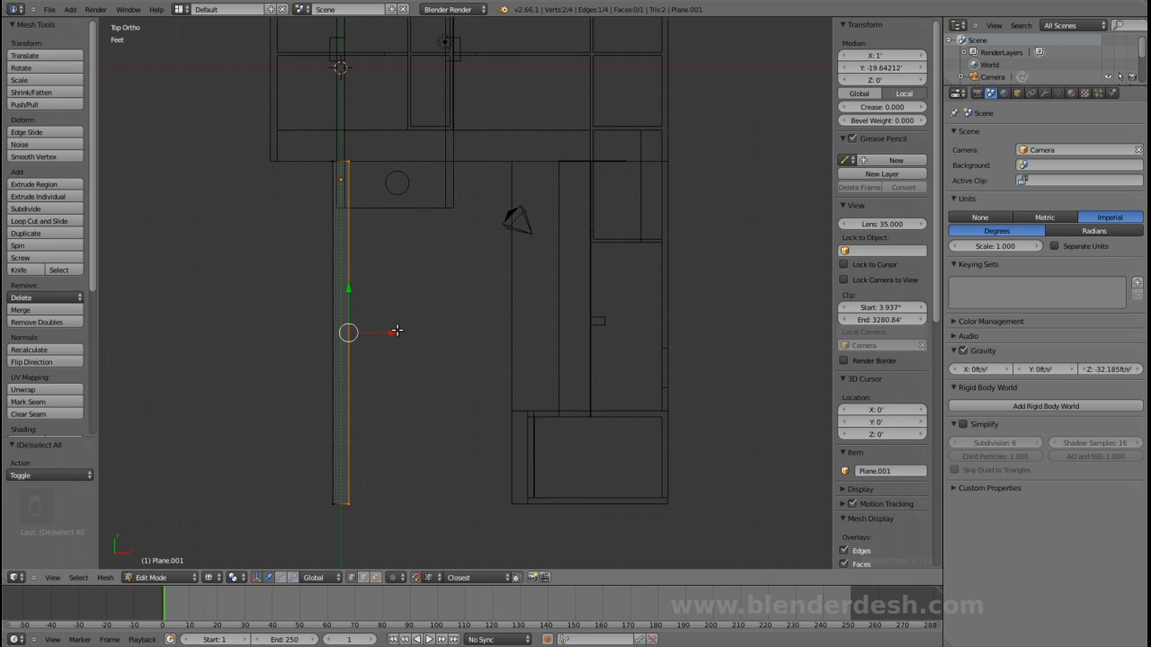
left_click_drag(380, 333, 510, 409)
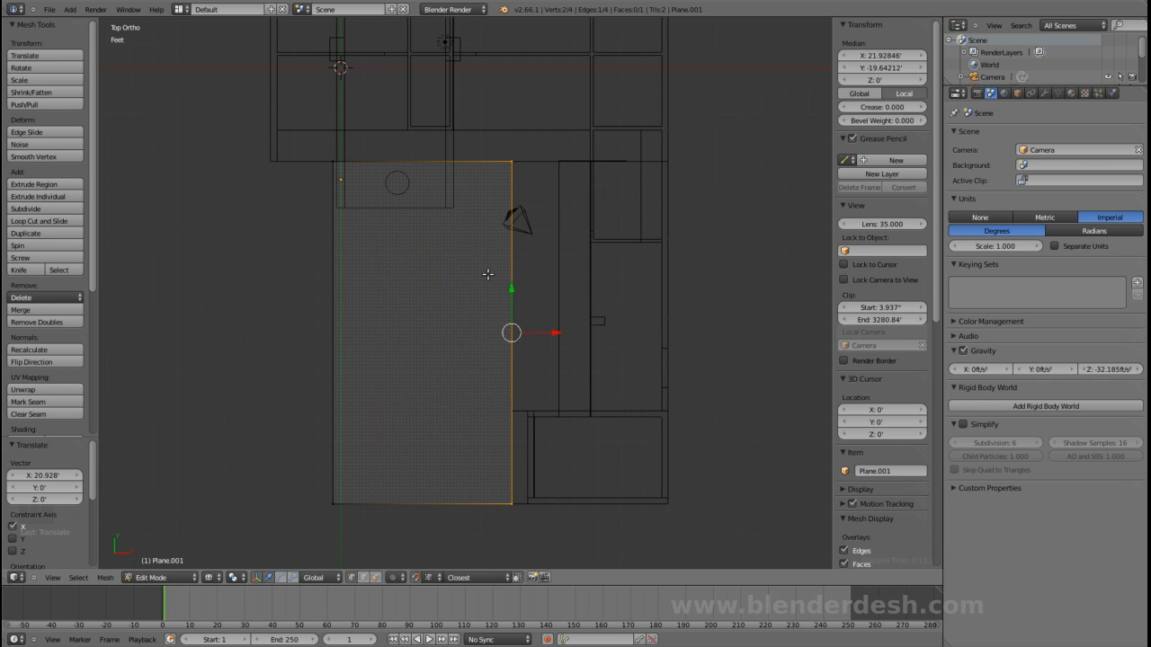
- Return to solid shading and move the plane's outer long edge 8' along negative X, snapping it to the building's front corner
mouse_move(516, 453)
middle_mouse_down()
mouse_move(535, 435)
mouse_move(623, 487)
mouse_move(612, 475)
mouse_move(642, 401)
middle_mouse_up()
scroll(612, 476, "up", 2)
key("z")
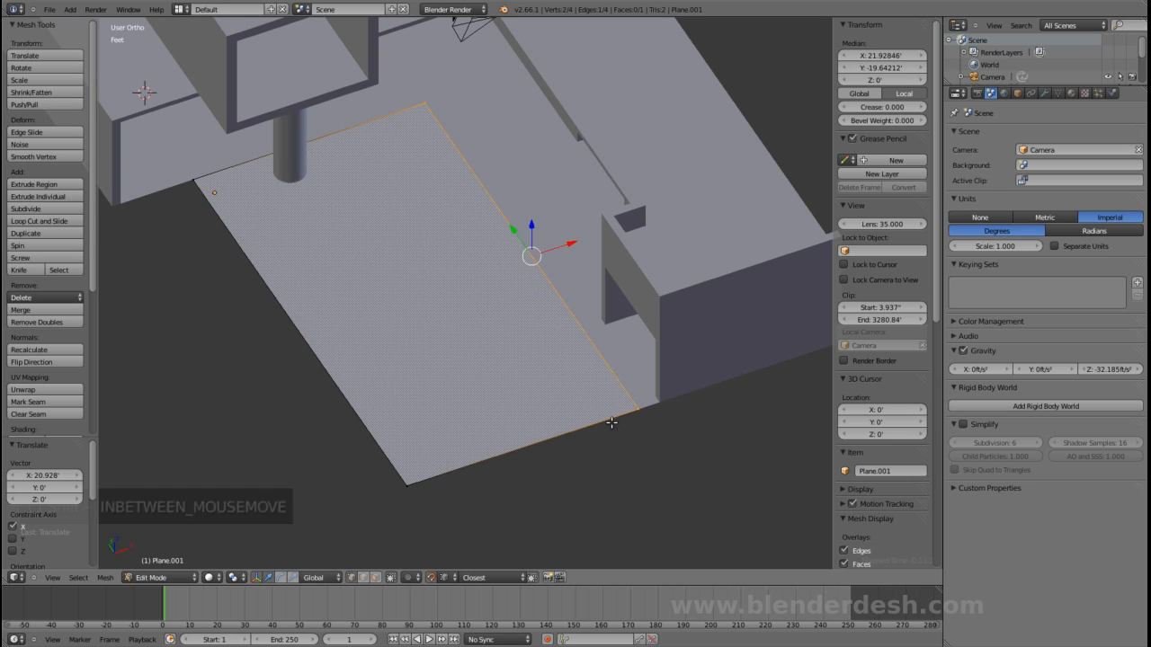
middle_click_drag(367, 274, 540, 258, "shift")
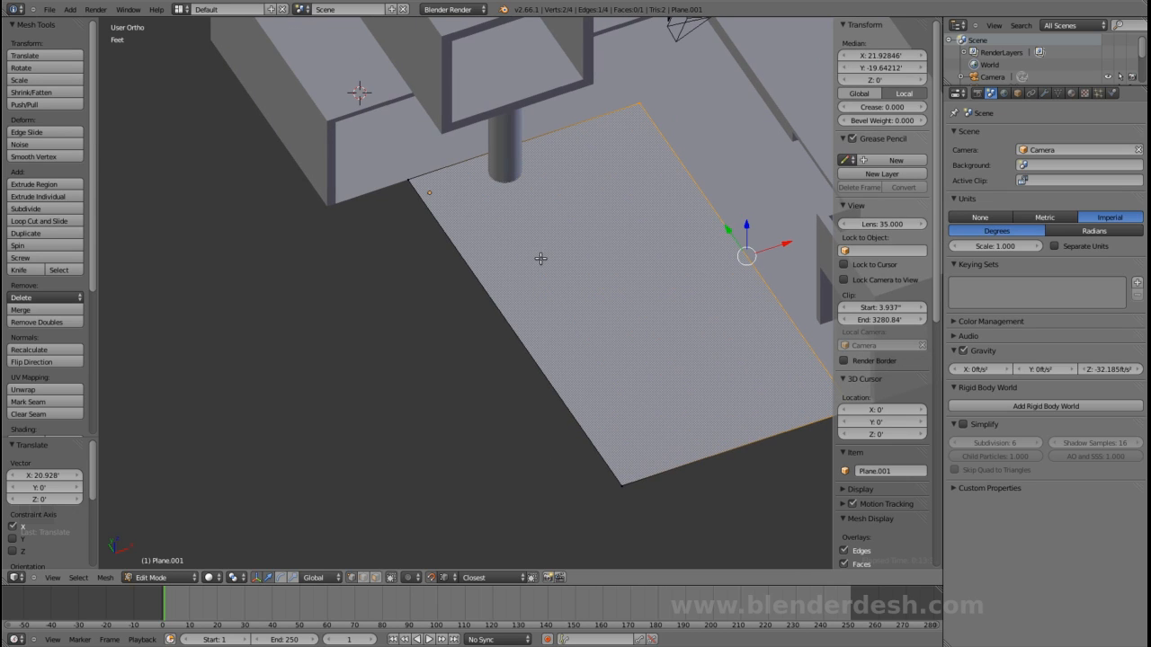
key("a")
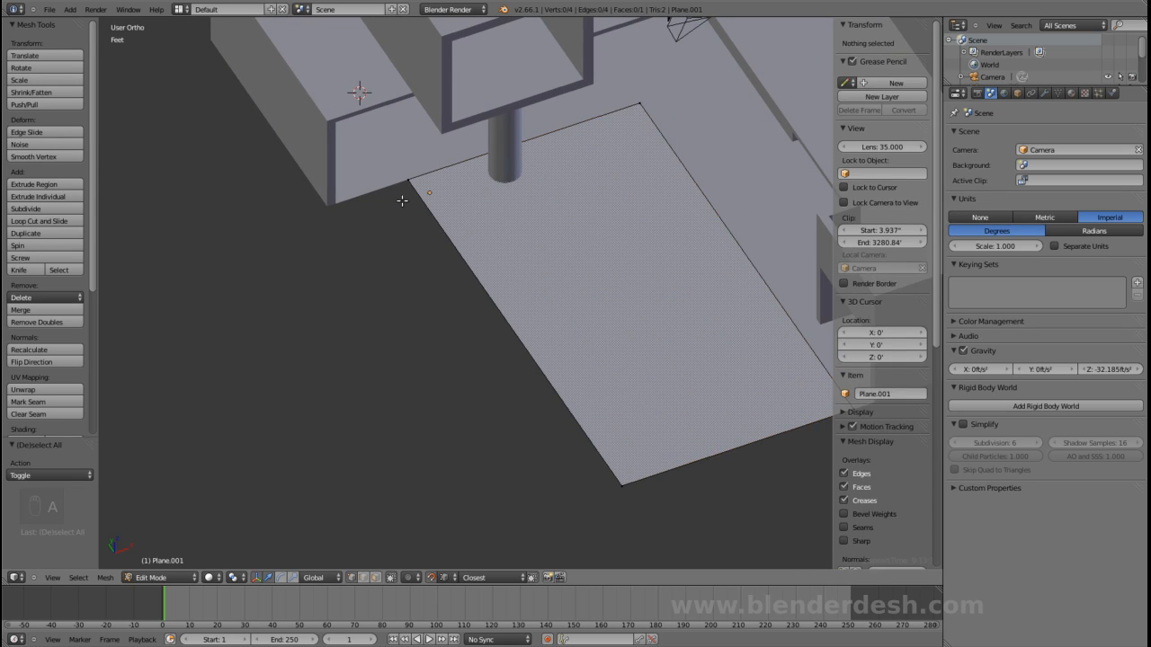
right_click(406, 179)
right_click(625, 476, "shift")
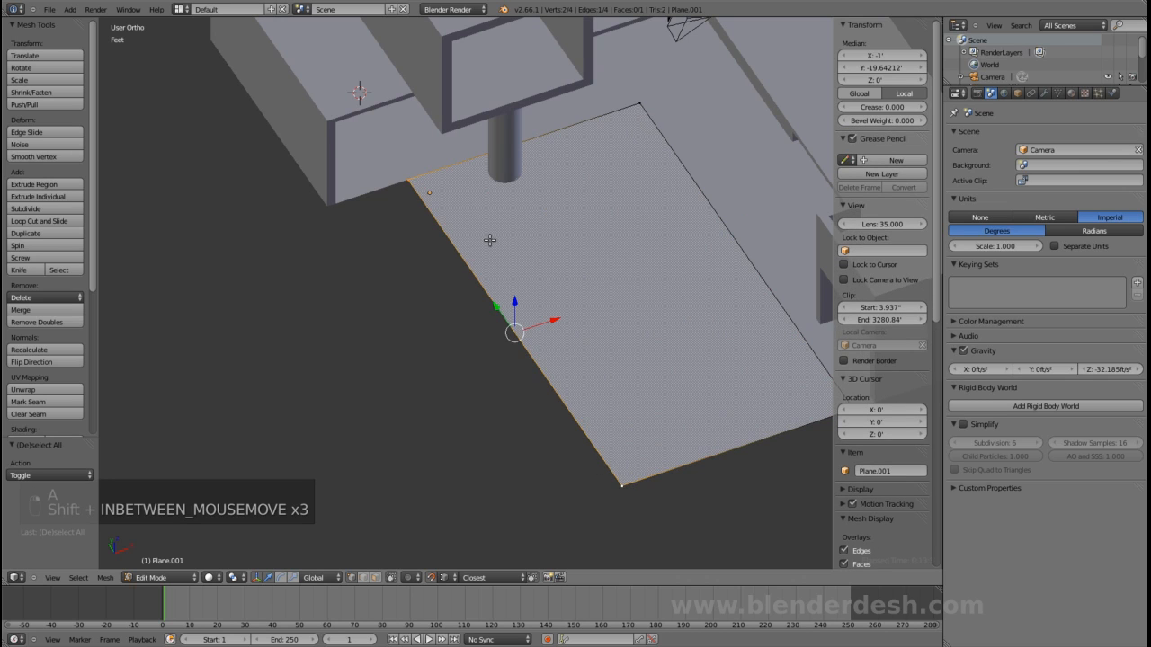
key("g")
key("x")
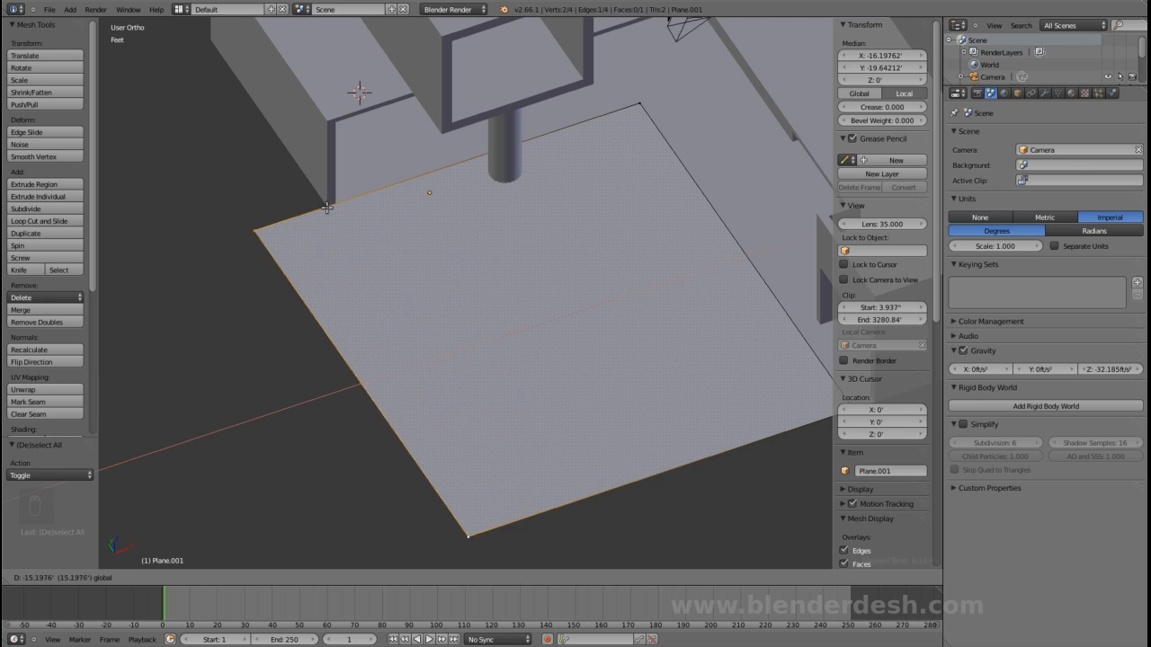
left_click(329, 202)
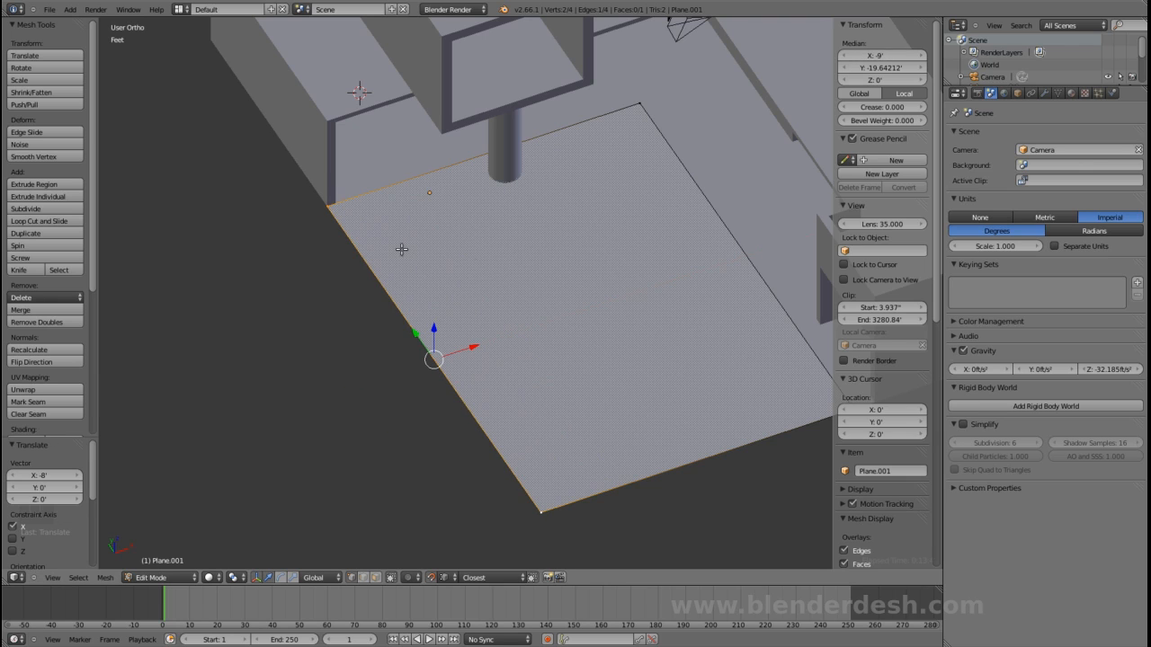
- Deselect all of the plane's vertices and save the file
key("a")
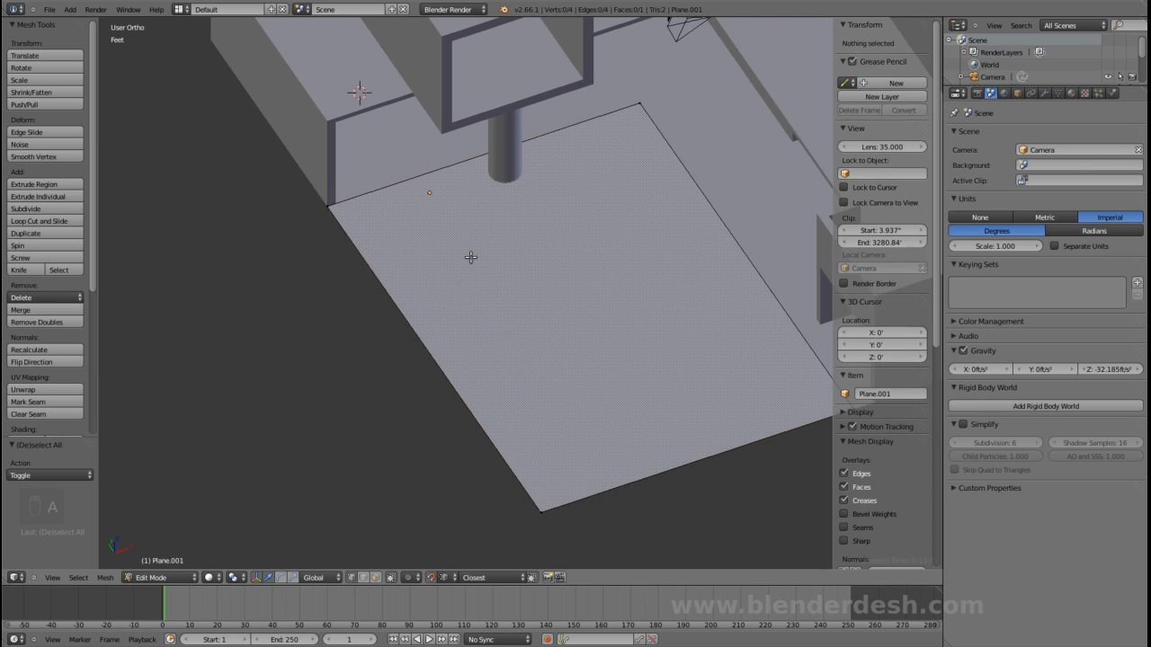
scroll(471, 258, "down", 2)
middle_click_drag(494, 277, 532, 282)
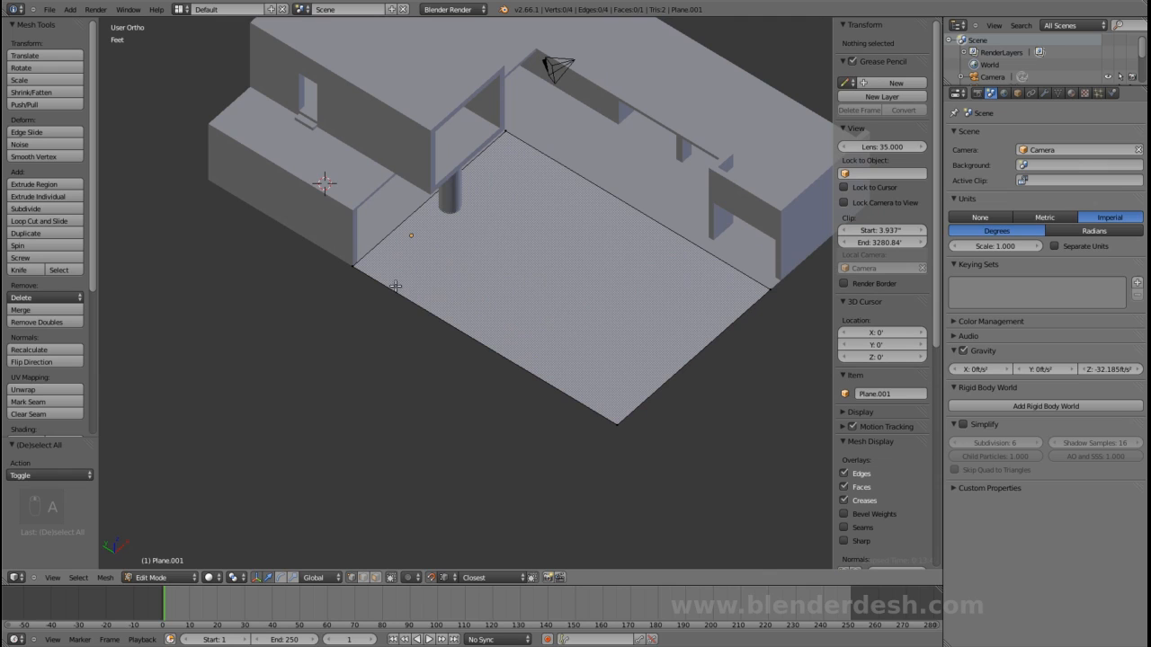
middle_click_drag(403, 273, 331, 296, "shift")
scroll(313, 283, "up", 1)
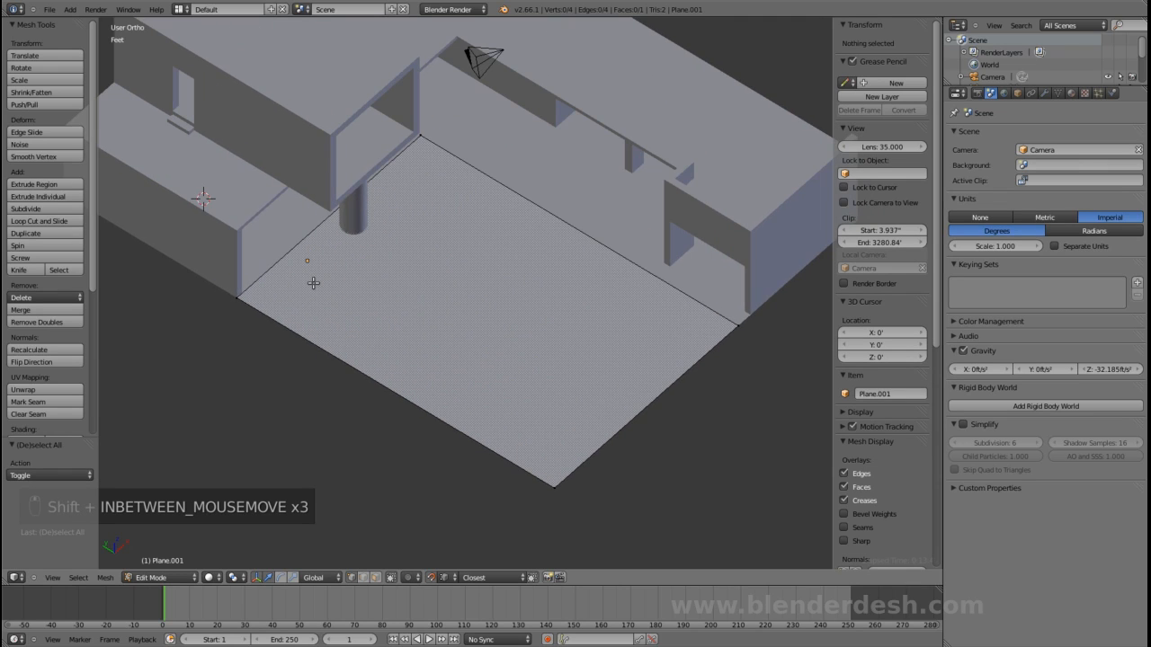
key("ctrl+s")
left_click(261, 294)
- Select the plane's outer long edge and extrude it about 10.46' along negative X, beyond the building's corner
scroll(411, 326, "down", 1)
middle_click_drag(411, 326, 432, 298, "shift")
scroll(467, 321, "up", 1)
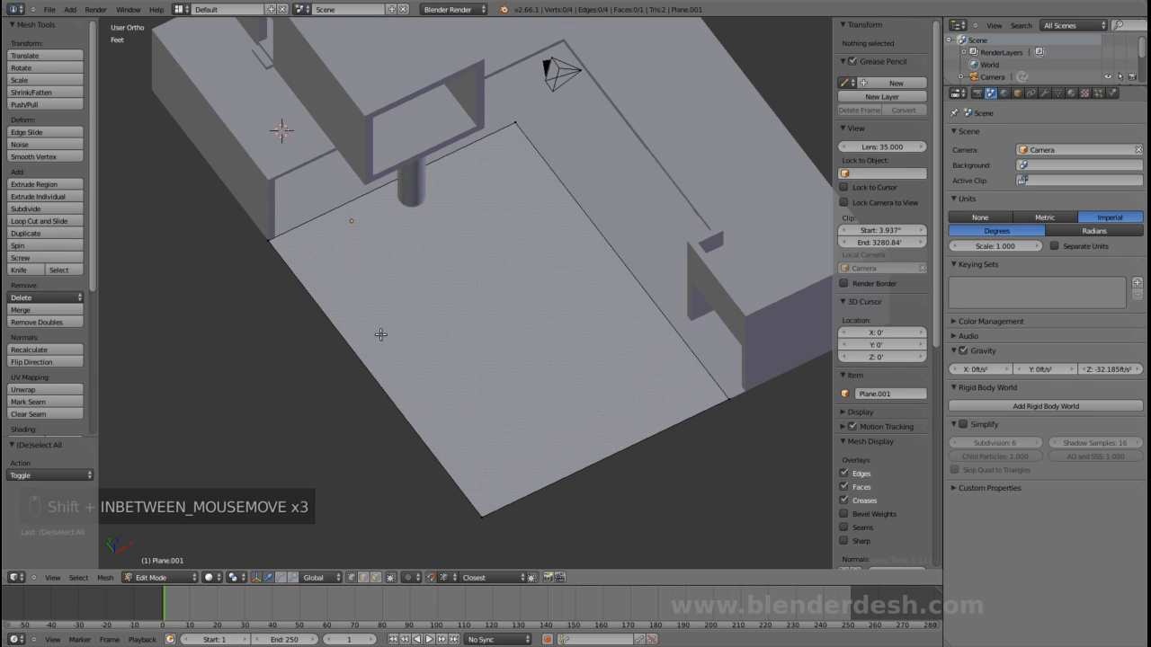
right_click(267, 241)
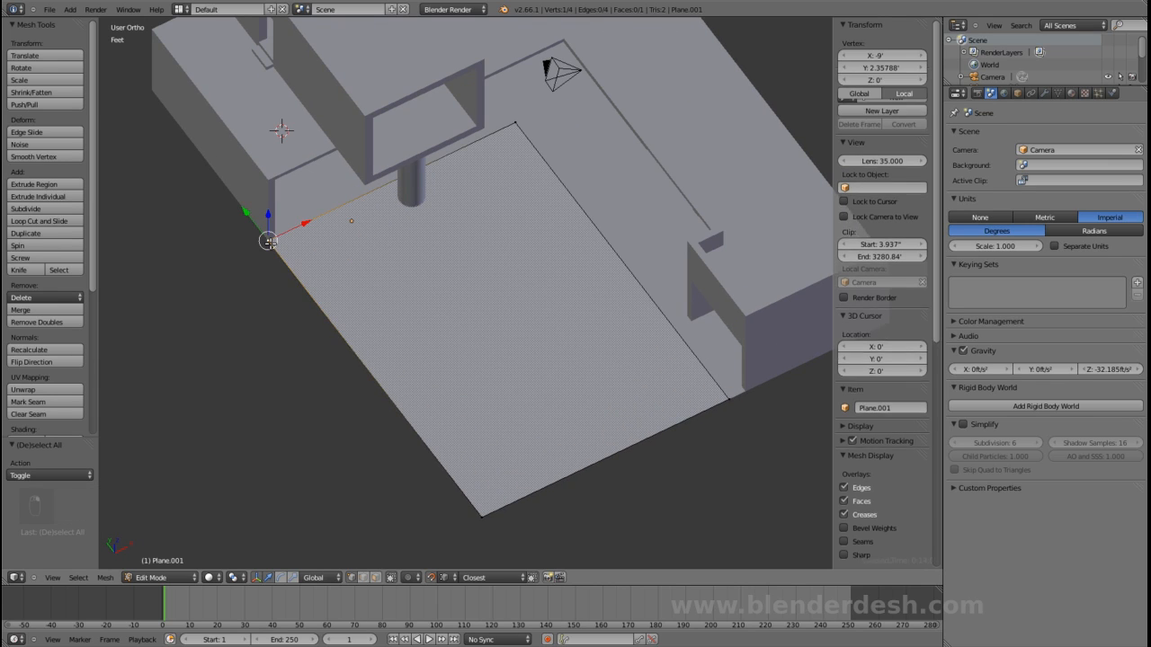
right_click(479, 516, "shift")
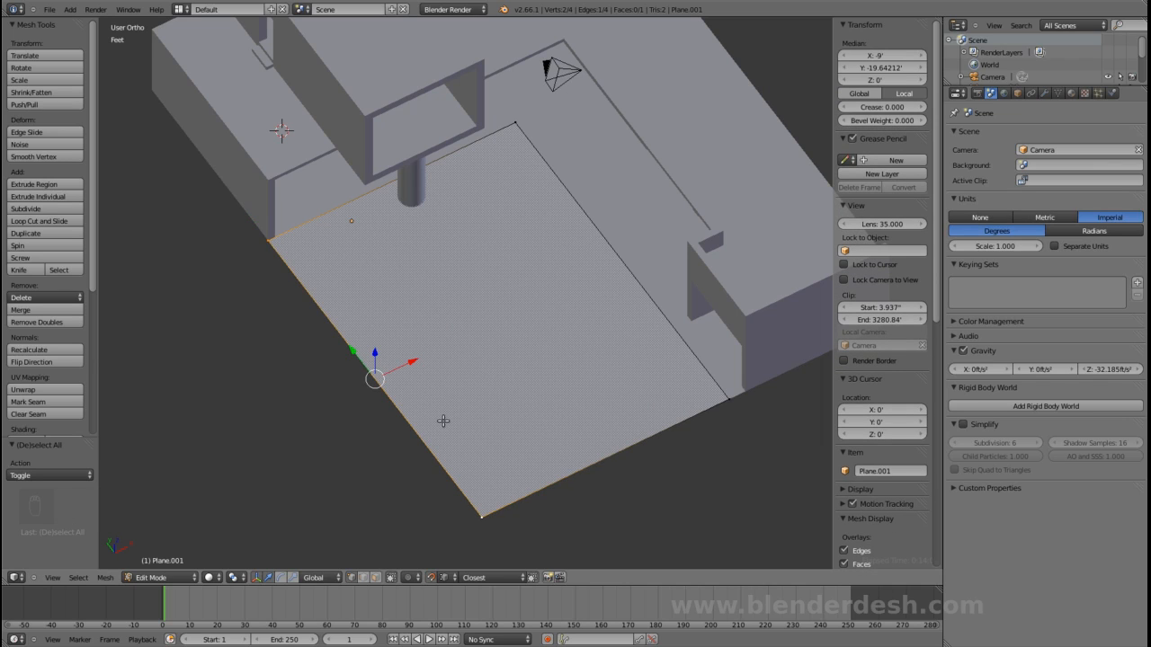
middle_click_drag(444, 421, 472, 401)
scroll(477, 412, "up", 2)
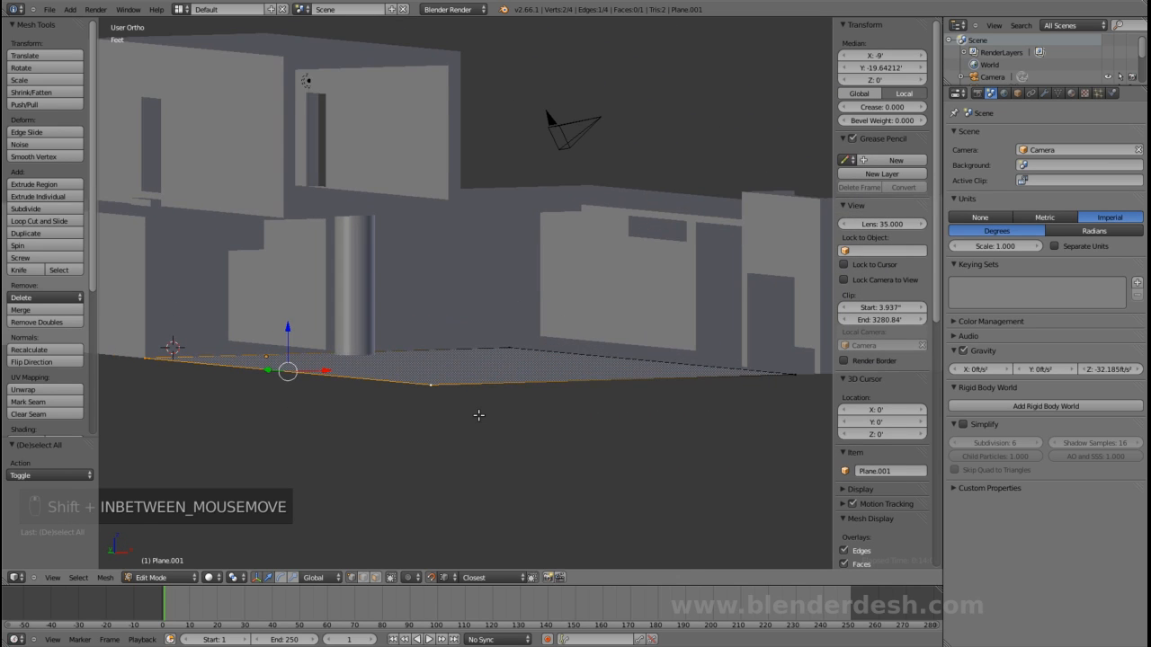
key("KP_5")
middle_click_drag(493, 344, 517, 354)
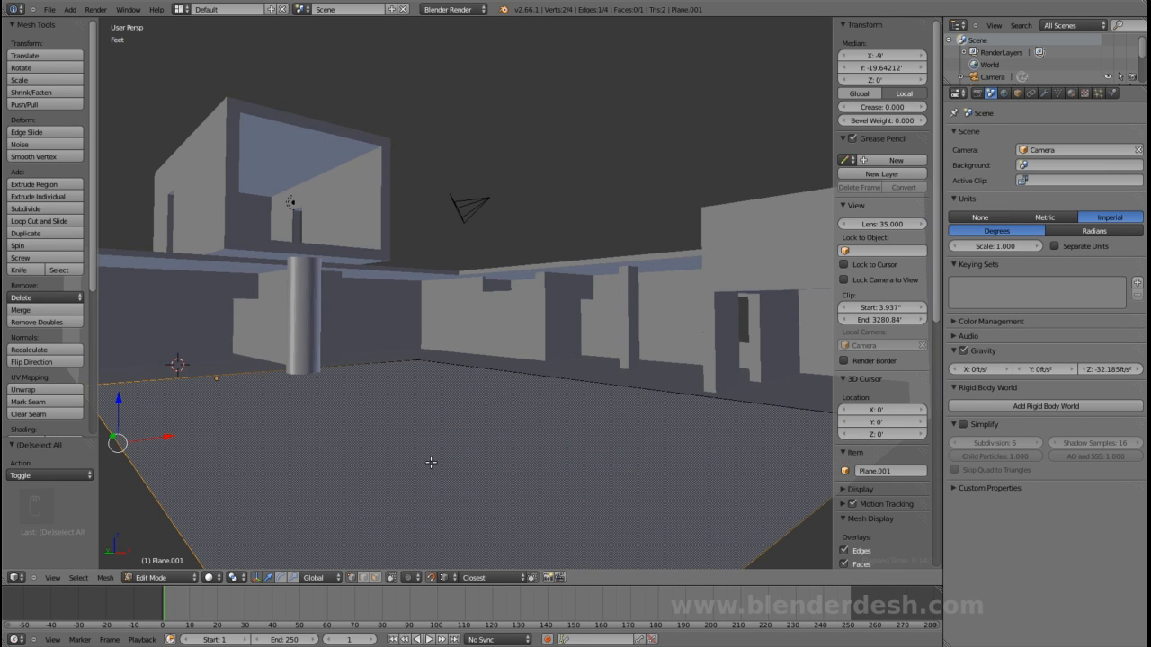
scroll(431, 462, "down", 5)
middle_click_drag(517, 425, 529, 448)
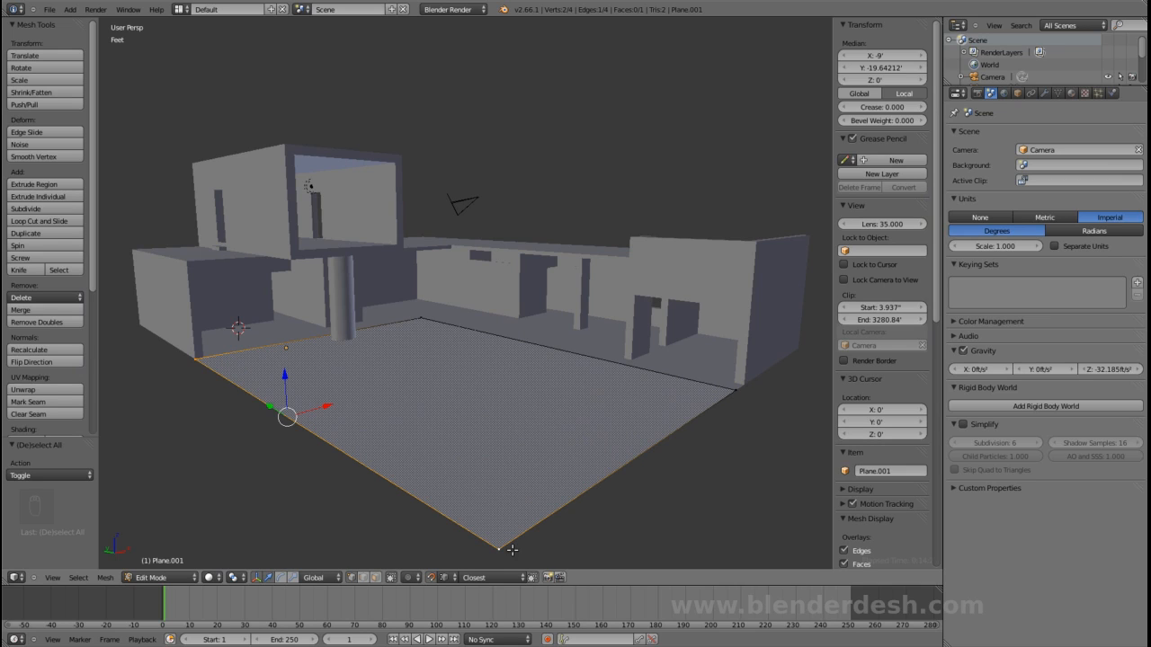
middle_click_drag(473, 455, 481, 429)
scroll(481, 429, "down", 2)
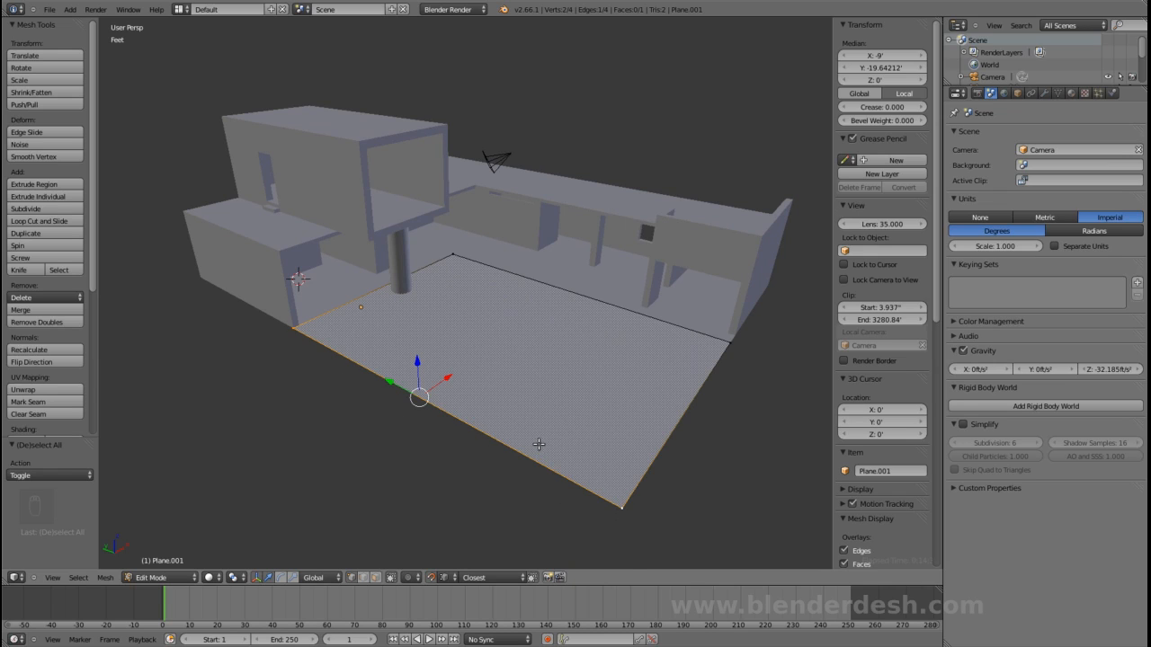
key("e")
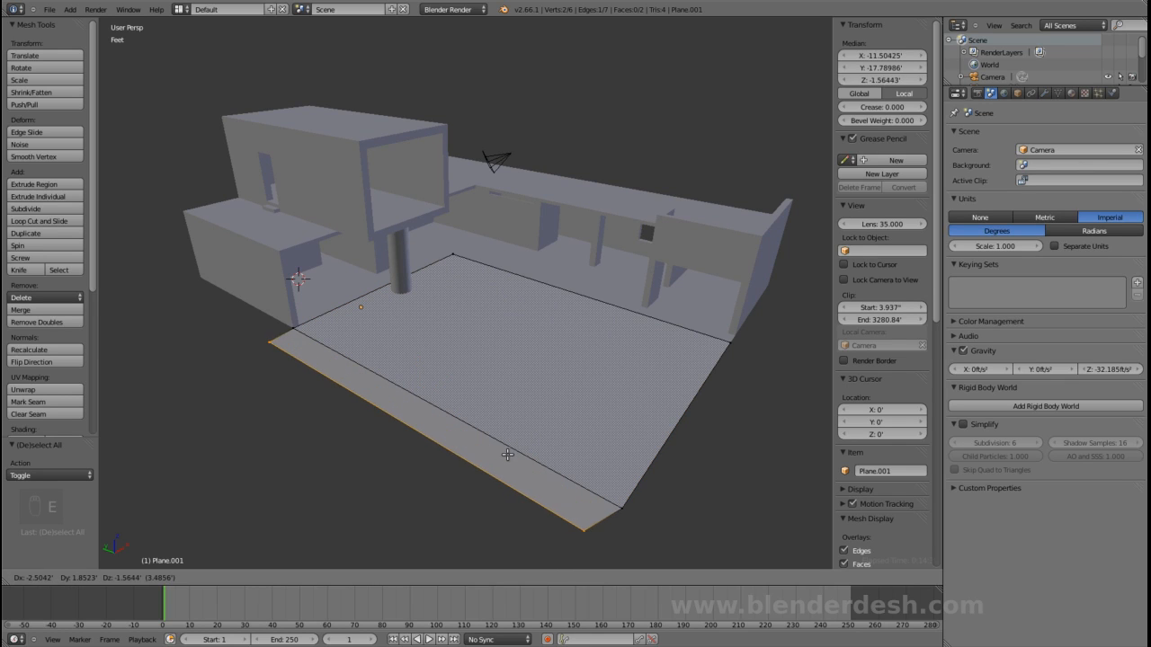
key("x")
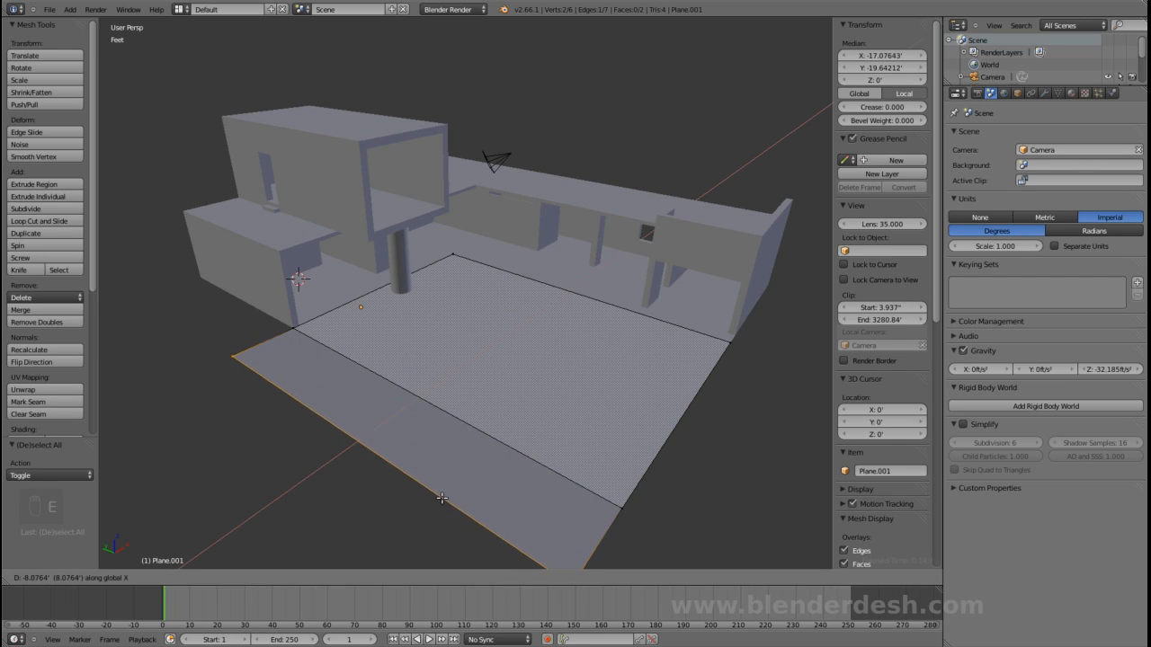
left_click(416, 515)
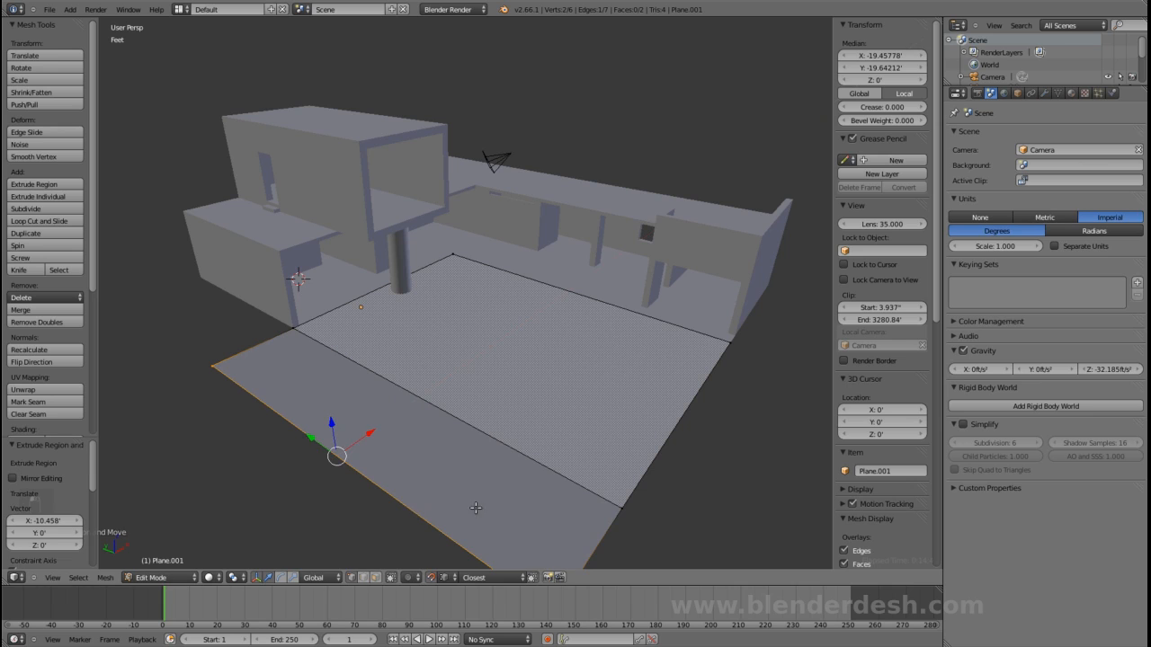
- Select the ground plane's end vertices at the far end from the column and move them about 12.48' along negative Y
middle_click_drag(555, 455, 511, 480, "shift")
right_click(412, 540)
right_click(504, 452, "shift")
right_click(649, 304, "shift")
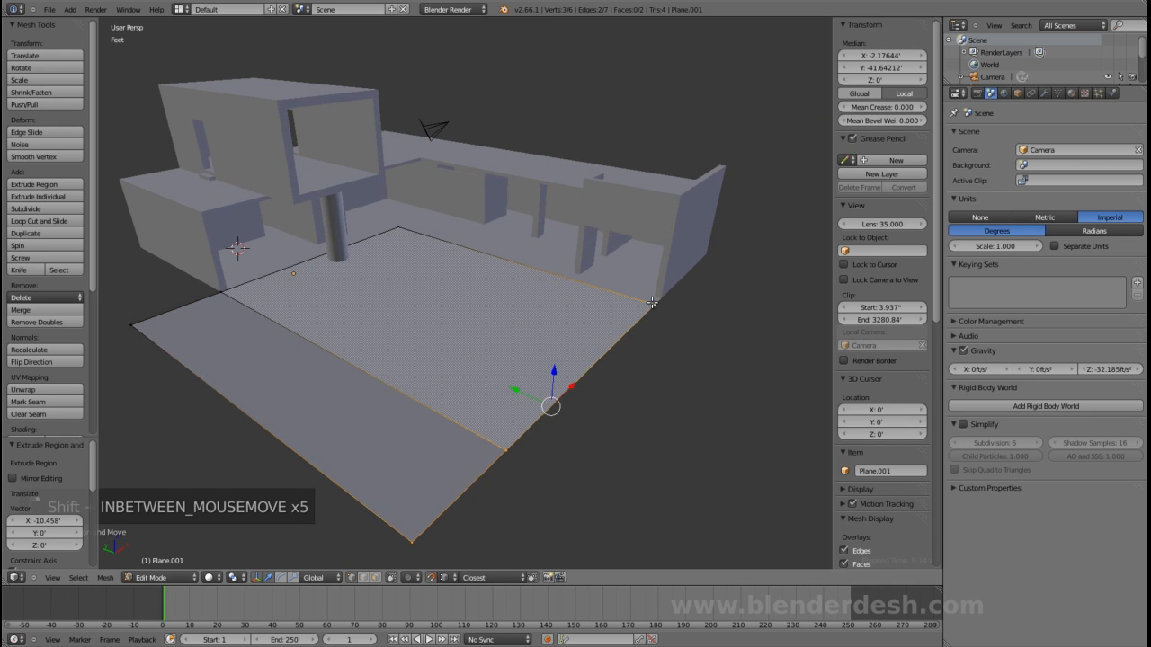
middle_click_drag(631, 380, 624, 383)
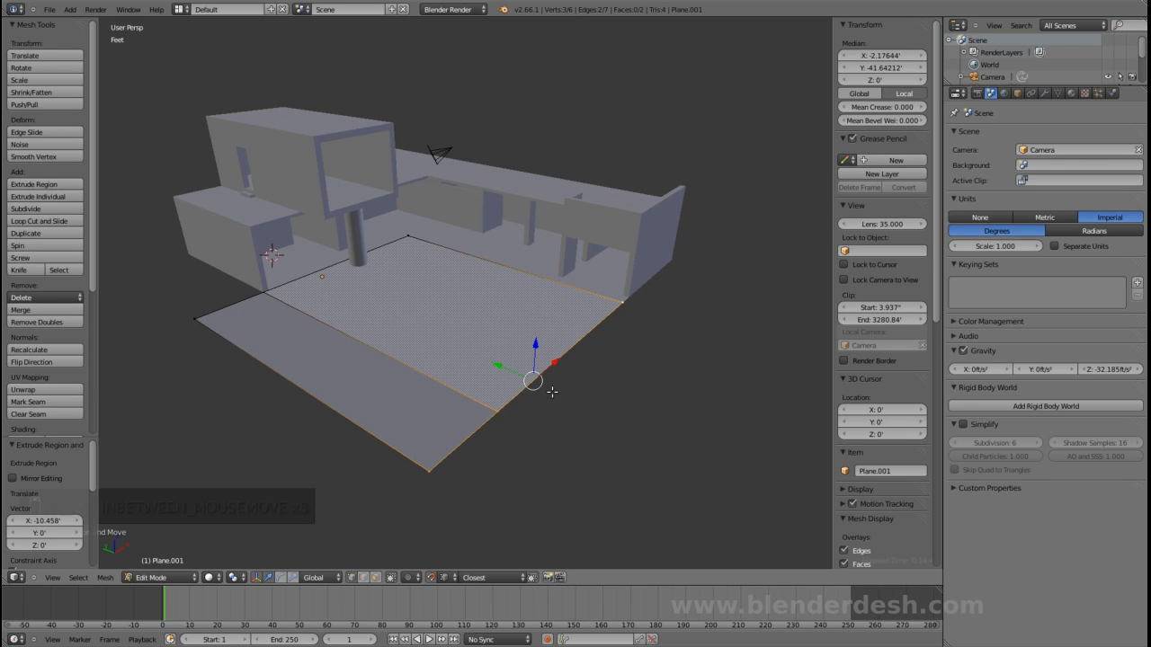
key("g")
key("y")
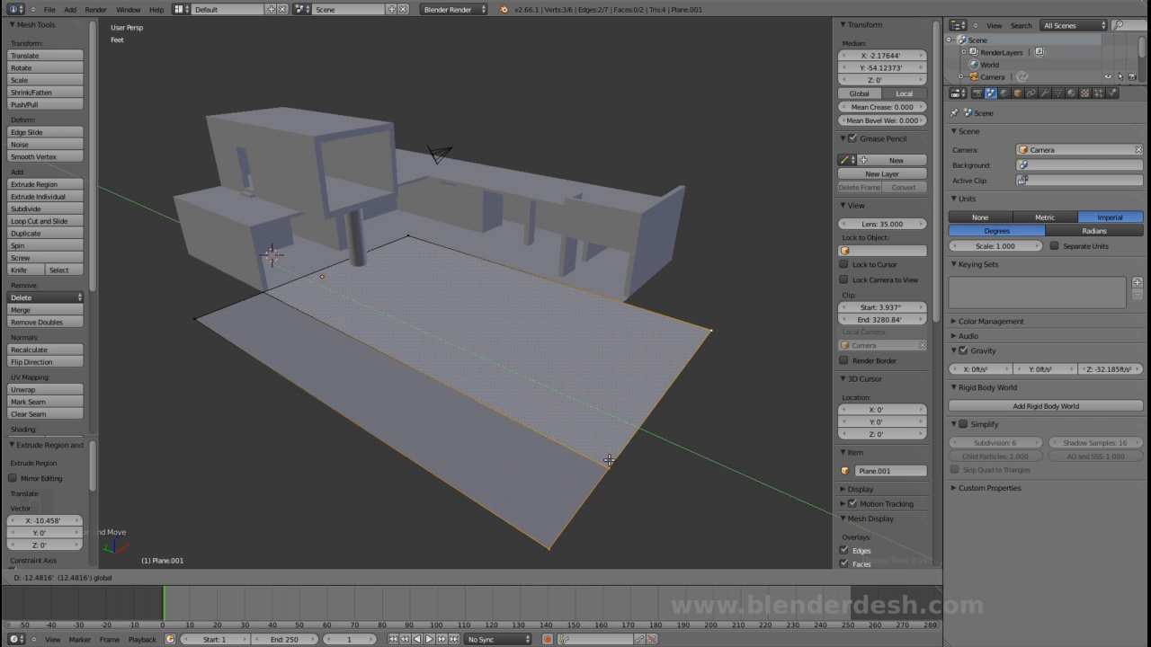
left_click(610, 460)
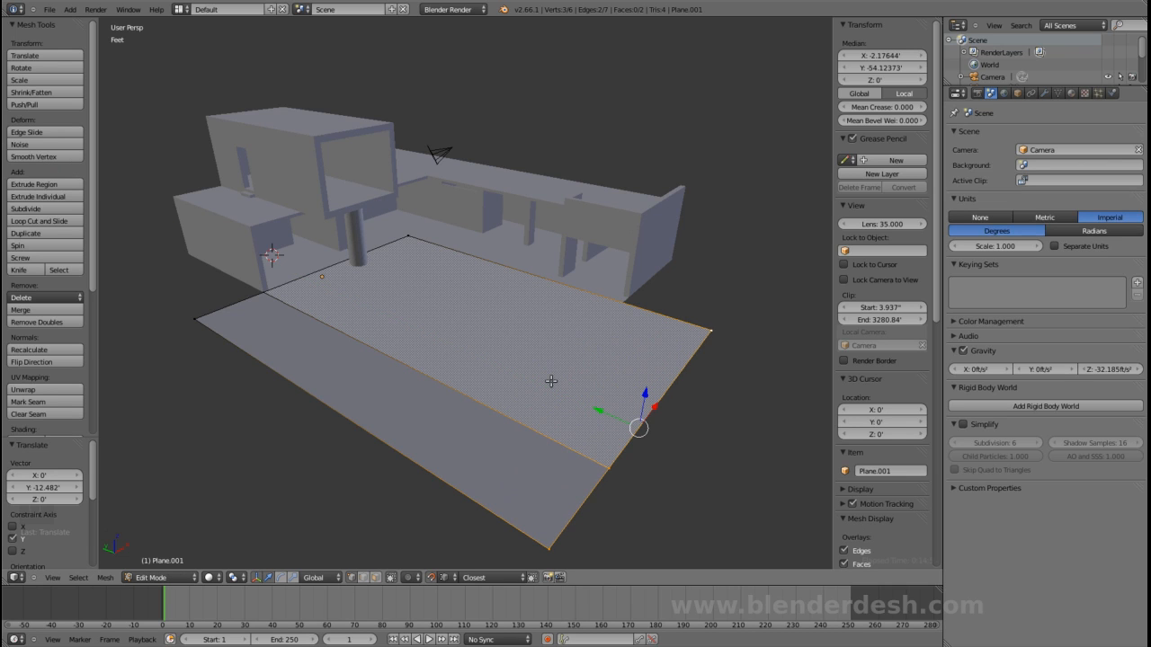
- Extrude the outer strip's short edge at the building's front corner 24' along Y, snapping it to the building's rear corner
middle_click_drag(410, 363, 493, 363)
right_click(494, 363)
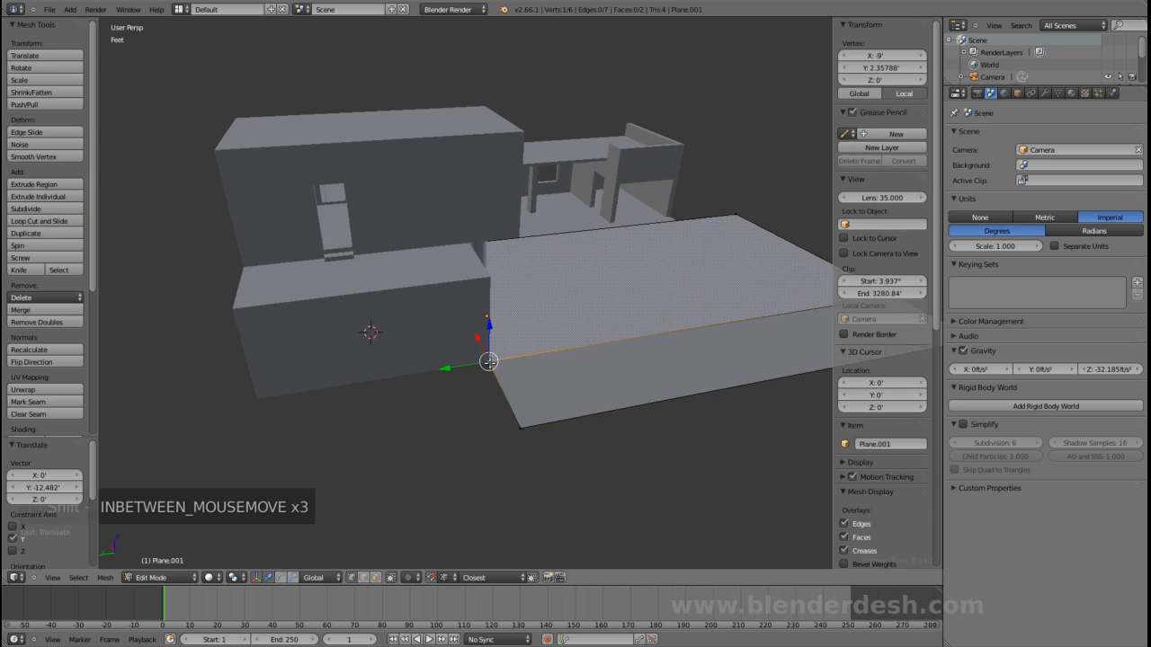
right_click(526, 428, "shift")
scroll(539, 414, "up", 2)
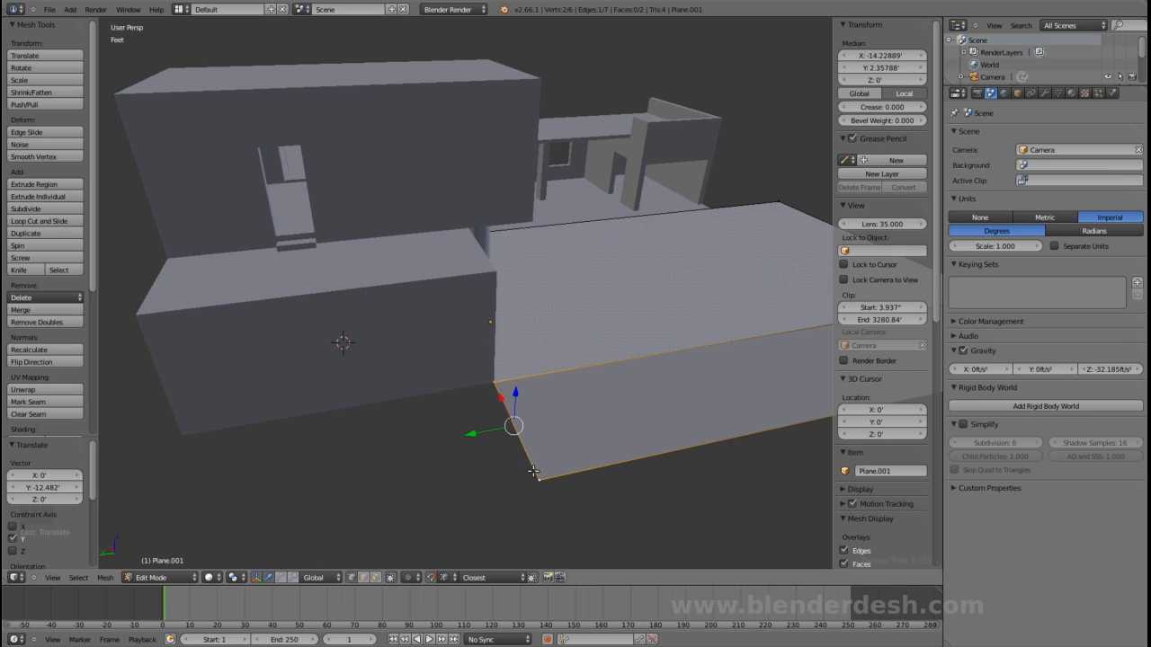
key("e")
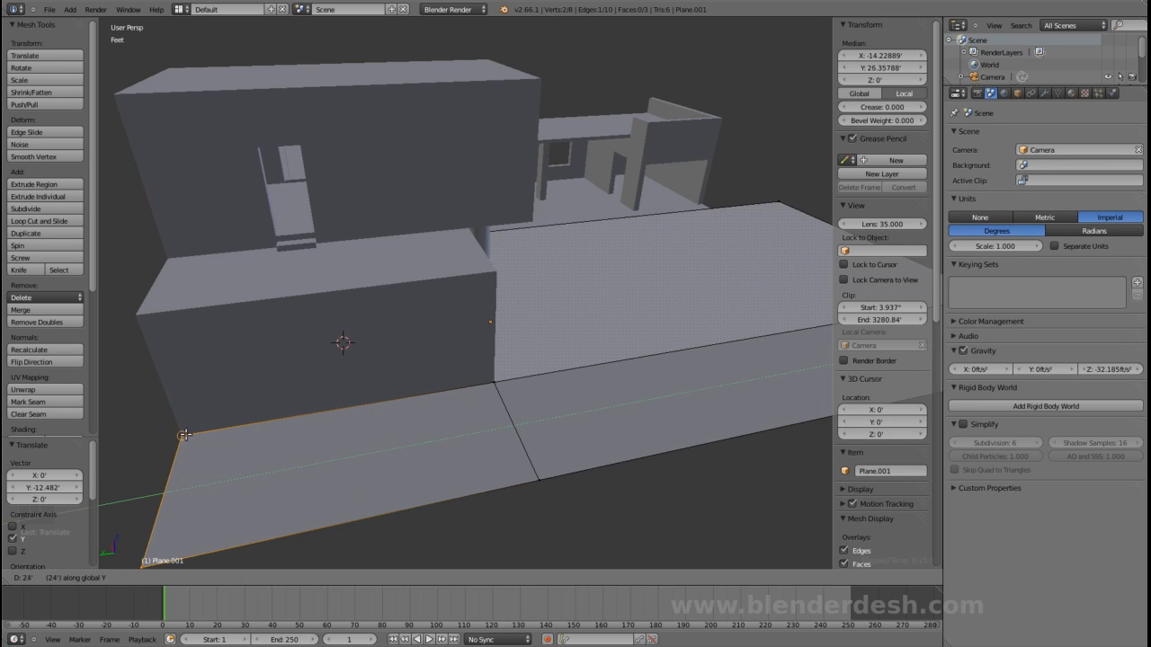
left_click(183, 436)
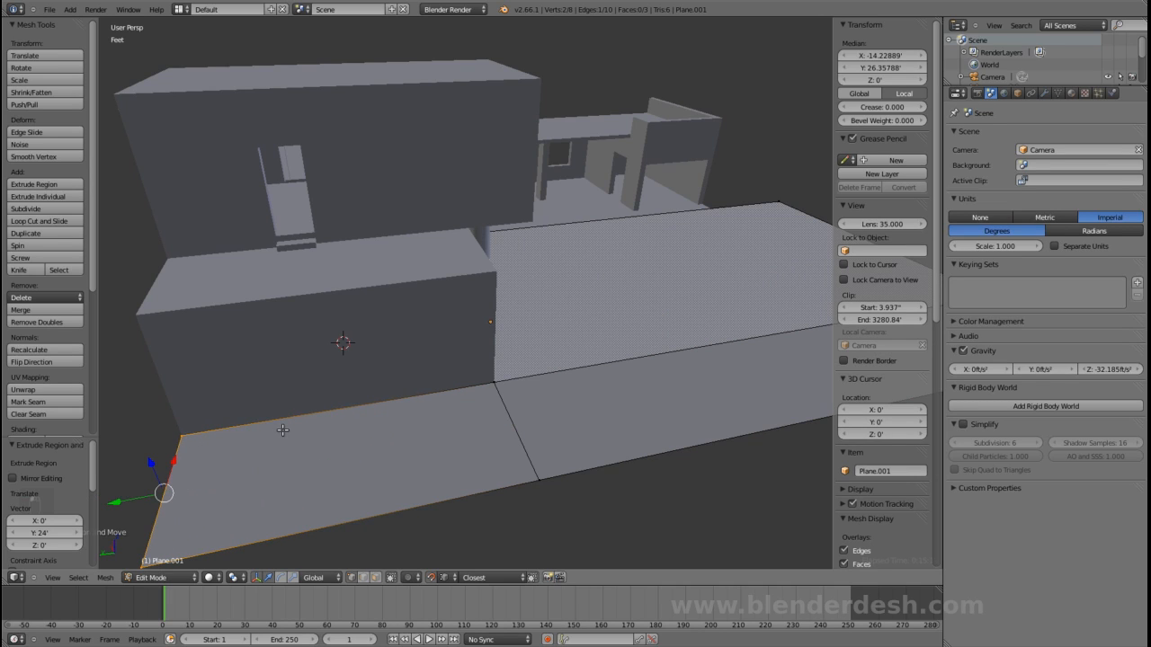
- Leave the ground plane's mesh and open the building mesh for editing in edge select mode, facing the side wing's end wall
scroll(432, 399, "down", 3)
middle_click_drag(431, 399, 367, 405)
middle_click_drag(433, 382, 396, 362)
key("Tab")
right_click(604, 314)
scroll(488, 331, "up", 3)
middle_click_drag(541, 326, 493, 339)
scroll(487, 332, "up", 2)
key("Tab")
scroll(479, 384, "up", 2)
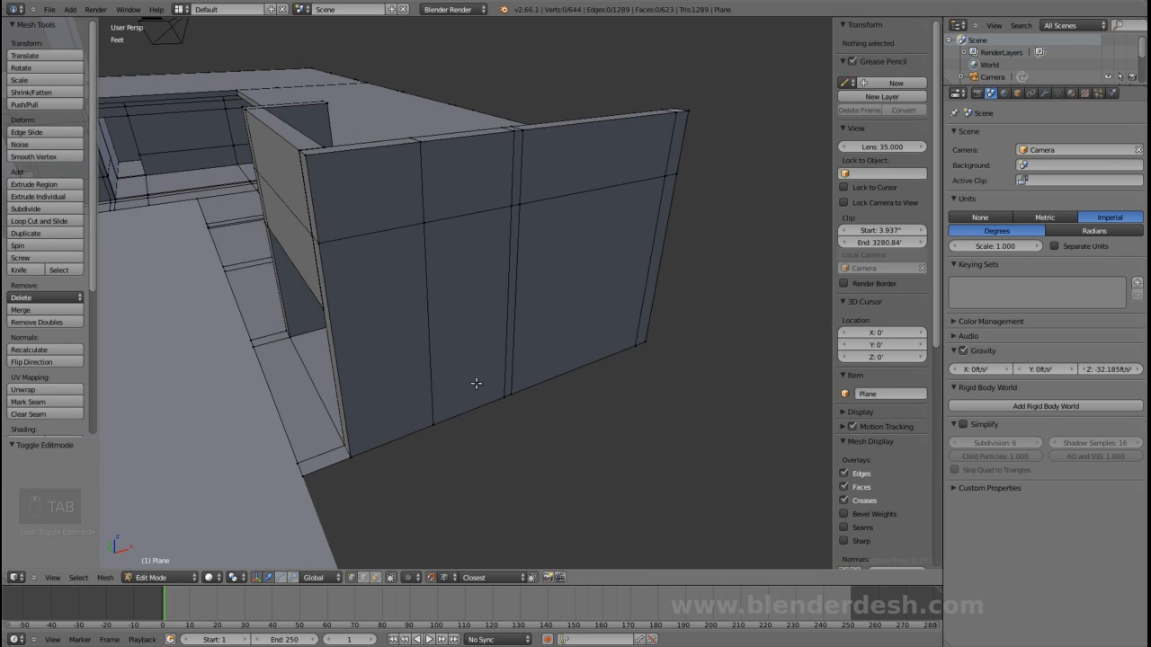
key("ctrl+Tab")
left_click(411, 424)
- Select all the floor edges along the base of the side wing's end wall, leaving out the vertical corner edge
right_click(351, 462)
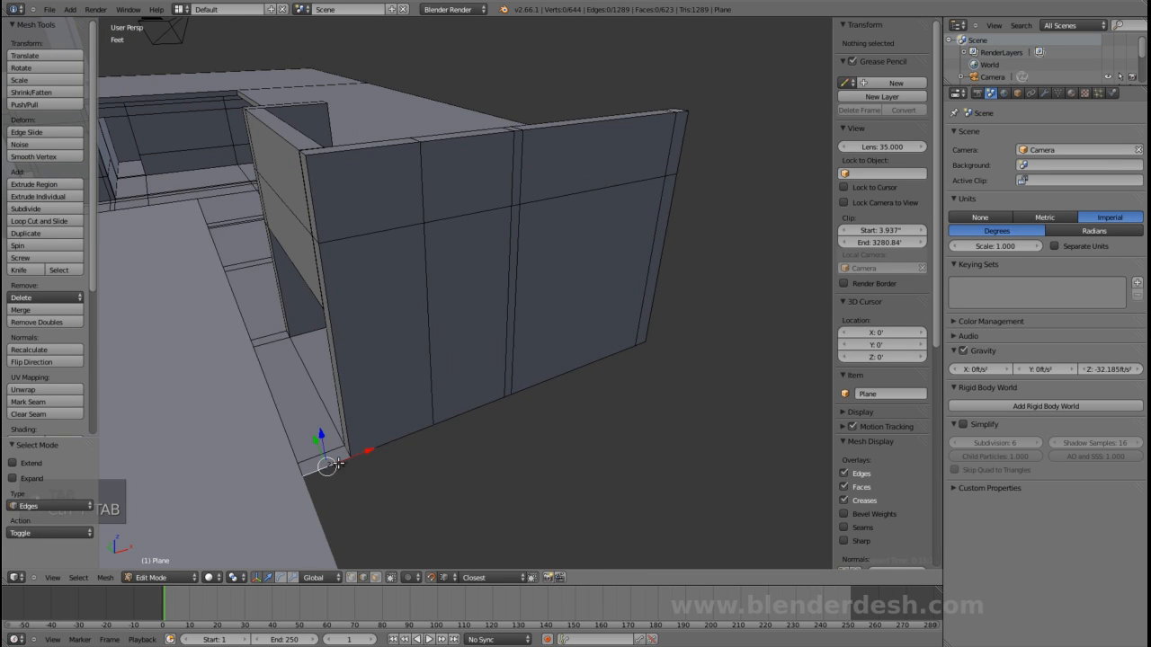
right_click(391, 439, "shift")
right_click(483, 411, "shift")
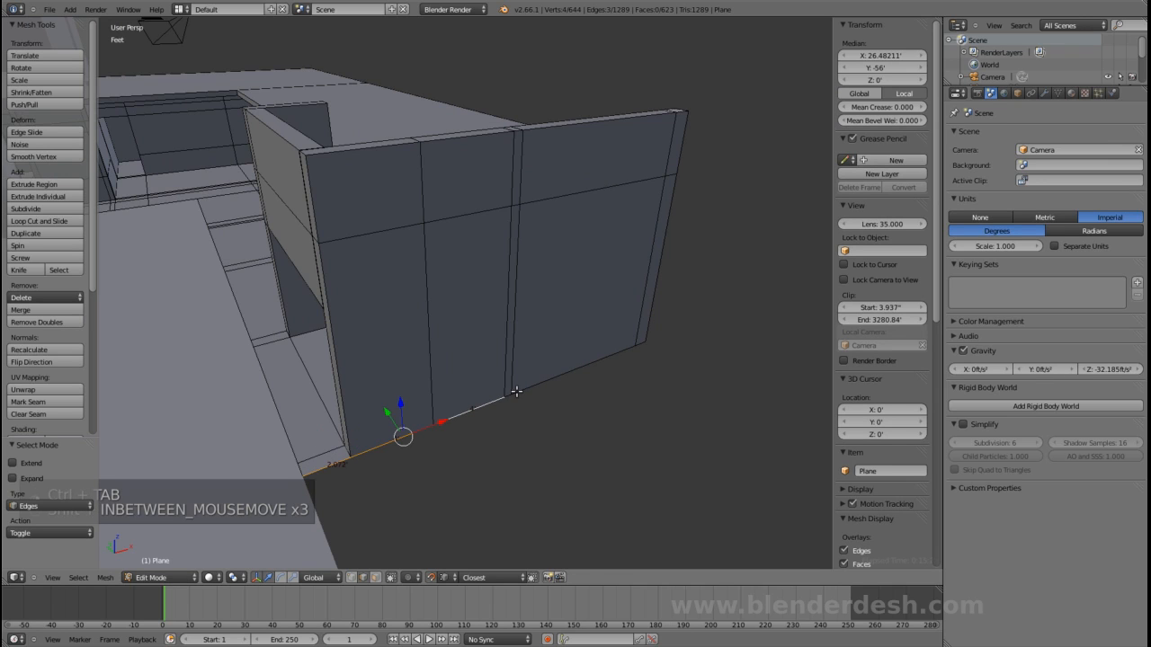
right_click(544, 383, "shift")
right_click(609, 356, "shift")
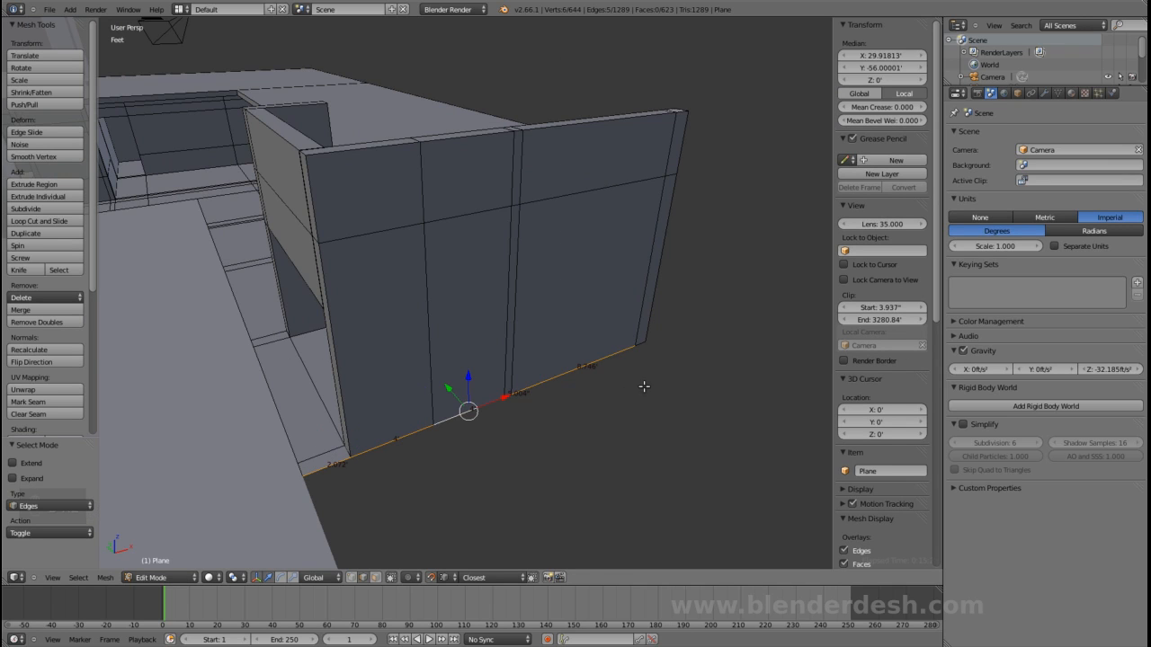
right_click(639, 338, "shift")
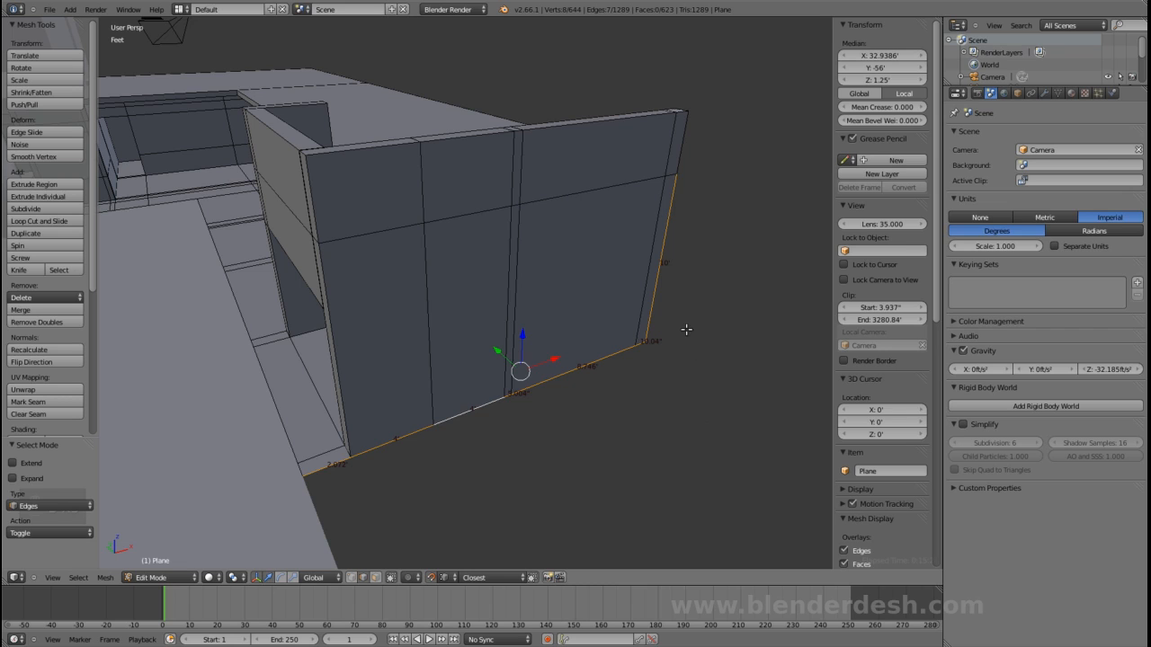
right_click(643, 278, "shift")
- Extrude the selected floor edges about 12.48' along negative Y, snapping them to the ground plane's outer corner
scroll(651, 382, "down", 2)
middle_click_drag(641, 420, 572, 379)
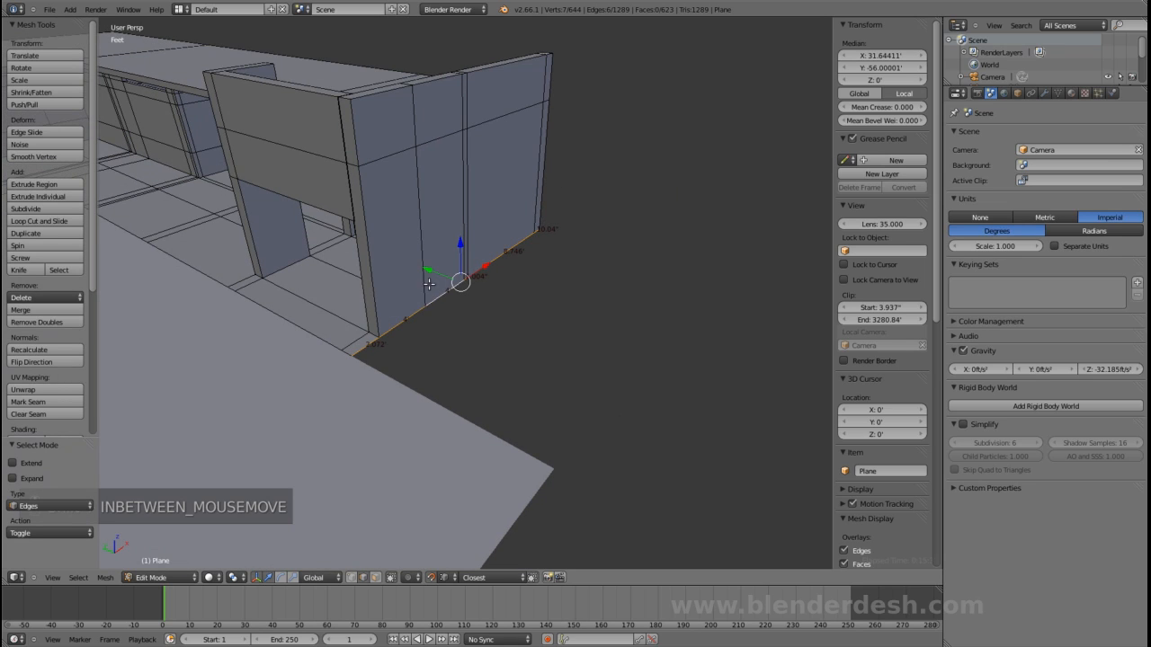
key("e")
key("y")
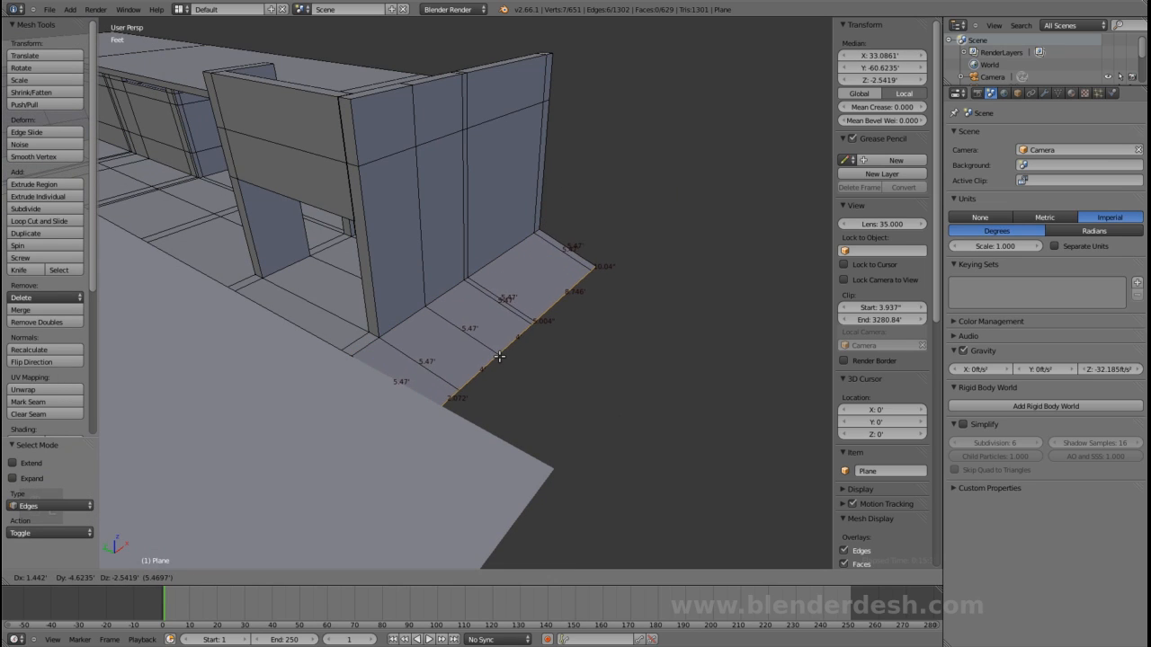
left_click(552, 469)
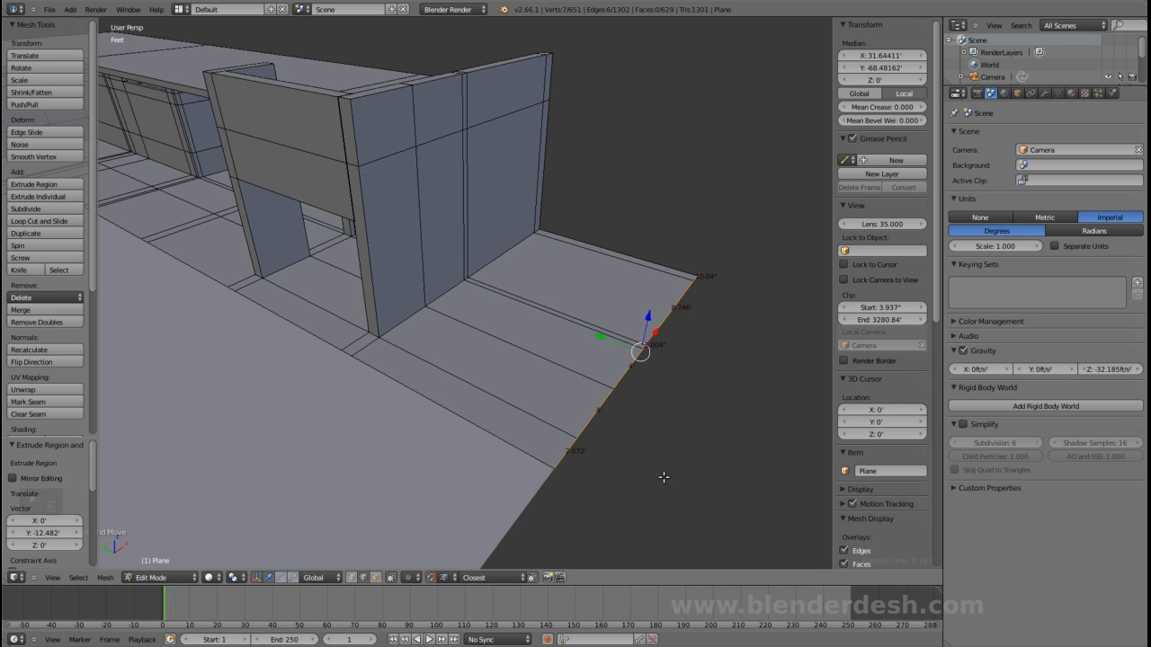
scroll(662, 471, "down", 5)
- Finish editing the building mesh, view the courtyard from a low angle, and save the file
key("Tab")
middle_click_drag(662, 471, 547, 397)
scroll(548, 397, "up", 1)
scroll(547, 396, "up", 1)
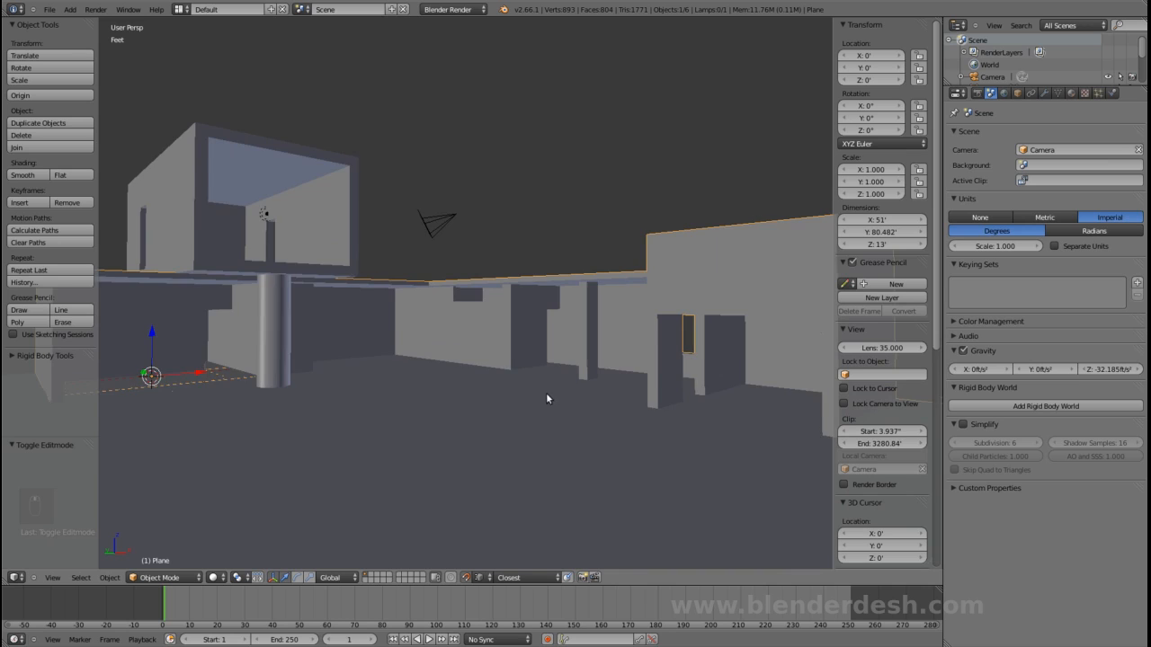
middle_click_drag(565, 369, 570, 384)
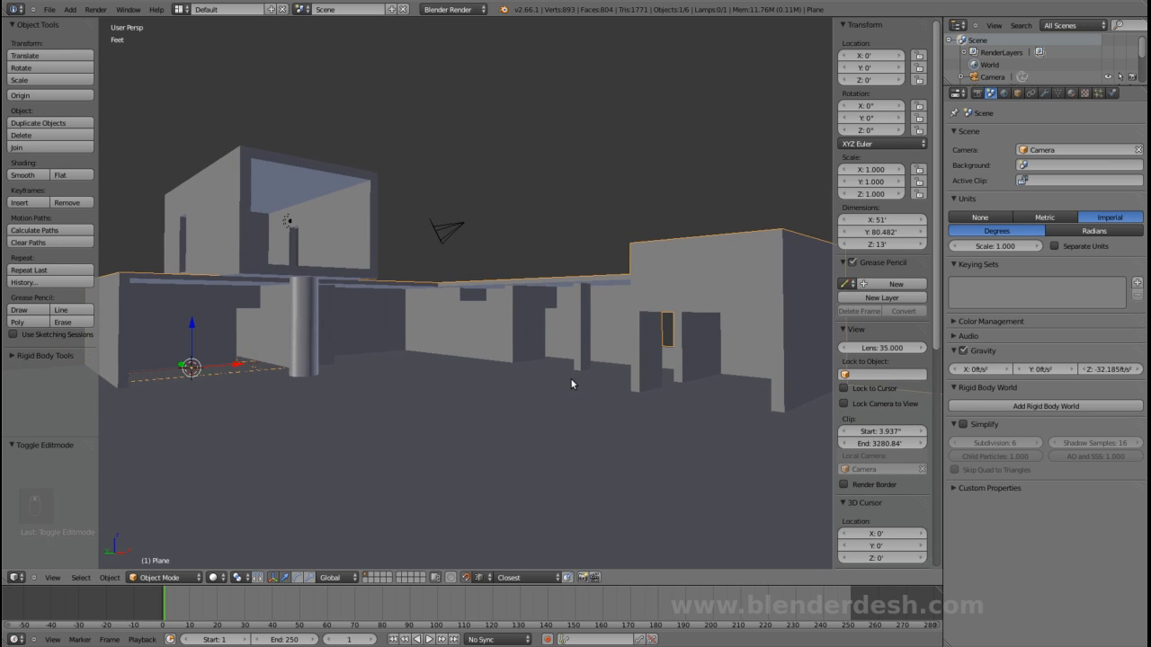
key("ctrl+s")
- Edit the ground plane and cut one loop across it beside the column, sliding it to a factor of -0.8
right_click(565, 469)
mouse_move(562, 462)
middle_mouse_down()
mouse_move(556, 483)
mouse_move(555, 459)
middle_mouse_up()
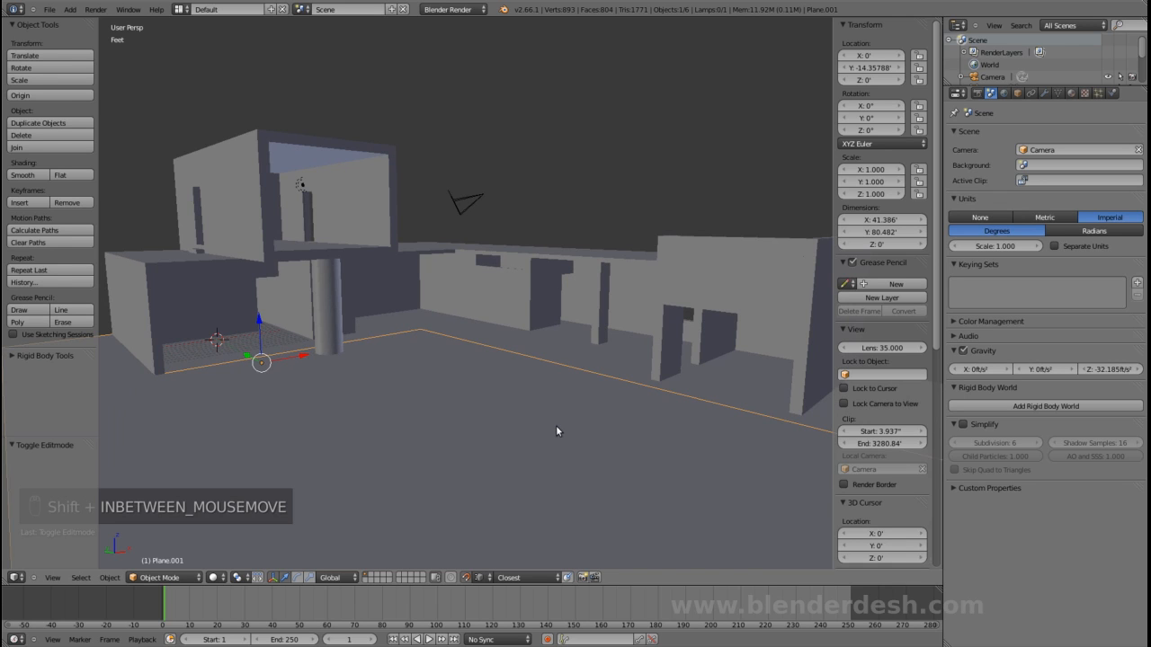
key("Tab")
scroll(558, 432, "down", 3)
middle_click_drag(558, 432, 554, 458)
scroll(554, 459, "up", 2)
middle_click_drag(468, 471, 549, 404, "shift")
key("a")
key("ctrl+r")
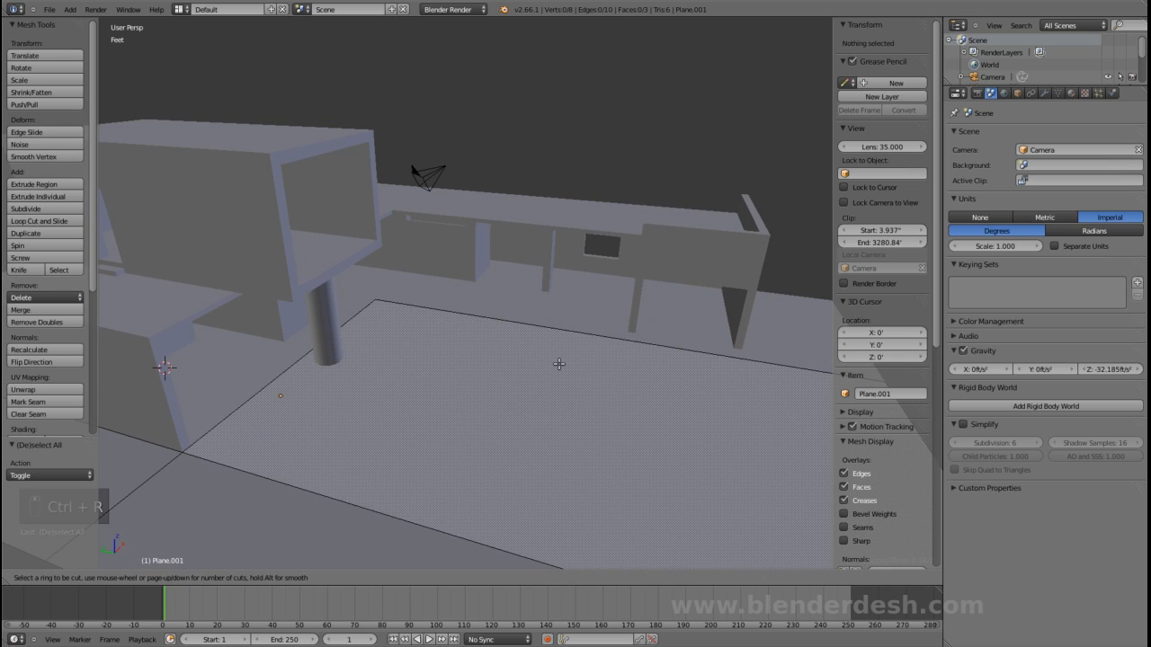
left_click(574, 333)
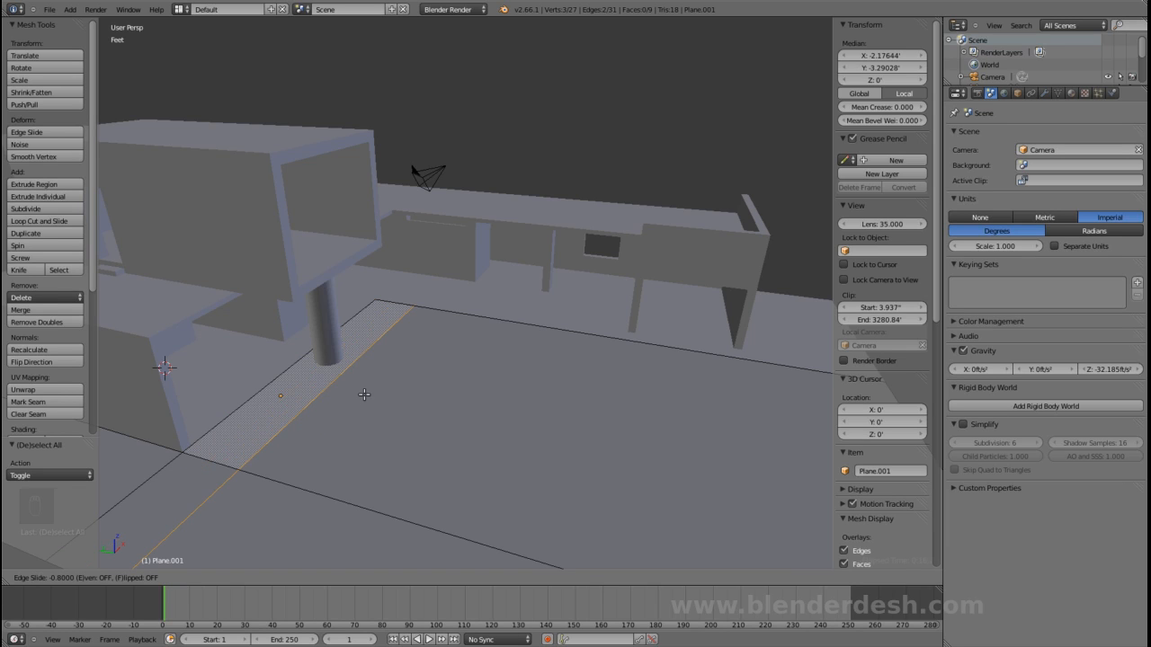
left_click(364, 394)
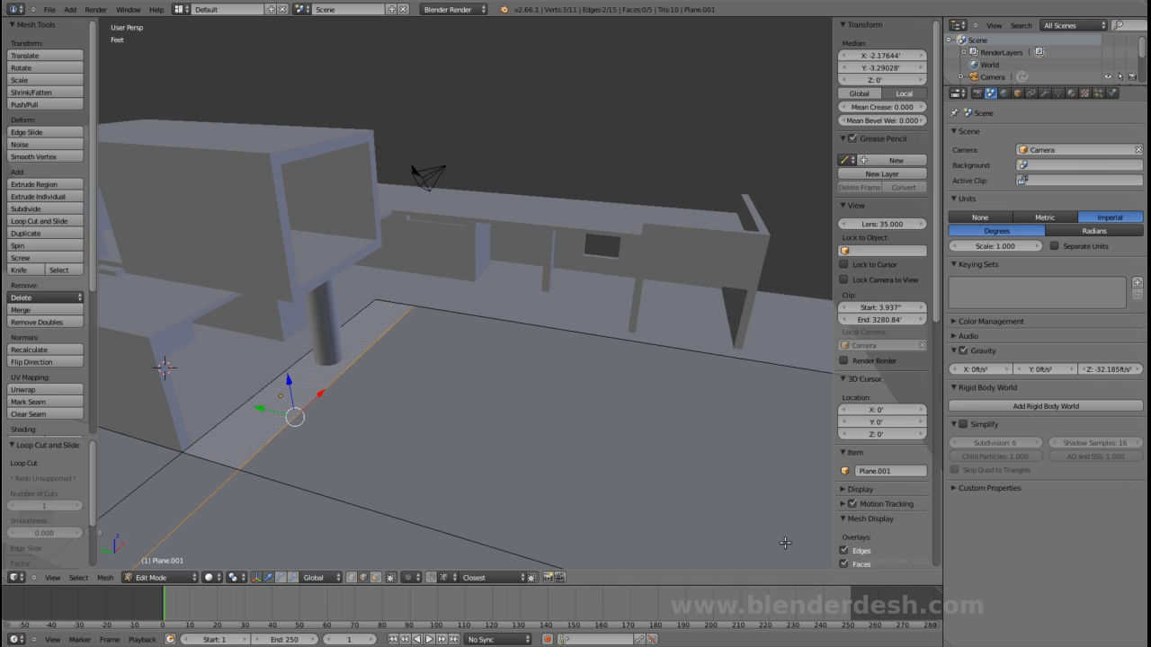
- Show edge lengths on the ground plane and move the new loop about 4.55' along Y, close to the plane's edge beneath the upper storey
scroll(888, 527, "down", 6)
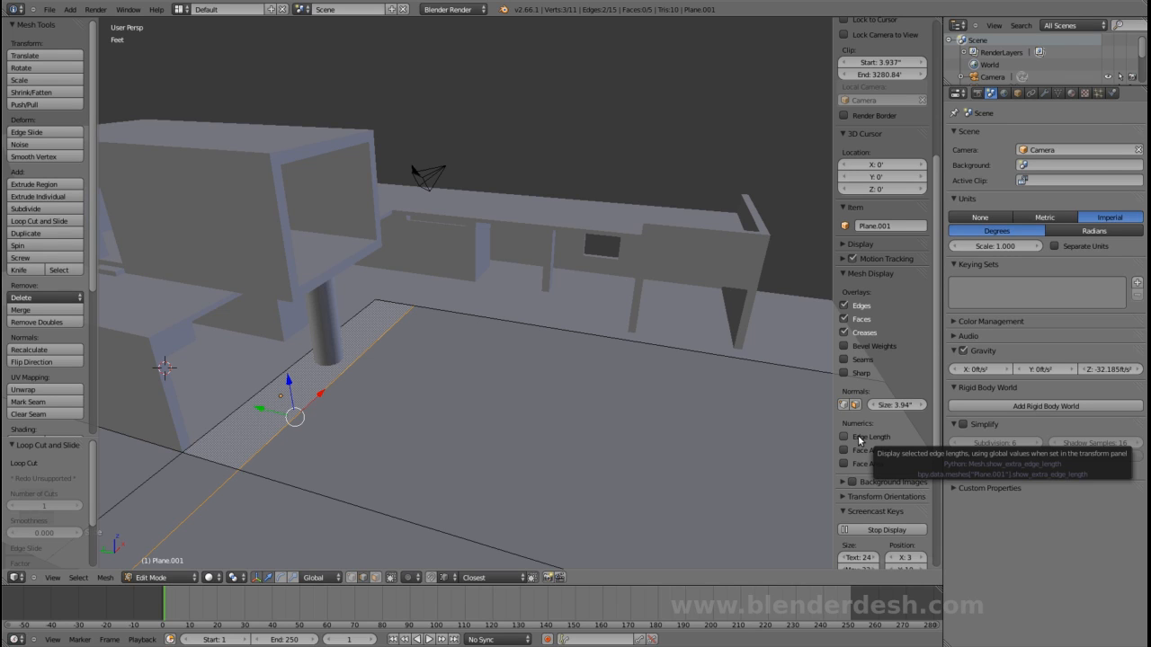
left_click(859, 439)
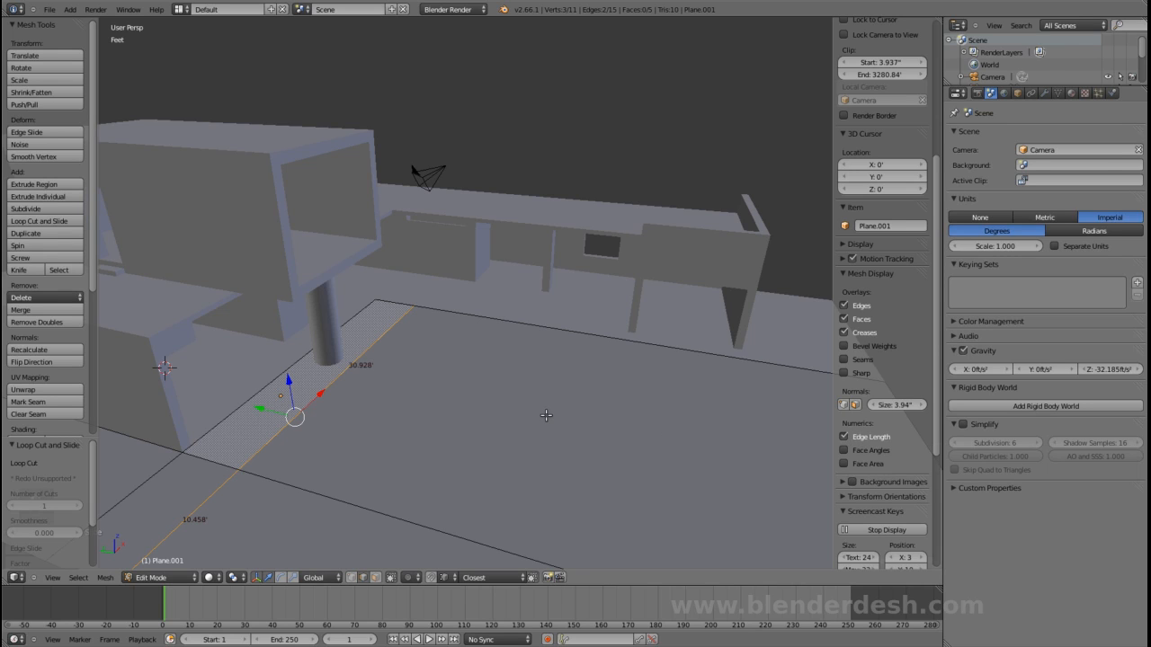
middle_click_drag(421, 415, 508, 406)
scroll(428, 414, "up", 3)
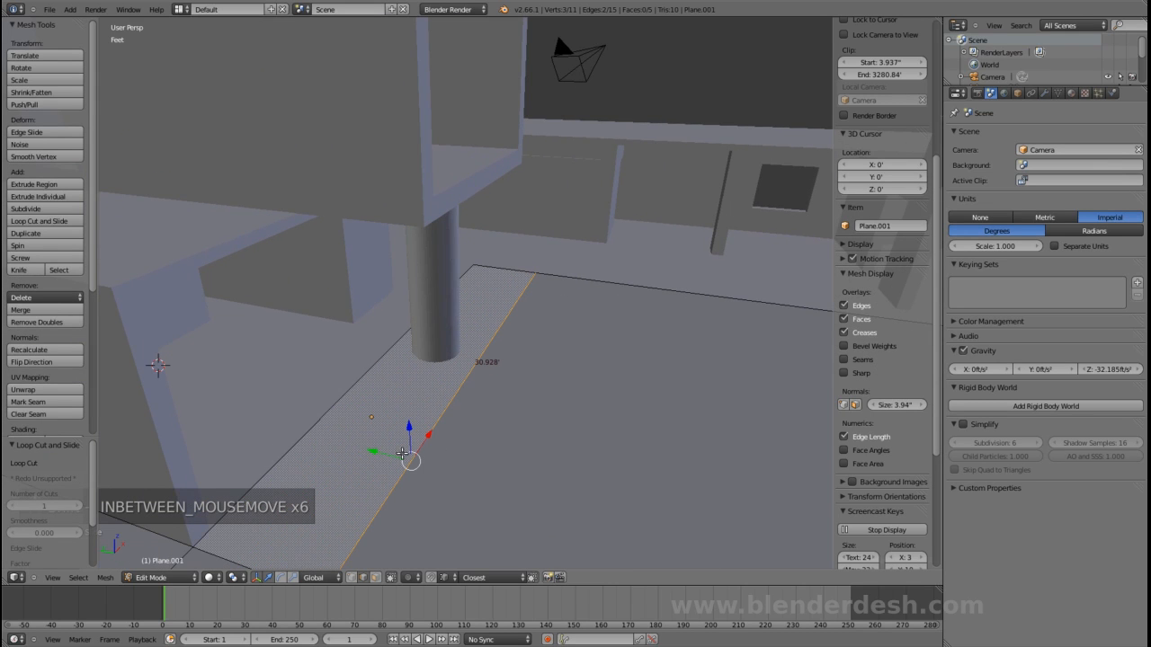
left_click_drag(376, 454, 305, 386)
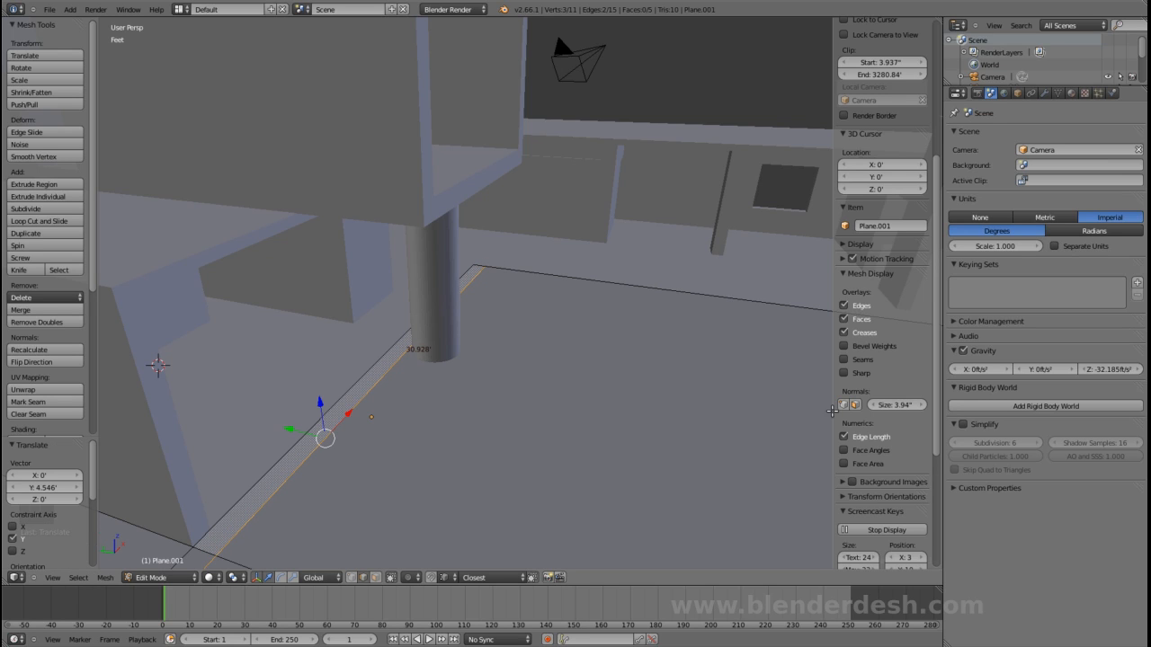
scroll(861, 420, "up", 5)
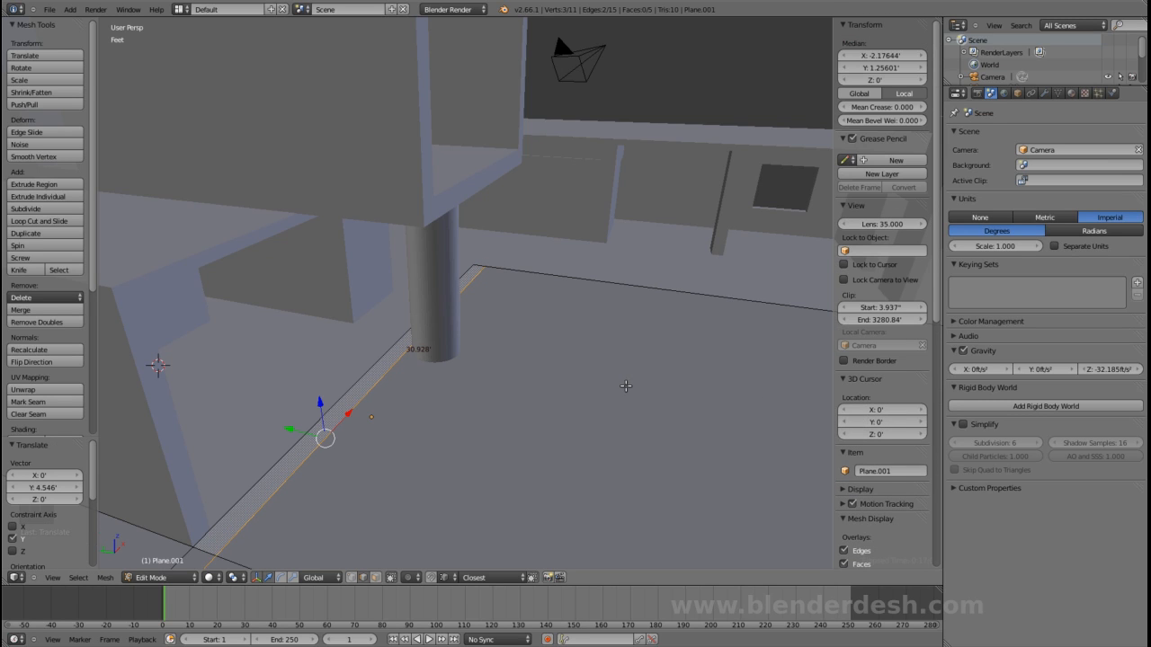
- Inspect the narrow border strip beside the column and compare it with the pool edging in the reference exterior render
key("Tab")
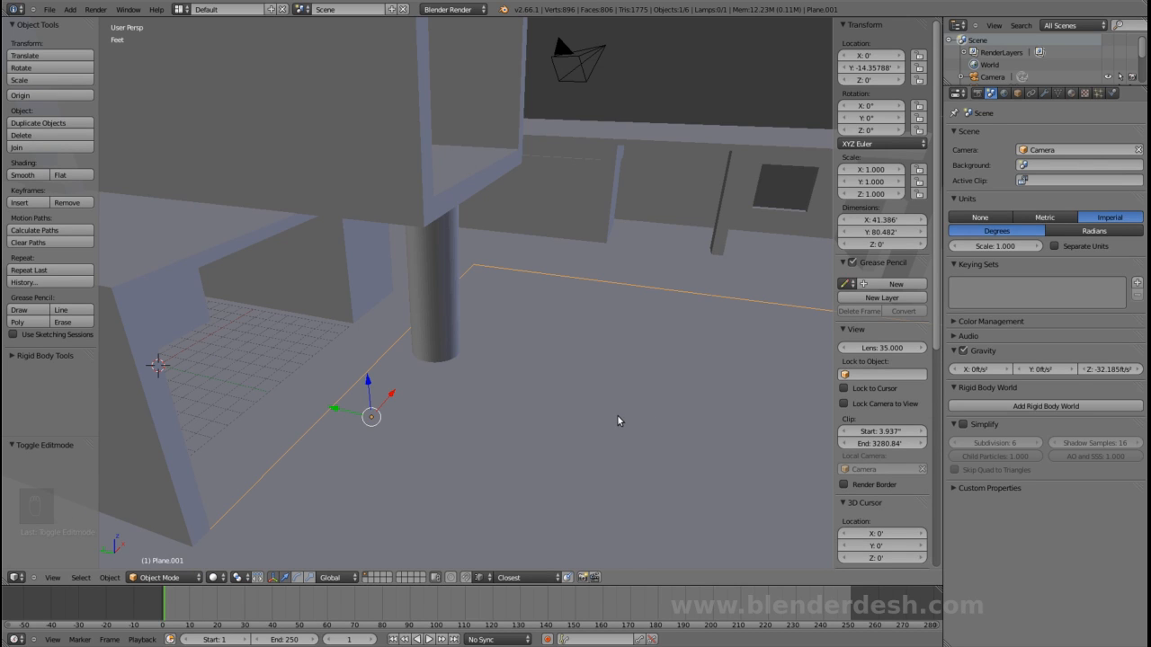
key("Tab")
scroll(618, 416, "down", 2)
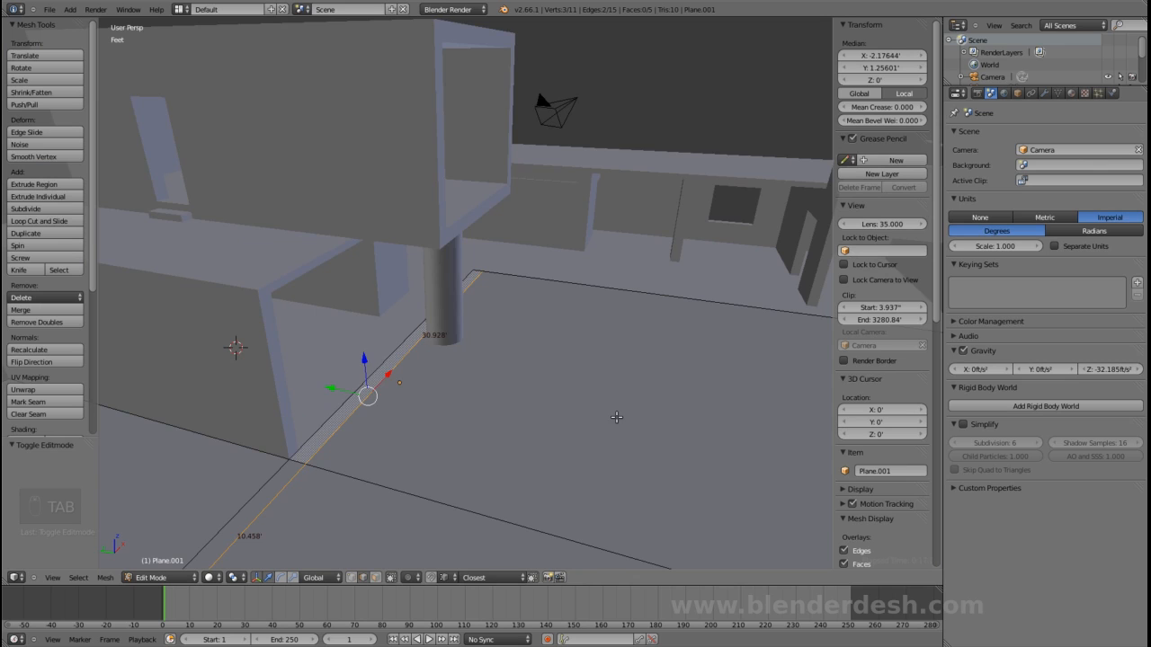
middle_click_drag(572, 420, 583, 393, "shift")
scroll(516, 385, "up", 2)
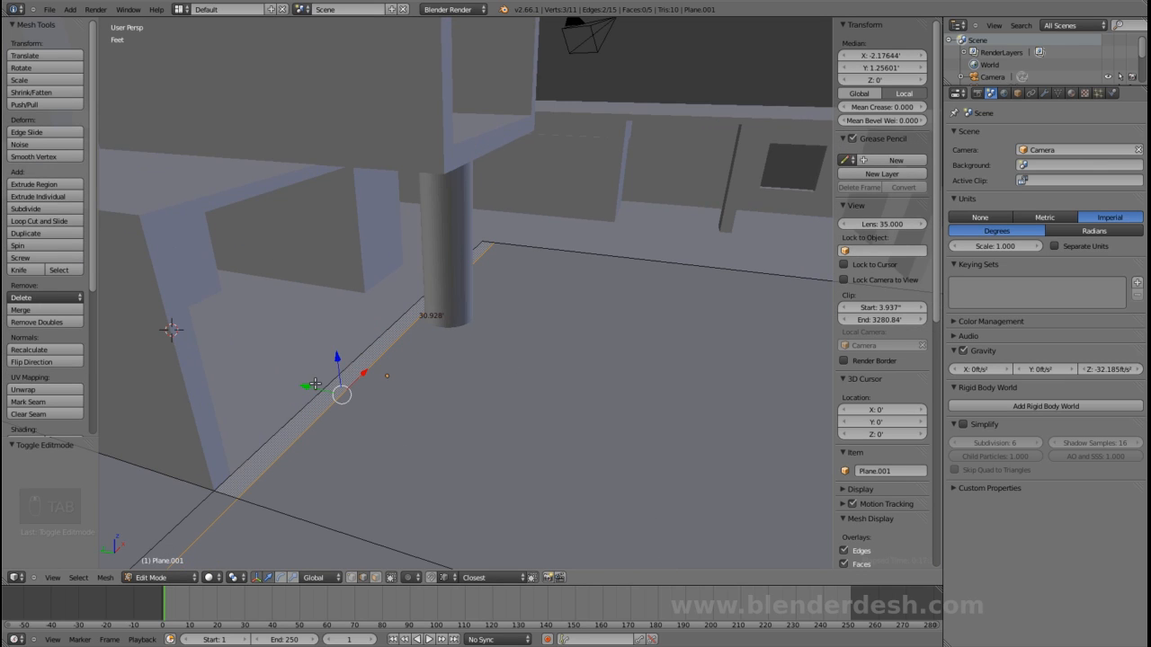
middle_click_drag(309, 388, 447, 398)
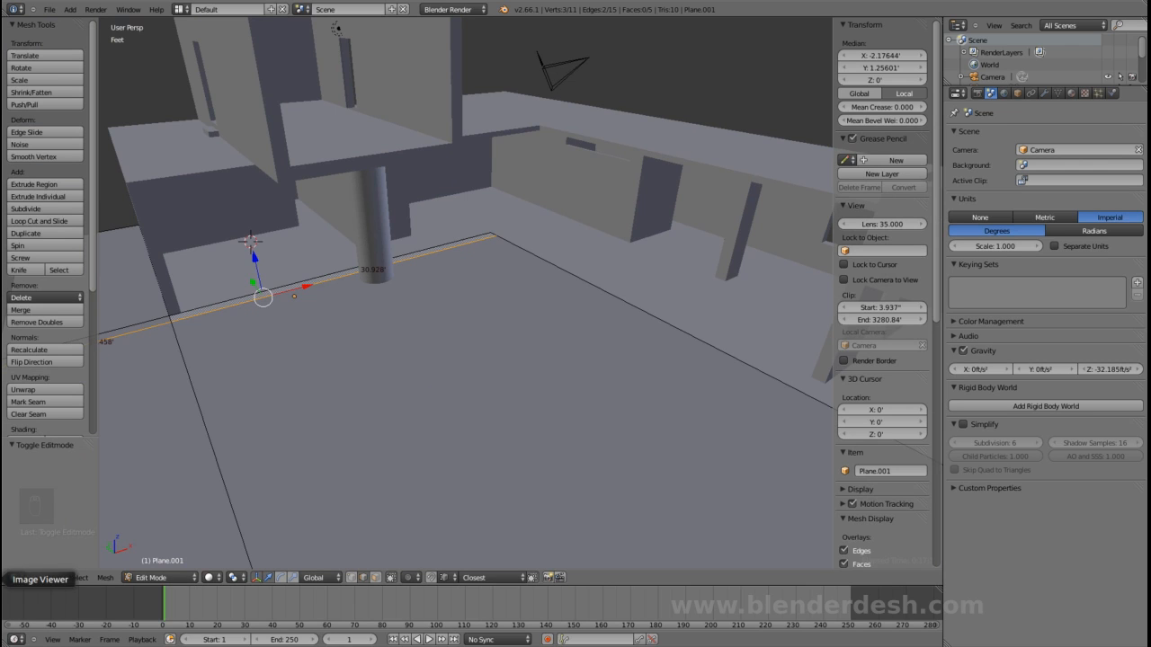
left_click(36, 507)
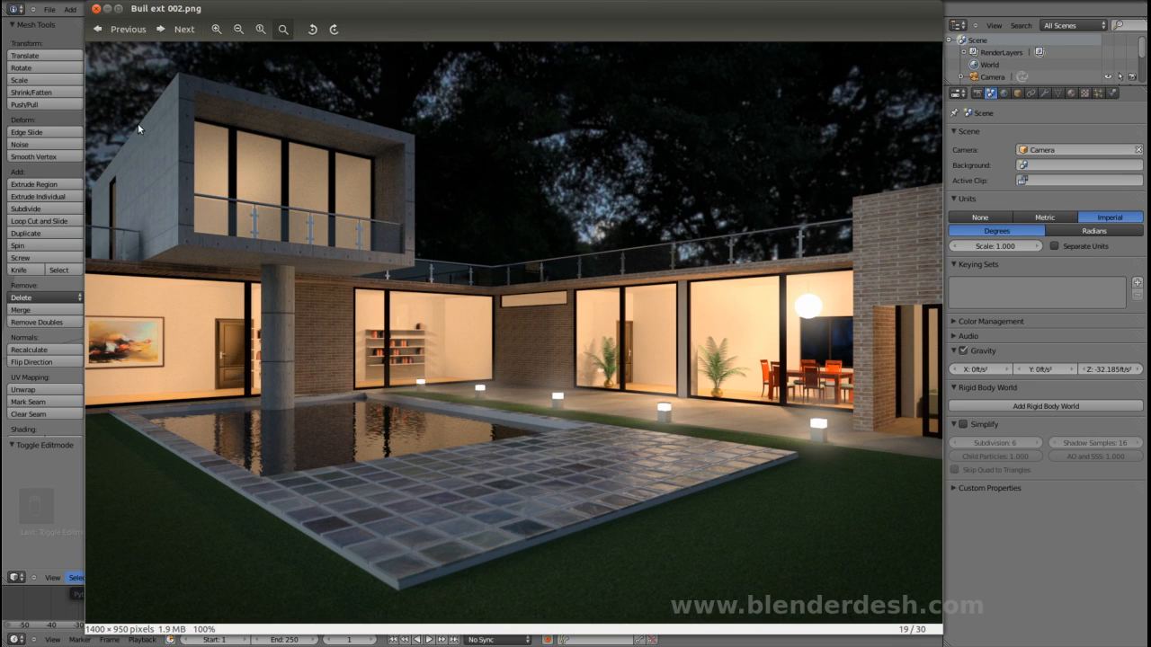
left_click(97, 8)
- Cut a lengthwise loop through the ground plane and slide it to about -0.74, near the side wing
middle_click_drag(509, 402, 444, 370)
scroll(429, 396, "down", 2)
mouse_move(376, 381)
middle_mouse_down("shift")
mouse_move(387, 354)
mouse_move(401, 370)
mouse_move(380, 363)
middle_mouse_up("shift")
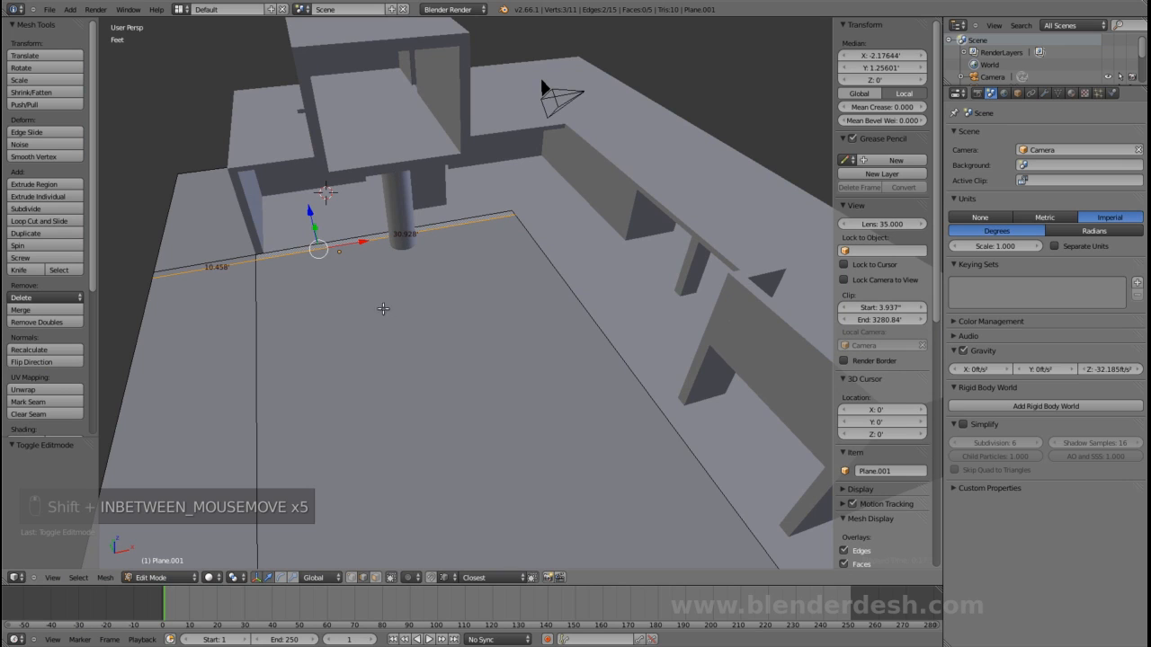
key("ctrl+r")
left_click(415, 286)
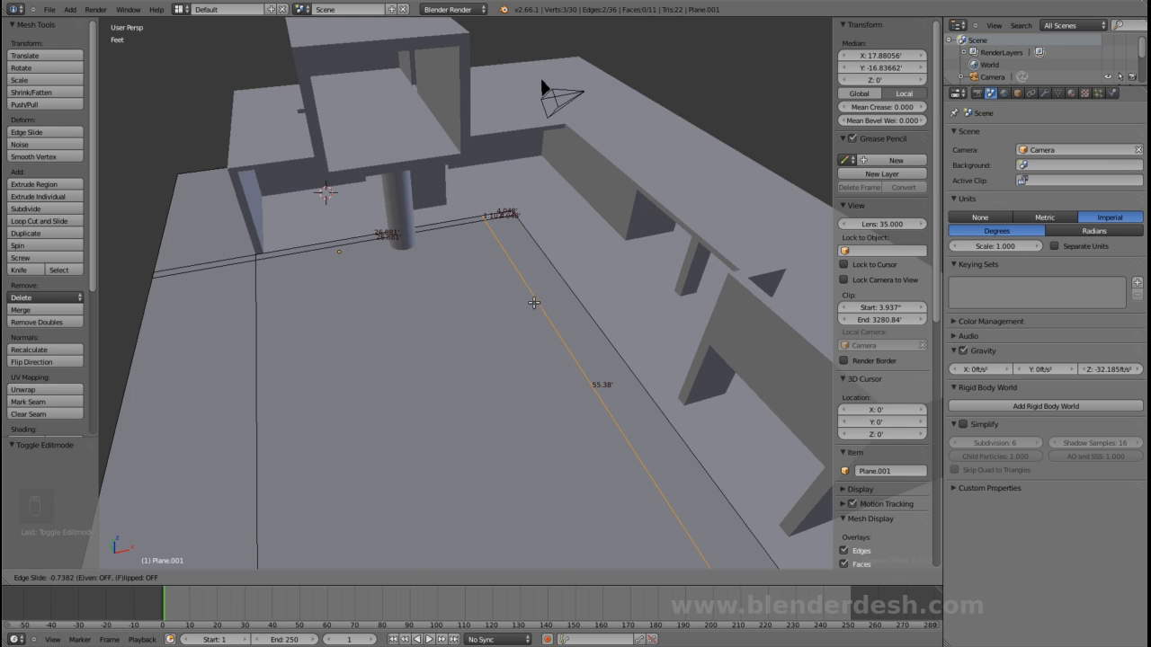
left_click(534, 303)
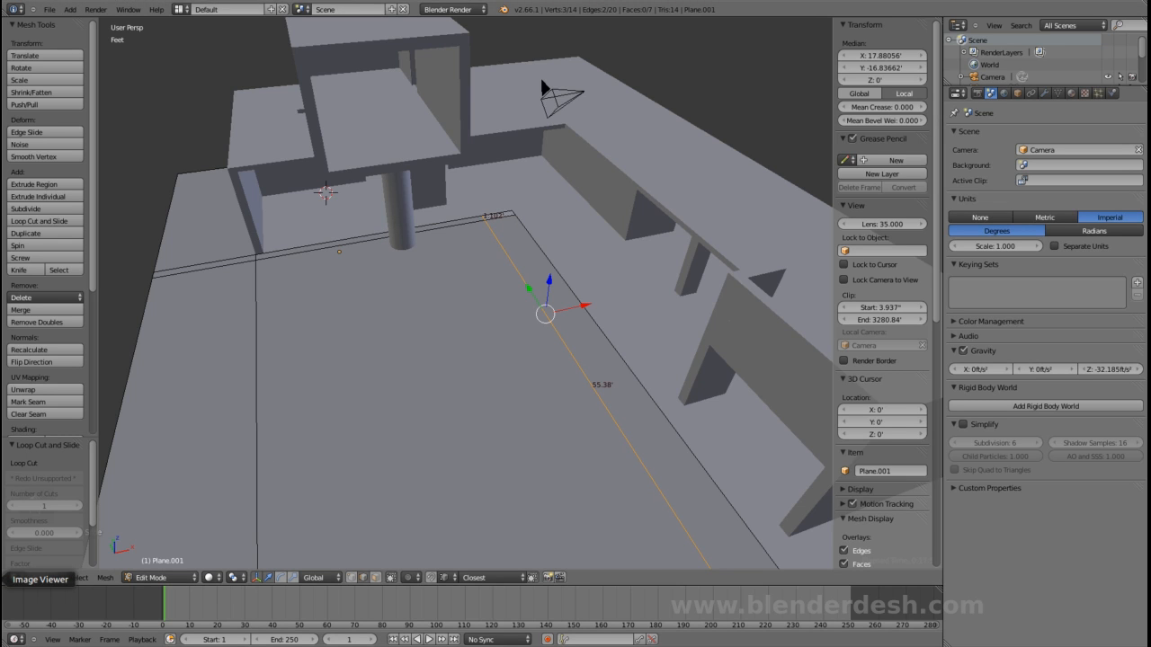
- Check the pool edging in the reference render, then cut a second lengthwise loop about 1.04' beside the one near the side wing
left_click(2, 580)
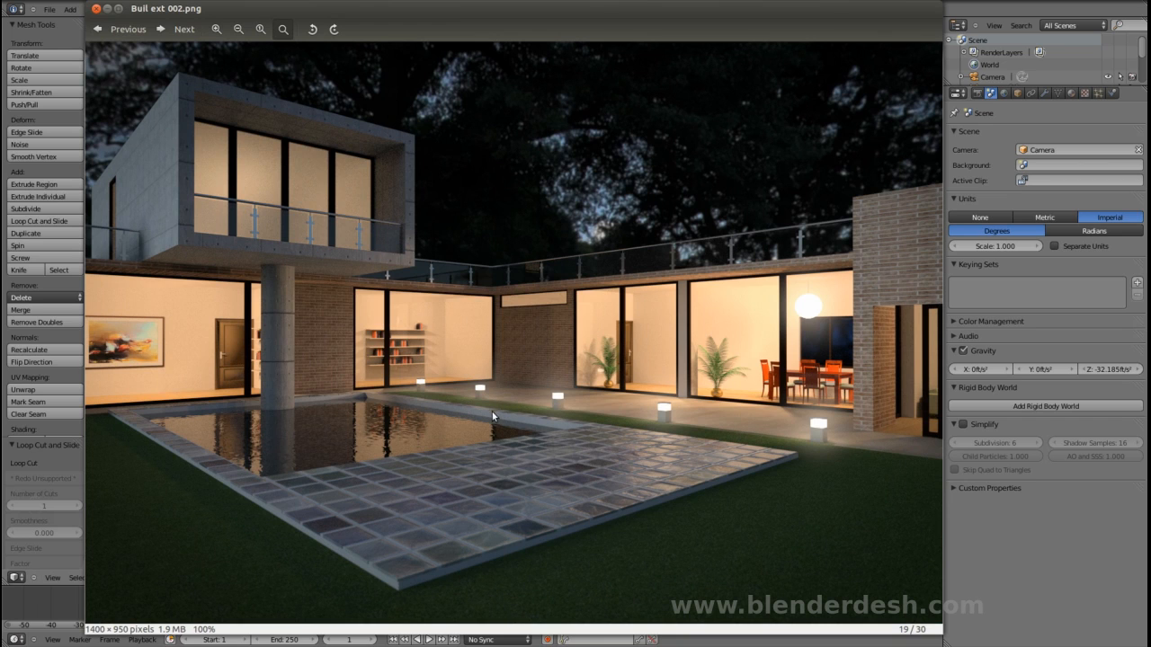
left_click(107, 9)
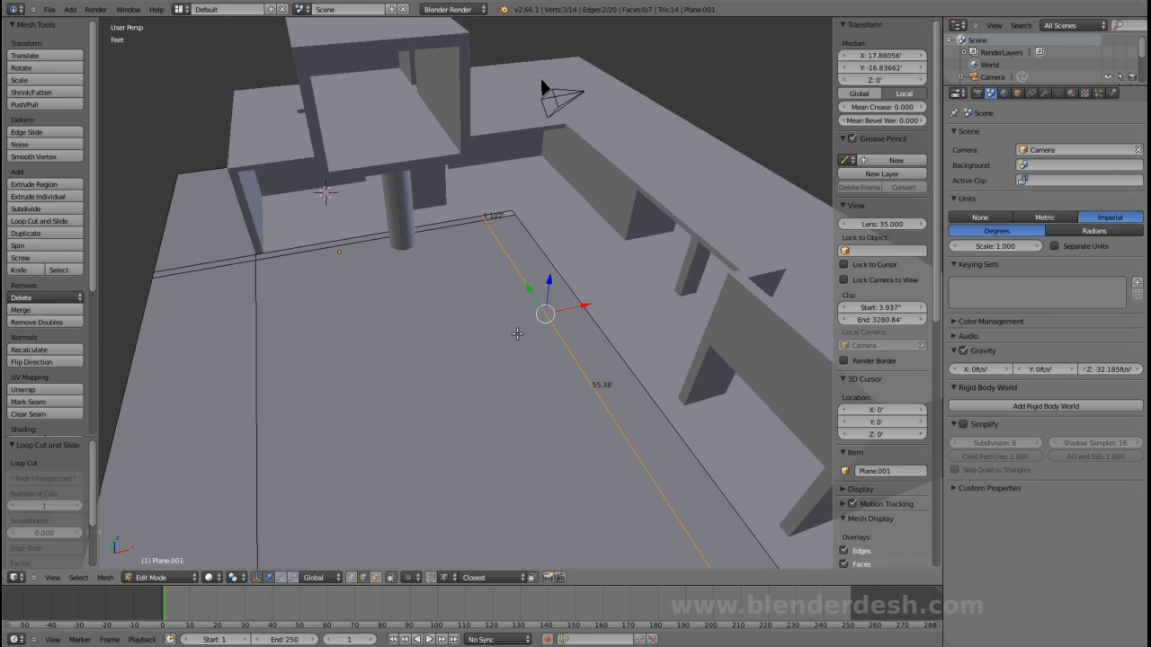
middle_click_drag(503, 333, 519, 330)
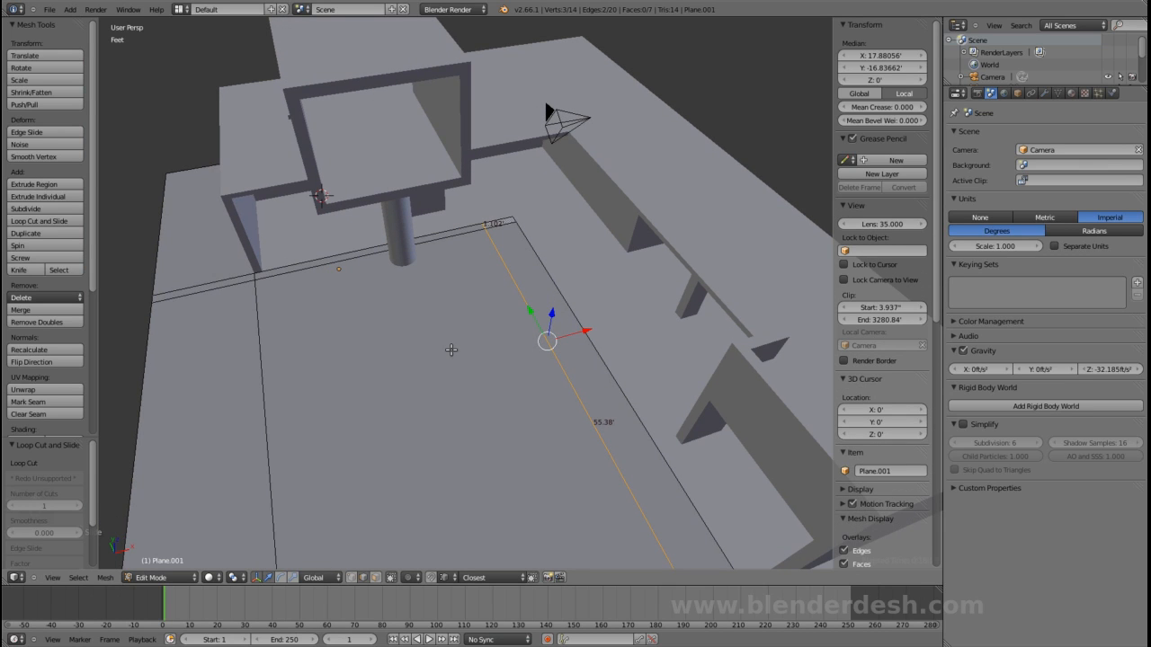
key("g")
key("g")
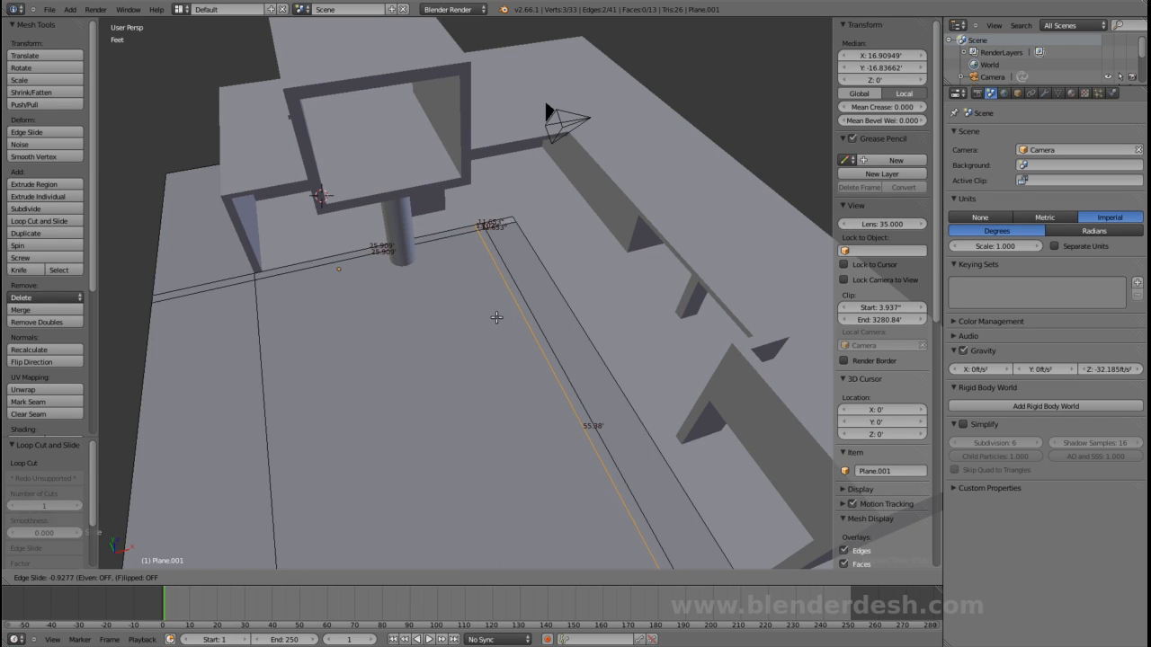
left_click(496, 318)
middle_click_drag(421, 376, 440, 356, "shift")
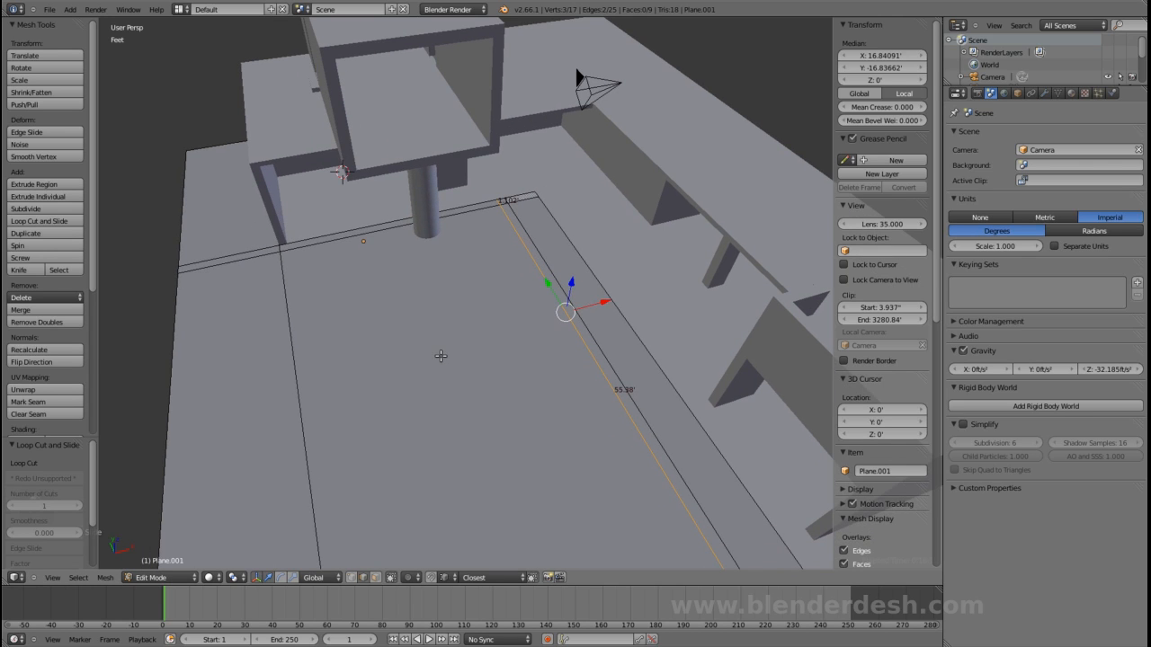
- Cut a lengthwise loop on the opposite side of the pool area, sliding it to about 0.55, 5.778' from the neighbouring line
key("ctrl+r")
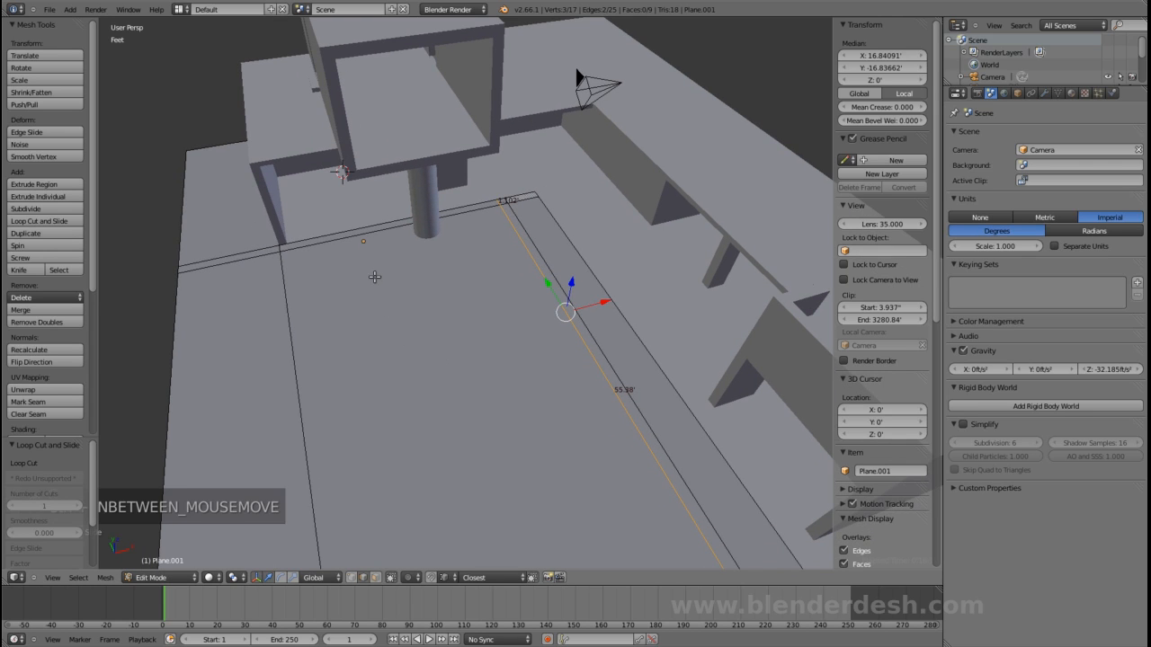
left_click(371, 271)
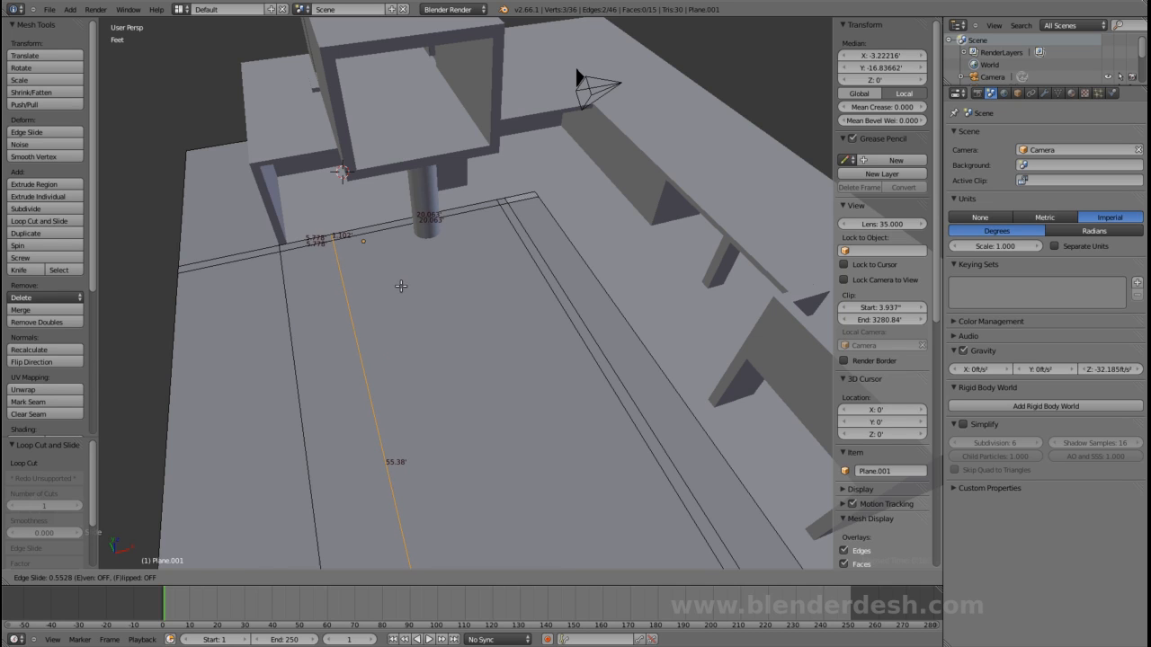
left_click(401, 286)
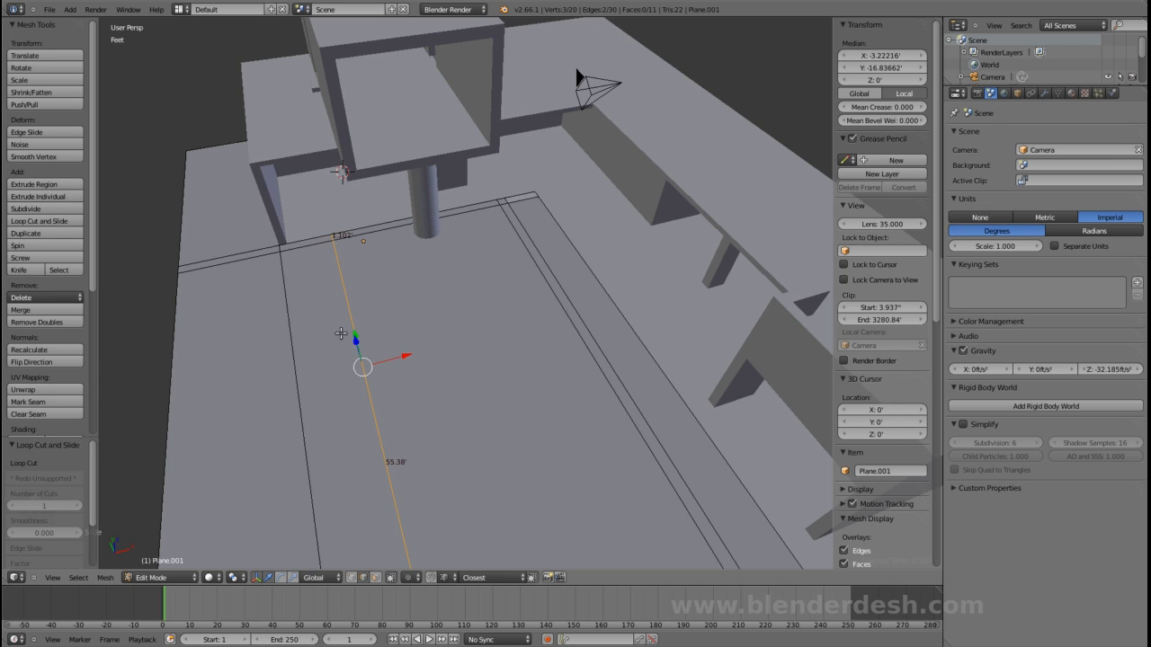
- Cut a parallel lengthwise loop about 1.06' outside the last one to form the pool's opposite edging strip
middle_click_drag(407, 309, 393, 329)
key("ctrl+r")
left_click(343, 316)
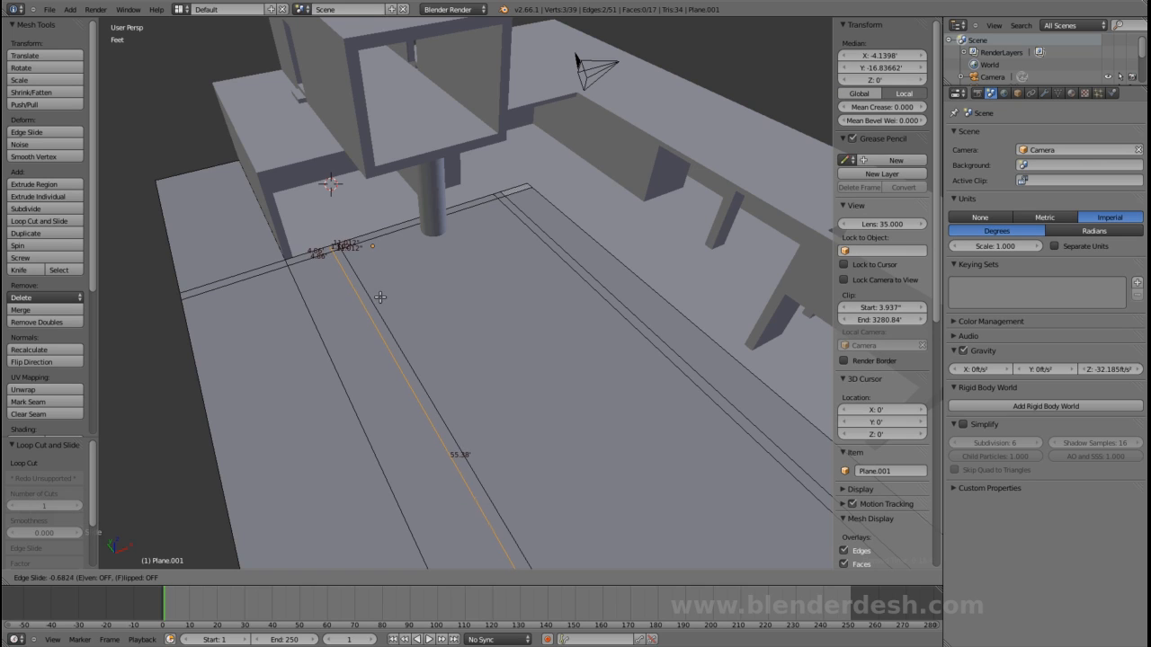
left_click(366, 308)
- Cut a crosswise loop through the ground plane for the paving's outer end, about 31.7' from the border strip by the column
scroll(504, 358, "down", 1)
middle_click_drag(579, 406, 637, 416)
scroll(510, 474, "up", 2)
mouse_move(524, 411)
middle_mouse_down()
mouse_move(479, 420)
mouse_move(462, 399)
mouse_move(575, 387)
mouse_move(544, 399)
mouse_move(507, 392)
mouse_move(527, 417)
middle_mouse_up()
scroll(507, 391, "up", 1)
scroll(507, 391, "down", 1)
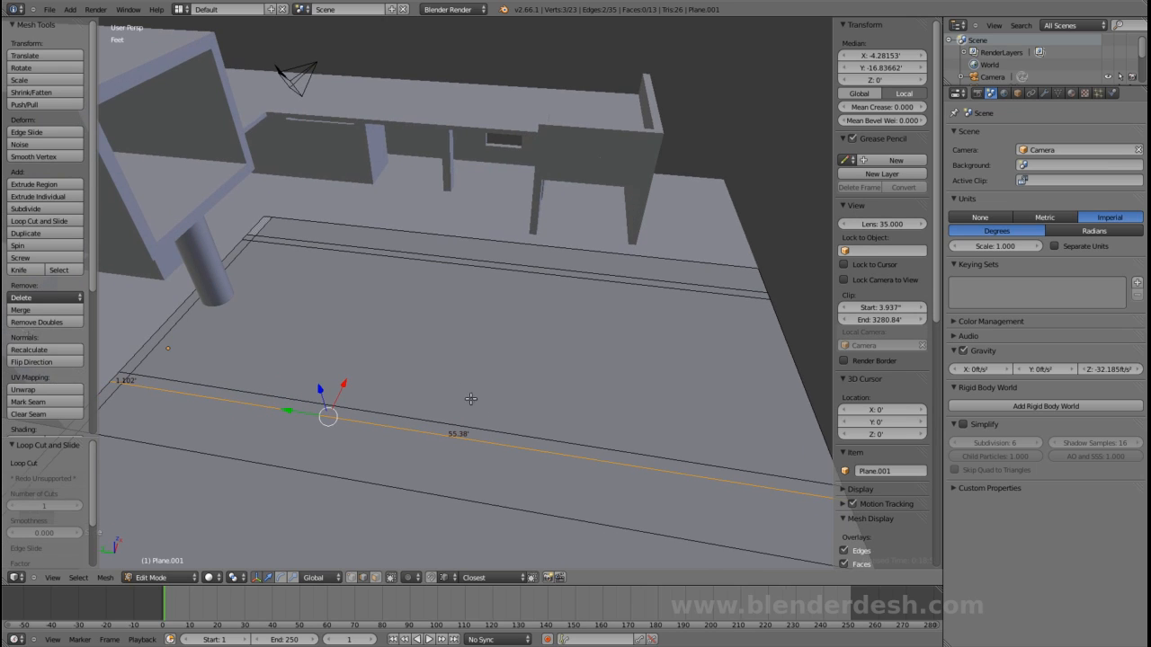
key("ctrl+r")
left_click(423, 274)
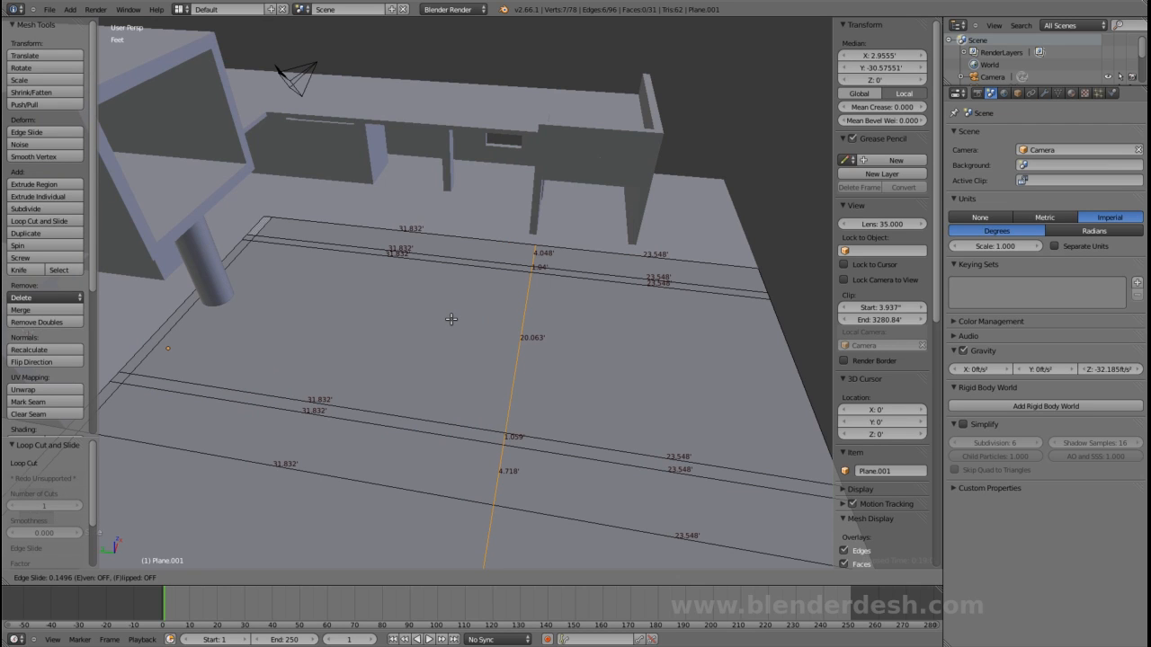
left_click(452, 318)
- Cut another crosswise loop about 5.98' closer to the column to separate the pool from the paving, and clear the selection
key("ctrl+r")
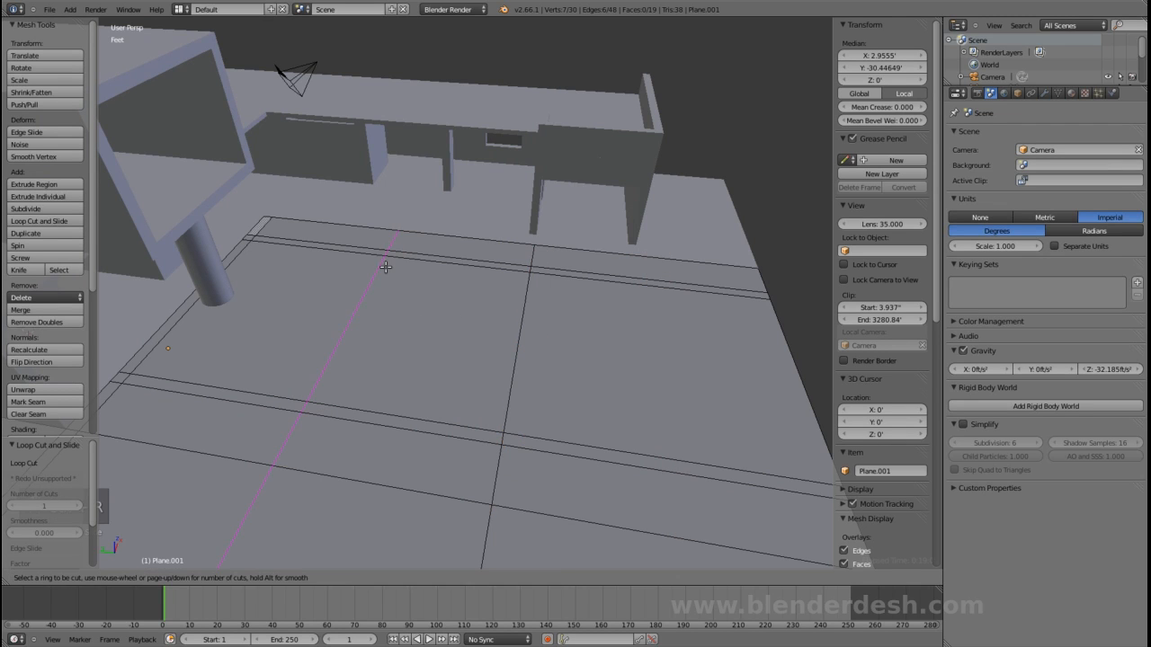
left_click(409, 315)
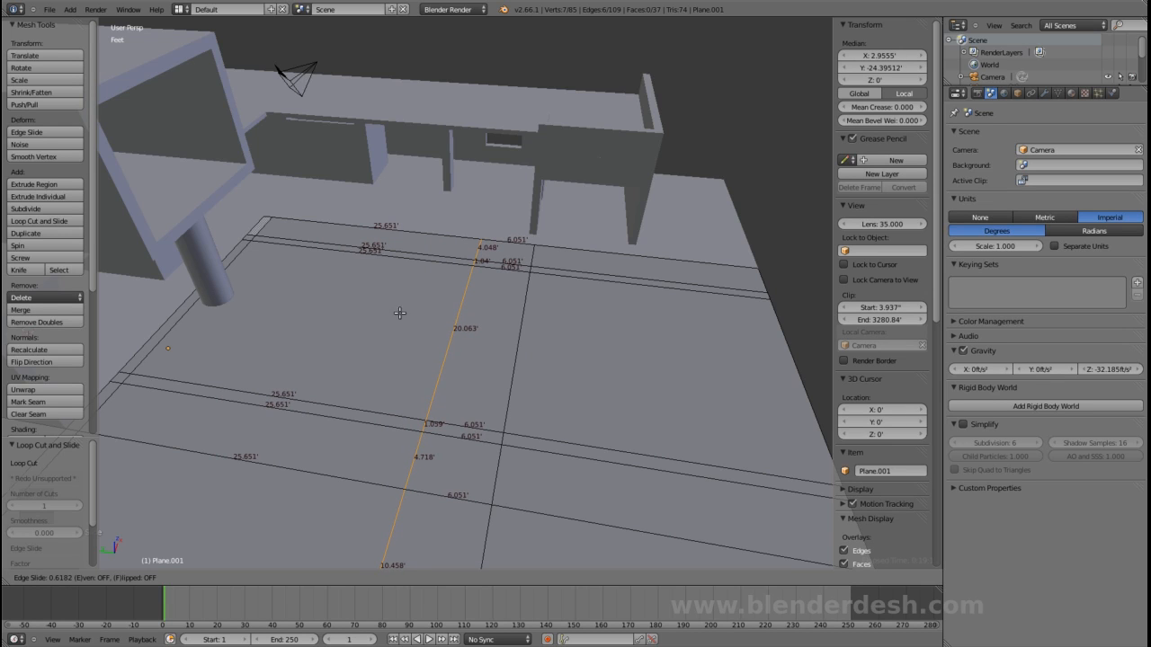
left_click(402, 317)
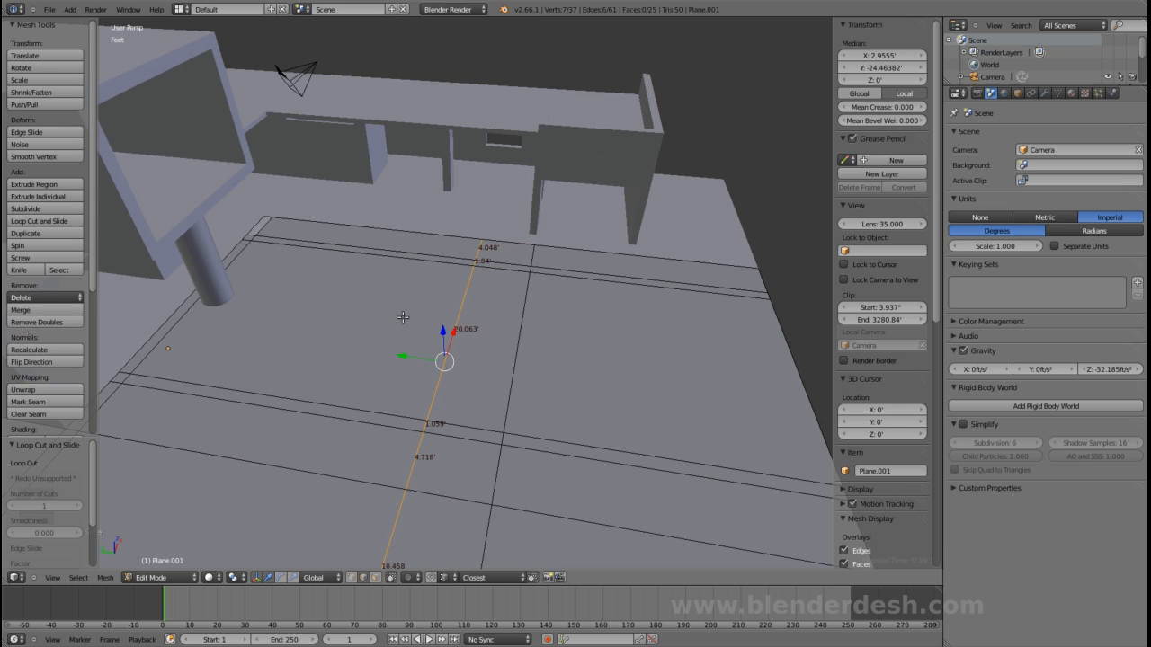
key("a")
middle_click_drag(470, 370, 575, 459)
scroll(589, 428, "up", 1)
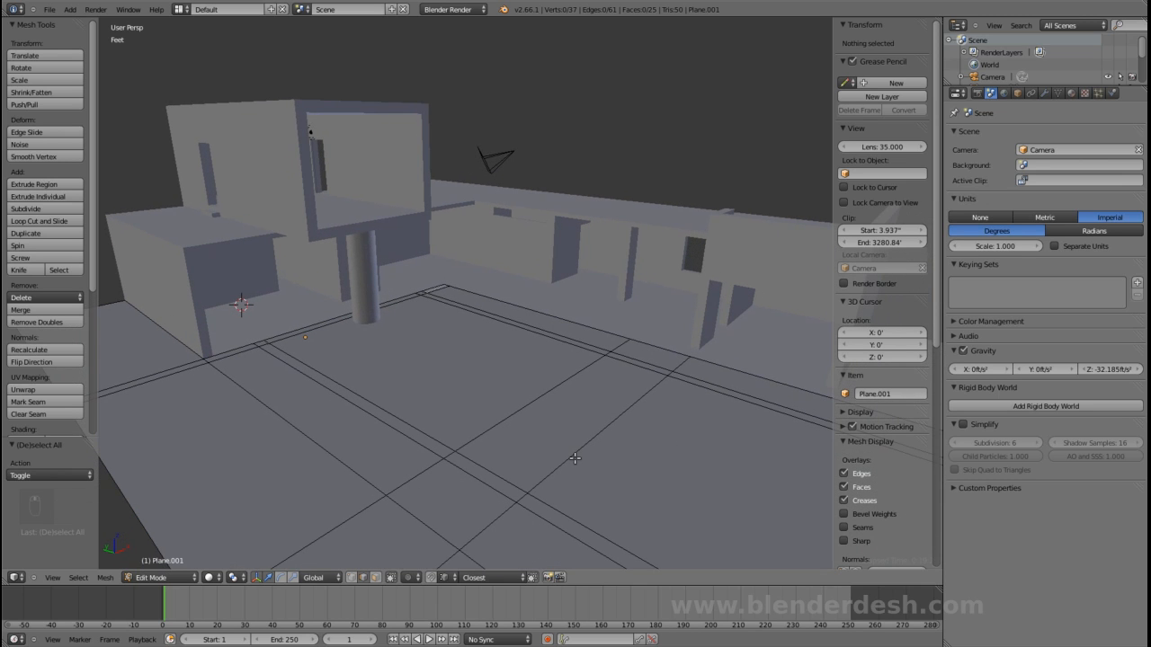
- Check the reference render, then select the ground faces of the paving and both lengthwise edging strips in face mode
left_click(2, 580)
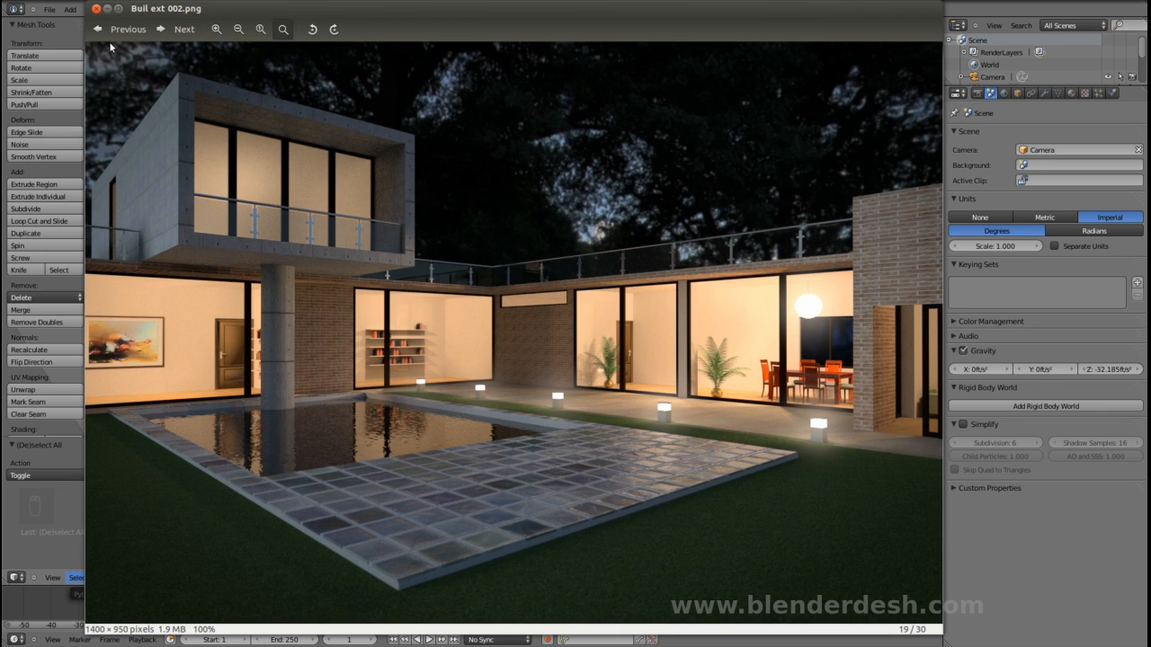
left_click(109, 9)
key("ctrl+Tab")
left_click(478, 351)
right_click(381, 409)
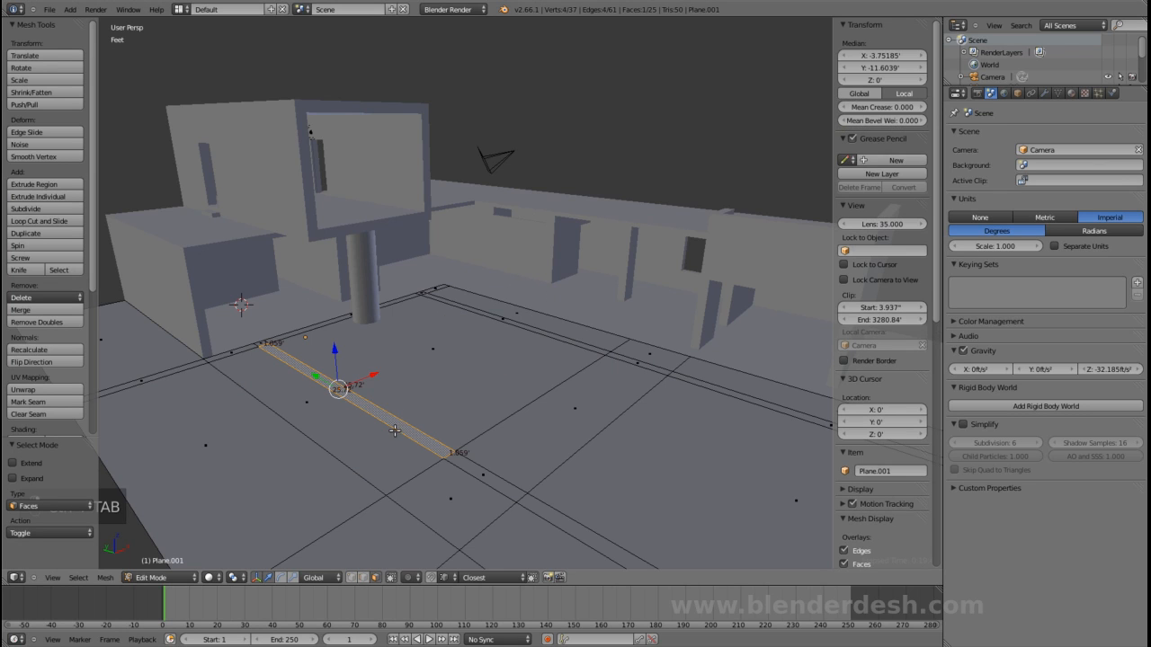
right_click(472, 468, "shift")
right_click(525, 442, "shift")
middle_click_drag(640, 367, 622, 381)
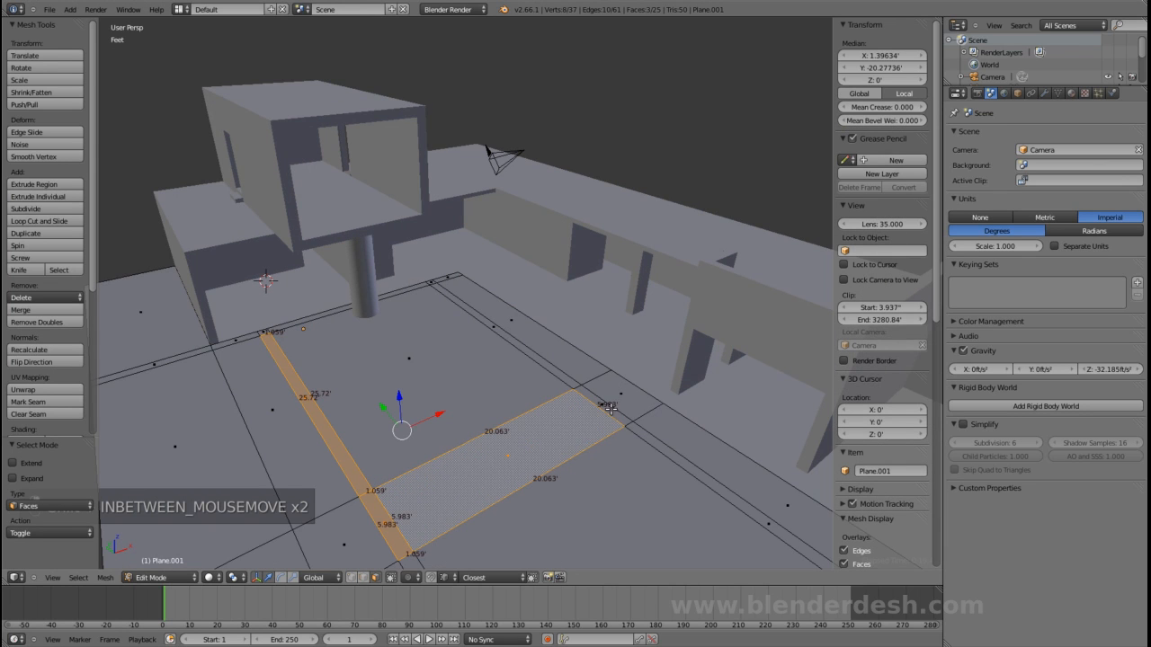
right_click(570, 377, "shift")
right_click(468, 324, "shift")
- Add the edging strip and corner faces beside the column to the selection, extrude everything up about 5.02", and finish mesh editing
middle_click_drag(409, 294, 383, 407)
right_click(382, 409, "shift")
right_click(396, 388, "shift")
middle_click_drag(484, 357, 486, 266)
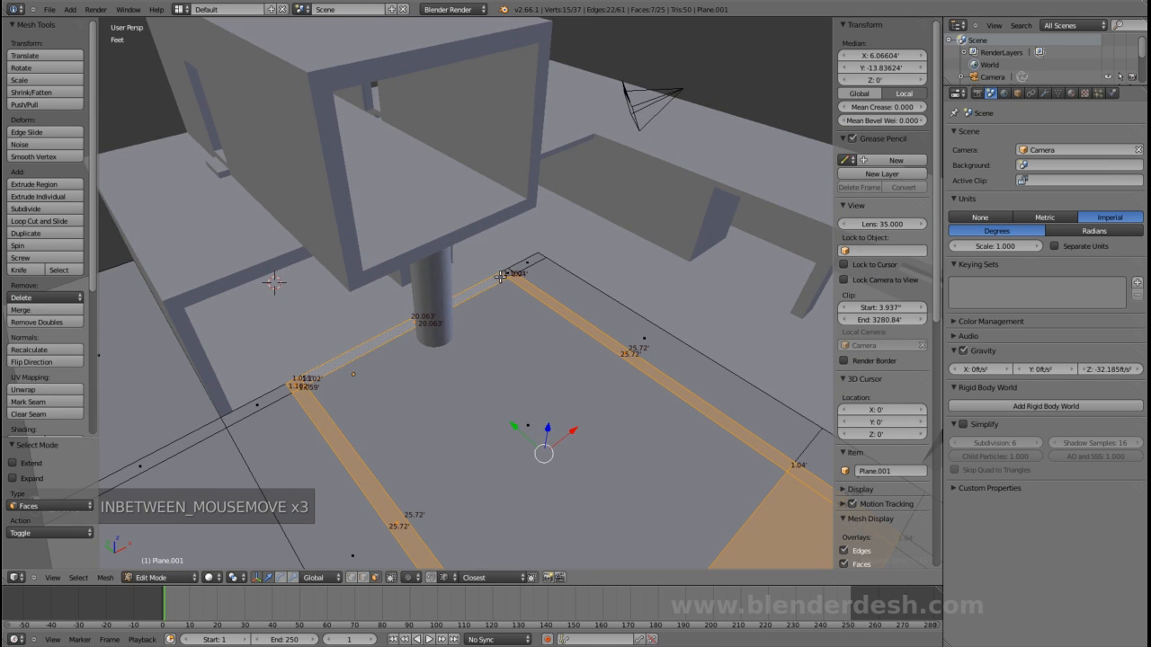
middle_click_drag(573, 351, 532, 377)
right_click(554, 424, "shift")
middle_click_drag(448, 377, 542, 378, "shift")
scroll(475, 394, "up", 1)
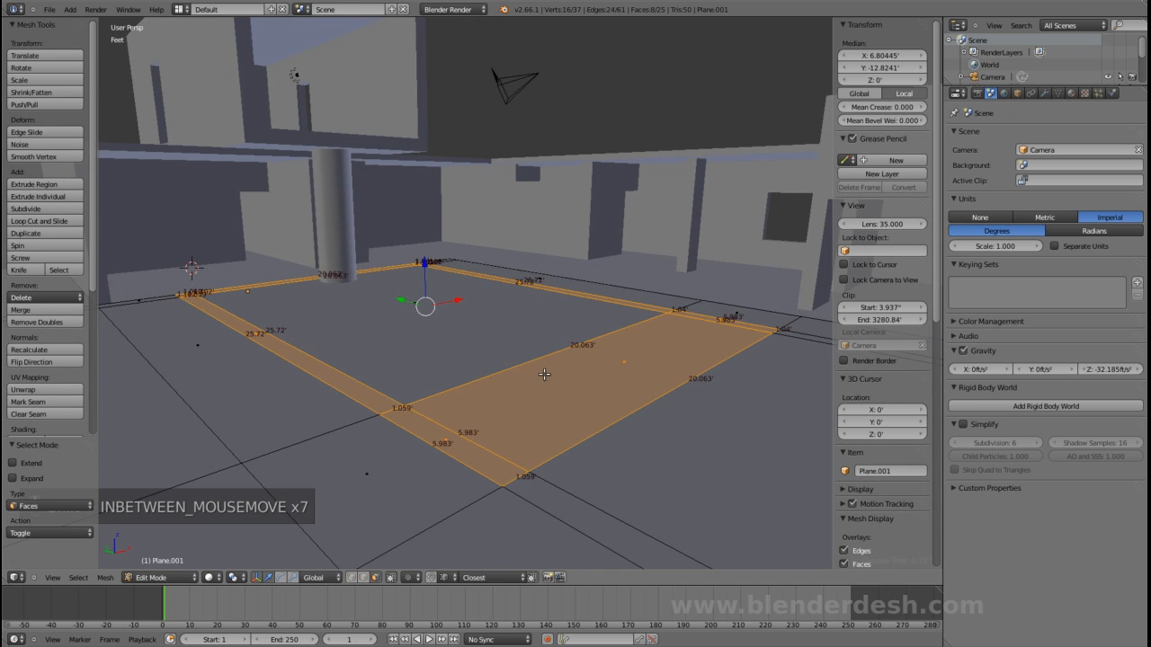
key("e")
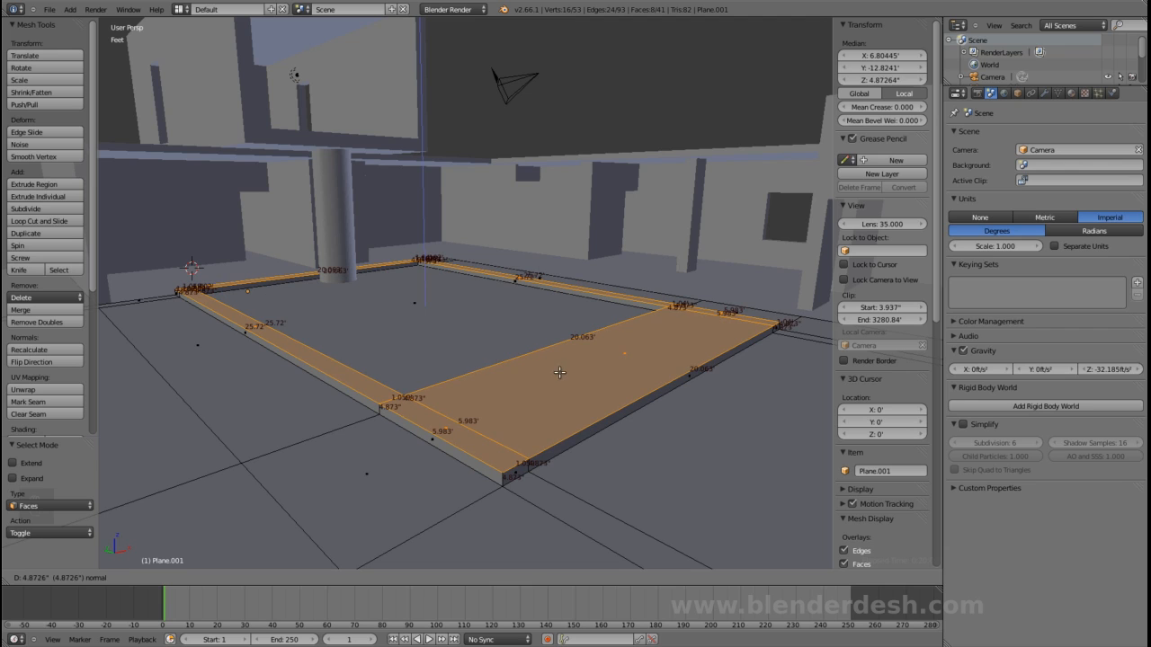
left_click(561, 371)
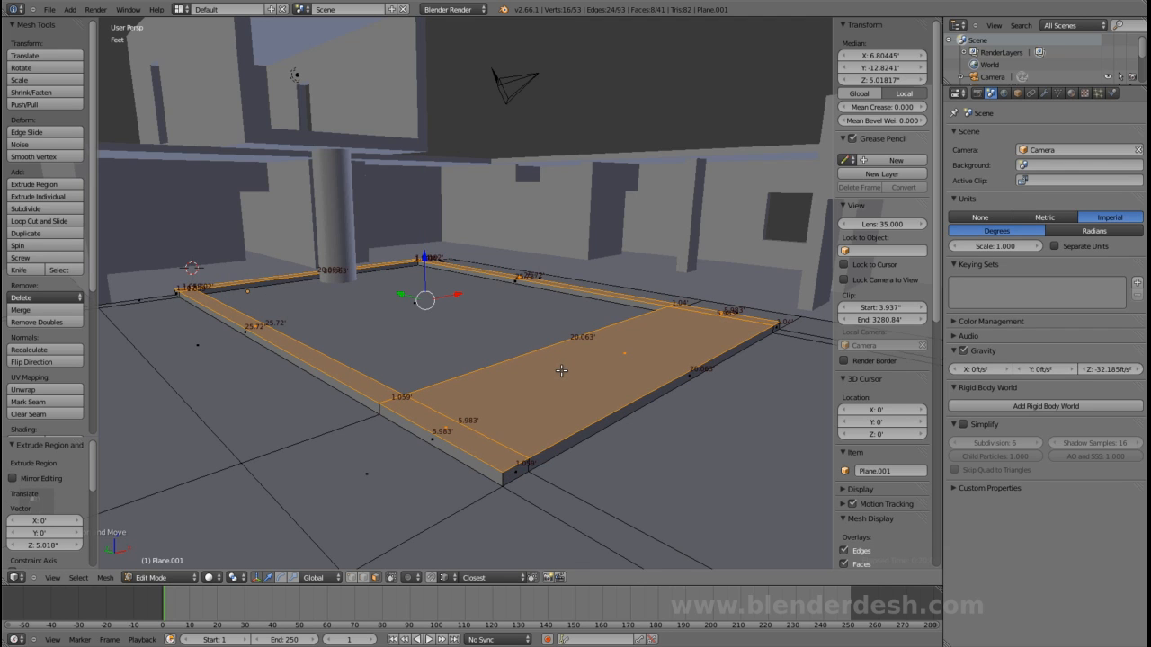
key("a")
key("Tab")
- Reopen the ground plane's mesh and compare the raised edging and paving with the paved area in the reference render
middle_click_drag(548, 366, 566, 393)
key("a")
right_click(566, 393)
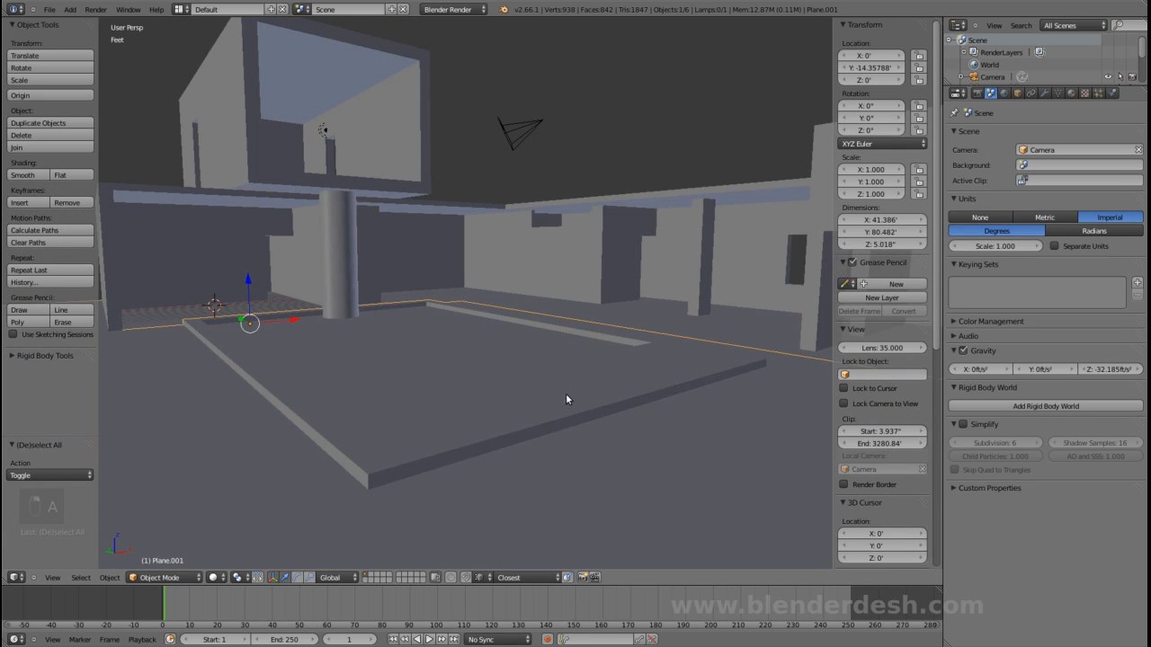
key("Tab")
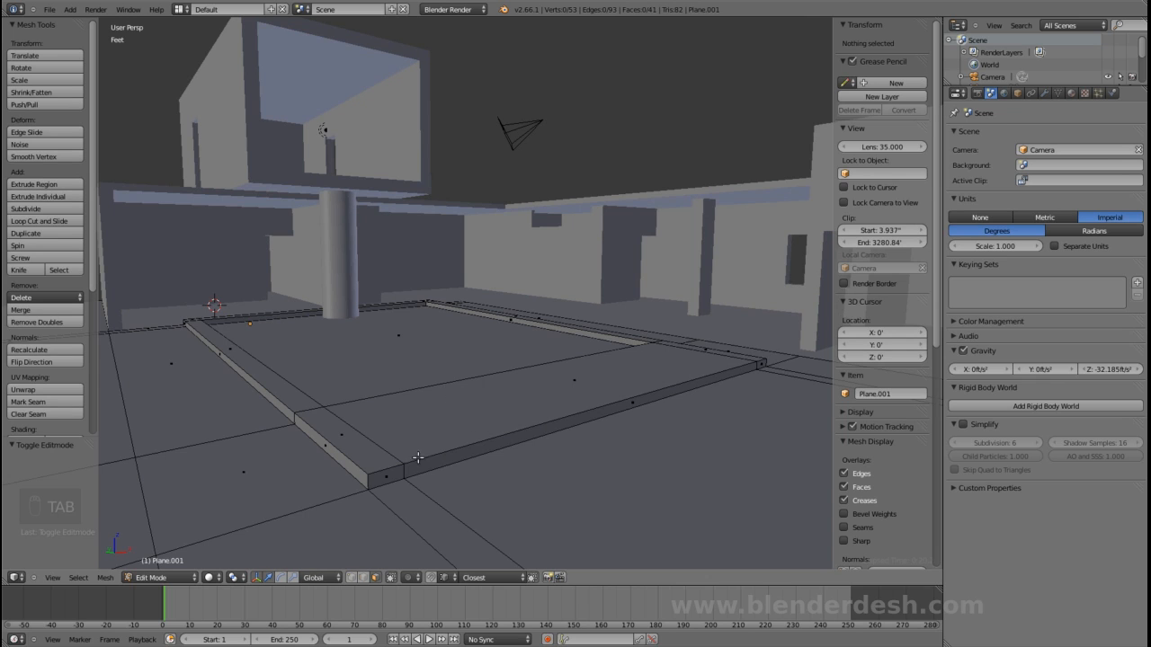
left_click(2, 580)
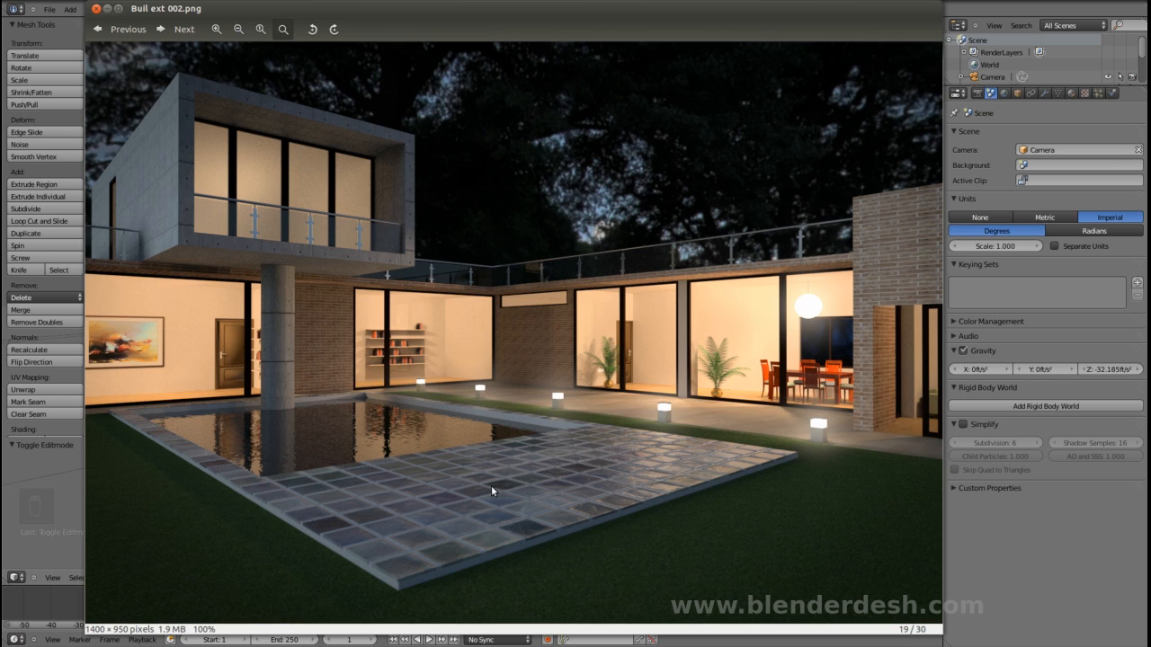
left_click(105, 13)
scroll(493, 392, "up", 3)
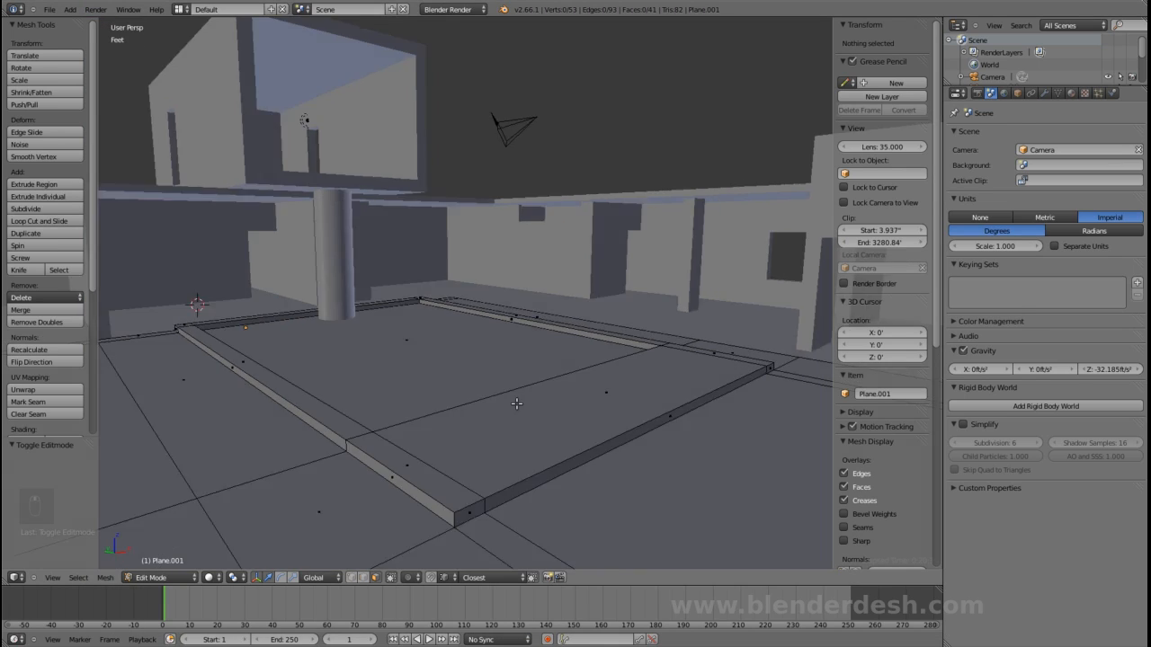
scroll(624, 438, "up", 1)
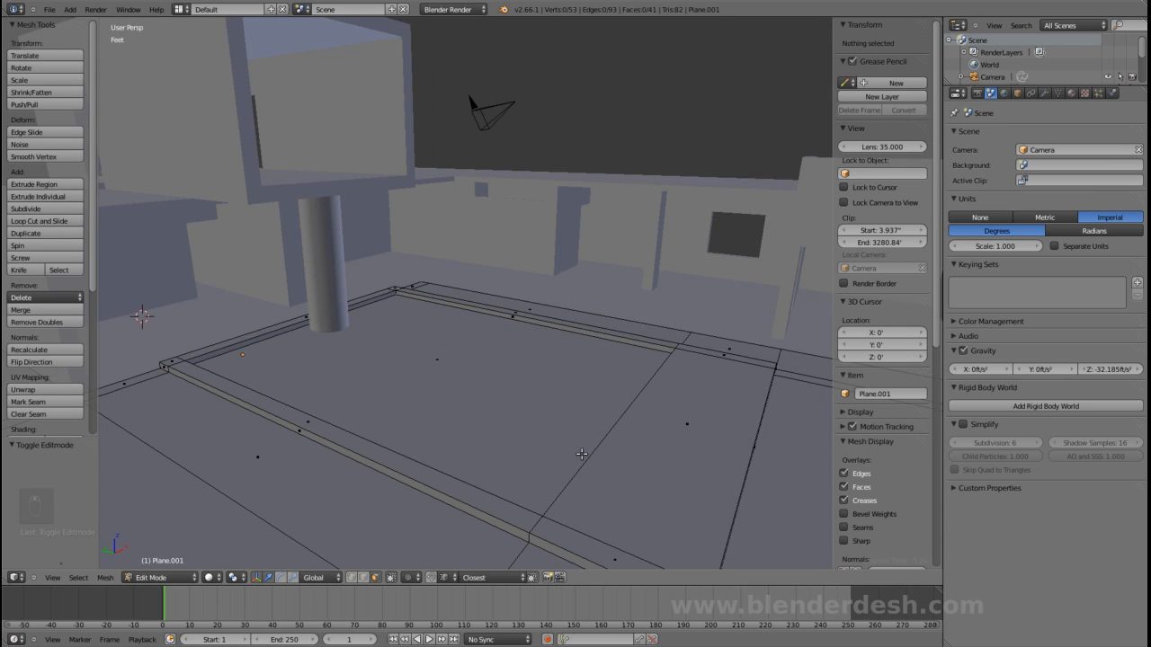
middle_click_drag(541, 425, 544, 409, "shift")
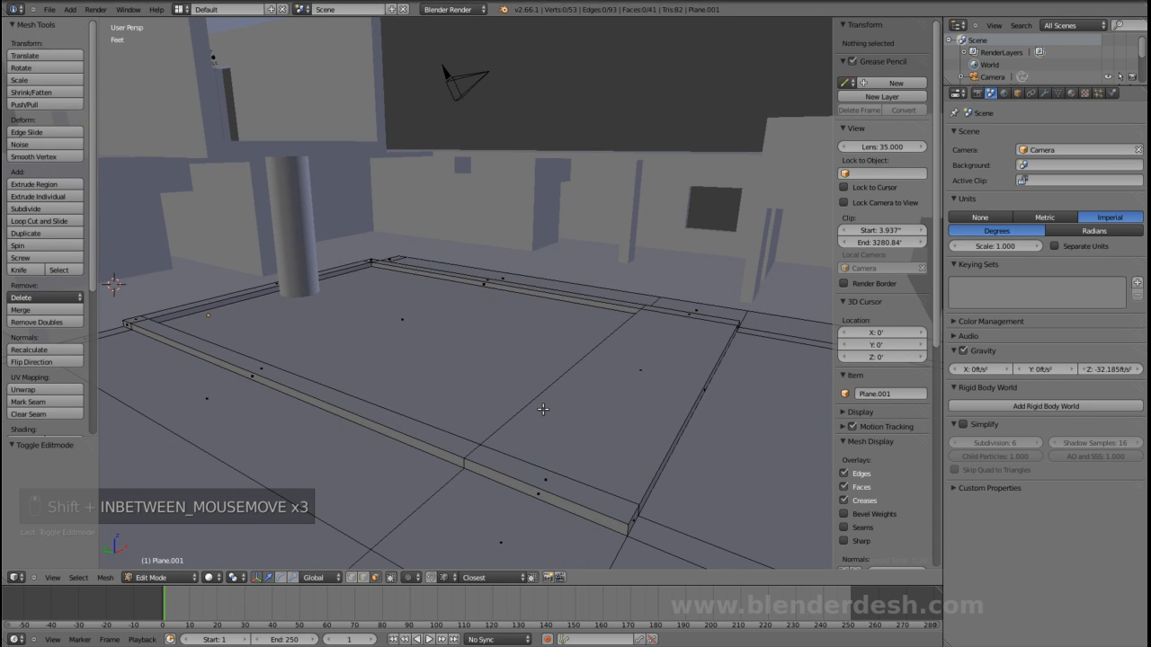
- Select the crosswise edges dividing pool from paving, including those across both edging strips, and move them along Y
key("ctrl+Tab")
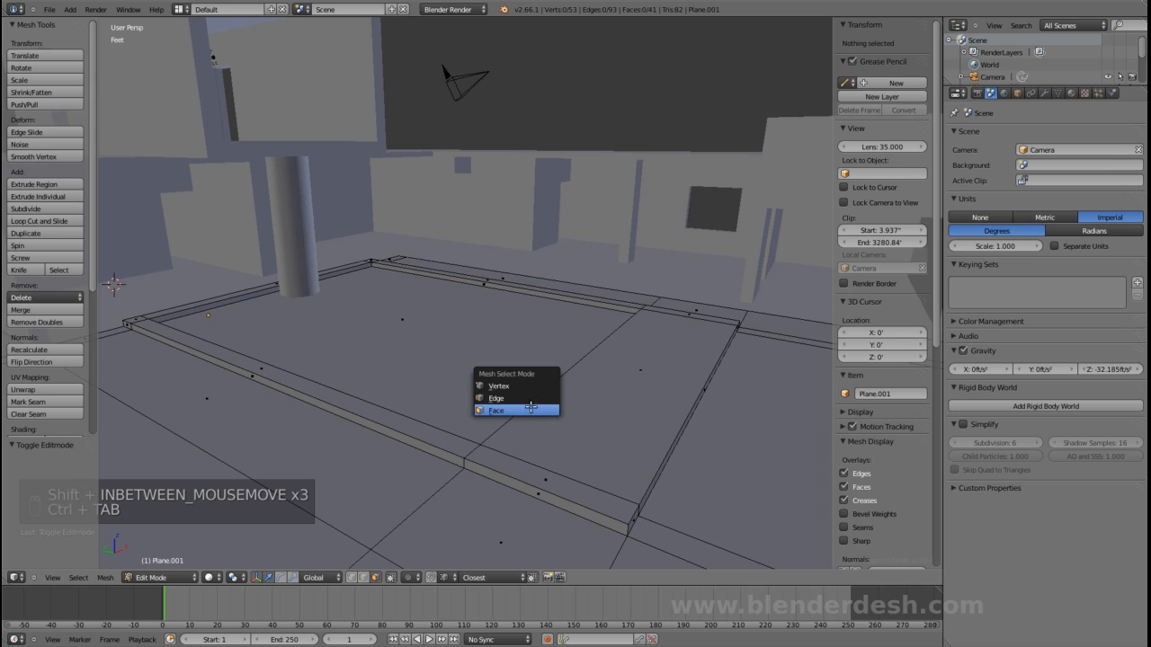
left_click(527, 398)
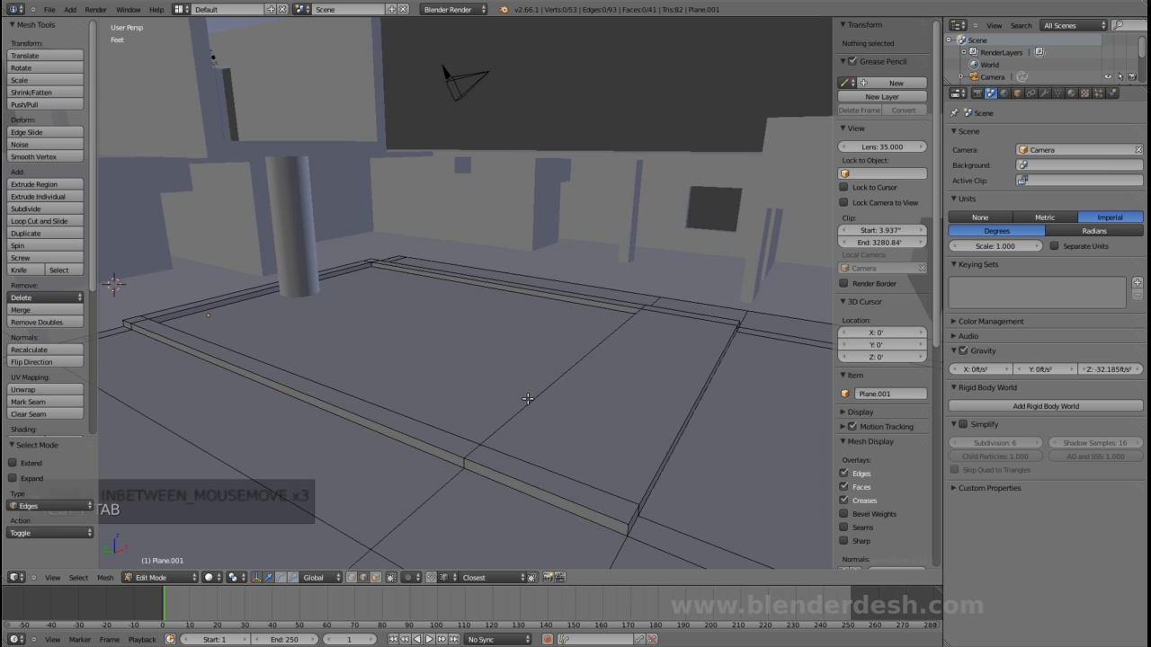
right_click(430, 499)
right_click(496, 432)
right_click(444, 490)
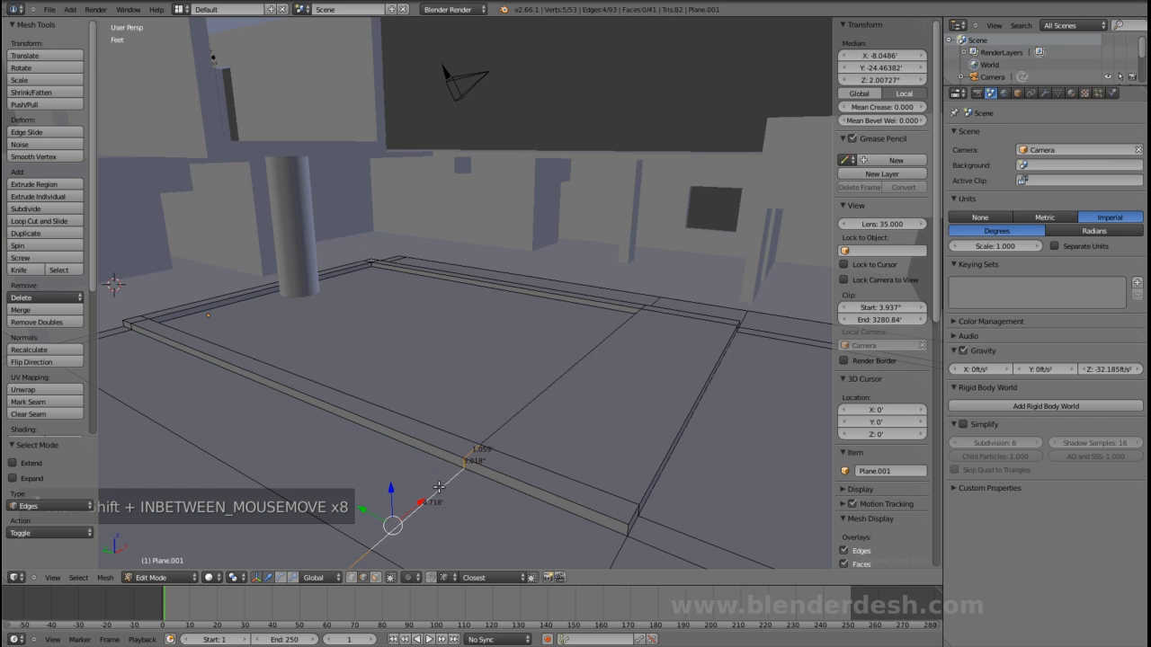
right_click(492, 434, "shift")
middle_click_drag(641, 319, 632, 394)
right_click(604, 377, "shift")
scroll(608, 400, "down", 3)
middle_click_drag(518, 493, 585, 420, "shift")
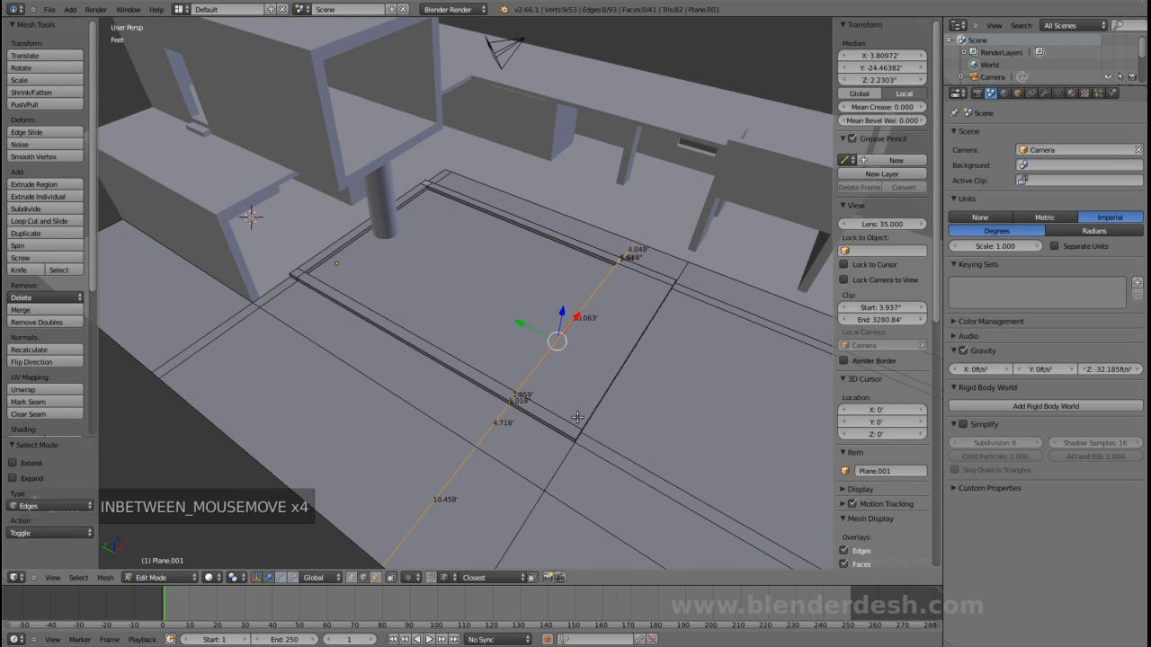
scroll(577, 417, "up", 3)
key("g")
key("y")
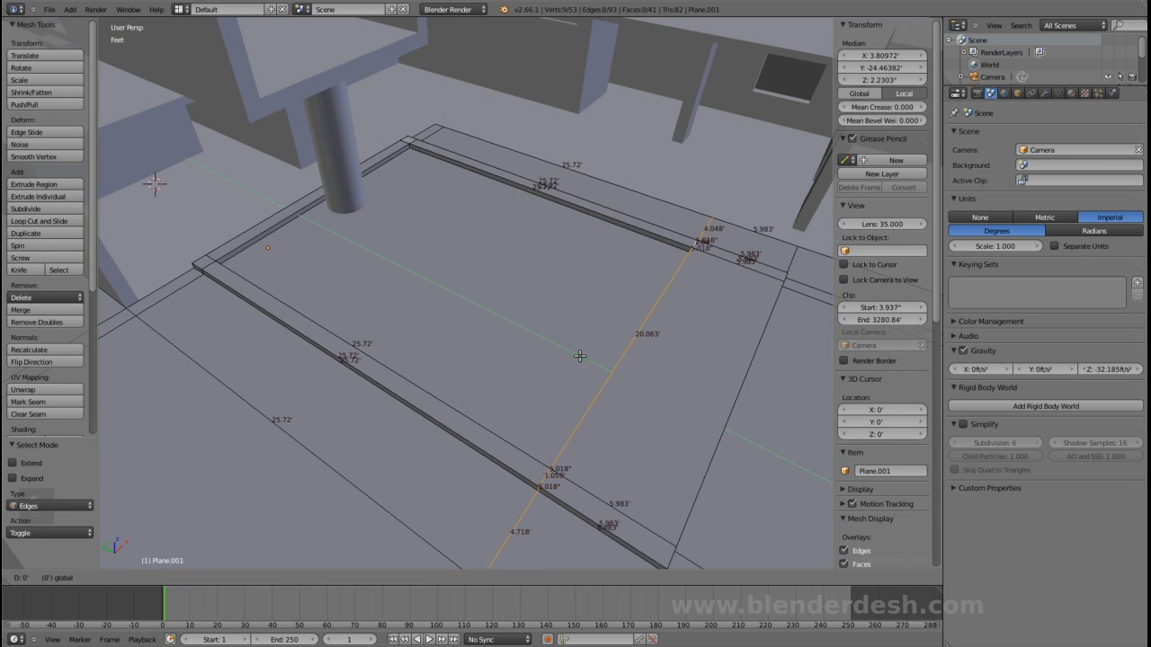
mouse_move(567, 346)
left_mouse_down()
mouse_move(557, 335)
mouse_move(571, 357)
left_mouse_up()
key("a")
key("Tab")
- Save the file over its existing version and view the raised pool edging from around the building
middle_click_drag(623, 363, 601, 406)
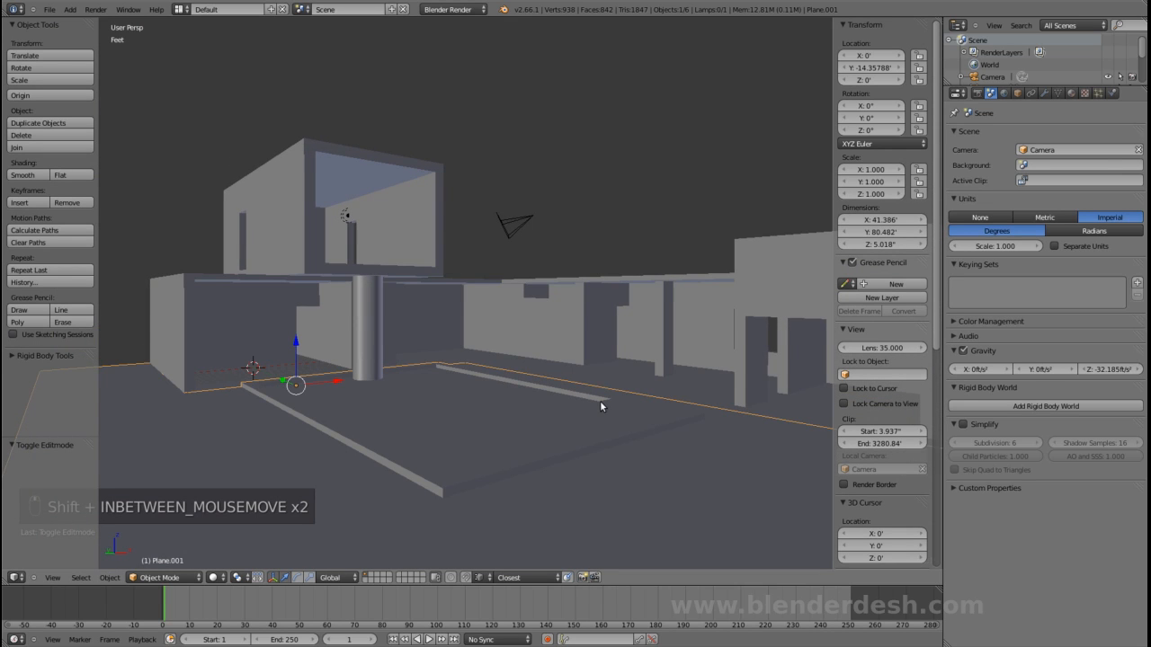
key("ctrl+s")
left_click(600, 400)
middle_click_drag(605, 404, 441, 430)
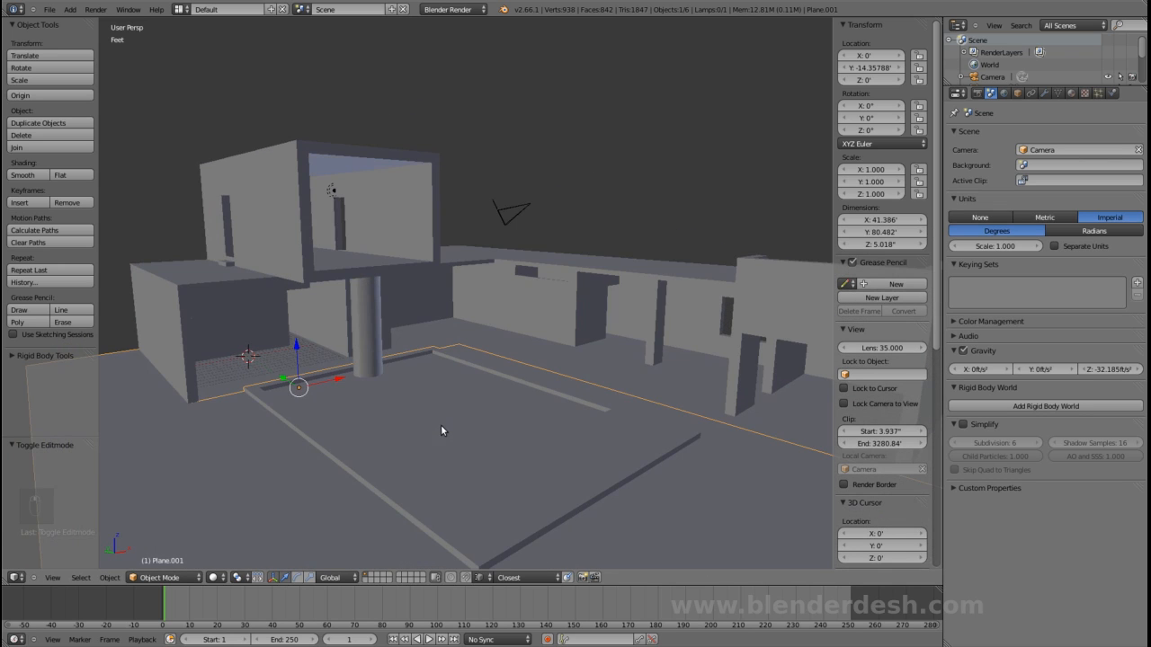
- Check the path lights in the reference render and add a cube mesh as the first light's base
middle_click_drag(536, 439, 531, 457)
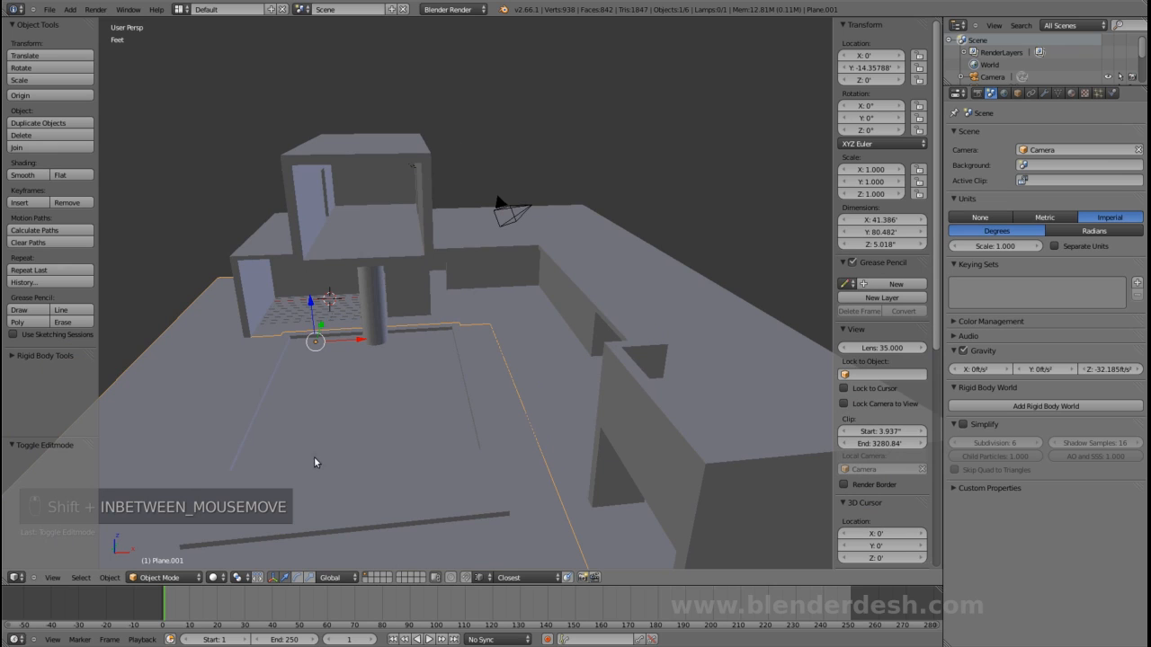
left_click(2, 579)
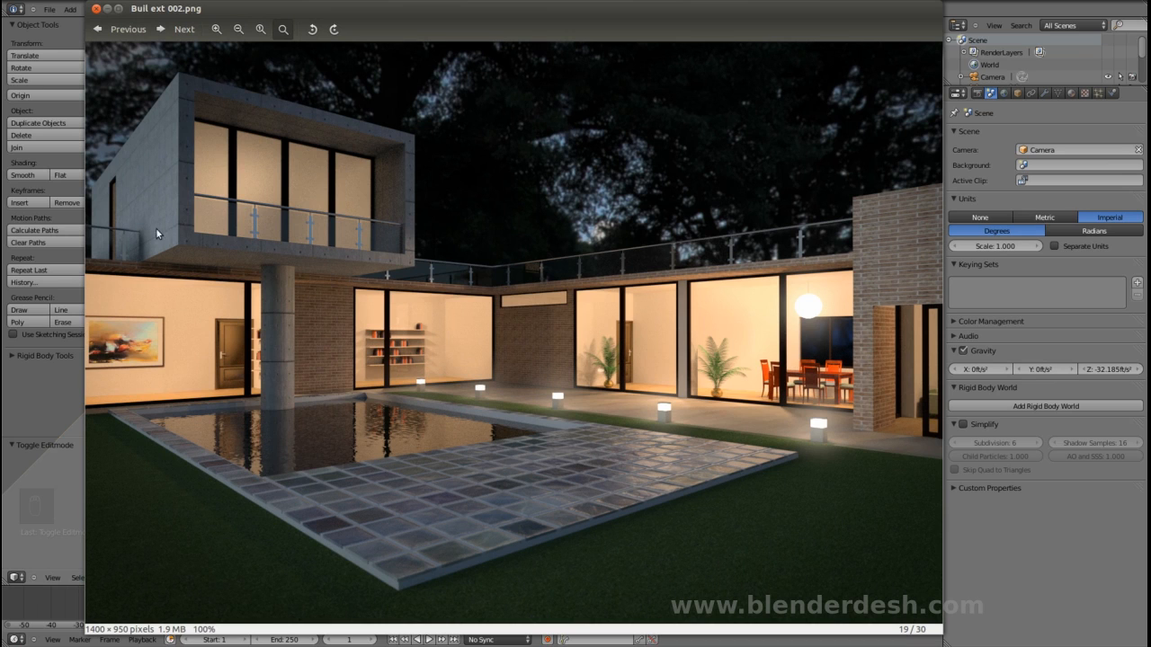
left_click(106, 9)
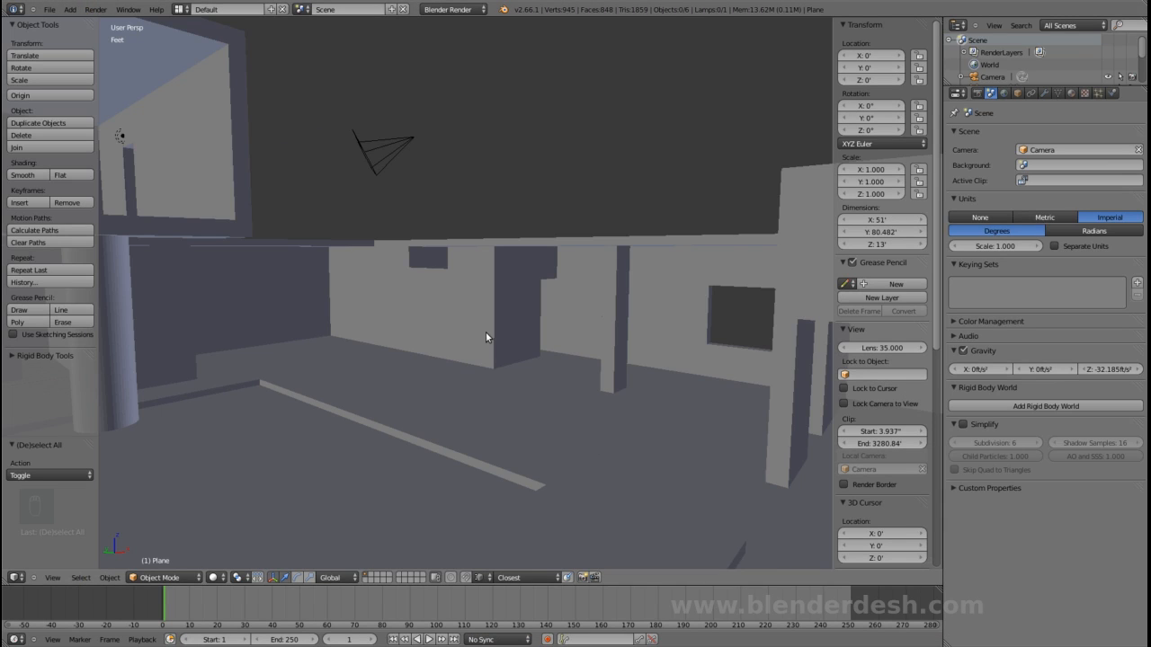
key("shift+a")
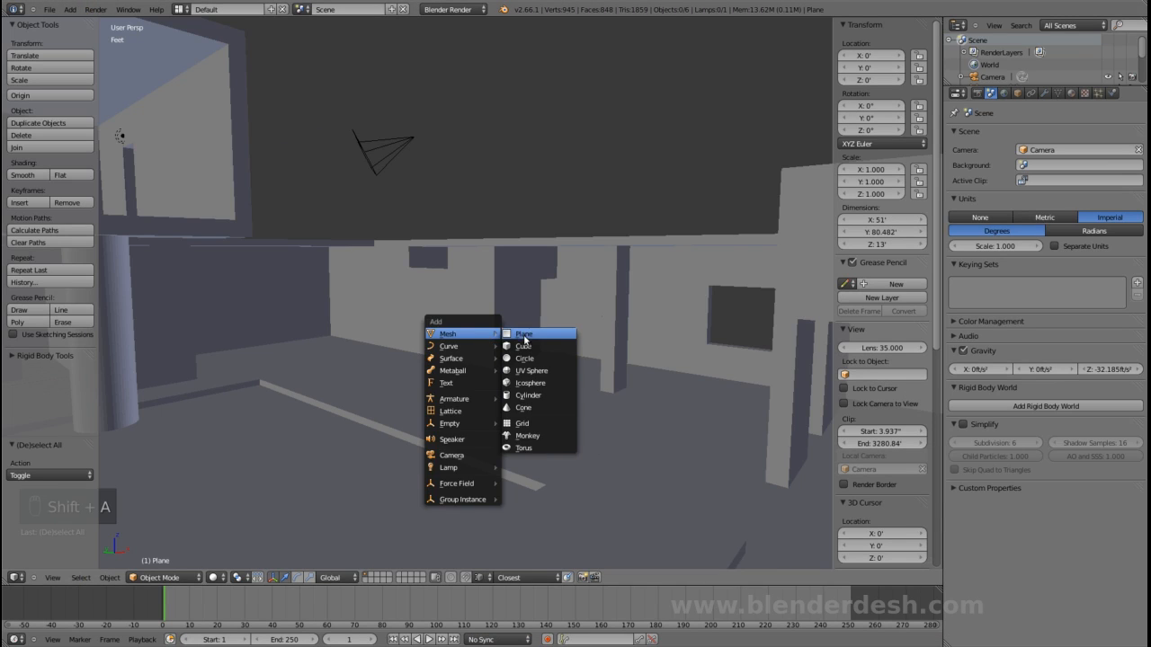
left_click(527, 343)
scroll(424, 384, "down", 3)
middle_click_drag(297, 396, 406, 433, "shift")
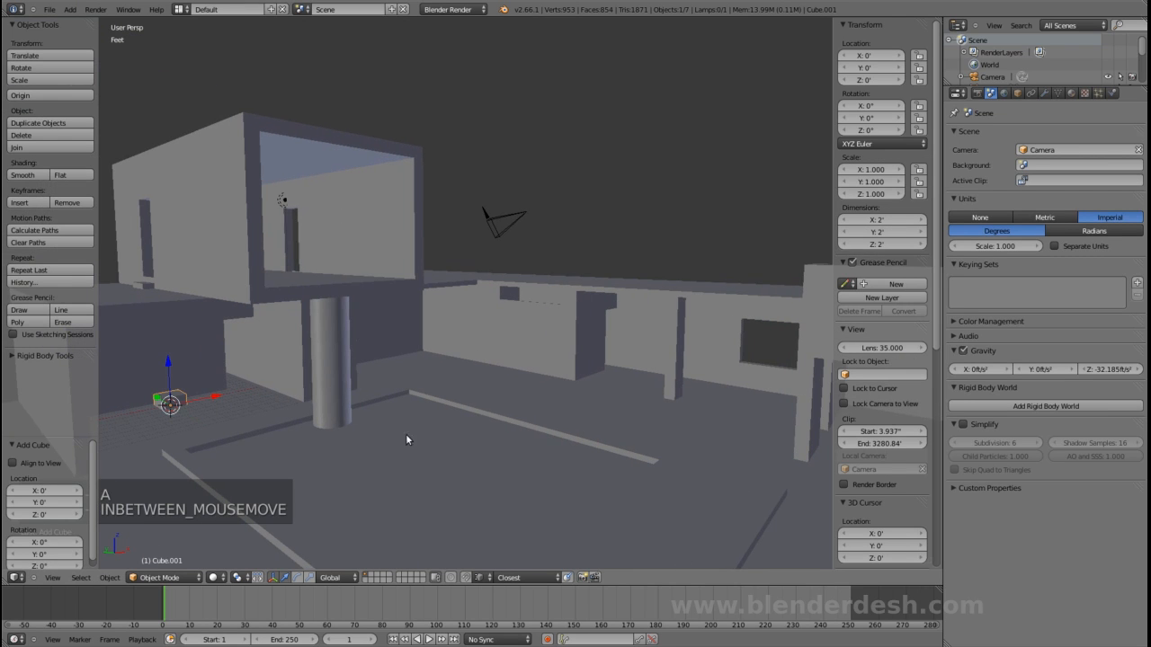
- Move the cube along X and Y to about X 21.7', Y -13.7', beyond the far corner of the pool edging
left_click_drag(160, 402, 550, 410)
middle_click_drag(551, 410, 533, 464)
middle_click_drag(570, 365, 554, 410, "shift")
scroll(555, 413, "up", 1)
left_click_drag(509, 411, 479, 393)
scroll(477, 413, "up", 2)
scroll(503, 405, "up", 3)
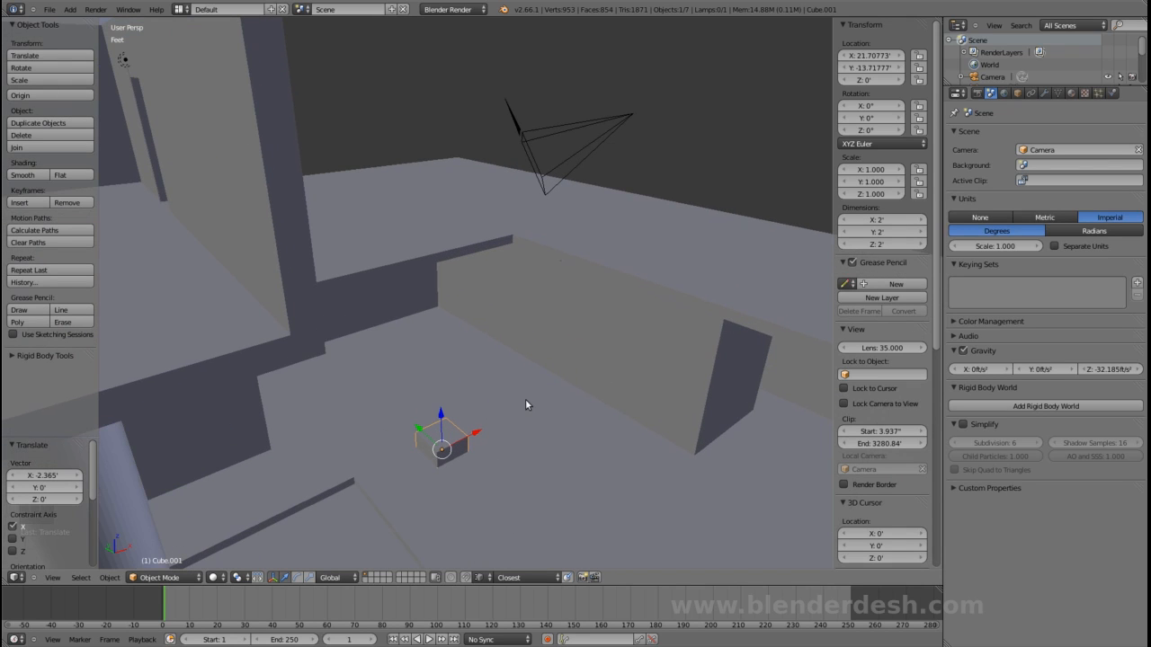
- Set the cube's dimensions to 10" by 10" by 1.5' high and apply its scale
left_click(889, 220)
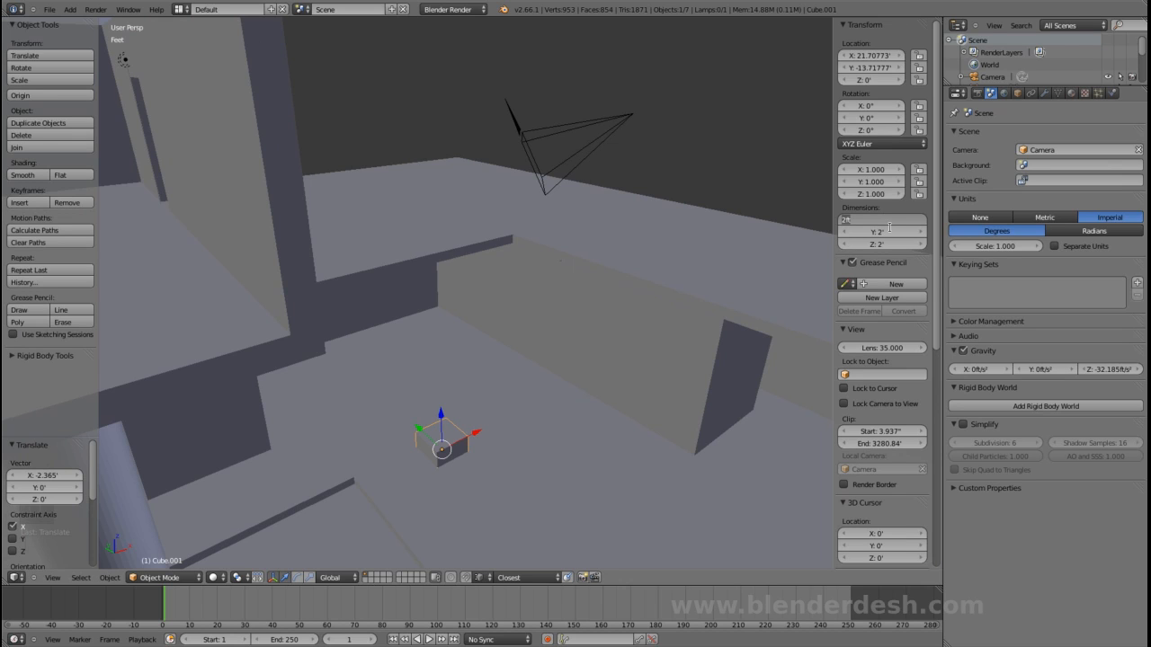
type("10'")
key("Tab")
type("10'")
key("Tab")
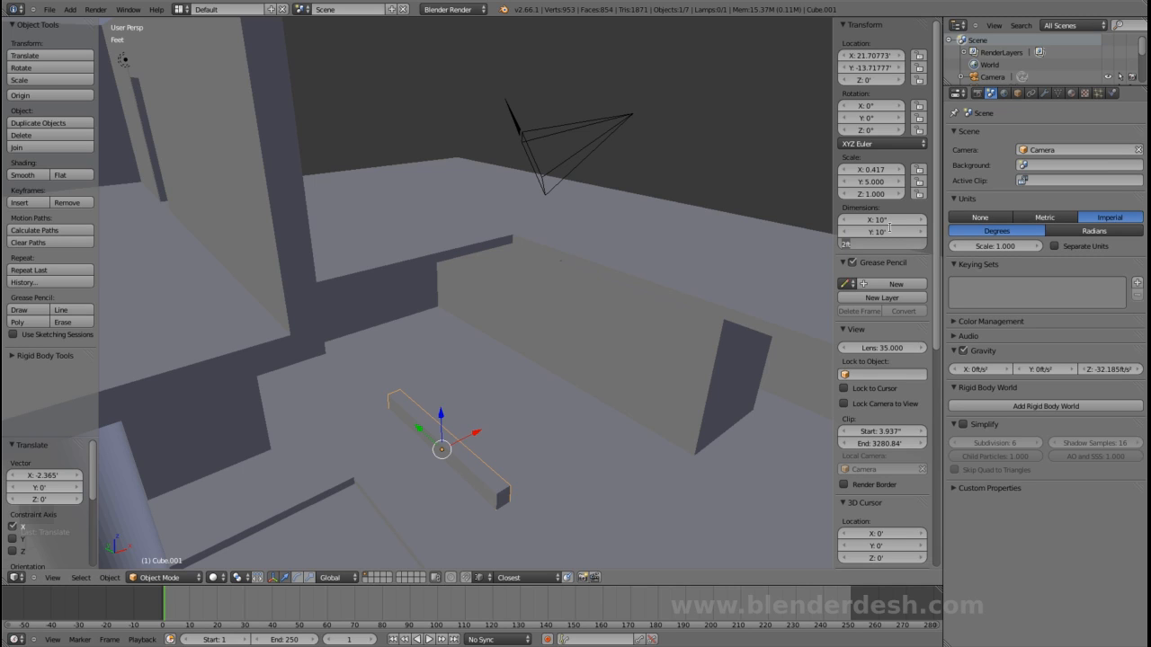
key("shift+Tab")
type("10'")
key("Tab")
type("1.5'")
key("Return")
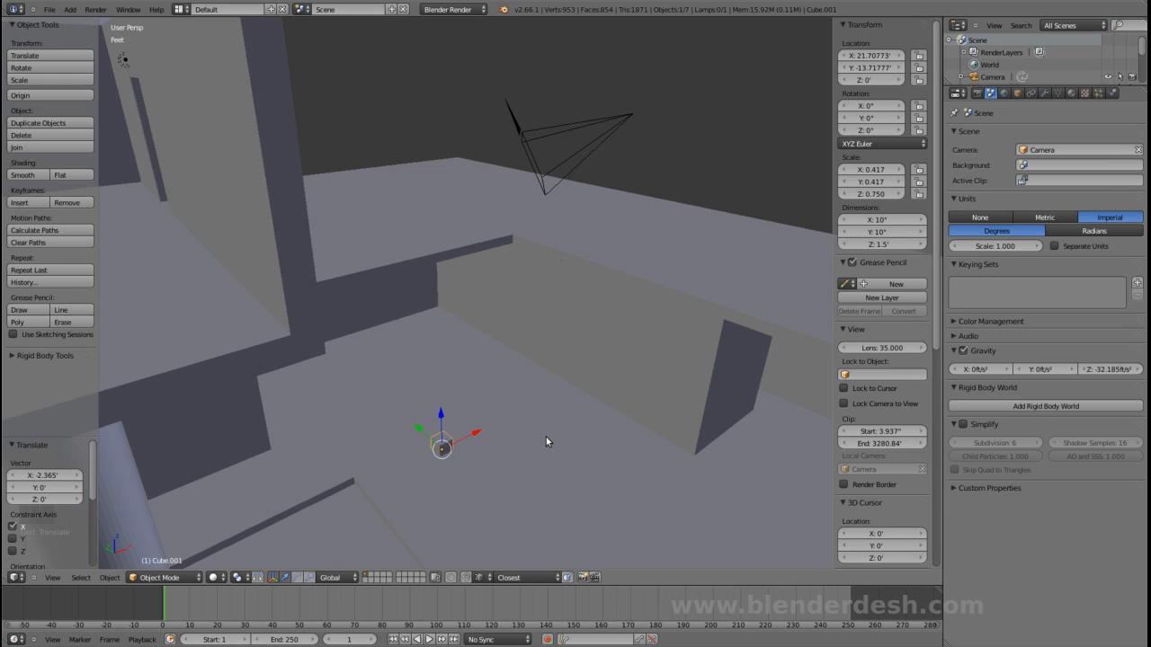
key("ctrl+a")
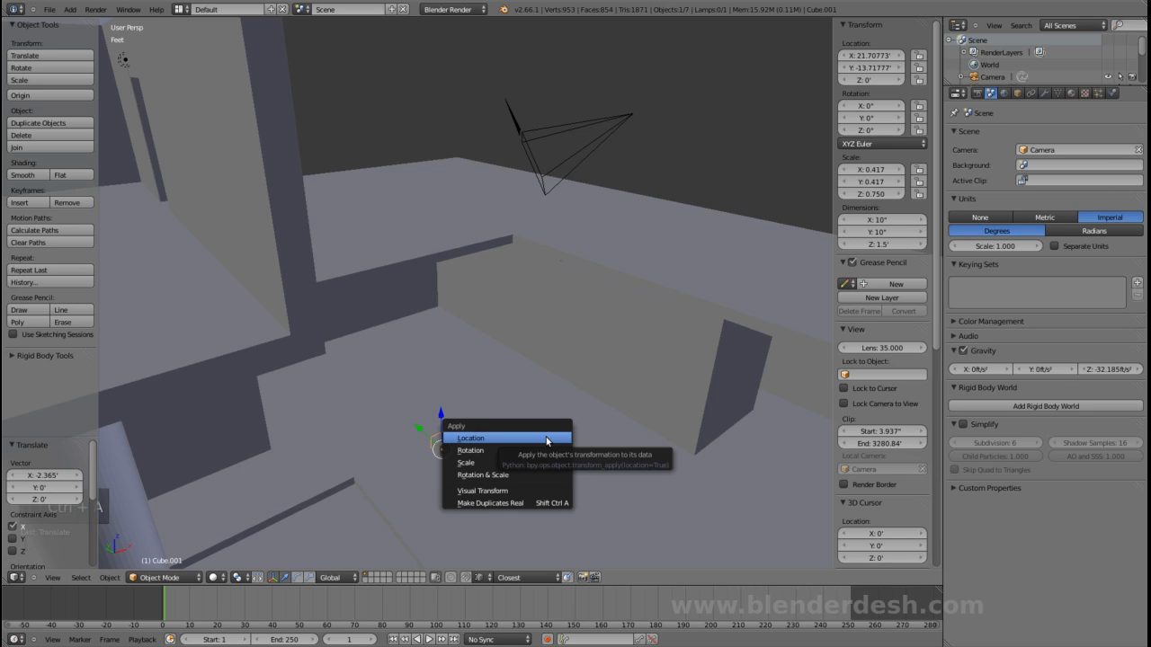
left_click(537, 465)
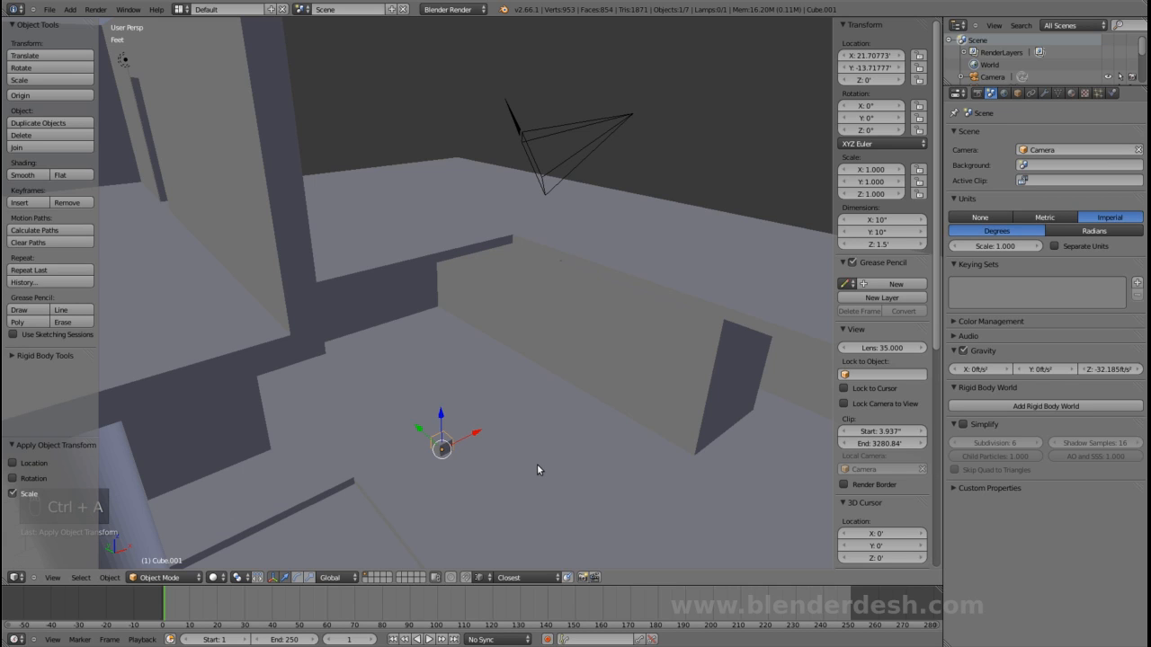
- Raise the block about 9.07" along Z in the front orthographic wireframe view so its base sits on the ground
middle_click_drag(557, 457, 528, 394)
key("KP_1")
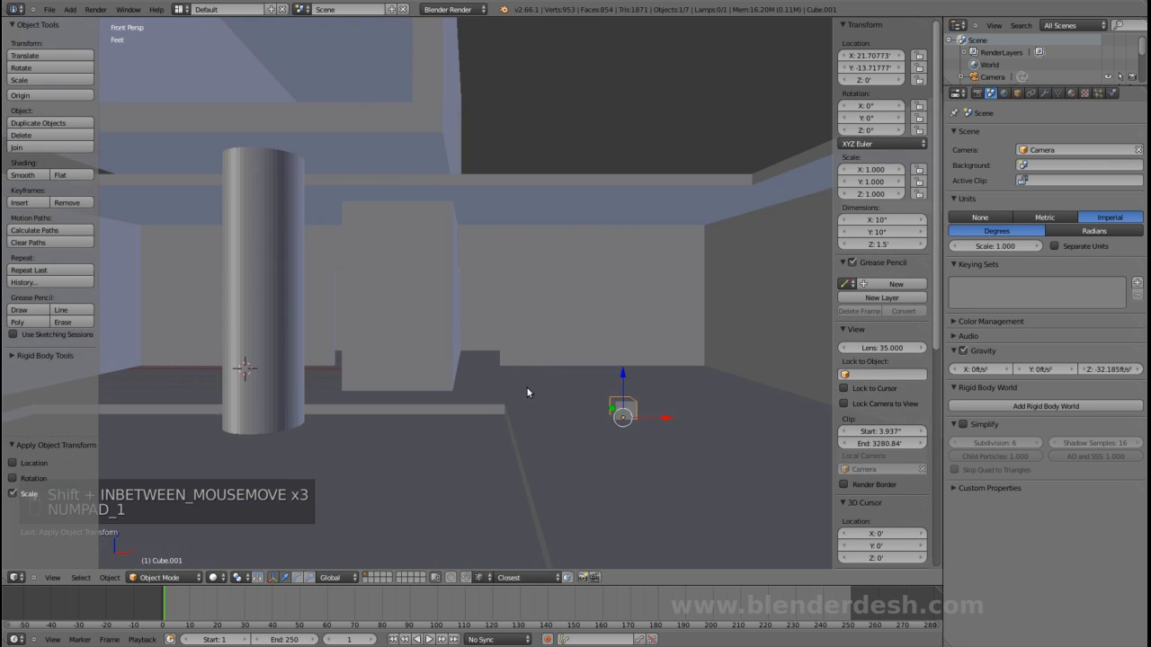
key("KP_5")
key("z")
middle_click_drag(568, 404, 522, 402, "shift")
key("g")
key("z")
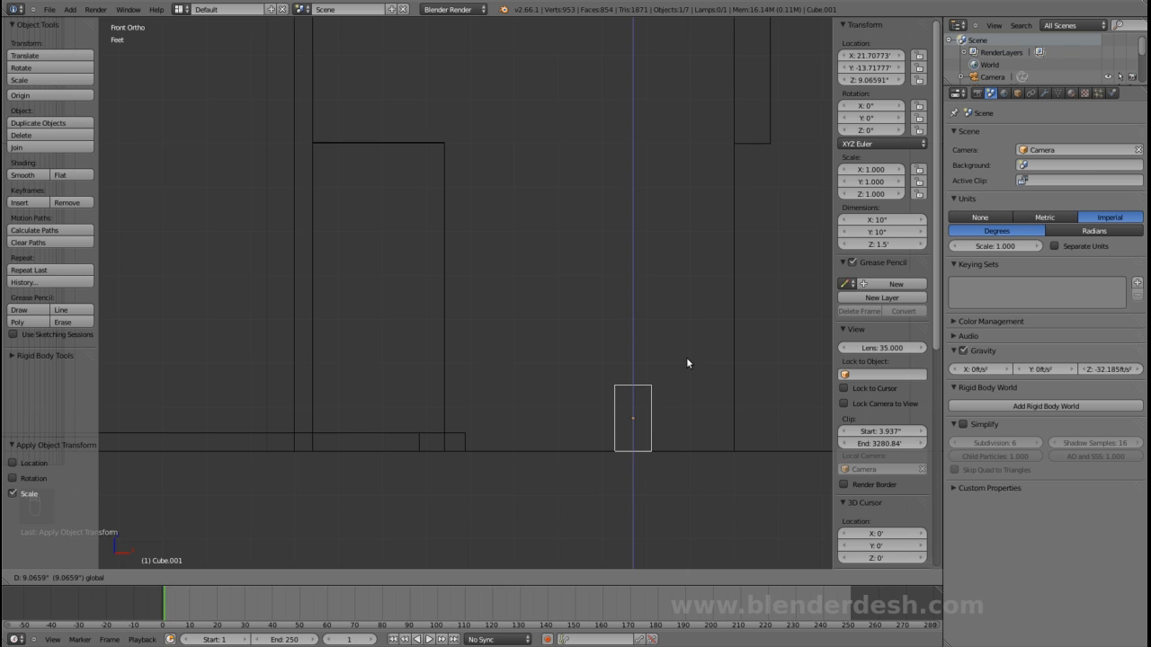
left_click(686, 357)
middle_click_drag(686, 357, 652, 412)
key("z")
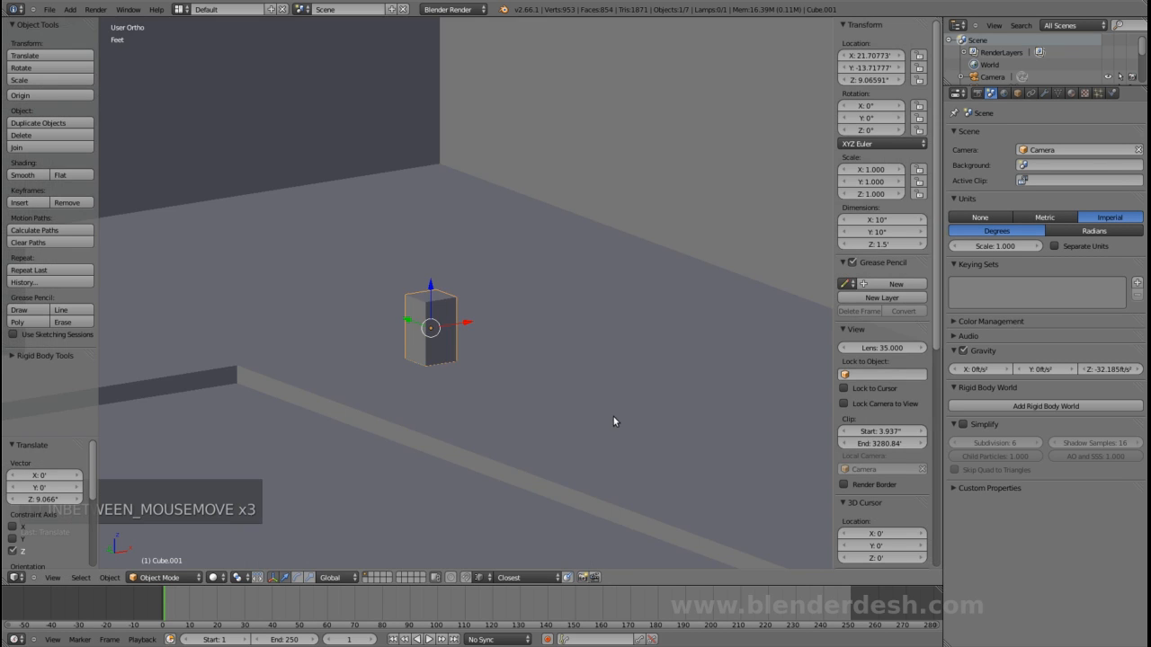
- Examine the block's position between the pool edging and the building walls from several angles
scroll(604, 414, "down", 6)
left_click_drag(521, 334, 544, 392, "shift")
scroll(545, 388, "up", 3)
middle_click_drag(544, 392, 536, 427, "shift")
right_click(576, 354)
right_click(452, 408)
middle_click_drag(454, 387, 500, 378)
scroll(500, 366, "up", 2)
middle_click_drag(561, 327, 533, 338)
middle_click_drag(581, 236, 493, 367)
- Turn on the wire display for the building mesh and deselect everything
right_click(509, 260)
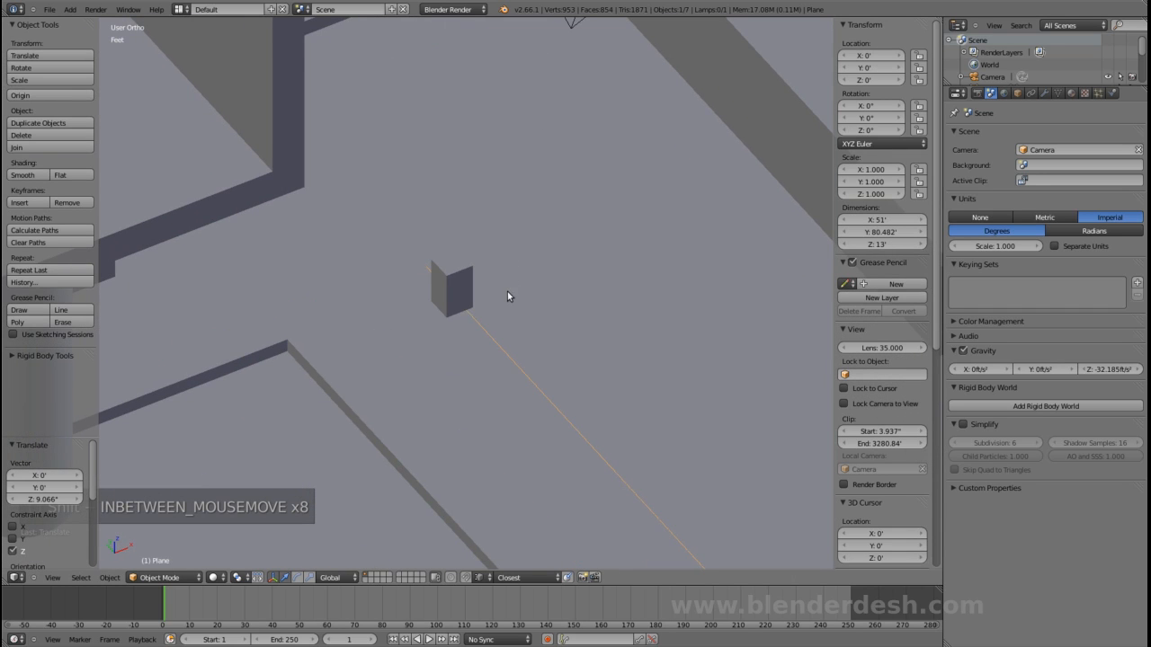
scroll(508, 291, "down", 7)
middle_click_drag(522, 343, 459, 349)
scroll(529, 345, "up", 2)
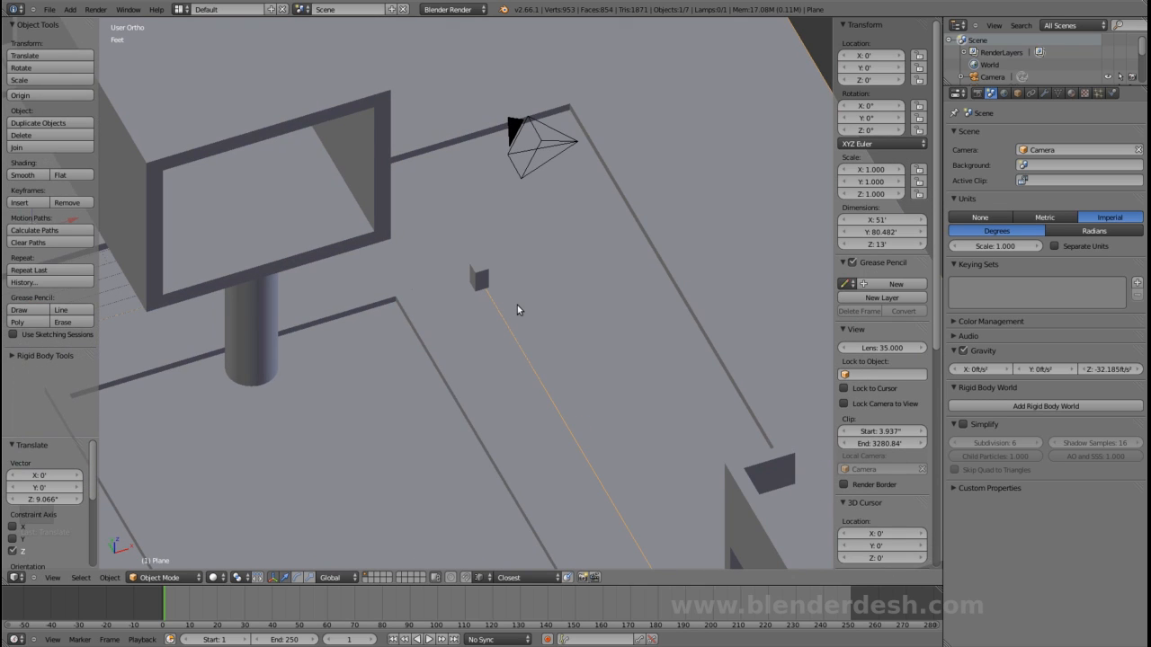
middle_click_drag(534, 285, 585, 307)
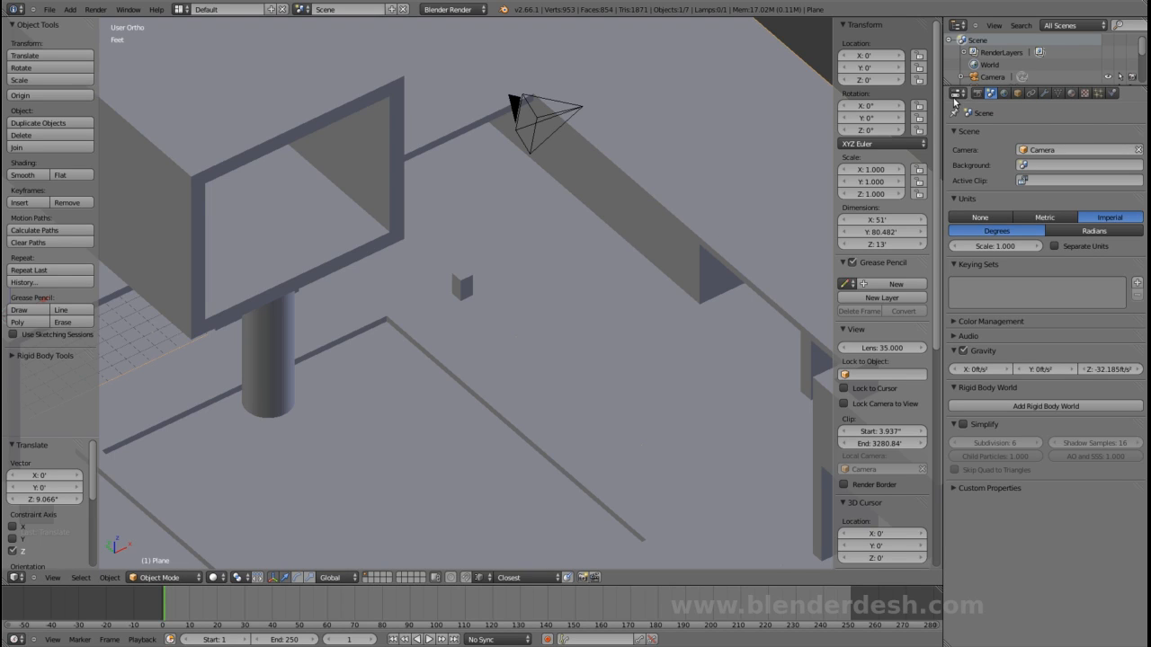
left_click(1018, 94)
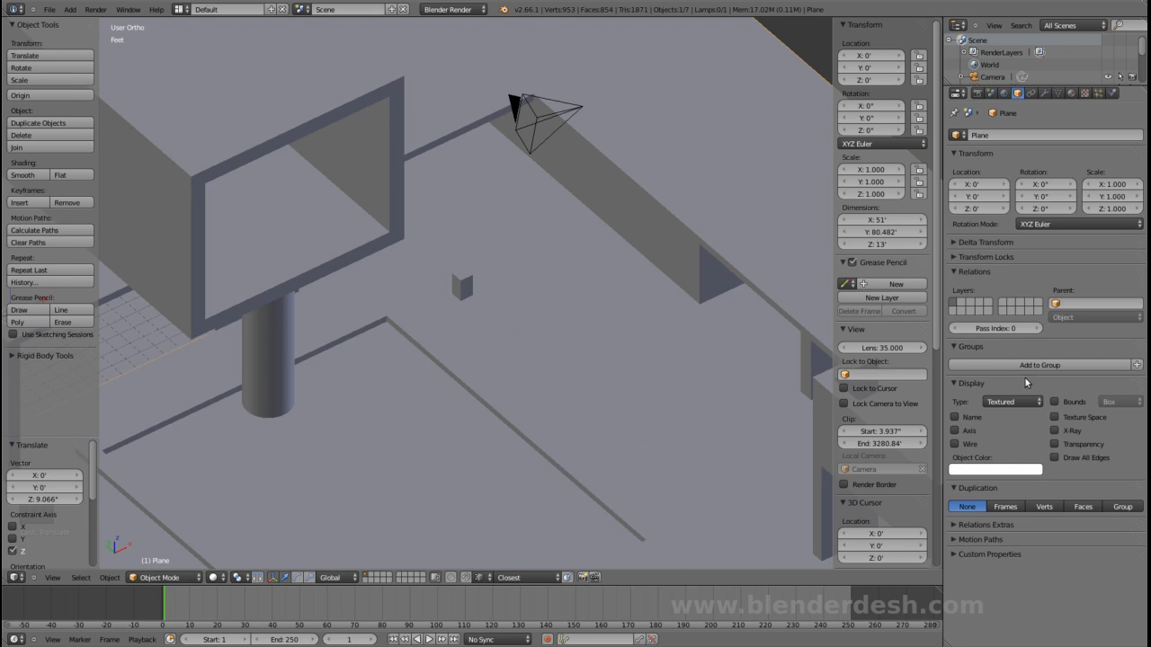
left_click(955, 444)
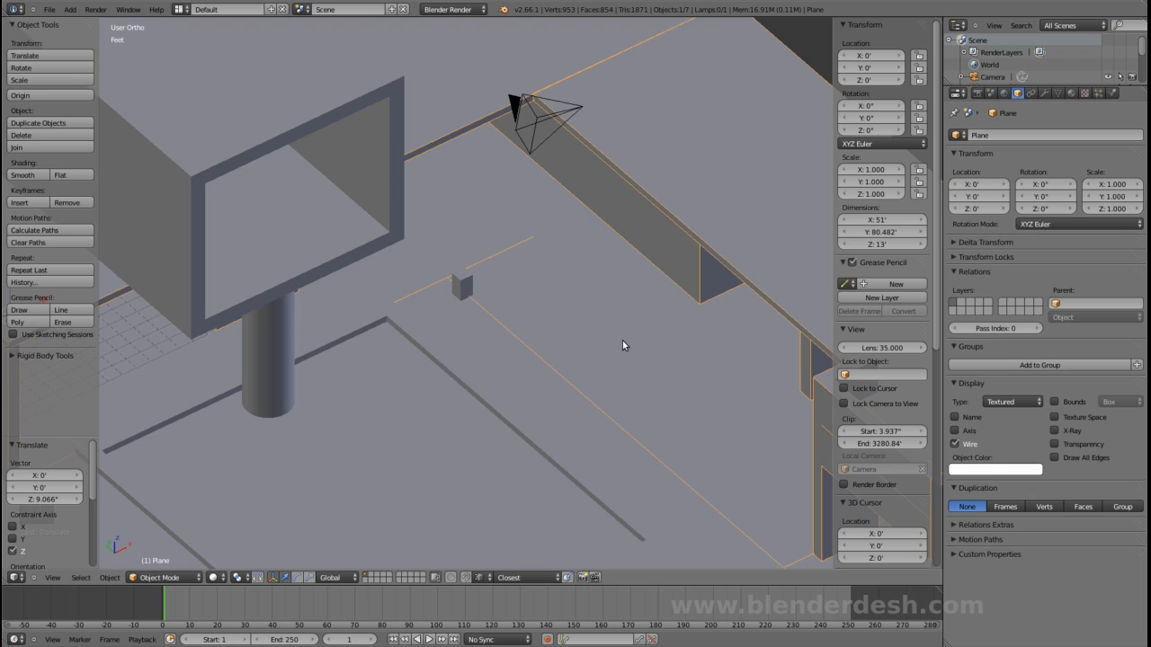
key("a")
- Move the block about -2.8" along X and 1.3' along Y to the junction of the floor edge lines
middle_click_drag(622, 344, 561, 319)
scroll(566, 289, "up", 3)
scroll(560, 318, "up", 4)
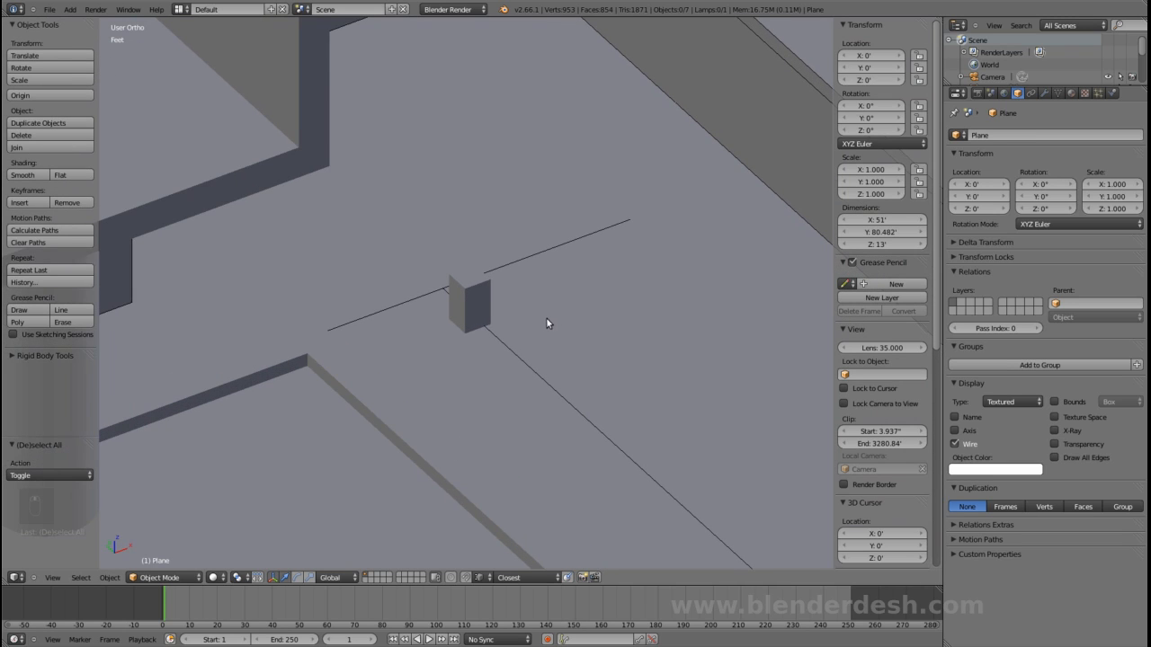
right_click(478, 297)
middle_click_drag(478, 297, 601, 304)
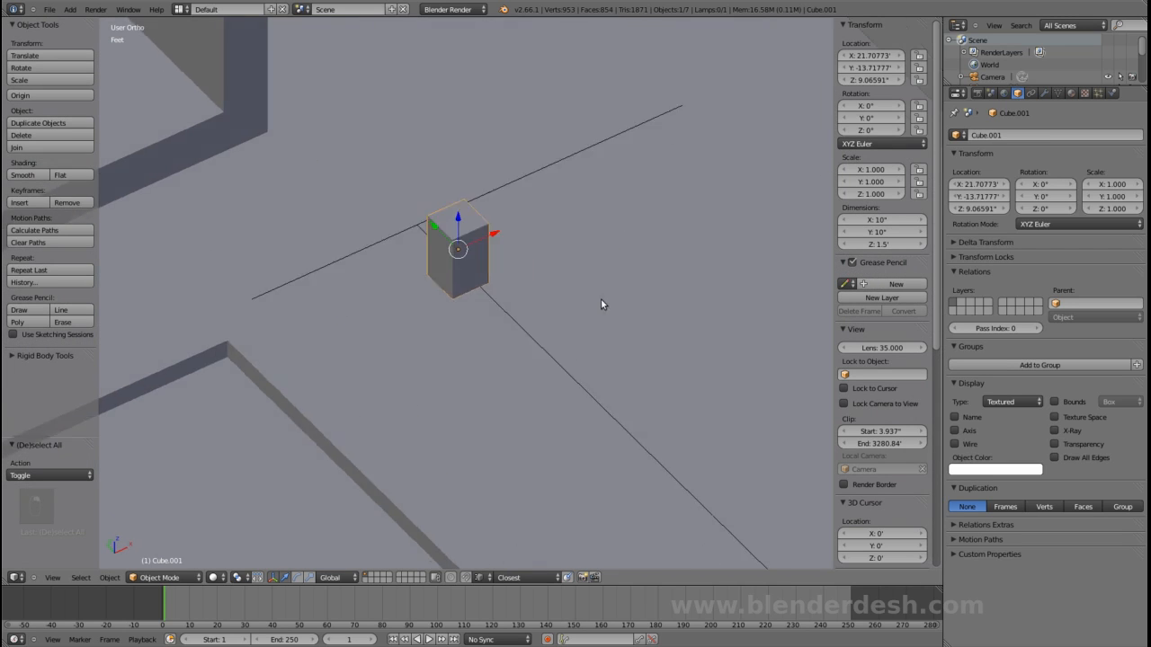
scroll(600, 304, "up", 4)
key("g")
key("x")
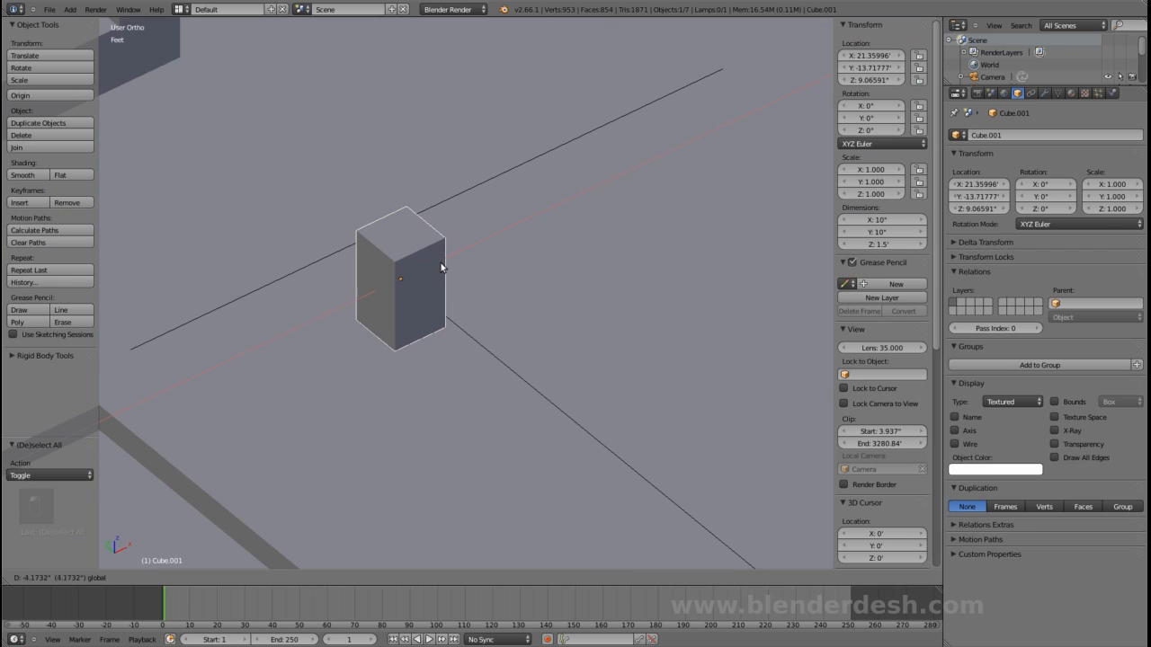
left_click(446, 259)
key("g")
key("y")
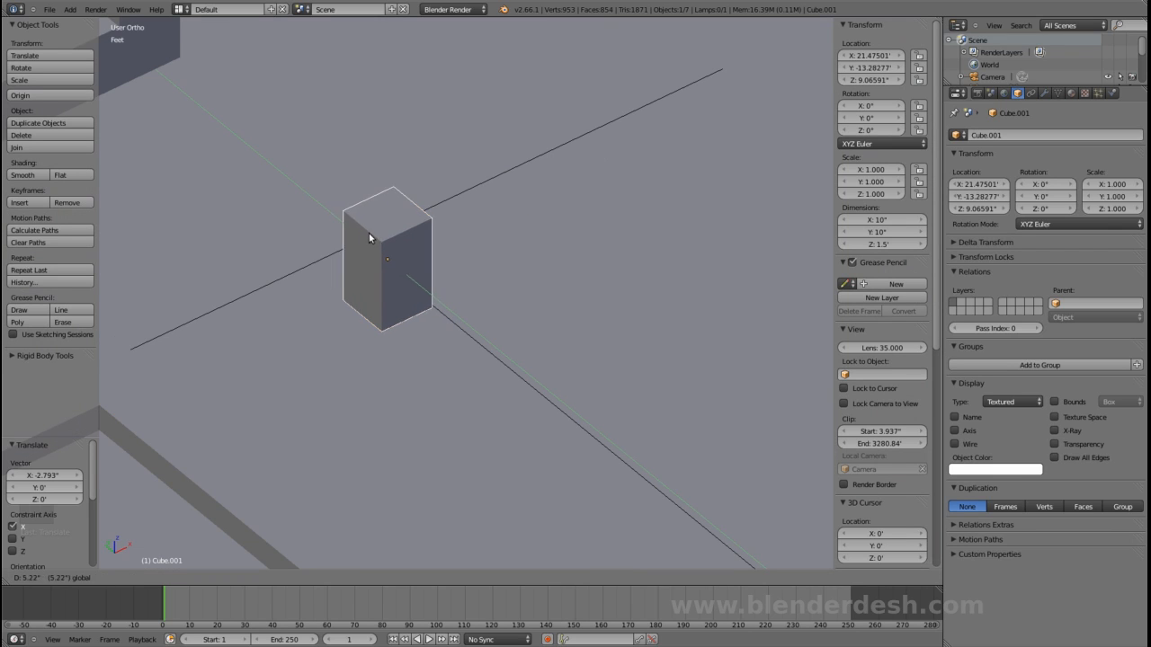
left_click(381, 234)
- Deselect the block and save the file over its existing version
scroll(381, 234, "down", 2)
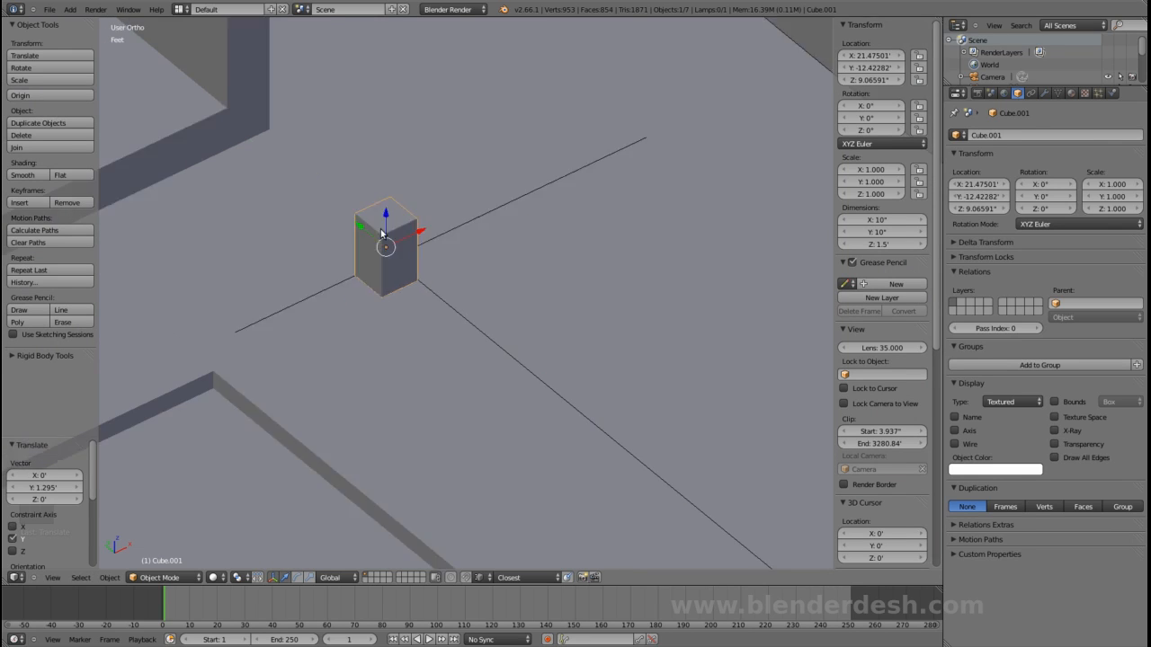
scroll(381, 233, "down", 3)
middle_click_drag(505, 340, 555, 339)
scroll(461, 299, "down", 4)
scroll(587, 354, "up", 1)
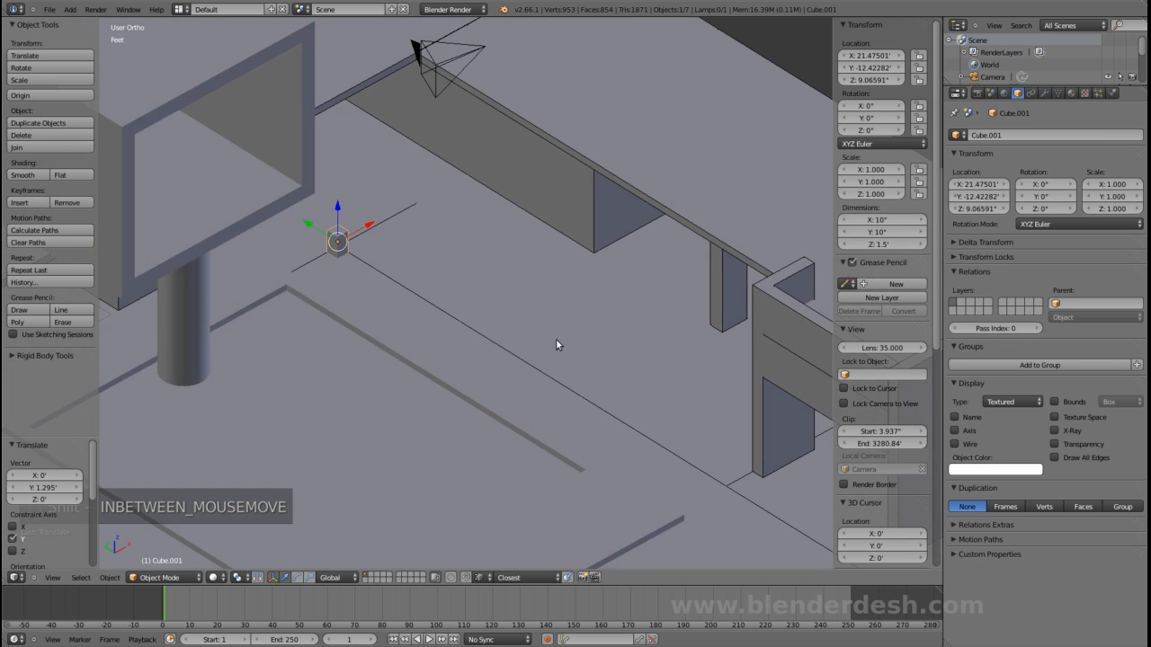
scroll(555, 342, "up", 2)
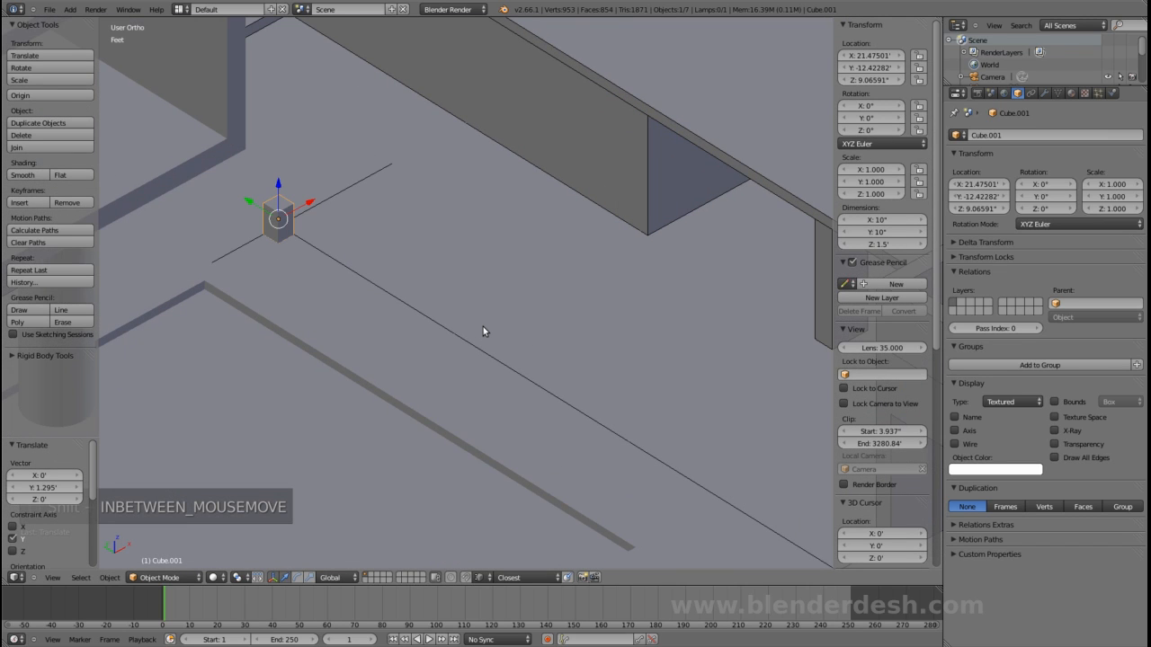
key("a")
key("ctrl+s")
left_click(483, 326)
- Compare the block's placement in perspective with the path lights in the reference render
scroll(491, 325, "down", 2)
middle_click_drag(491, 326, 483, 304)
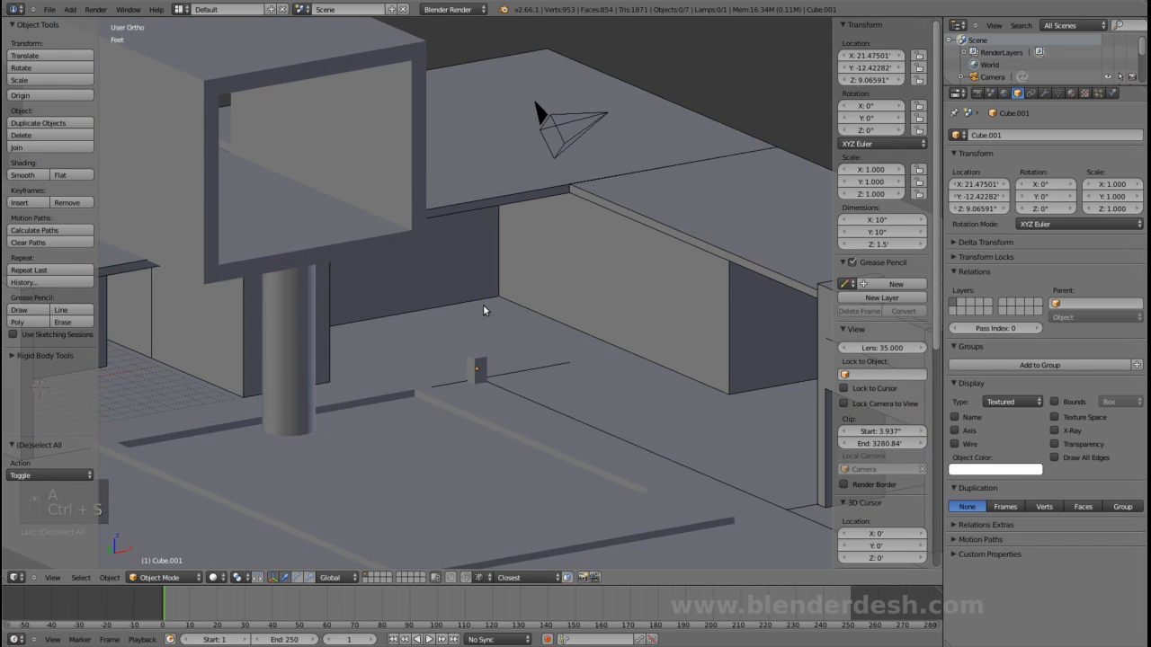
key("KP_5")
middle_click_drag(484, 446, 569, 398, "shift")
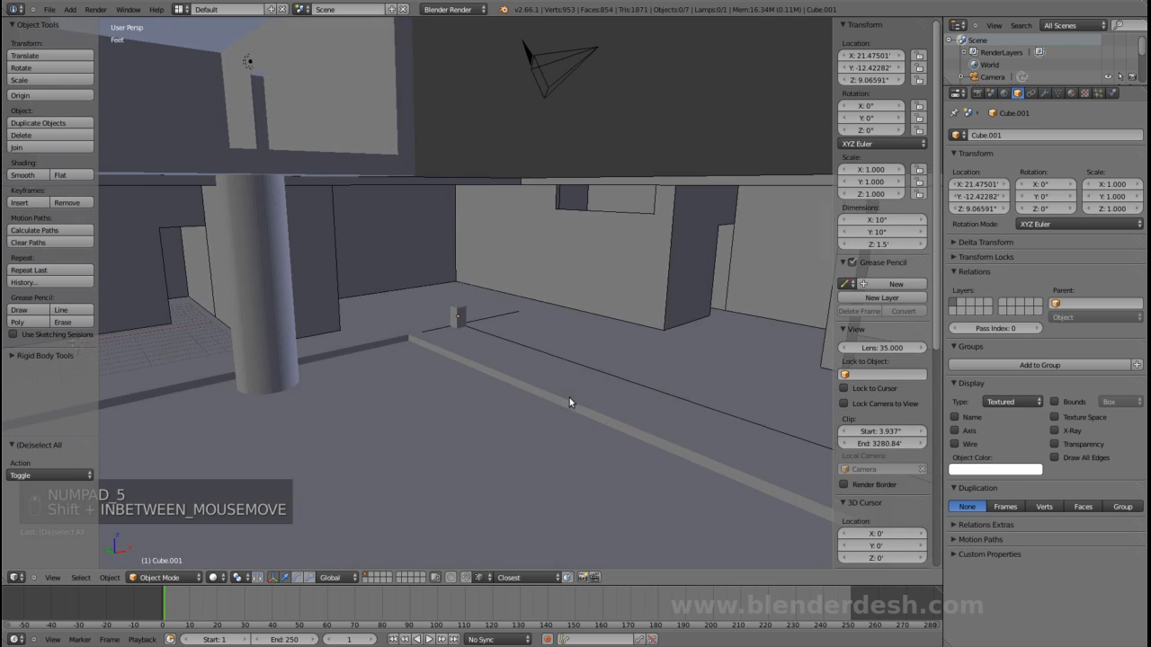
left_click(1, 579)
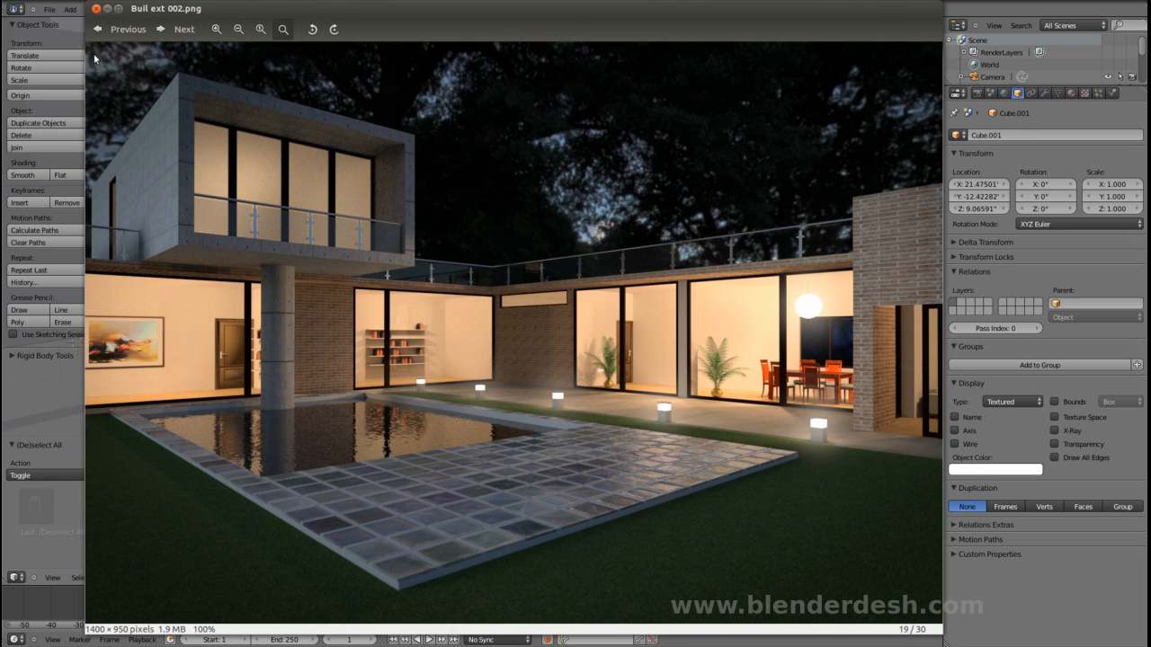
left_click(110, 12)
- Select the path light block on the walkway and open its mesh for editing
scroll(463, 259, "up", 8)
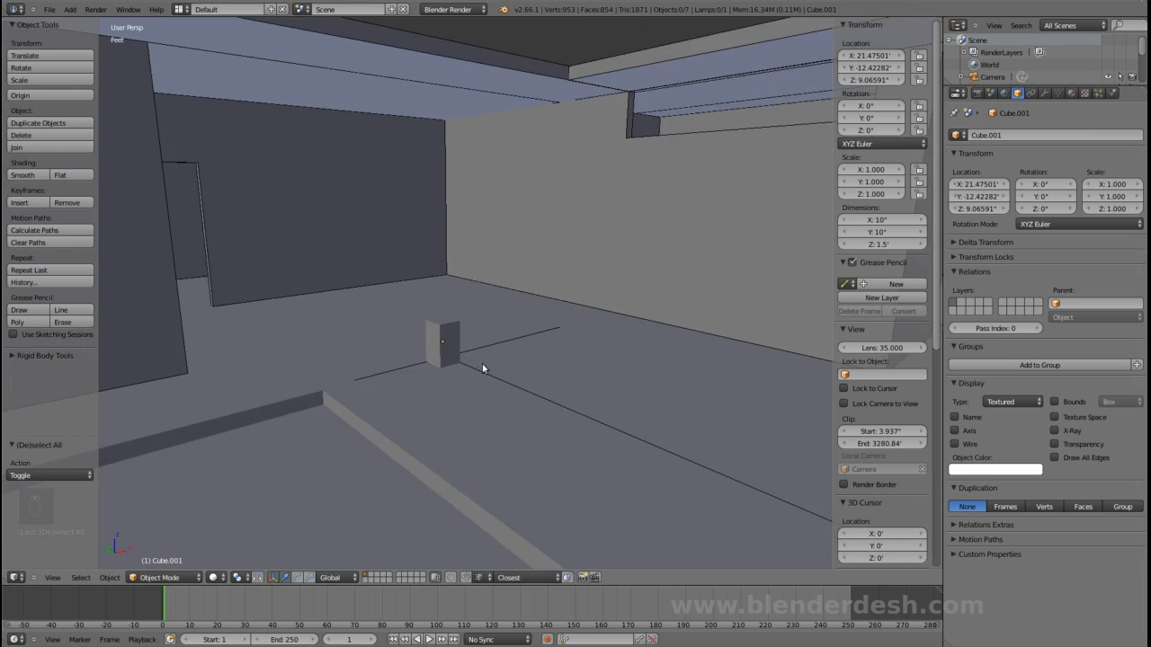
scroll(486, 377, "up", 2)
right_click(425, 403)
middle_click_drag(443, 339, 454, 330, "shift")
scroll(454, 333, "up", 3)
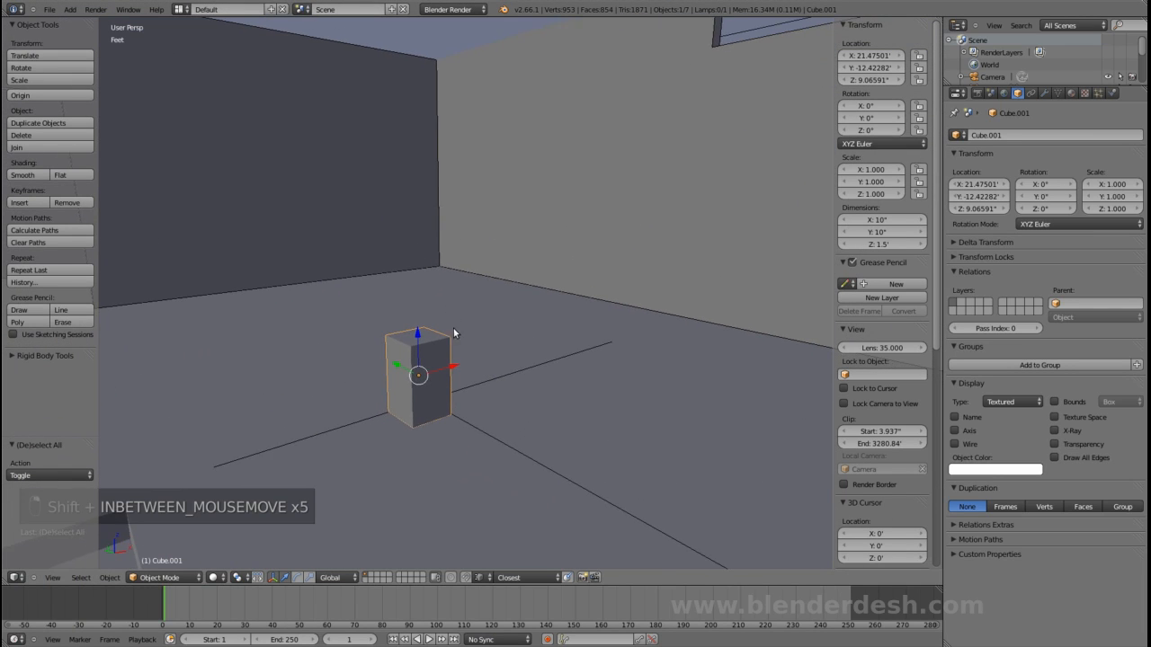
key("KP_Decimal")
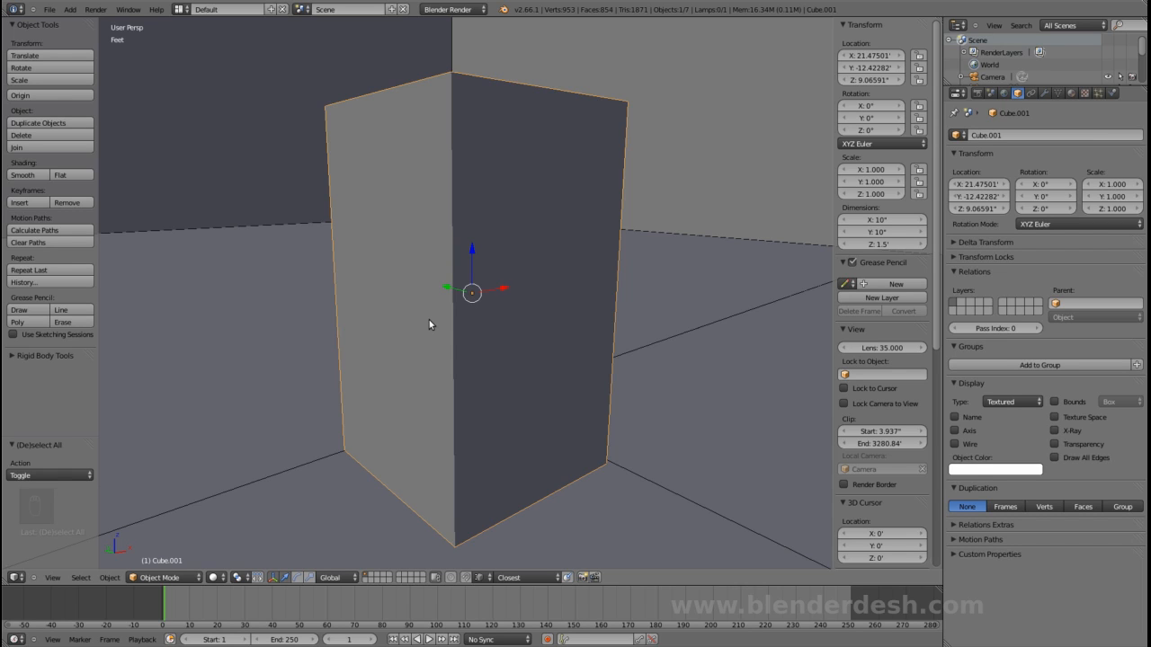
scroll(429, 320, "down", 3)
middle_click_drag(429, 319, 462, 292)
key("Tab")
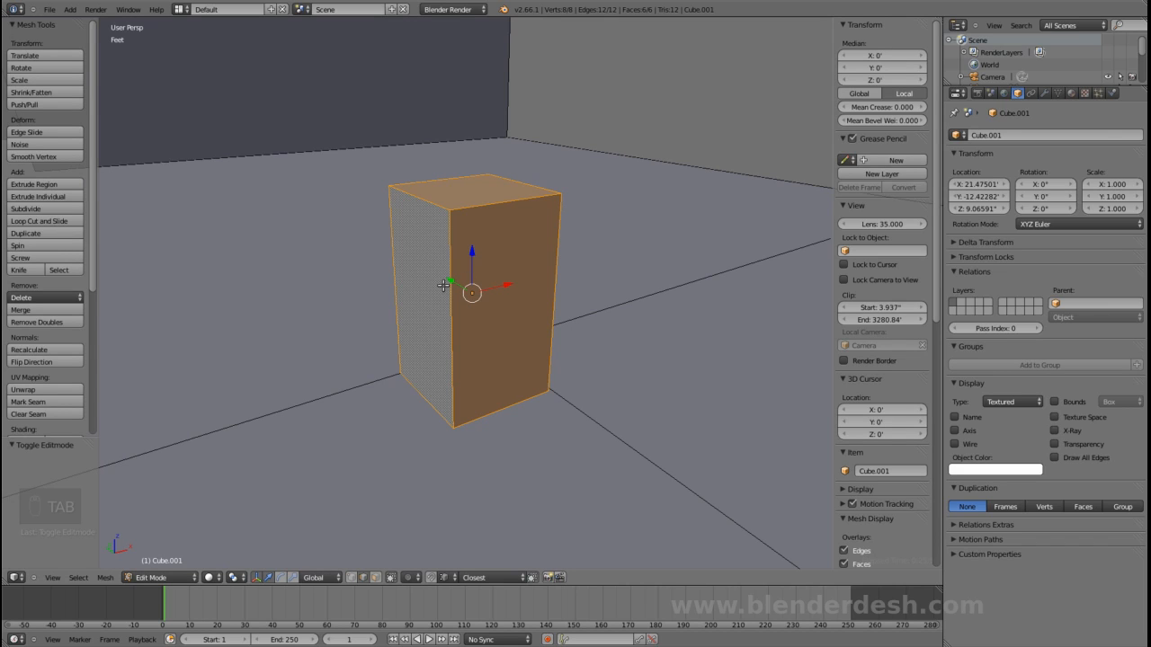
- Cut two horizontal edge loops around the block and move them up about 5" along Z
key("a")
key("ctrl+r")
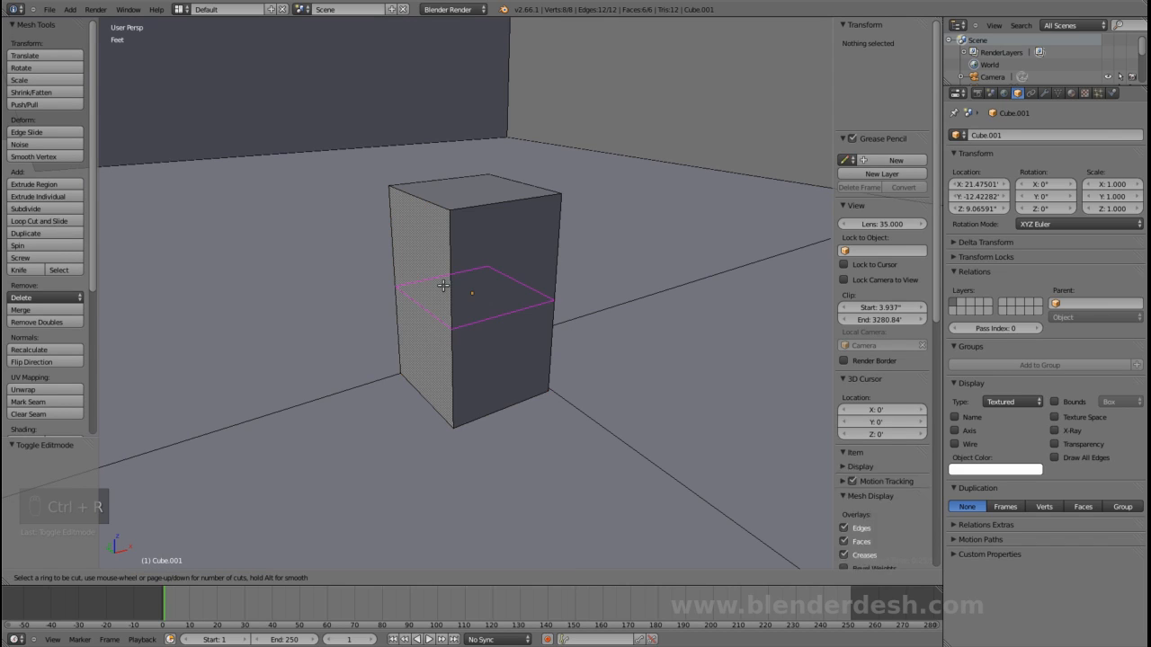
scroll(442, 288, "up", 1)
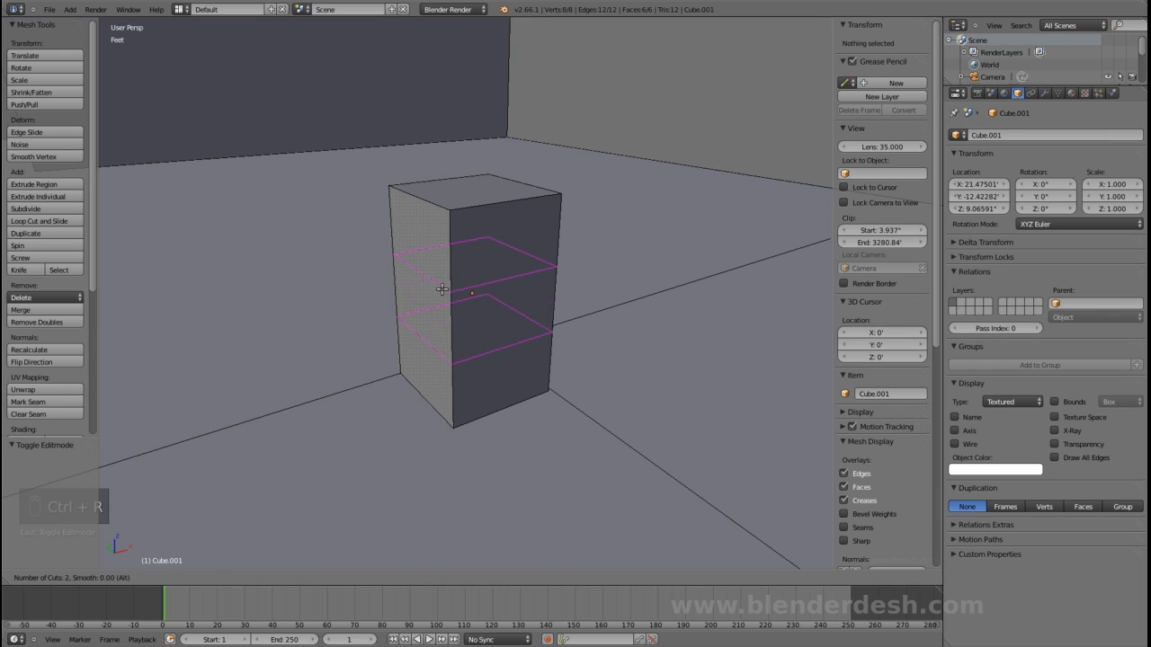
left_click(443, 288)
right_click(442, 287)
left_click_drag(472, 252, 499, 201)
middle_click_drag(498, 201, 597, 249)
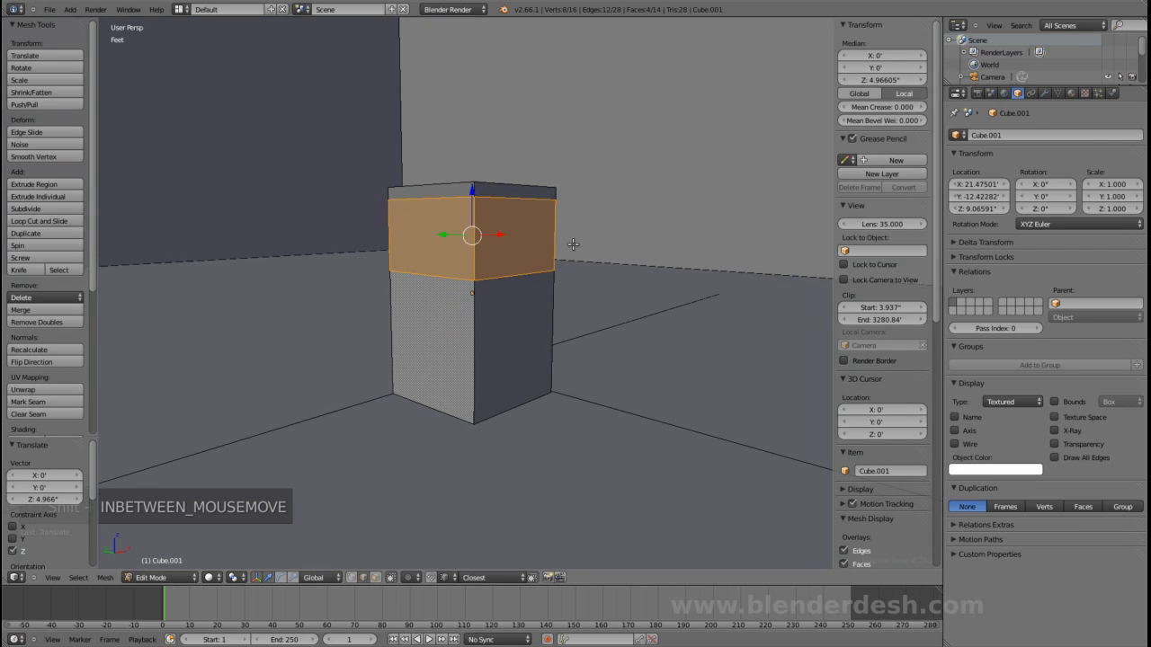
scroll(571, 256, "up", 3)
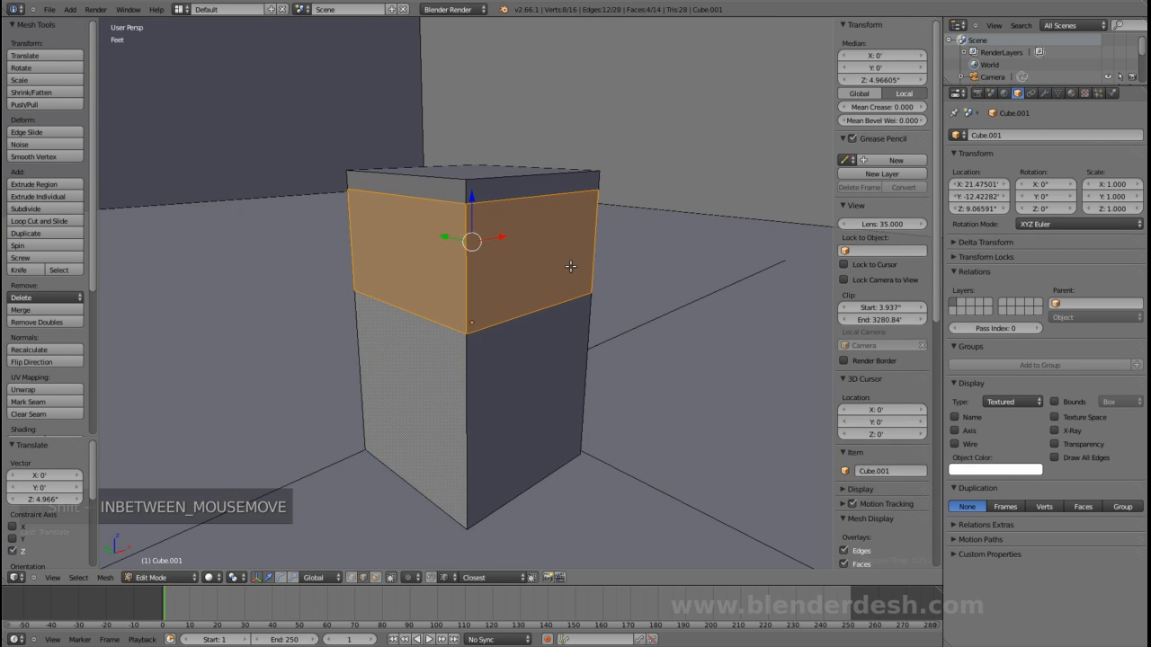
middle_click_drag(570, 266, 565, 280)
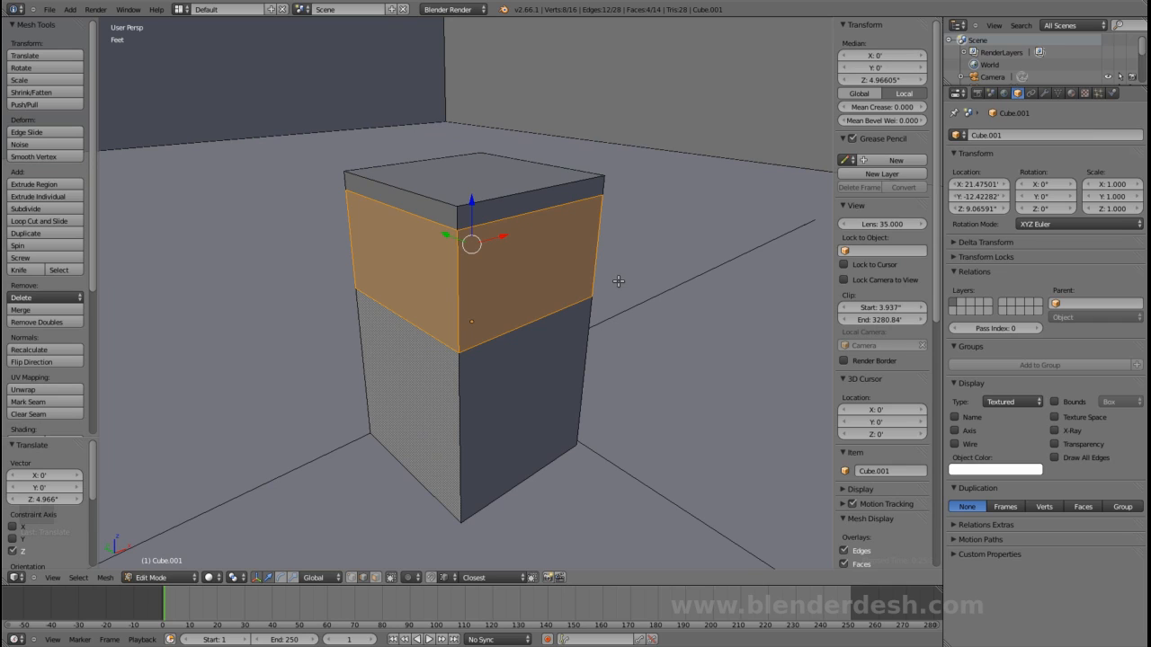
- Extrude the band of faces between the two loops and scale it inward to about 0.9 to form a recessed neck
key("e")
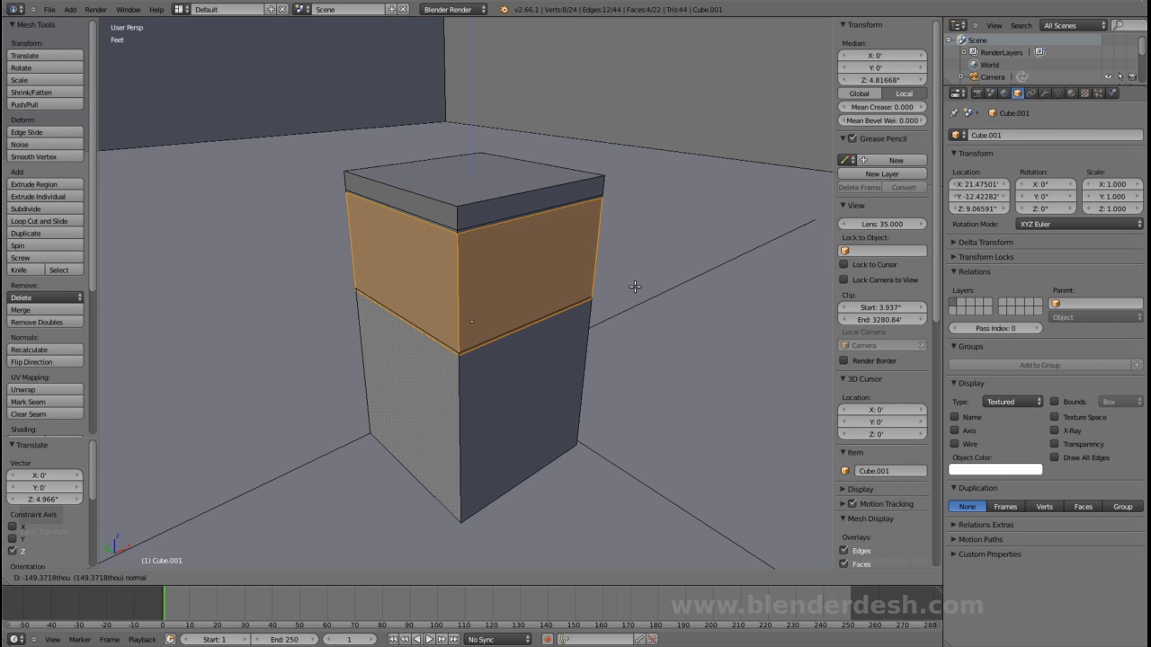
left_click(635, 287)
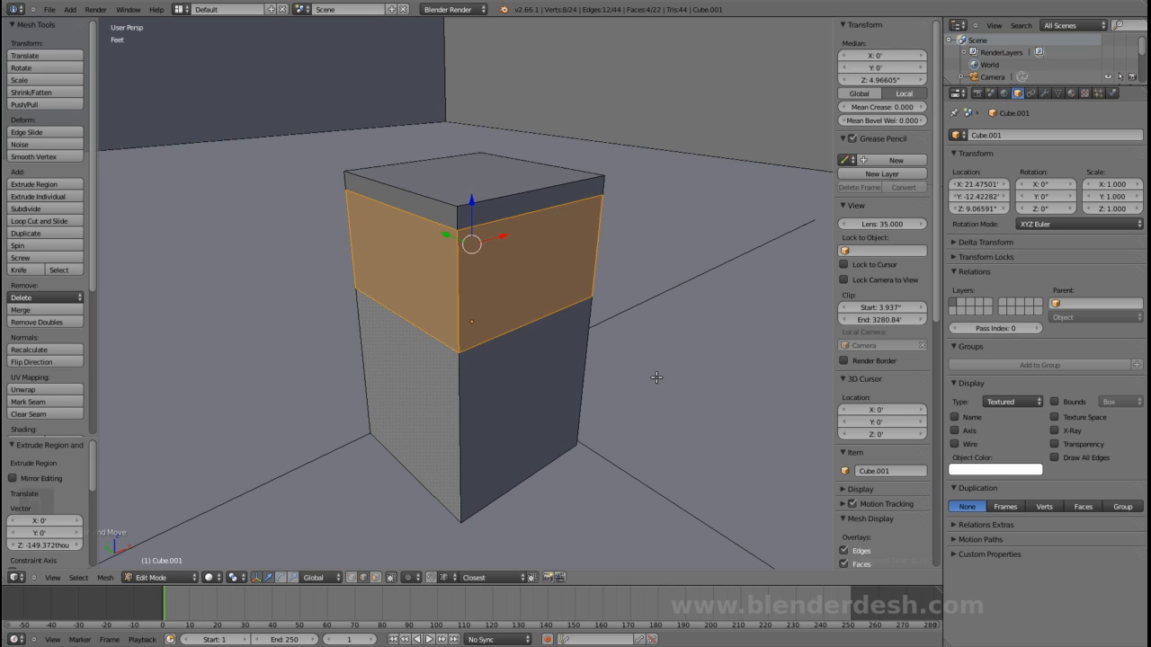
key("s")
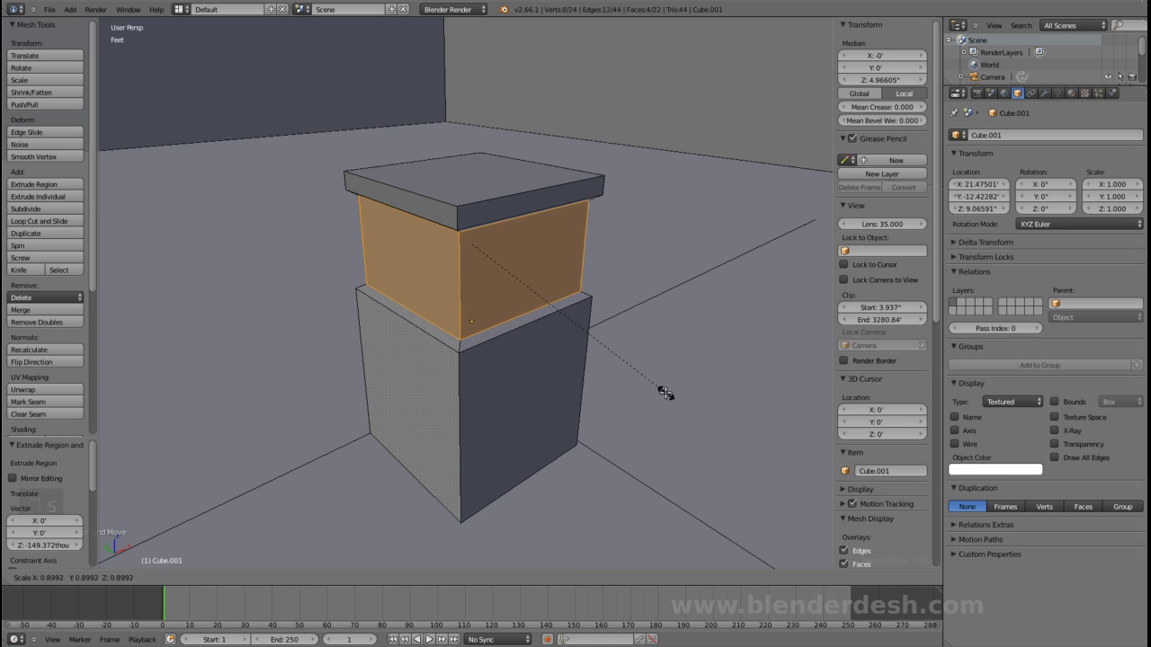
left_click(665, 393)
mouse_move(568, 277)
middle_mouse_down()
mouse_move(767, 257)
mouse_move(609, 267)
mouse_move(545, 290)
mouse_move(537, 258)
mouse_move(593, 260)
mouse_move(569, 265)
middle_mouse_up()
key("Tab")
scroll(539, 258, "down", 3)
scroll(569, 266, "up", 2)
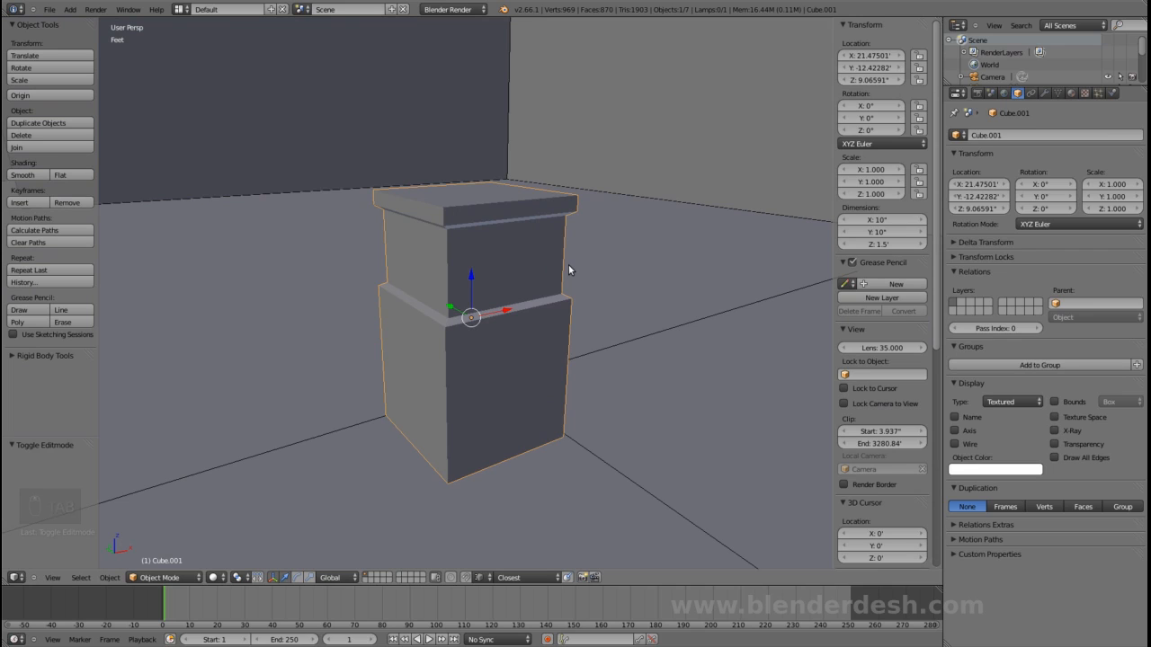
- Save the file and give the path light a Subdivision Surface modifier at level 2
key("ctrl+s")
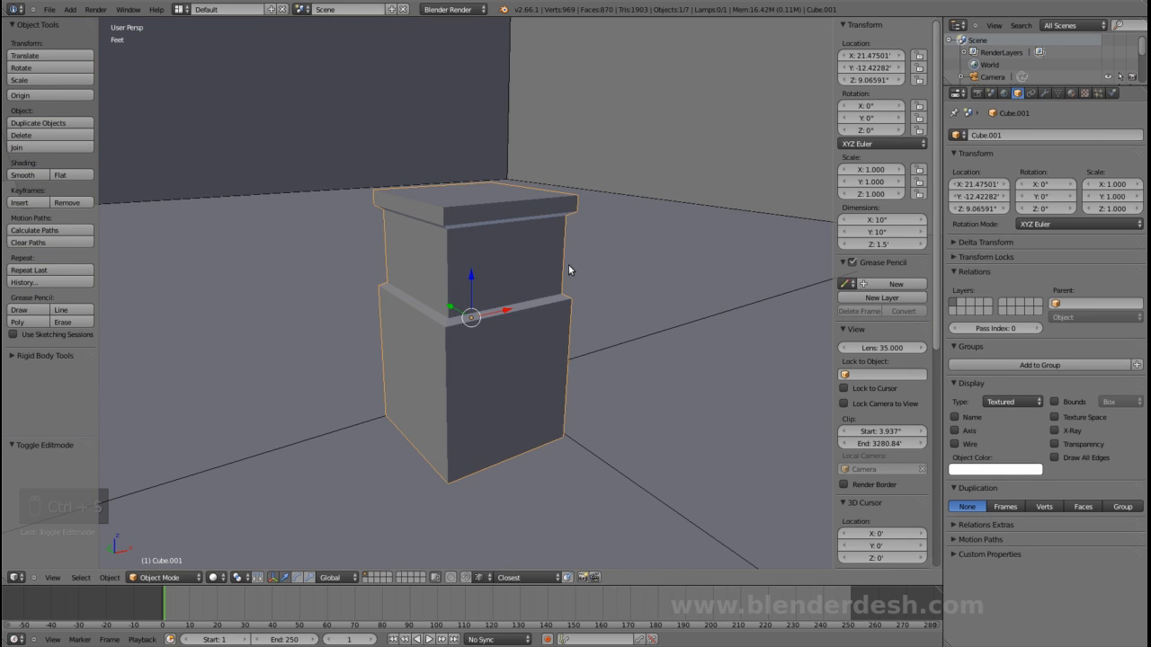
key("Tab")
key("Tab")
key("Tab")
key("Tab")
key("ctrl+2")
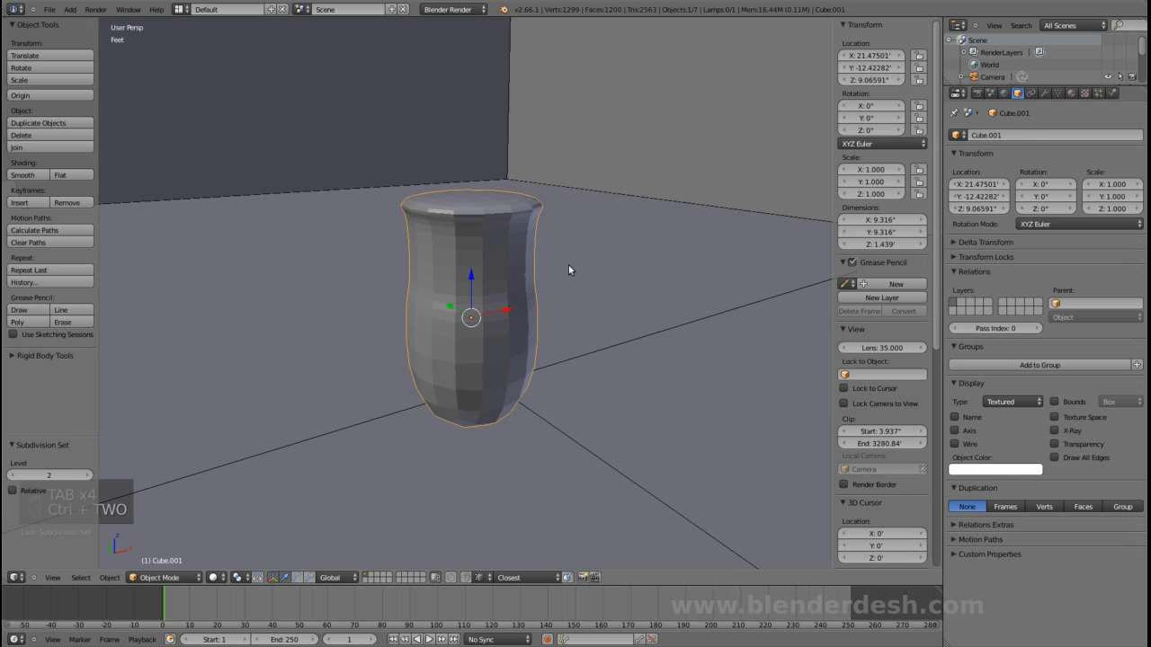
left_click(1044, 93)
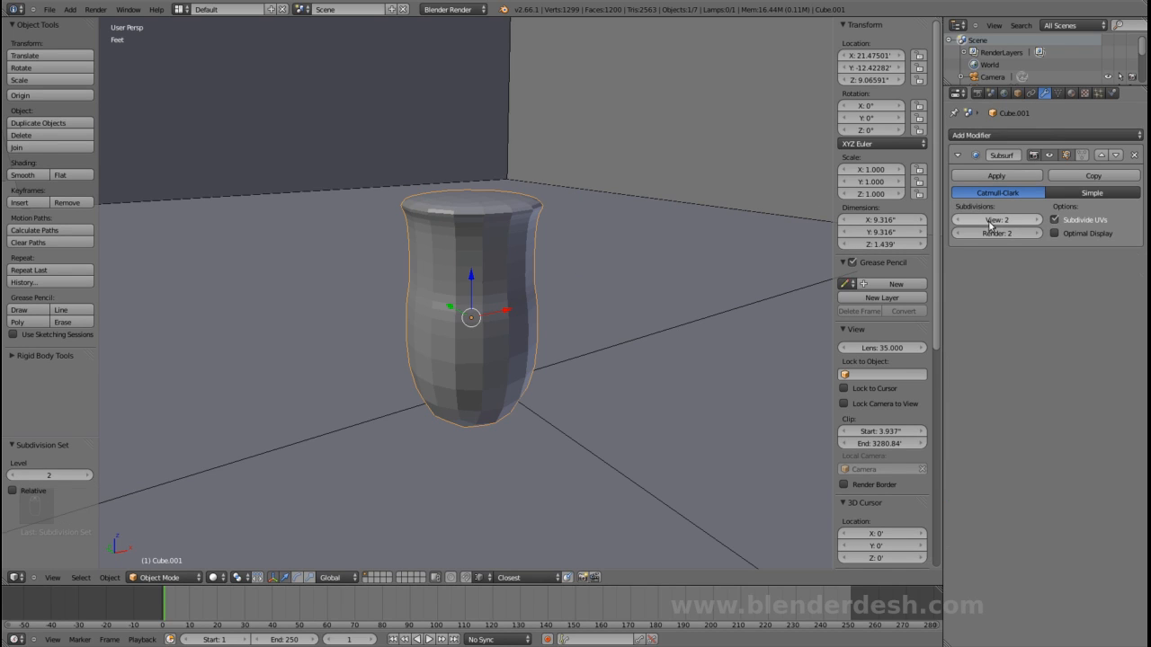
key("Tab")
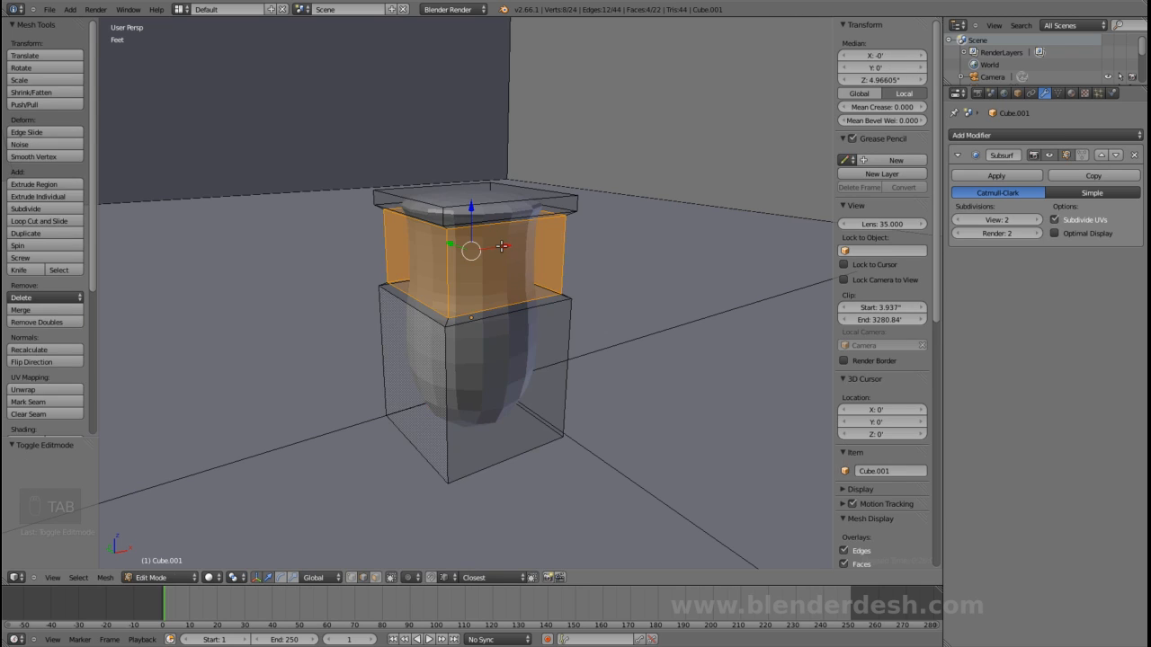
key("Tab")
mouse_move(611, 253)
middle_mouse_down()
mouse_move(583, 278)
mouse_move(552, 263)
mouse_move(606, 261)
middle_mouse_up()
scroll(540, 287, "up", 2)
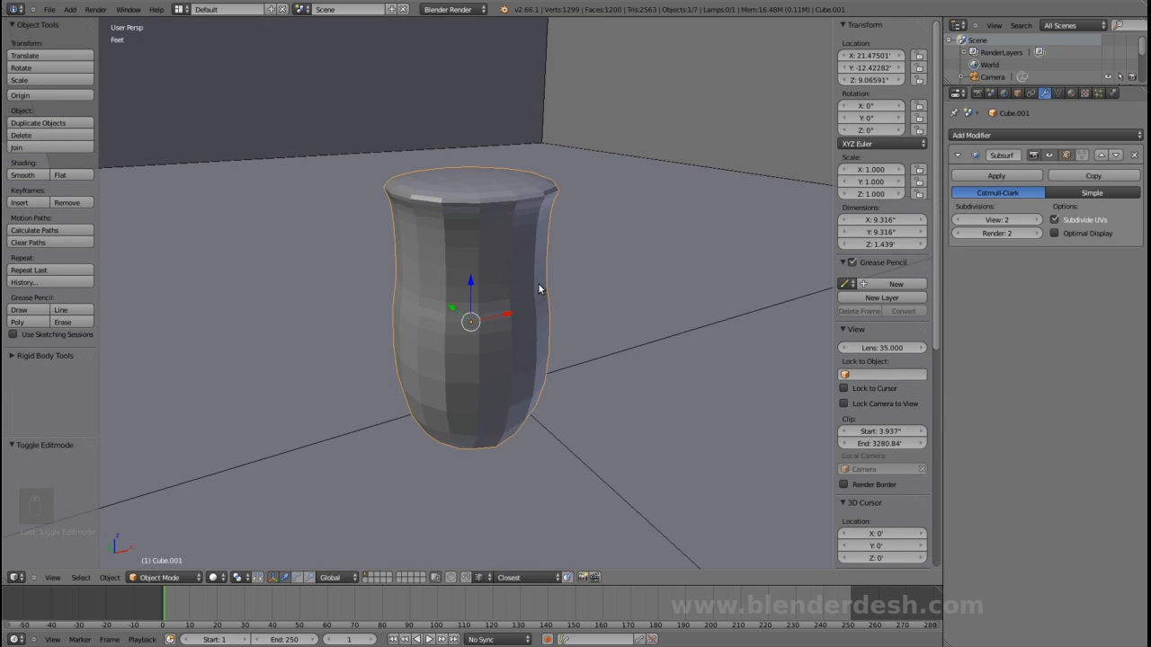
- Cut two vertical edge loops through the path light and scale them apart along X by about 2.8
key("Tab")
middle_click_drag(539, 289, 484, 229)
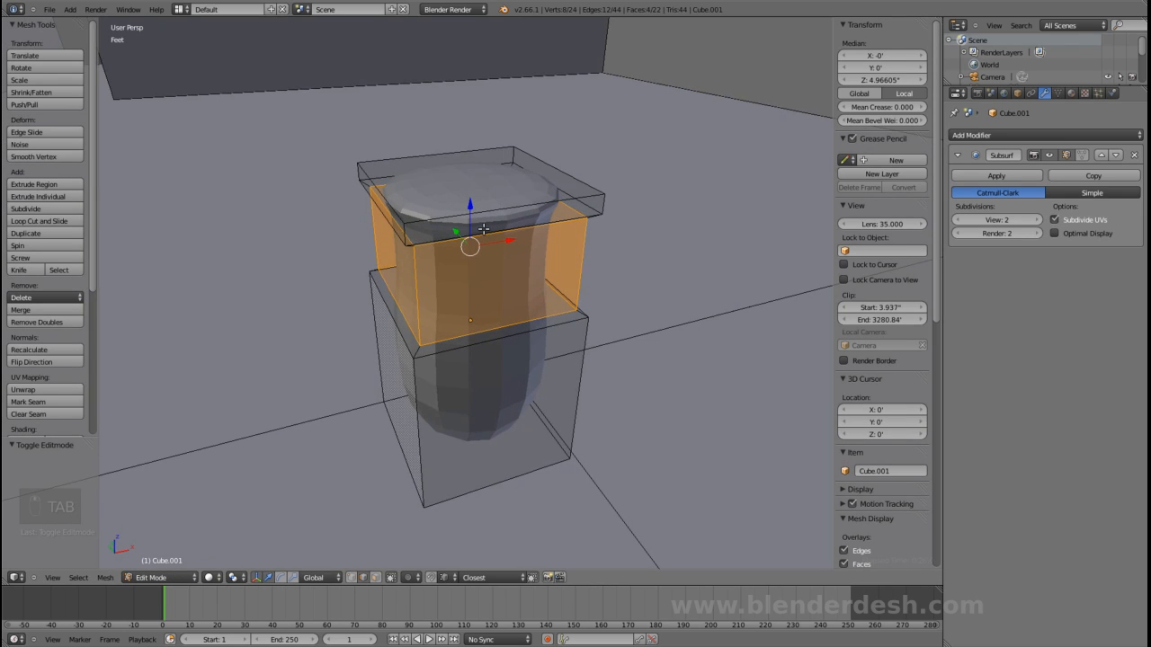
key("ctrl+r")
scroll(490, 234, "up", 1)
left_click(504, 261)
right_click(503, 260)
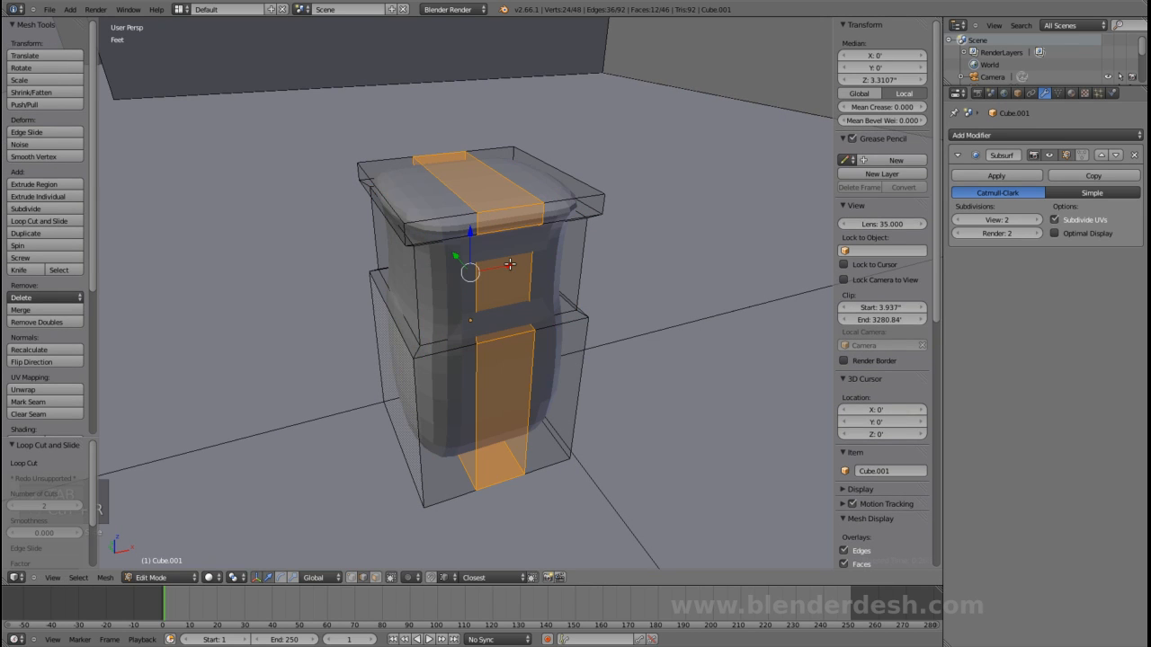
key("s")
key("x")
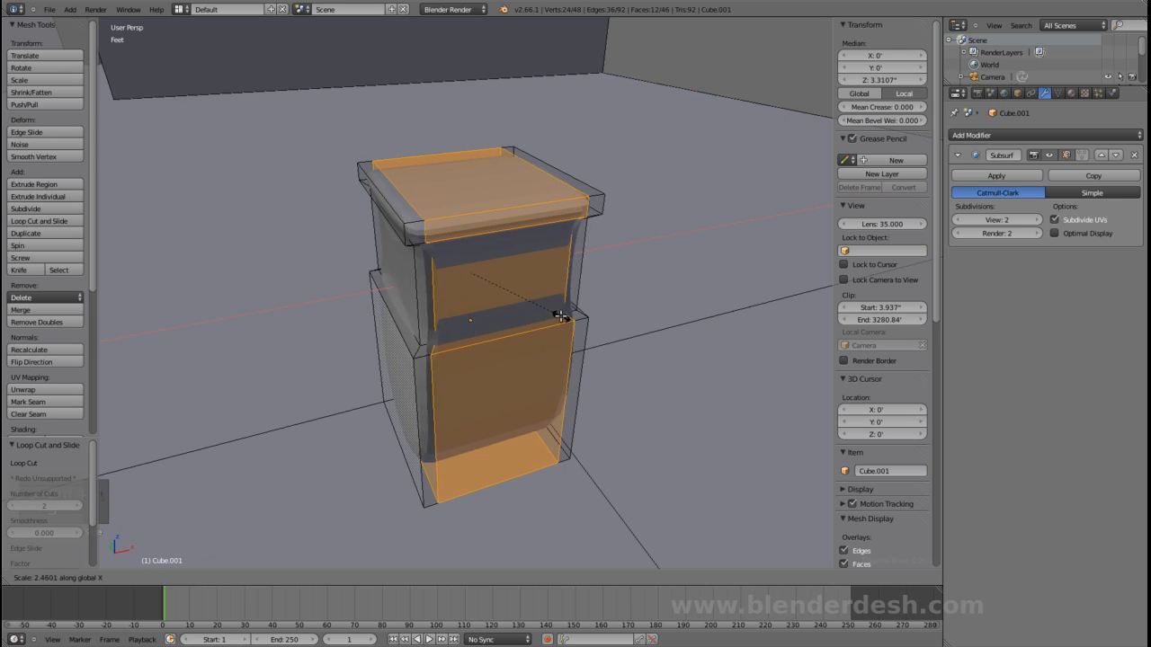
left_click(568, 331)
- Cut two more vertical loops across the other direction and scale them apart along Y by about 2.82
middle_click_drag(519, 261, 606, 274)
key("ctrl+r")
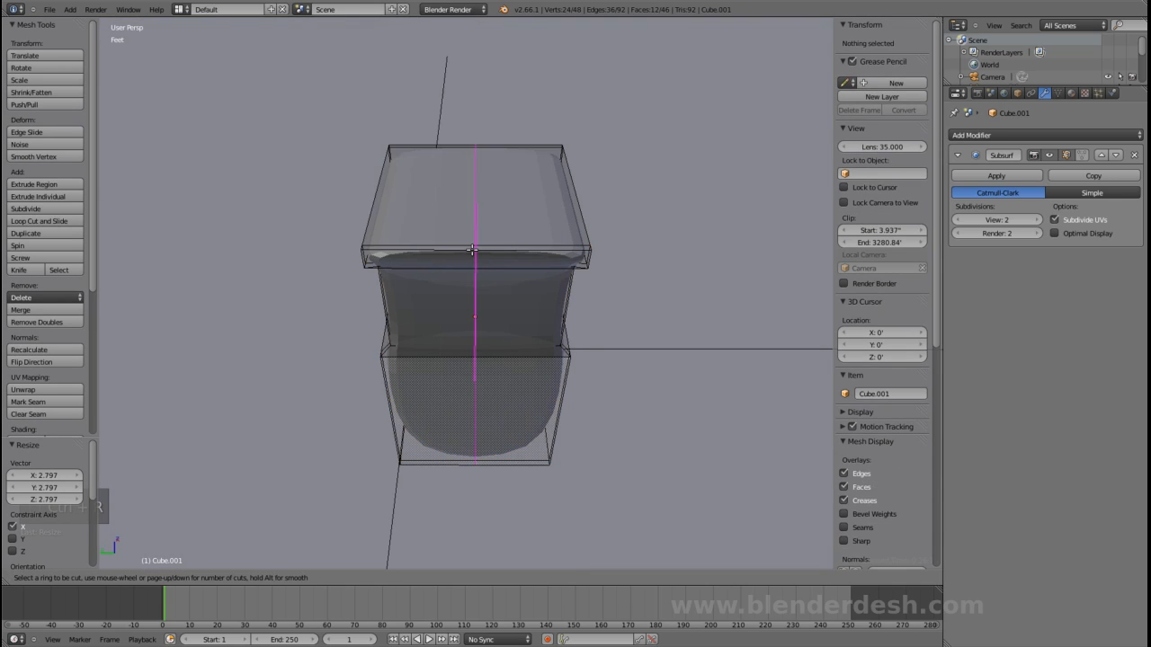
scroll(482, 259, "up", 1)
left_click(483, 266)
right_click(484, 265)
key("s")
key("y")
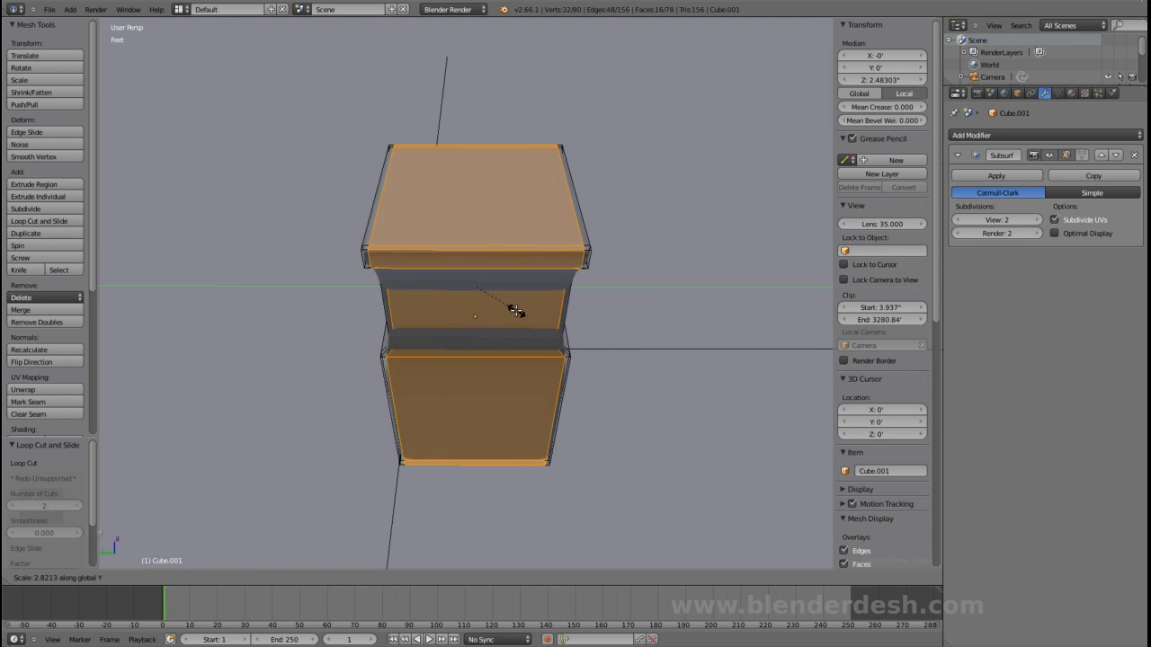
left_click(513, 306)
- Add horizontal support loops at the upper and lower edges of the path light's base section
middle_click_drag(518, 290, 456, 237)
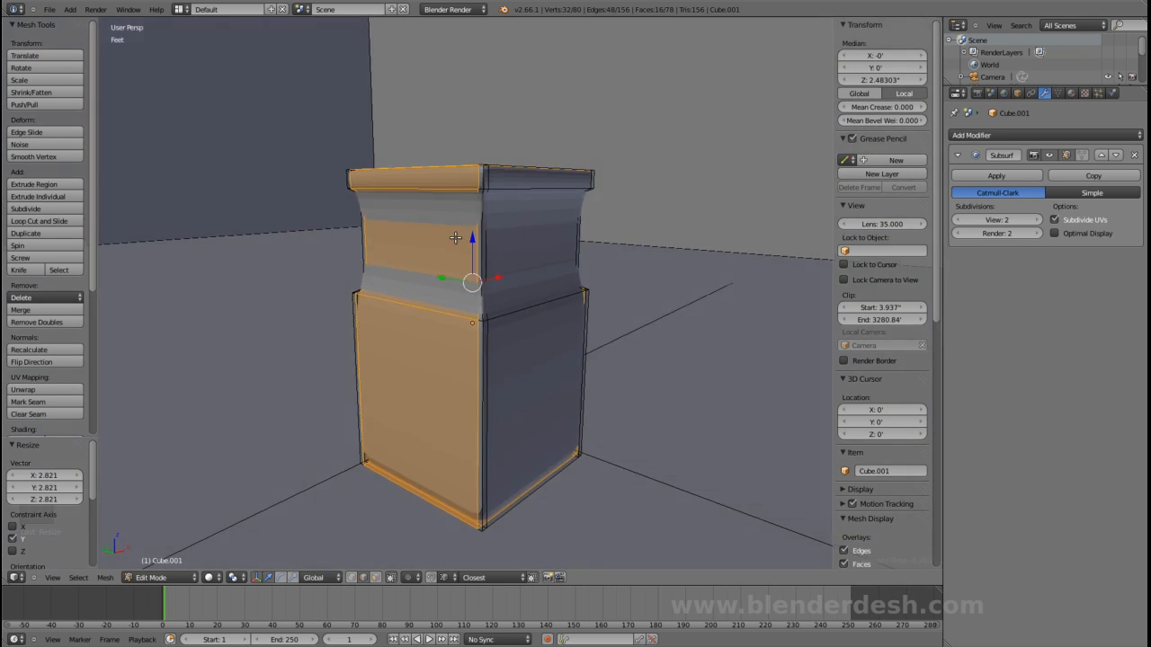
key("ctrl+r")
left_click(491, 378)
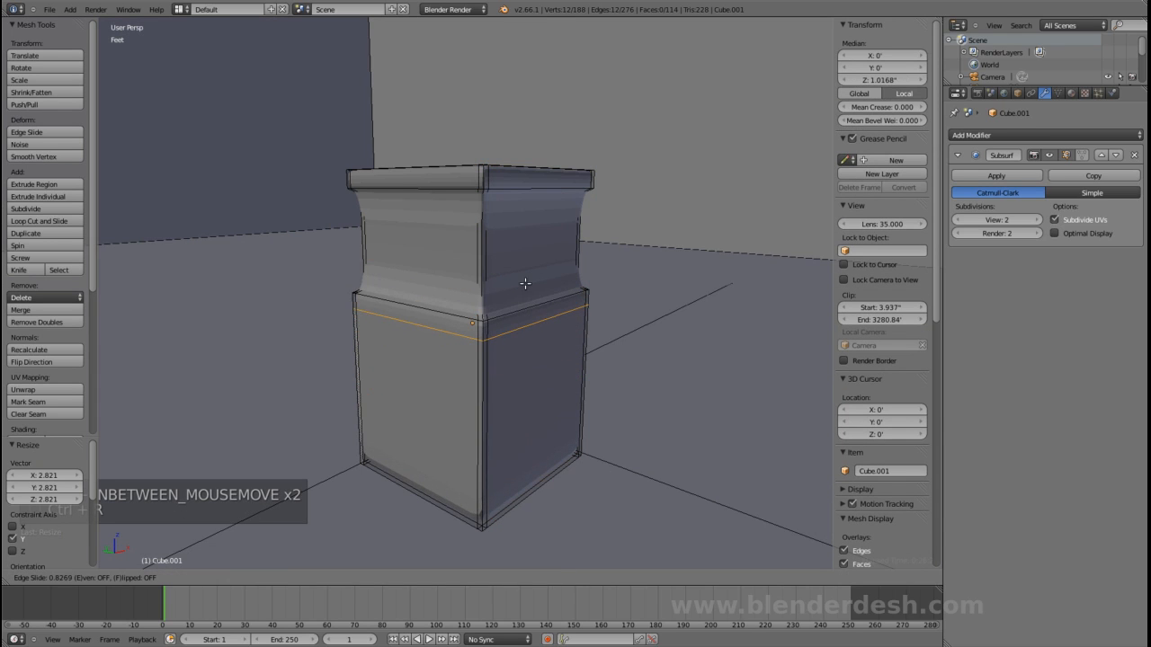
left_click(530, 279)
middle_click_drag(493, 356, 476, 324)
key("a")
key("ctrl+r")
left_click(461, 355)
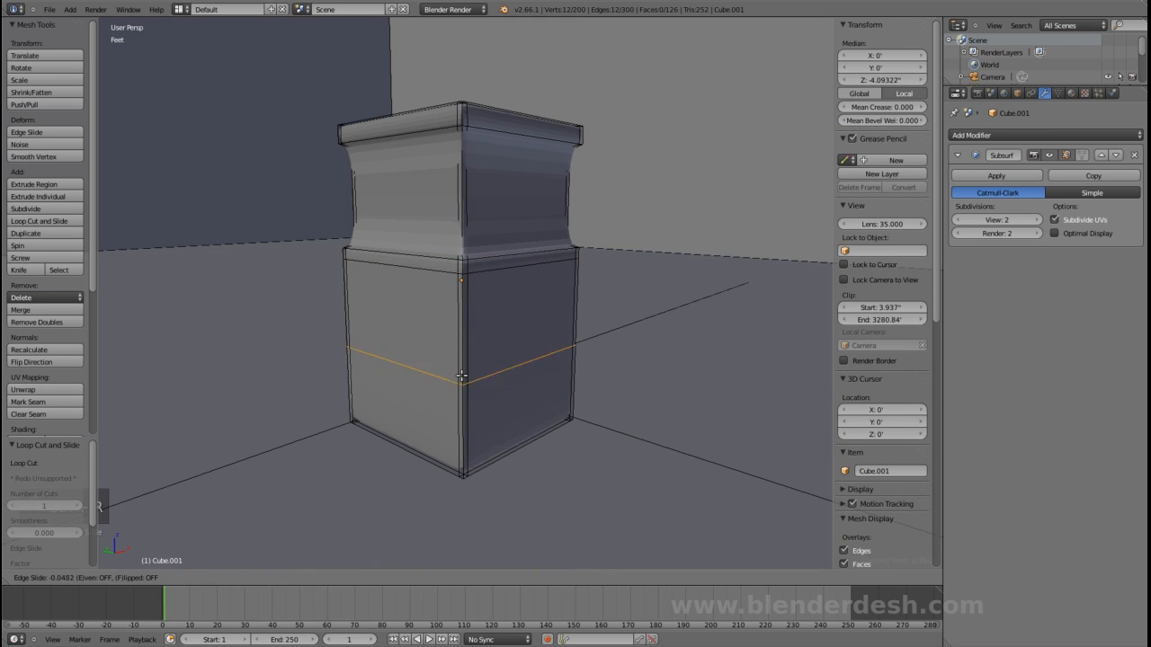
left_click(488, 458)
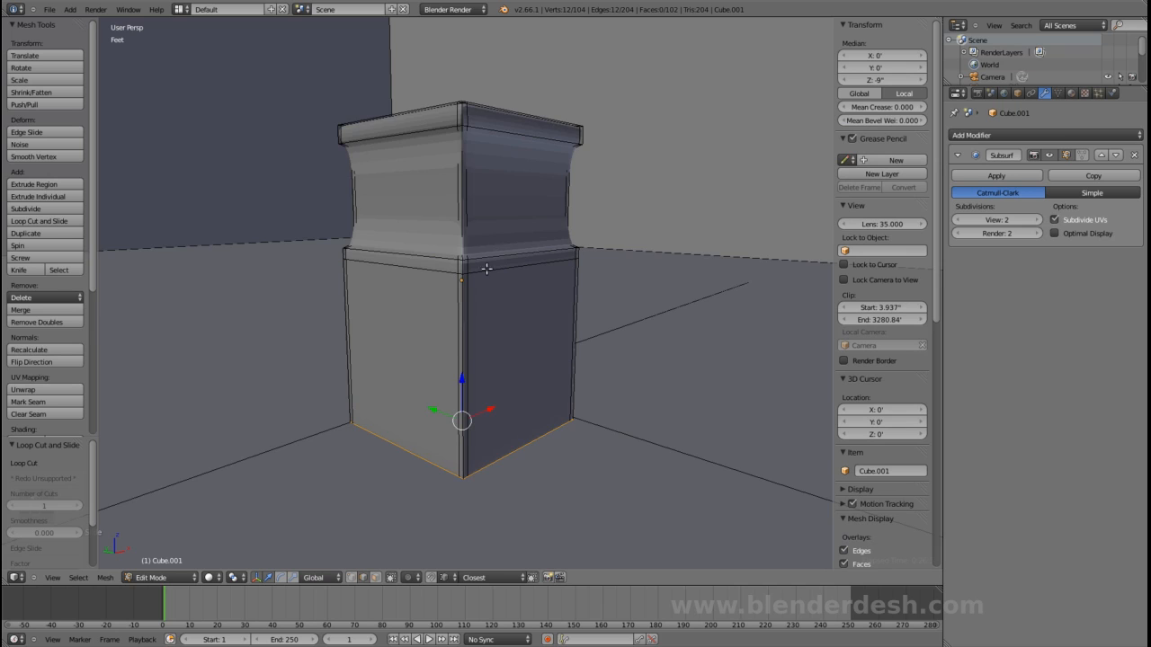
- Add horizontal support loops at the upper and lower edges of the recessed neck and leave edit mode
middle_click_drag(489, 269, 478, 334)
key("ctrl+r")
left_click(479, 296)
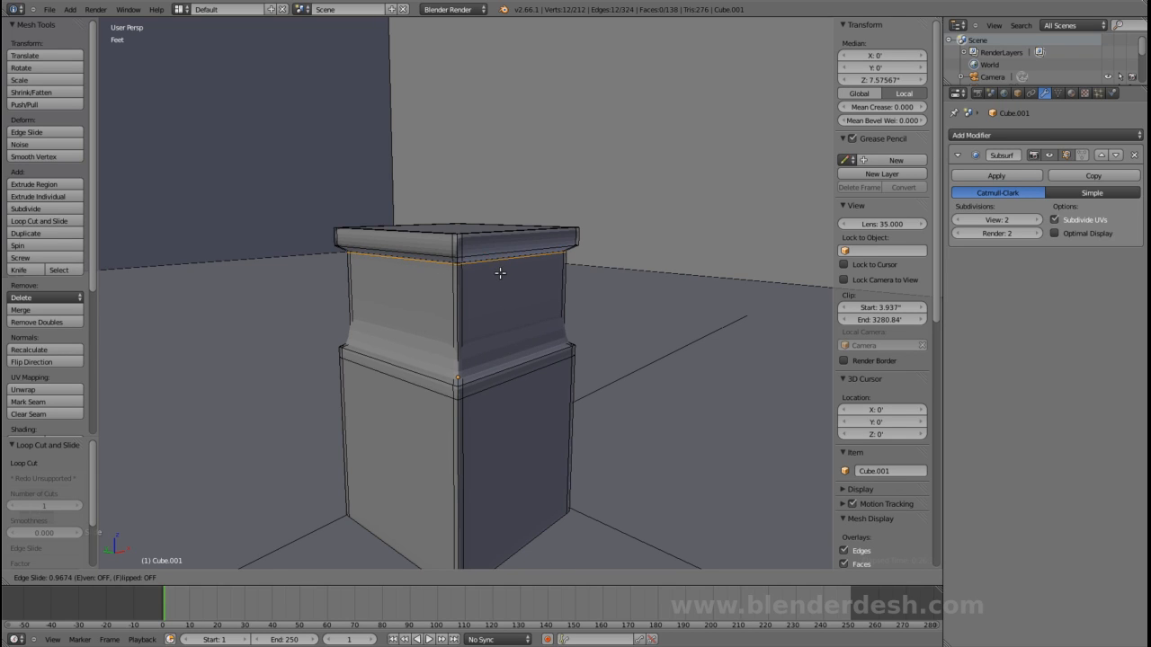
left_click(489, 288)
key("ctrl+r")
left_click(472, 304)
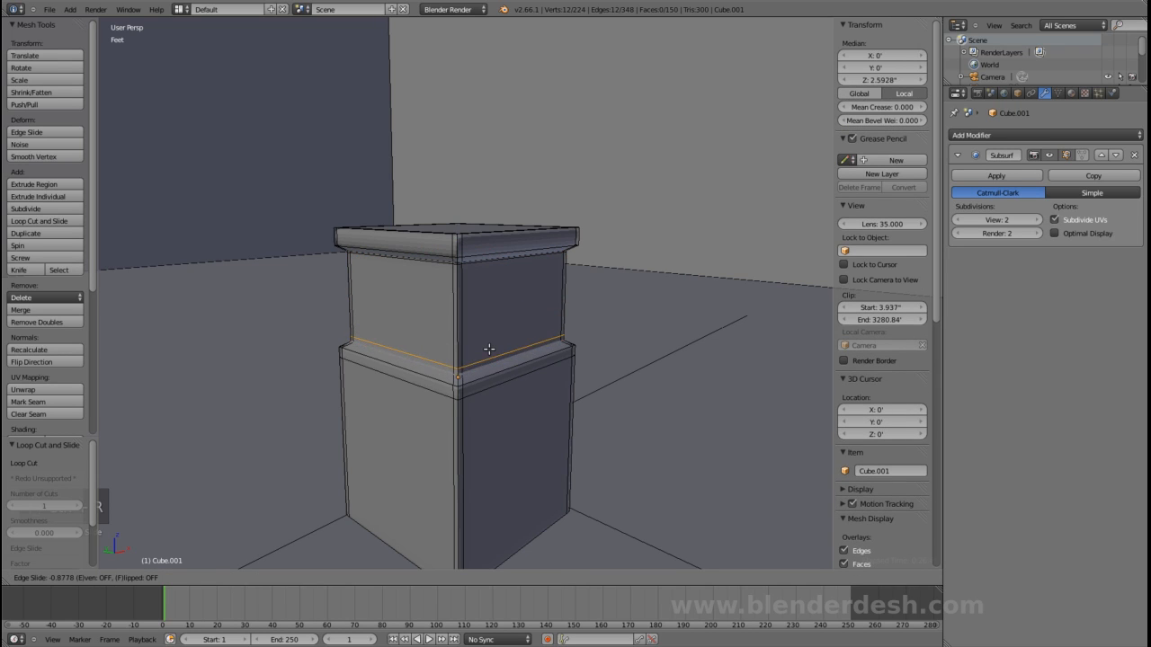
left_click(483, 352)
middle_click_drag(490, 324, 485, 253)
scroll(464, 286, "up", 2)
key("Tab")
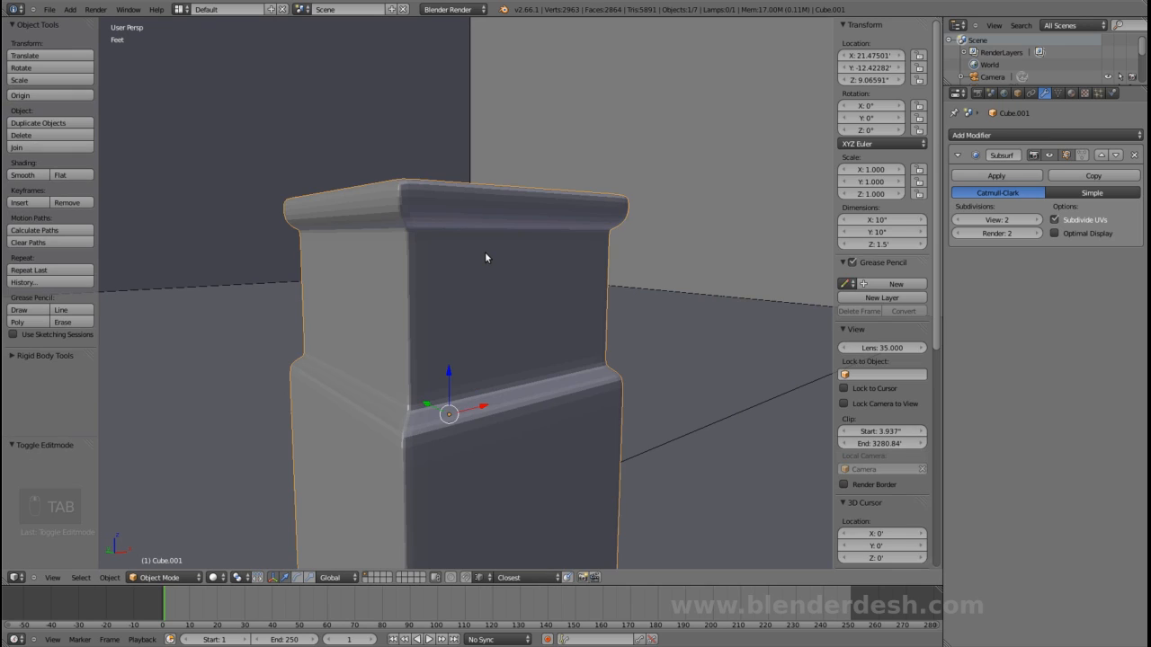
- Save the file over its existing version
scroll(484, 252, "down", 4)
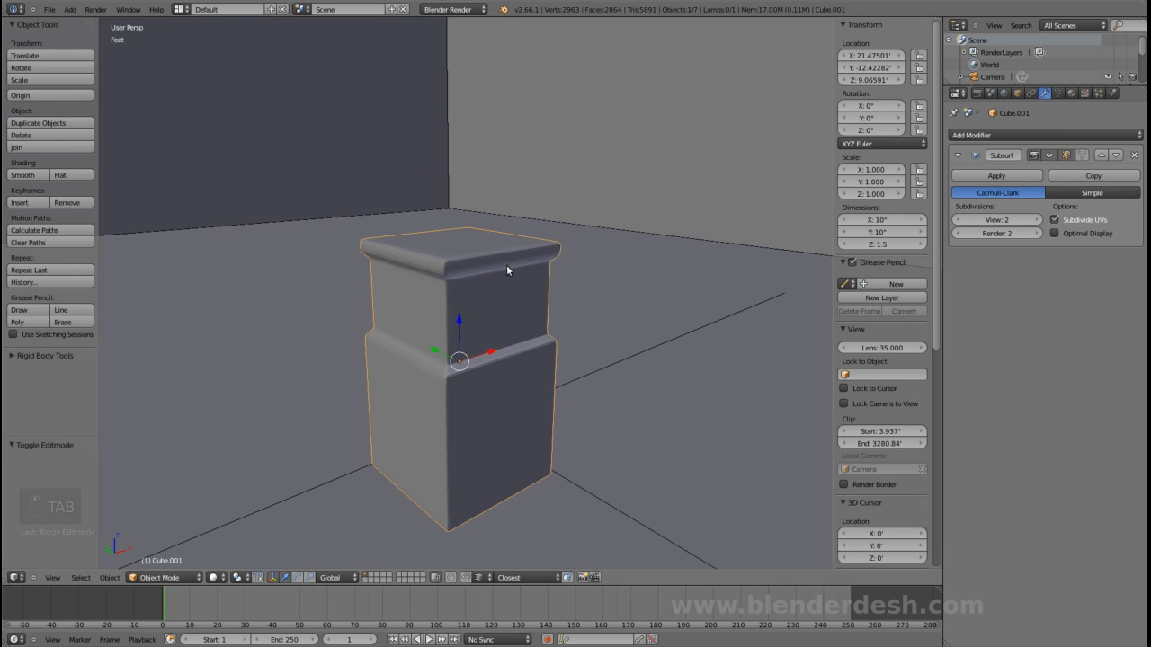
key("ctrl+s")
left_click(506, 264)
key("ctrl+s")
left_click(506, 264)
- Apply smooth shading to the path light and deselect it
mouse_move(506, 265)
middle_mouse_down()
mouse_move(493, 272)
mouse_move(488, 255)
mouse_move(501, 239)
mouse_move(555, 262)
mouse_move(497, 271)
middle_mouse_up()
scroll(498, 271, "up", 3)
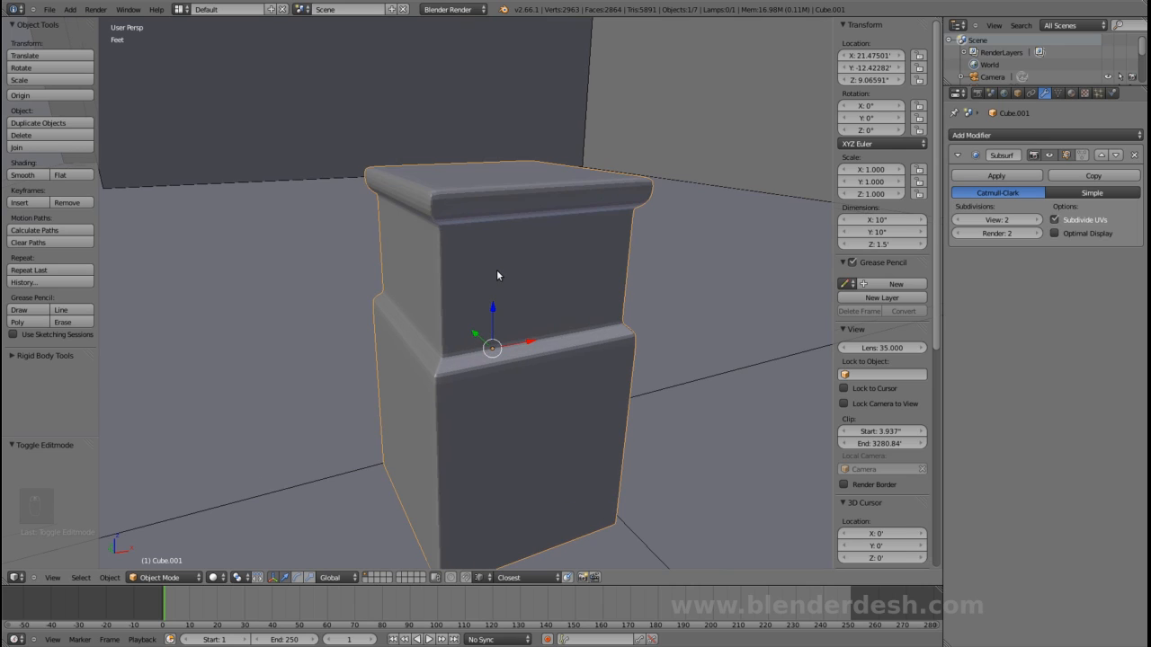
left_click(25, 175)
key("a")
scroll(413, 279, "down", 4)
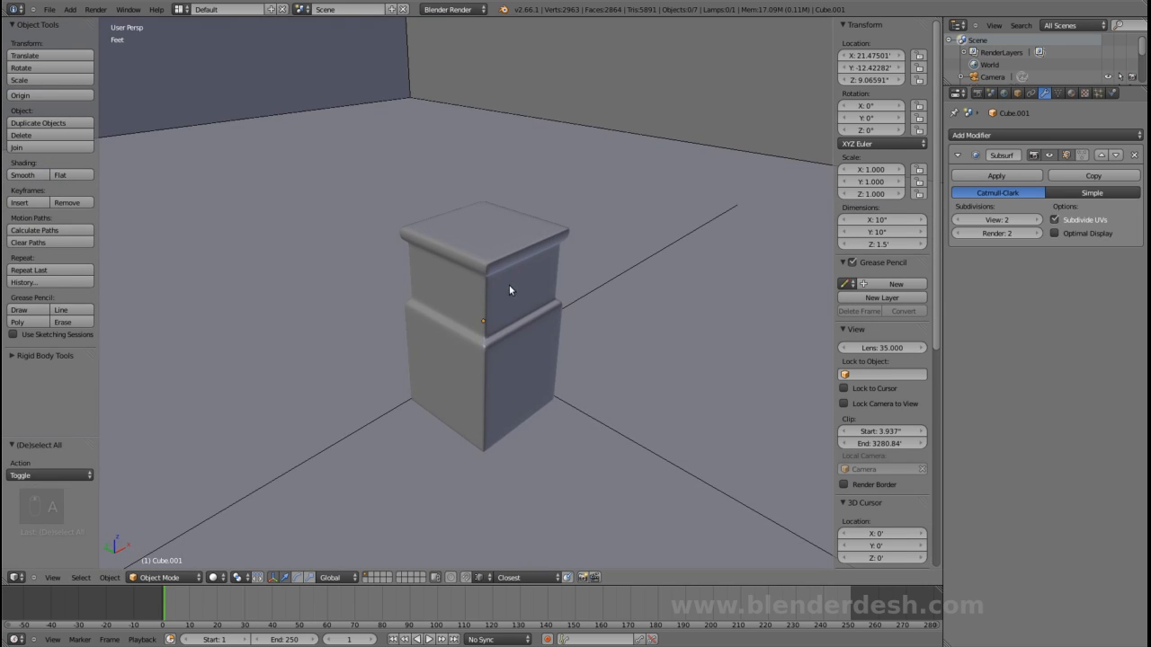
- Add horizontal support loops near the lower and upper edges of the path light's cap and leave edit mode
scroll(509, 290, "up", 6)
key("Tab")
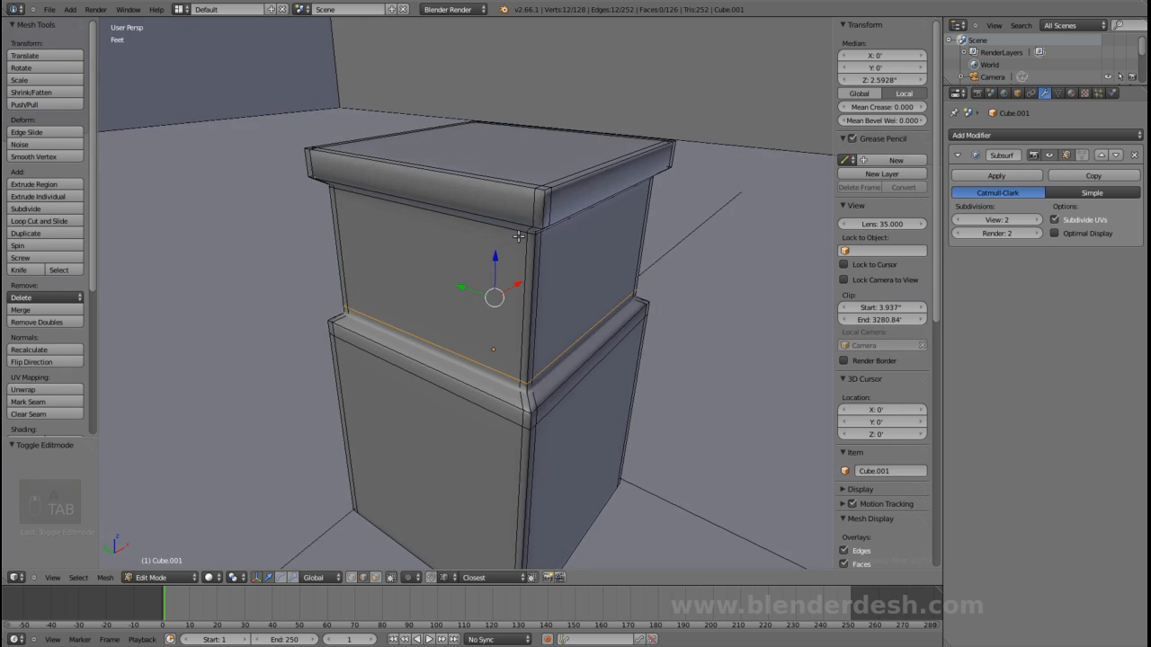
middle_click_drag(519, 235, 572, 288)
key("ctrl+r")
left_click(621, 285)
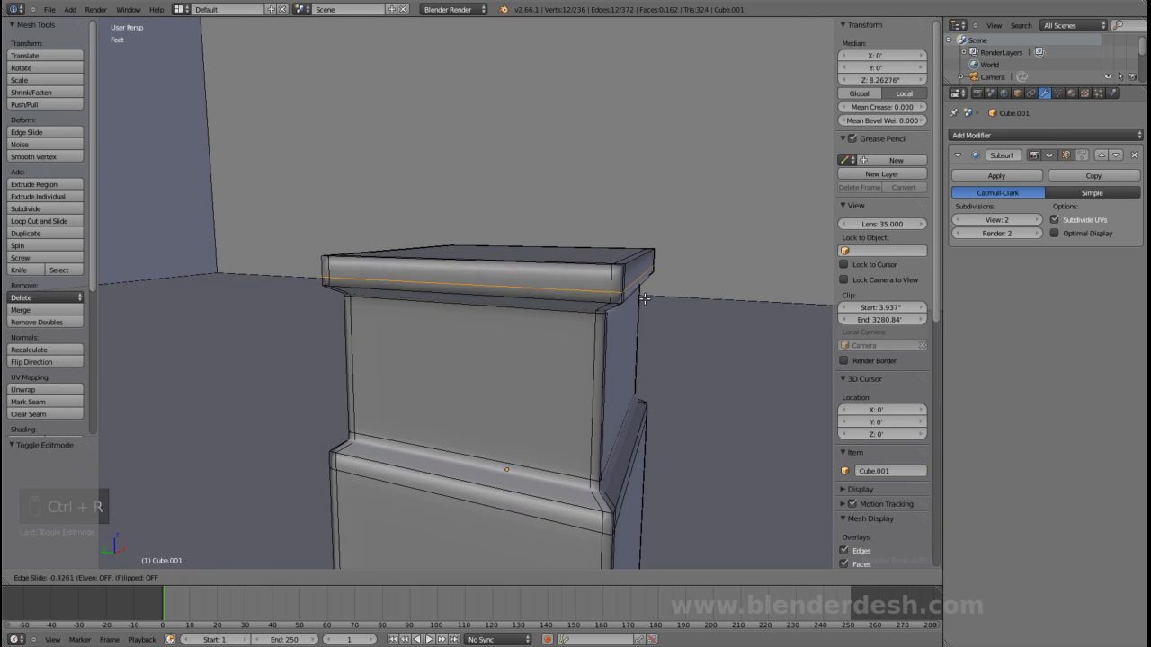
left_click(629, 283)
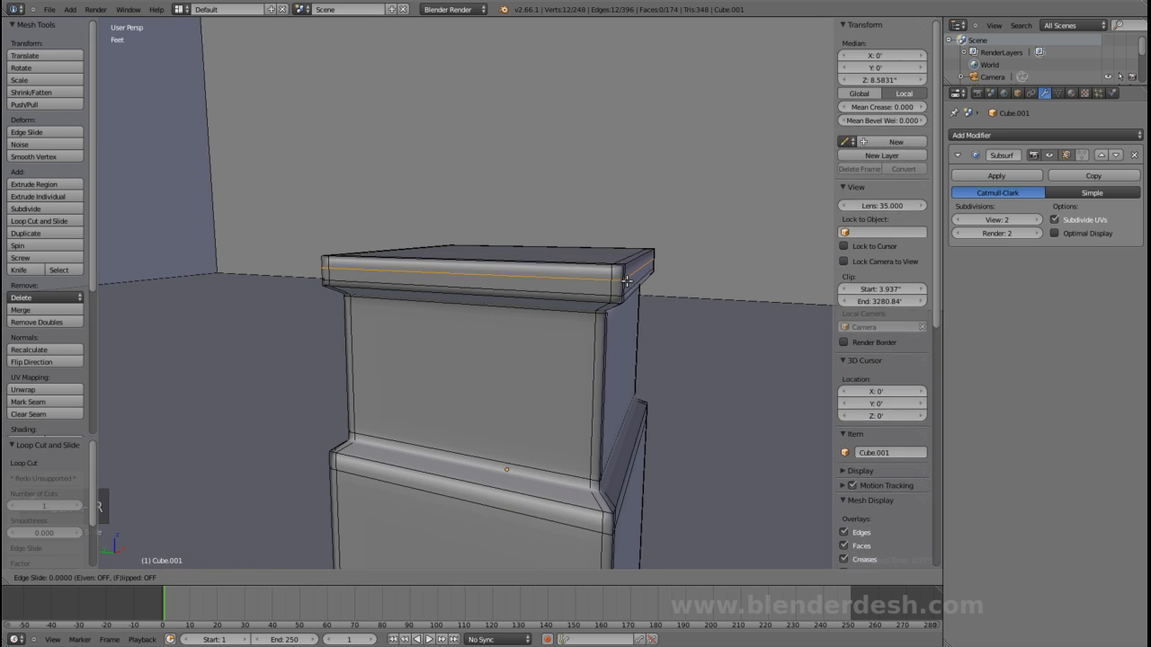
key("Tab")
scroll(637, 274, "down", 2)
scroll(627, 370, "down", 2)
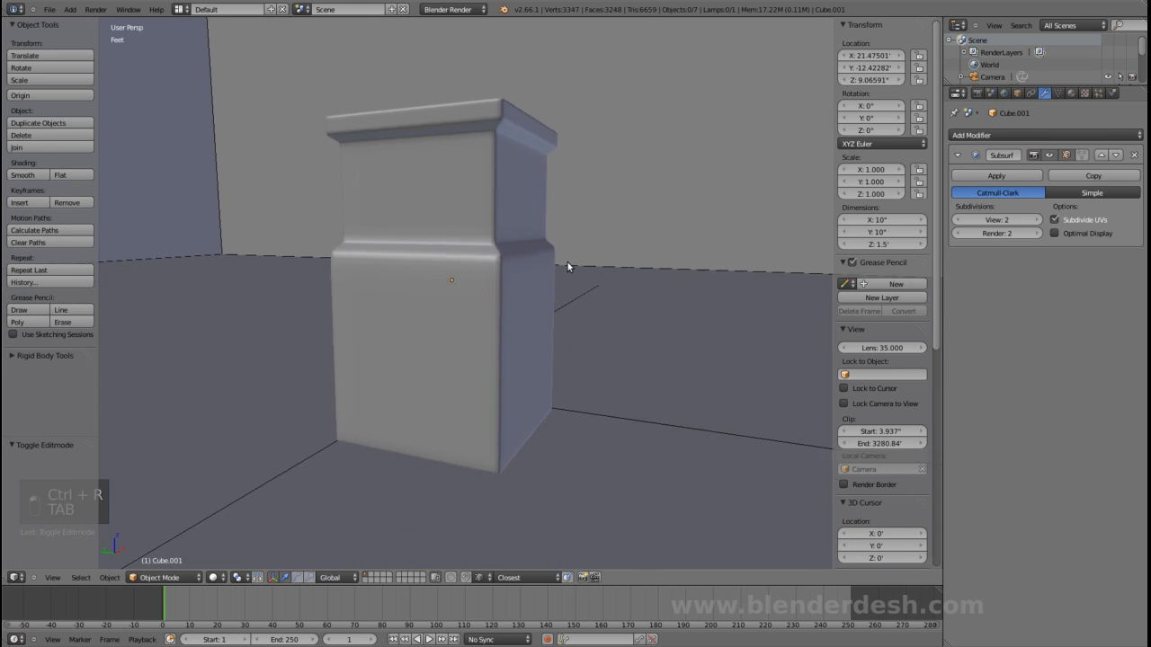
key("Tab")
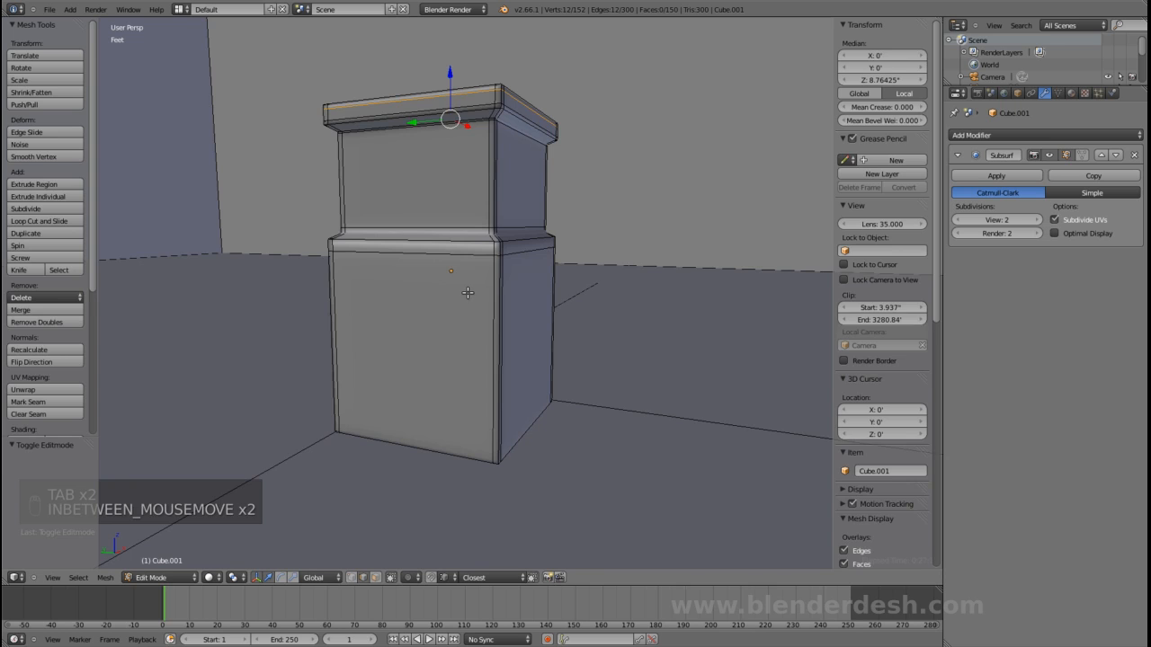
key("Tab")
scroll(467, 292, "down", 5)
key("a")
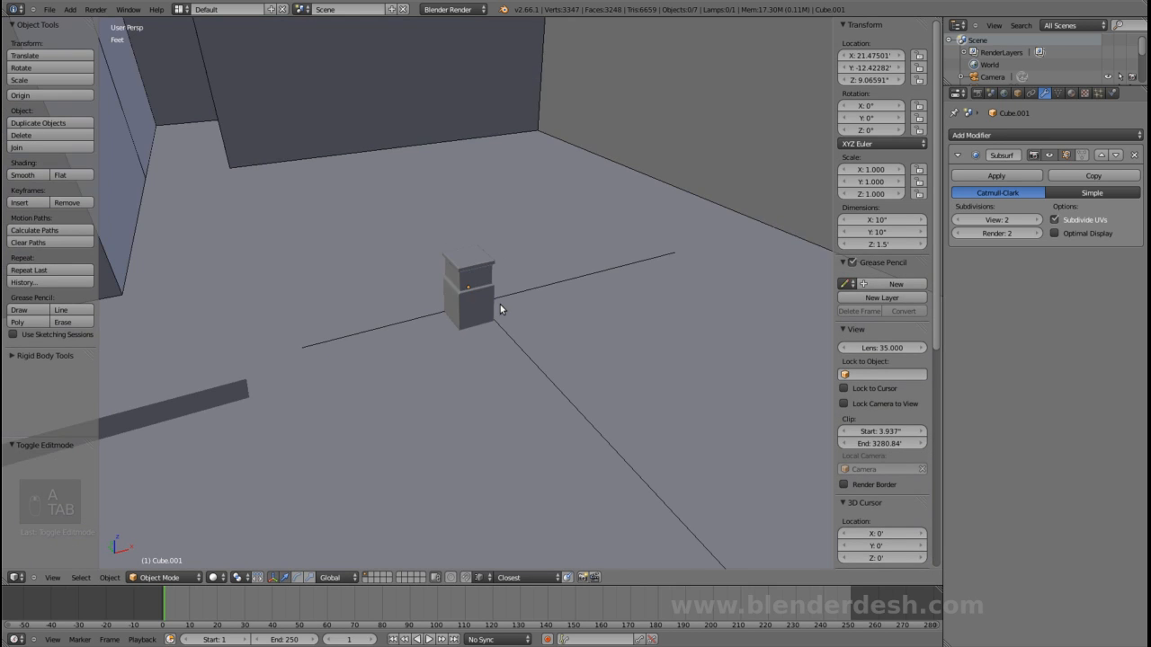
- Save the file over its existing version
scroll(539, 303, "down", 3)
middle_click_drag(572, 300, 396, 298)
scroll(536, 296, "up", 2)
key("ctrl+s")
left_click(530, 304)
- Add an Array modifier to the path light and set its count to 3
scroll(526, 307, "down", 3)
middle_click_drag(468, 313, 445, 289, "shift")
scroll(386, 302, "down", 2)
scroll(436, 306, "up", 5)
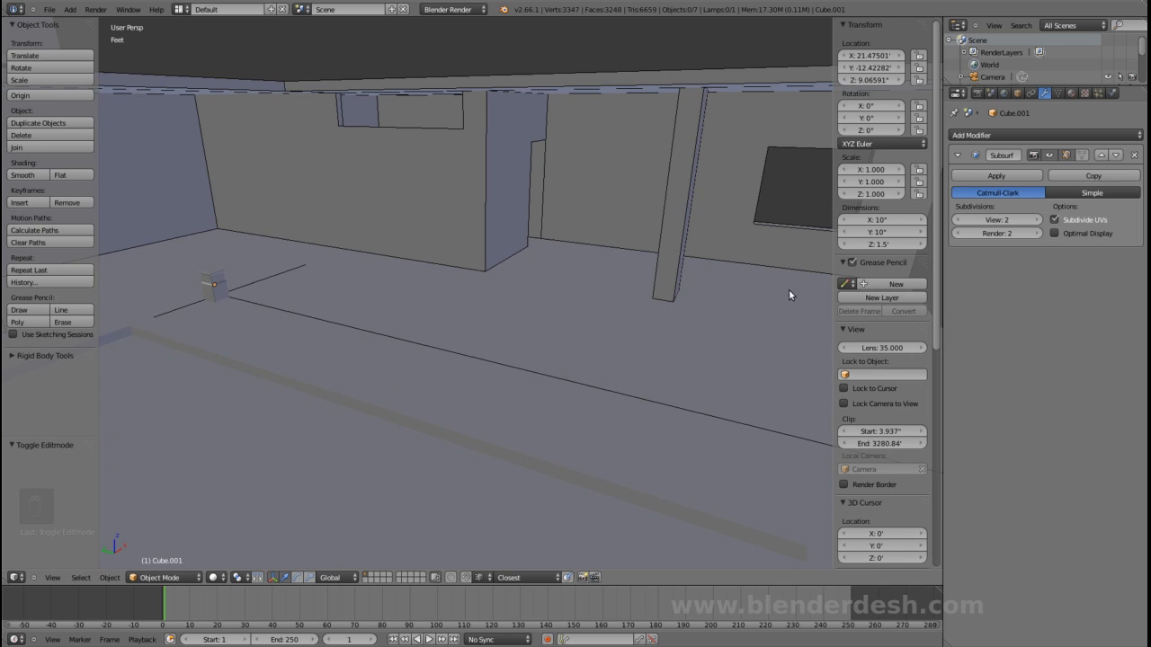
left_click(996, 135)
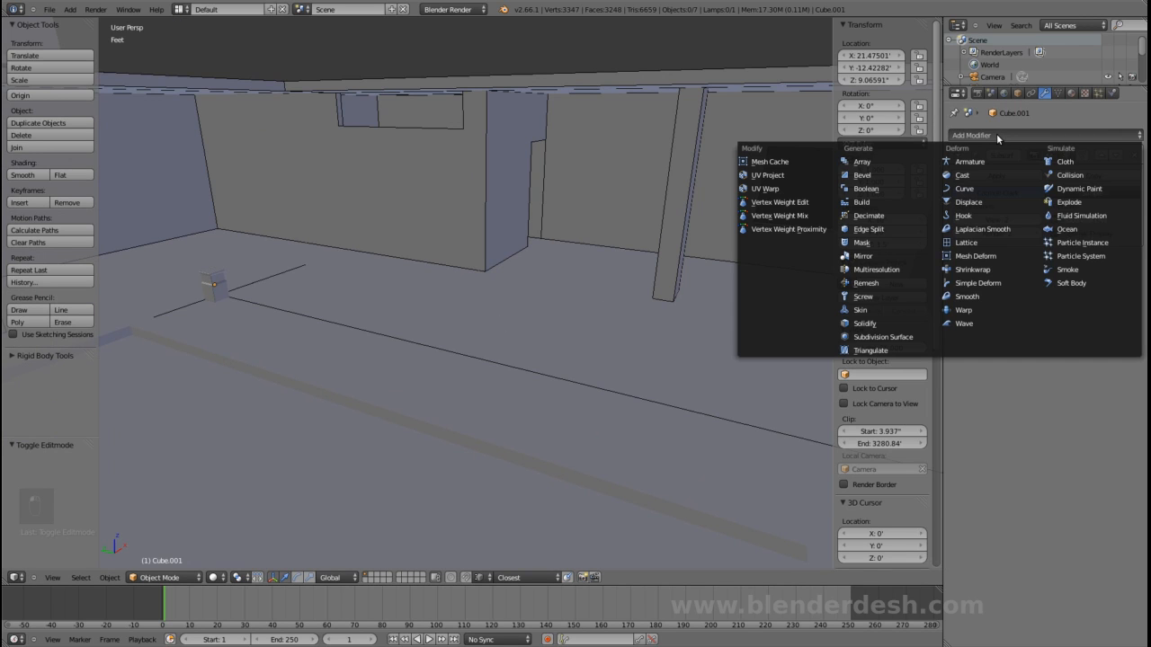
left_click(862, 162)
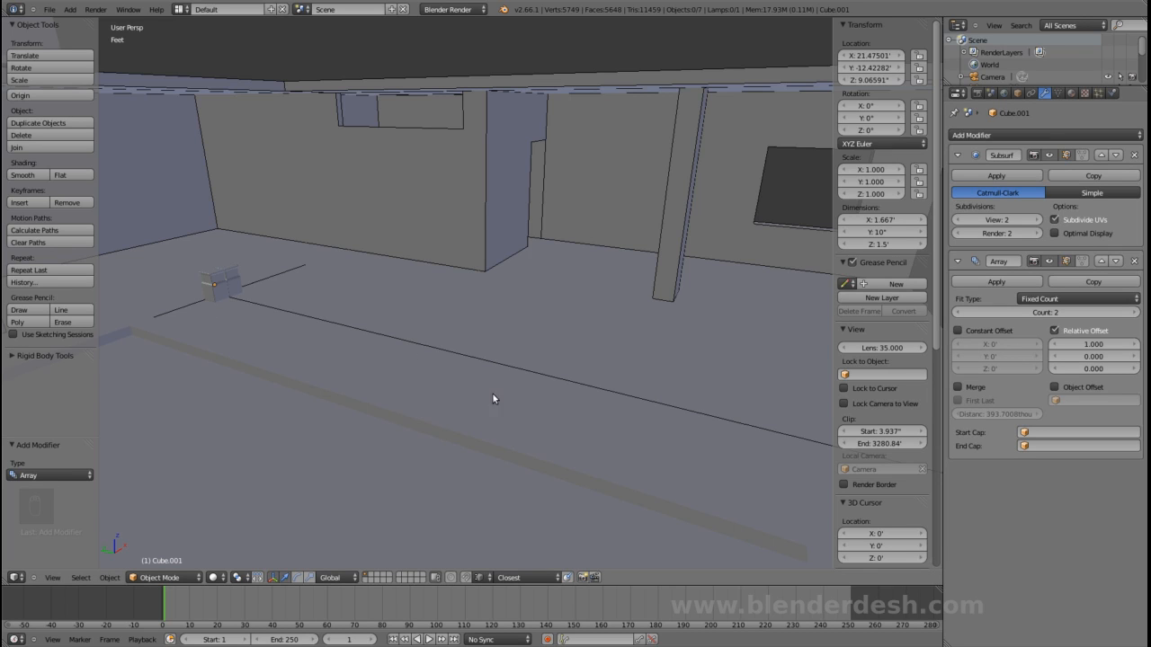
left_click(1134, 313)
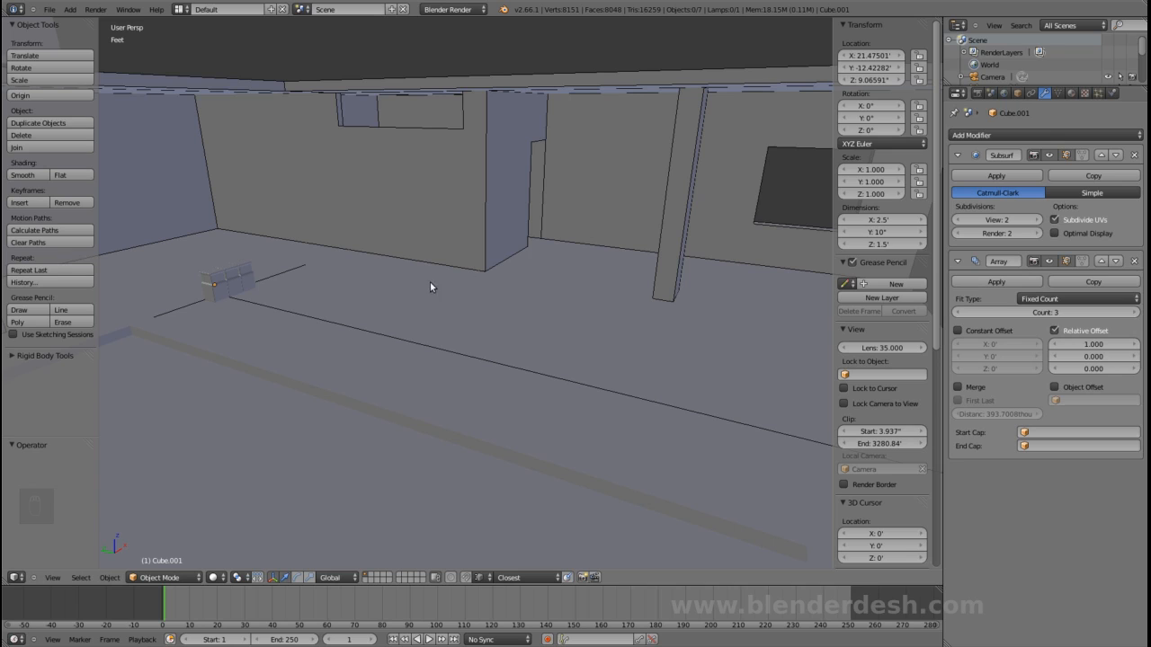
- Set the array's relative offset to 0 on X and -1 on Y
left_click(1074, 344)
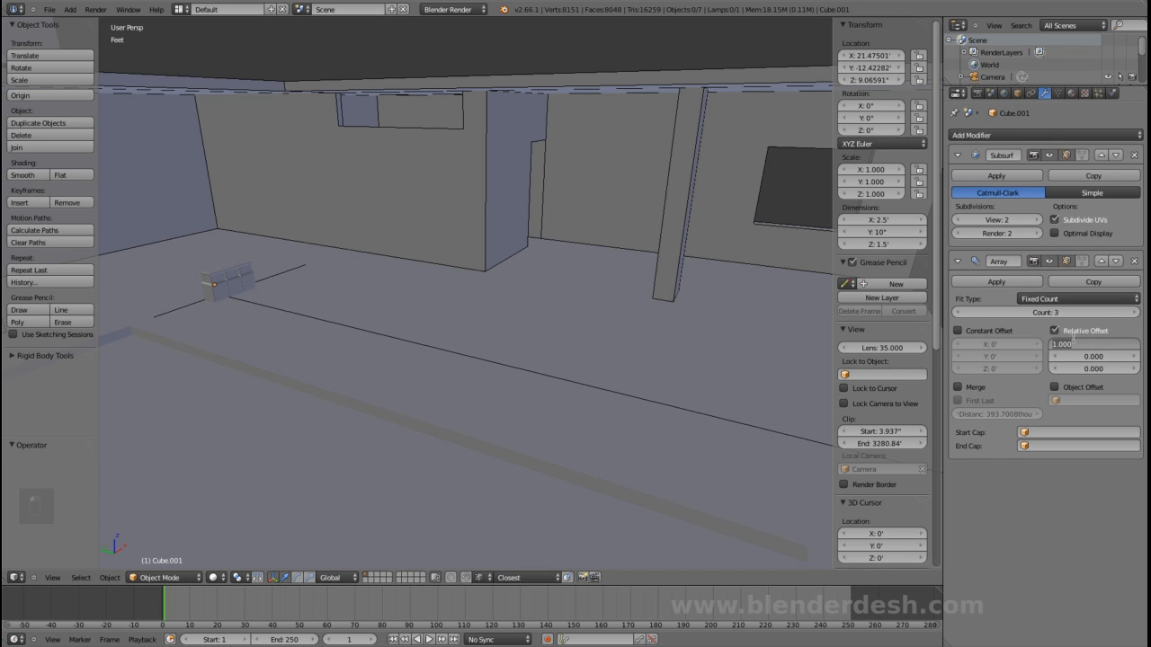
type("0")
key("Tab")
type("1")
key("Return")
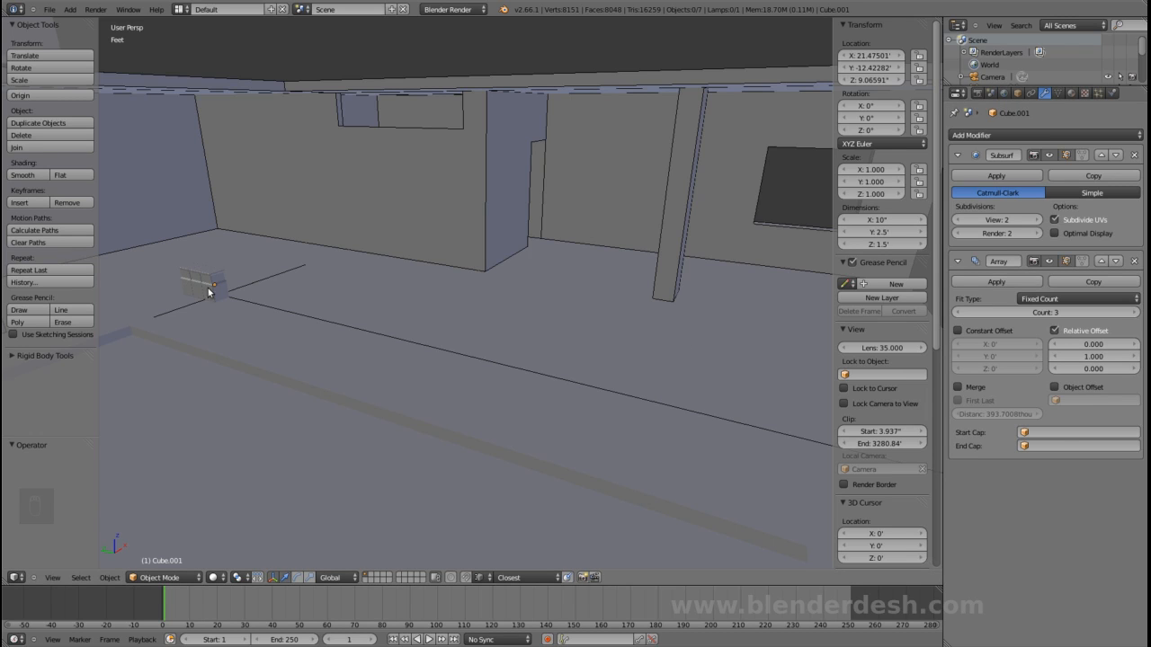
left_click(1103, 356)
key("BackSpace")
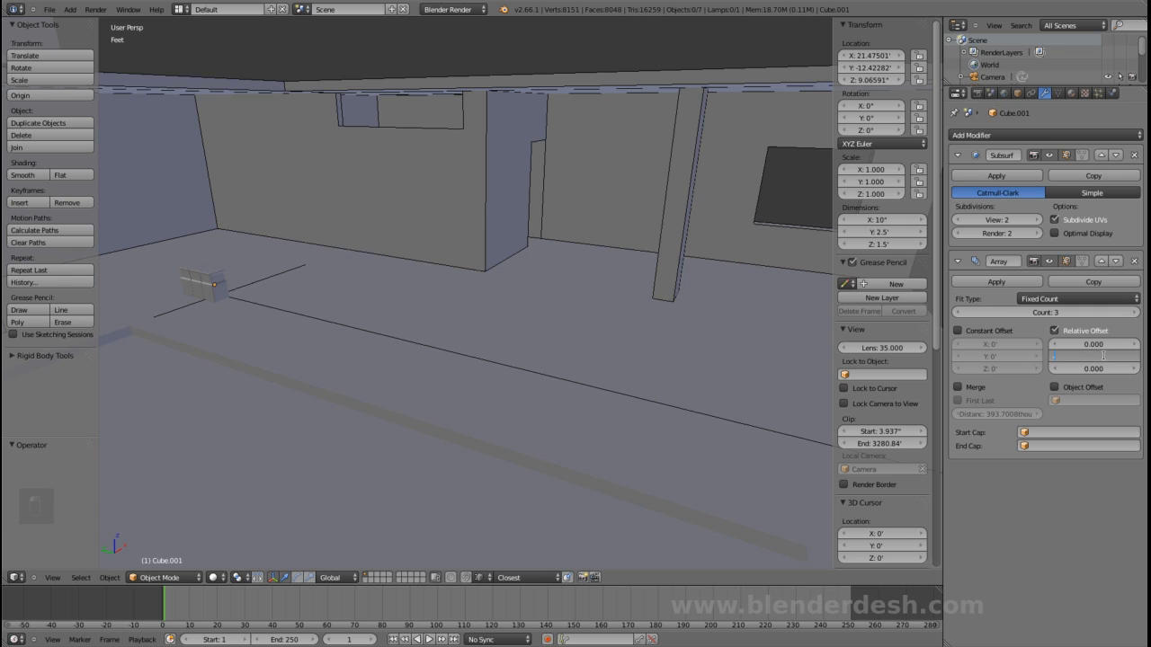
type("-1")
key("Return")
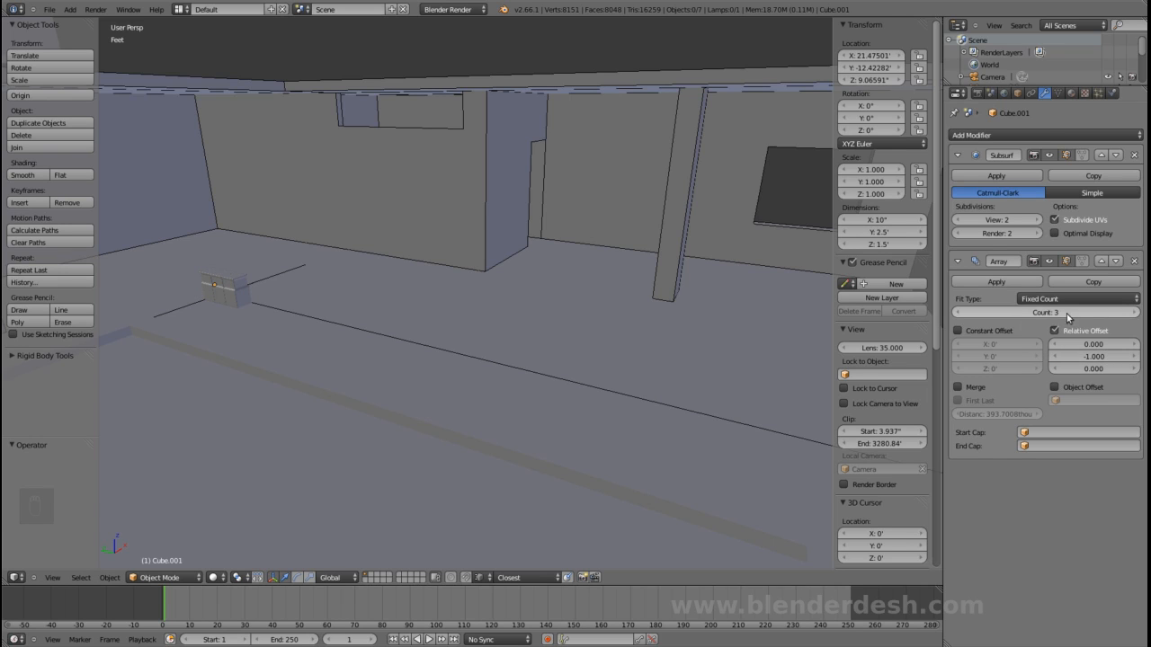
- Raise the array count to 5 and spread the path lights along the walkway with a Y relative offset of about -9.535
left_click(1128, 315)
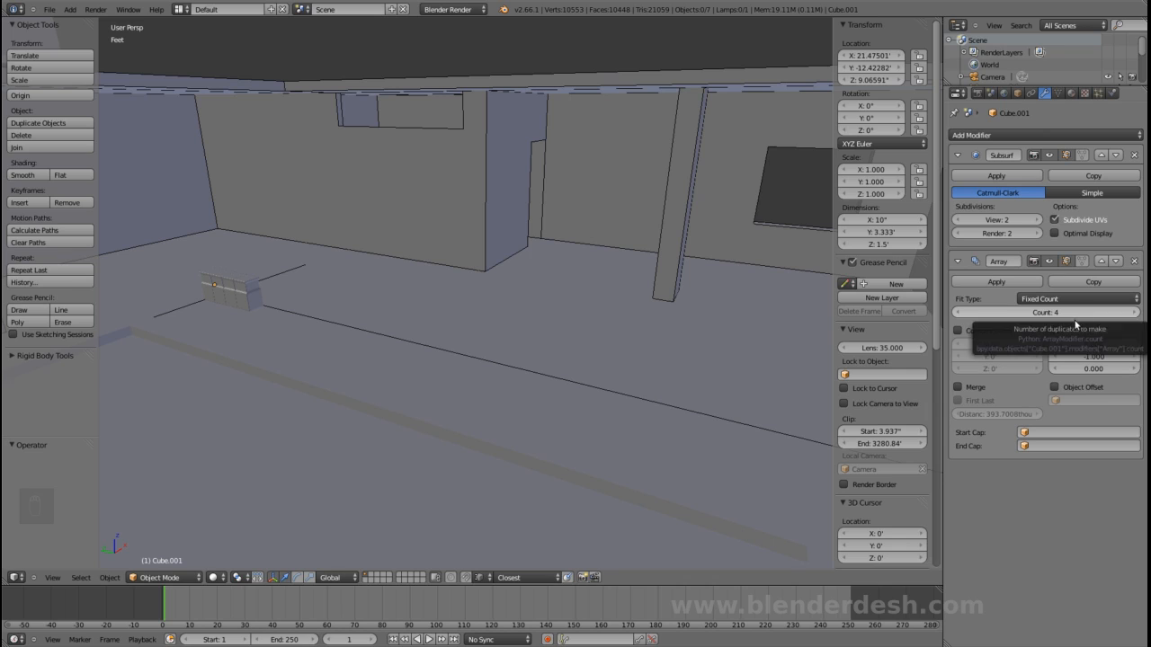
left_click(1130, 312)
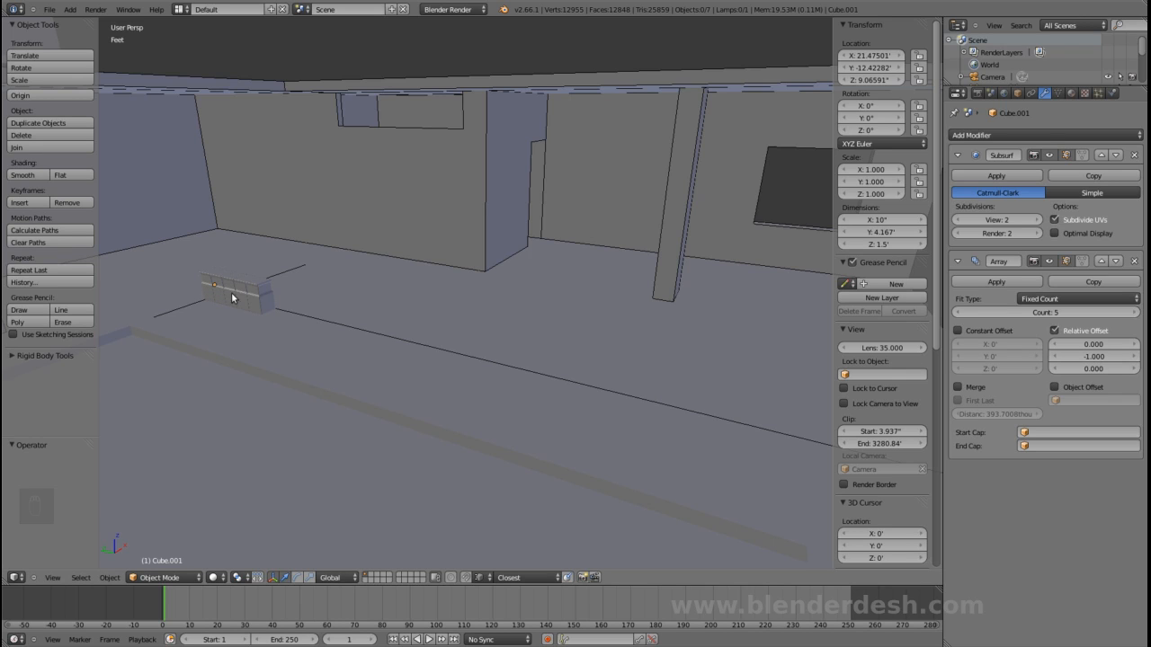
left_click_drag(1095, 363, 1094, 362)
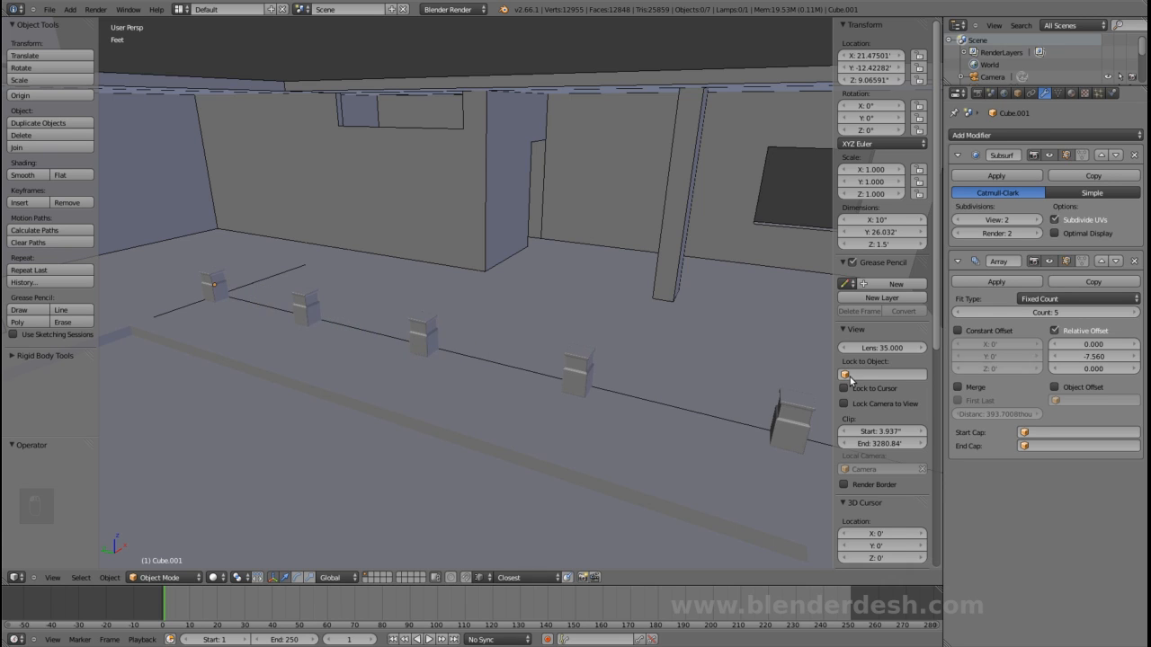
scroll(657, 396, "down", 3)
middle_click_drag(712, 394, 650, 369)
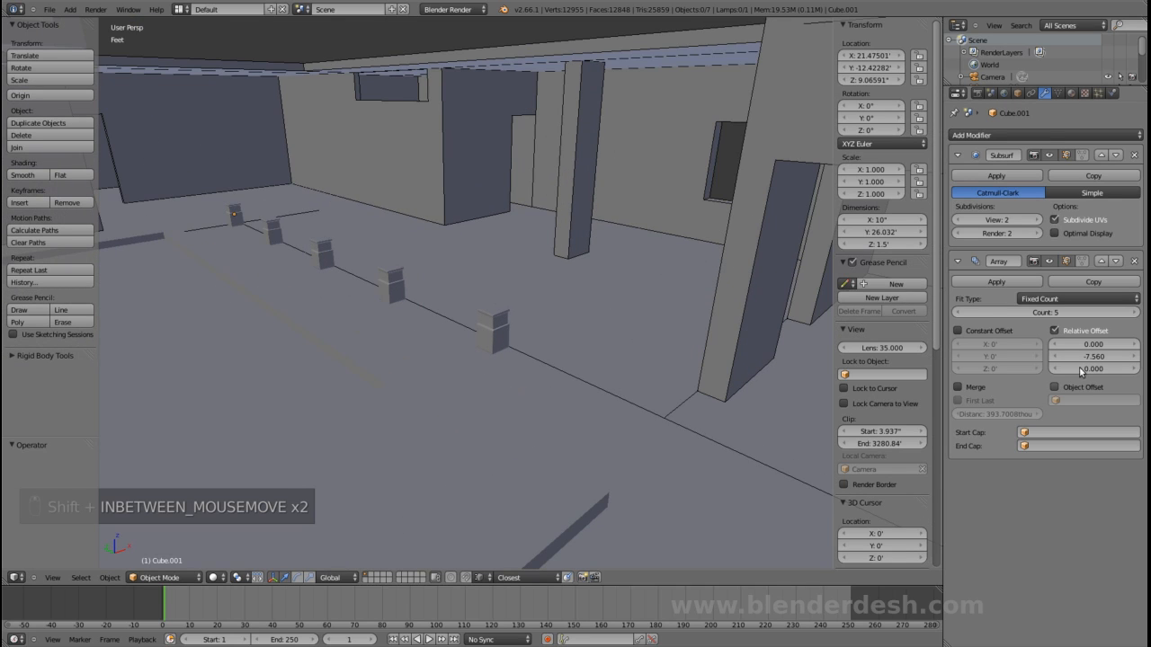
left_click_drag(1085, 360, 1077, 369)
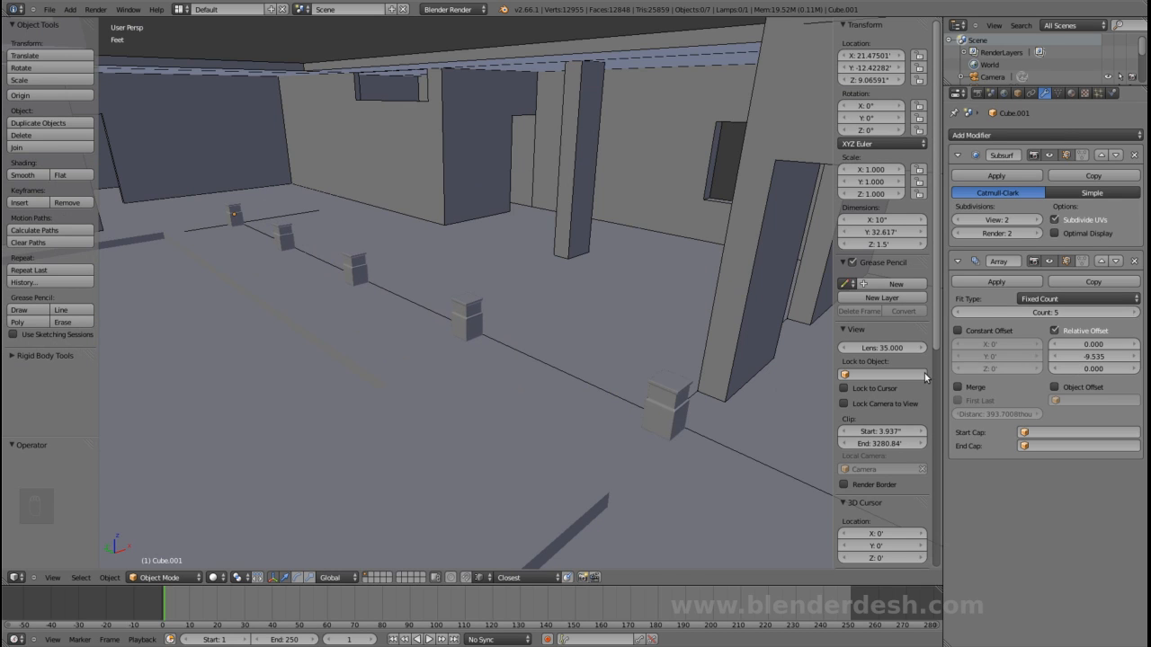
scroll(651, 395, "down", 4)
middle_click_drag(651, 396, 709, 387)
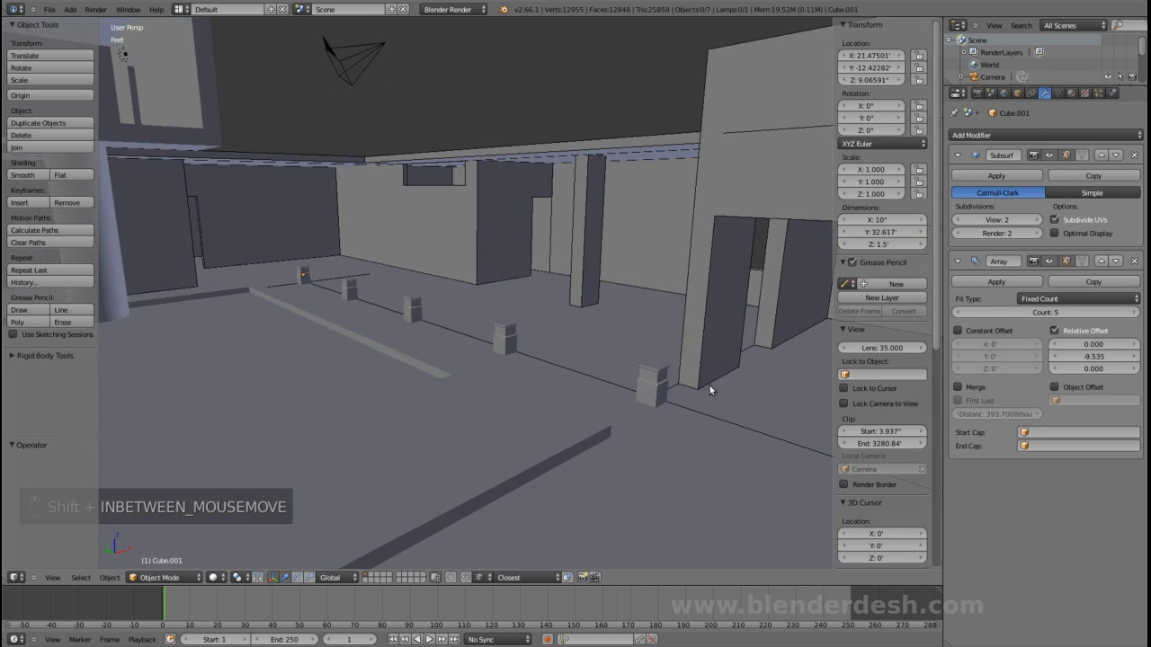
- Compare the path light spacing with the reference render and adjust the array's Y relative offset to about -9.335
left_click(2, 580)
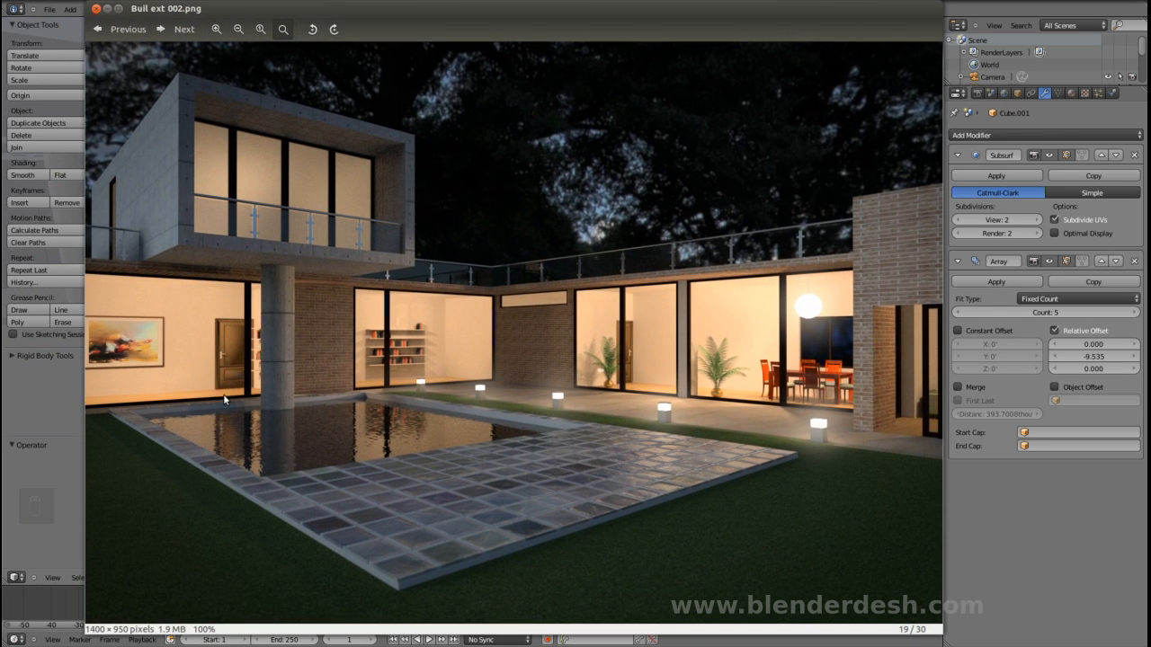
left_click(106, 8)
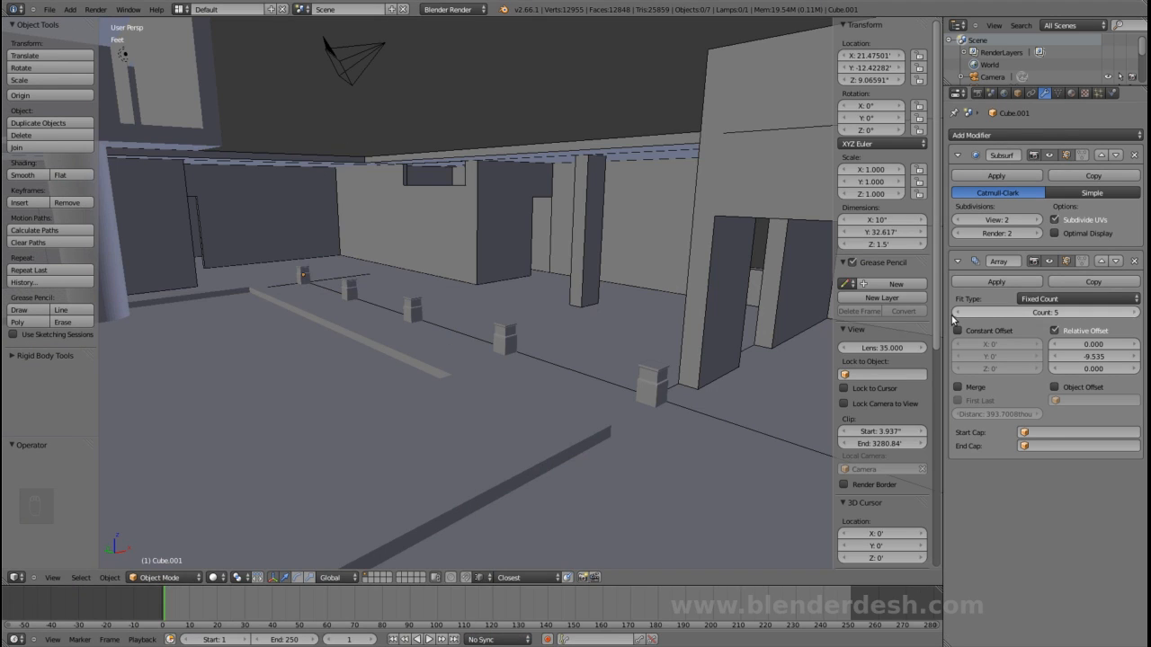
left_click_drag(1094, 357, 1097, 360)
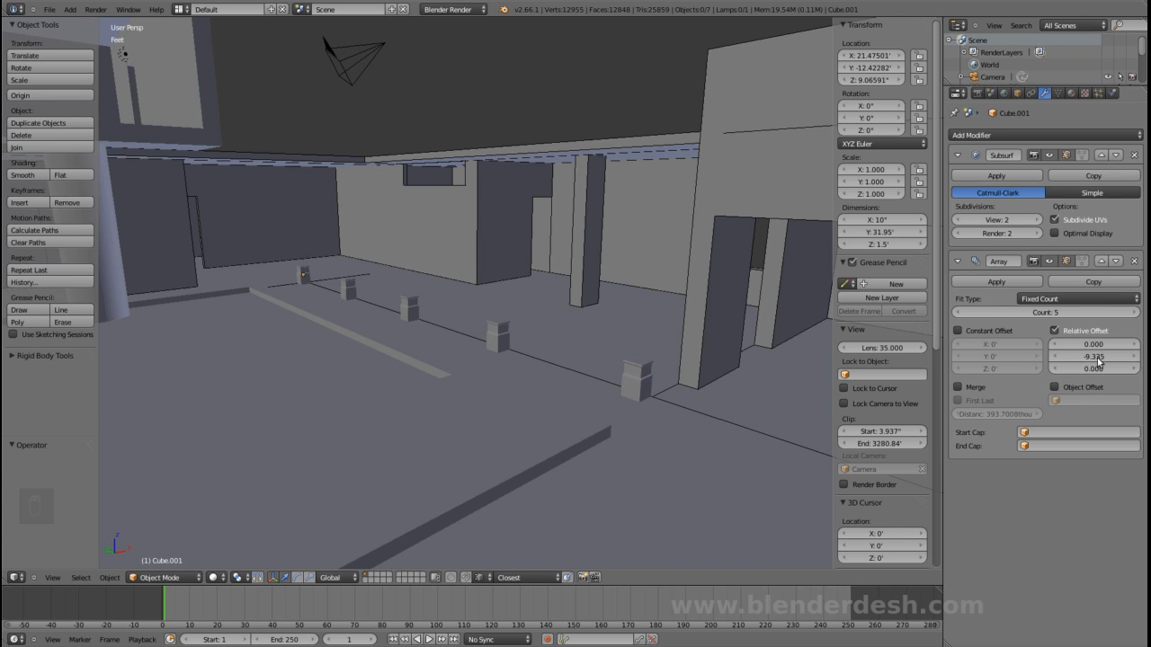
- Deselect the path lights and save the file over its existing version
key("a")
scroll(532, 392, "down", 2)
key("a")
middle_click_drag(533, 388, 621, 358, "shift")
middle_click_drag(519, 347, 595, 330, "shift")
key("ctrl+s")
left_click(637, 376)
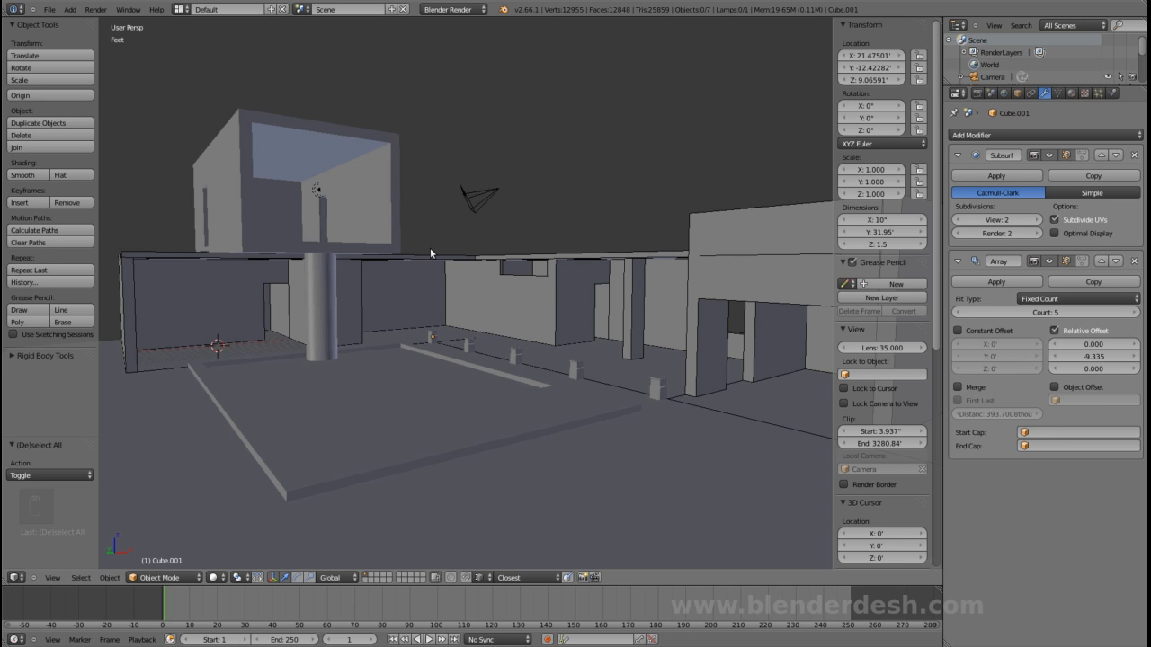
- Check the reference render again and add a Bezier curve to the scene
left_click(2, 580)
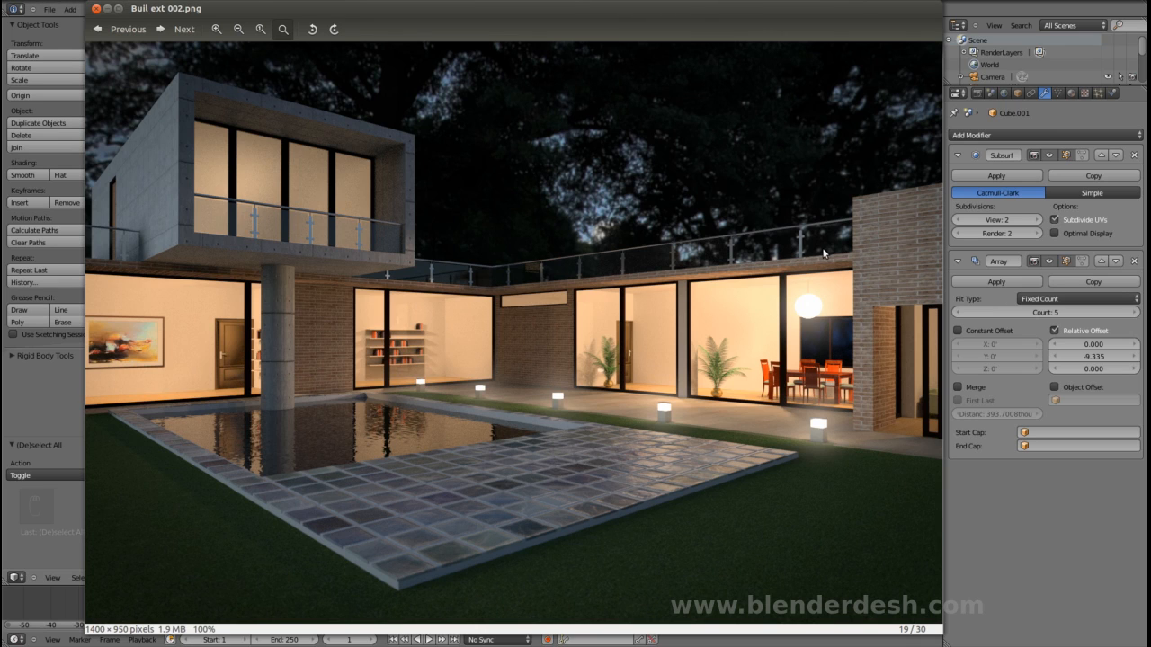
key("alt+Tab")
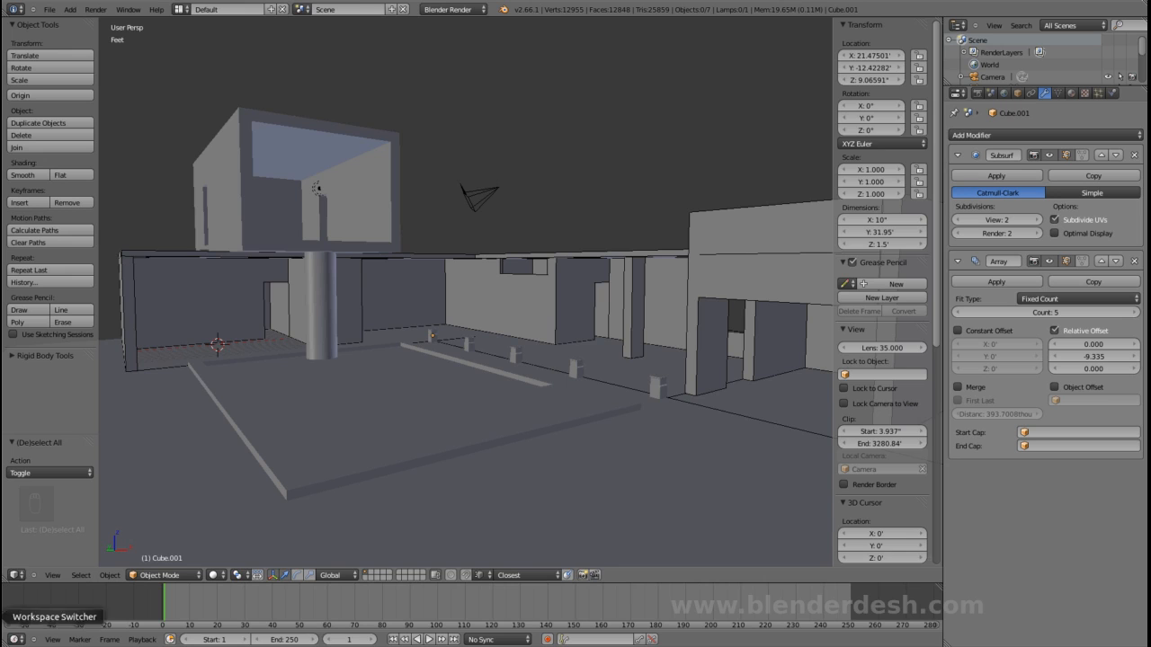
left_click(1, 579)
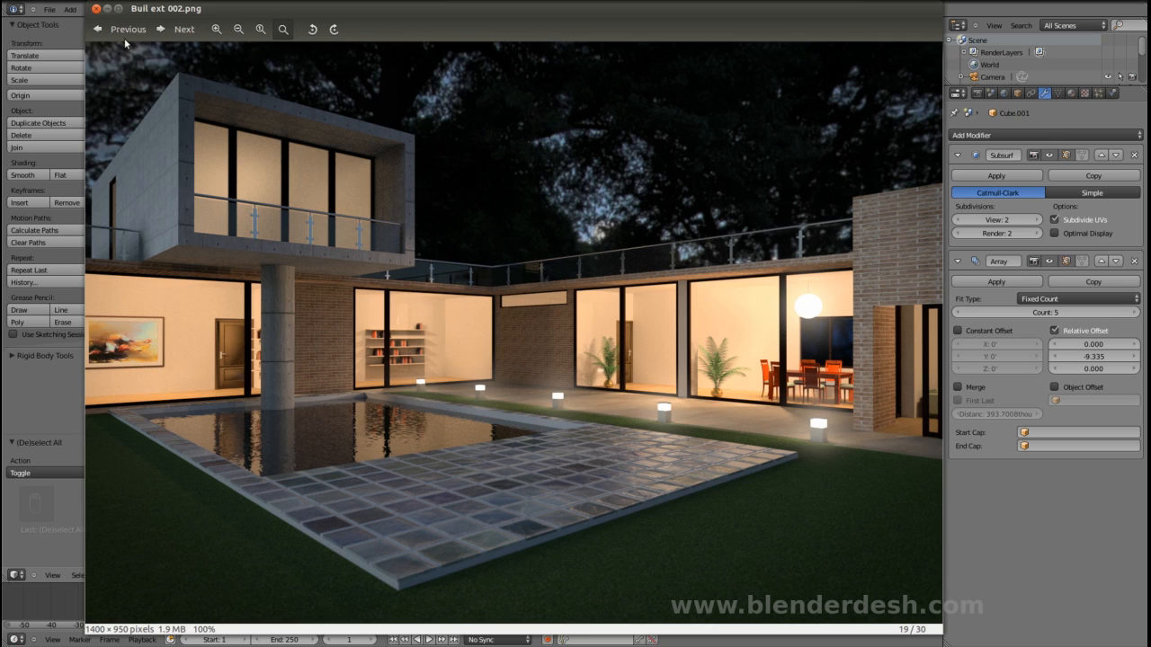
left_click(96, 8)
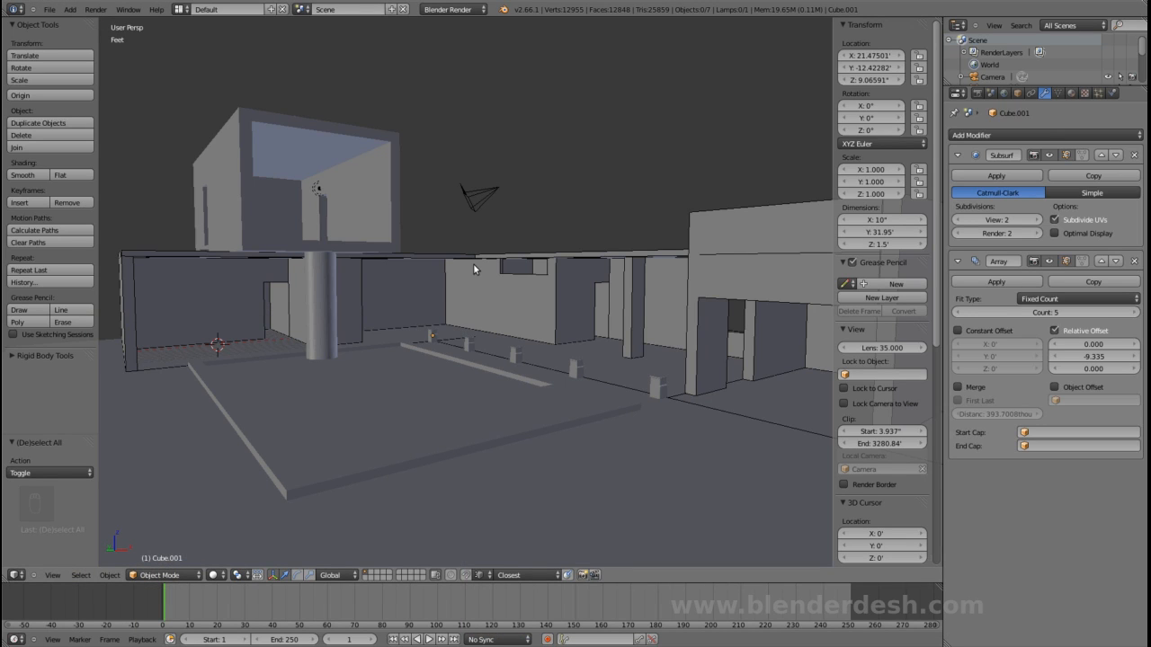
key("shift+a")
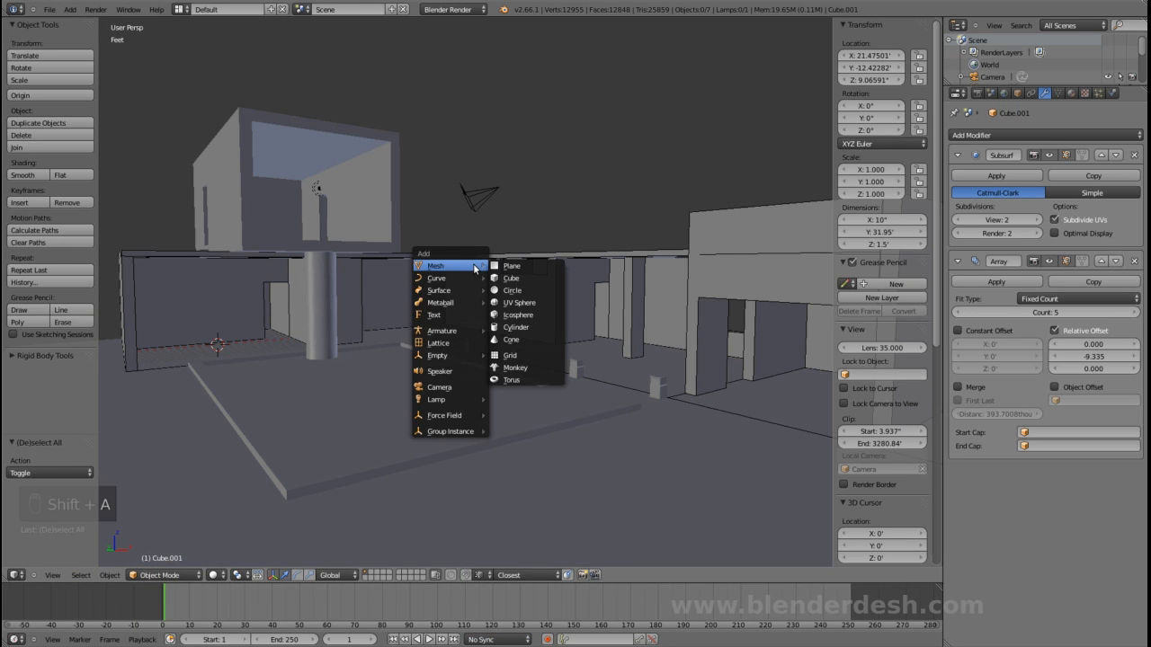
mouse_move(469, 283)
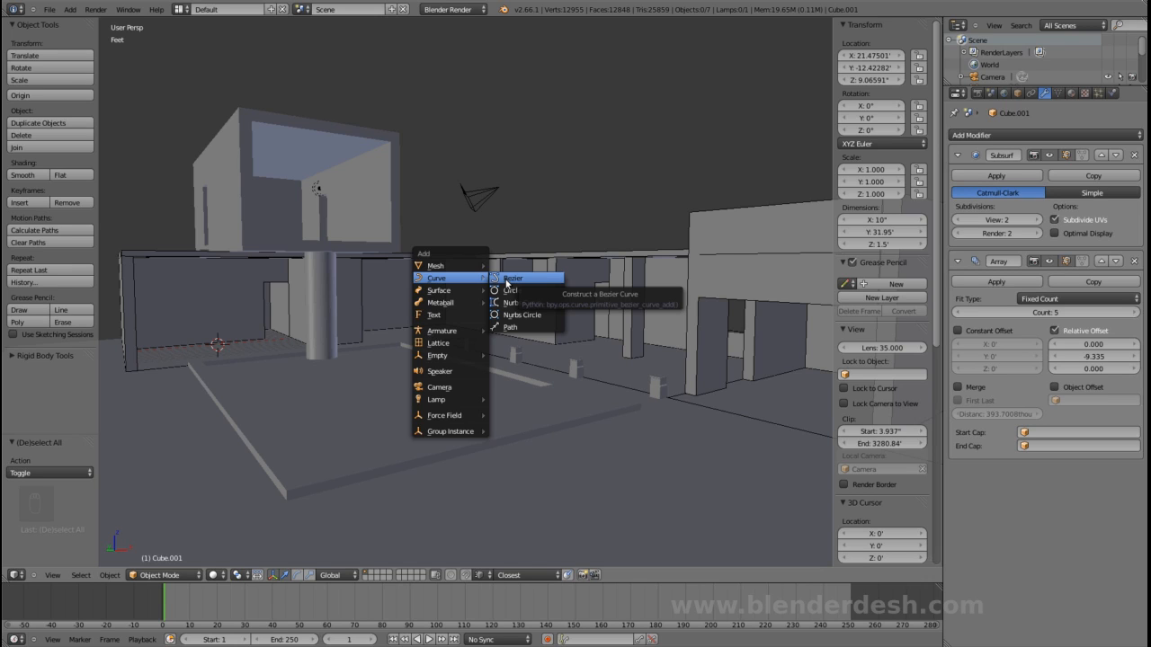
left_click(506, 281)
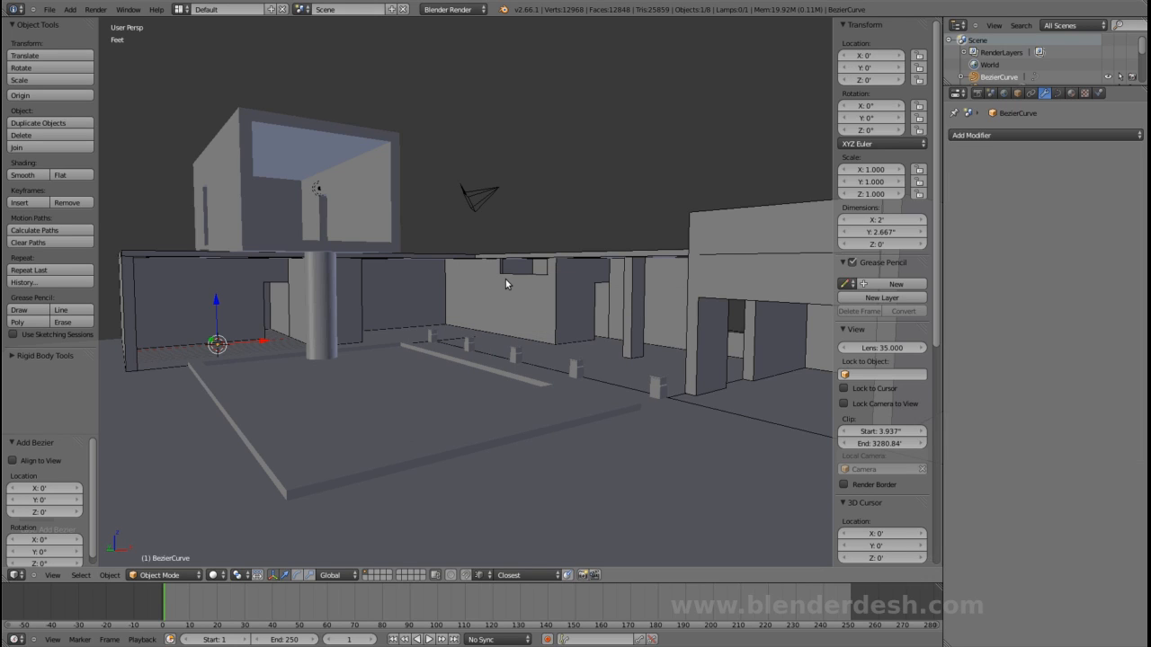
- Move the Bezier curve along the Y axis by about -21.19', out onto the open ground in front of the round column
key("z")
mouse_move(387, 289)
middle_mouse_down()
mouse_move(408, 329)
mouse_move(296, 343)
mouse_move(438, 357)
mouse_move(304, 355)
middle_mouse_up()
left_click_drag(287, 351, 542, 530)
key("z")
mouse_move(629, 495)
middle_mouse_down()
mouse_move(589, 407)
mouse_move(501, 430)
mouse_move(514, 392)
middle_mouse_up()
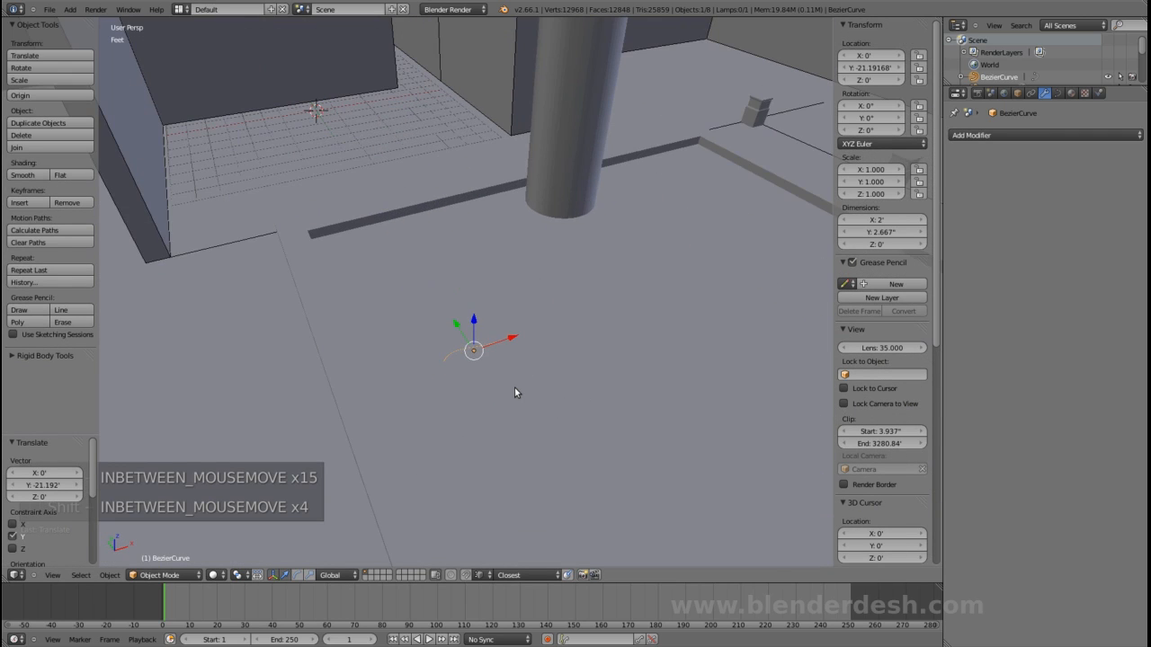
- Straighten the Bezier curve by setting the handle type of all its control points to Vector
scroll(514, 392, "up", 2)
key("Tab")
scroll(520, 388, "up", 4)
middle_click_drag(530, 531, 563, 405, "shift")
scroll(563, 406, "down", 3)
key("Tab")
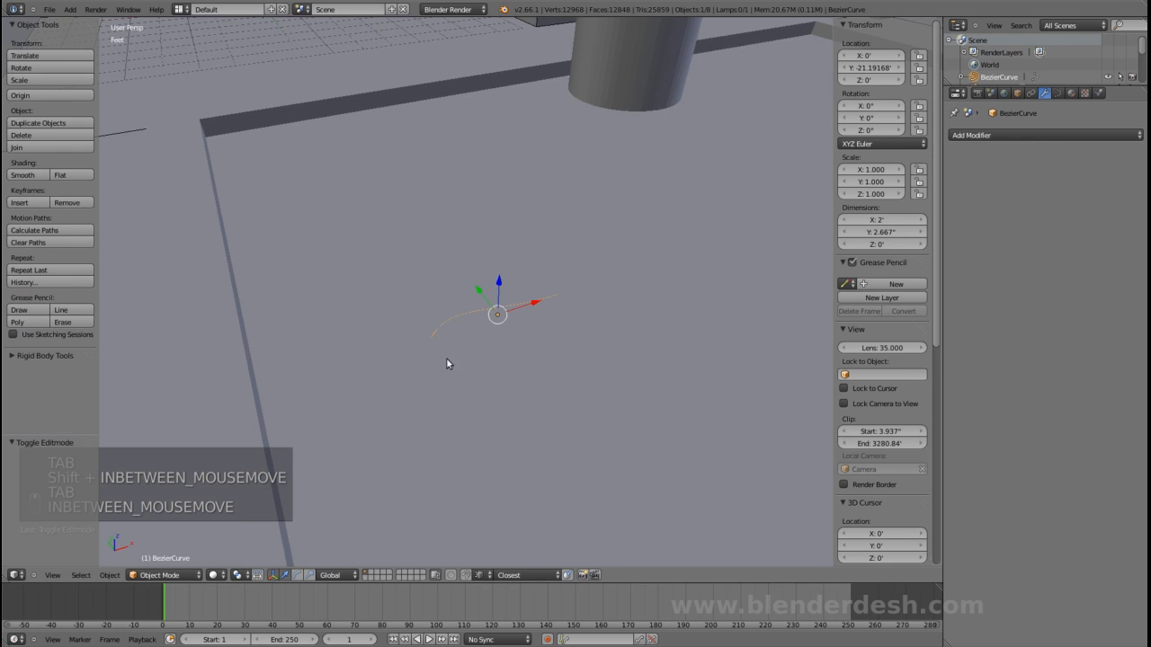
key("Tab")
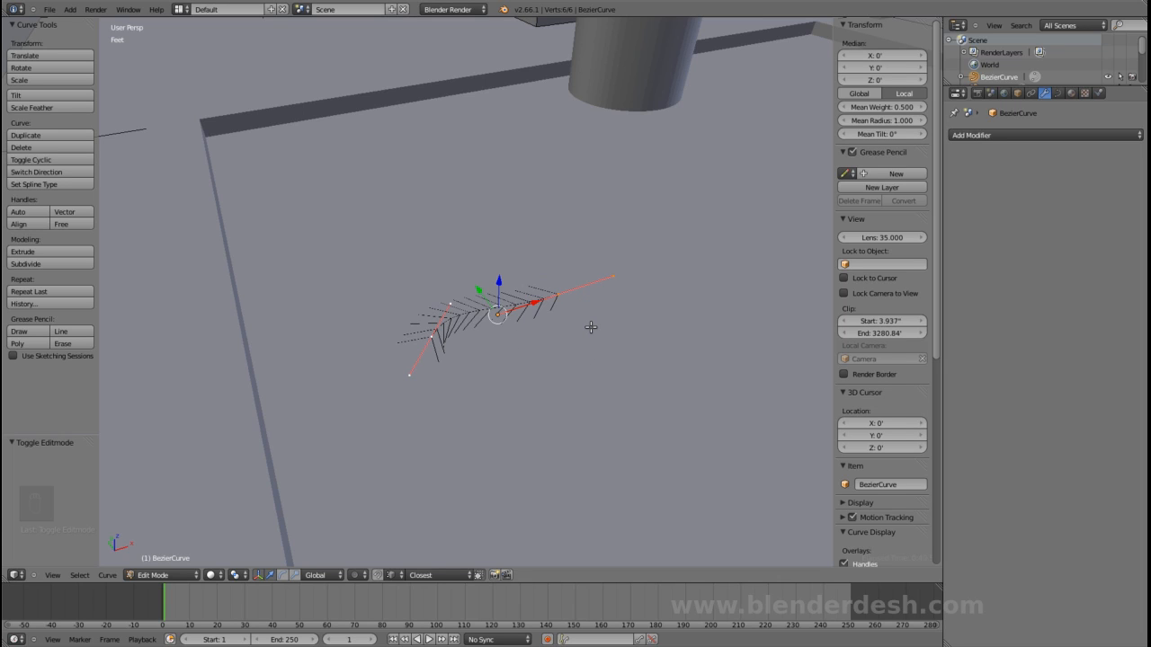
key("v")
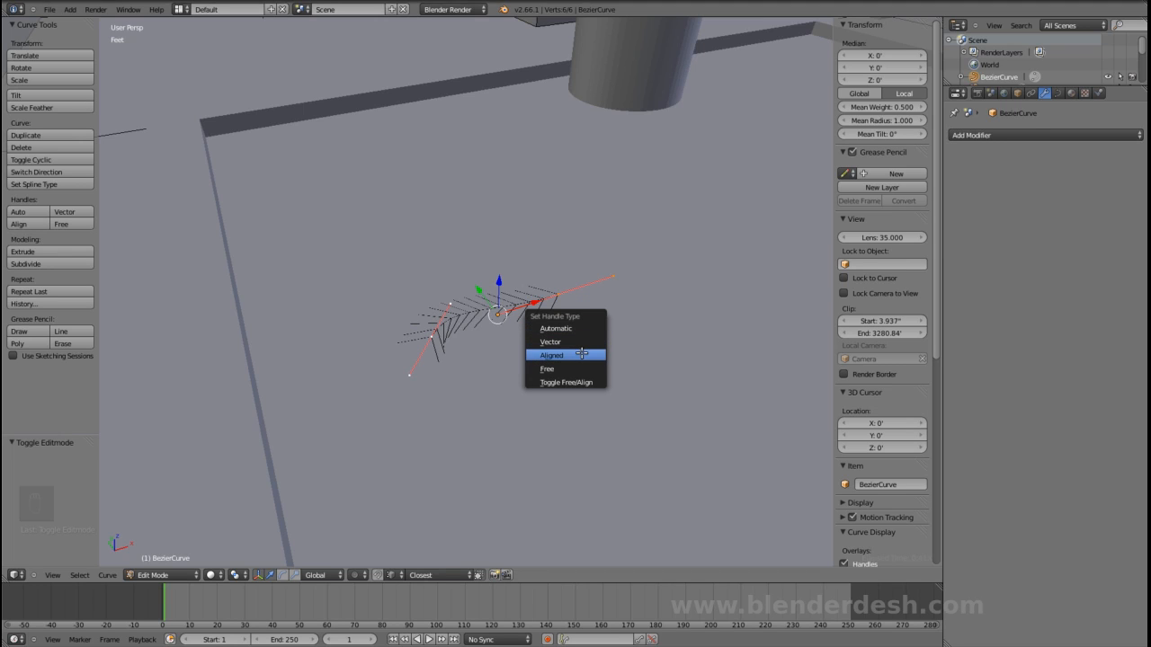
left_click(577, 343)
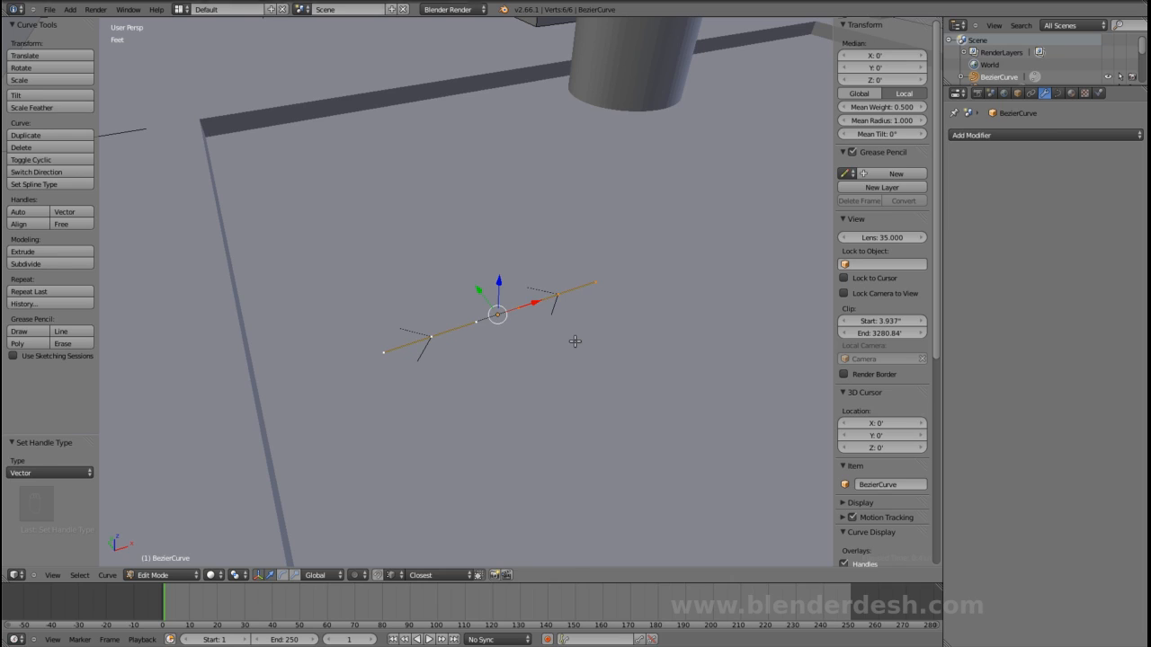
key("Tab")
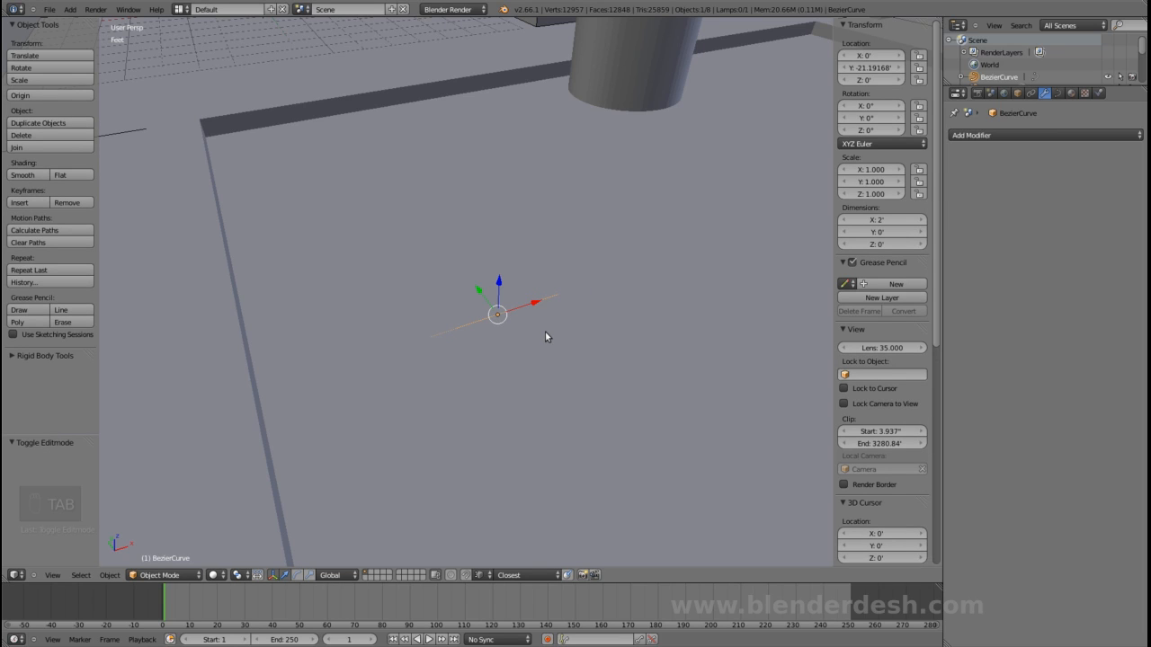
- In an orthographic top wireframe view, move the curve about 15.41' in X and 9.66' in Y to the building's front edge
key("KP_7")
key("KP_5")
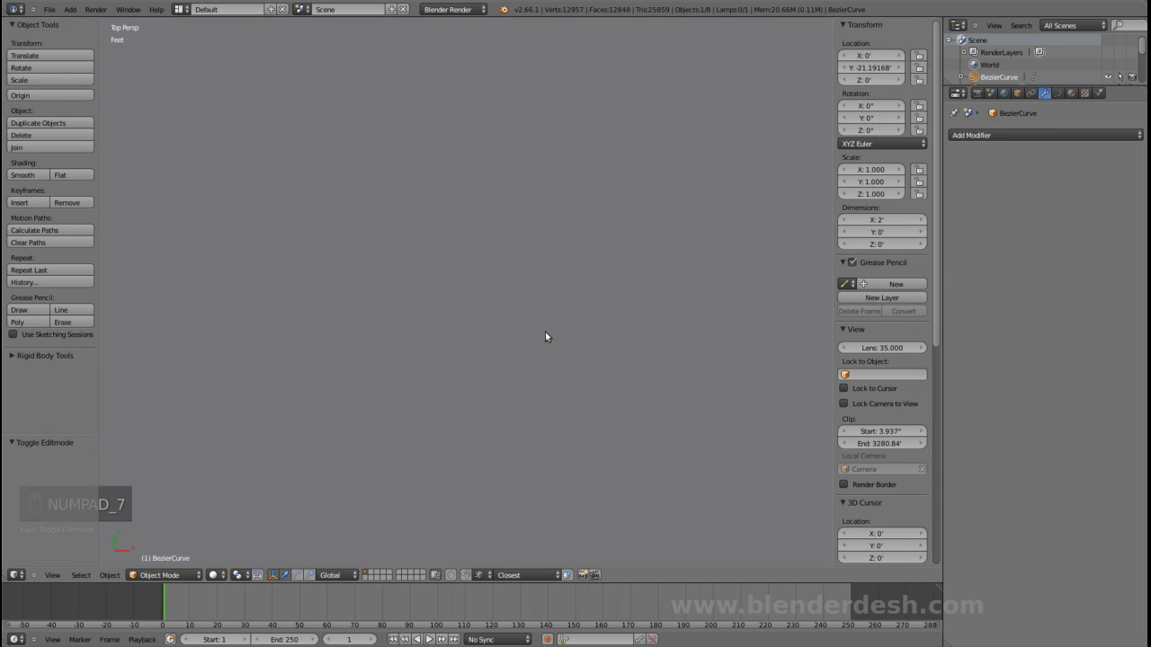
key("z")
scroll(540, 330, "down", 4)
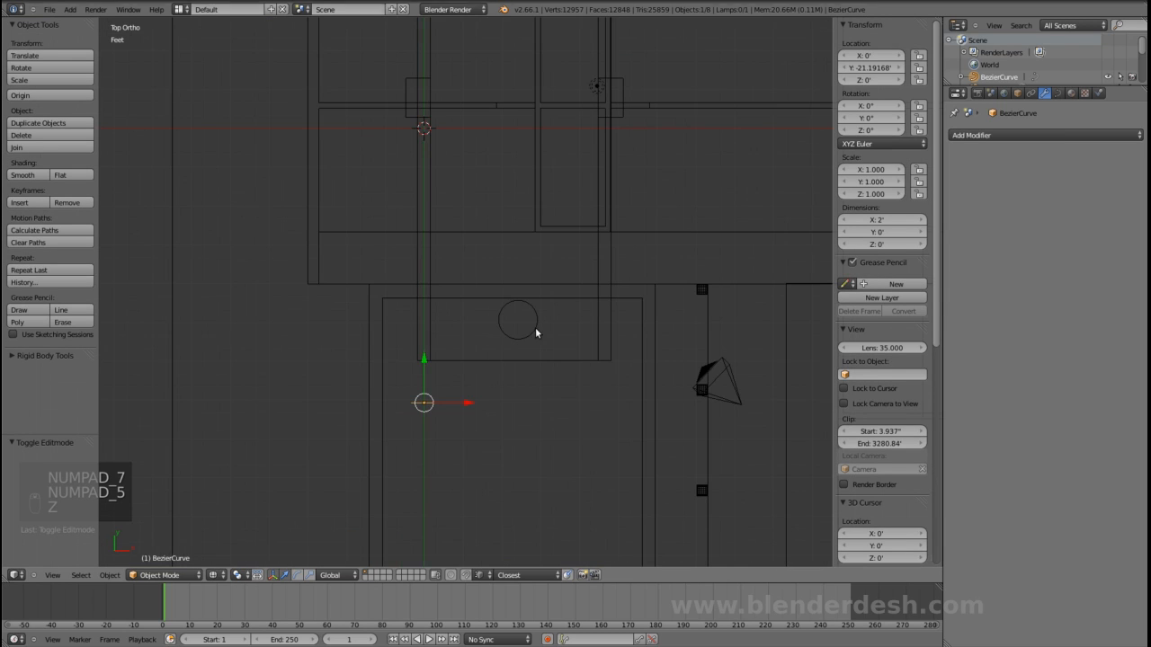
middle_click_drag(657, 317, 491, 284, "shift")
middle_click_drag(520, 335, 556, 320, "shift")
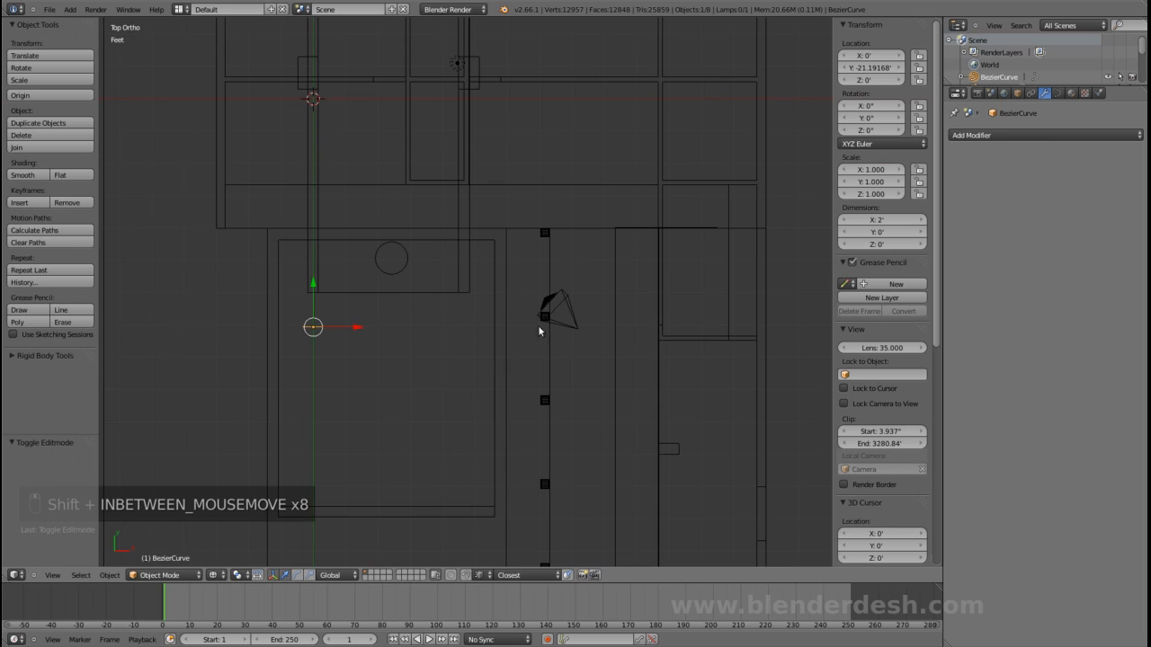
key("g")
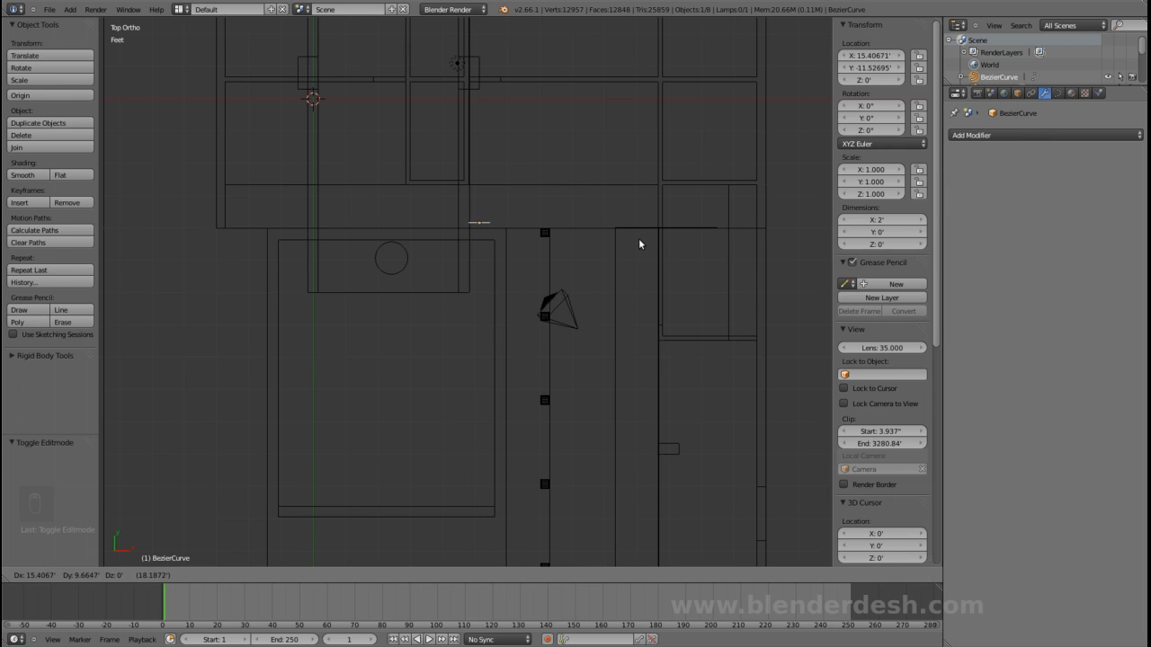
left_click(639, 239)
- Shift the curve along Y by about -1.745" to bring it closer to the front edge line
scroll(544, 298, "up", 2, "shift")
scroll(555, 295, "up", 4)
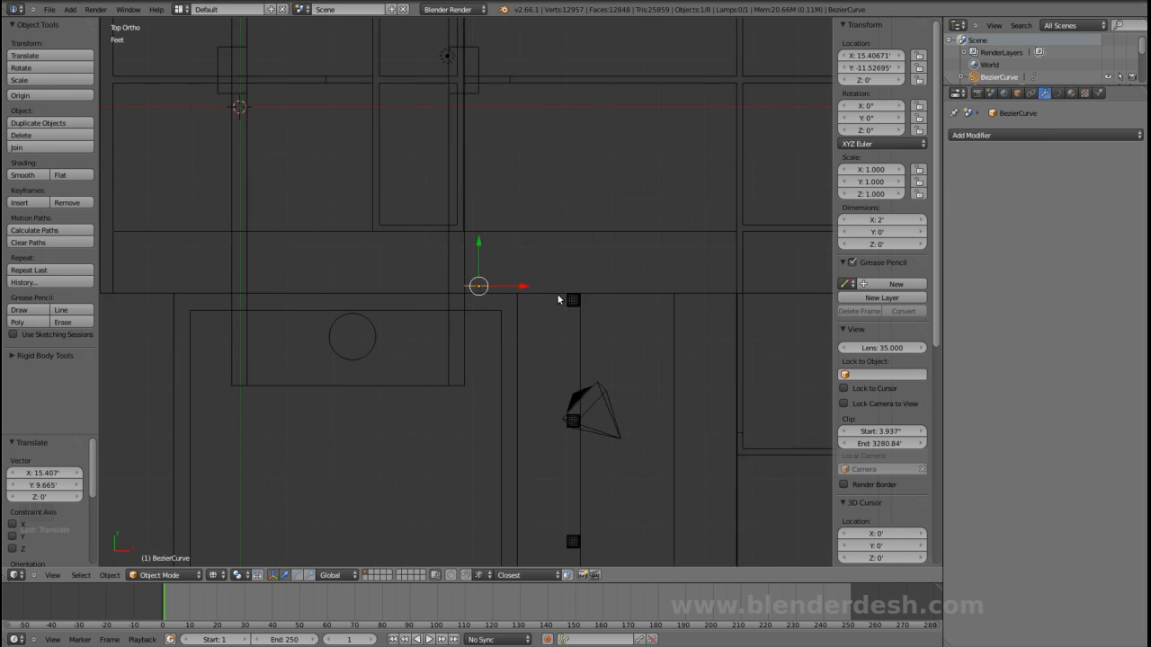
scroll(556, 303, "up", 4)
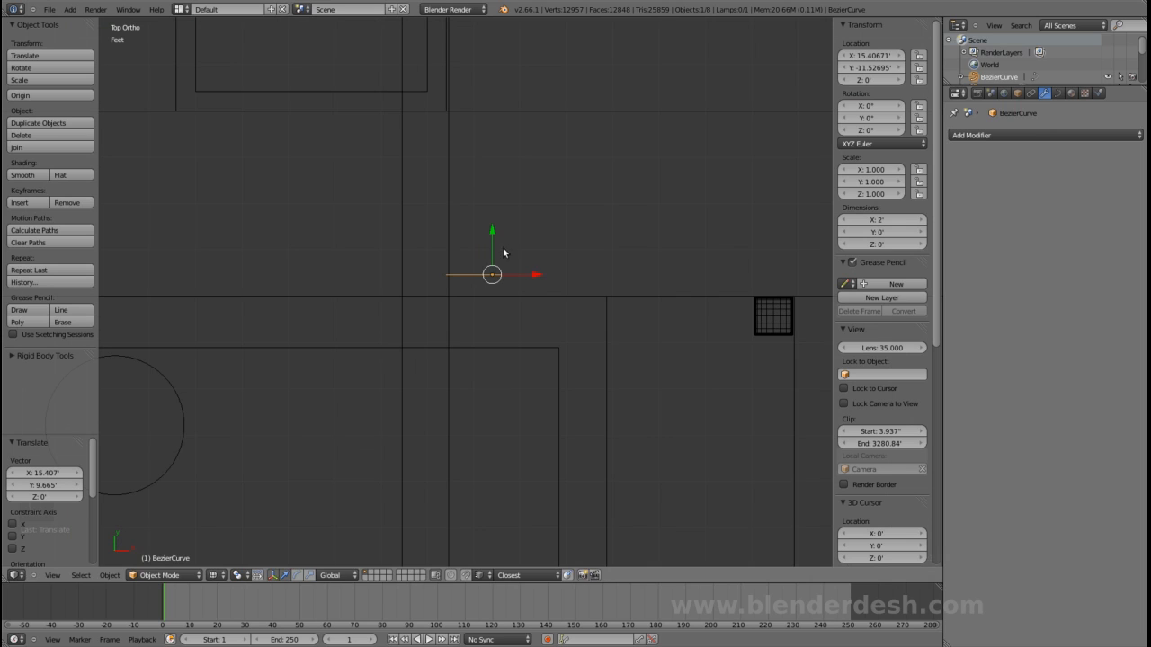
key("g")
key("y")
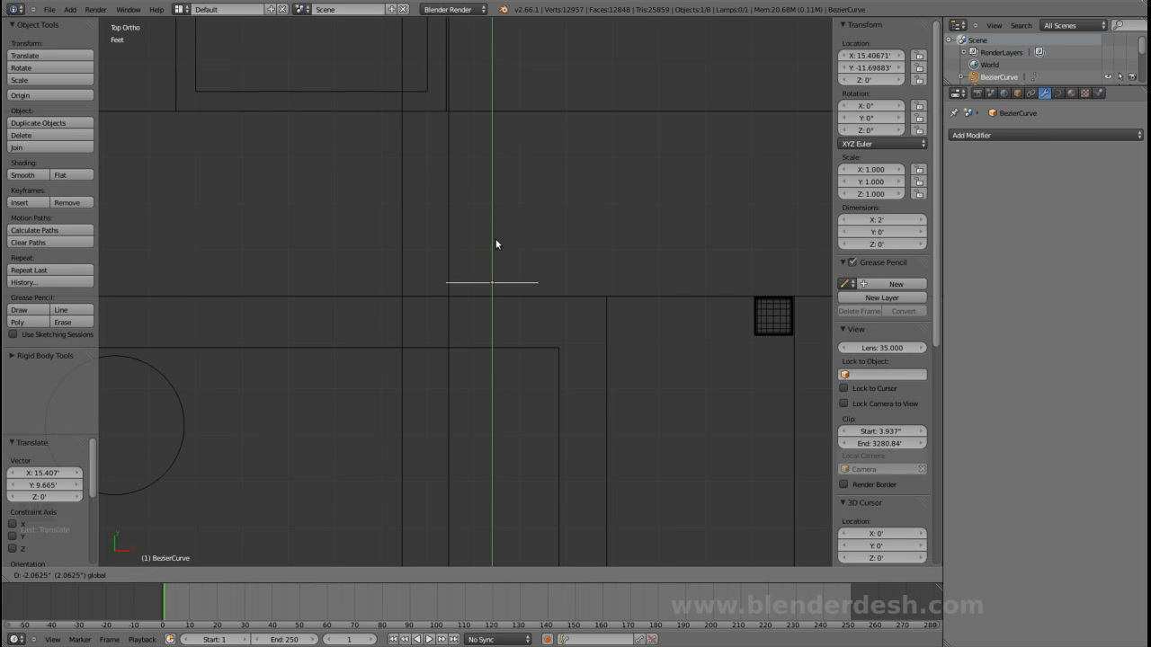
left_click(496, 238)
- Raise the curve along the Z axis by about 13.77' to bring it above the roof slab edge
mouse_move(566, 300)
middle_mouse_down()
mouse_move(599, 200)
mouse_move(608, 374)
middle_mouse_up()
key("z")
mouse_move(539, 357)
middle_mouse_down("shift")
mouse_move(501, 426)
mouse_move(395, 423)
middle_mouse_up("shift")
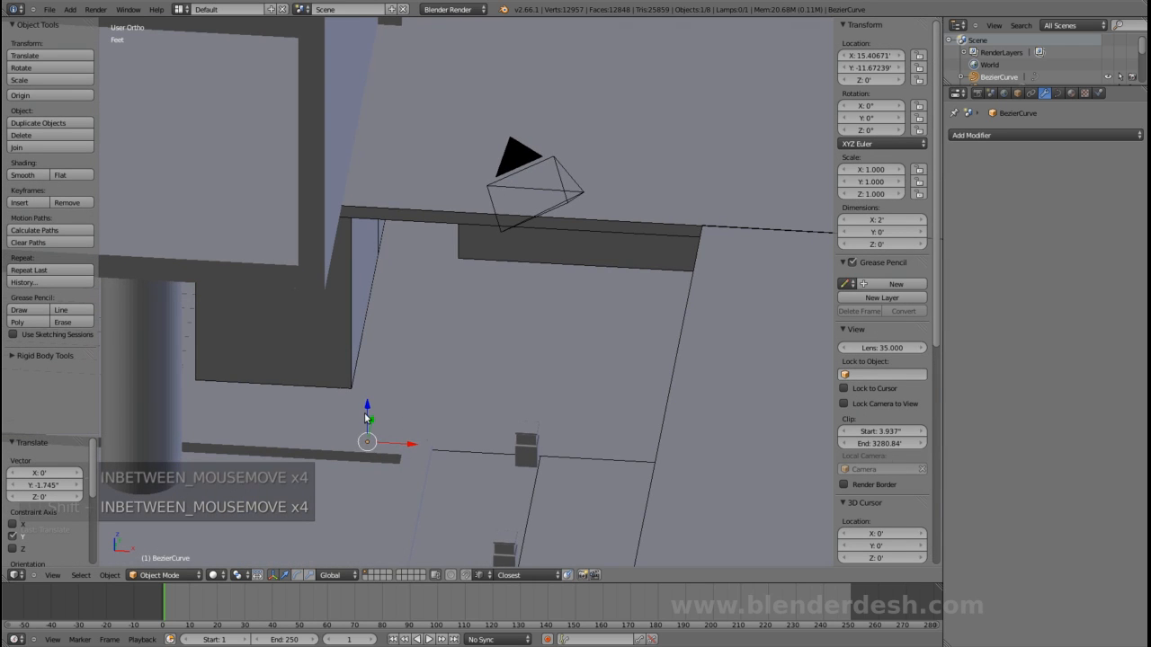
key("g")
key("z")
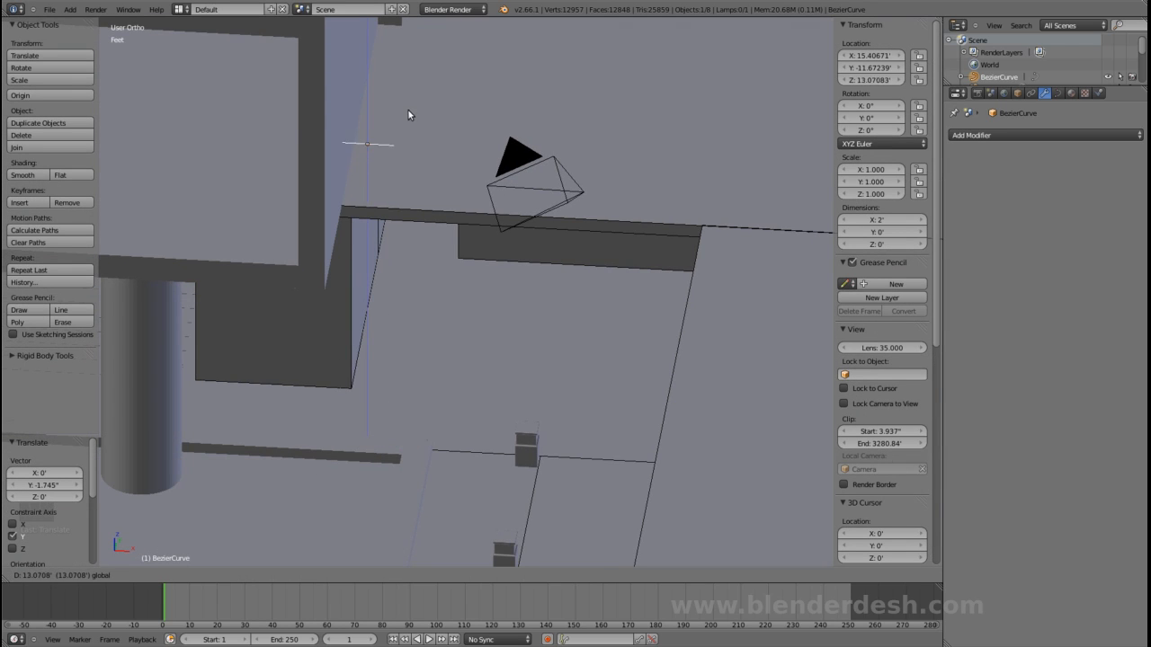
left_click(409, 112)
middle_click_drag(435, 144, 532, 318)
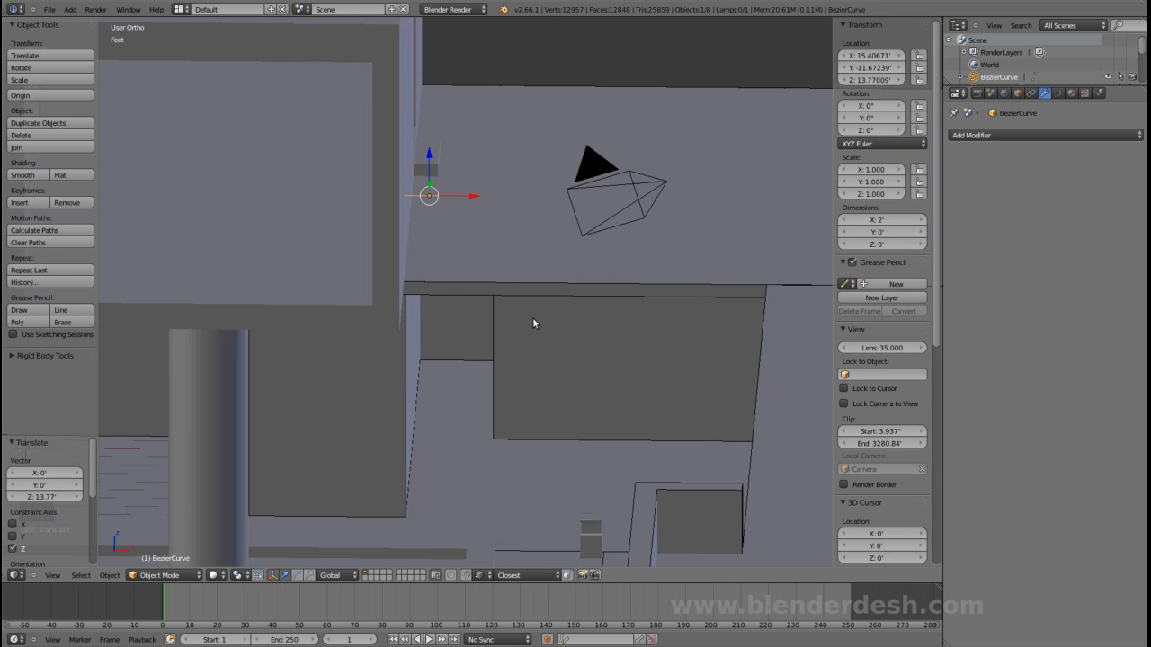
- In the front view, lower the curve to a Z location of about 13.02', just above the roof slab
key("KP_1")
middle_click_drag(536, 195, 537, 305, "shift")
scroll(551, 304, "up", 3)
key("z")
middle_click_drag(513, 239, 519, 277, "shift")
scroll(485, 296, "up", 1)
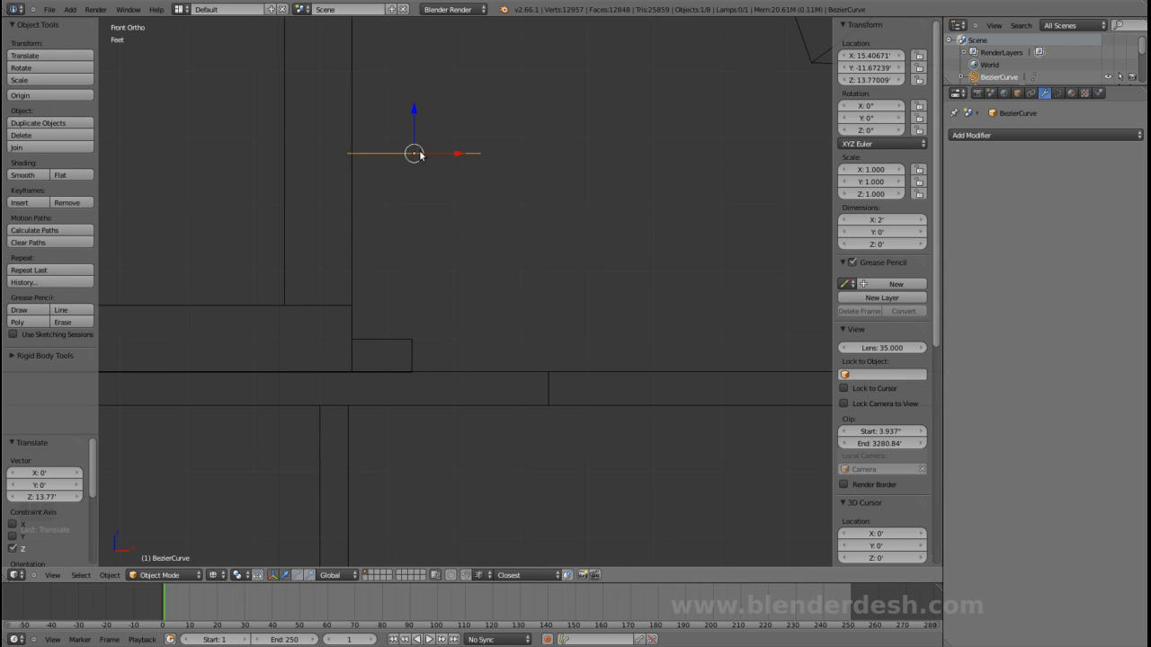
left_click_drag(413, 117, 429, 166)
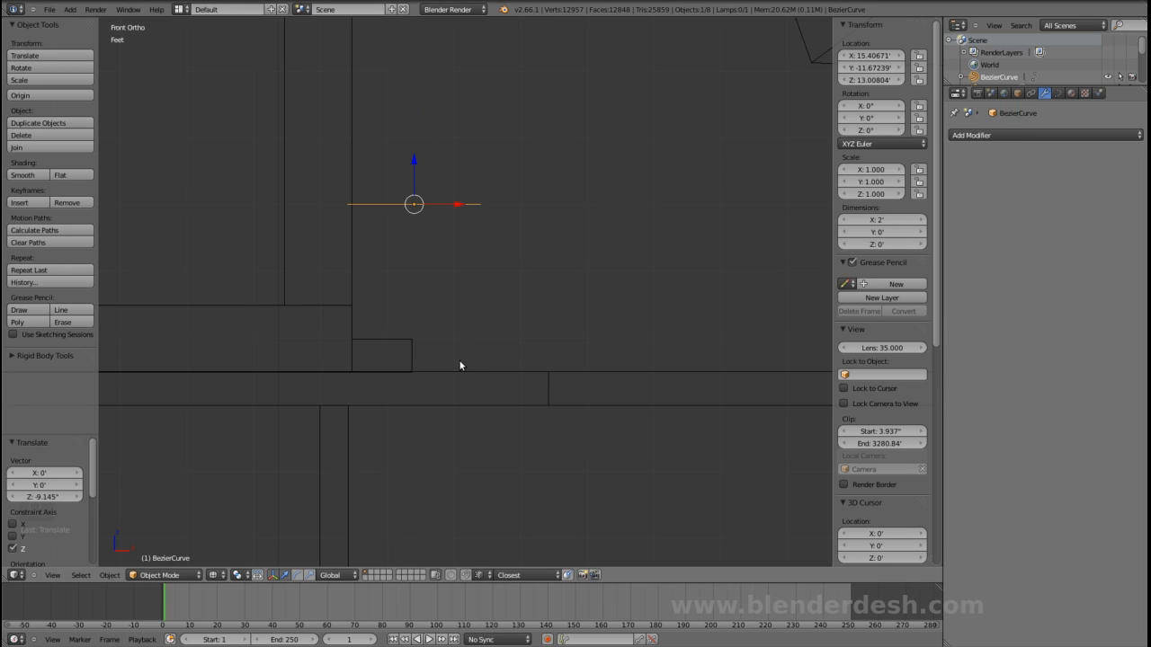
left_click_drag(414, 167, 428, 166)
- Extend the curve's outer end point along the X axis to about 13.42', toward the roof corner
mouse_move(429, 166)
middle_mouse_down()
mouse_move(553, 254)
mouse_move(553, 278)
mouse_move(506, 300)
mouse_move(519, 411)
mouse_move(498, 300)
mouse_move(509, 311)
mouse_move(483, 306)
mouse_move(606, 361)
mouse_move(586, 342)
mouse_move(603, 343)
mouse_move(522, 350)
middle_mouse_up()
scroll(552, 278, "down", 2)
key("z")
key("Tab")
scroll(522, 350, "down", 1)
scroll(335, 349, "up", 1)
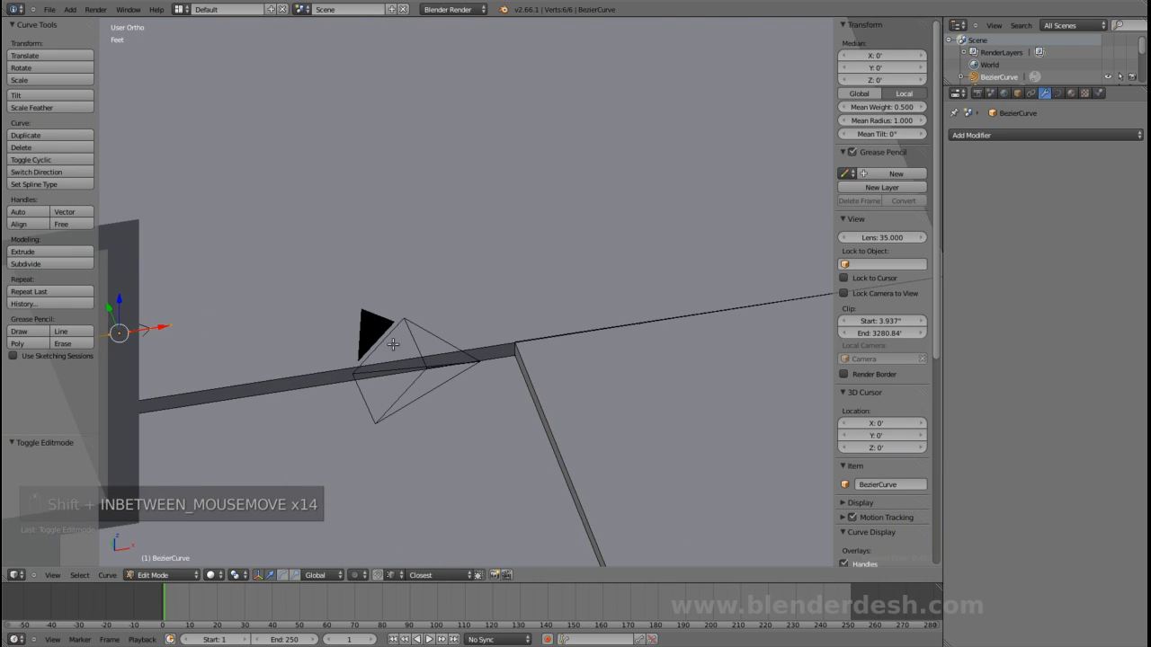
middle_click_drag(397, 346, 384, 353)
middle_click_drag(257, 351, 426, 337, "shift")
right_click(299, 303)
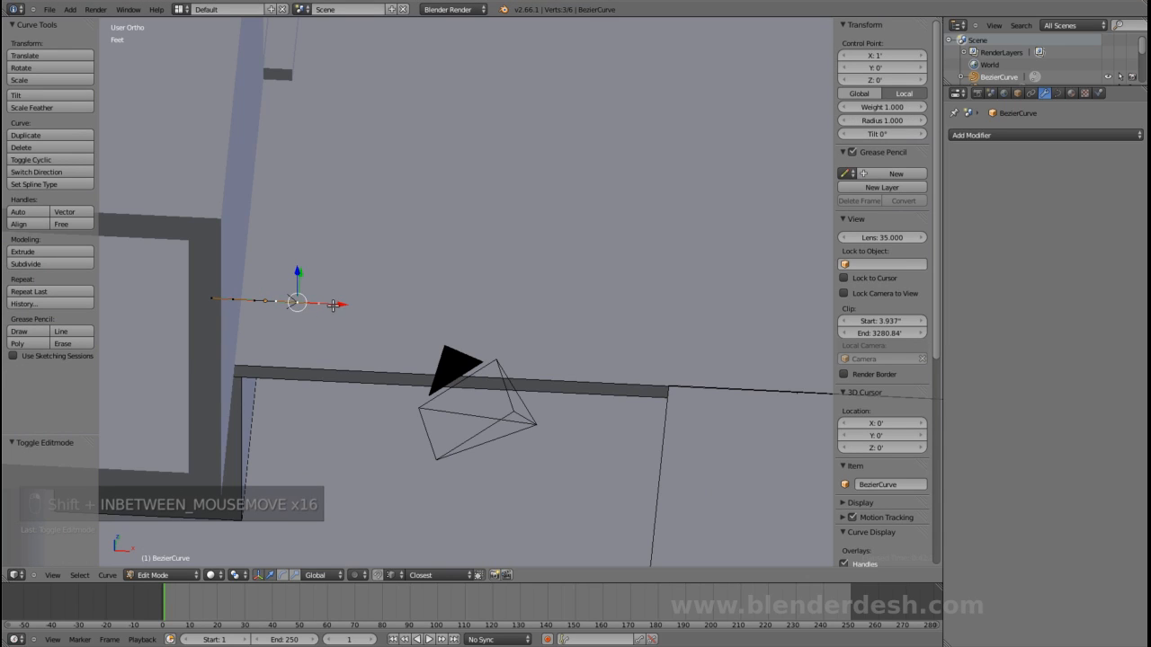
left_click_drag(337, 305, 732, 359)
key("Tab")
key("Tab")
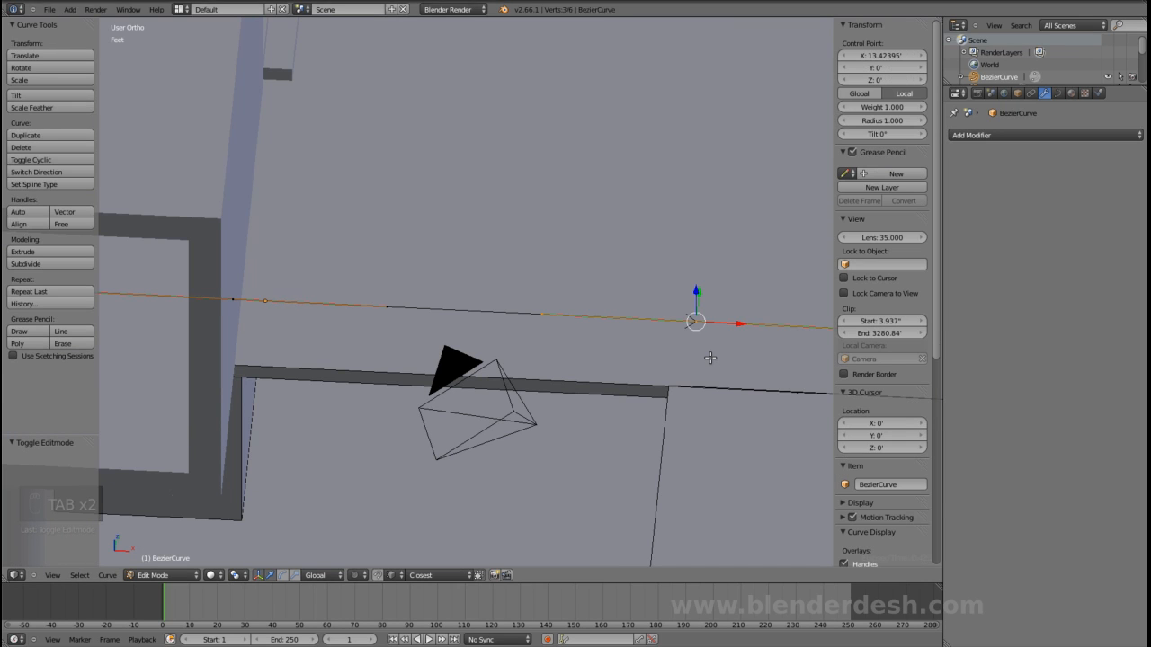
- From the top view, pull the curve's end point back along X by about 5.14" to line up with the roof corner
key("KP_7")
key("z")
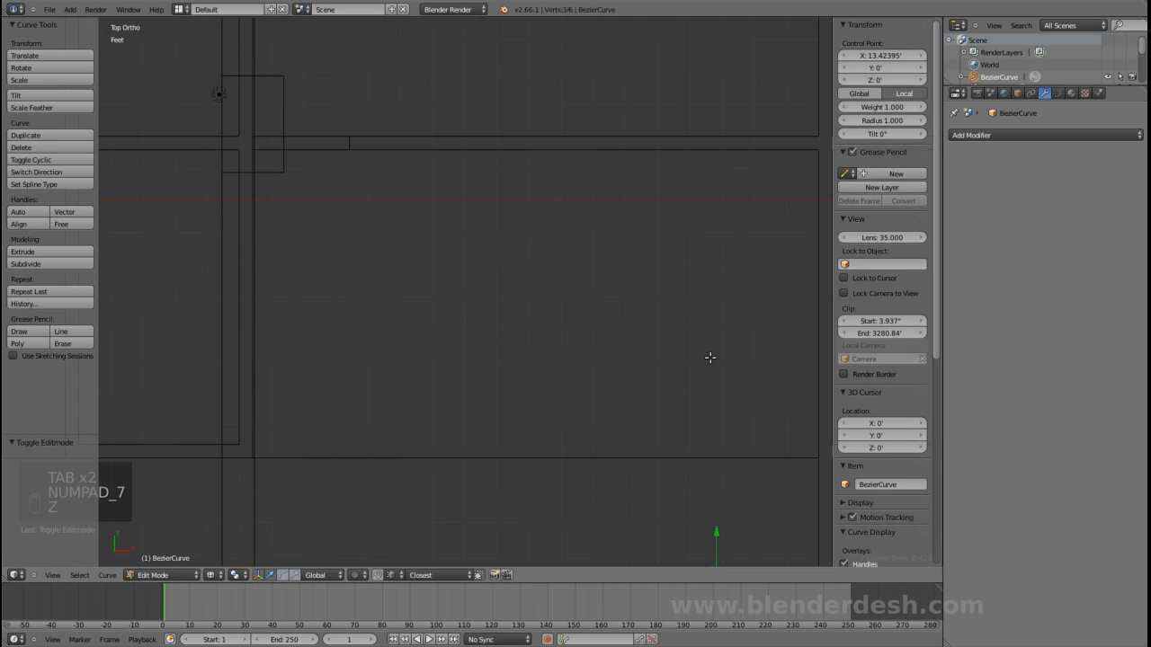
scroll(686, 347, "down", 5)
scroll(684, 411, "up", 8)
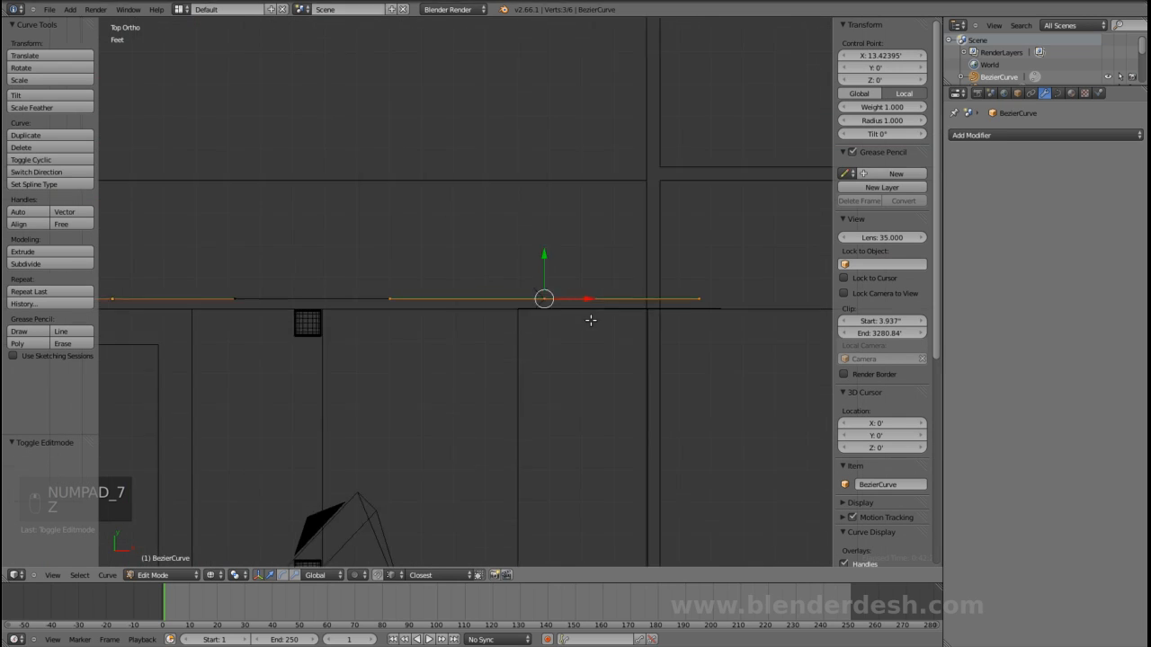
left_click_drag(600, 301, 583, 304)
- Extrude a new curve segment from the corner point along the roof edge, to about X 13.13', Y -21.70'
scroll(568, 334, "down", 2)
middle_click_drag(567, 351, 576, 222, "shift")
scroll(549, 221, "down", 2)
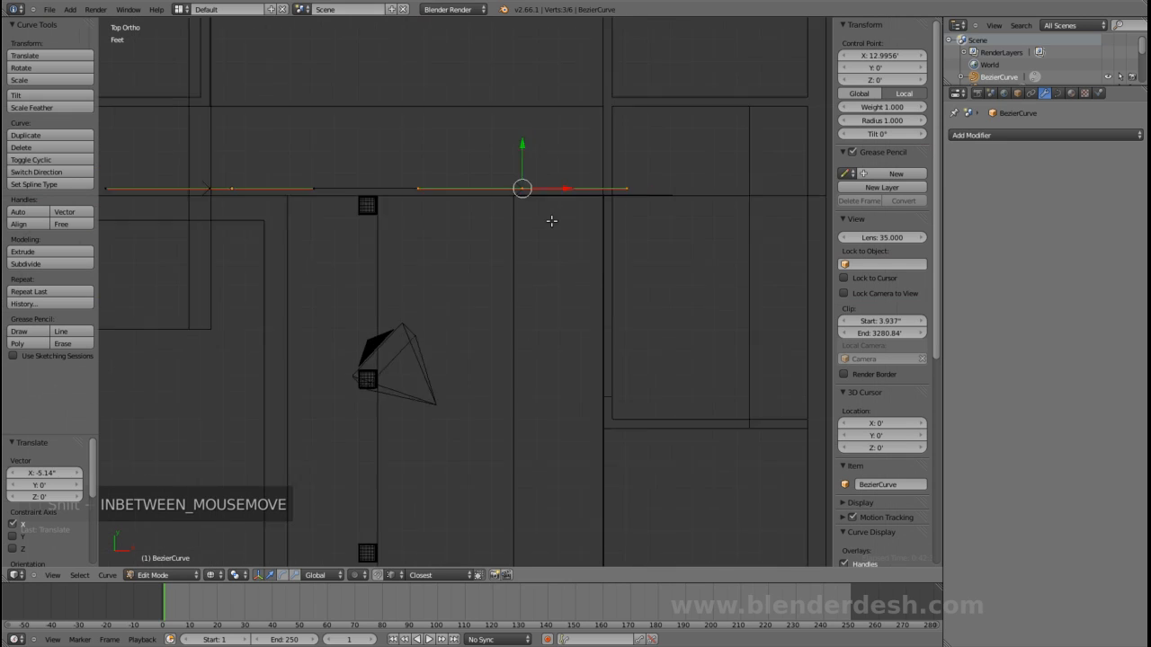
middle_click_drag(543, 291, 549, 218, "shift")
key("e")
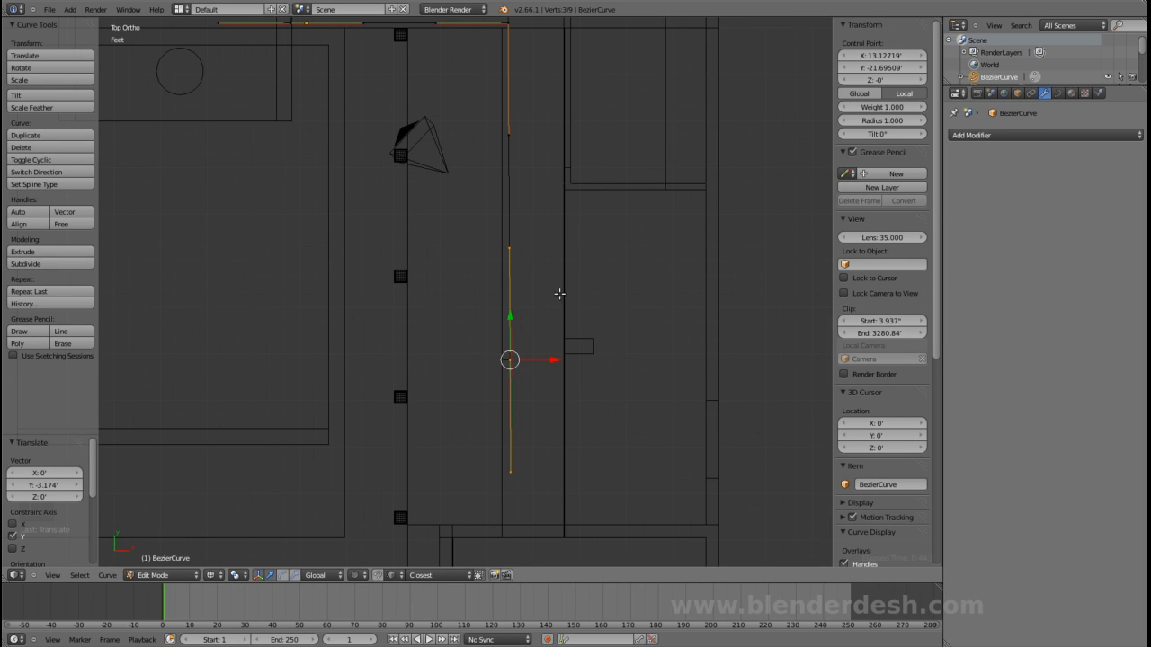
- Set the snap element to Increment and move the extruded end point to about X 12.97', Y -30.38'
middle_click_drag(559, 294, 547, 307, "shift")
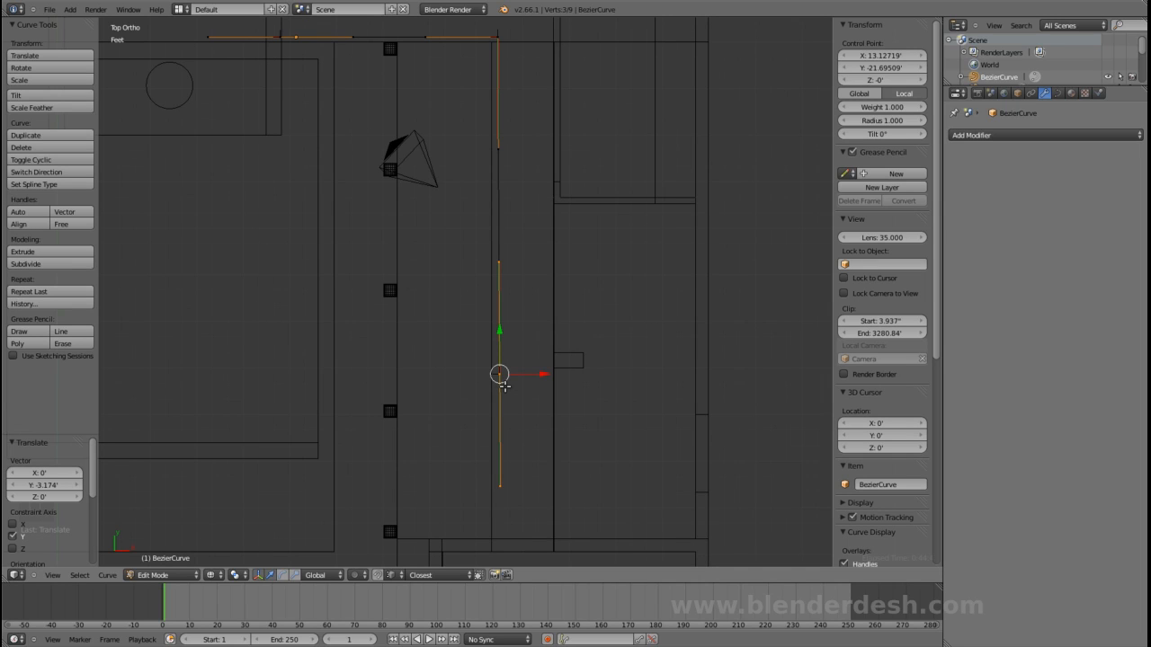
left_click(391, 575)
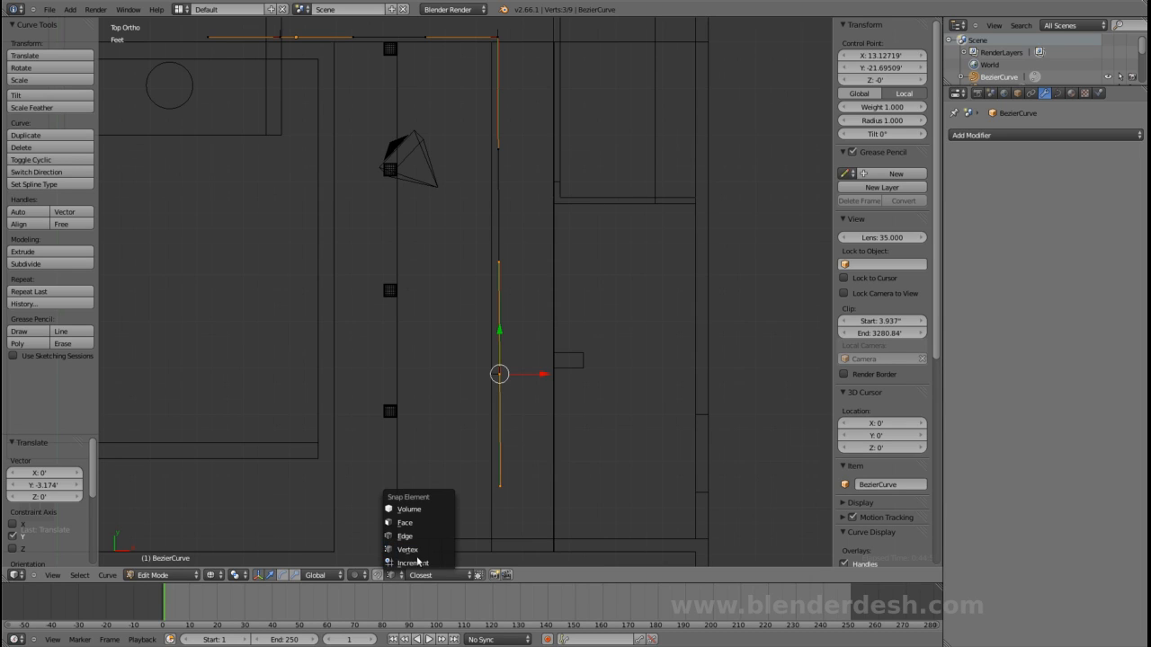
left_click(416, 564)
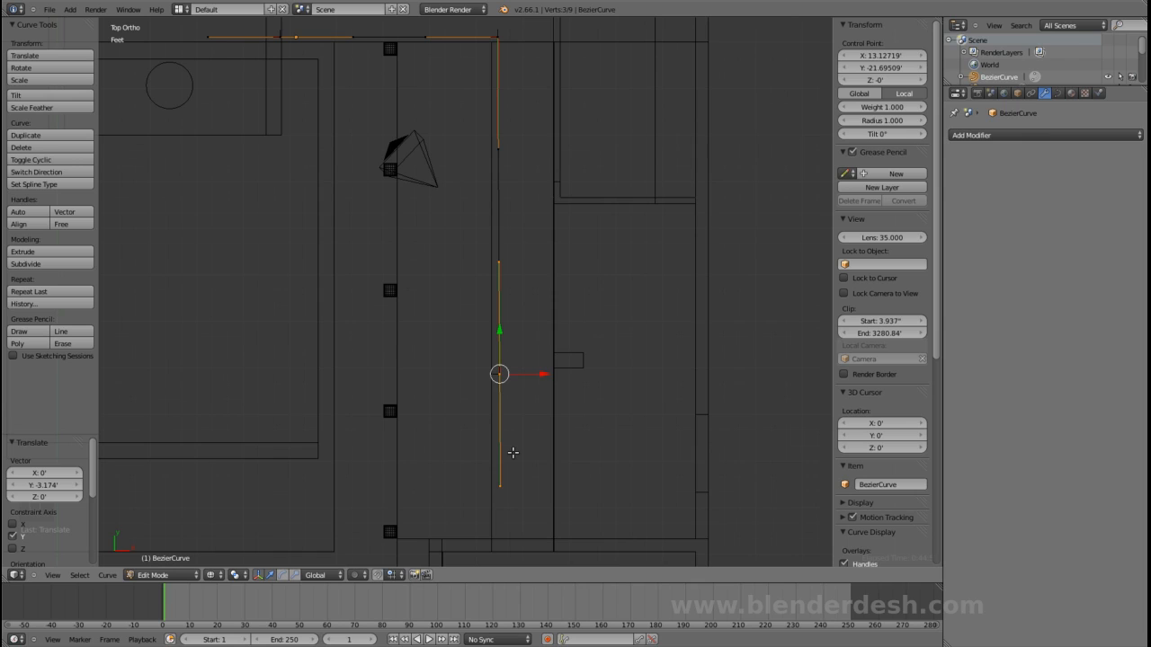
key("g")
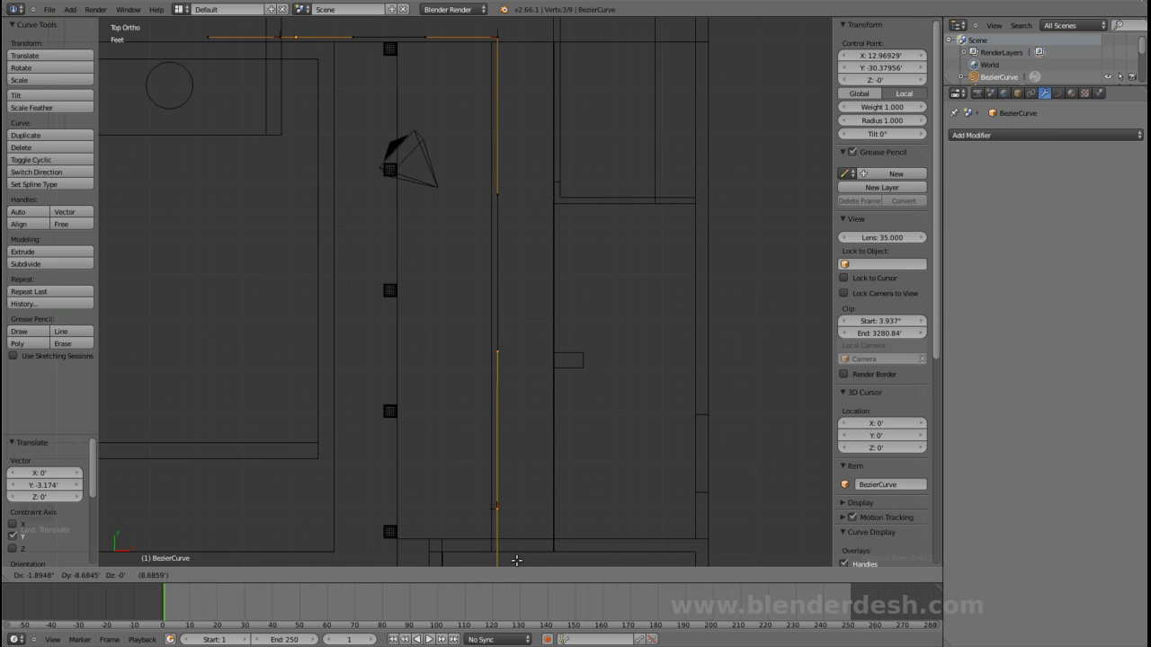
left_click(517, 560)
- Move the end point another -2.18' along Y to the end of the roof edge and finish editing the curve
scroll(512, 462, "down", 1)
middle_click_drag(520, 417, 557, 297, "shift")
left_click_drag(528, 312, 528, 340)
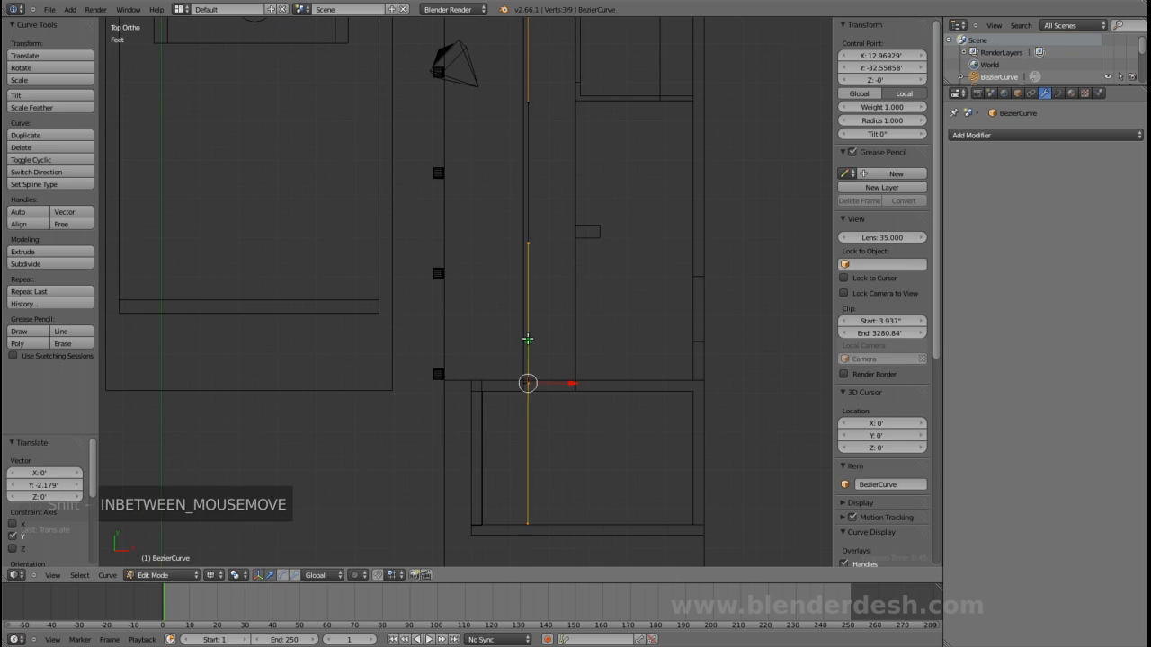
key("Tab")
- Duplicate the L-shaped curve and shift the copy about -30.03' along X to the opposite side of the building
scroll(590, 315, "down", 2)
middle_click_drag(523, 144, 622, 207, "shift")
mouse_move(565, 246)
middle_mouse_down()
mouse_move(544, 231)
mouse_move(520, 242)
mouse_move(637, 244)
mouse_move(581, 251)
mouse_move(518, 203)
mouse_move(431, 213)
mouse_move(498, 226)
mouse_move(417, 251)
middle_mouse_up()
key("z")
scroll(524, 231, "up", 3)
scroll(510, 228, "down", 2)
middle_click_drag(287, 236, 551, 179)
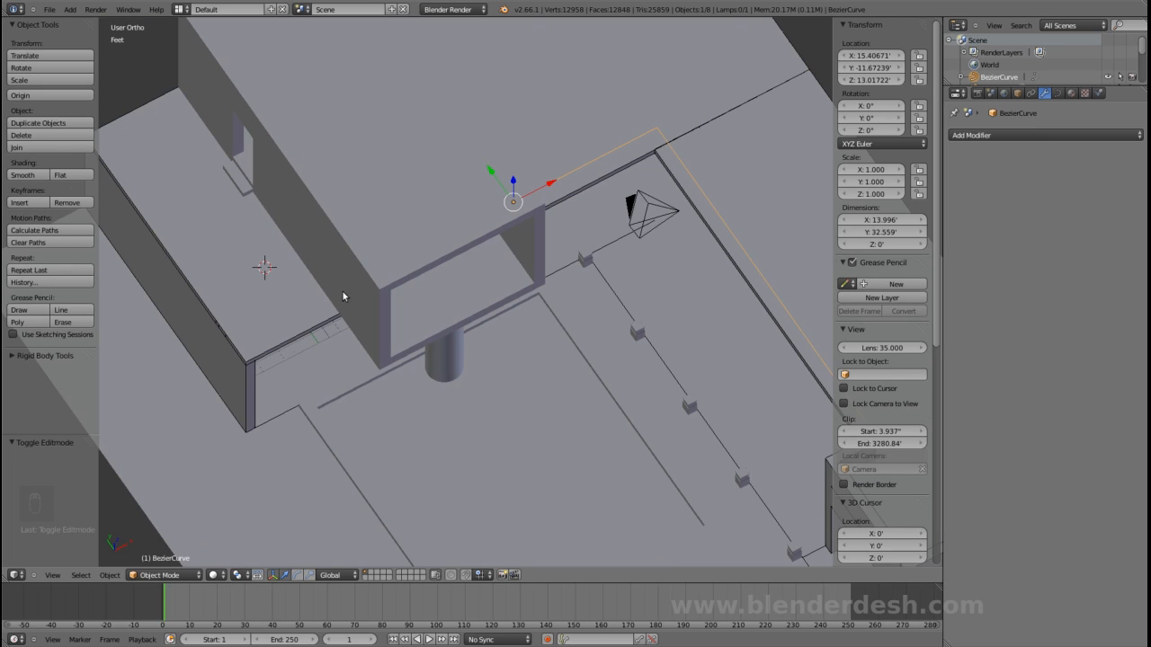
middle_click_drag(523, 266, 534, 298, "shift")
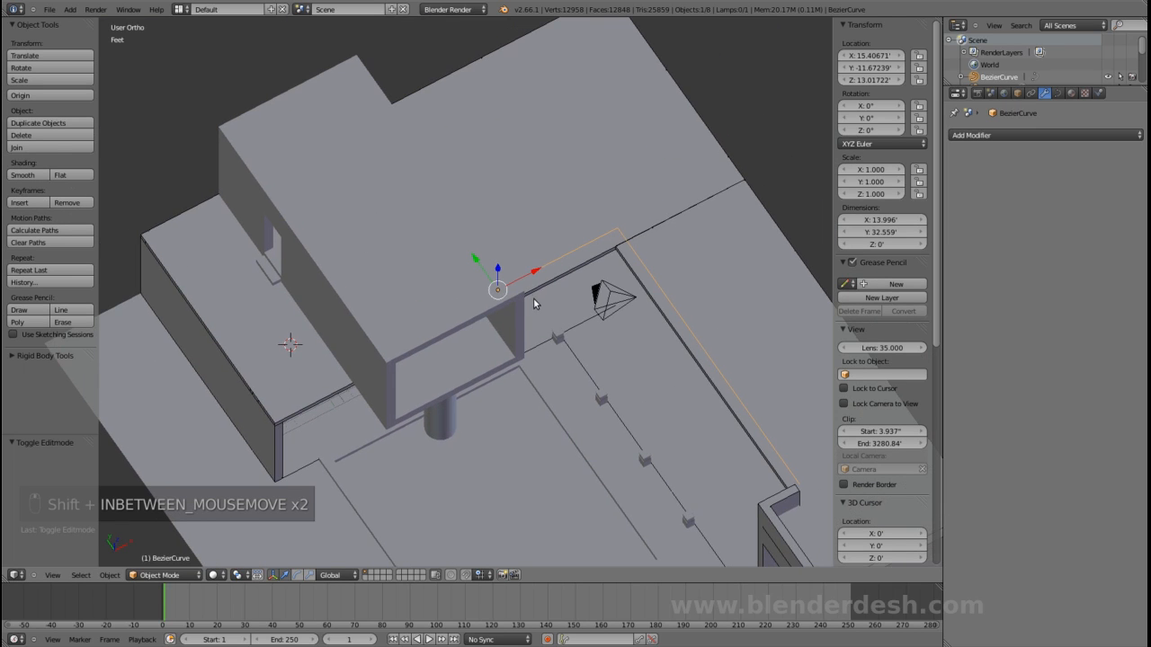
key("shift+d")
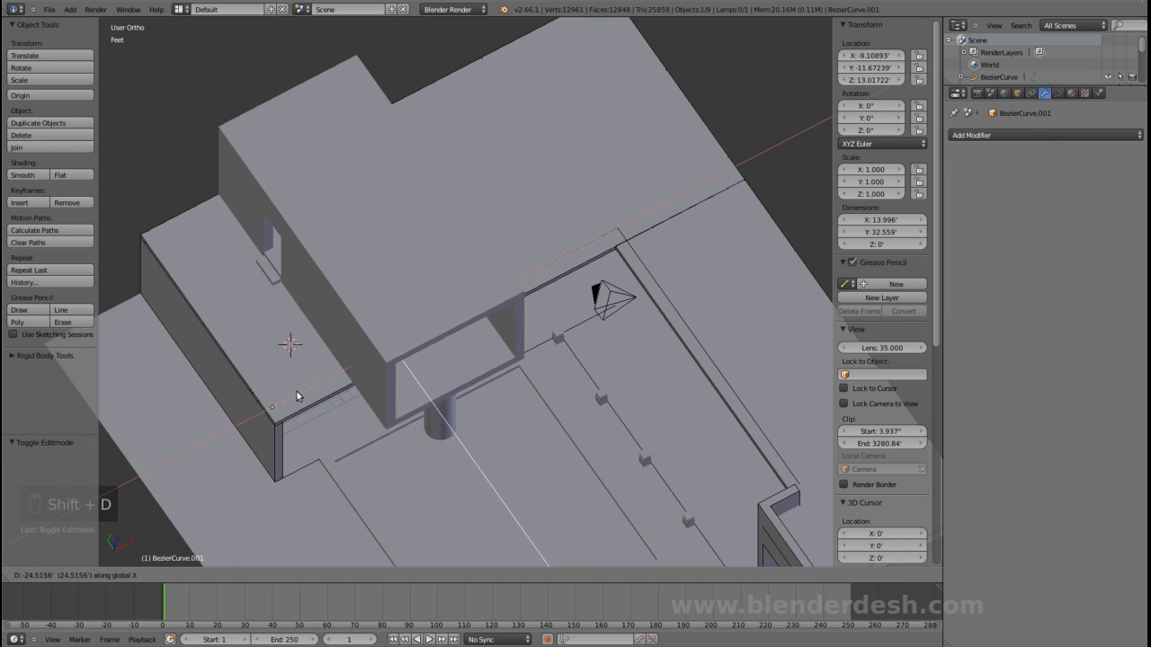
left_click(254, 433)
- Mirror the duplicated curve along the global Y axis
middle_click_drag(334, 387, 573, 335)
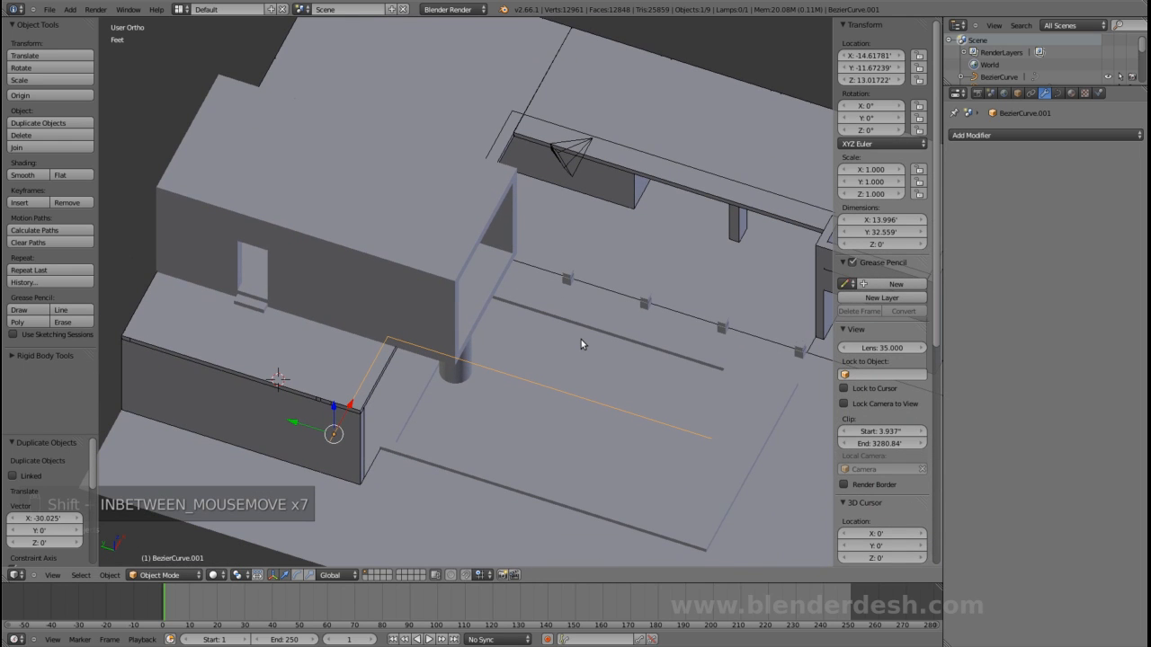
key("ctrl+m")
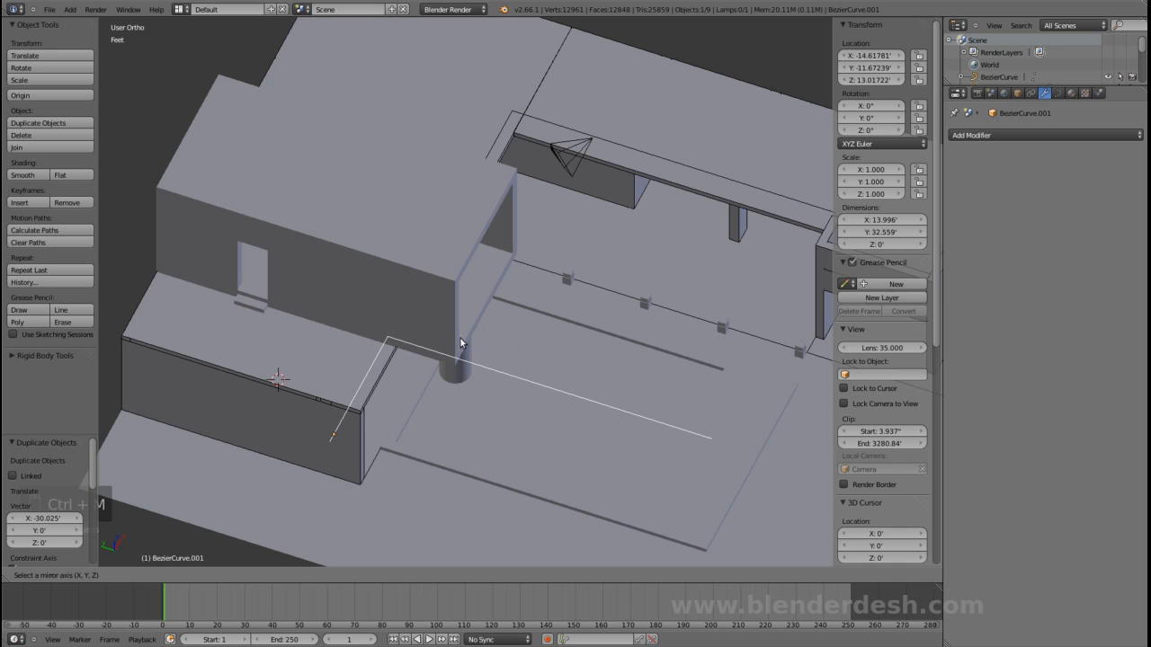
key("y")
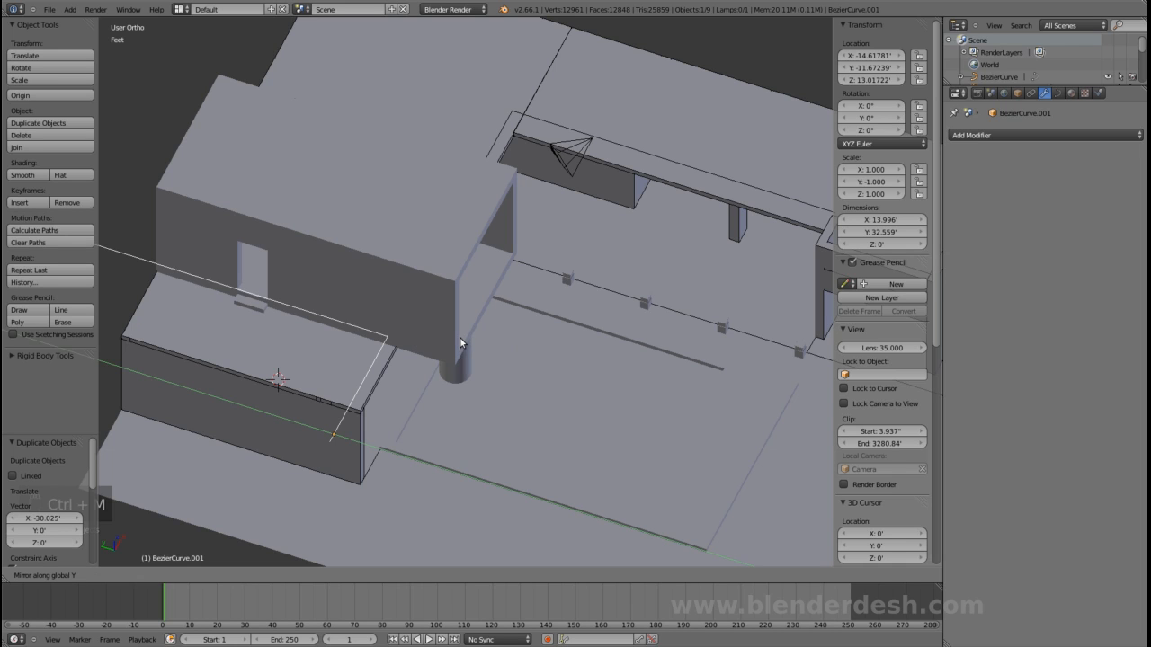
left_click(414, 332)
- Mirror the duplicated curve along the global X axis
middle_click_drag(467, 319, 382, 314)
middle_click_drag(382, 315, 425, 369, "shift")
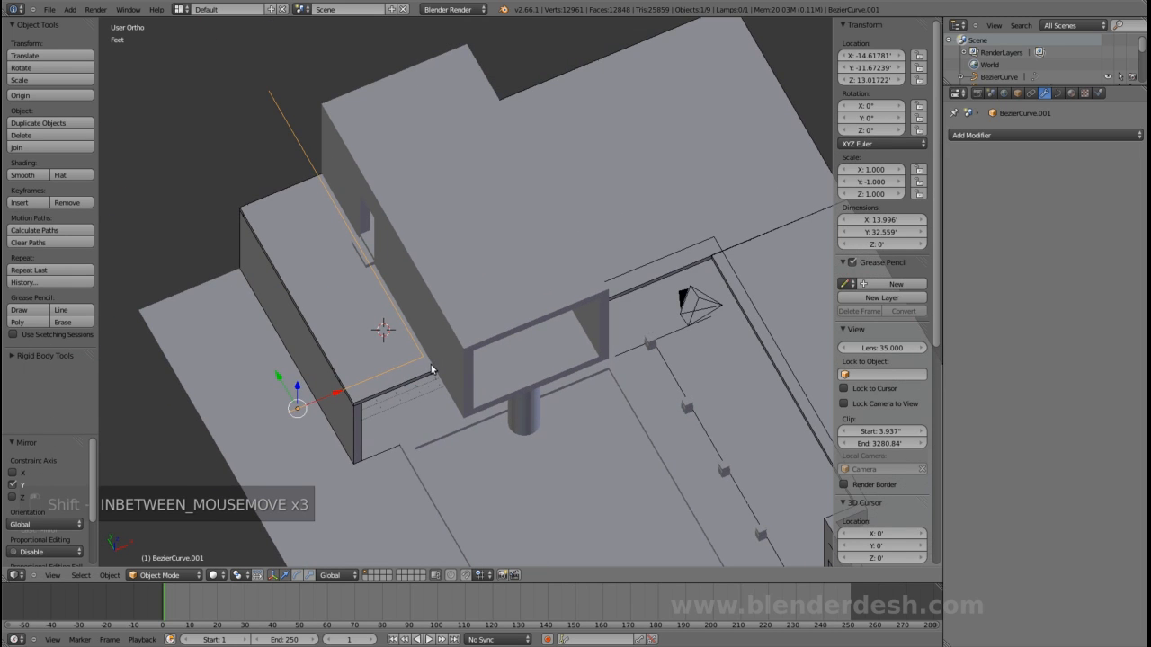
key("ctrl+m")
key("x")
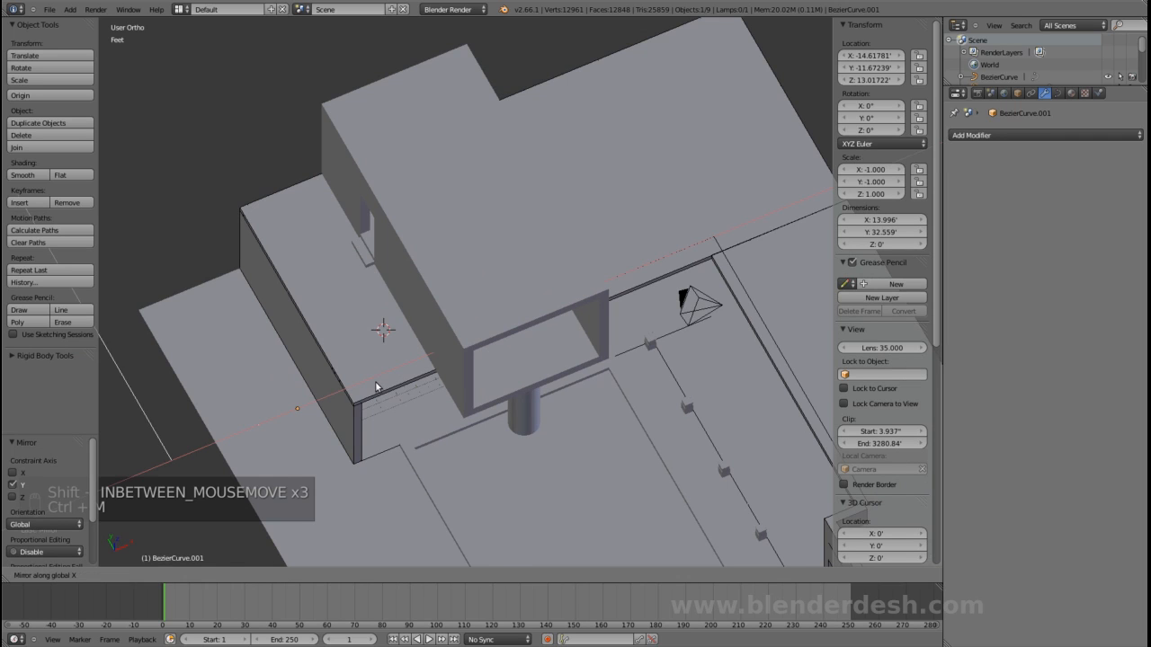
left_click(373, 387)
- Move the mirrored curve copy about 14.03' along the X axis toward the lower roof
scroll(364, 378, "down", 2)
scroll(365, 378, "up", 2)
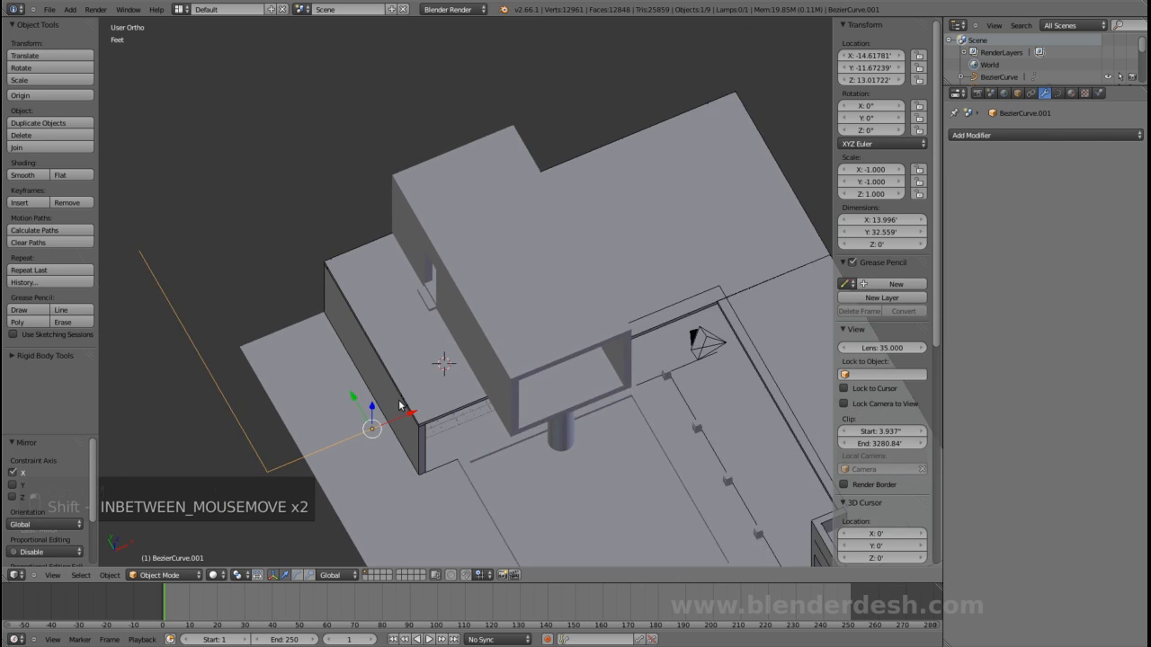
key("g")
key("x")
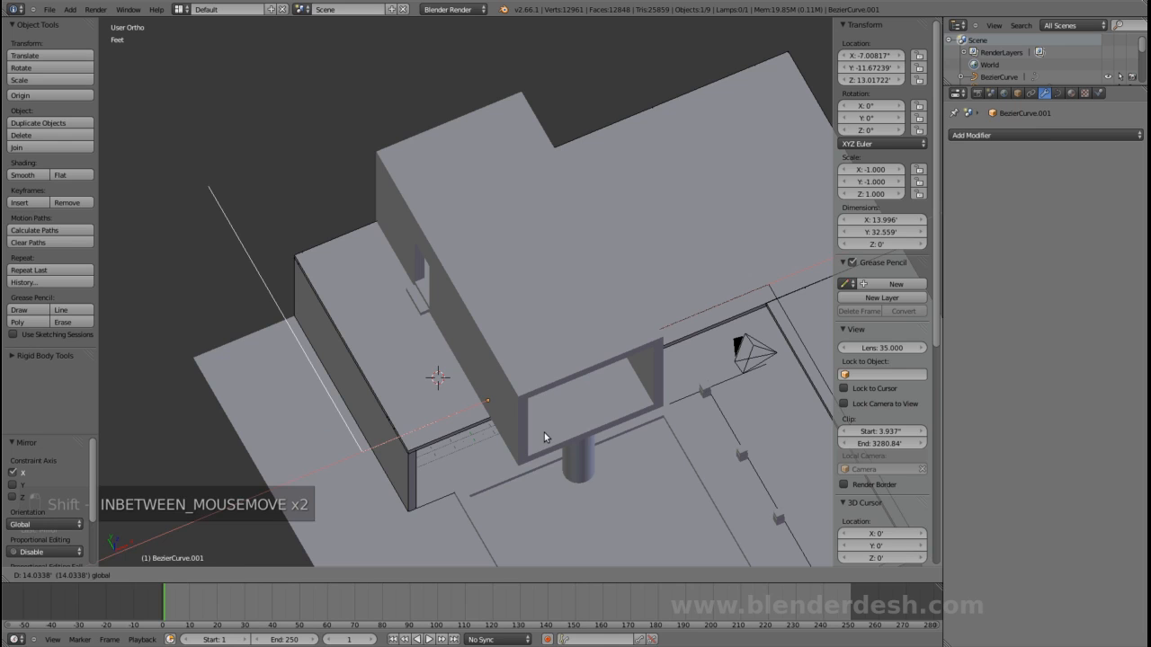
- Move the mirrored curve along X until its origin meets the upper box's side wall, at about X -3.2 ft
left_click(544, 432)
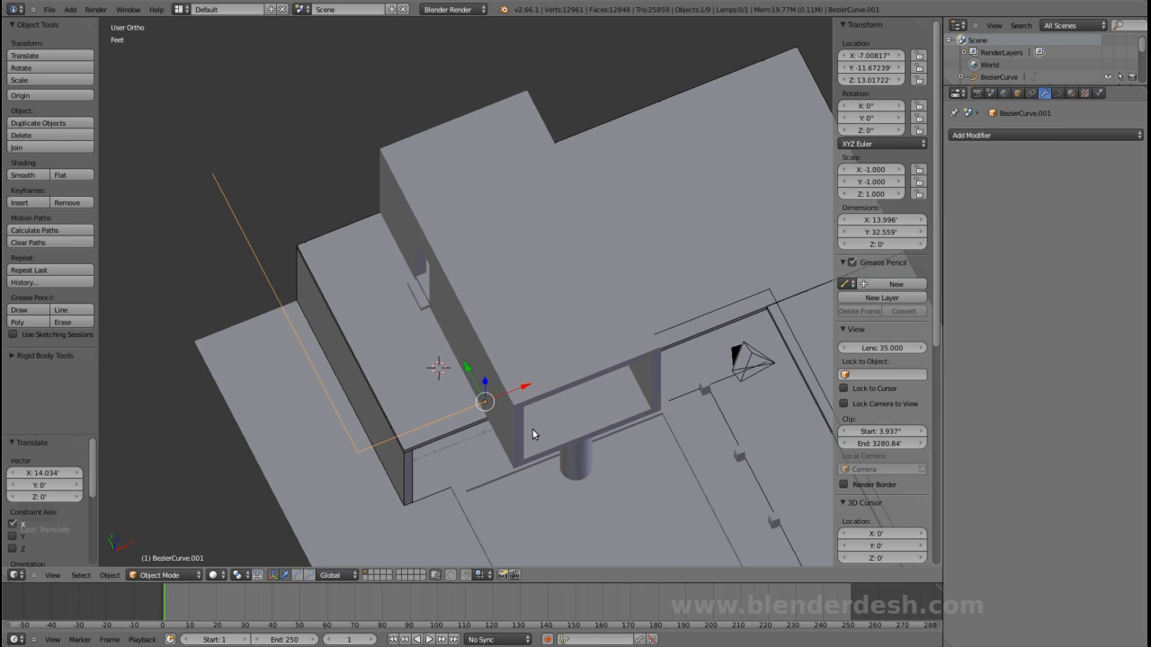
key("KP_7")
key("z")
scroll(524, 418, "up", 2)
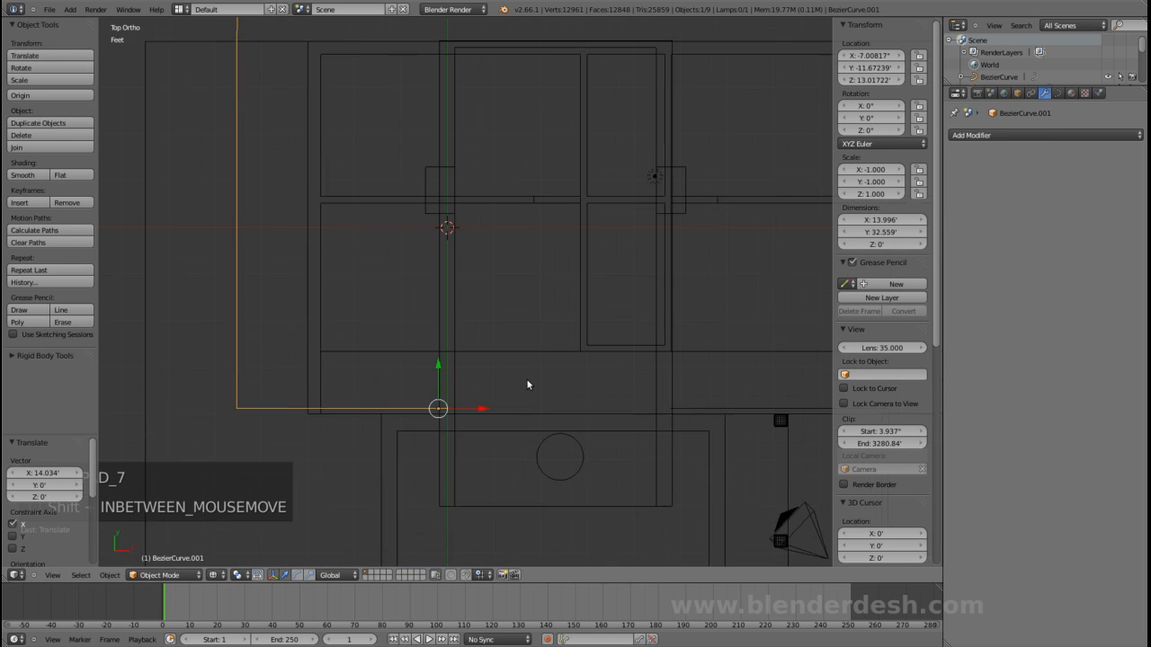
key("g")
key("x")
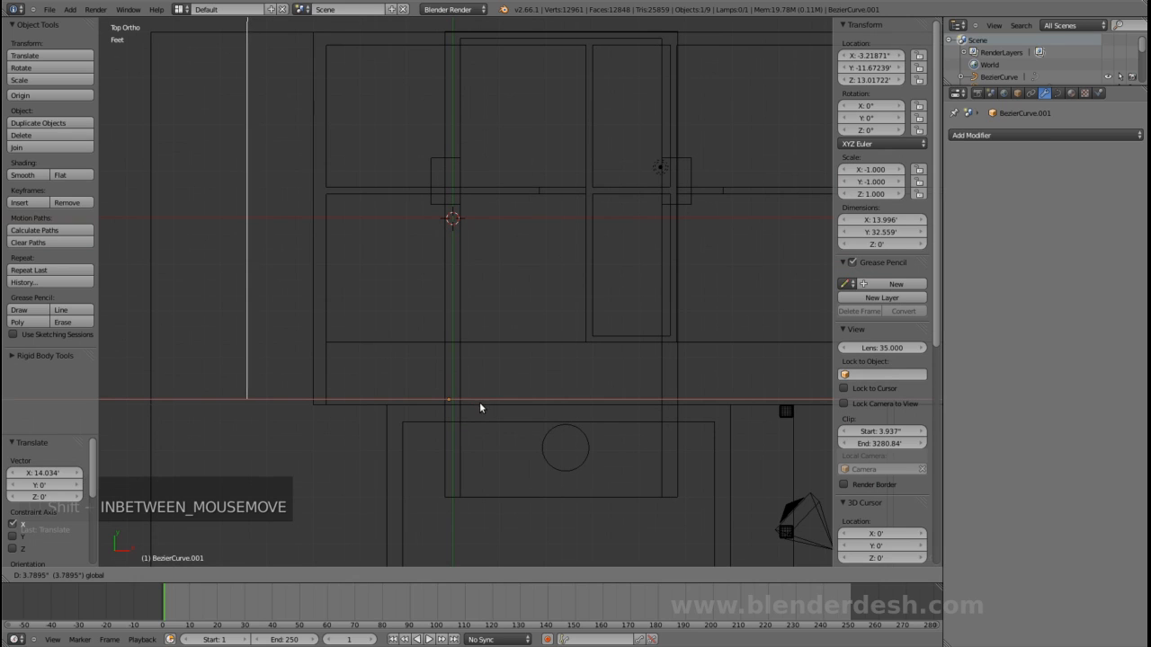
left_click(480, 402)
- Edit the mirrored curve and move its outer-side points about 4.7 ft along X onto the lower roof's side wall
key("Tab")
scroll(460, 387, "down", 2)
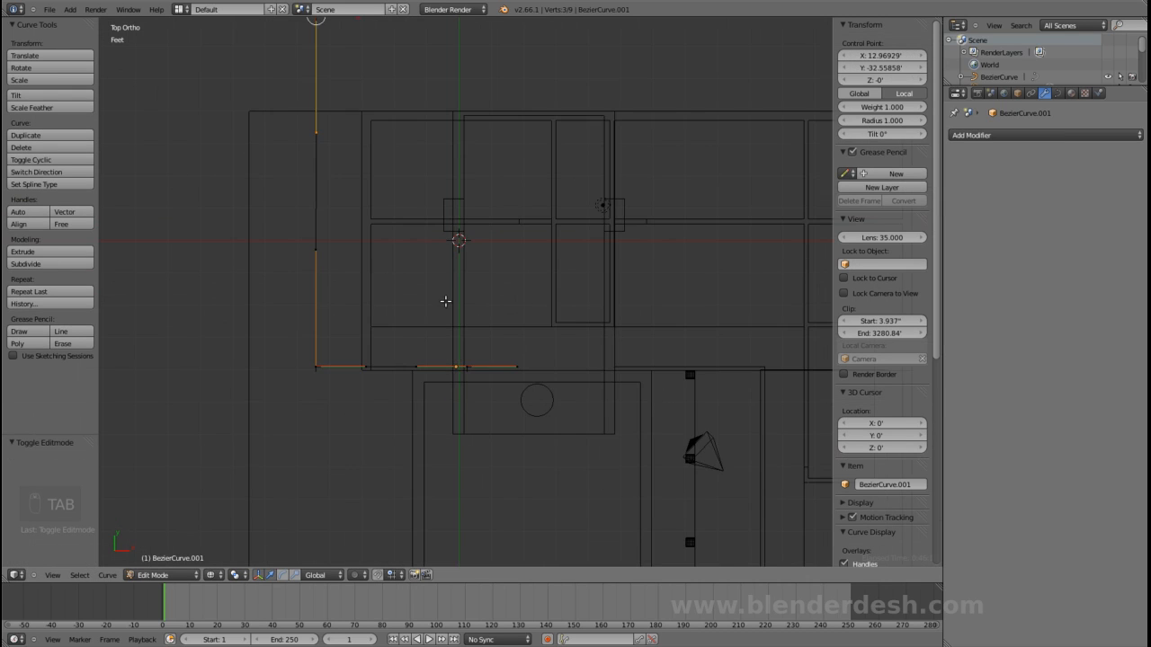
middle_click_drag(441, 265, 510, 374, "shift")
scroll(510, 374, "down", 1)
key("a")
key("b")
left_click_drag(347, 101, 454, 481)
scroll(423, 450, "up", 2)
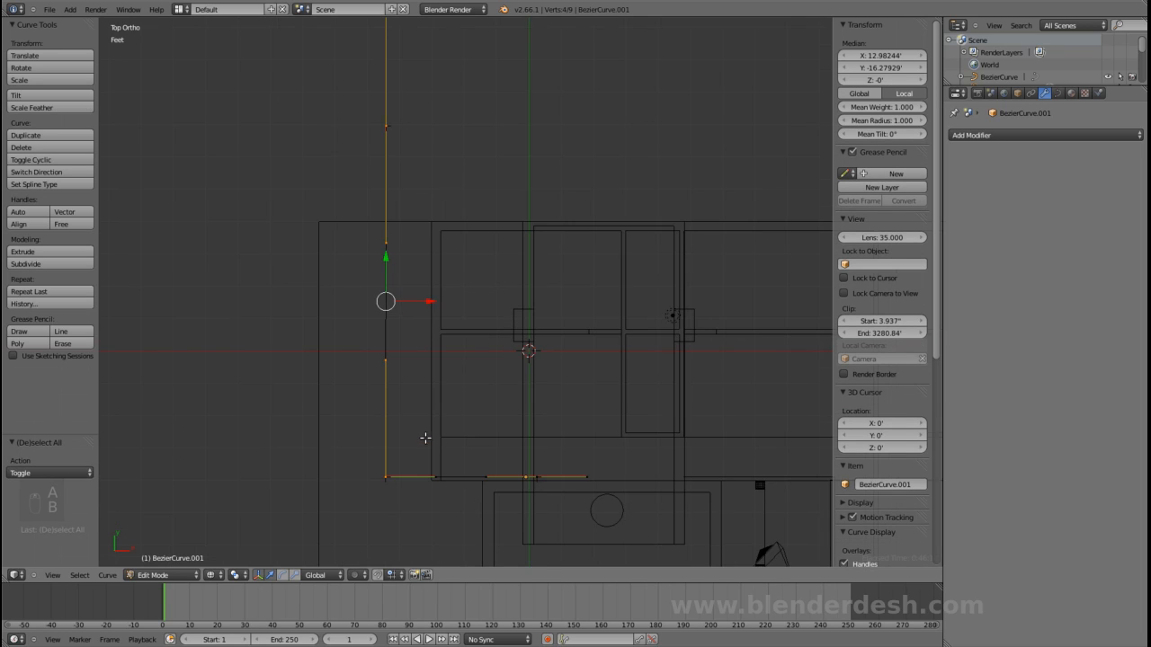
left_click_drag(409, 304, 470, 321)
- Move the curve's rear end point along Y to the lower roof's rear wall, leaving a side run of about 23.4 ft
right_click(435, 234)
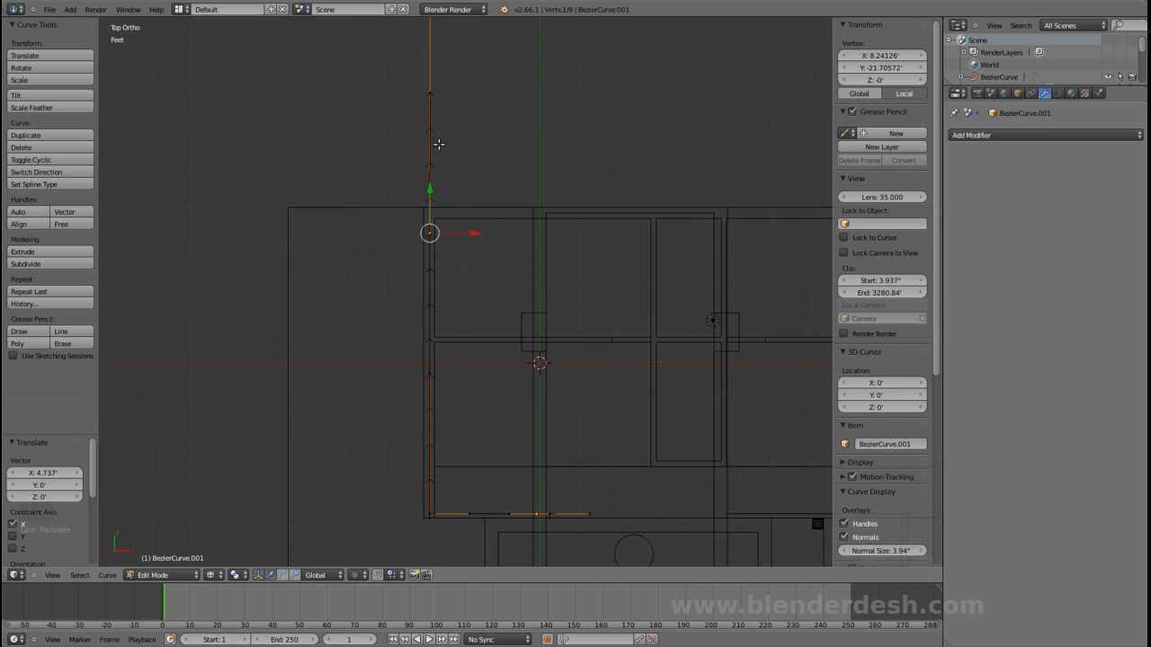
right_click(435, 93)
key("g")
key("y")
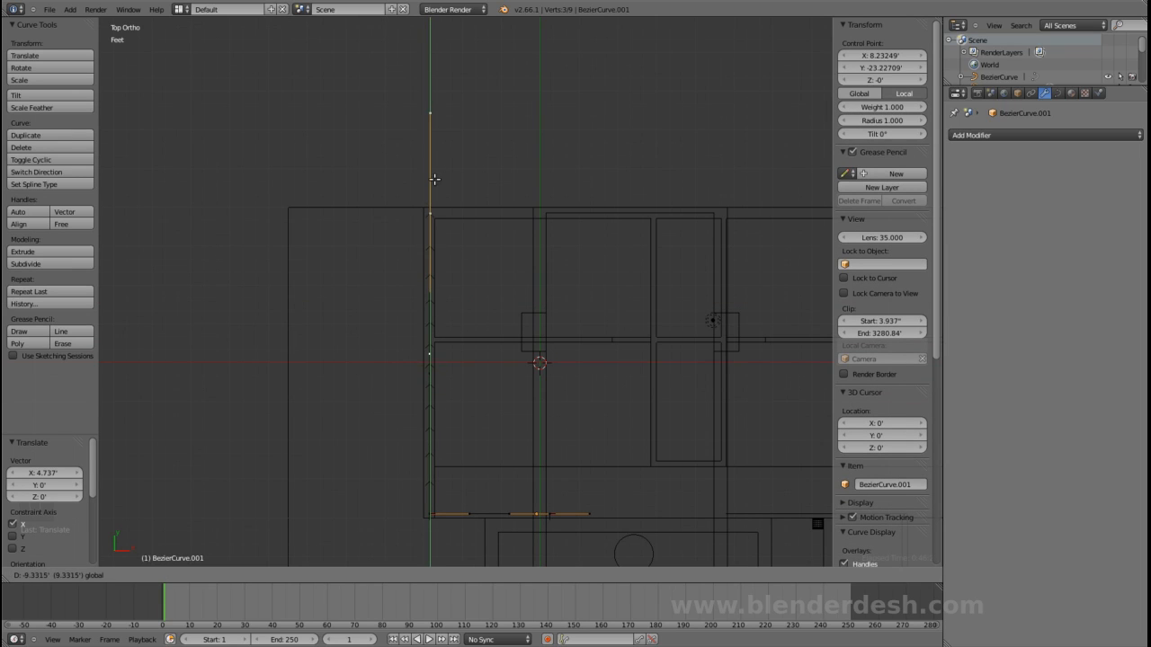
left_click(437, 179)
scroll(449, 192, "up", 3)
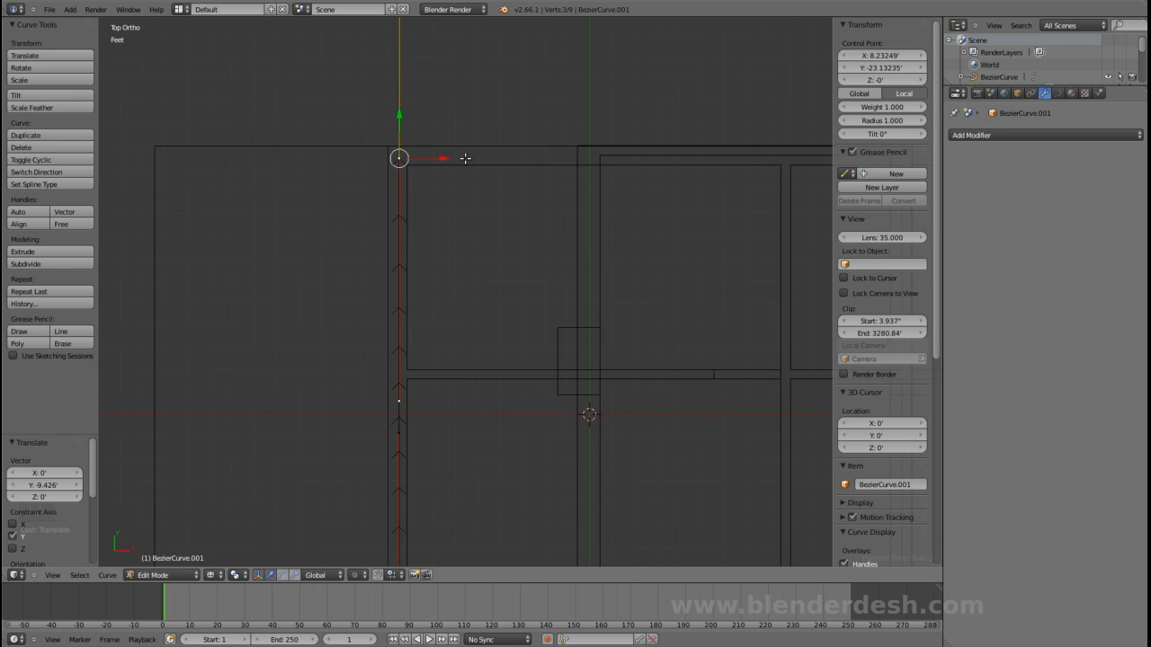
middle_click_drag(466, 158, 465, 240, "shift")
scroll(444, 230, "up", 2)
left_click_drag(367, 179, 369, 172)
- Extrude the curve's rear end point 8 ft along X over the rear wall and leave edit mode
key("e")
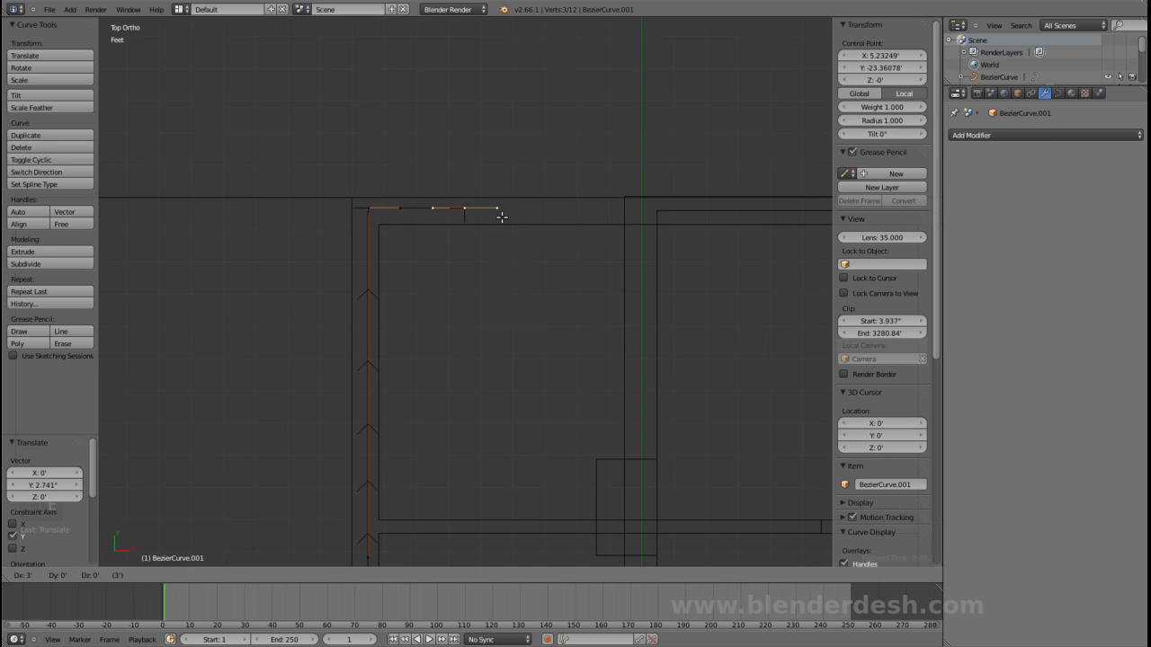
key("8")
key("Return")
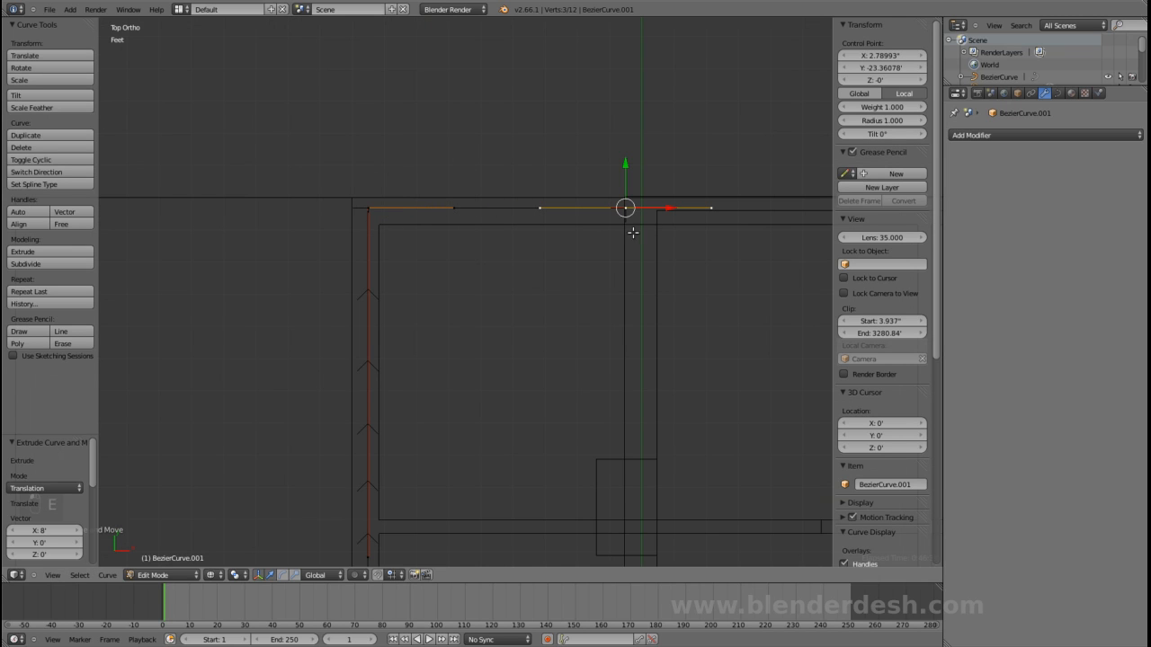
key("Tab")
- Select the original curve over the roof on the other side of the upper box and set its fill mode to Full
scroll(627, 234, "down", 2)
mouse_move(603, 267)
middle_mouse_down()
mouse_move(644, 259)
mouse_move(646, 243)
middle_mouse_up()
key("z")
middle_click_drag(646, 310, 514, 194, "shift")
middle_click_drag(582, 290, 486, 266)
scroll(487, 257, "down", 1)
mouse_move(539, 297)
middle_mouse_down()
mouse_move(571, 299)
mouse_move(527, 300)
middle_mouse_up()
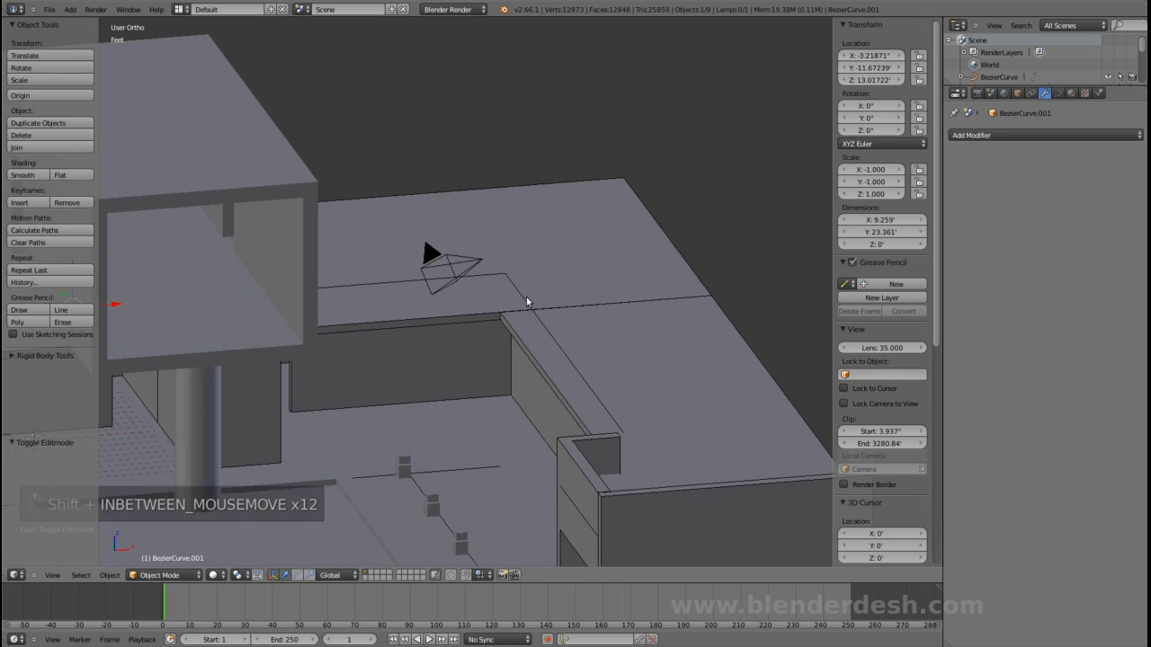
scroll(527, 303, "down", 2)
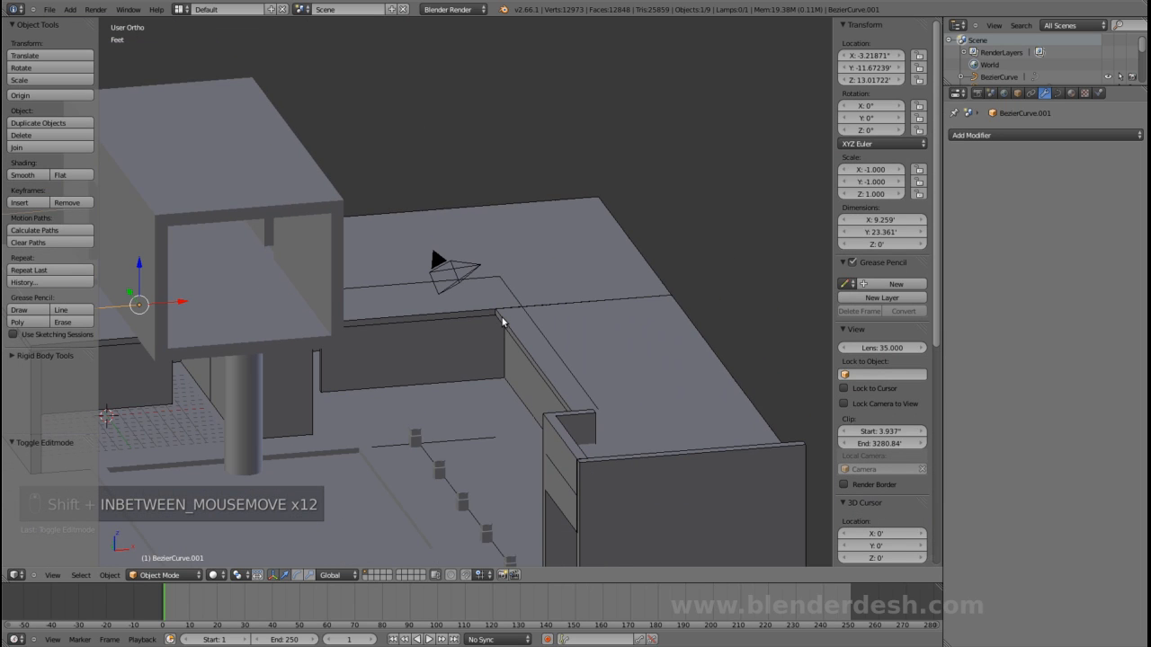
scroll(503, 320, "up", 3)
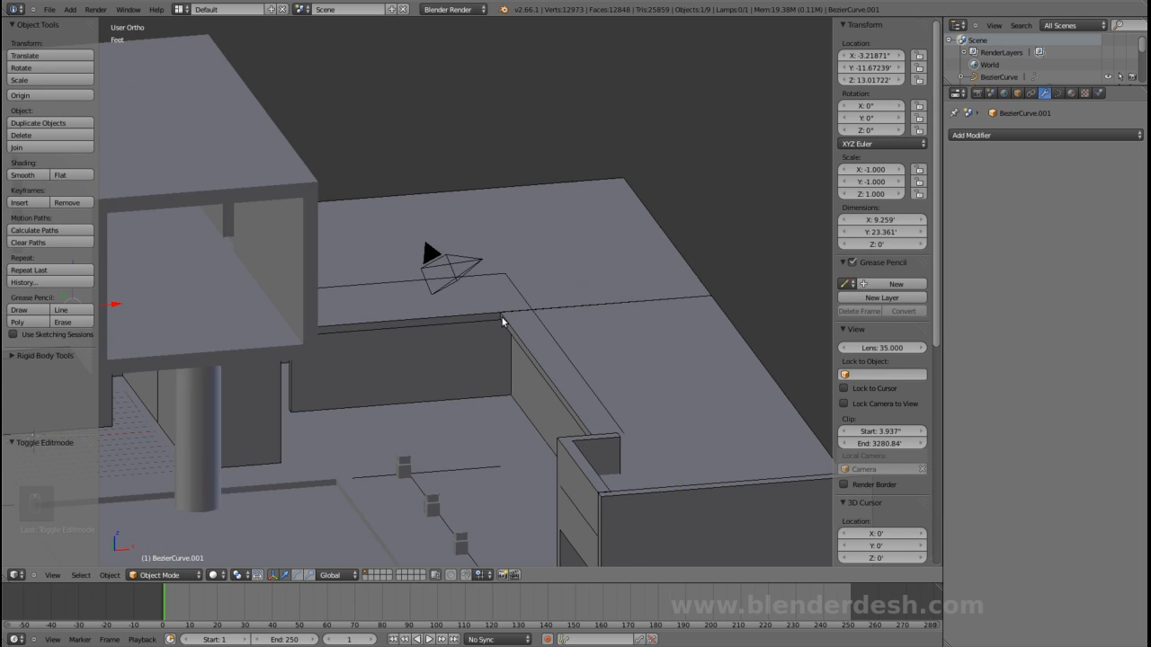
right_click(513, 266)
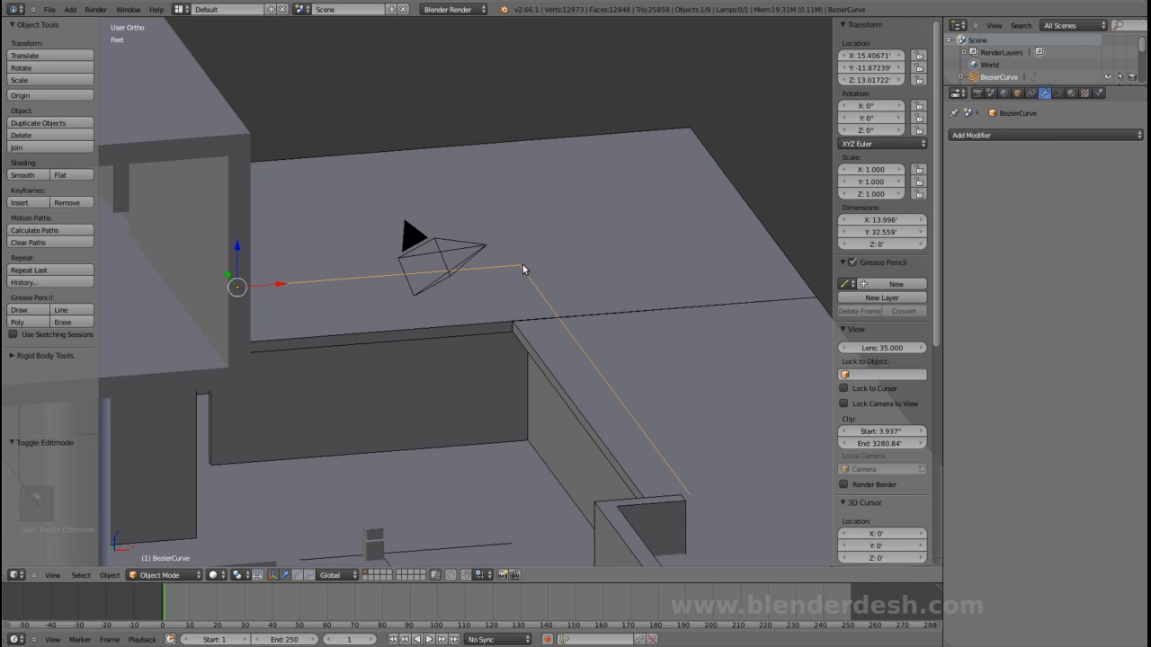
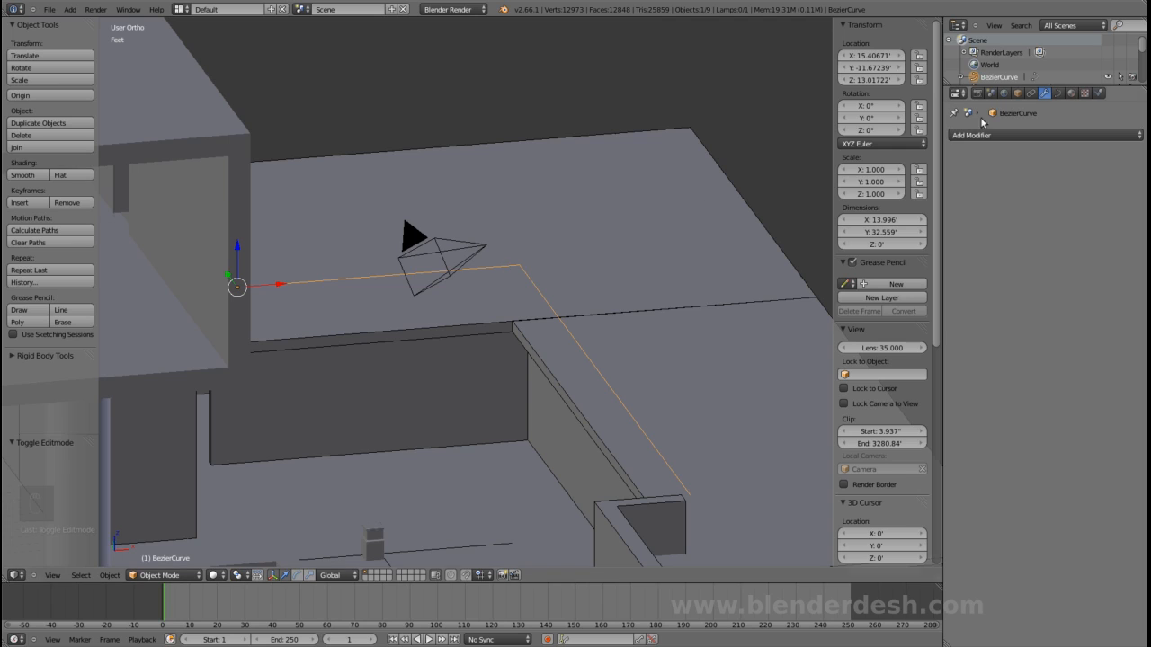
left_click(1056, 94)
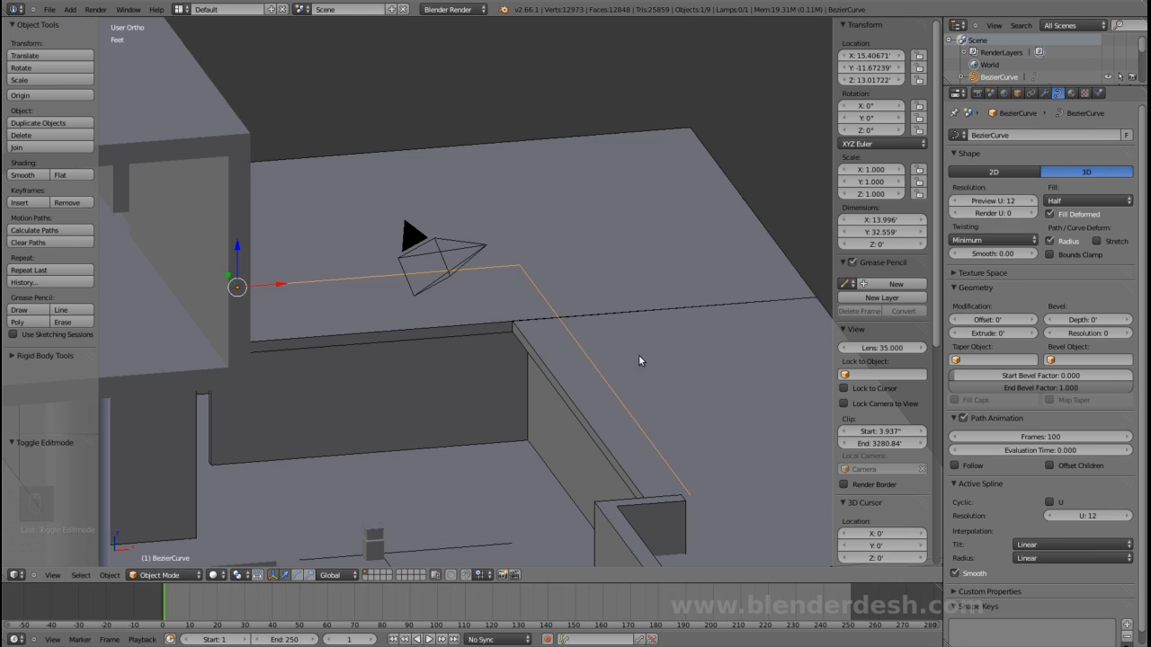
left_click(1066, 204)
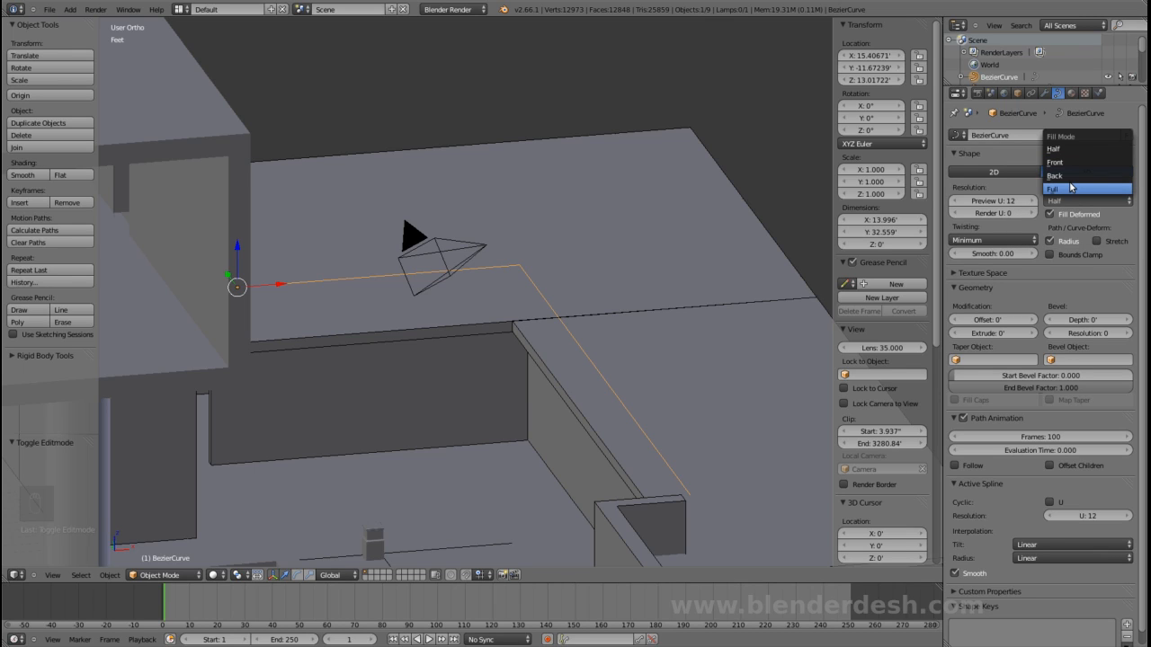
left_click(1071, 188)
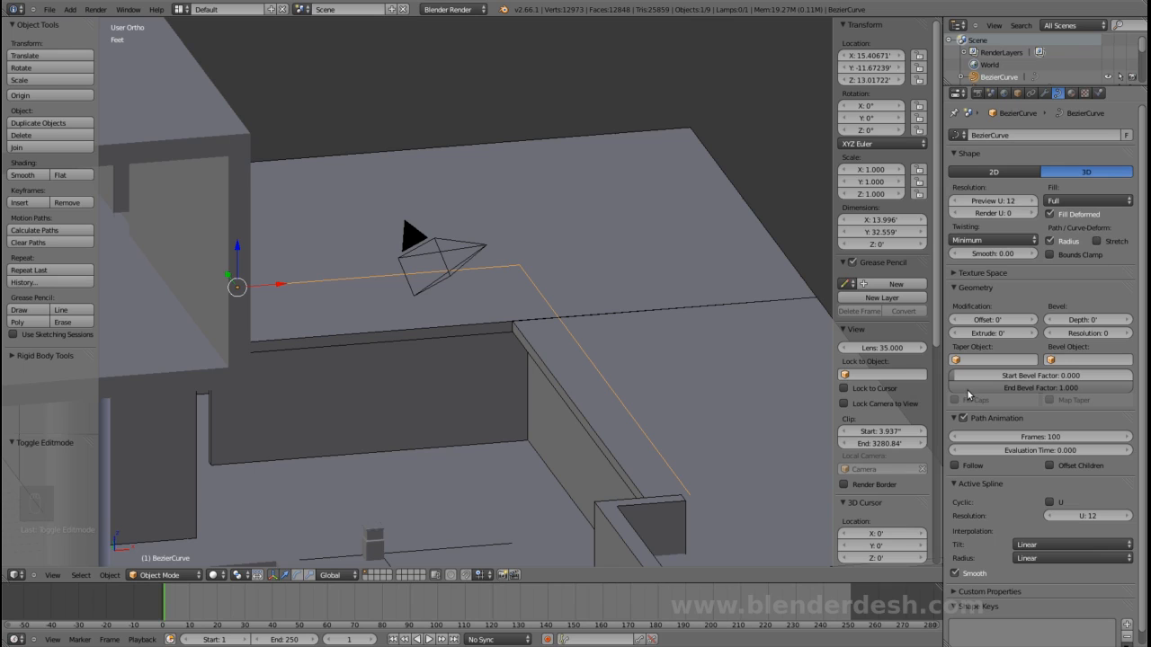
- Try bevel depths of 1 ft and 1 in on the original curve
left_click_drag(1082, 322, 1087, 323)
left_click(1087, 319)
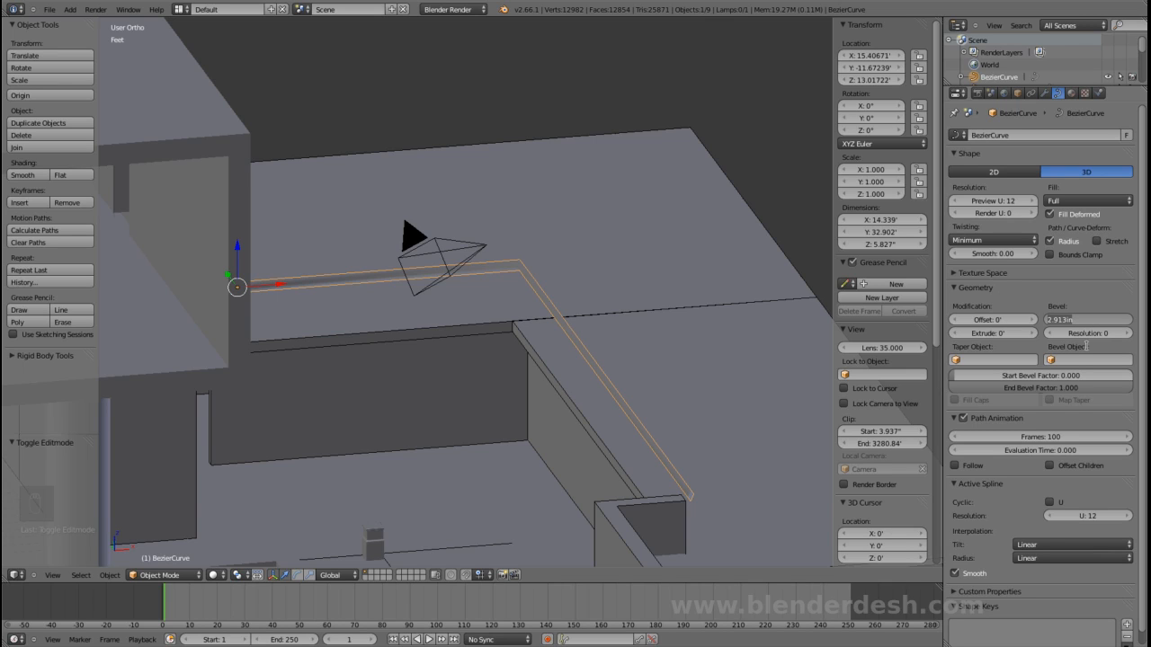
type("1")
key("Return")
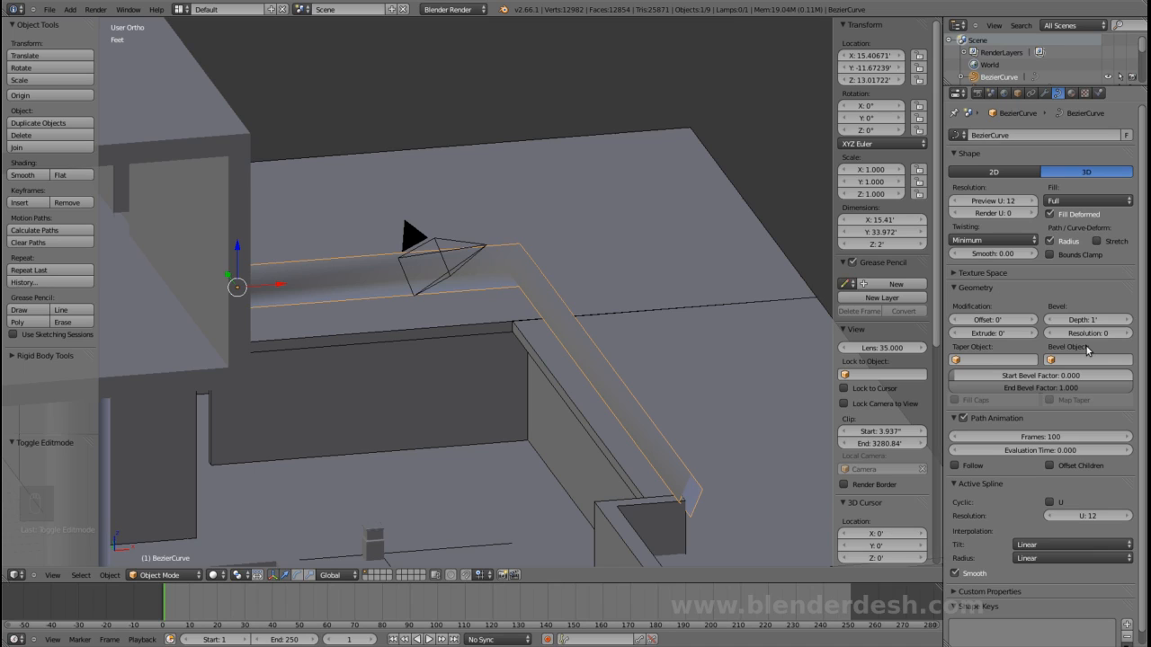
left_click(1089, 319)
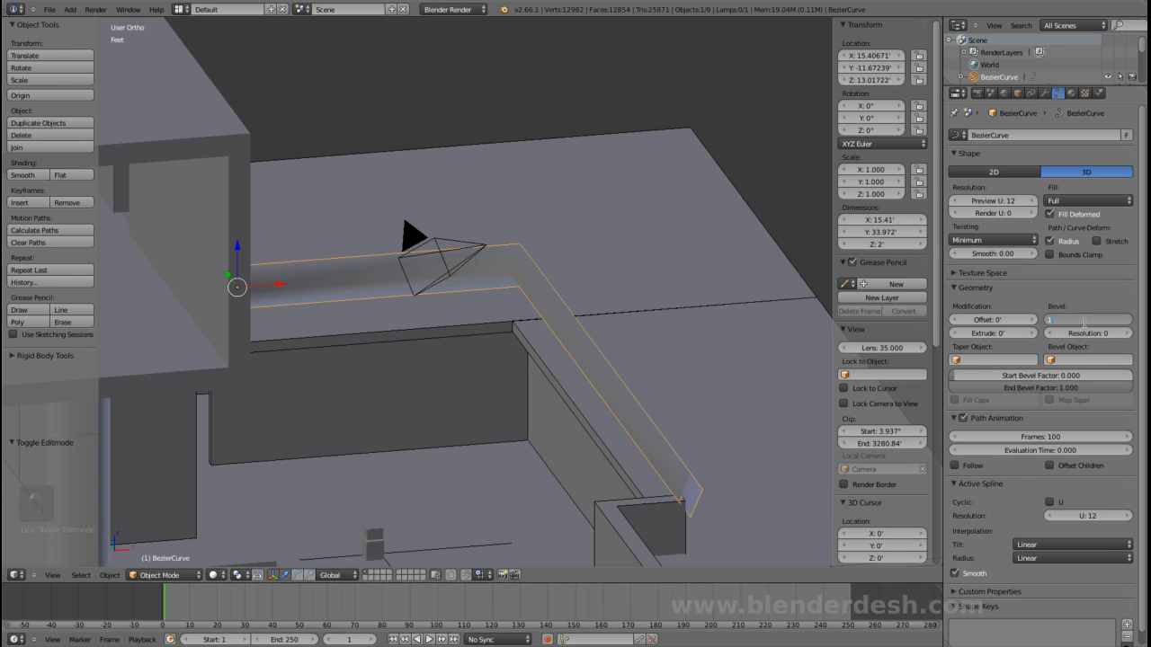
type("1\"")
key("Return")
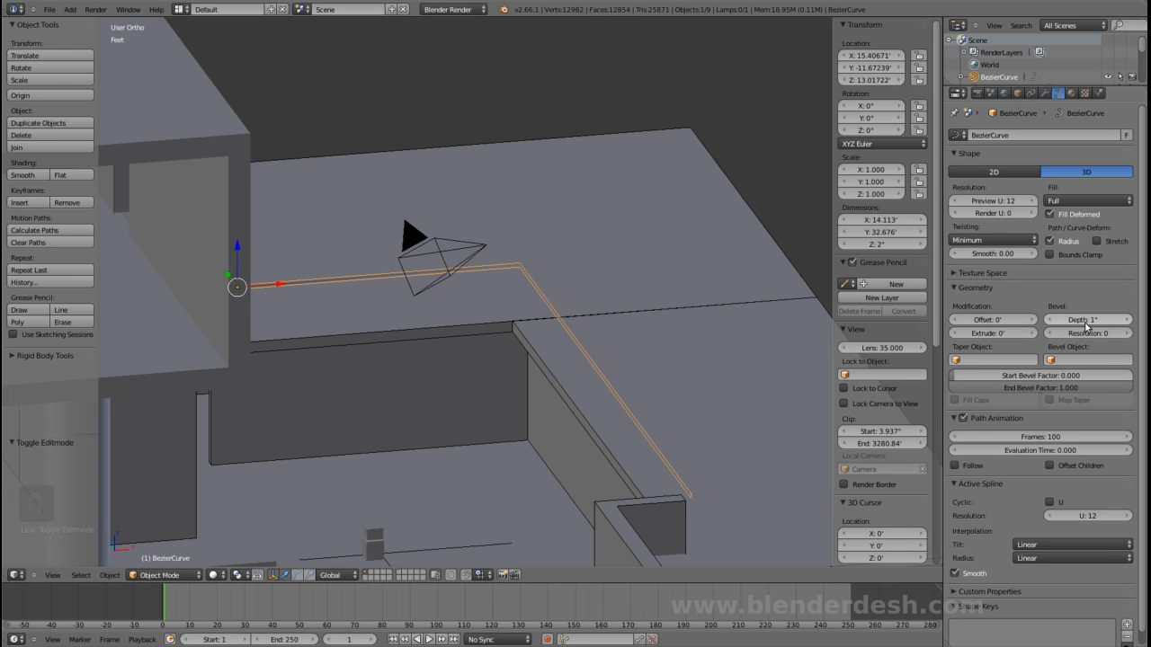
- Set the original curve's bevel depth to 2 in and its bevel resolution to 10
left_click(1088, 324)
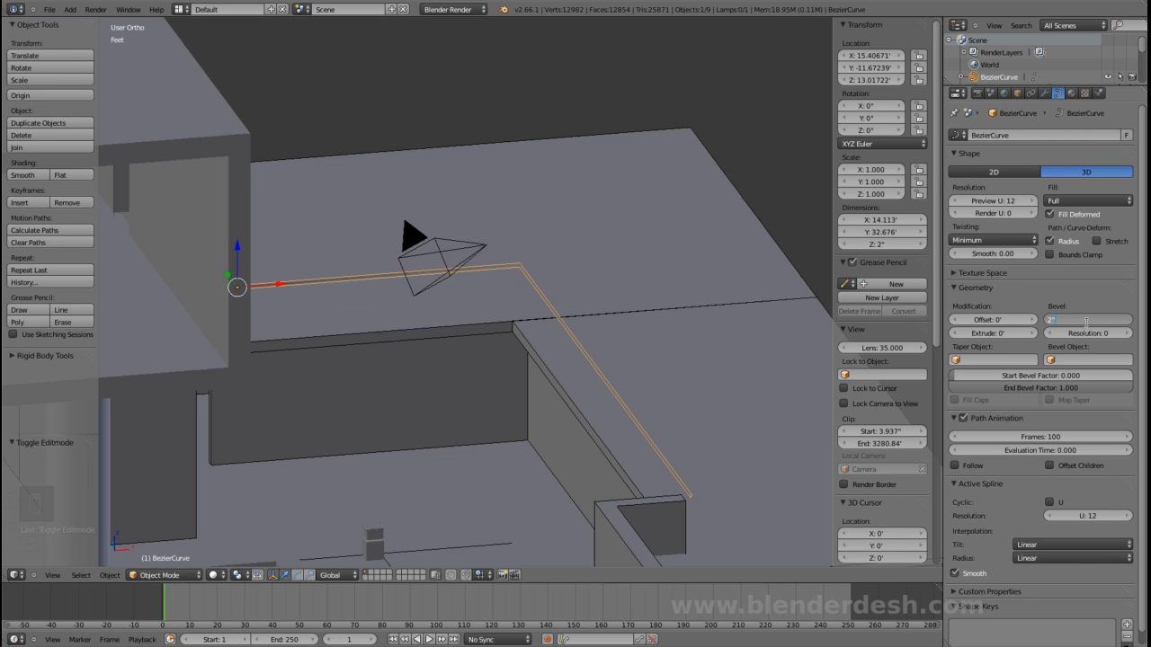
key("Return")
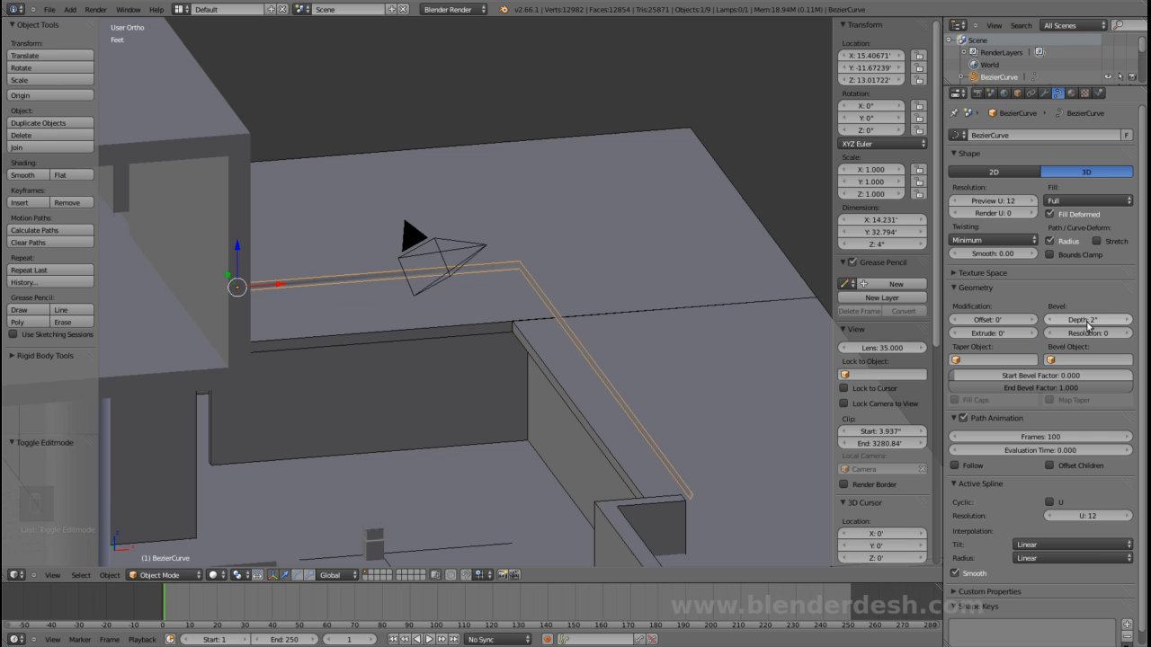
middle_click_drag(688, 514, 547, 431)
middle_click_drag(278, 407, 535, 339, "shift")
scroll(530, 380, "up", 3)
scroll(462, 414, "up", 3)
middle_click_drag(459, 416, 427, 410, "shift")
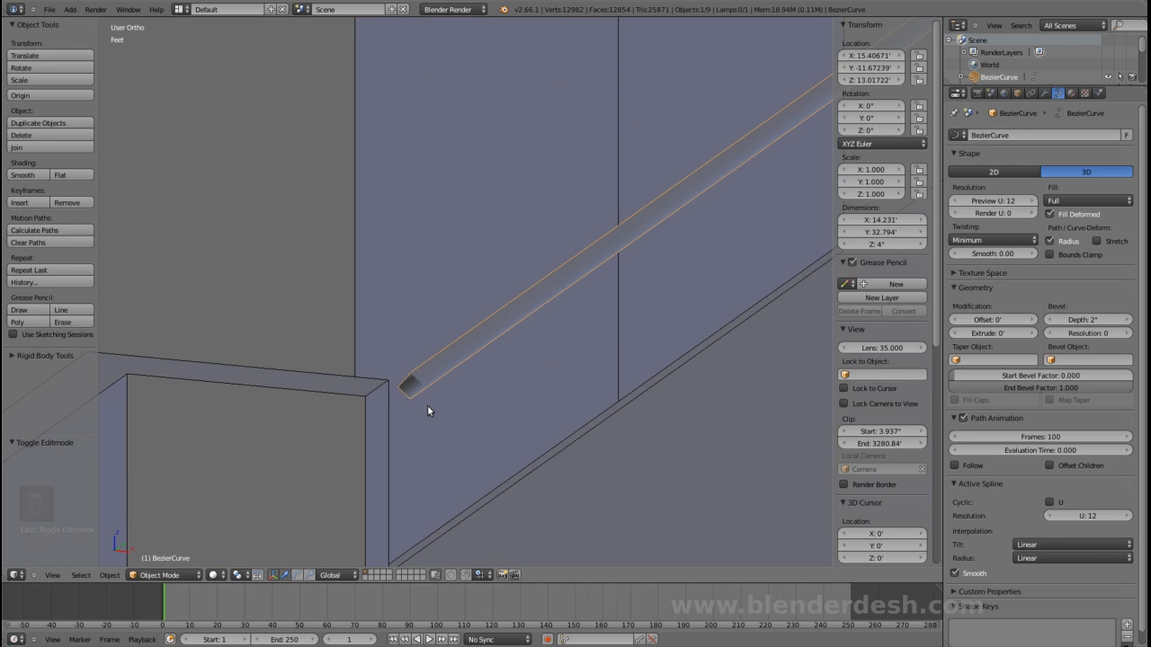
left_click_drag(1069, 332, 1099, 339)
left_click(1084, 336)
type("10")
key("Return")
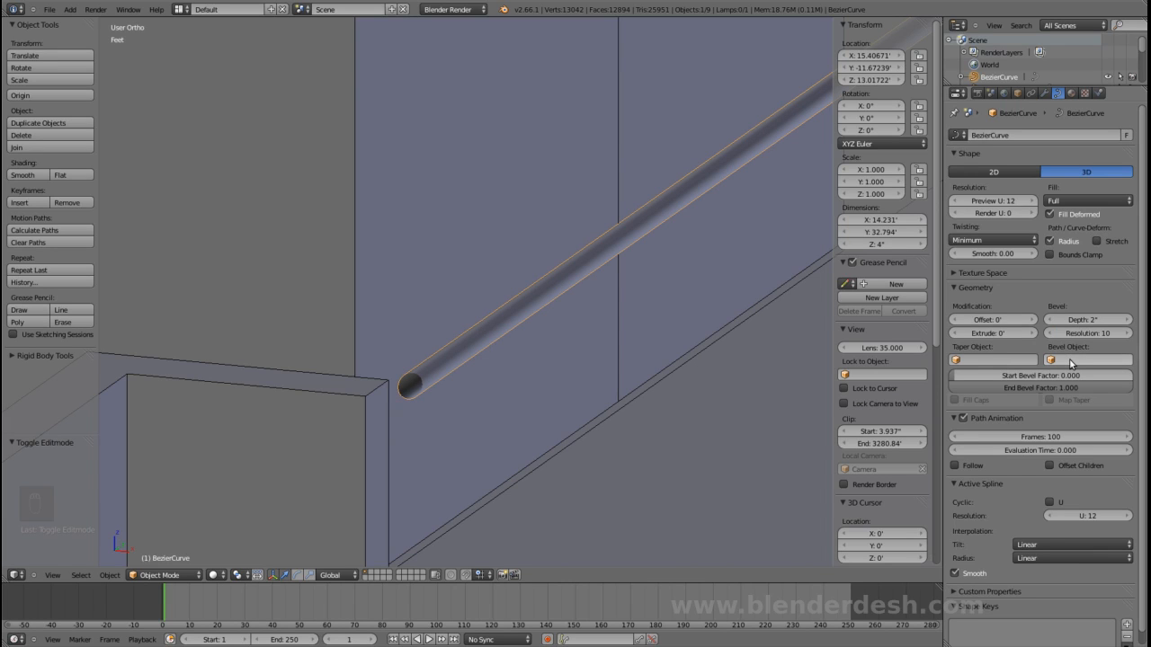
- Select the mirrored curve above the lower roof and set its fill mode to Full
middle_click_drag(348, 358, 428, 312)
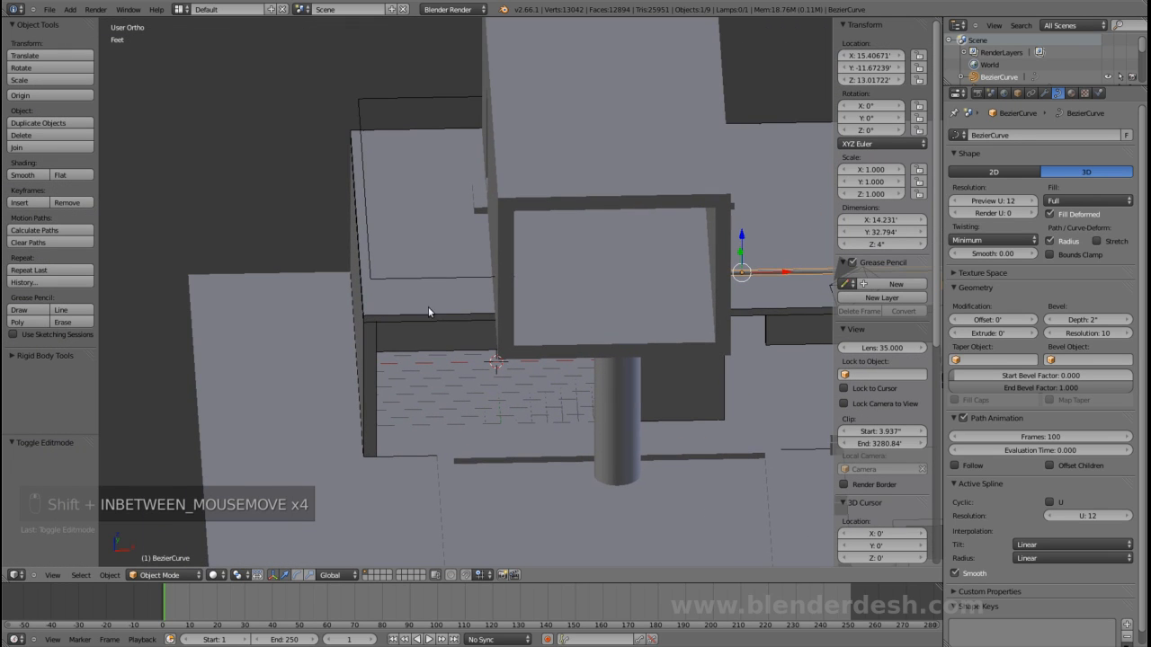
right_click(412, 105)
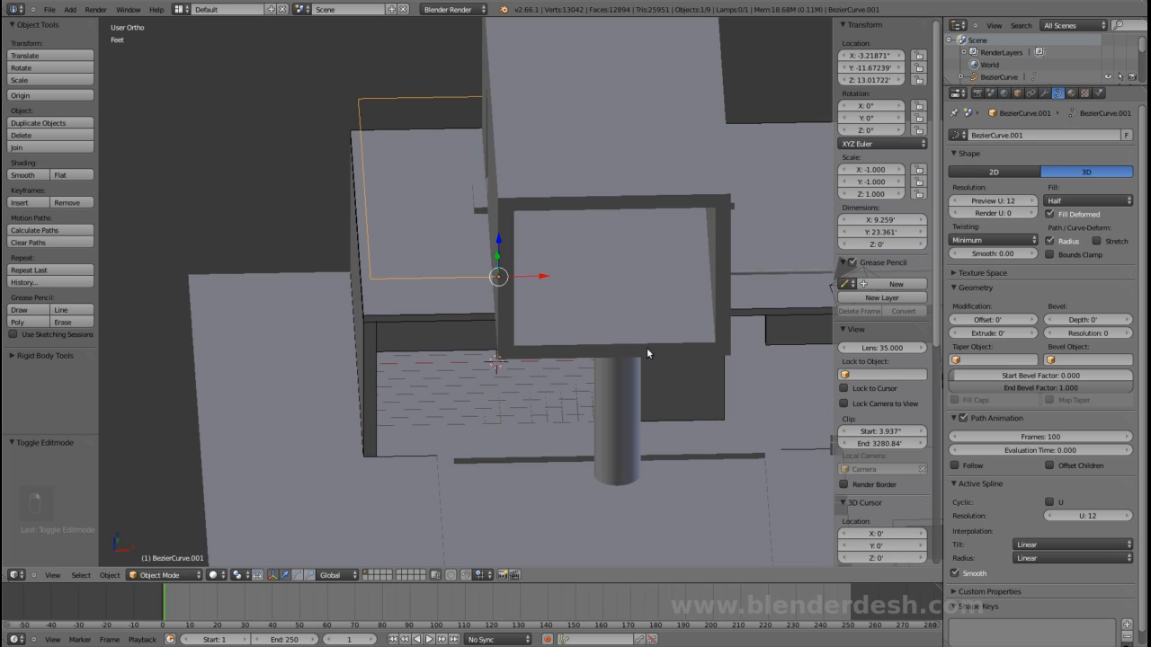
left_click(1061, 200)
left_click(1059, 189)
- Set the mirrored curve's bevel depth to 2 in and its bevel resolution to 10
left_click(1083, 325)
type("2\"")
key("Return")
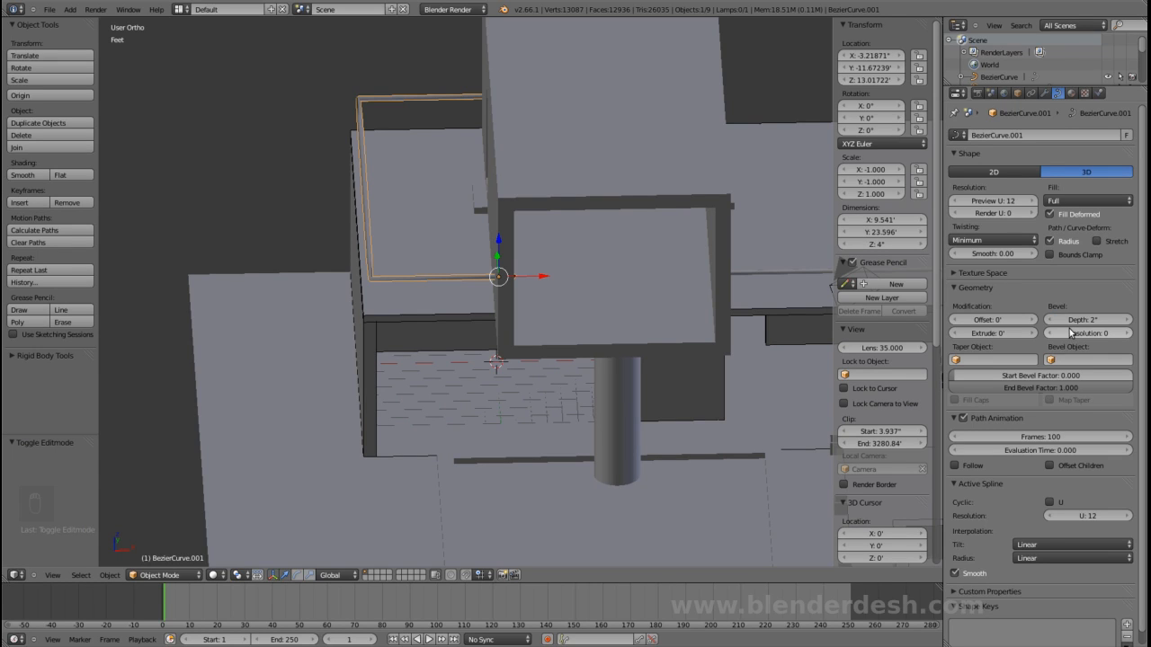
left_click(1083, 333)
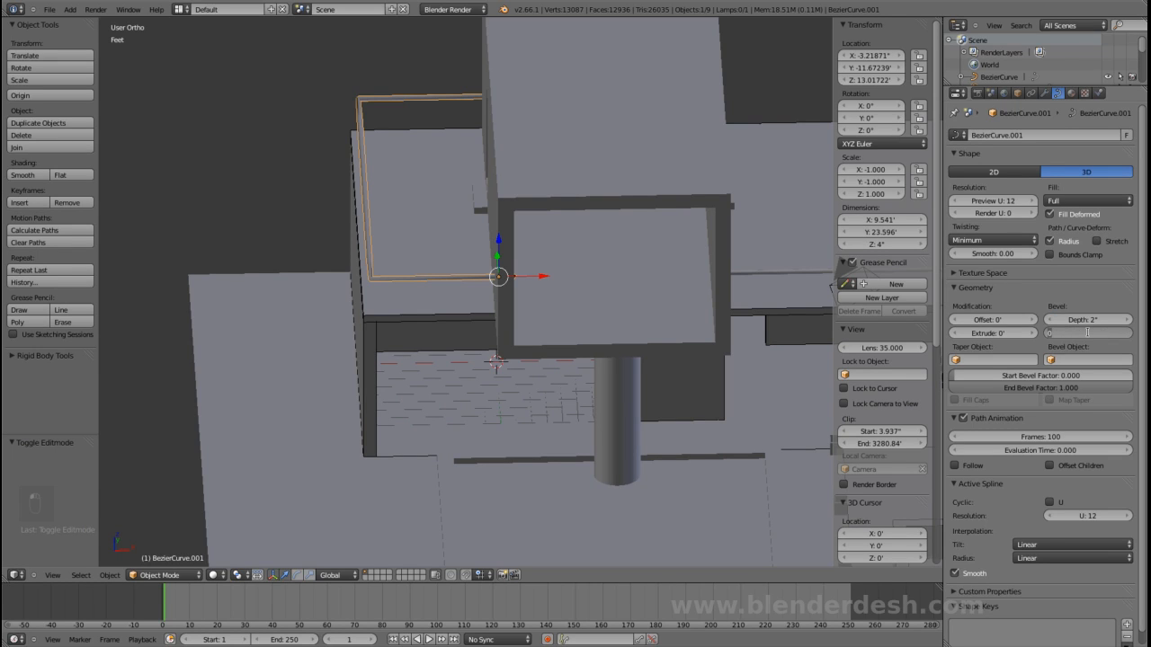
type("10")
key("Return")
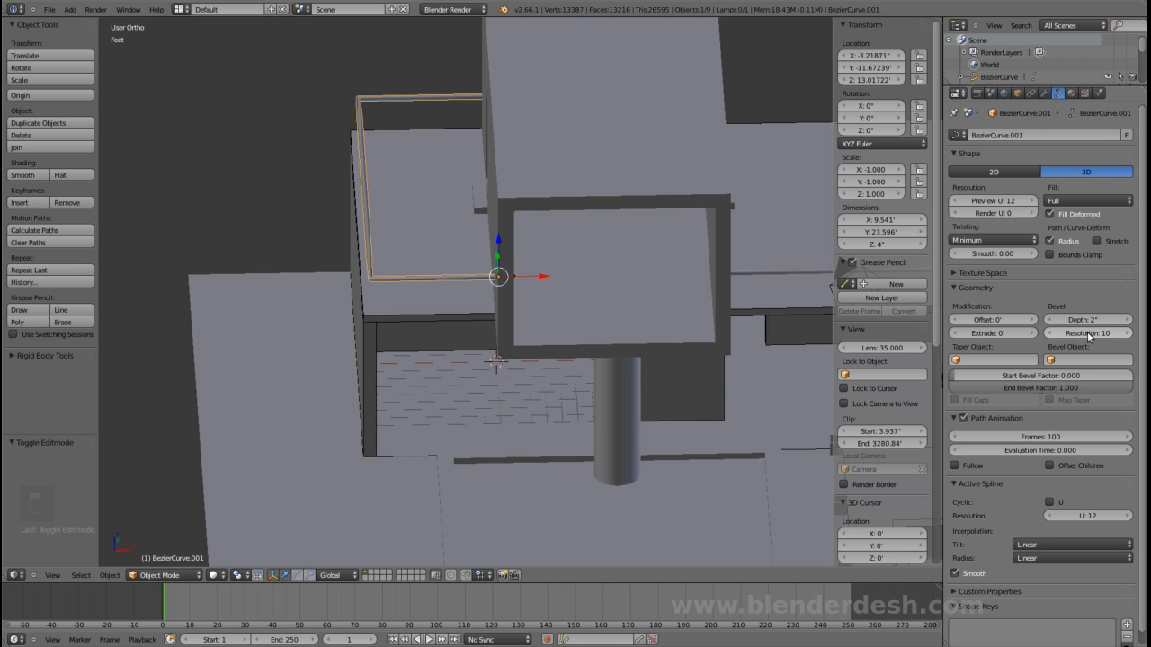
- Pull the mirrored curve's front end point back about 8 in along X so it stops within the upper box's wall
scroll(691, 338, "down", 2)
middle_click_drag(682, 337, 558, 272, "shift")
middle_click_drag(662, 280, 663, 306)
scroll(553, 294, "up", 3)
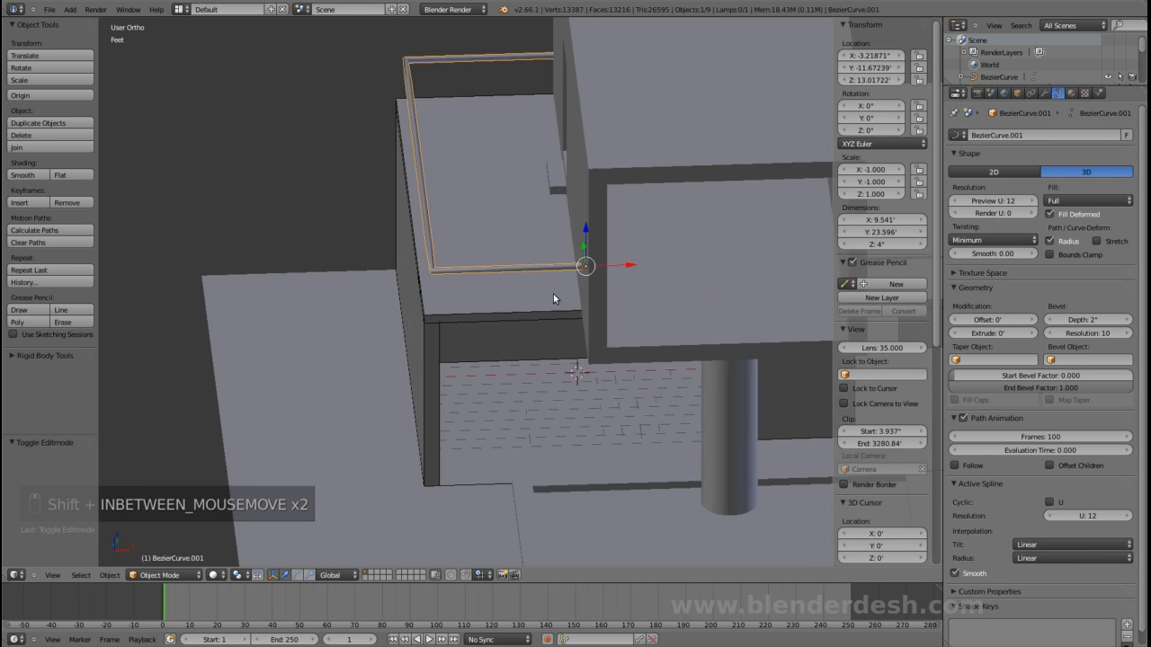
middle_click_drag(553, 297, 546, 289)
scroll(546, 289, "up", 2)
scroll(605, 300, "up", 2)
key("Tab")
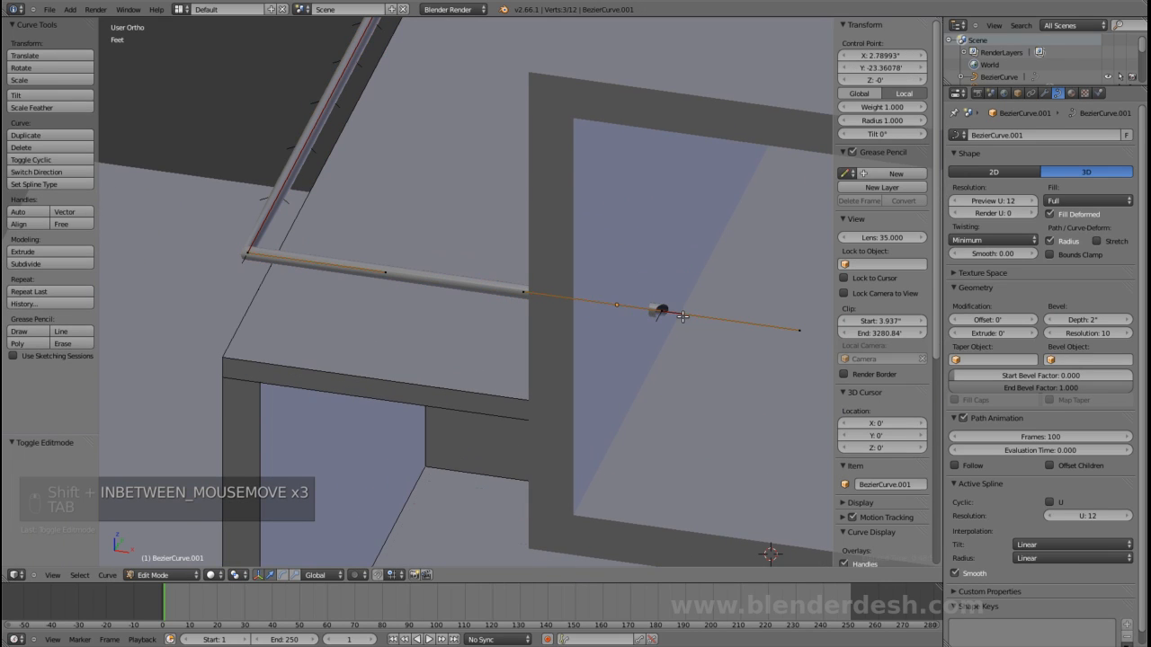
right_click(660, 312)
left_click_drag(706, 316, 676, 312)
middle_click_drag(681, 318, 539, 311)
scroll(710, 326, "down", 2)
scroll(539, 312, "down", 2)
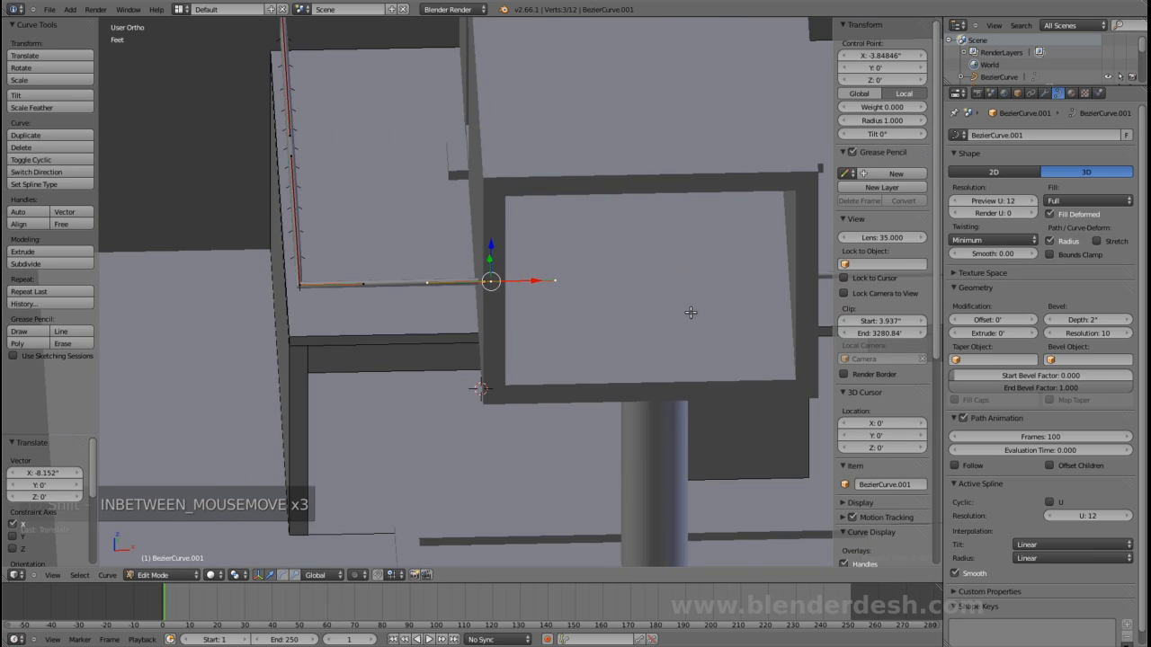
- Leave Edit Mode on the mirrored curve and select the original curve running toward the corner parapet
middle_click_drag(691, 312, 457, 313, "shift")
middle_click_drag(655, 304, 434, 236, "shift")
scroll(433, 235, "down", 2)
middle_click_drag(599, 345, 580, 270, "shift")
middle_click_drag(633, 296, 542, 319)
key("Tab")
scroll(540, 321, "up", 2)
middle_click_drag(489, 391, 535, 323, "shift")
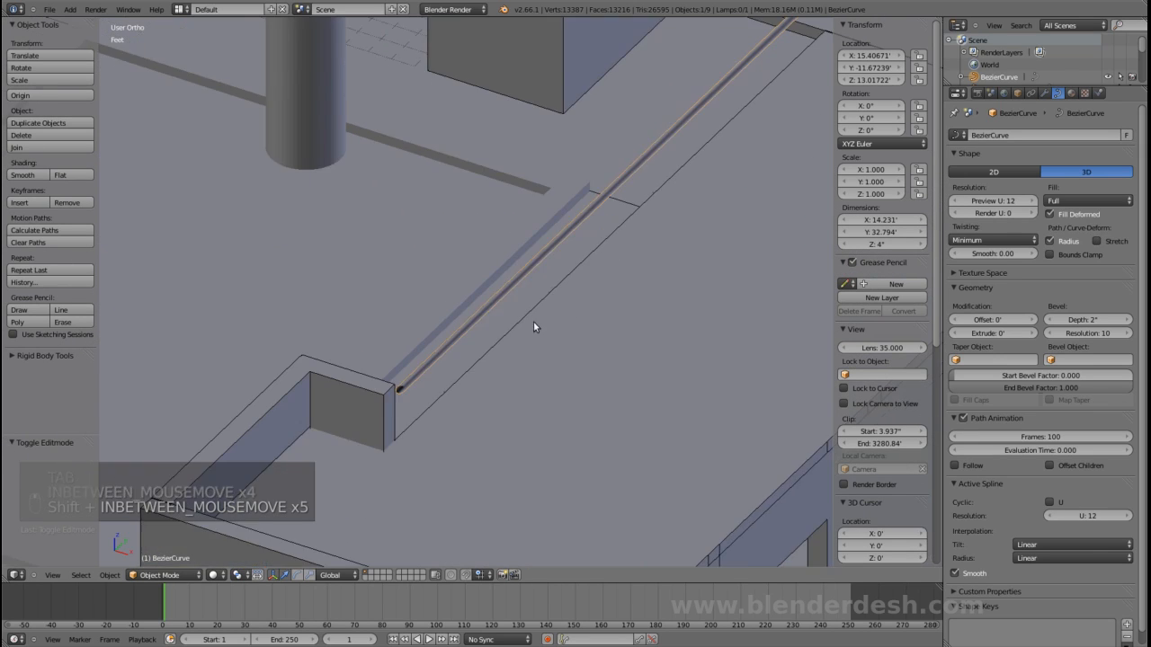
- Examine where the original curve's end meets the end of the parapet wall
scroll(533, 327, "up", 2)
middle_click_drag(448, 422, 469, 425)
mouse_move(589, 429)
middle_mouse_down("shift")
mouse_move(497, 381)
mouse_move(573, 429)
mouse_move(598, 425)
middle_mouse_up("shift")
middle_click_drag(284, 394, 412, 423, "shift")
scroll(412, 423, "up", 1)
scroll(399, 428, "down", 1)
middle_click_drag(548, 297, 502, 414, "shift")
scroll(501, 413, "down", 2)
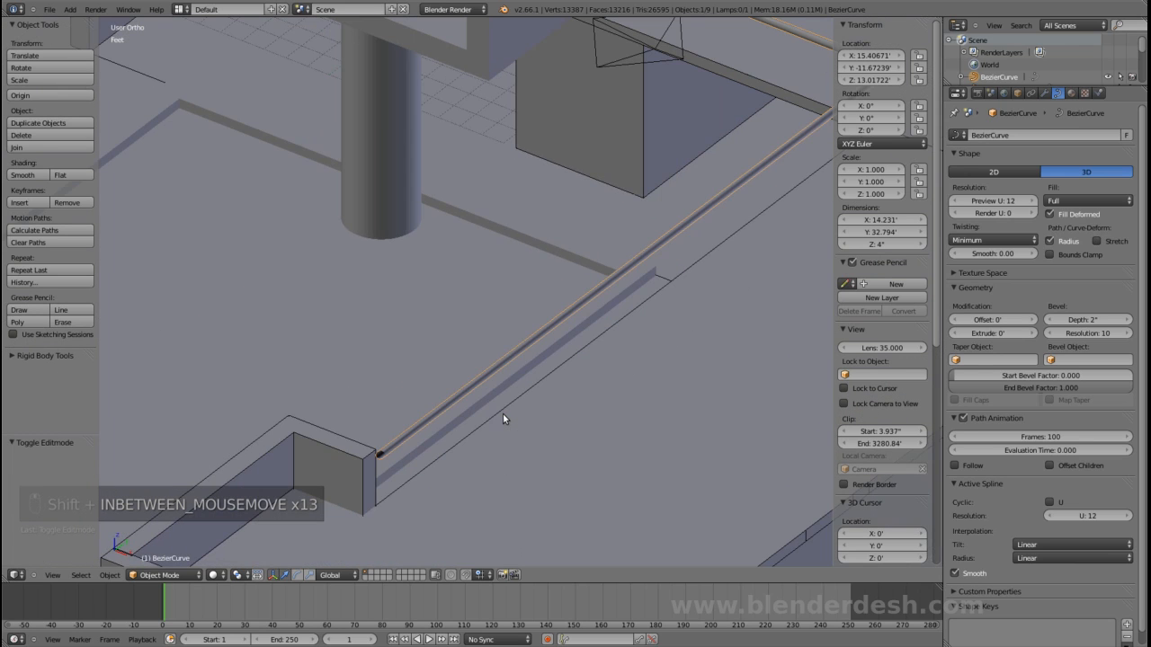
- Move the original curve's end point and corner point inward about 8.3 in along X, so the rail meets the parapet wall
key("Tab")
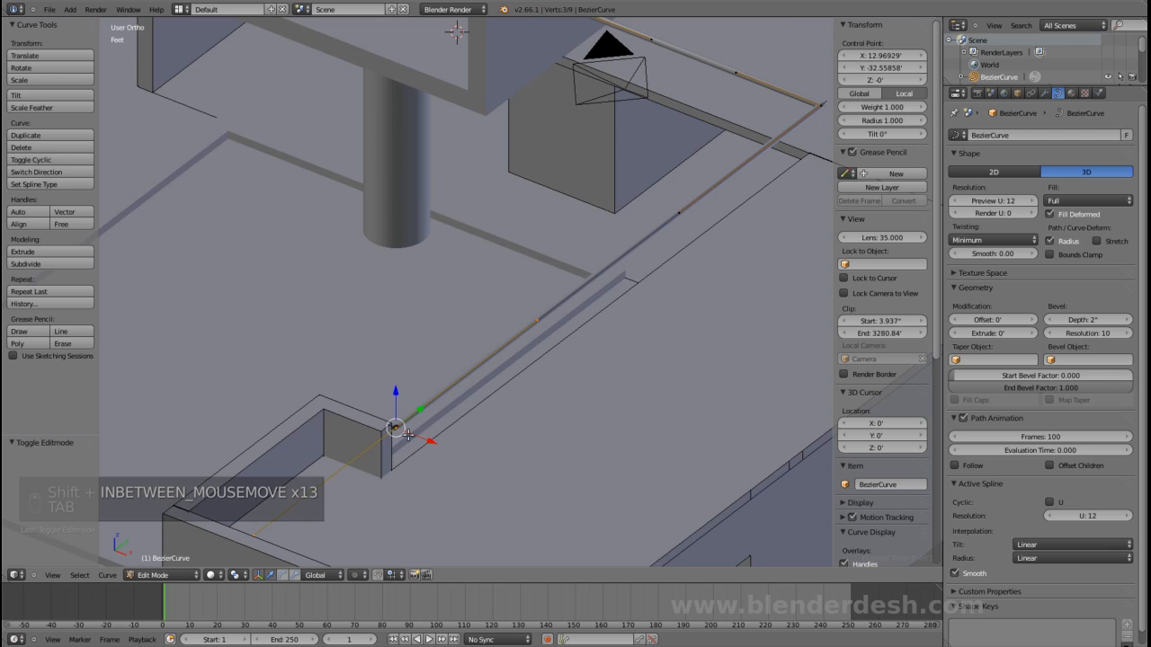
middle_click_drag(494, 398, 413, 474, "shift")
right_click(735, 181, "shift")
middle_click_drag(558, 403, 609, 314, "shift")
scroll(599, 342, "up", 2)
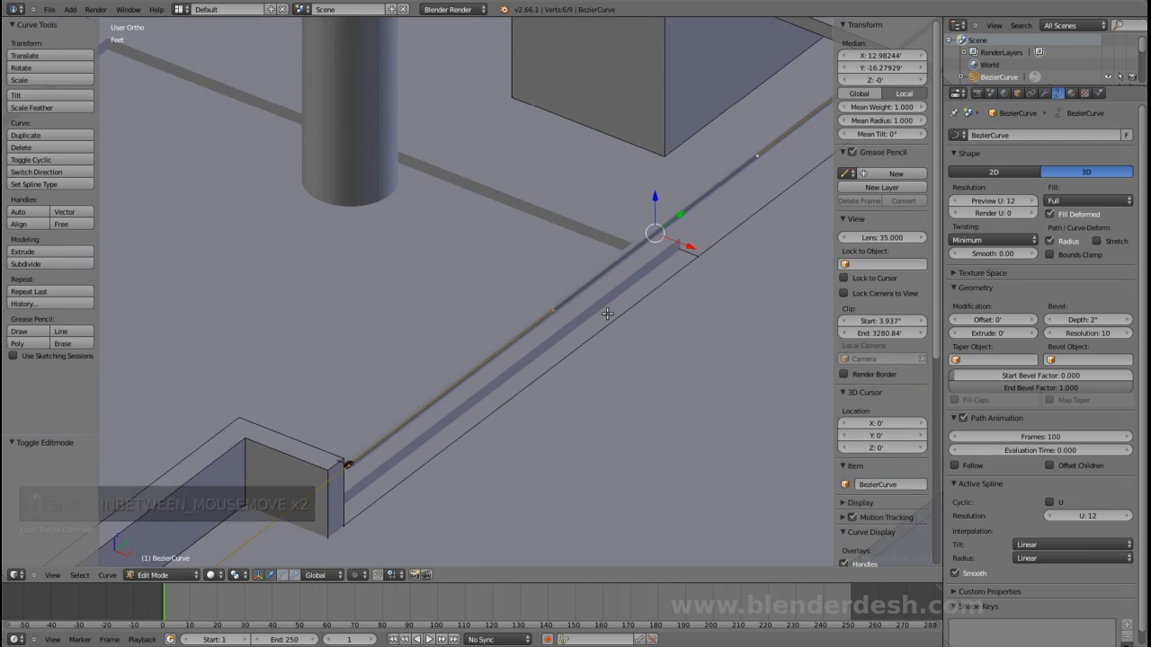
left_click_drag(688, 245, 673, 239)
middle_click_drag(605, 367, 544, 415)
scroll(536, 414, "up", 1)
scroll(508, 410, "down", 1)
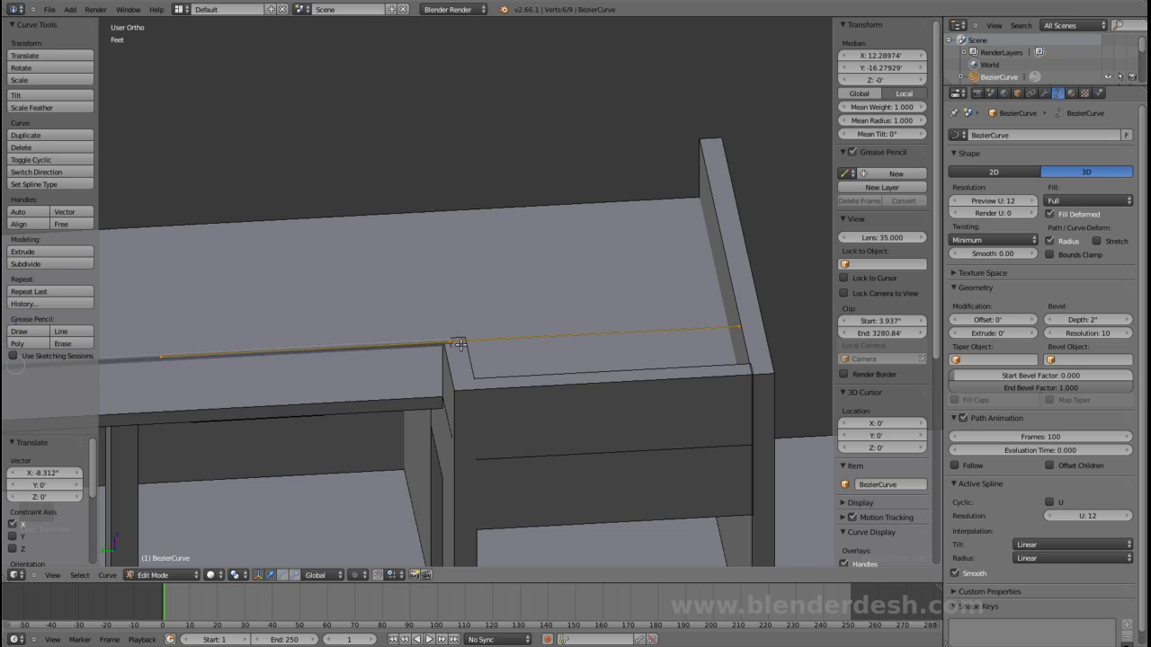
key("Tab")
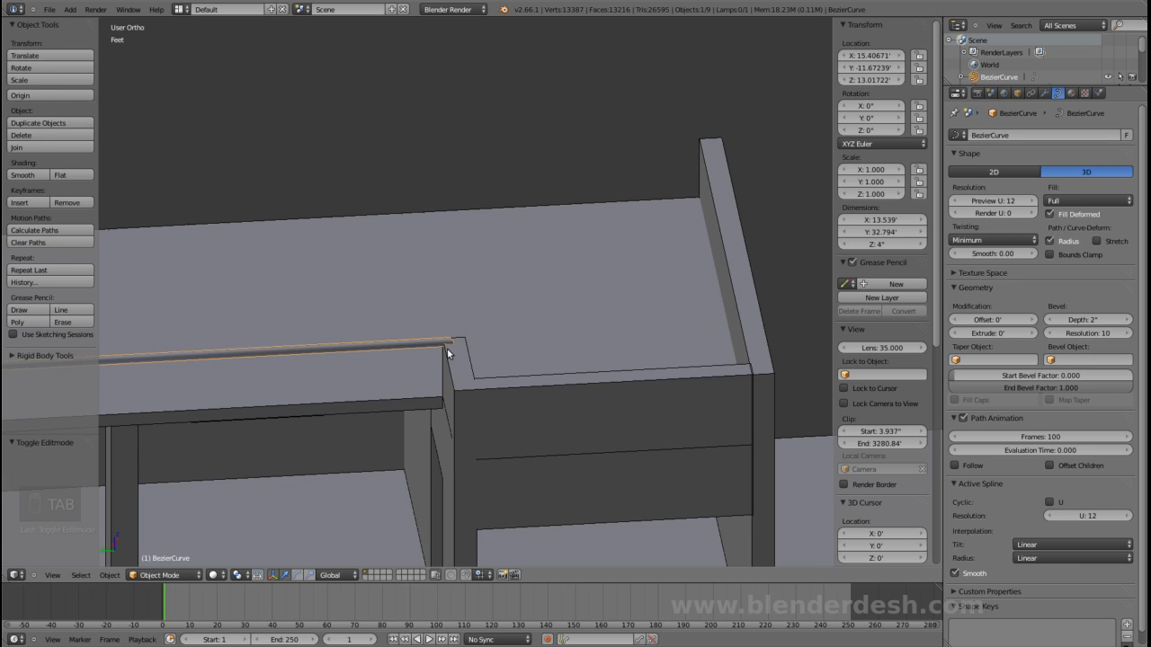
- In the house mesh, select the seven top faces of the corner parapet and raise them about 12 in along Z
right_click(490, 392)
key("Tab")
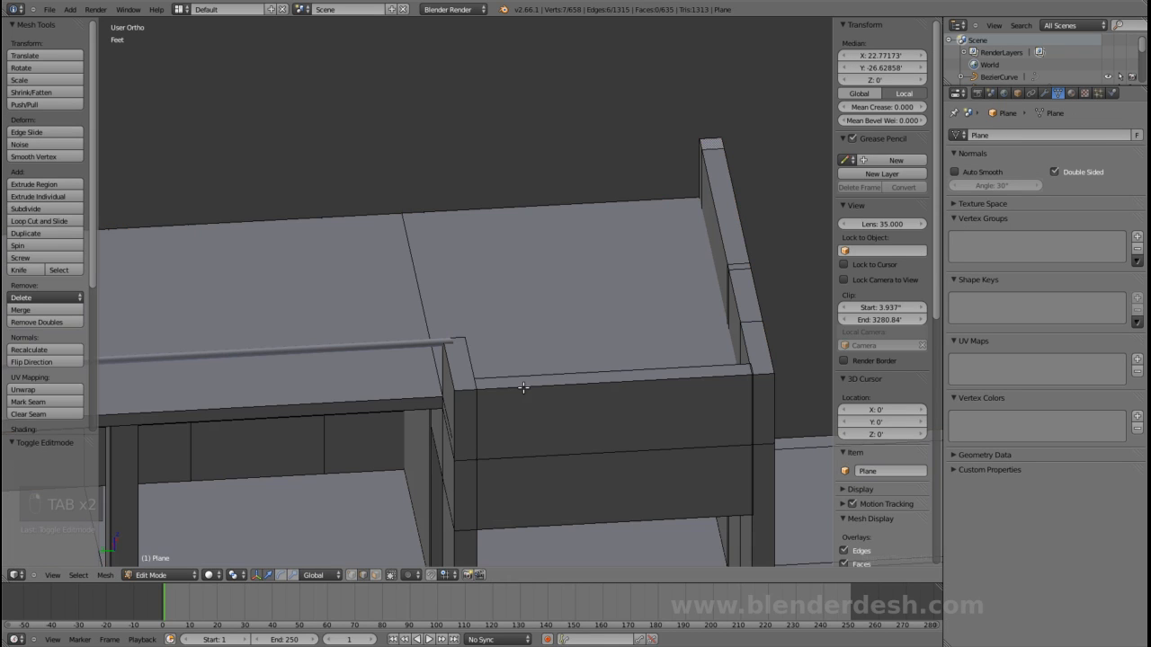
key("ctrl+Tab")
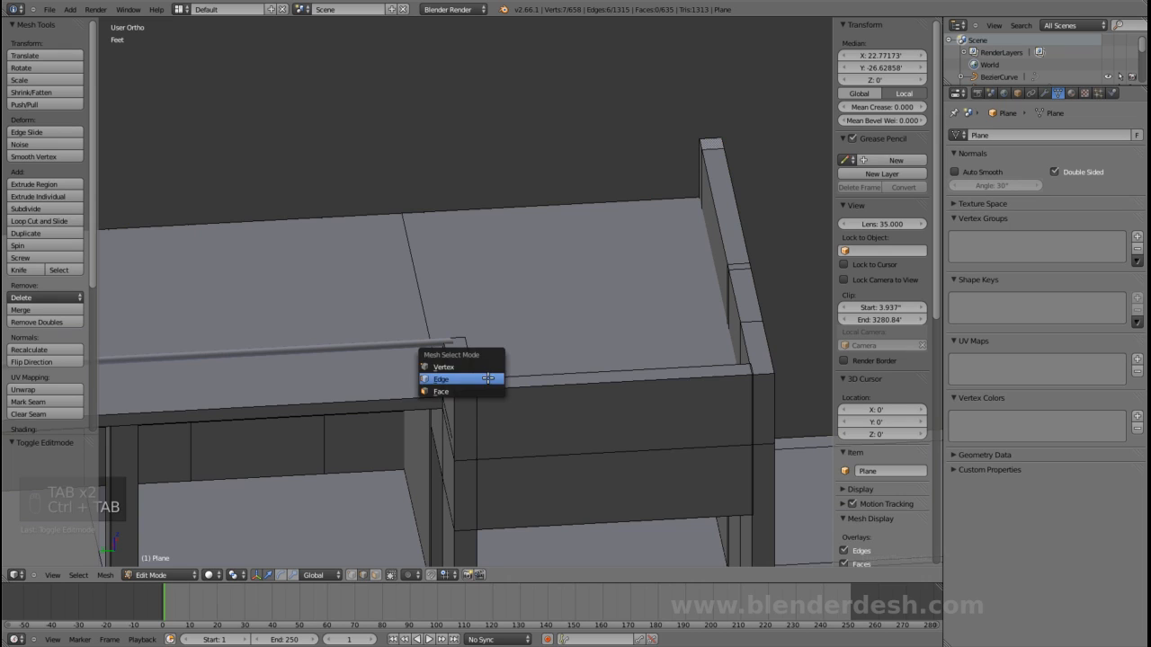
left_click(484, 390)
right_click(472, 365)
right_click(465, 368)
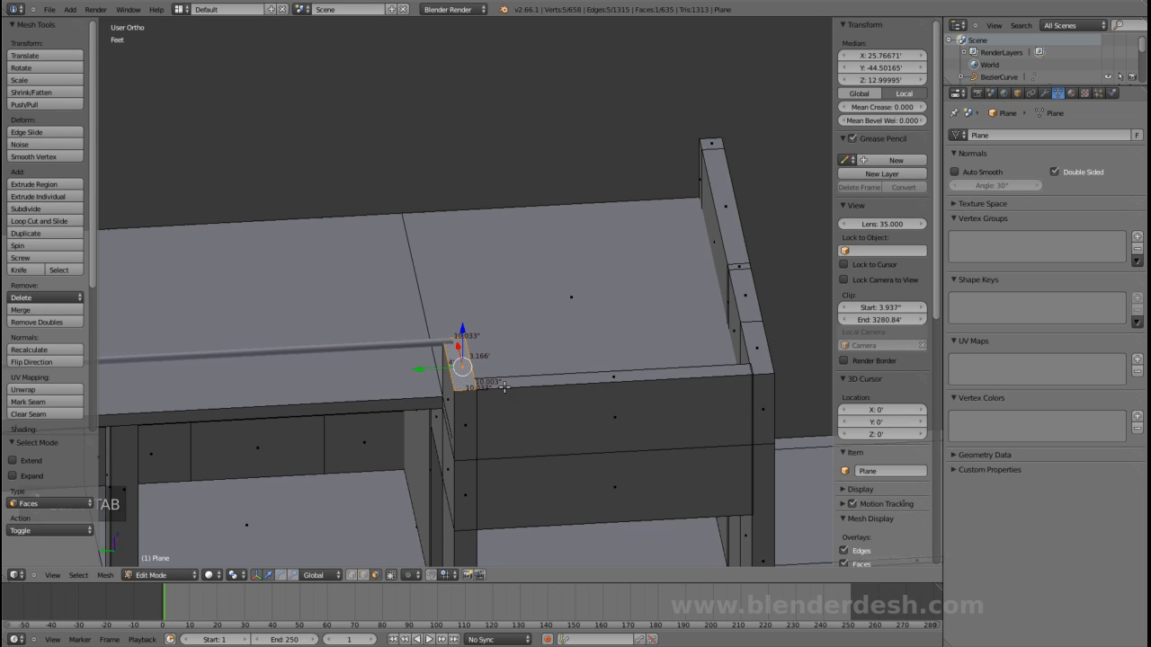
right_click(510, 385, "shift")
right_click(761, 362, "shift")
right_click(754, 306, "shift")
right_click(742, 266, "shift")
right_click(726, 180, "shift")
right_click(717, 146, "shift")
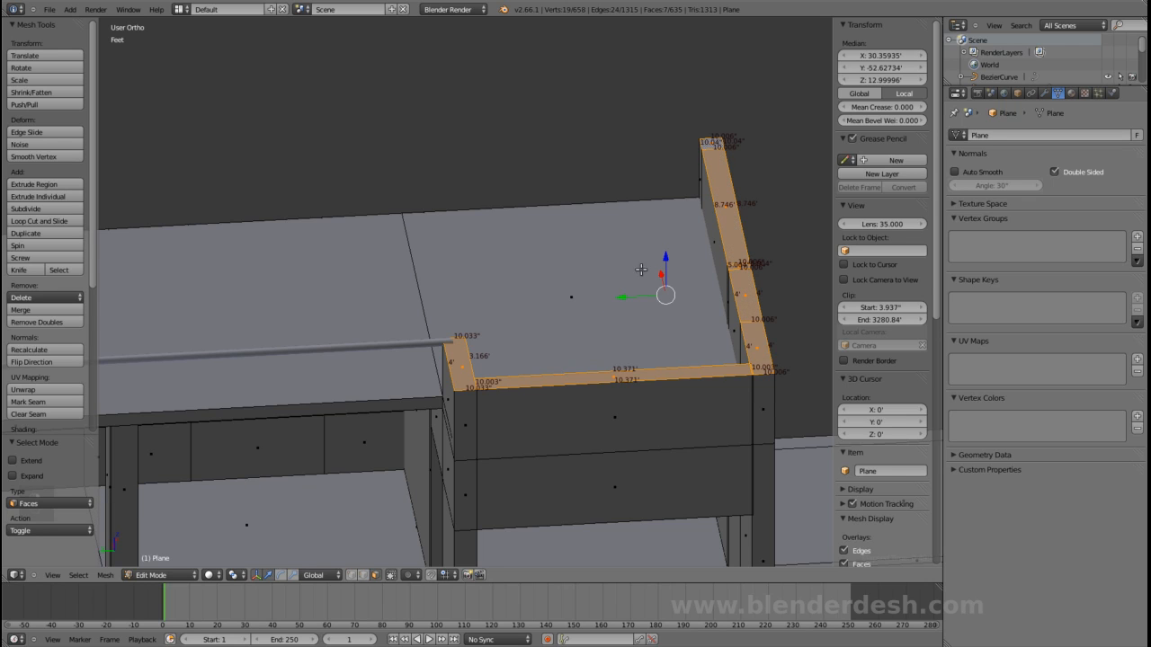
key("e")
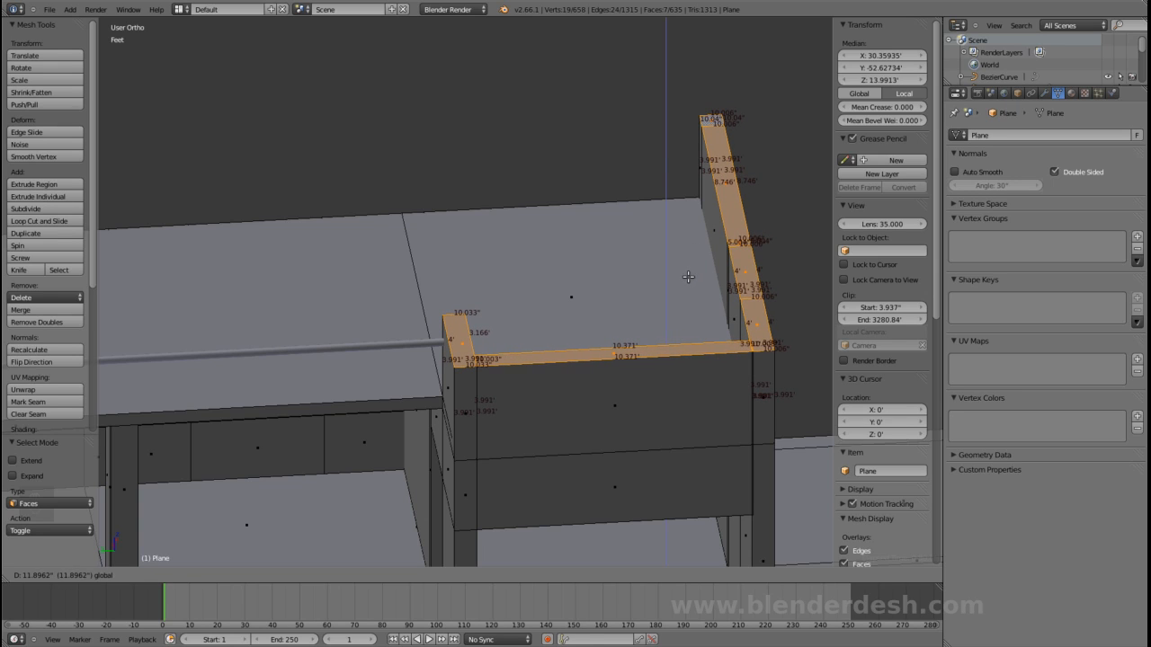
left_click(688, 276)
key("a")
- Select the original curve and examine from above how it lines up with the parapet
middle_click_drag(657, 282, 521, 377)
key("KP_7")
key("z")
key("z")
right_click(442, 337)
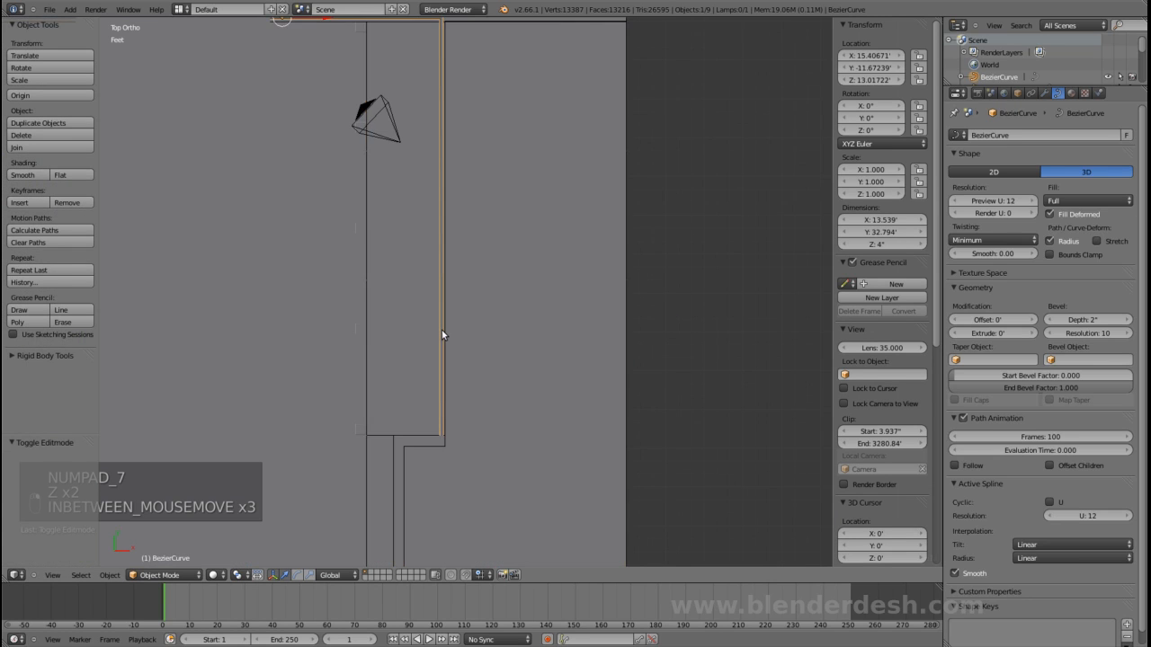
key("z")
scroll(446, 405, "up", 2)
scroll(431, 423, "down", 2)
middle_click_drag(465, 346, 517, 378, "shift")
mouse_move(478, 451)
middle_mouse_down()
mouse_move(527, 442)
mouse_move(548, 416)
mouse_move(552, 437)
mouse_move(581, 411)
mouse_move(565, 406)
mouse_move(548, 462)
mouse_move(443, 473)
mouse_move(293, 448)
mouse_move(298, 413)
mouse_move(283, 419)
mouse_move(388, 406)
mouse_move(497, 340)
middle_mouse_up()
key("z")
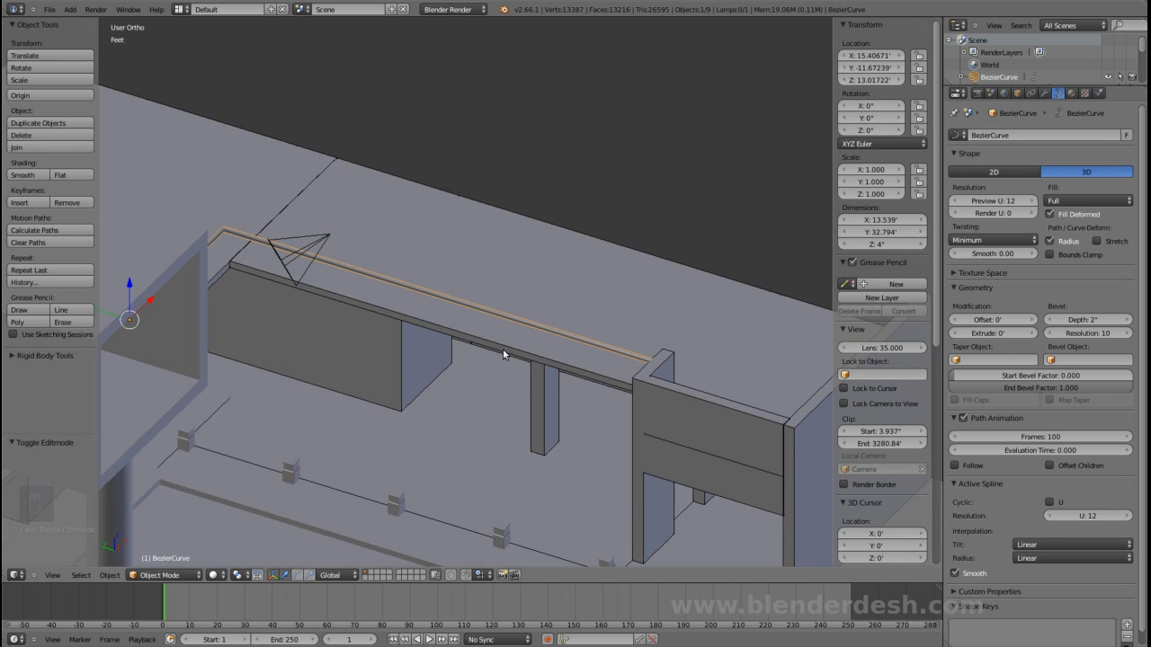
- In top wireframe view, move the original curve's corner and end points outward along X, making the curve about 14.33 ft wide
key("KP_7")
key("z")
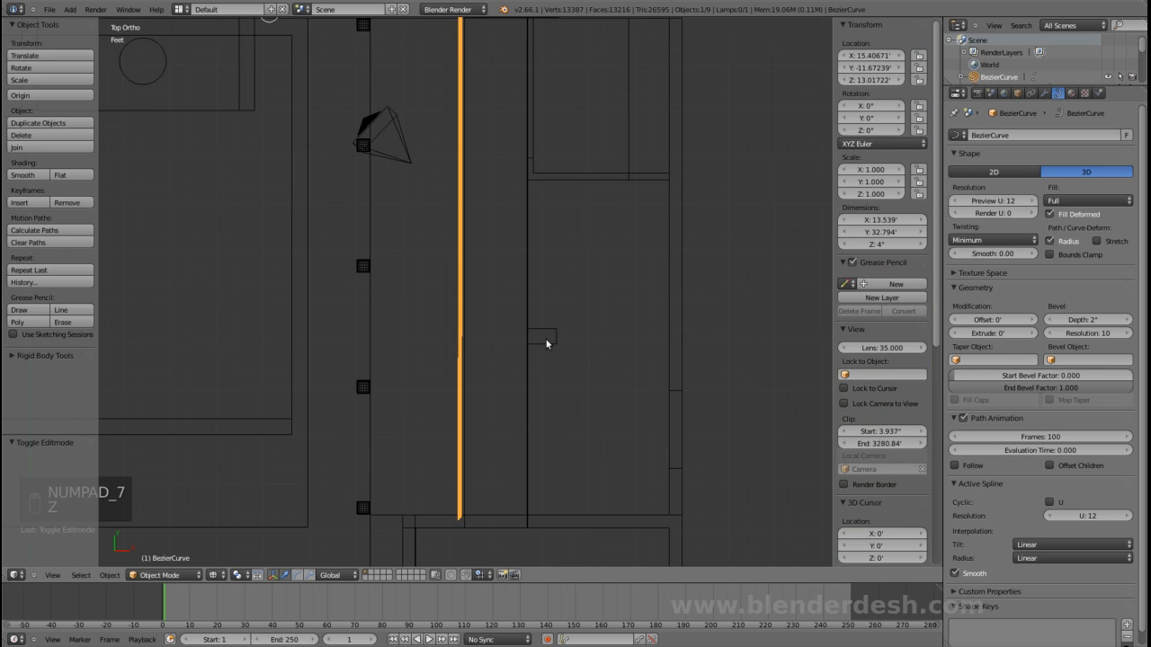
scroll(530, 327, "down", 2)
middle_click_drag(529, 327, 534, 279, "shift")
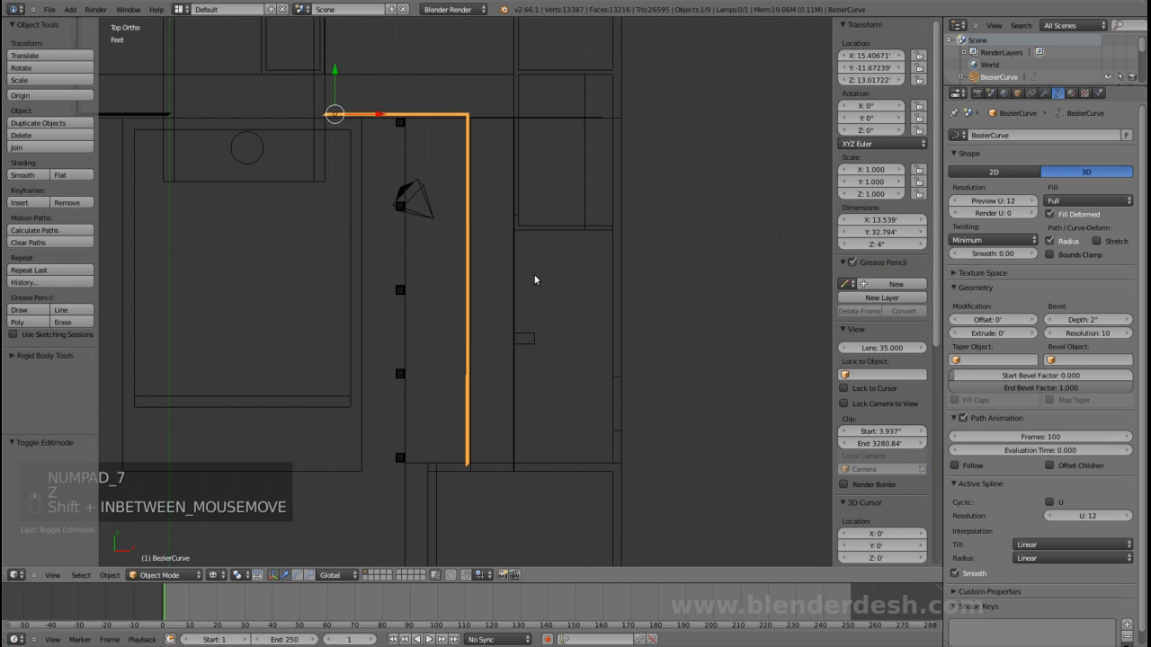
key("ctrl+Tab")
key("Tab")
right_click(473, 125)
right_click(466, 458, "shift")
left_click_drag(502, 288, 513, 290)
key("Tab")
- Extrude the end face of the parapet's short wall outward along X toward the railing line
middle_click_drag(520, 360, 501, 310)
middle_click_drag(513, 405, 506, 353, "shift")
key("z")
scroll(487, 350, "up", 3)
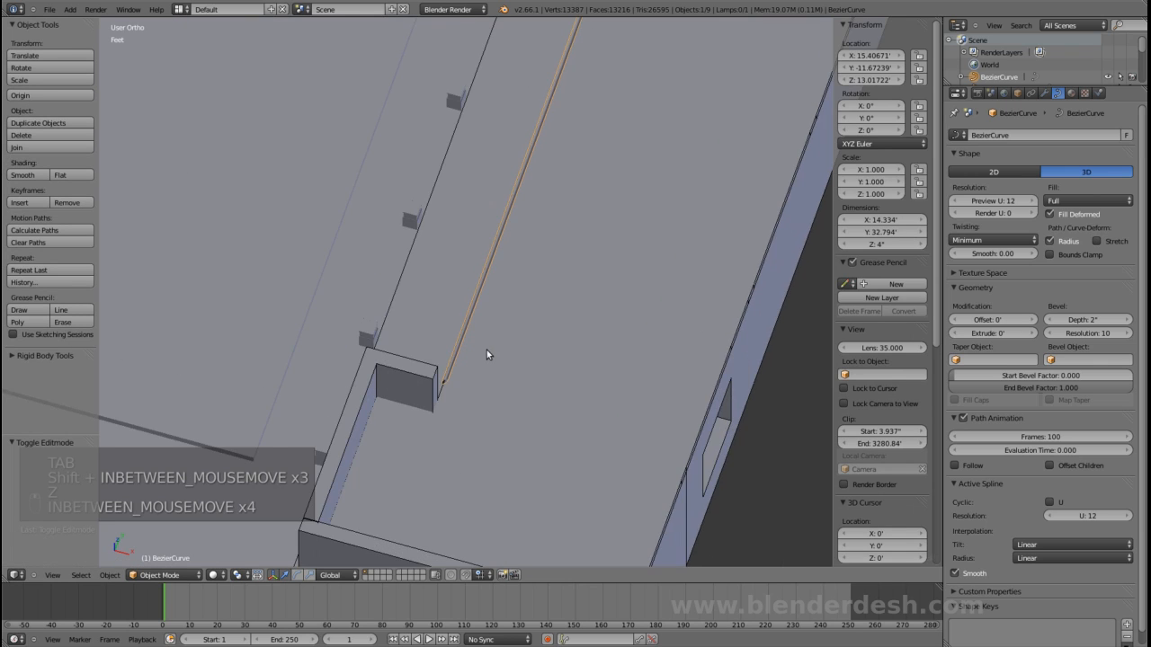
scroll(487, 354, "up", 2)
right_click(391, 420)
scroll(465, 434, "down", 2)
key("Tab")
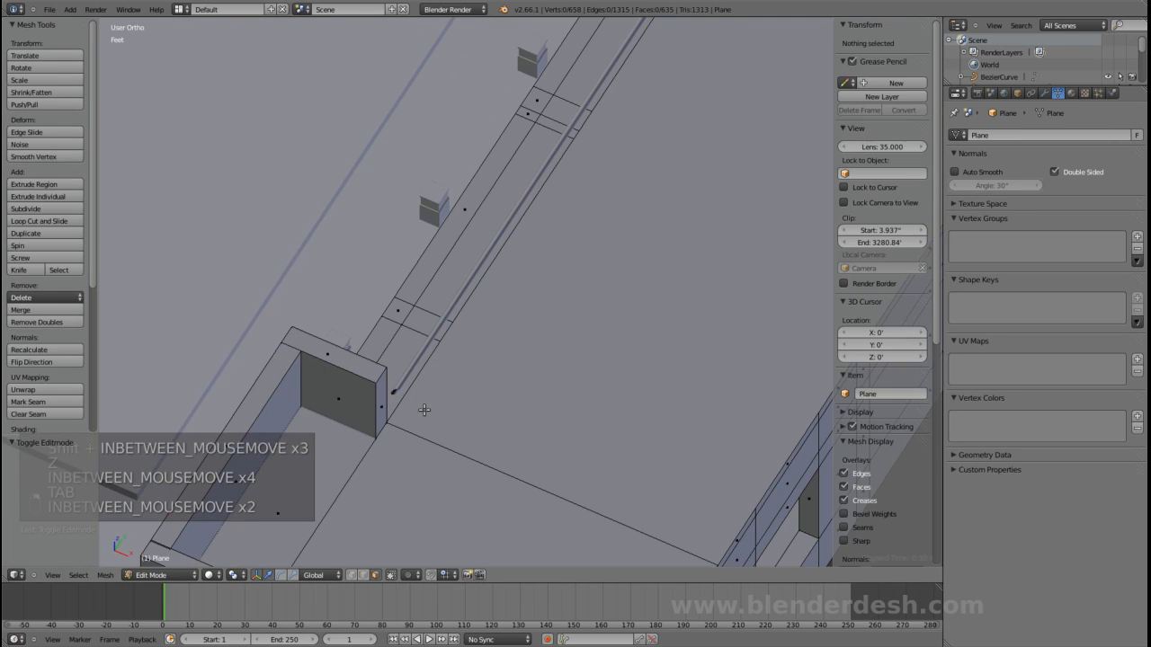
right_click(394, 409)
middle_click_drag(396, 409, 371, 410)
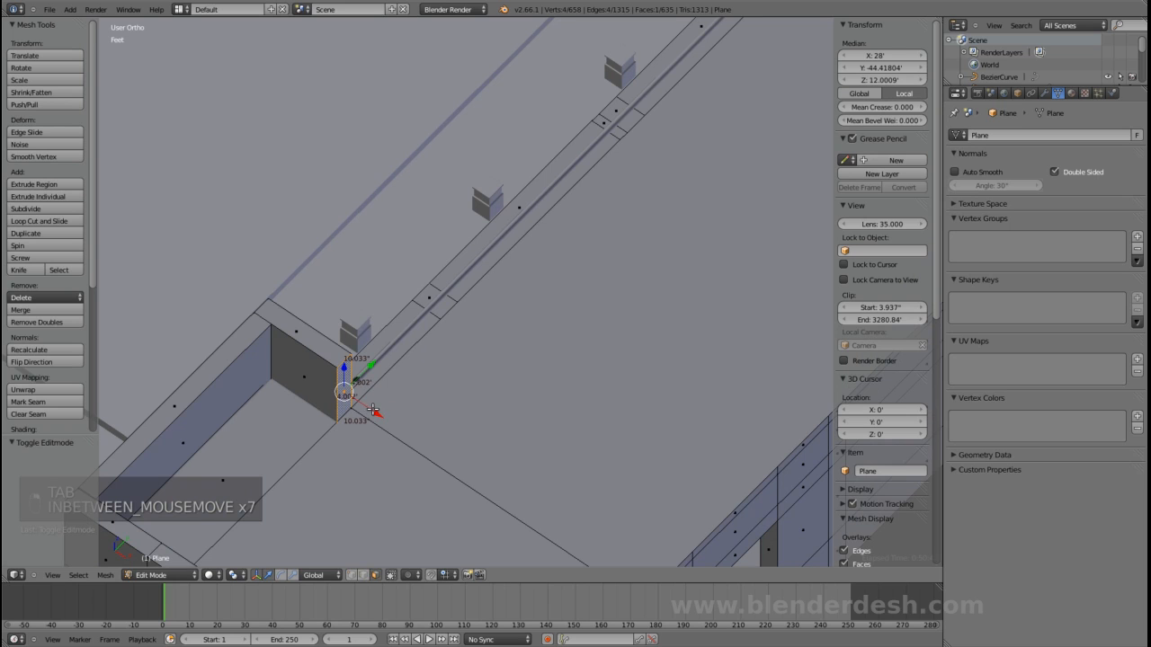
key("e")
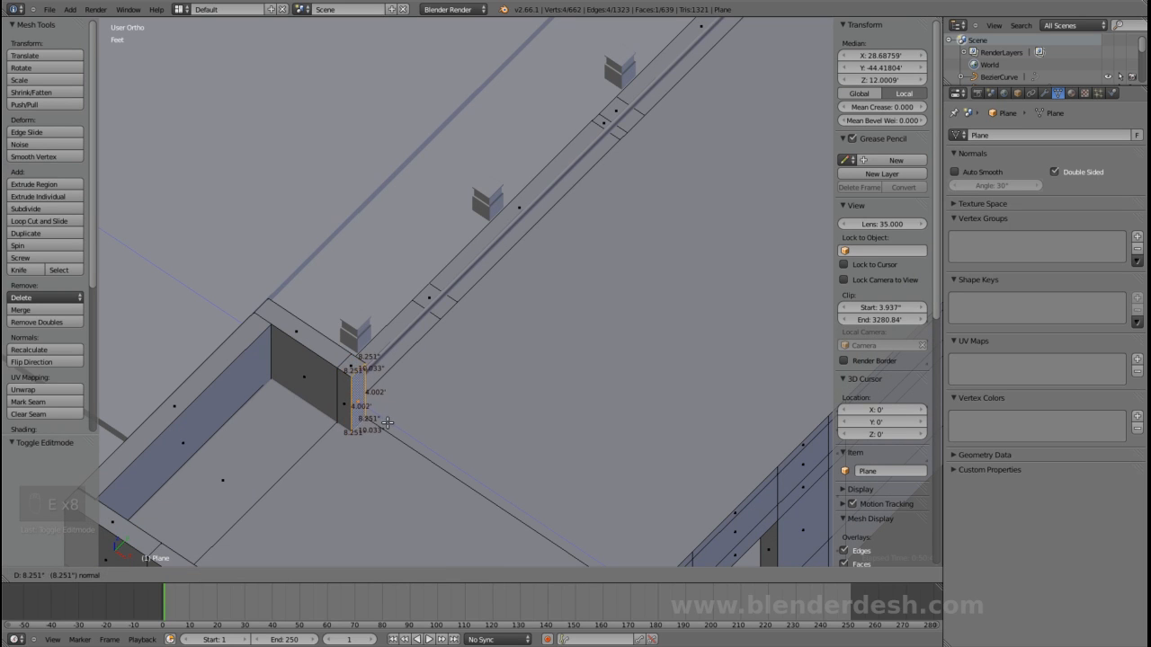
left_click(393, 429)
- Leave Edit Mode on the house mesh, deselect everything and save the file over the existing one
key("Tab")
middle_click_drag(393, 429, 826, 337)
key("a")
key("ctrl+s")
left_click(627, 365)
- Examine the corners and ends of both tubular railings above the lower roofs
scroll(490, 369, "up", 6)
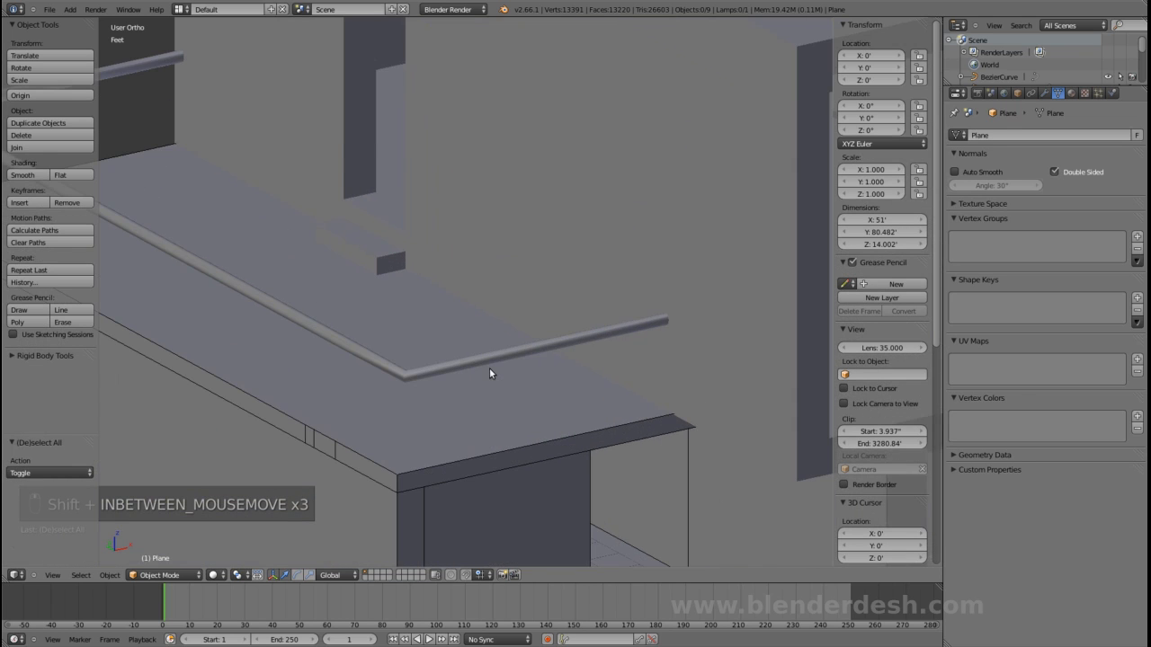
scroll(490, 369, "down", 3)
scroll(634, 339, "down", 2)
middle_click_drag(634, 339, 410, 379, "shift")
scroll(448, 357, "down", 2)
scroll(477, 390, "up", 3)
scroll(449, 371, "up", 2)
middle_click_drag(540, 391, 419, 352, "shift")
scroll(482, 361, "up", 1)
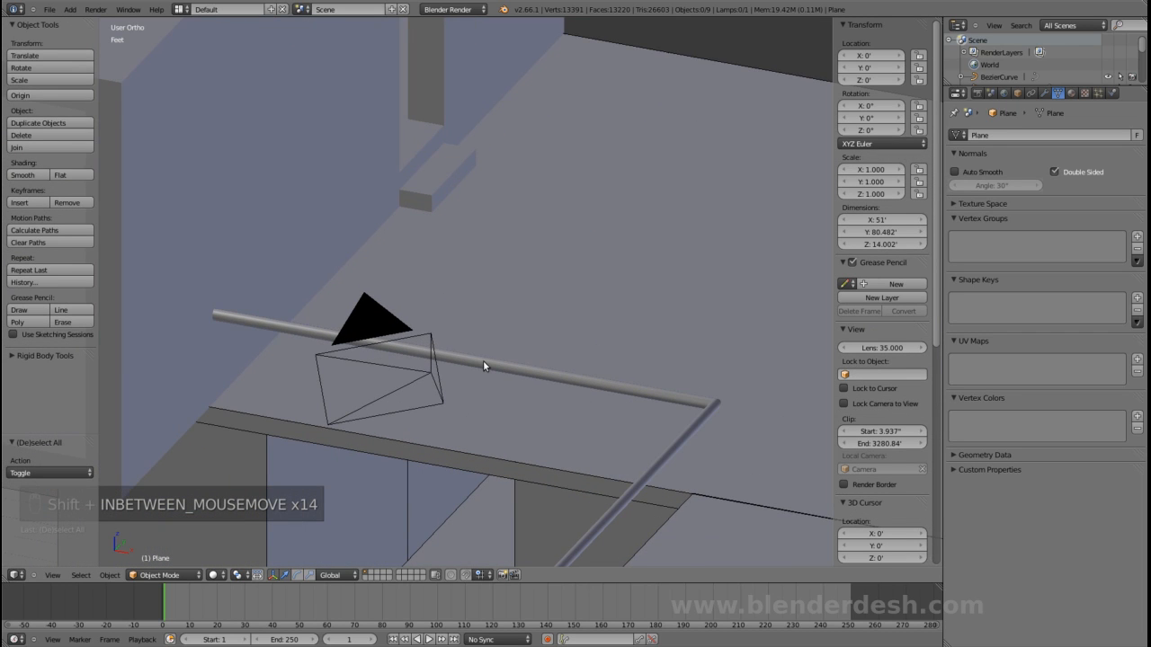
- Save the file again, overwriting the existing version
key("ctrl+s")
left_click(483, 360)
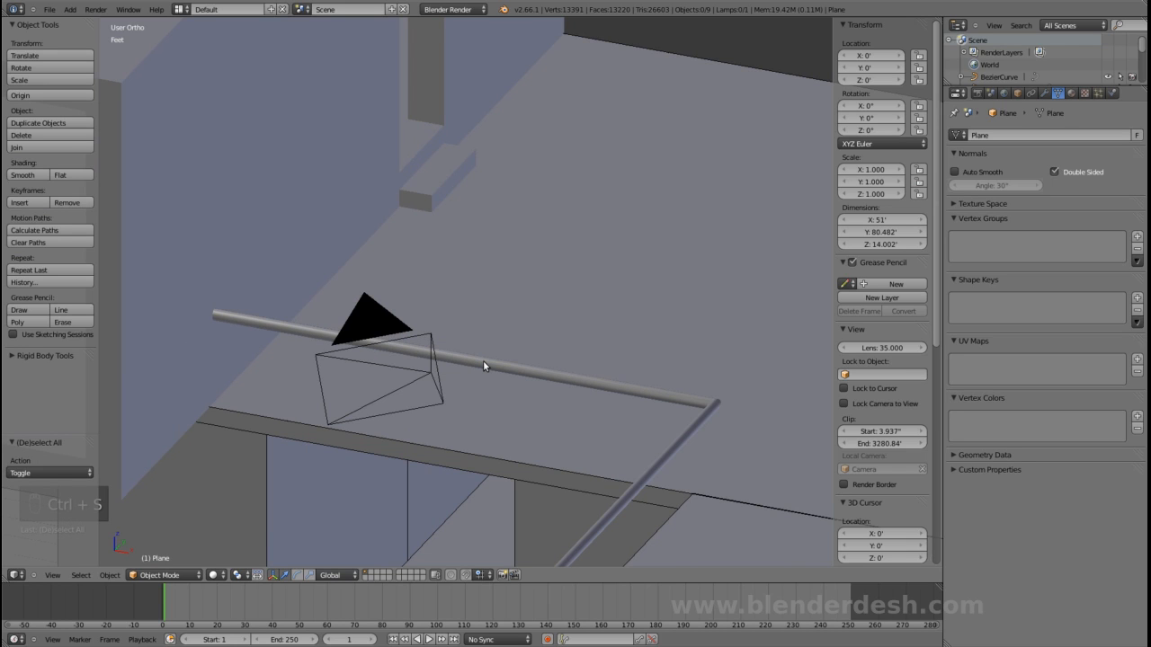
key("ctrl+s")
left_click(483, 360)
- Add a cube mesh and move it about -30.3 ft along Y in front of the house
scroll(483, 360, "down", 2)
middle_click_drag(485, 371, 616, 315, "shift")
middle_click_drag(483, 401, 526, 394)
scroll(526, 395, "down", 1)
middle_click_drag(532, 462, 577, 396, "shift")
middle_click_drag(545, 318, 589, 359, "shift")
scroll(582, 329, "down", 2)
middle_click_drag(532, 479, 654, 393, "shift")
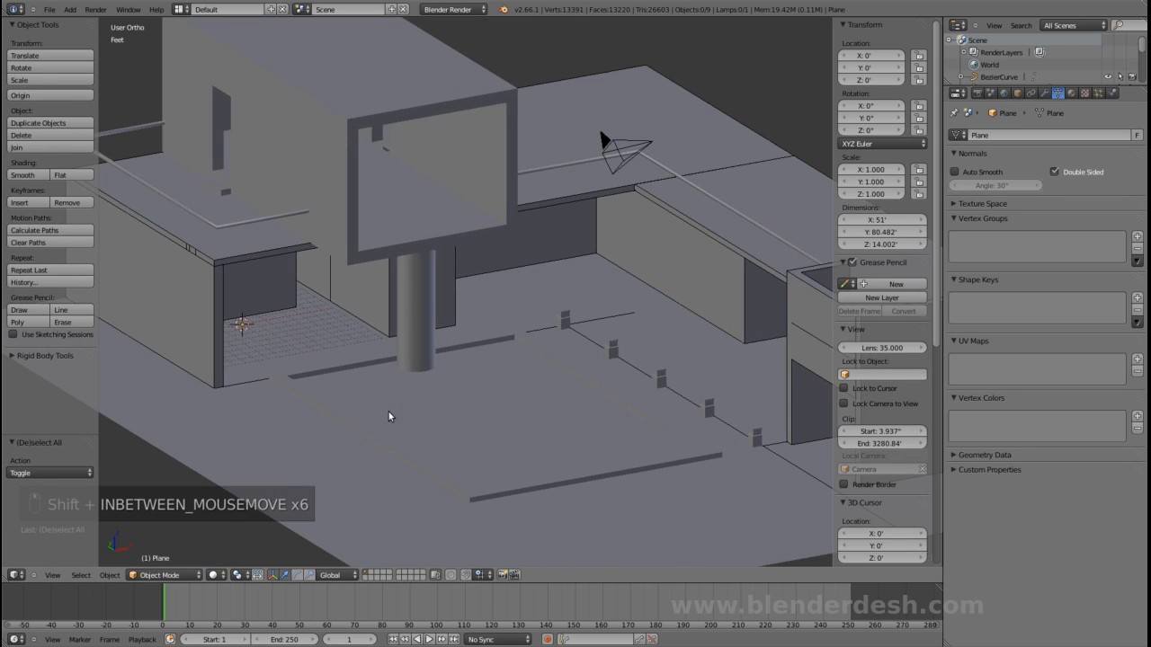
key("shift+a")
mouse_move(360, 400)
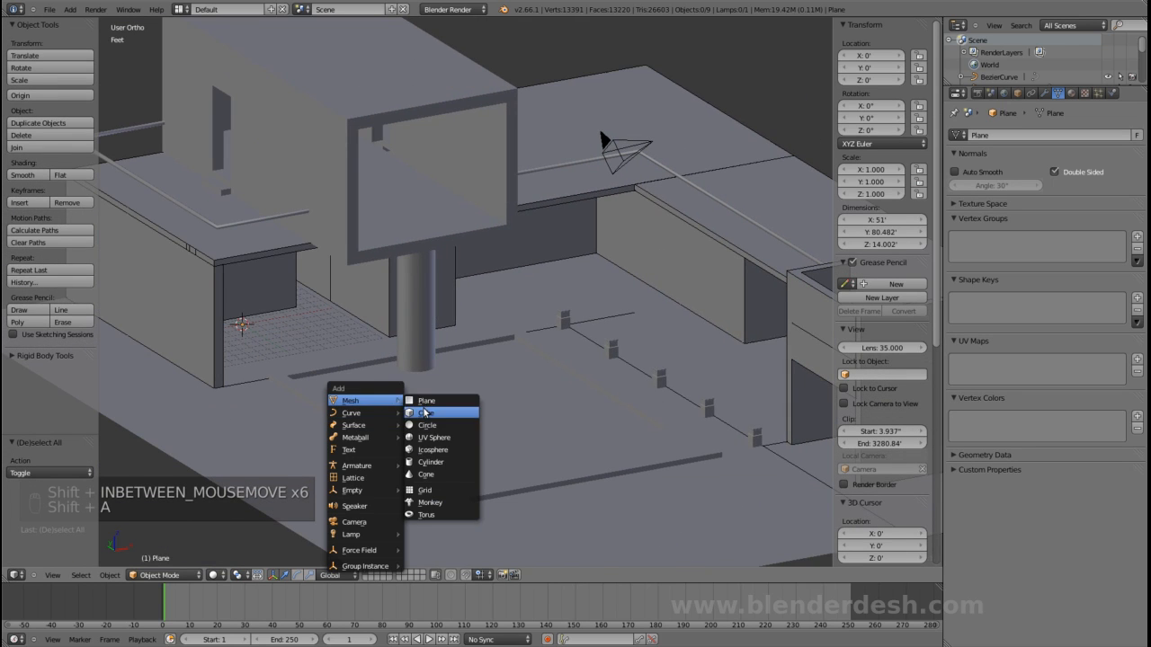
left_click(426, 413)
key("g")
key("y")
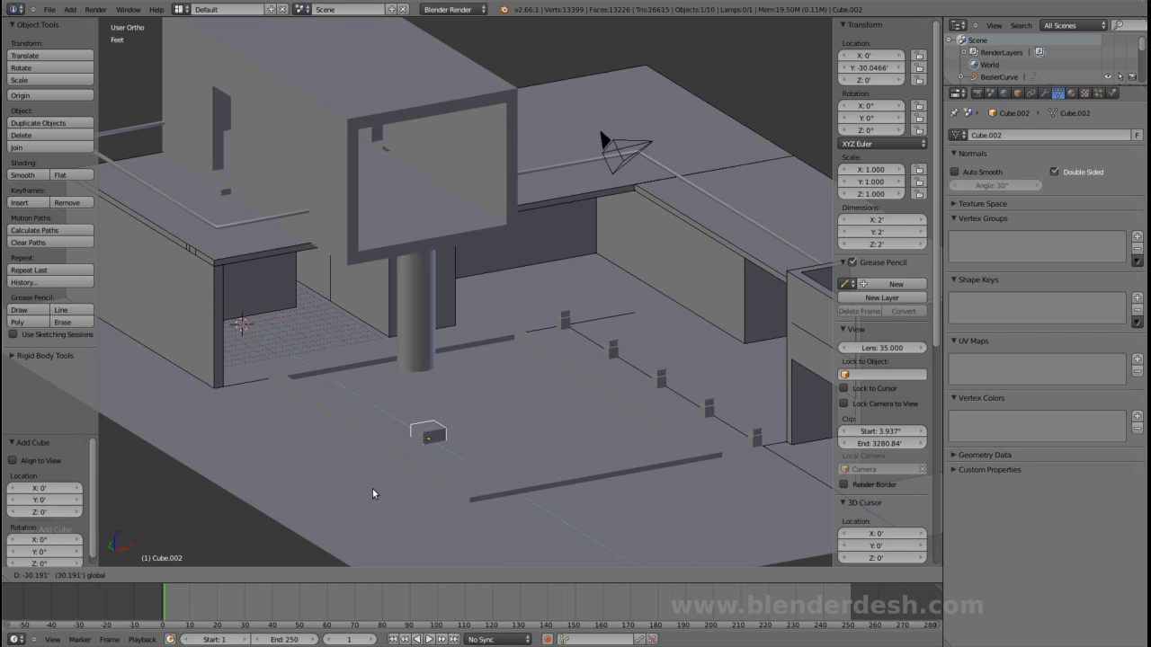
left_click(374, 491)
- In front view, place the cube on the lower roof under the railing at about X 18.2 ft, Z 11.5 ft
left_click_drag(430, 402, 438, 364)
key("KP_1")
middle_click_drag(527, 393, 440, 531, "shift")
key("g")
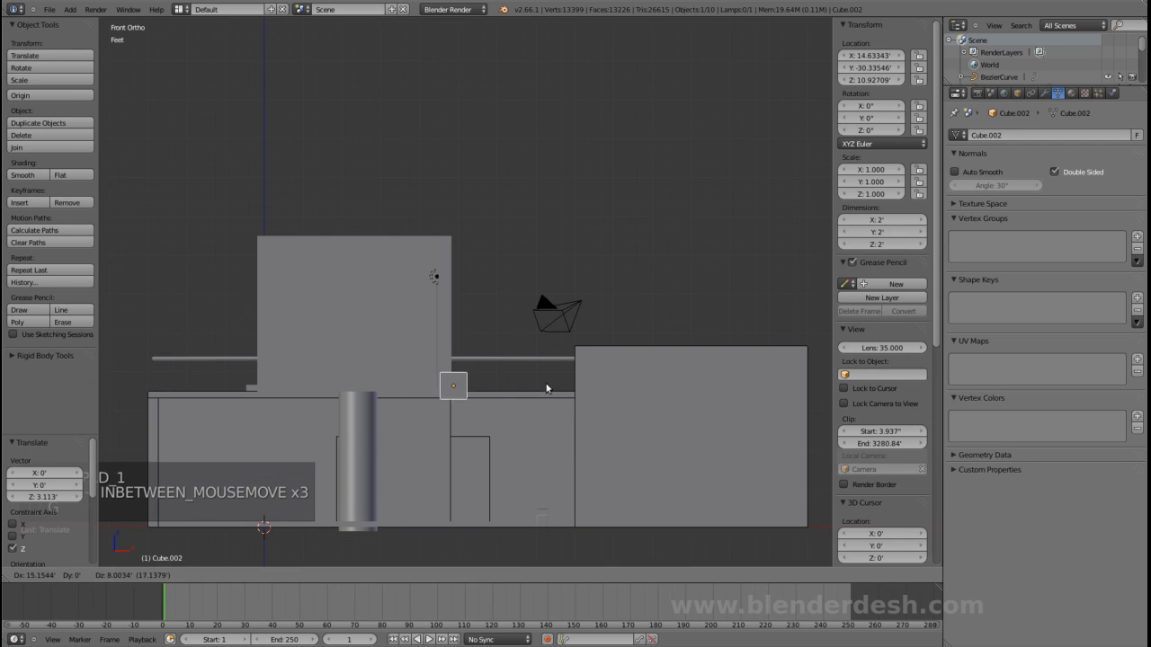
left_click(556, 390)
scroll(531, 389, "up", 6)
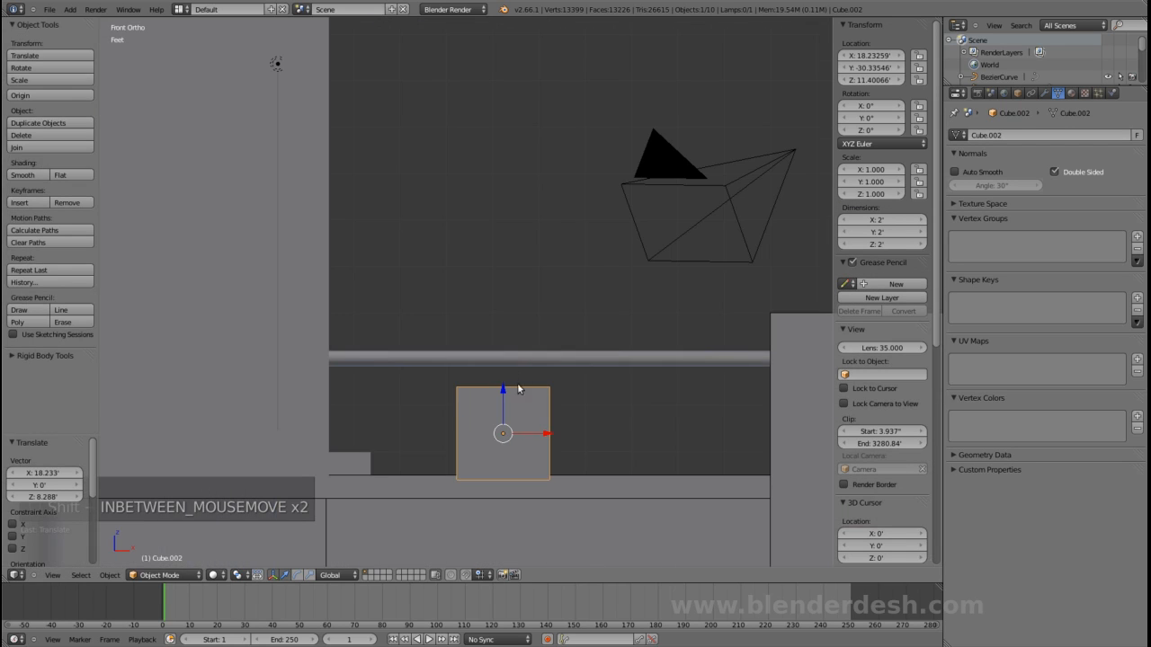
key("g")
key("z")
left_click(533, 393)
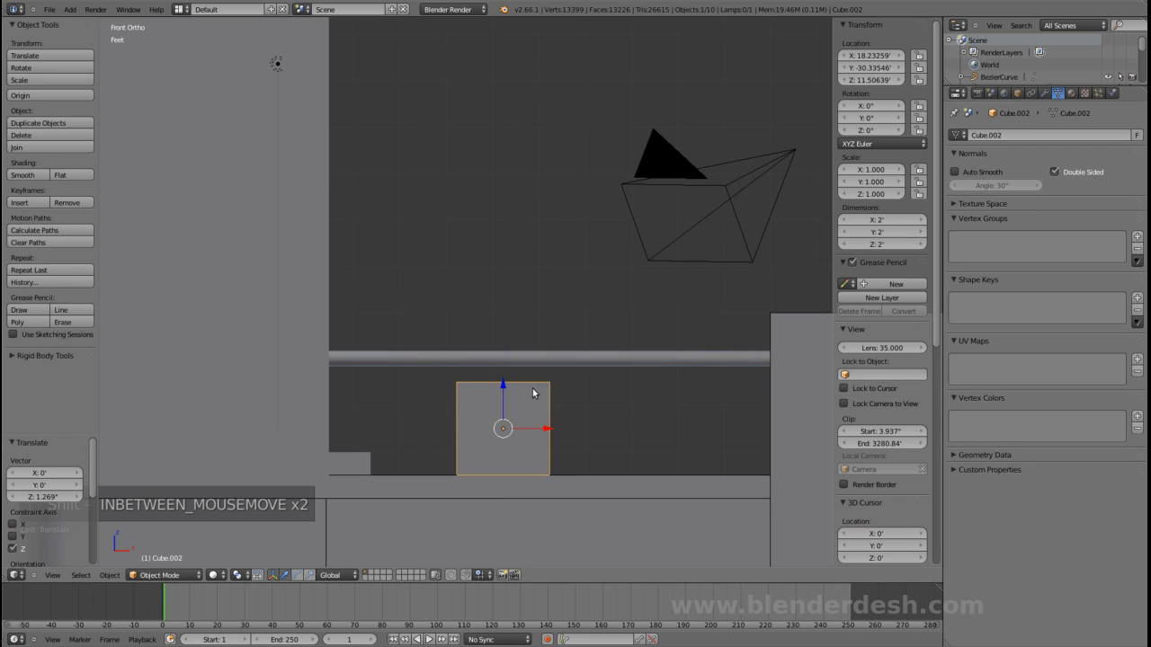
- Move the cube back along Y until it sits beneath the railing next to the upper box
scroll(575, 440, "down", 6)
middle_click_drag(570, 444, 424, 363)
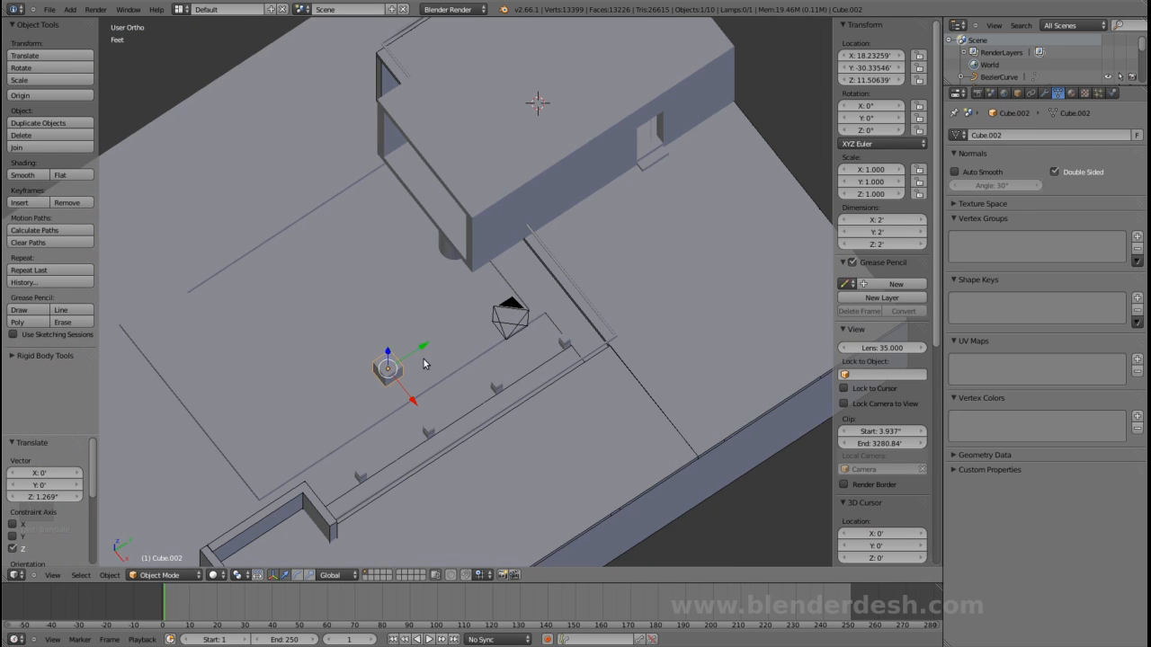
key("g")
key("y")
left_click(608, 273)
middle_click_drag(608, 274, 594, 327)
- In Edit Mode, scale the cube along X by about 0.166 to make it a thin slab
middle_click_drag(493, 303, 524, 406, "shift")
scroll(524, 406, "up", 5)
middle_click_drag(524, 549, 495, 323, "shift")
middle_click_drag(537, 378, 506, 411)
key("Tab")
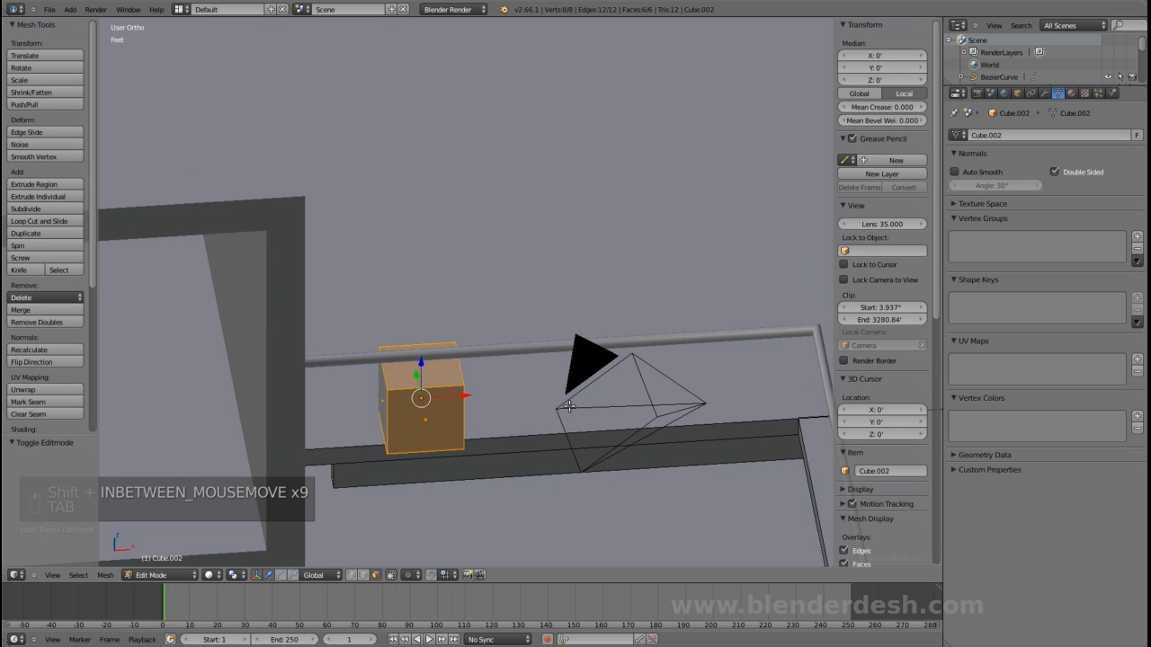
key("s")
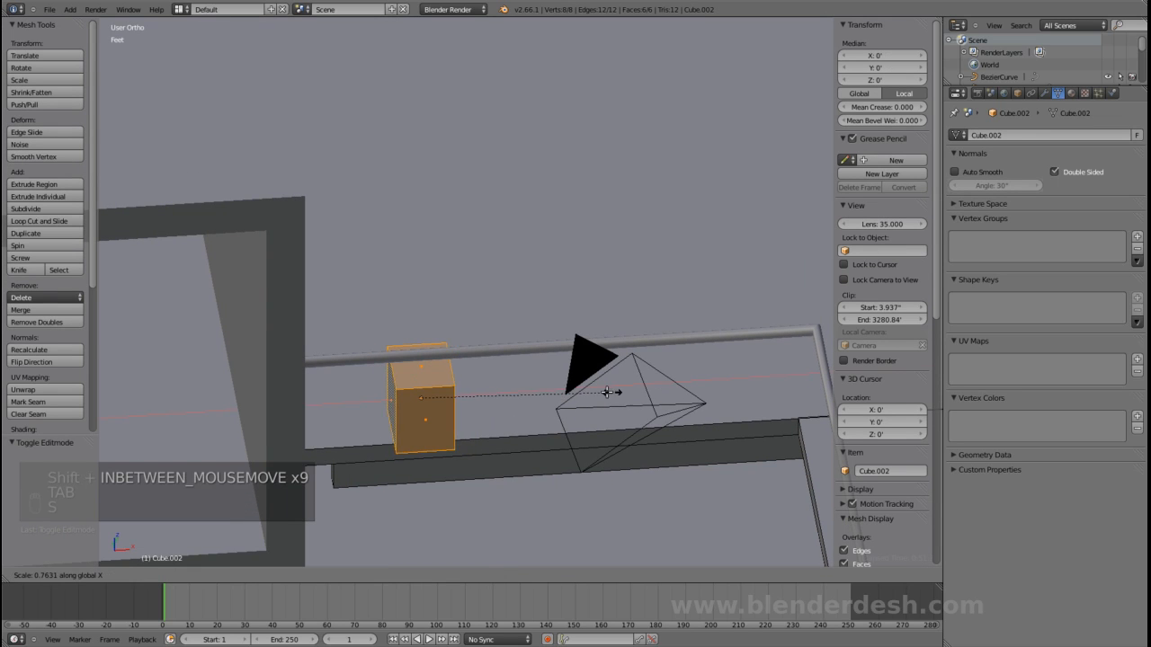
key("x")
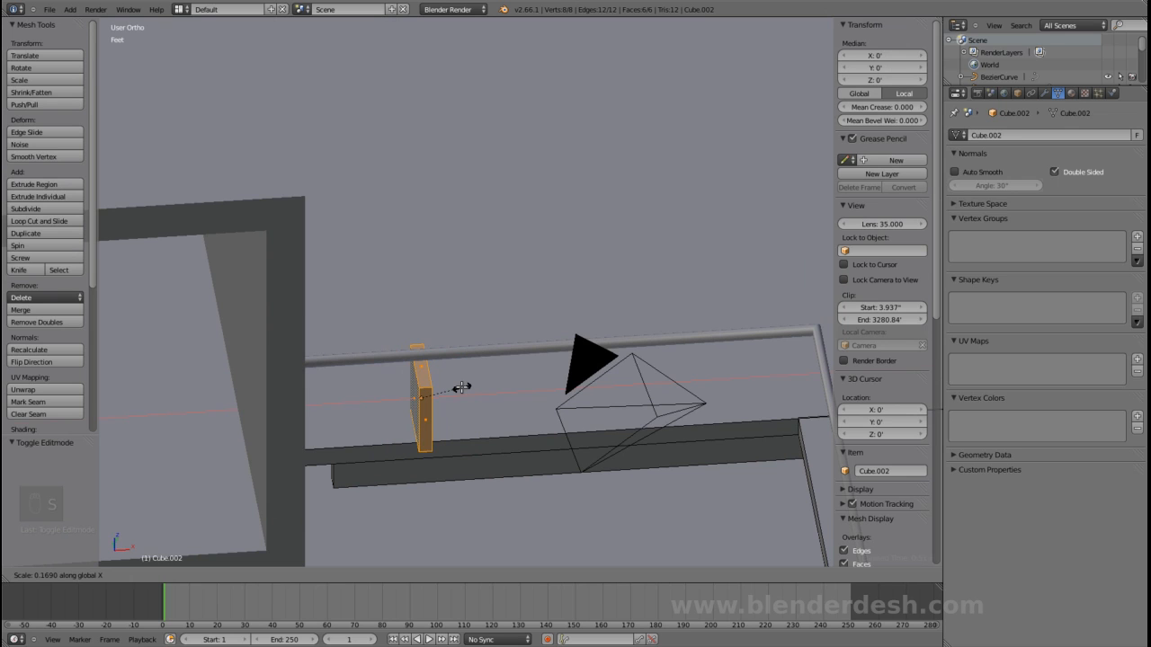
left_click(461, 388)
- Turn on the edge length display for the slab
middle_click_drag(460, 388, 710, 396)
scroll(854, 504, "down", 10)
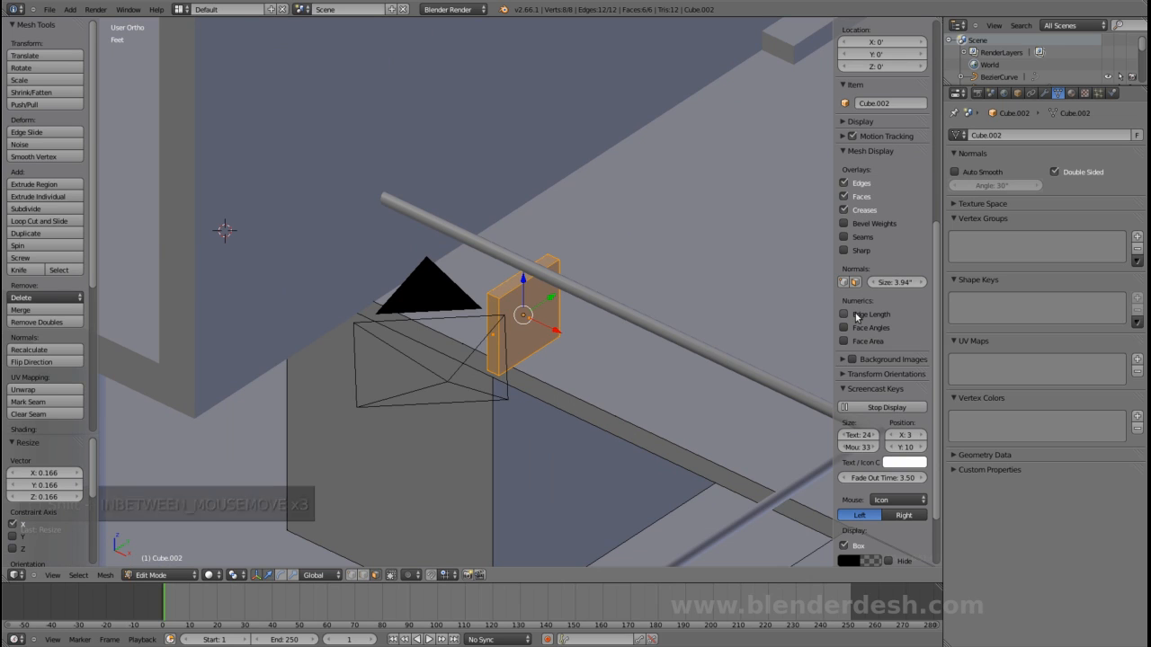
left_click(856, 314)
- Scale the slab along Y to about 2.1 in, turning it into a narrow upright post
middle_click_drag(742, 332, 589, 348)
middle_click_drag(676, 311, 553, 320, "shift")
scroll(549, 317, "up", 4)
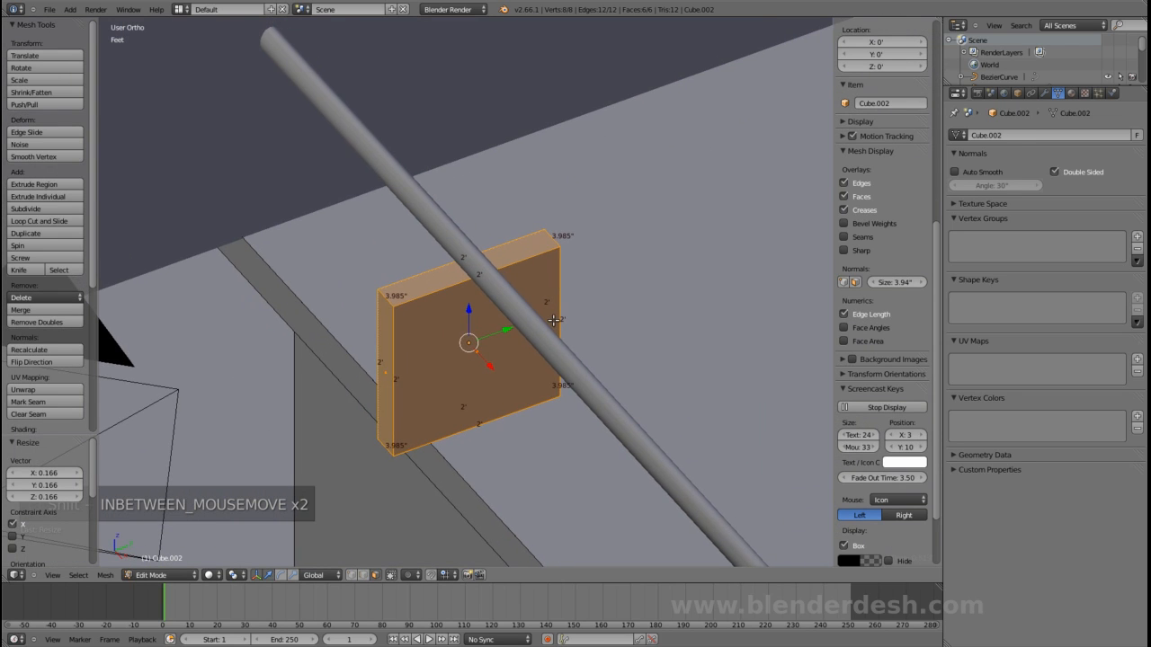
key("s")
key("y")
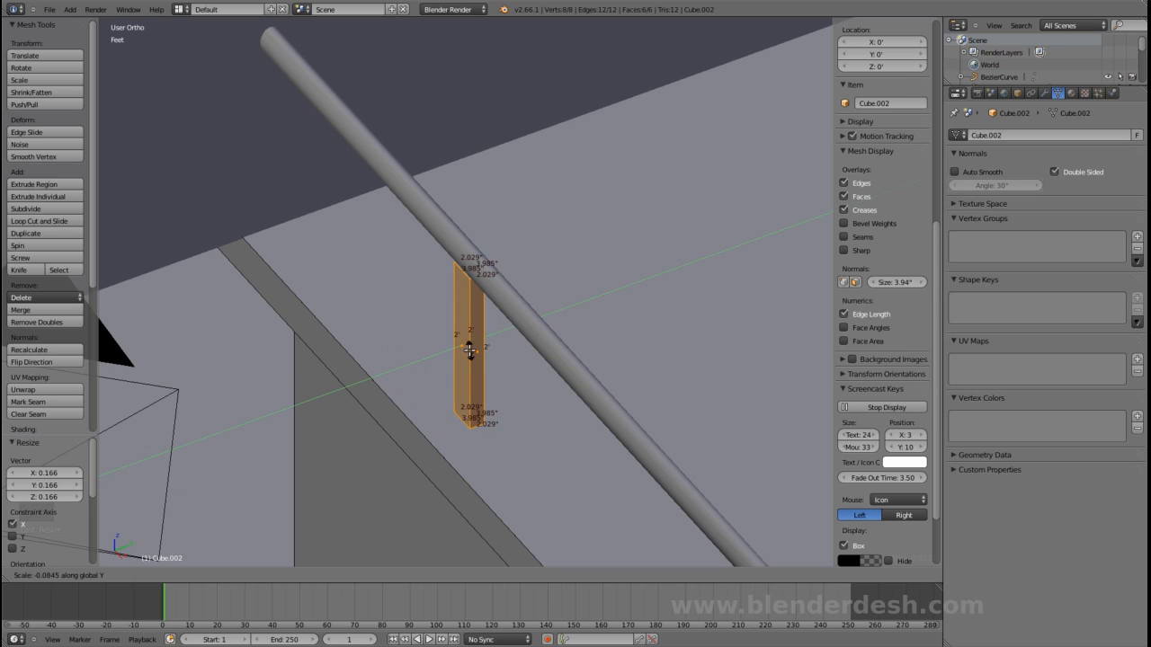
left_click(464, 352)
- In Object Mode, move the post along Y by about -5.5 in
key("Tab")
key("g")
left_click_drag(468, 348, 462, 350)
middle_click_drag(462, 352, 550, 360)
middle_click_drag(392, 430, 493, 346, "shift")
scroll(493, 346, "up", 2)
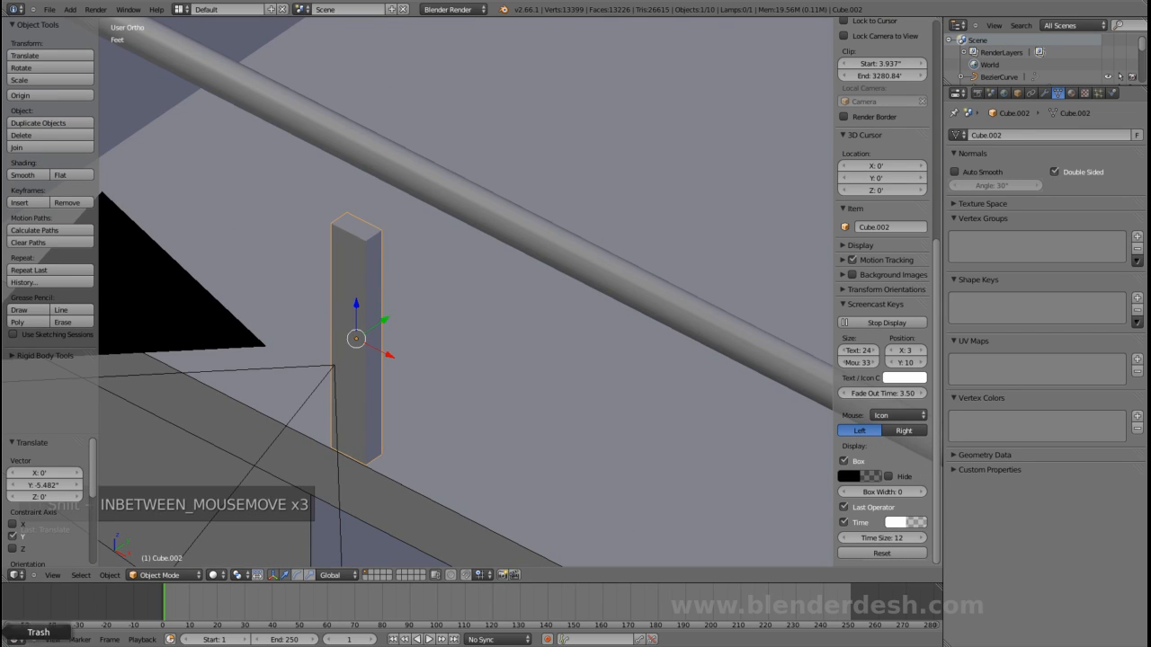
- Examine the glass railing's posts and side brackets in the reference image Buil ext 002.png
left_click(2, 578)
scroll(641, 278, "up", 6)
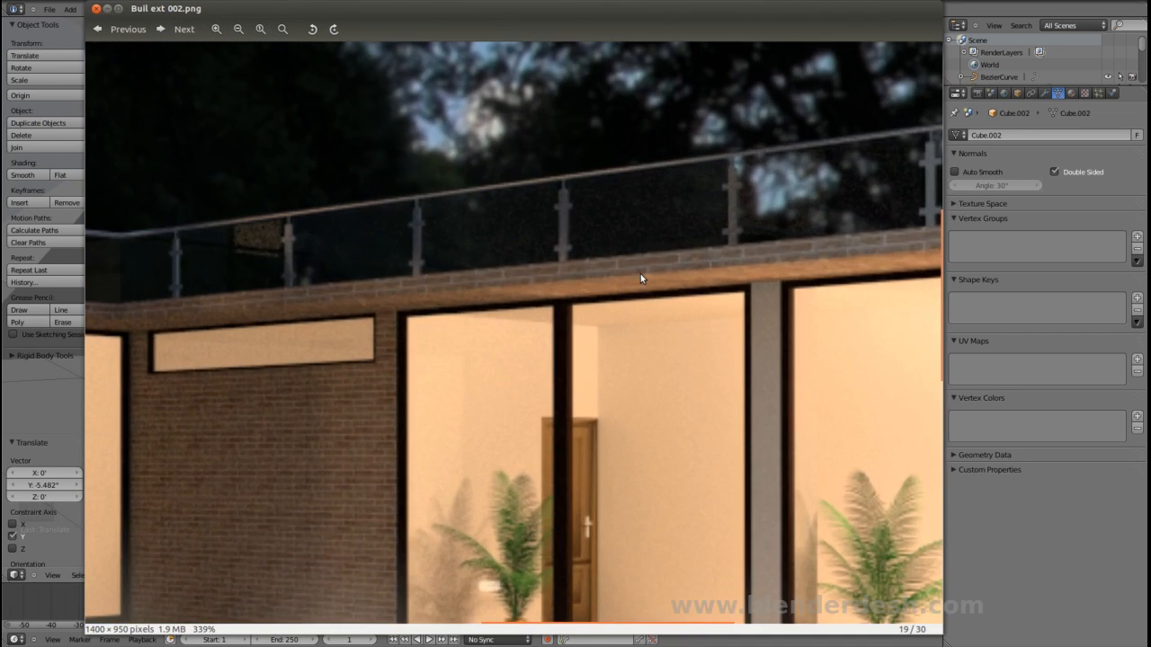
left_click_drag(596, 250, 606, 363)
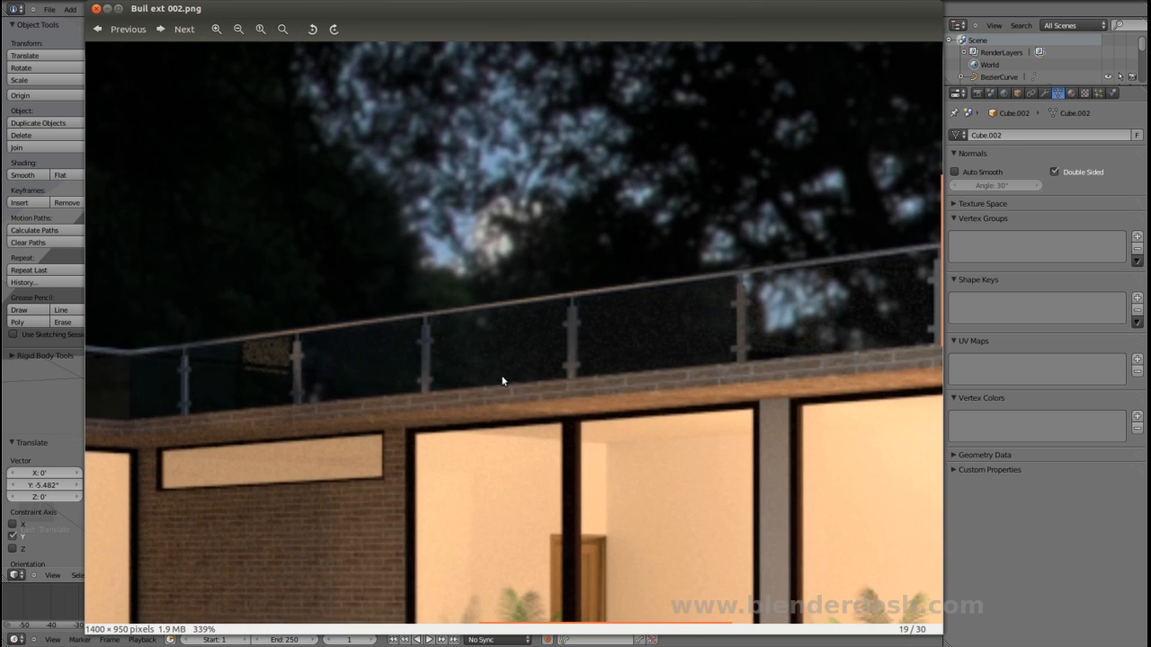
left_click_drag(446, 373, 484, 367)
scroll(471, 356, "up", 3)
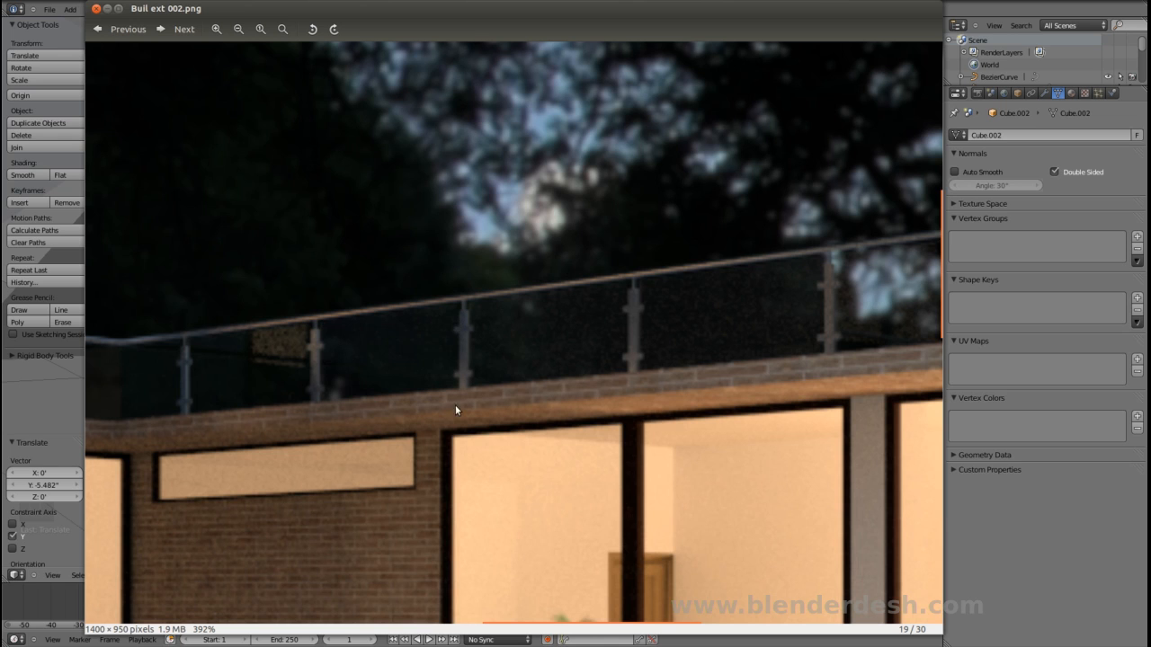
scroll(348, 371, "down", 3)
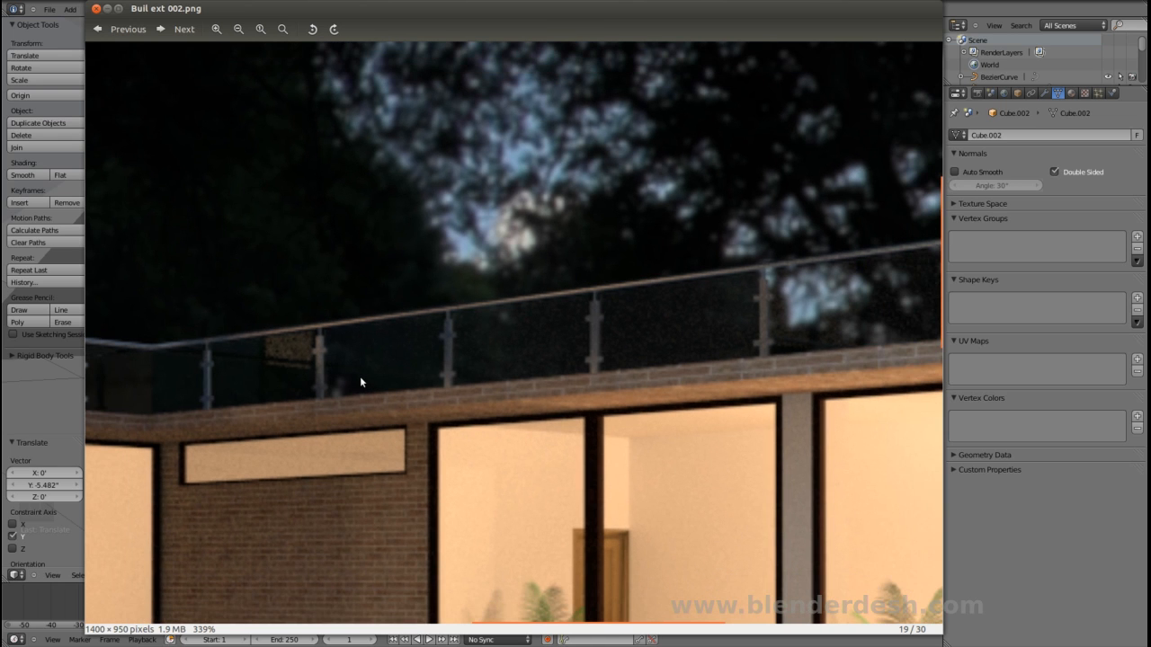
scroll(363, 379, "up", 3)
scroll(363, 384, "down", 5)
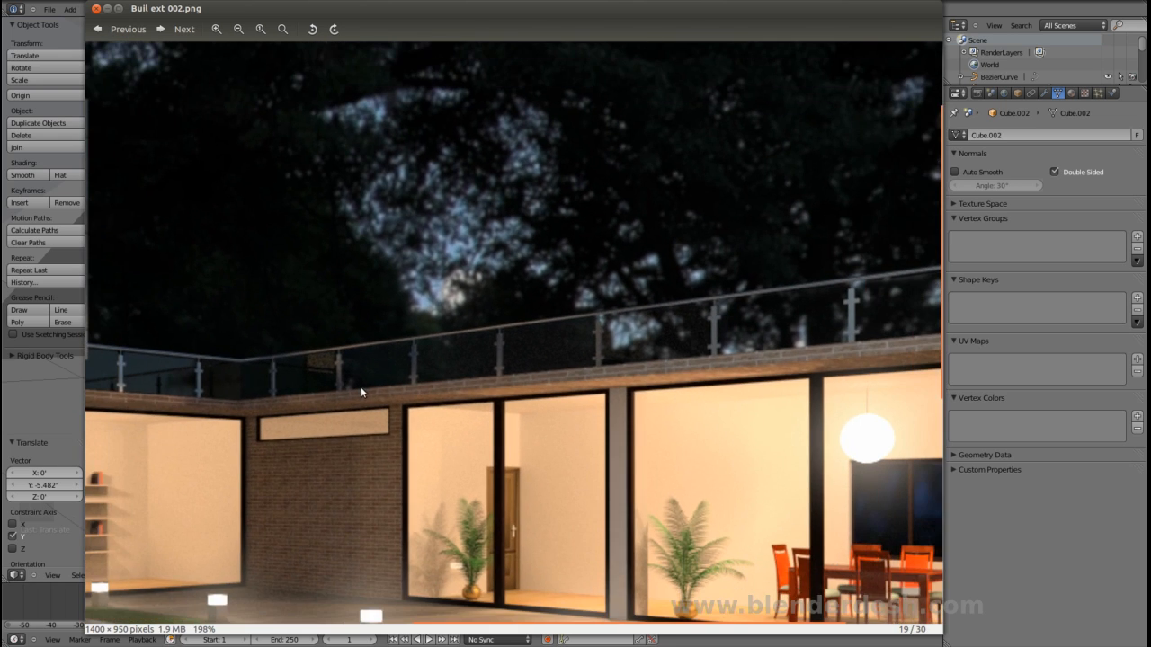
scroll(355, 405, "up", 2)
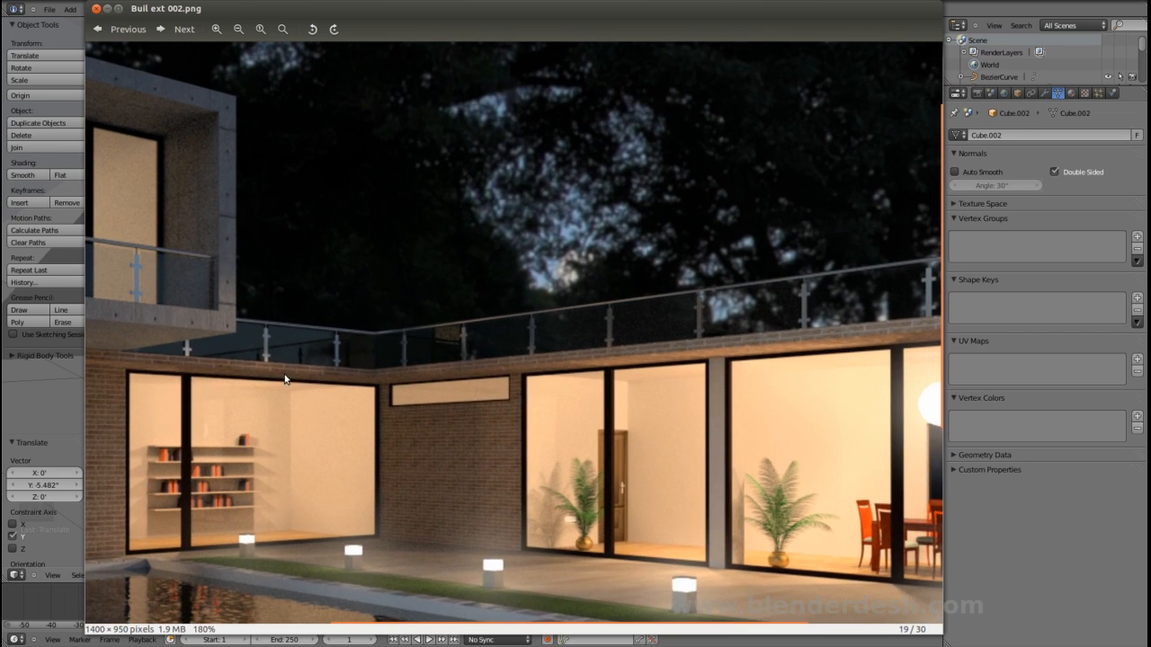
scroll(329, 367, "up", 5)
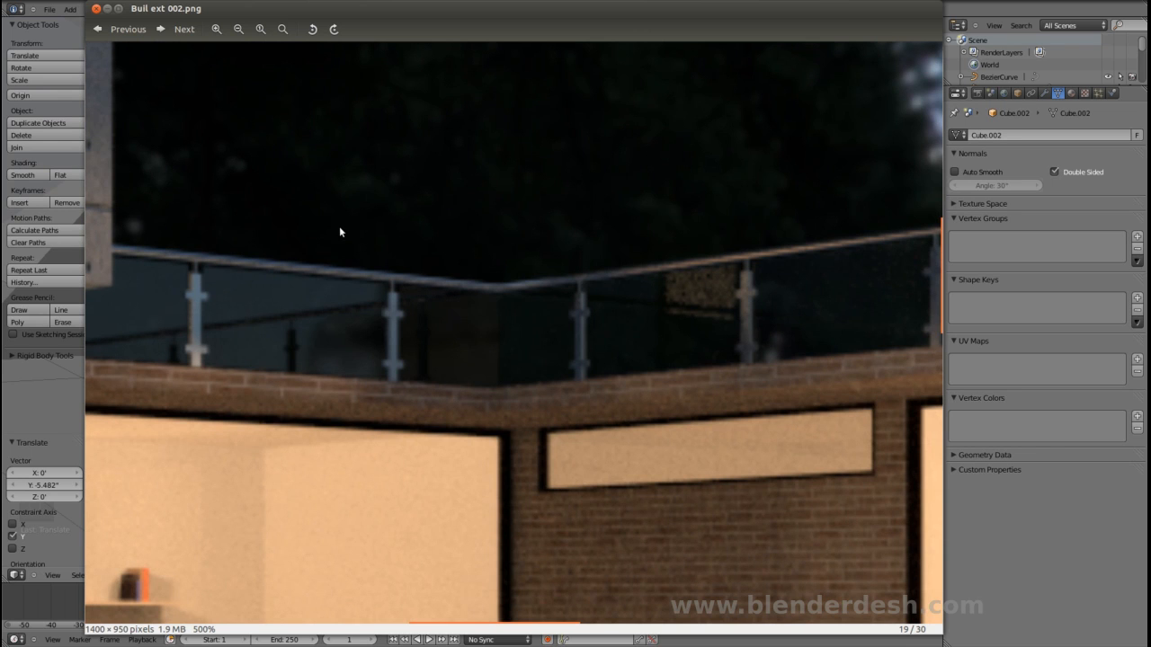
left_click(107, 9)
- In Edit Mode, scale the whole post along Y by about 0.629 to make it thinner
middle_click_drag(423, 294, 401, 275)
middle_click_drag(394, 517, 424, 316, "shift")
middle_click_drag(415, 268, 502, 239, "shift")
key("Tab")
key("s")
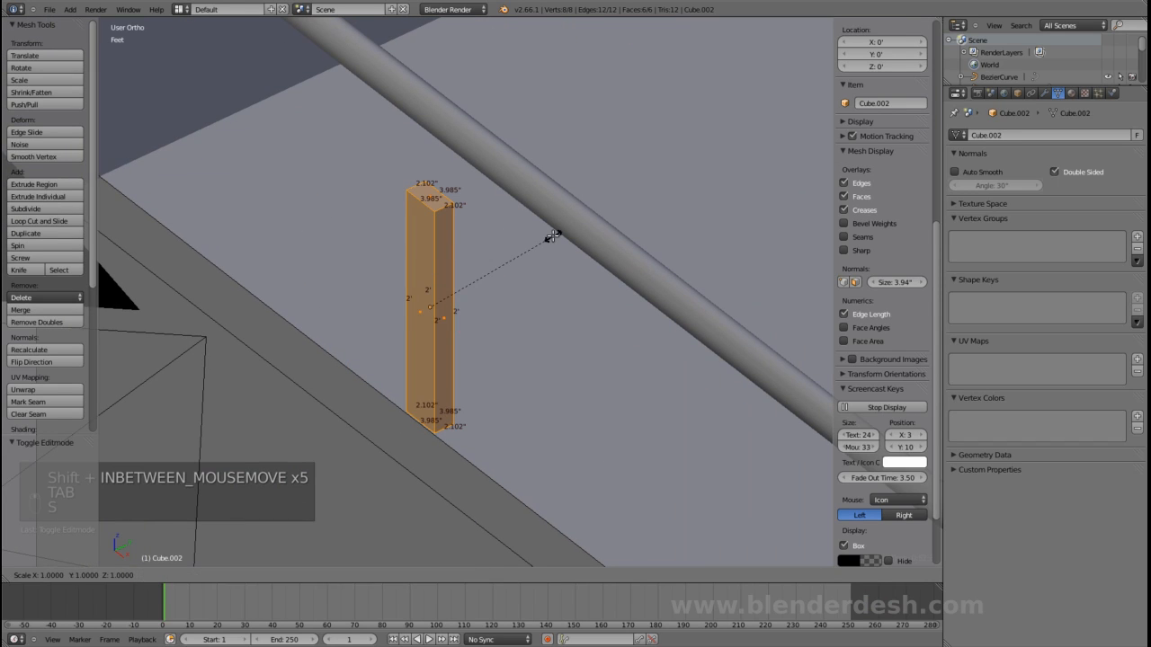
key("y")
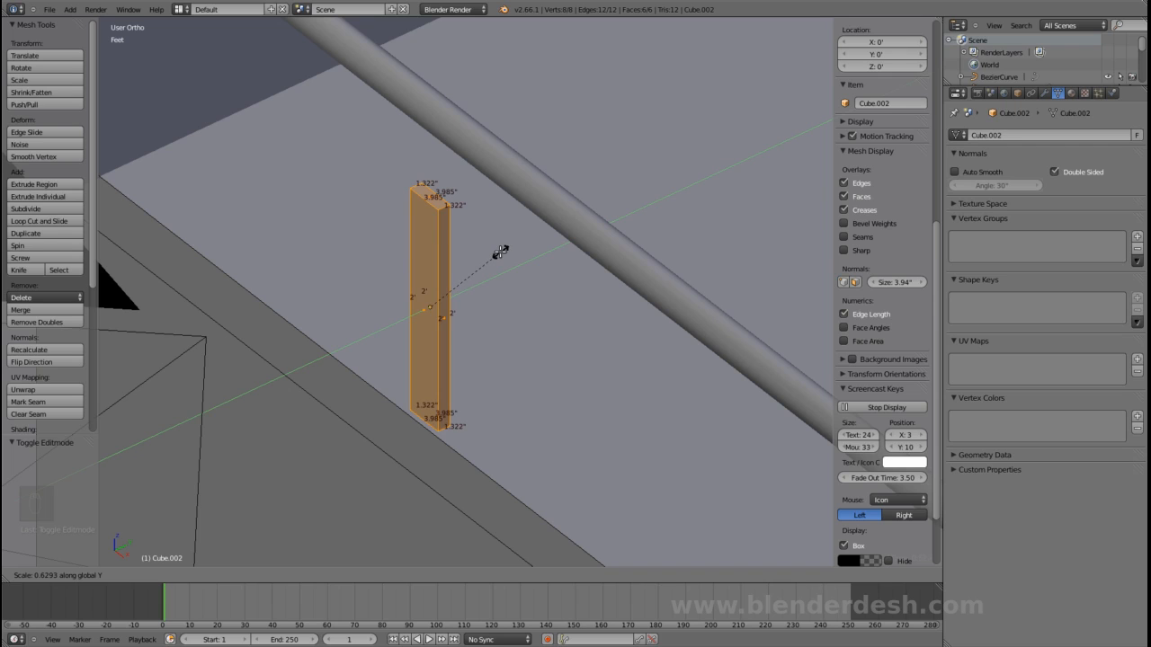
left_click(501, 252)
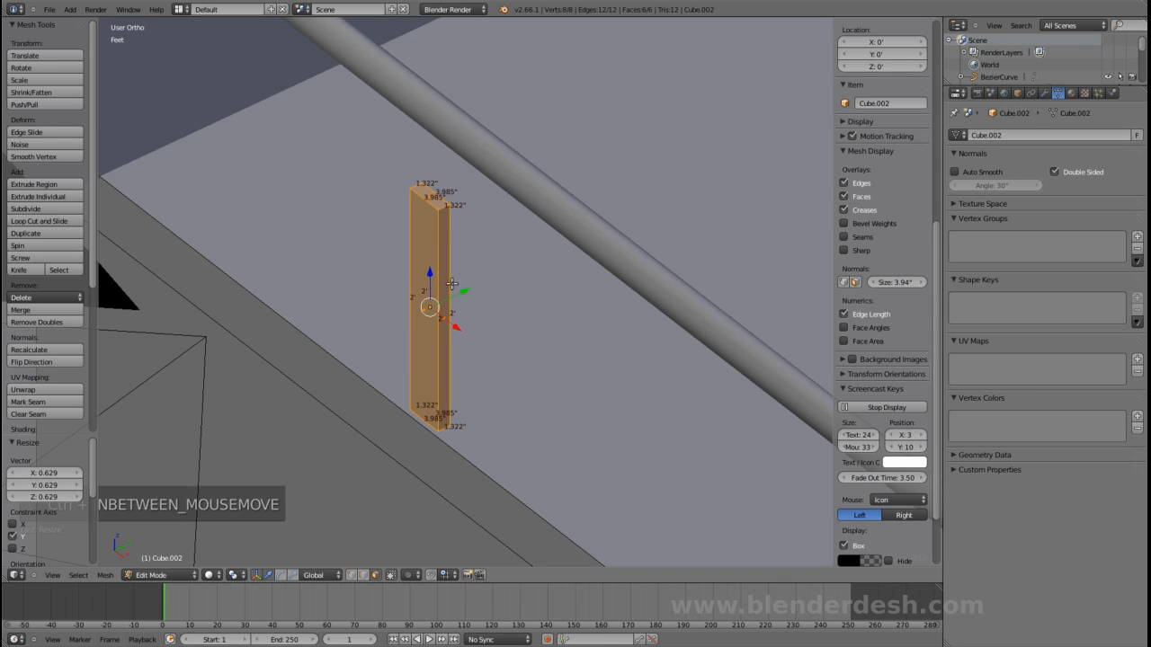
- Add two horizontal loop cuts to the post and spread them along Z by about 2.364 towards its ends
key("ctrl+r")
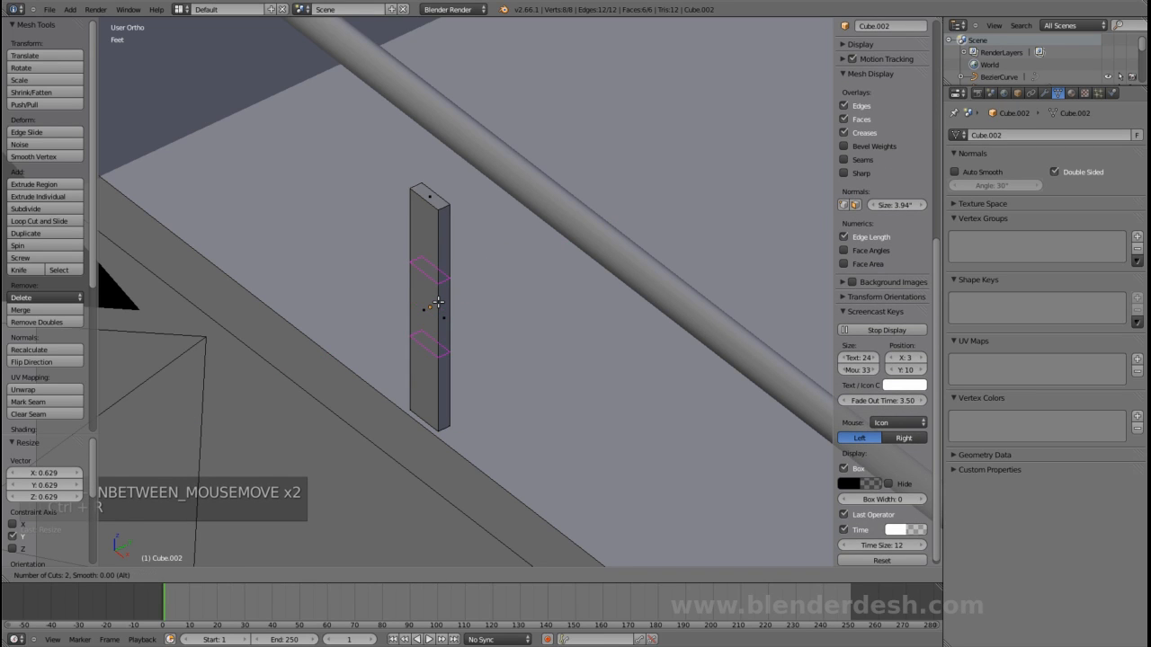
left_click(438, 303)
right_click(438, 303)
middle_click_drag(438, 303, 484, 315)
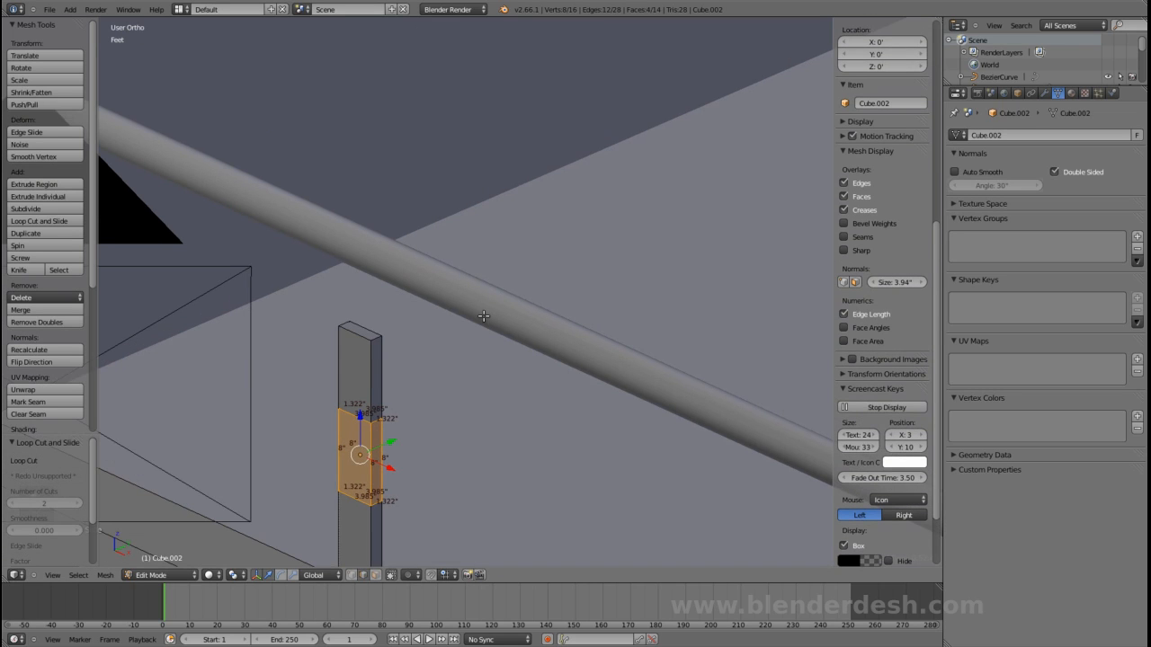
middle_click_drag(432, 387, 437, 278)
key("s")
key("z")
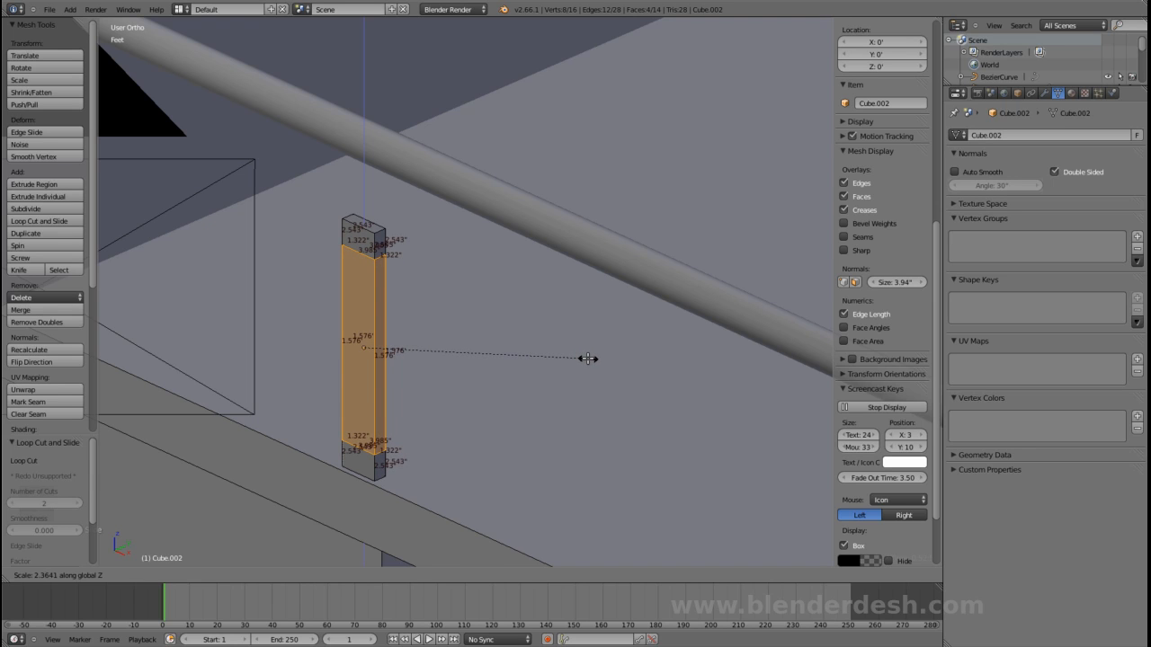
left_click(587, 359)
key("a")
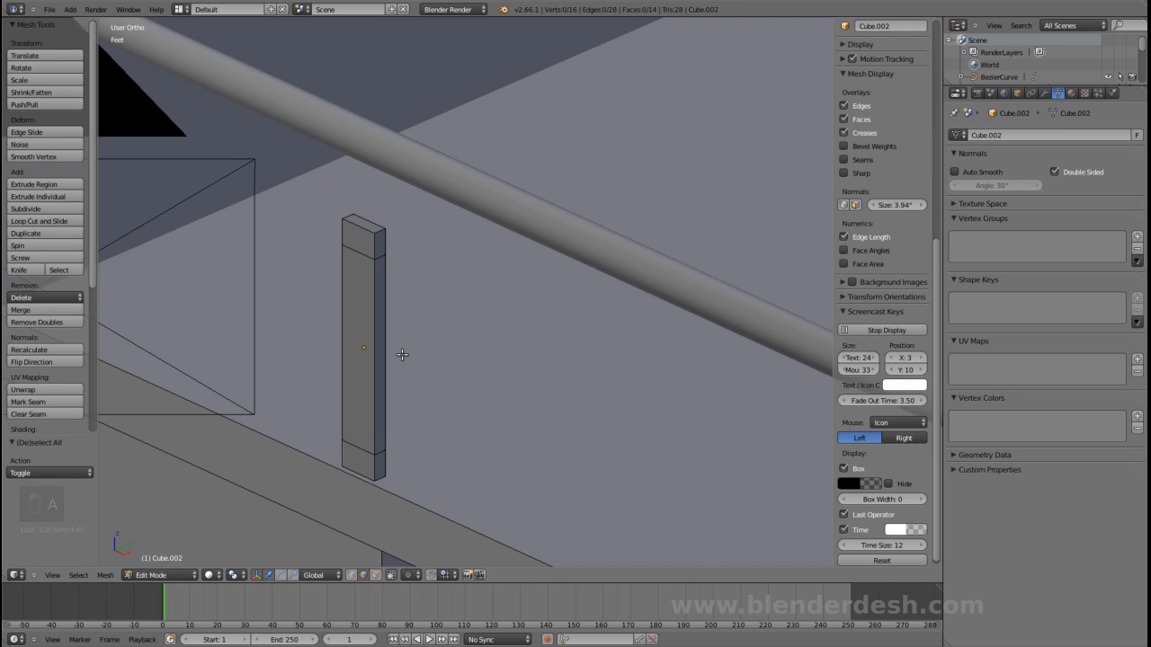
- Add two more horizontal loop cuts in the post's long middle section and spread them along Z by about 2.367
key("ctrl+r")
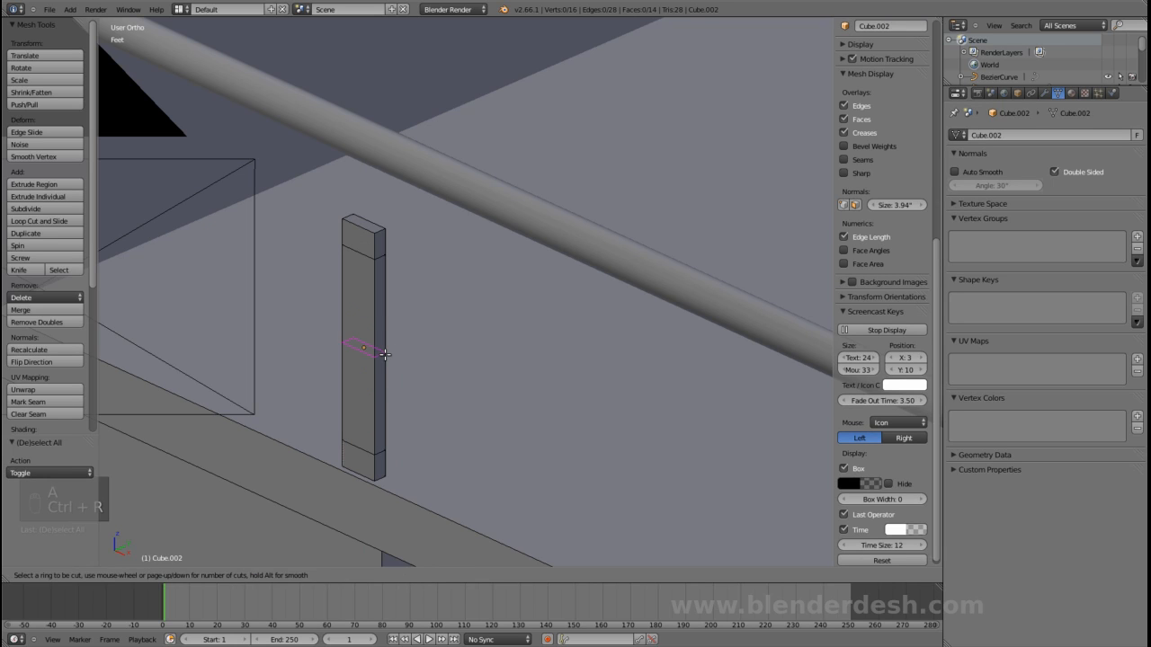
left_click(384, 354)
right_click(384, 354)
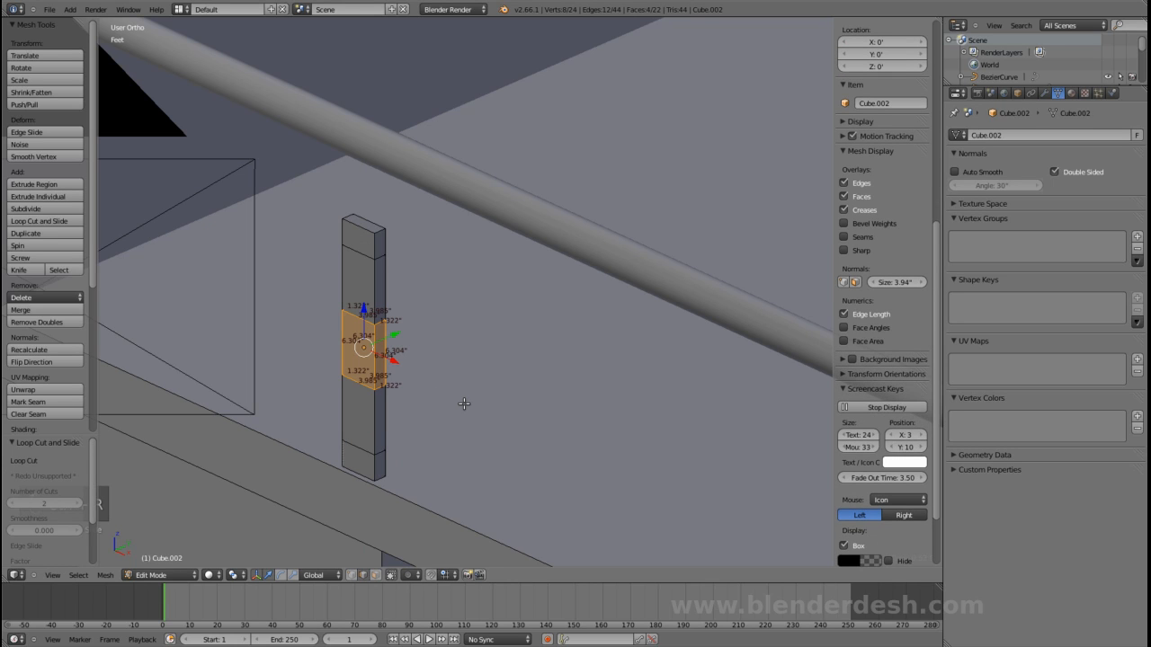
key("s")
key("z")
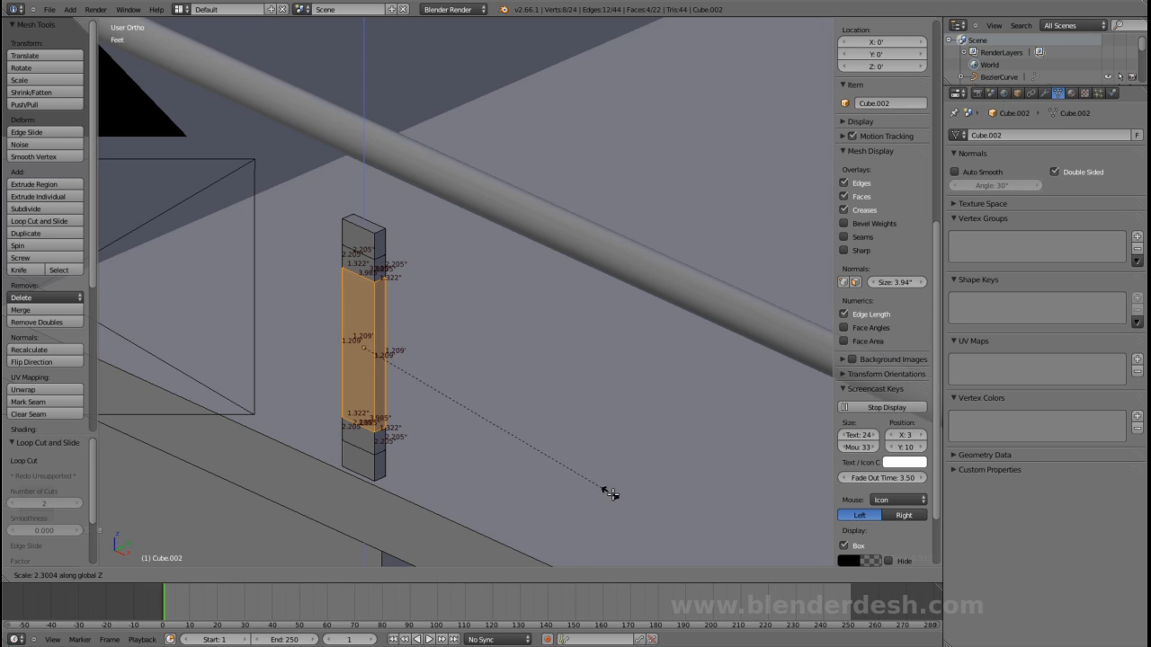
left_click(684, 517)
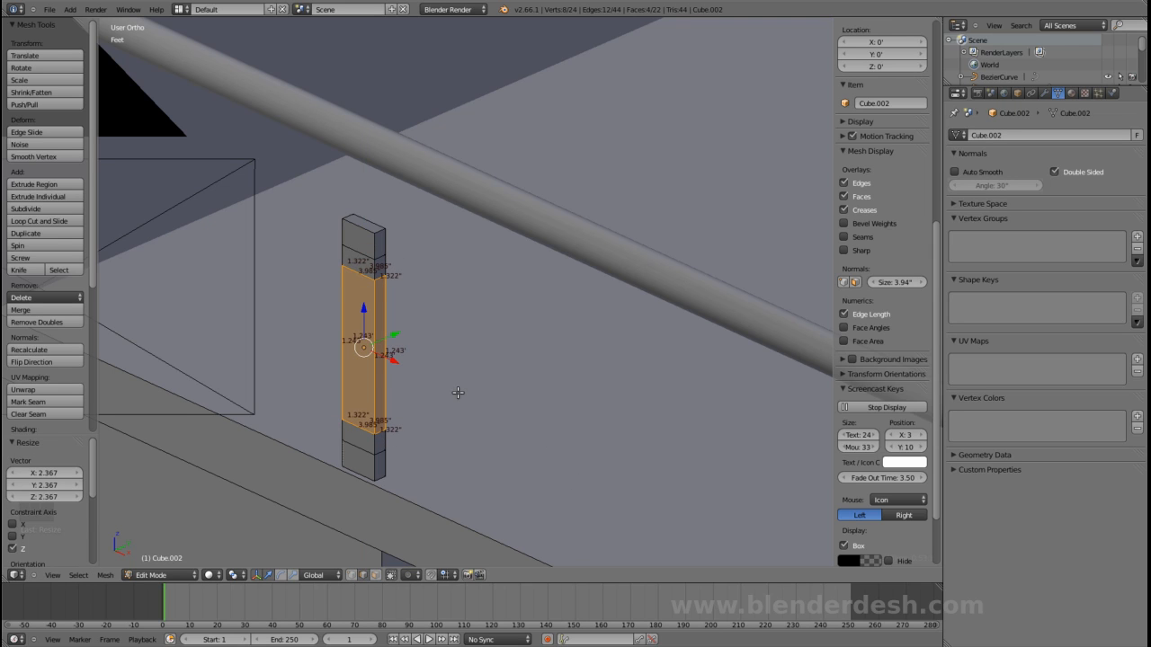
key("Tab")
key("Tab")
- Add two evenly spaced vertical loop cuts running lengthwise down the post's narrow sides
middle_click_drag(439, 359, 400, 357)
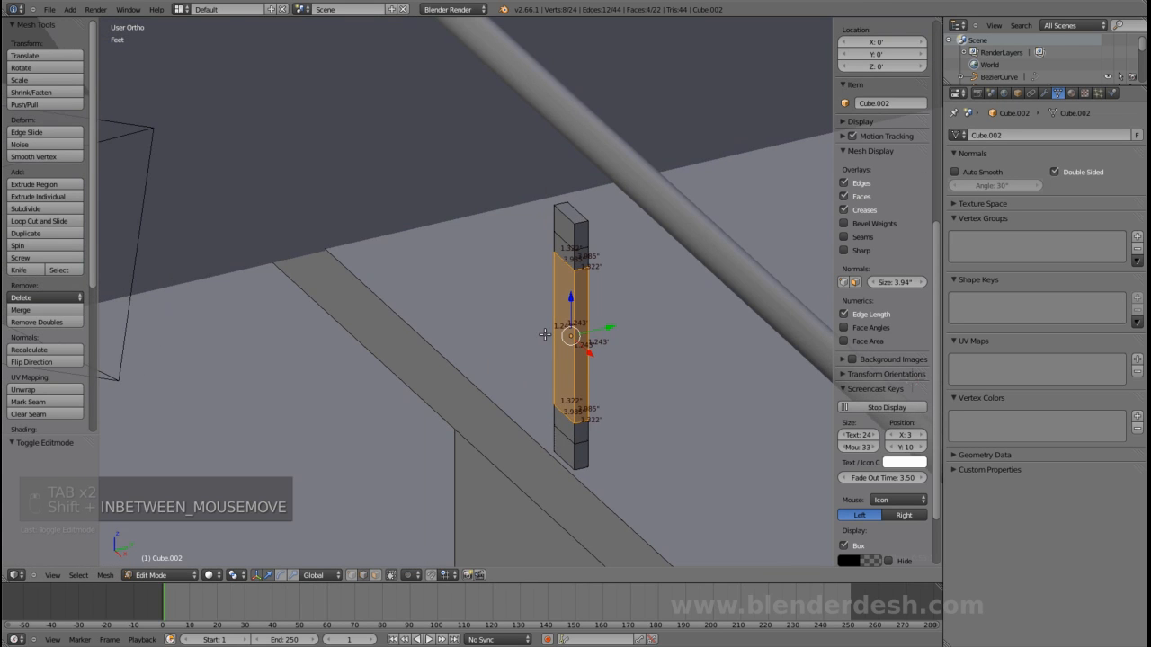
middle_click_drag(542, 334, 369, 342, "shift")
scroll(472, 350, "up", 1)
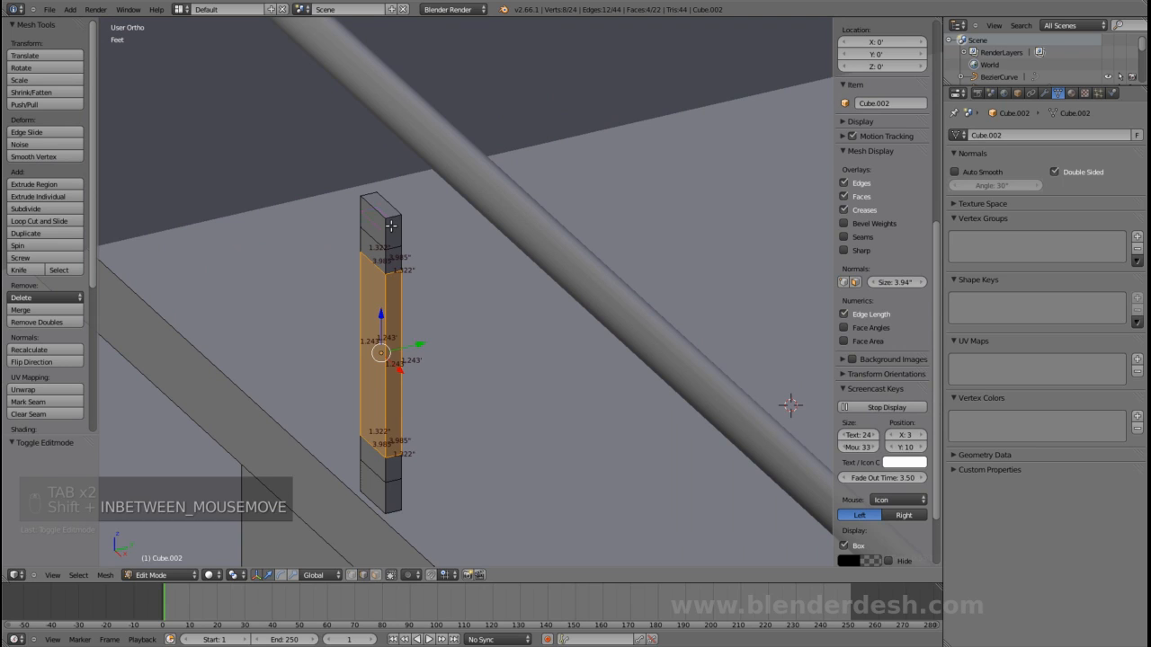
key("ctrl+r")
scroll(393, 219, "up", 1)
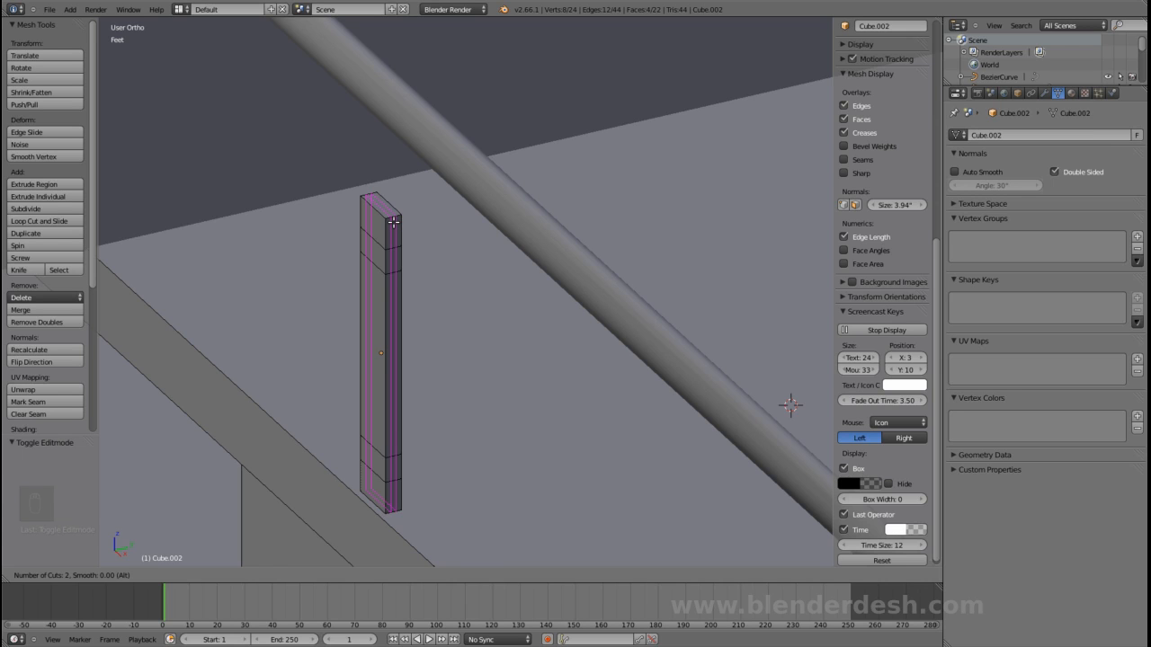
left_click(394, 219)
right_click(394, 220)
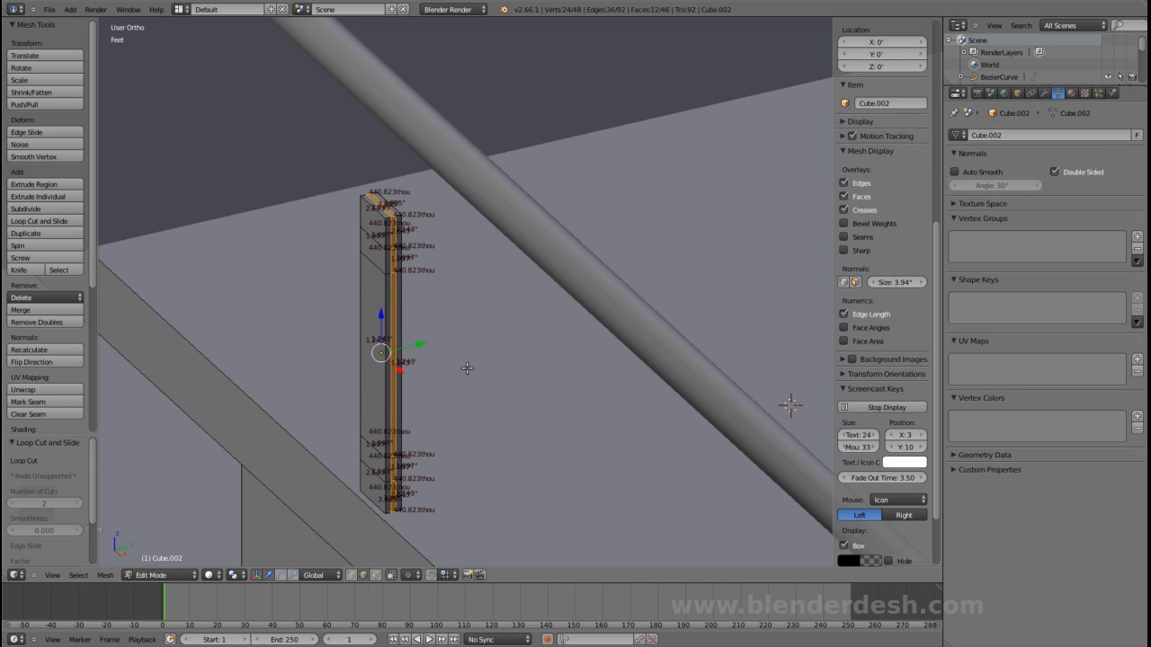
- In face select mode, select the upper and lower centre faces between the paired cuts on both narrow sides
key("ctrl+Tab")
left_click(467, 368)
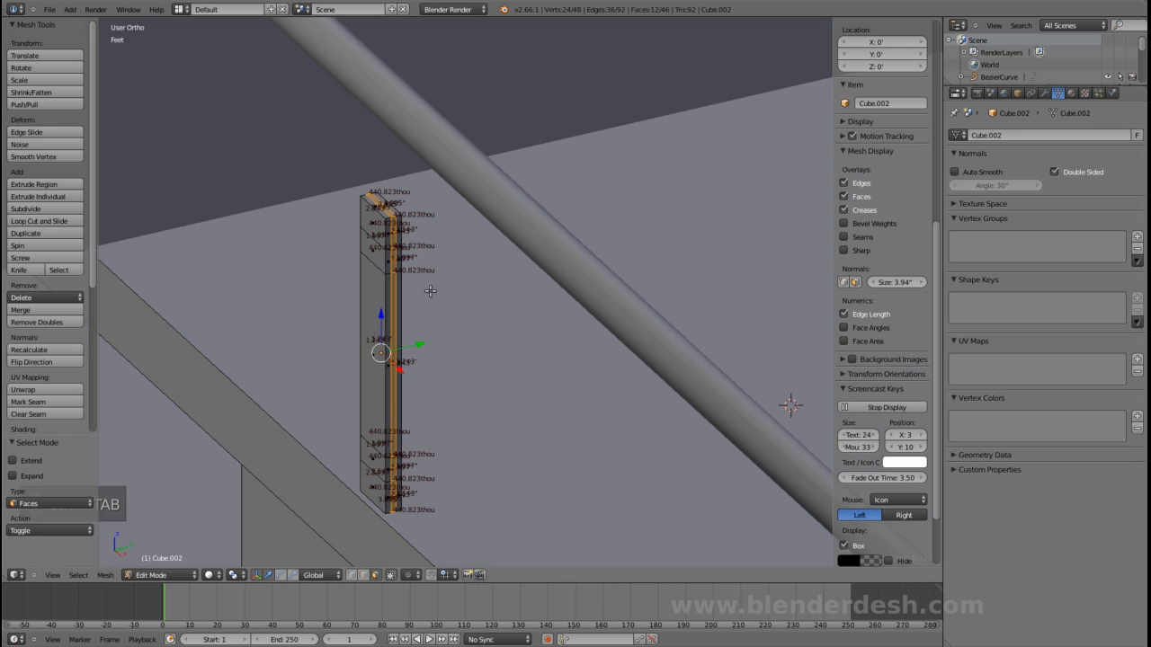
right_click(395, 261)
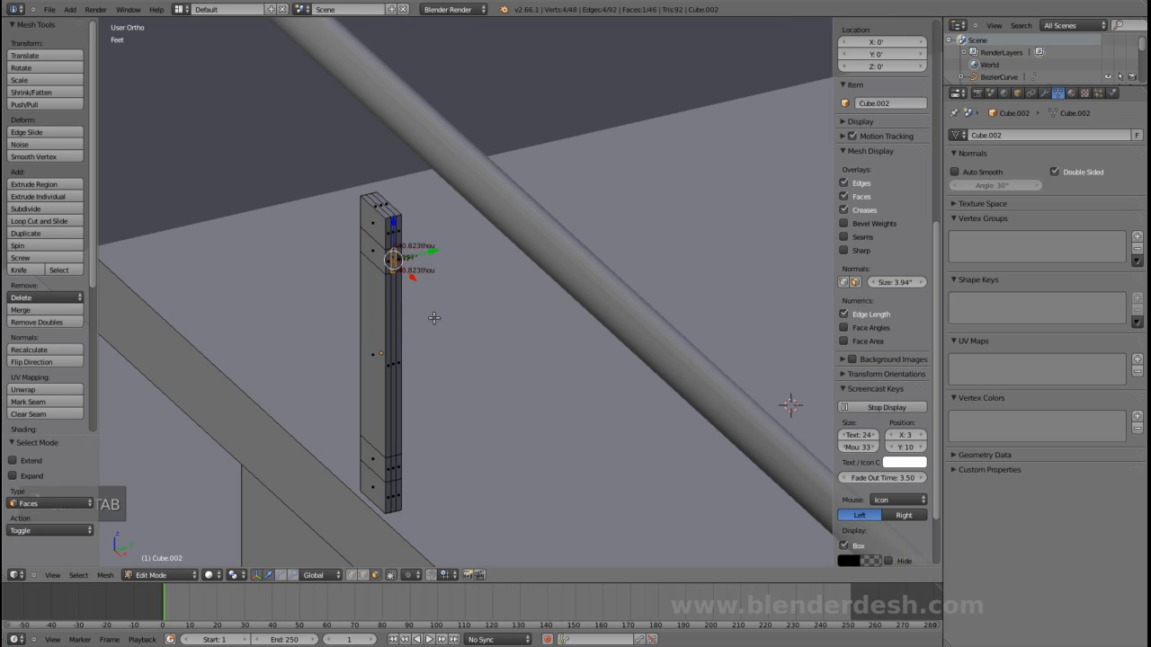
right_click(393, 467, "shift")
middle_click_drag(483, 450, 552, 313)
key("KP_Decimal")
key("KP_5")
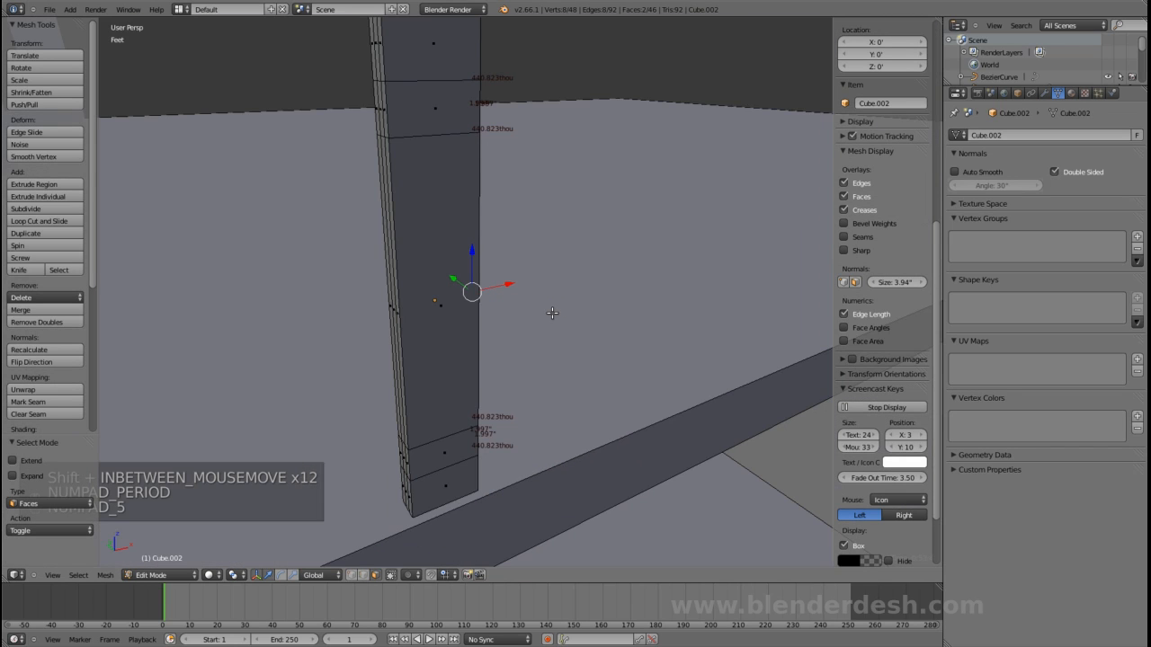
scroll(574, 296, "down", 3)
middle_click_drag(566, 314, 594, 283)
middle_click_drag(594, 283, 603, 333, "shift")
scroll(606, 334, "up", 1)
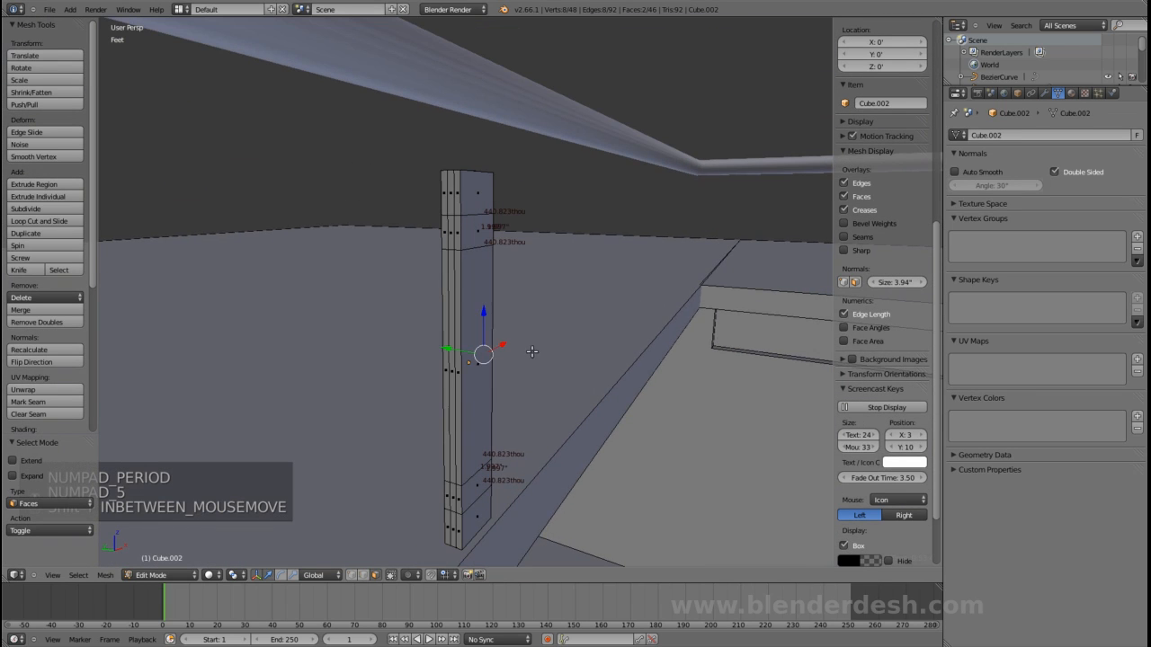
right_click(459, 250, "shift")
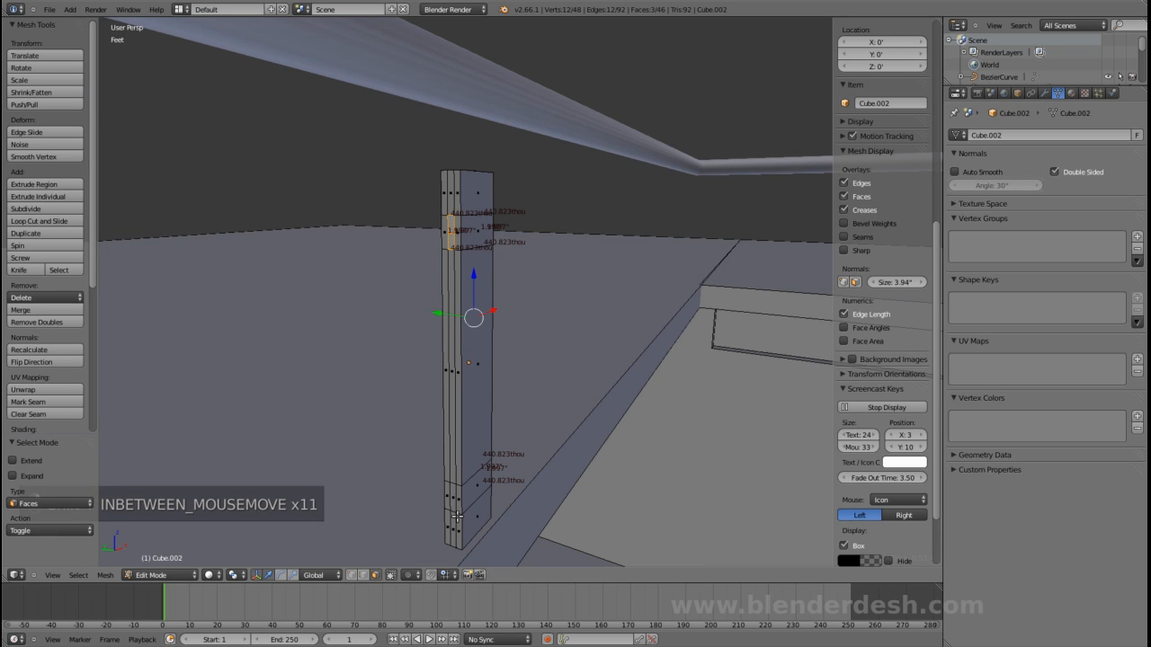
right_click(452, 497, "shift")
middle_click_drag(661, 440, 518, 431)
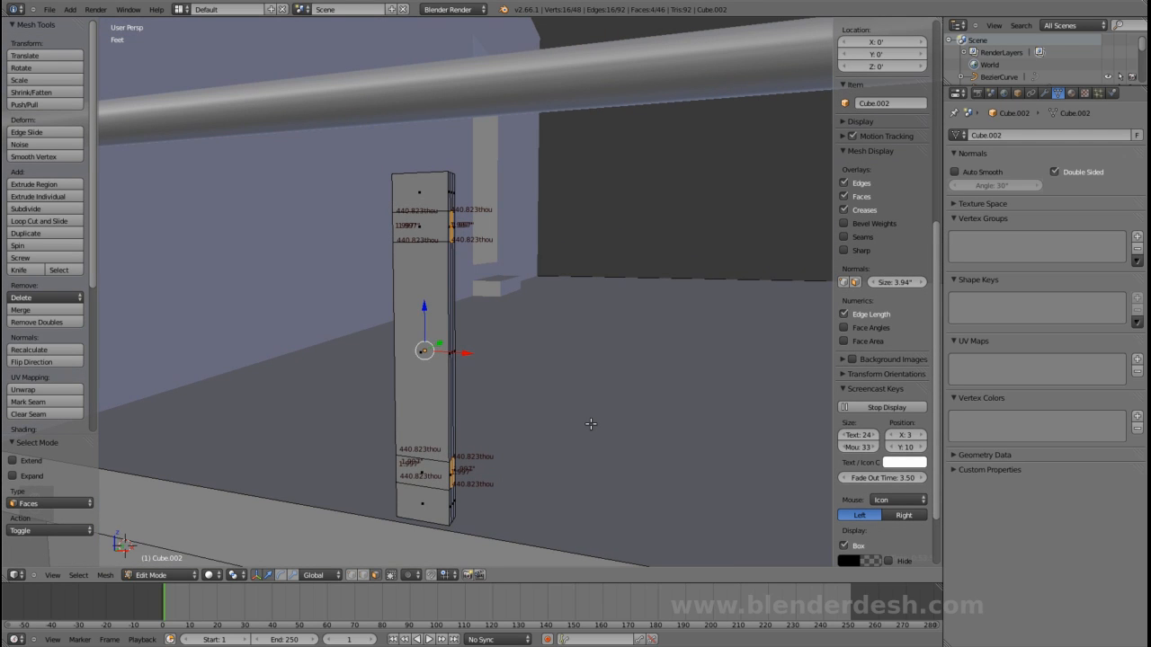
- Extrude the four selected faces and scale them along X by about 1.816 to form side brackets
key("e")
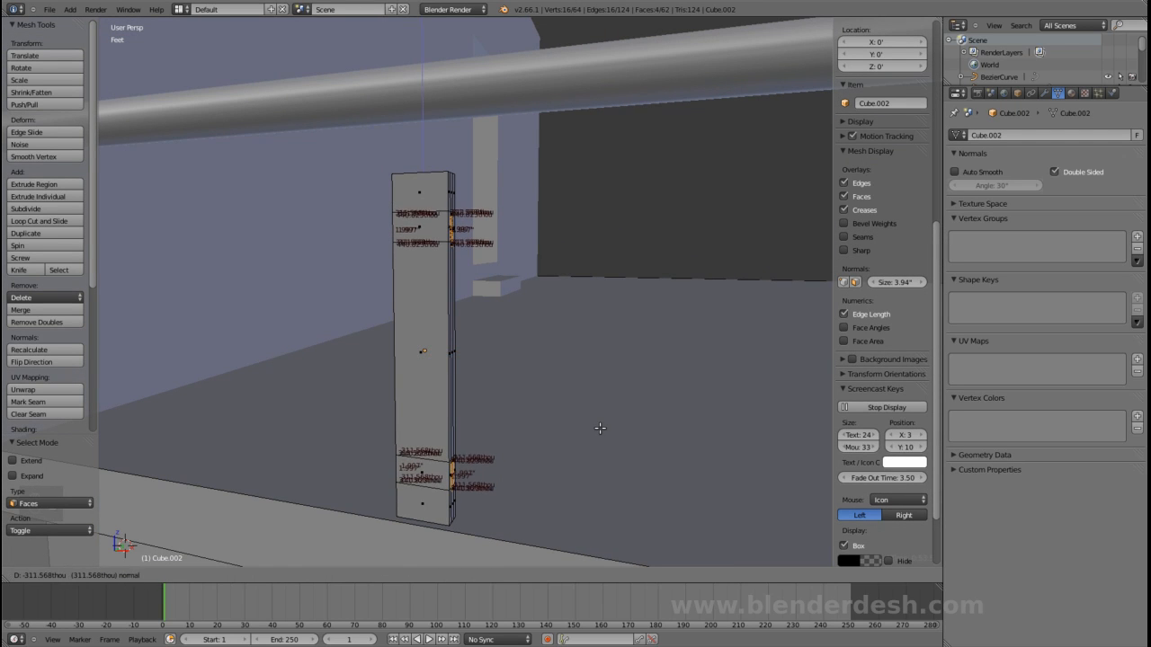
left_click(616, 427)
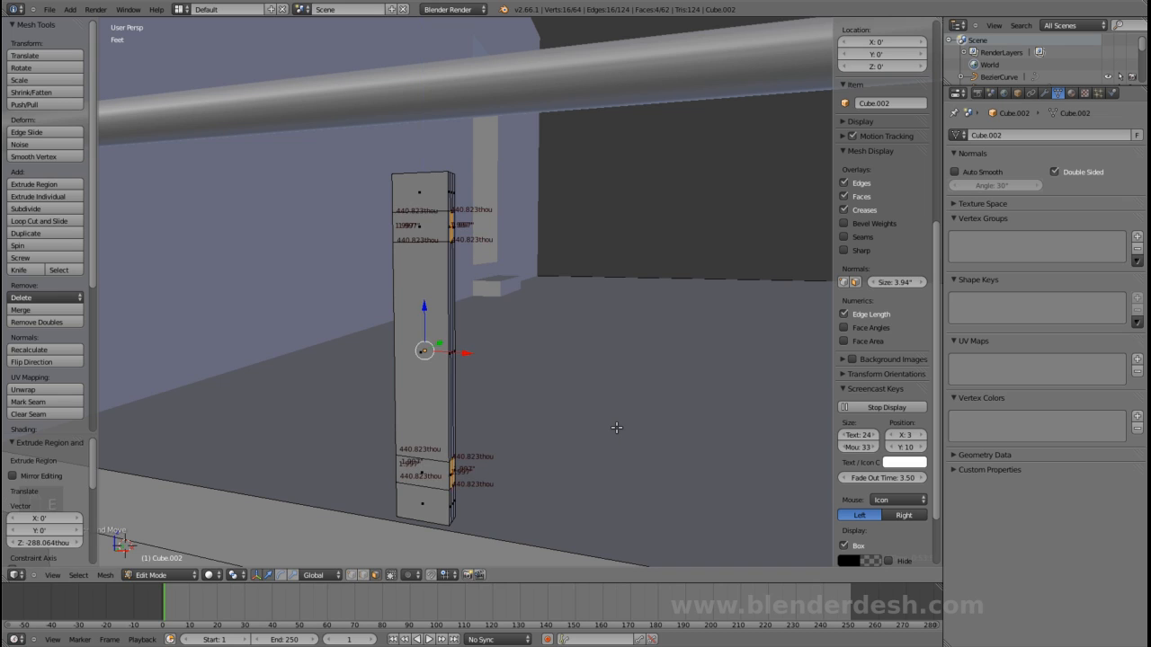
middle_click_drag(622, 452, 579, 432)
key("s")
key("x")
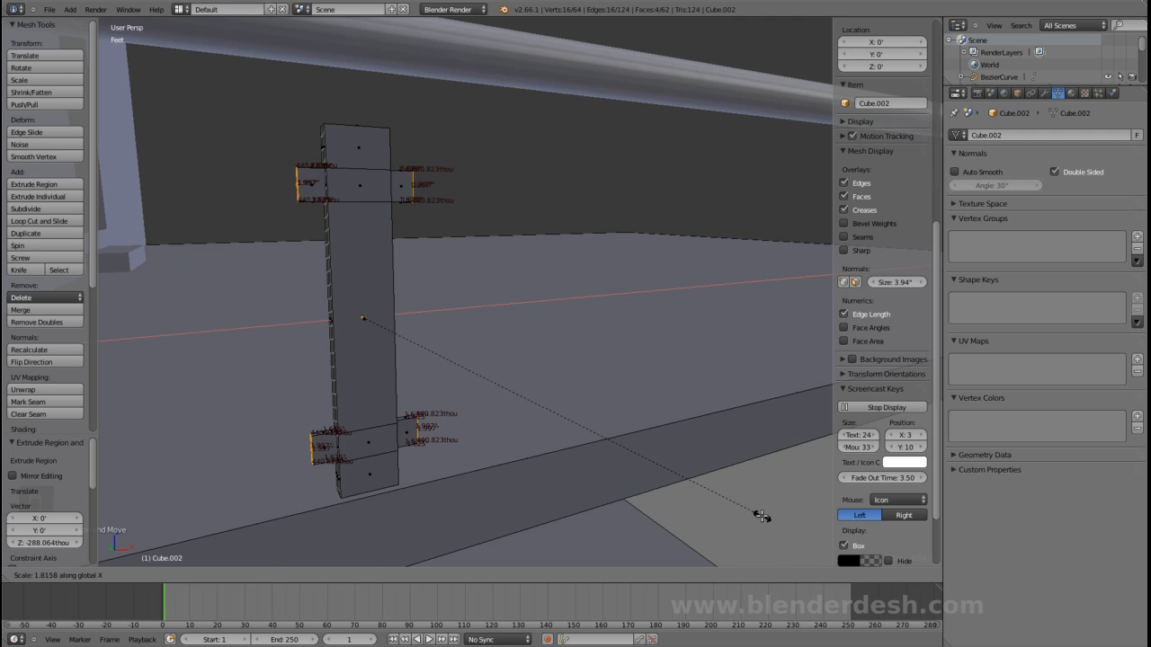
left_click(760, 516)
middle_click_drag(701, 447, 489, 352)
key("Tab")
scroll(603, 385, "down", 3)
key("Tab")
scroll(488, 353, "up", 3)
key("a")
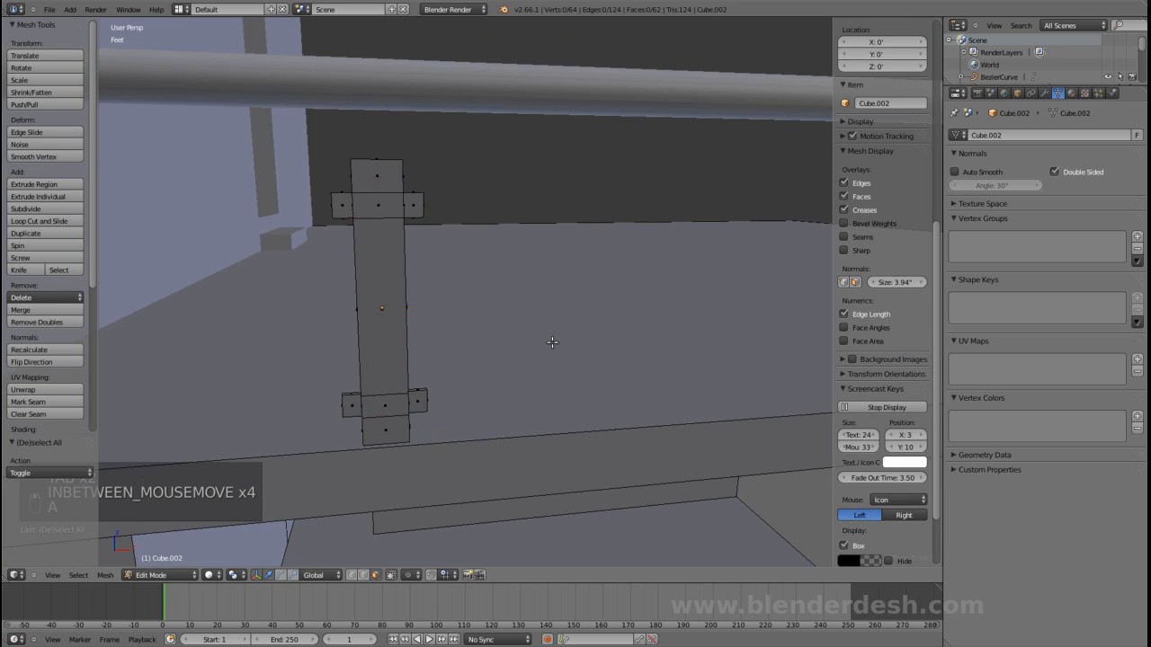
- Select the whole post mesh and scale it along X by about 0.599
key("a")
key("s")
key("x")
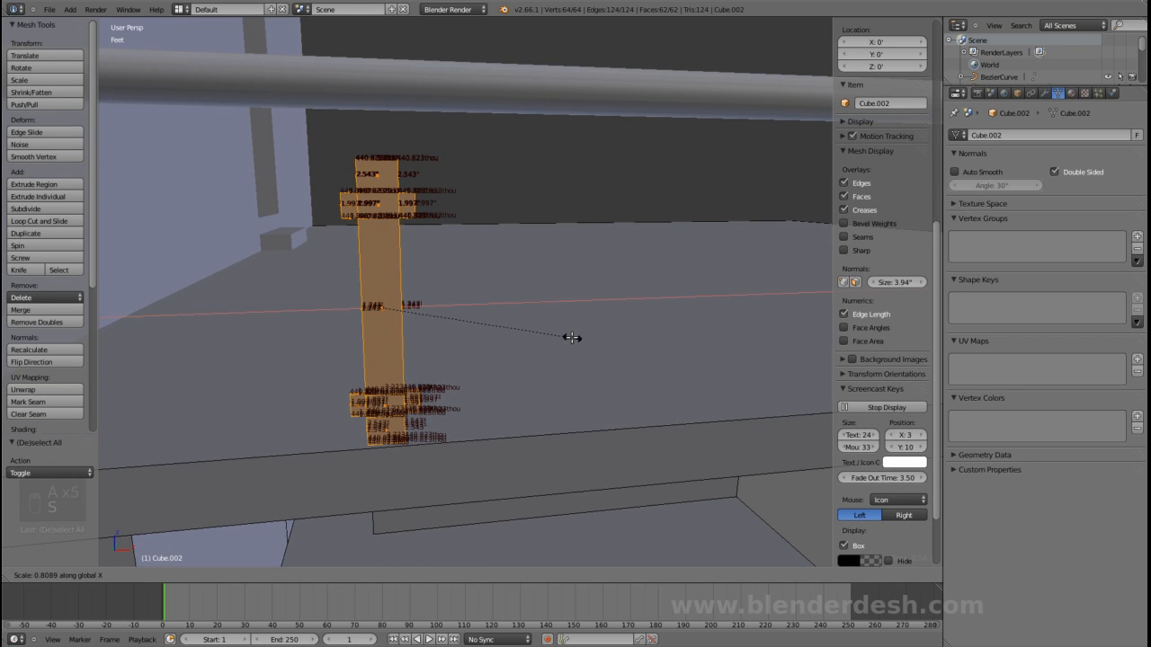
left_click(519, 344)
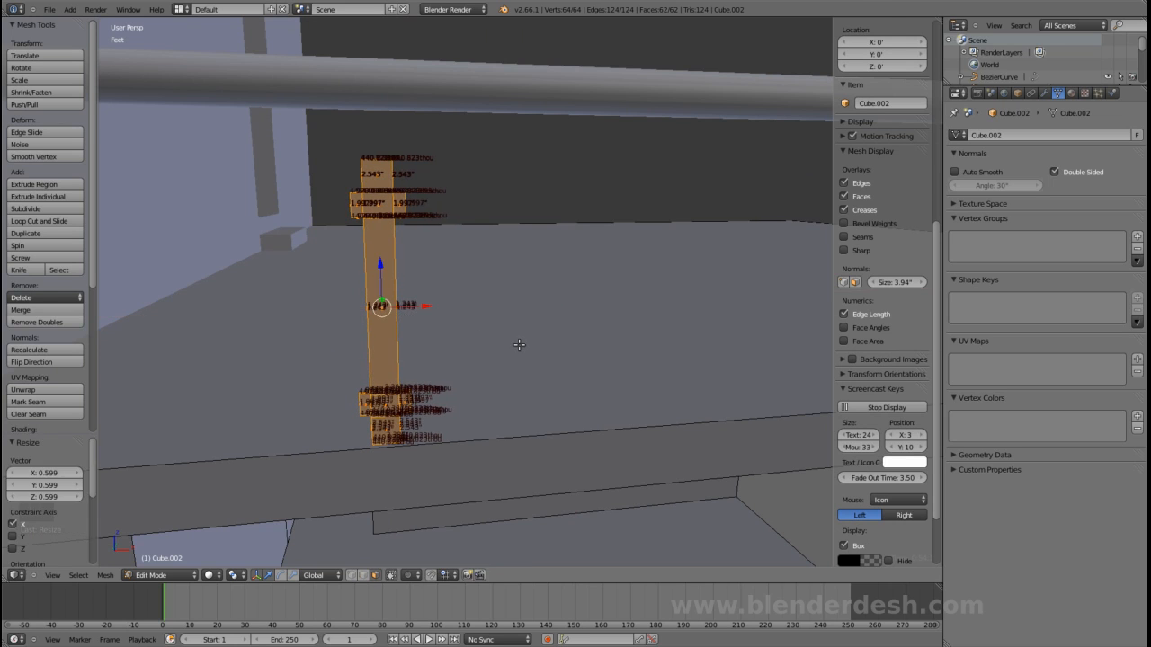
key("Tab")
key("Tab")
key("Tab")
key("Tab")
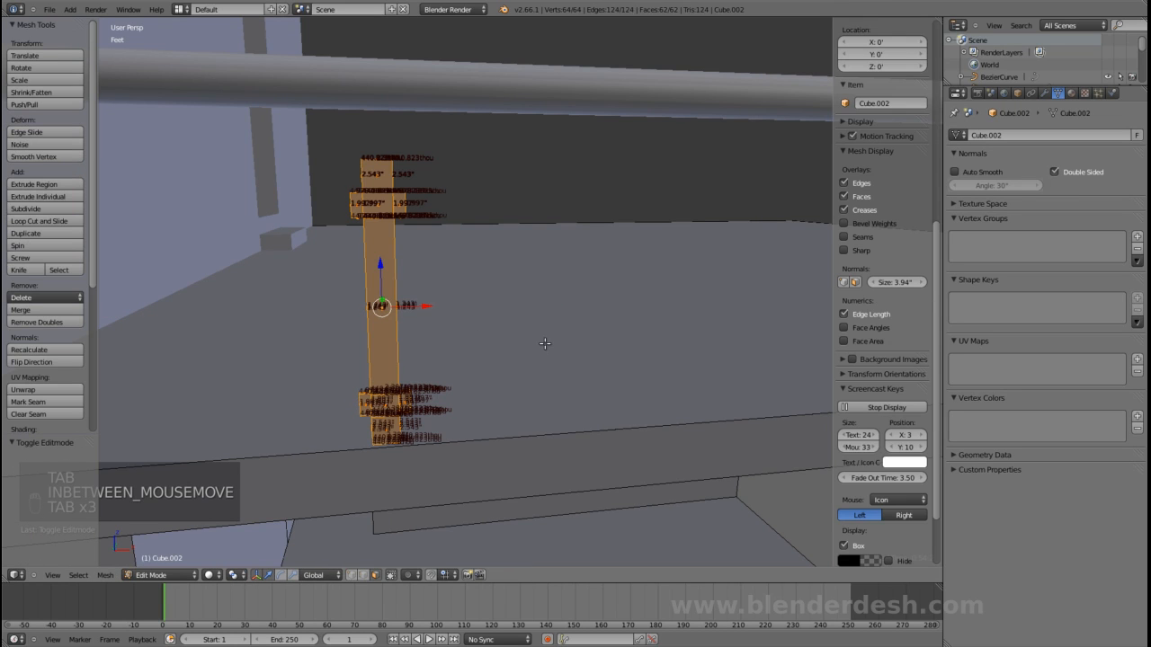
- In vertex select mode, select the post's whole upper end including its bracket and raise it about 5.85" along Z
key("ctrl+Tab")
left_click(529, 317)
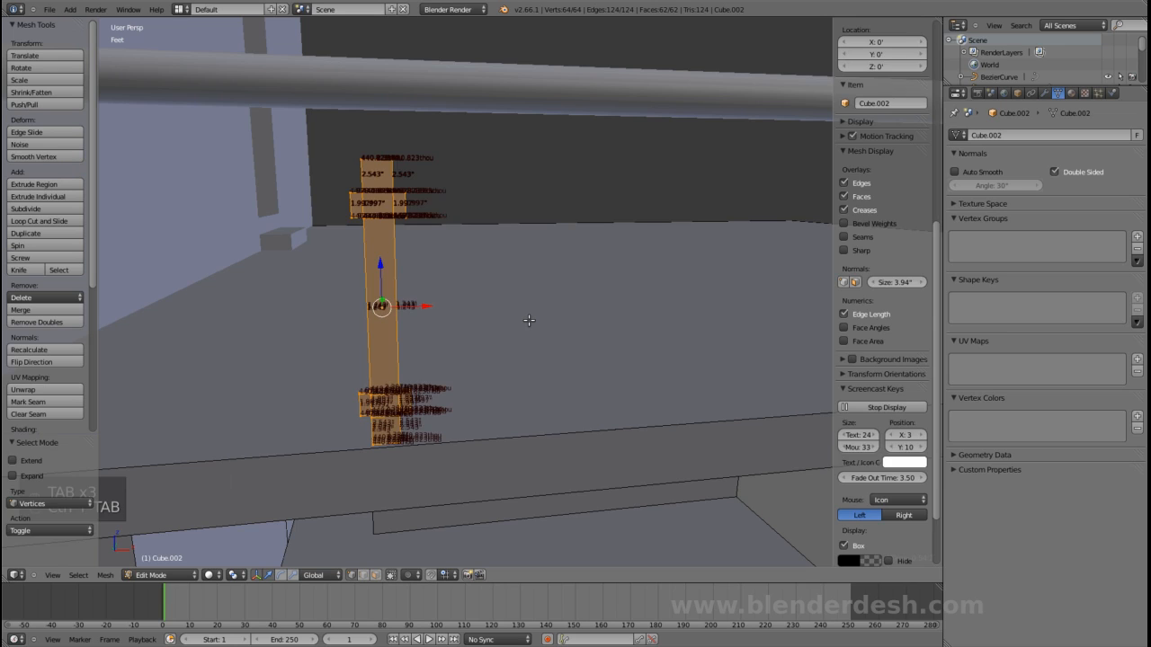
key("a")
key("b")
right_click(389, 241)
key("z")
key("b")
left_click_drag(275, 133, 491, 255)
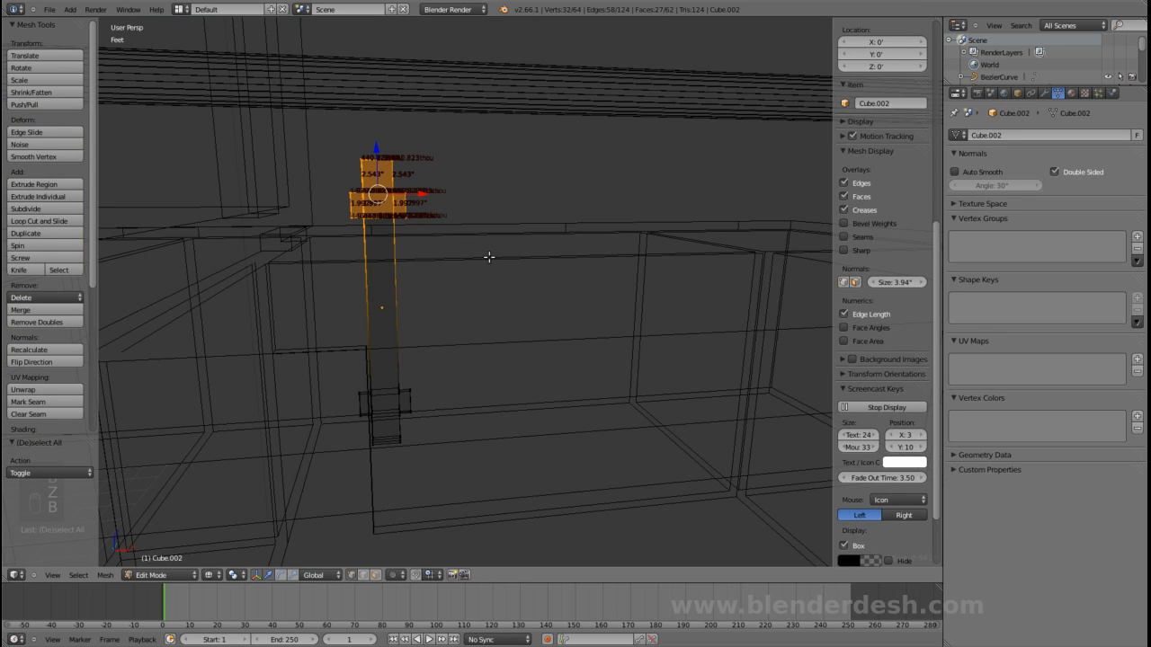
key("z")
left_click_drag(366, 168, 415, 83)
- In front orthographic view, lower the post's upper end by about 969 thou along Z to fit the railing
key("KP_1")
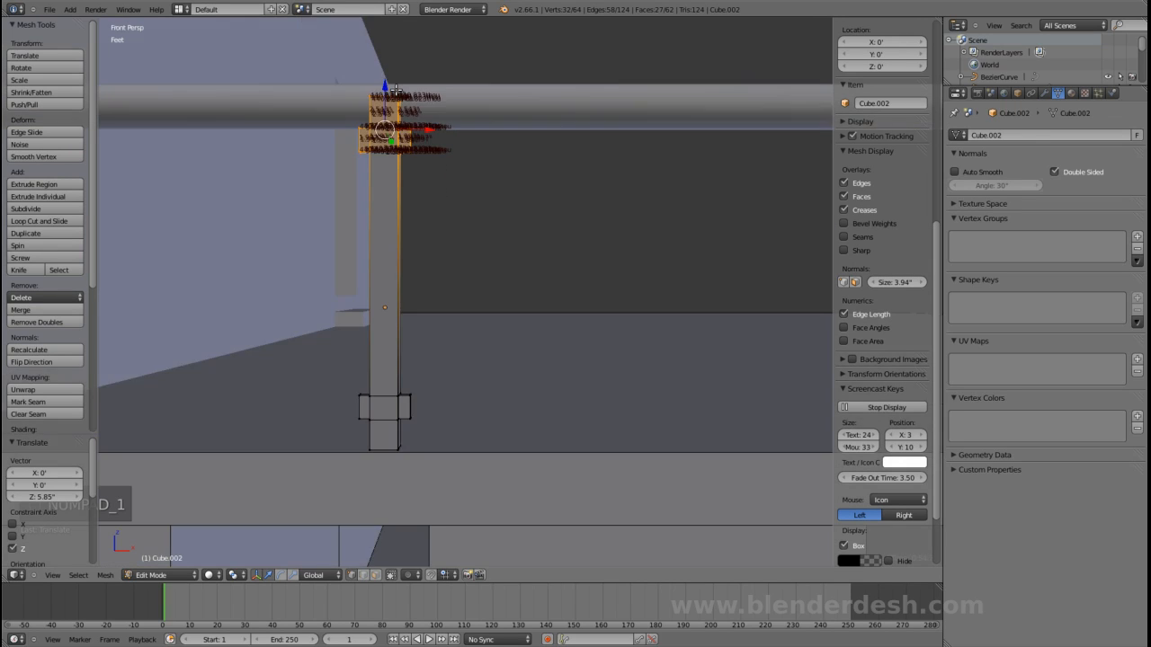
key("KP_5")
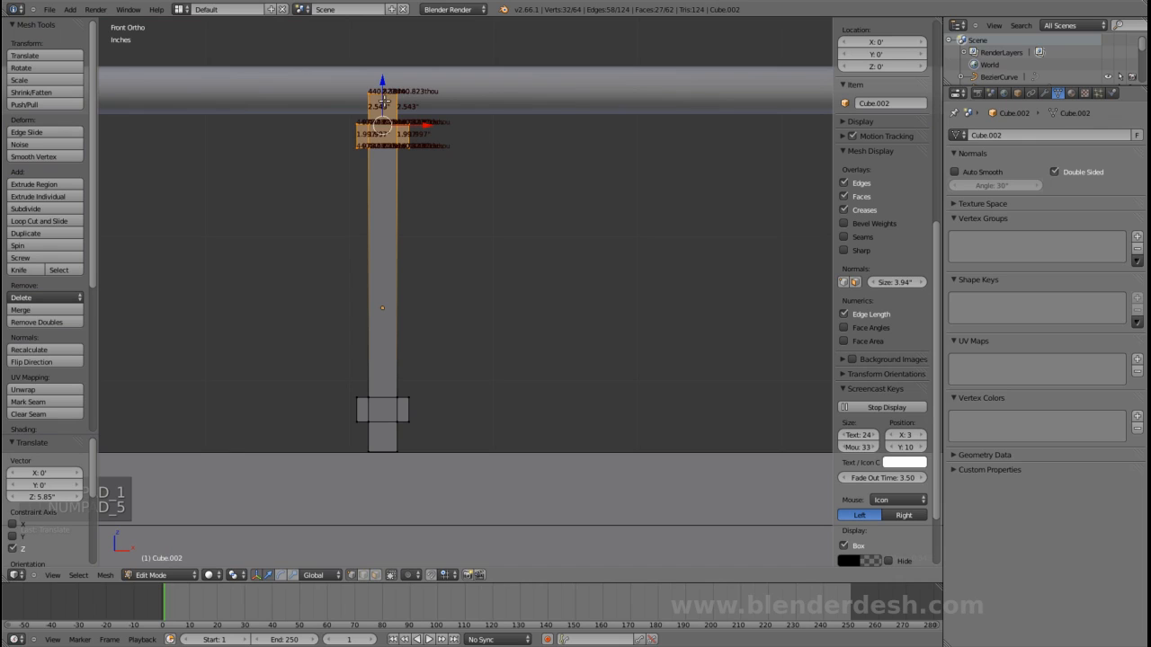
left_click_drag(382, 80, 399, 91)
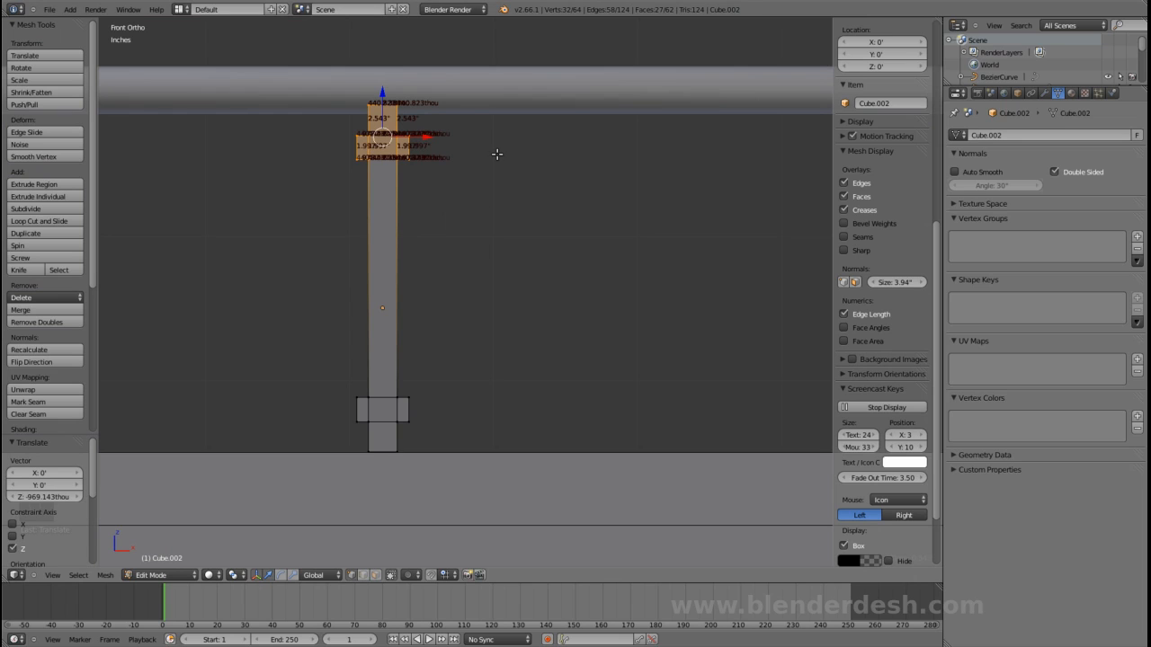
- Select the vertices of the post's lower end including its bracket in wireframe, and return to object mode
key("z")
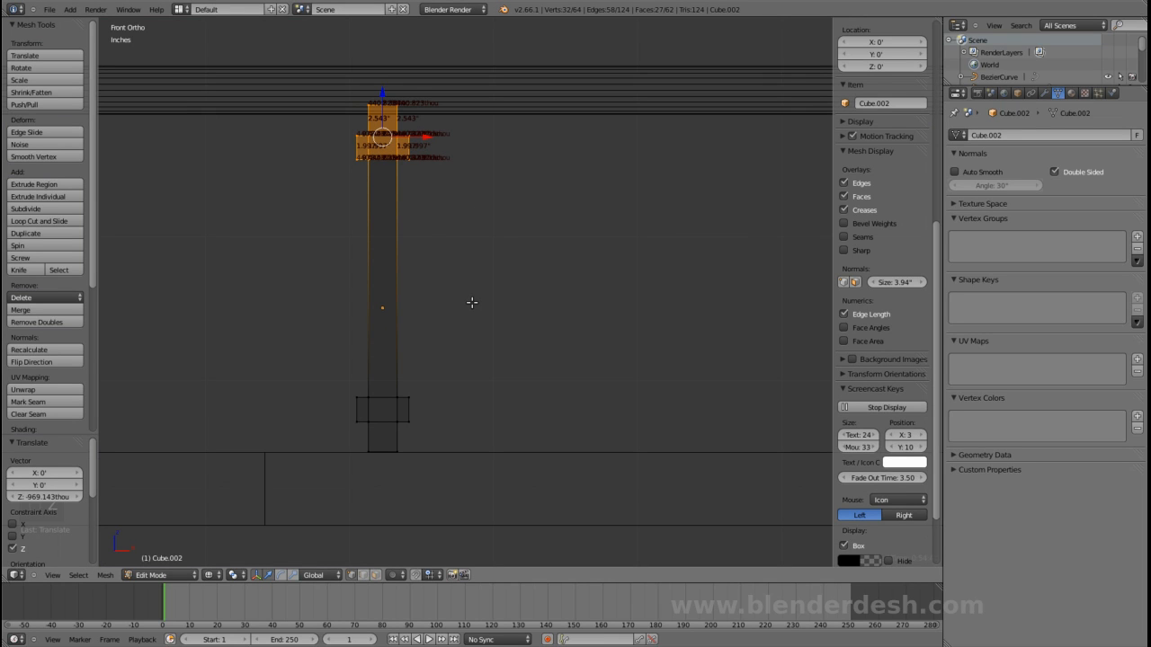
key("a")
key("b")
left_click_drag(261, 319, 437, 471)
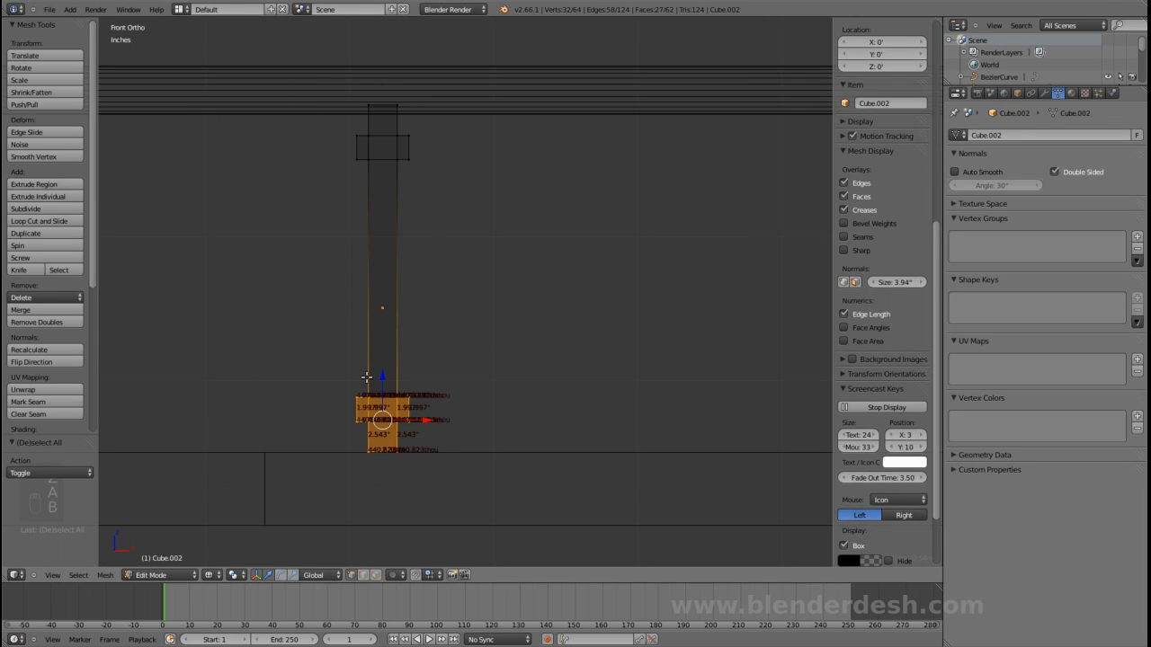
key("Tab")
- Move the post about 2.983" along Y so it sits beneath the railing
mouse_move(455, 371)
middle_mouse_down()
mouse_move(521, 321)
mouse_move(489, 315)
mouse_move(488, 300)
mouse_move(540, 259)
mouse_move(575, 252)
mouse_move(513, 296)
mouse_move(489, 293)
mouse_move(438, 251)
middle_mouse_up()
key("z")
scroll(491, 292, "down", 4)
scroll(532, 280, "up", 4)
middle_click_drag(560, 273, 580, 363, "shift")
mouse_move(540, 249)
middle_mouse_down()
mouse_move(483, 252)
mouse_move(541, 246)
mouse_move(532, 265)
middle_mouse_up()
scroll(345, 200, "up", 2)
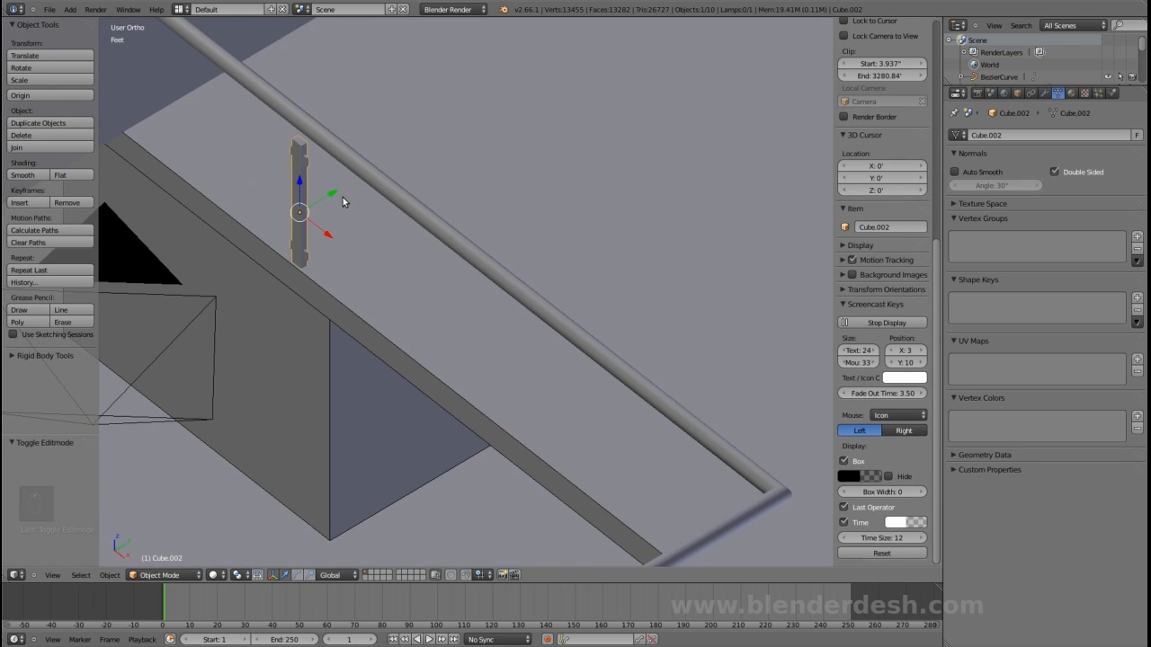
left_click_drag(325, 198, 341, 189)
middle_click_drag(342, 189, 398, 159)
- Check the post's alignment with the railing and the railing's end in front and top views
key("KP_1")
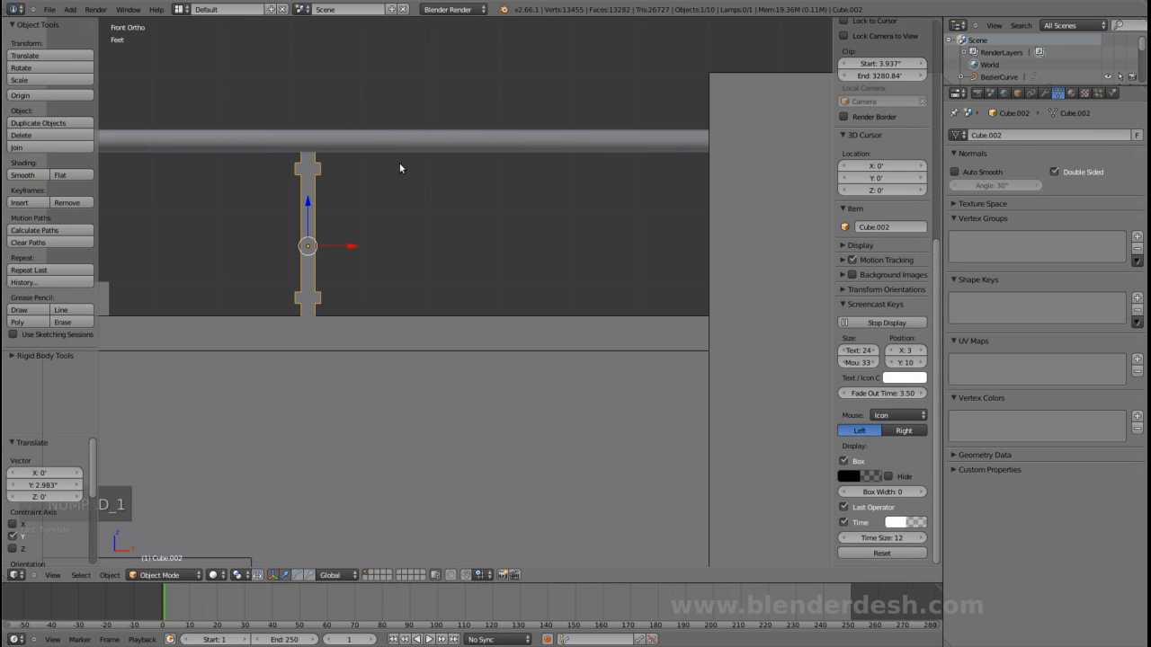
key("KP_7")
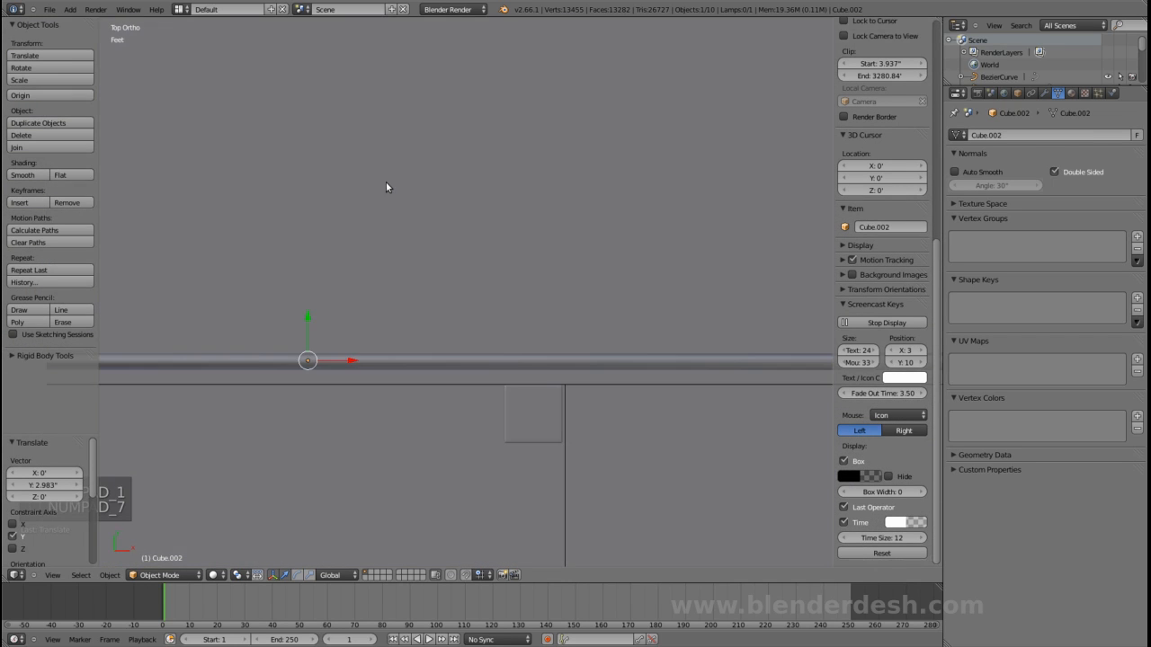
scroll(387, 183, "down", 4)
middle_click_drag(484, 328, 487, 299, "shift")
scroll(432, 315, "up", 2)
middle_click_drag(353, 294, 476, 318, "shift")
scroll(476, 322, "up", 1)
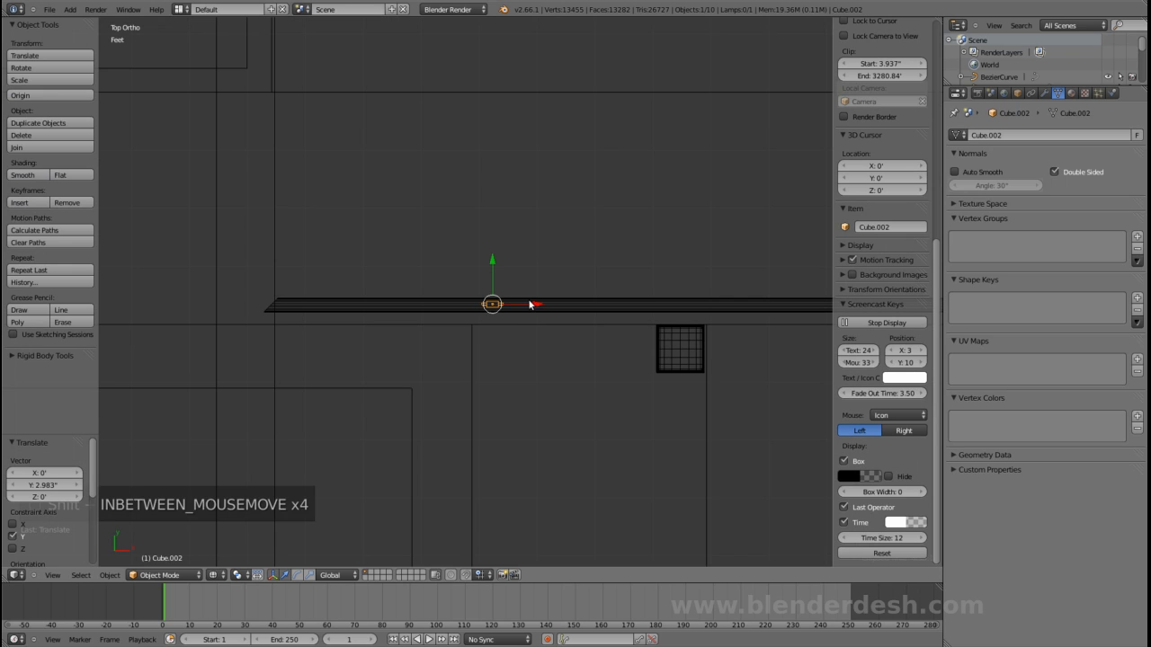
middle_click_drag(541, 317, 565, 269)
key("KP_7")
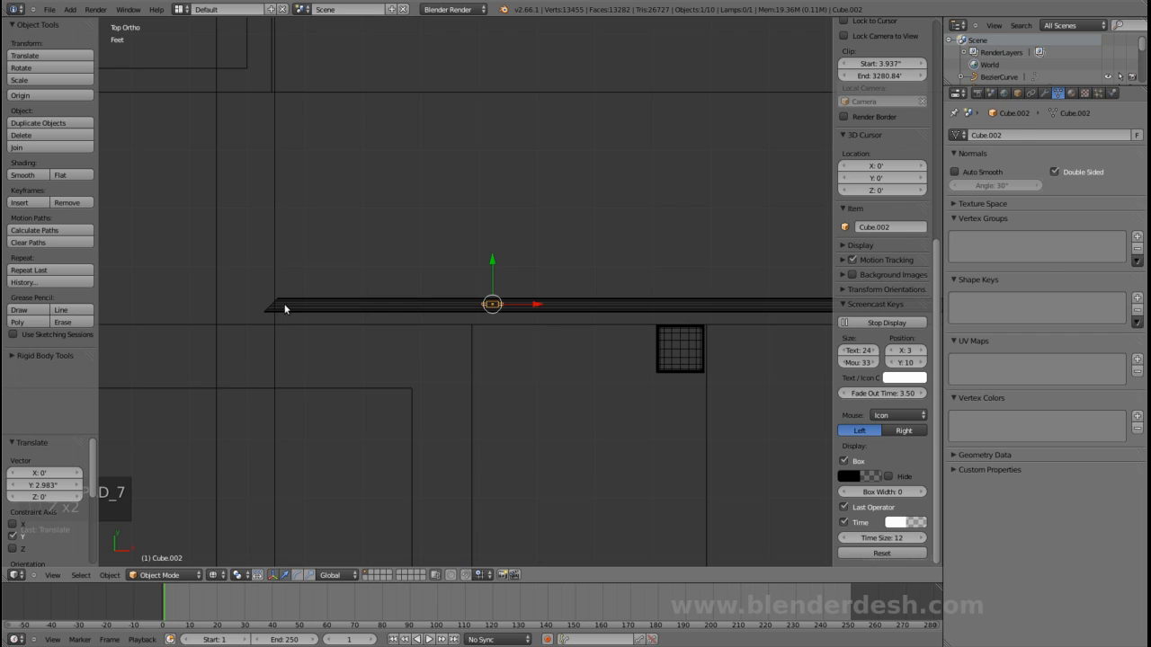
- Set the bevel depth of the railing above the post to 1.5" and save over the existing file
right_click(284, 308)
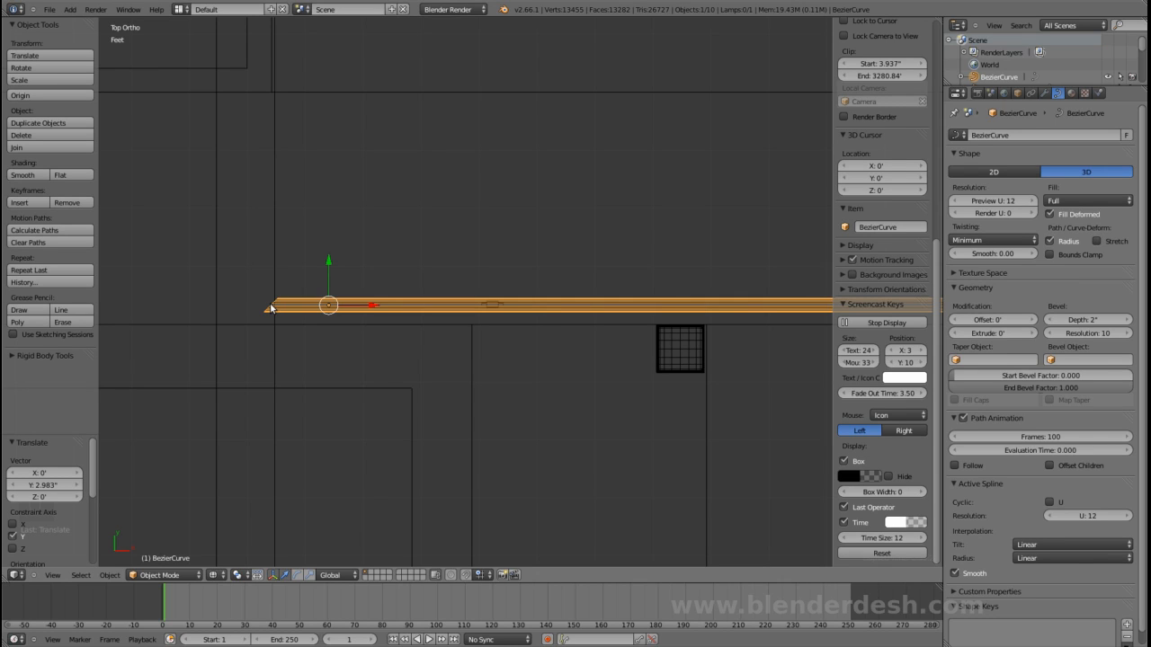
key("Tab")
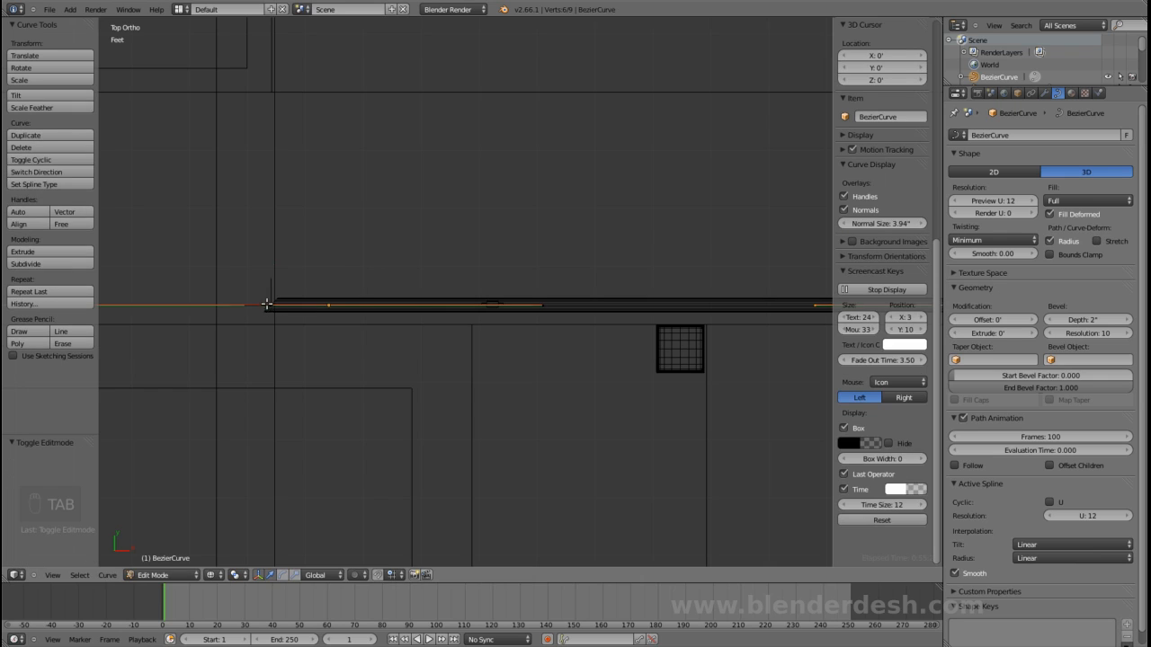
key("Tab")
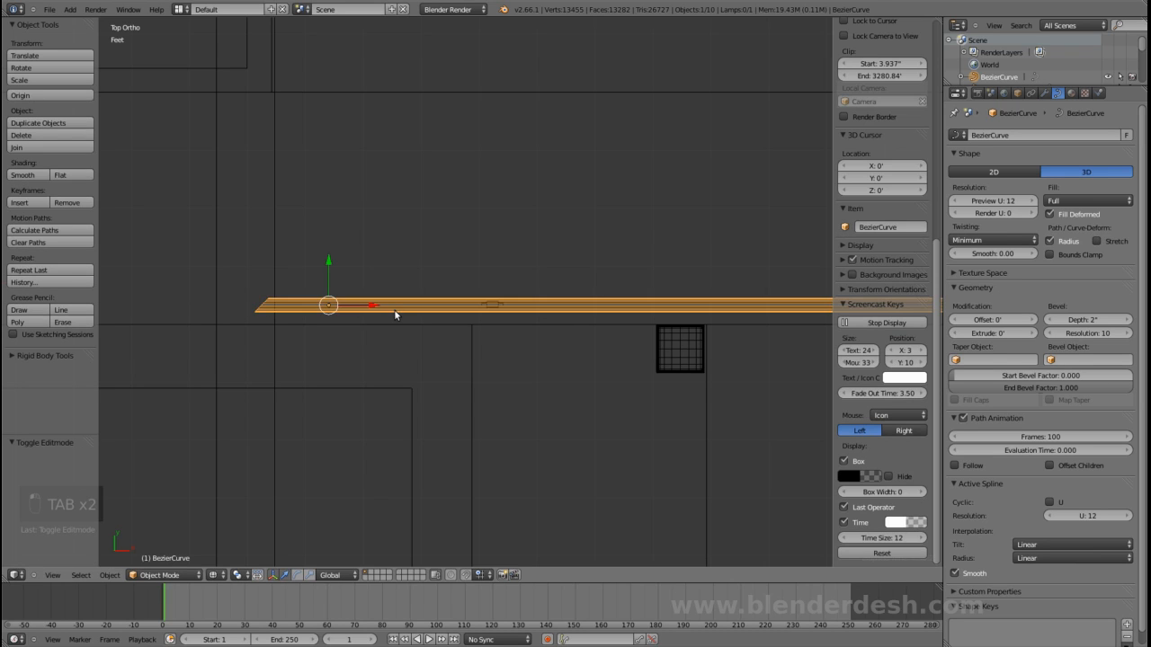
key("z")
mouse_move(396, 309)
middle_mouse_down()
mouse_move(593, 330)
mouse_move(616, 298)
mouse_move(598, 254)
mouse_move(629, 229)
mouse_move(645, 285)
mouse_move(647, 260)
mouse_move(575, 278)
mouse_move(524, 338)
middle_mouse_up()
scroll(522, 338, "up", 2)
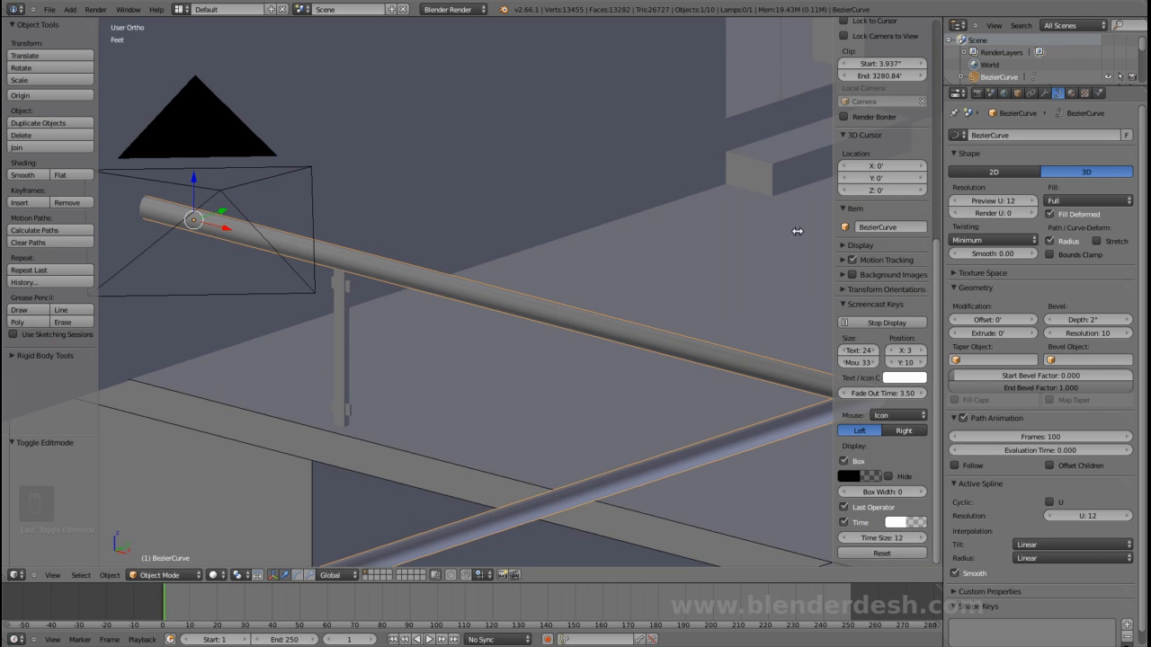
left_click(1088, 320)
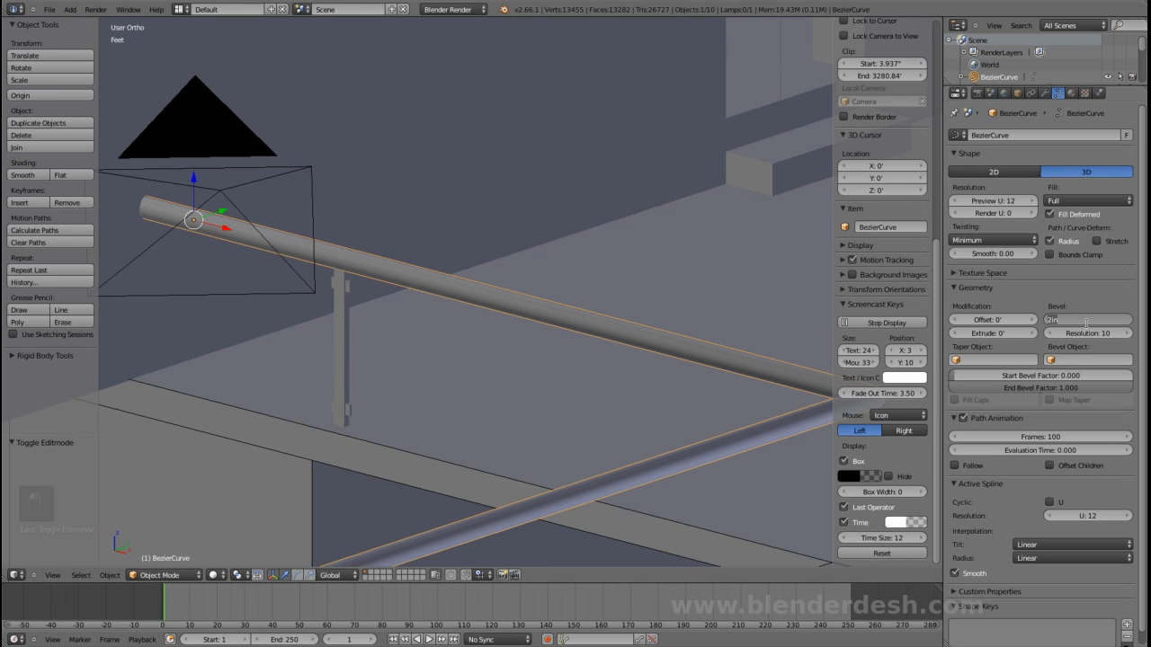
key("Return")
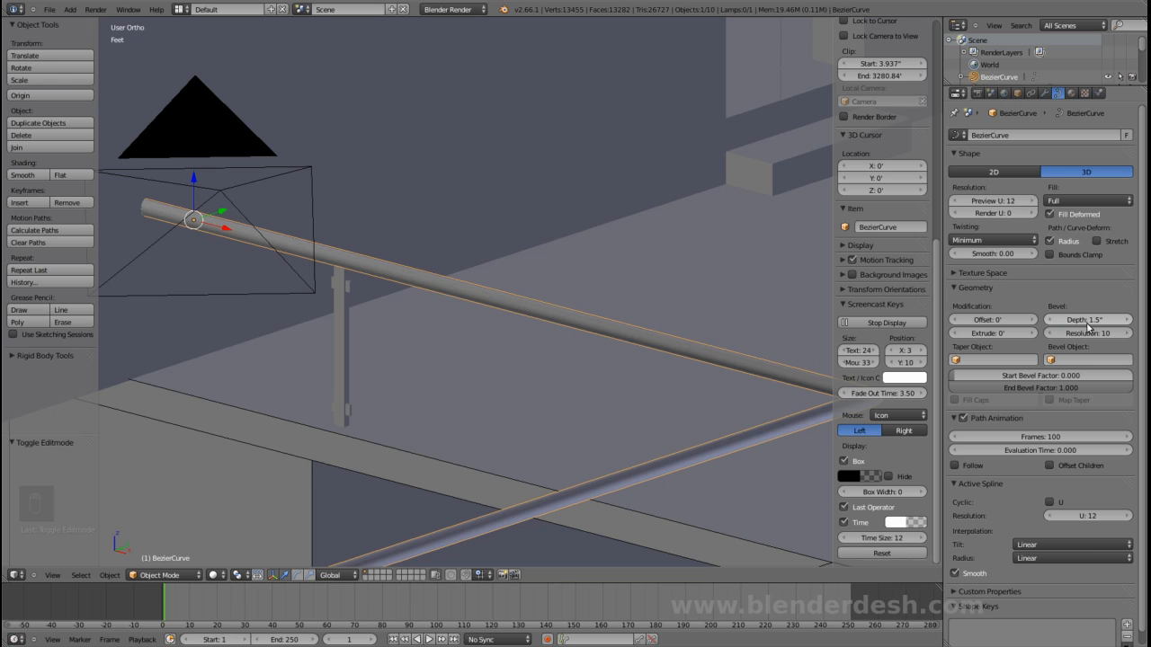
key("ctrl+s")
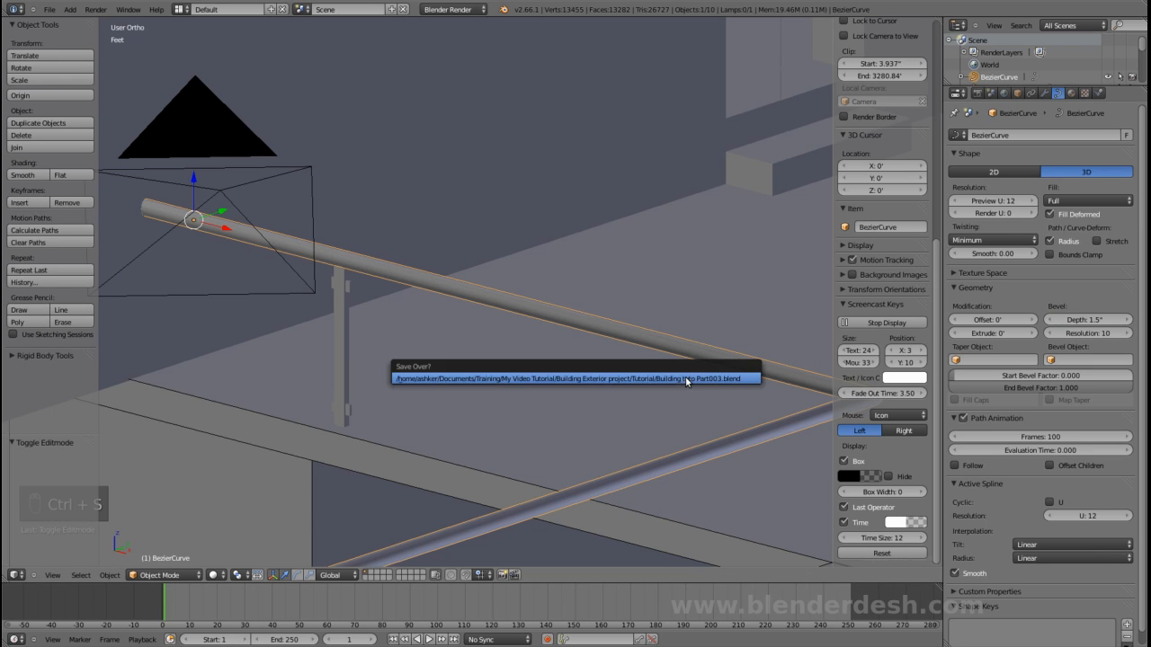
left_click(685, 380)
- Select the other roof railing curve and set its bevel depth to 1.5" as well
scroll(686, 381, "down", 3)
middle_click_drag(439, 296, 487, 302)
middle_click_drag(488, 302, 818, 325, "shift")
middle_click_drag(270, 318, 864, 361, "shift")
right_click(449, 291)
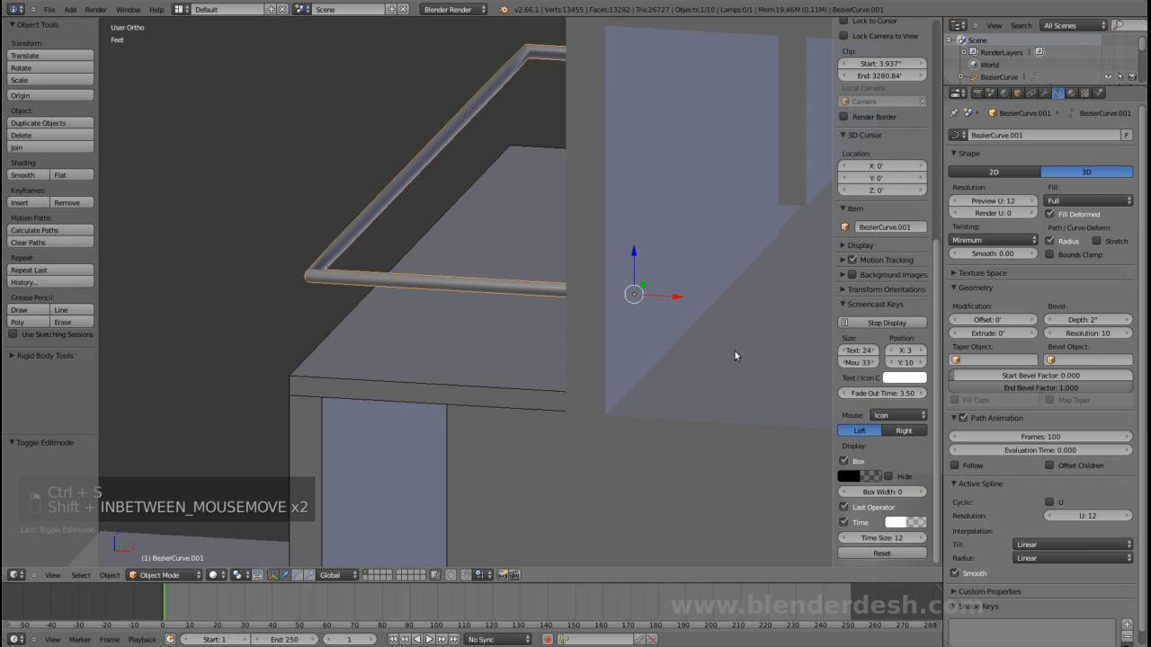
left_click(1092, 321)
type("1.5")
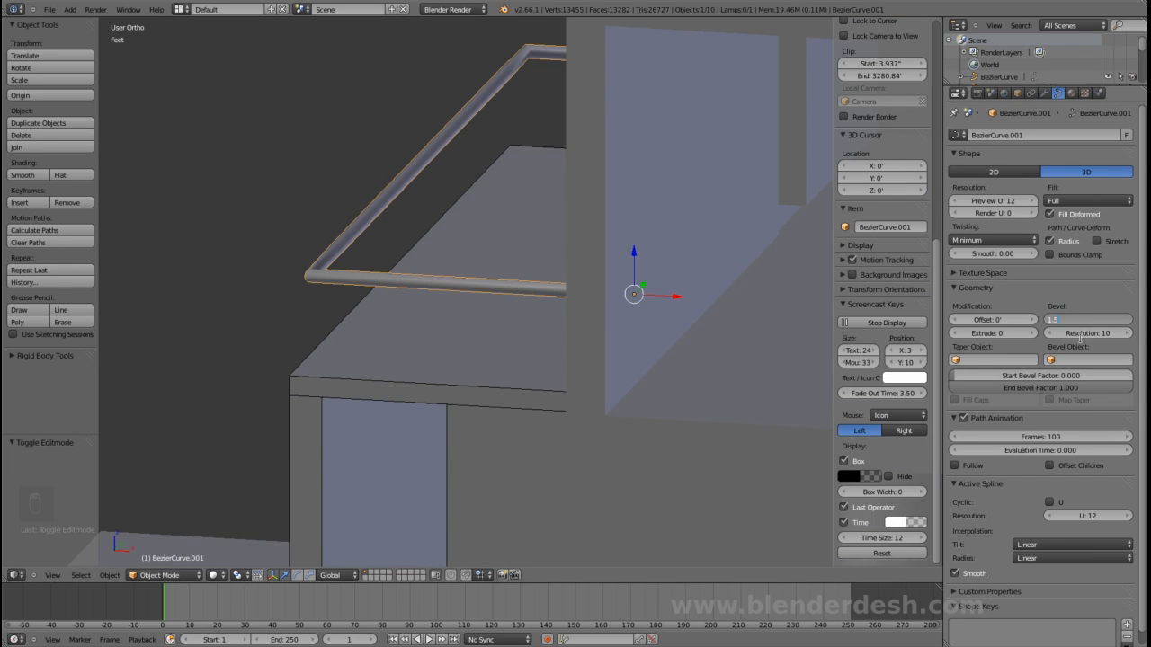
key("Return")
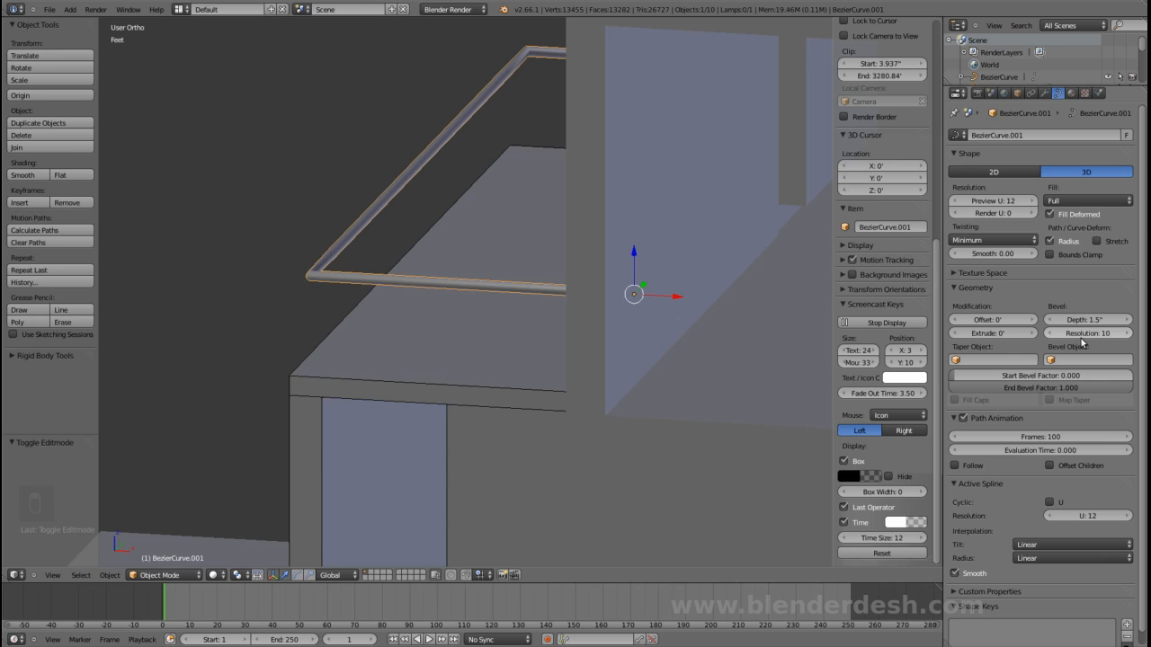
- Select the post in front wireframe view and move it about 9.138" along X beneath the railing
middle_click_drag(869, 277, 599, 342, "shift")
middle_click_drag(377, 346, 529, 343, "shift")
scroll(529, 344, "up", 1)
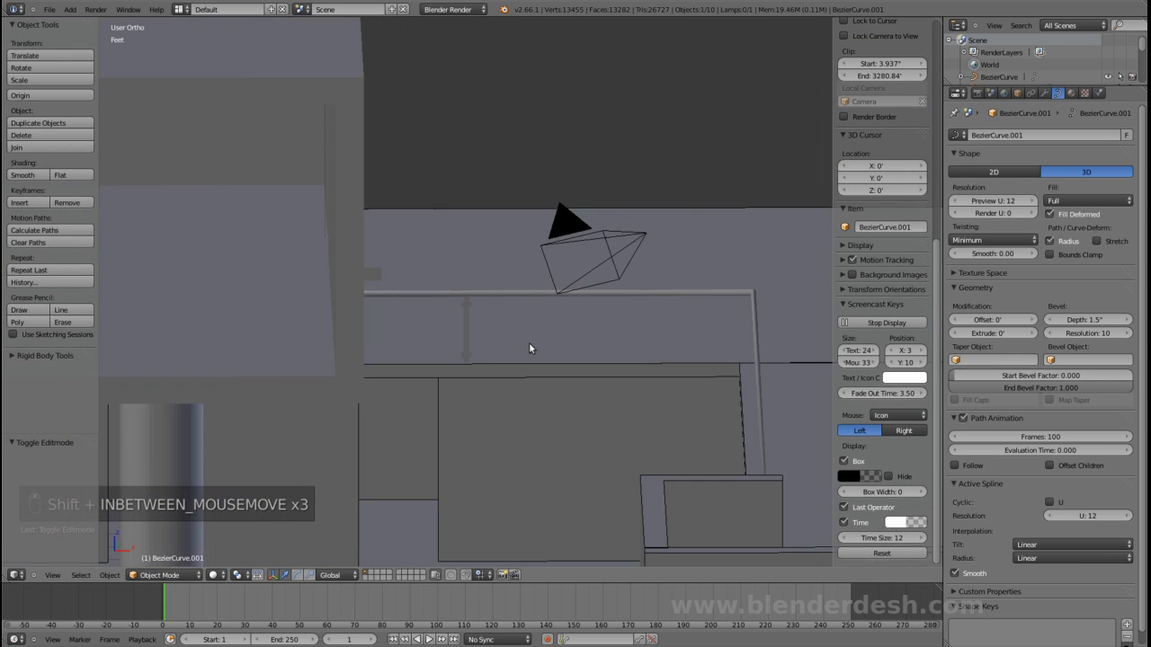
key("KP_1")
scroll(530, 353, "up", 2)
key("z")
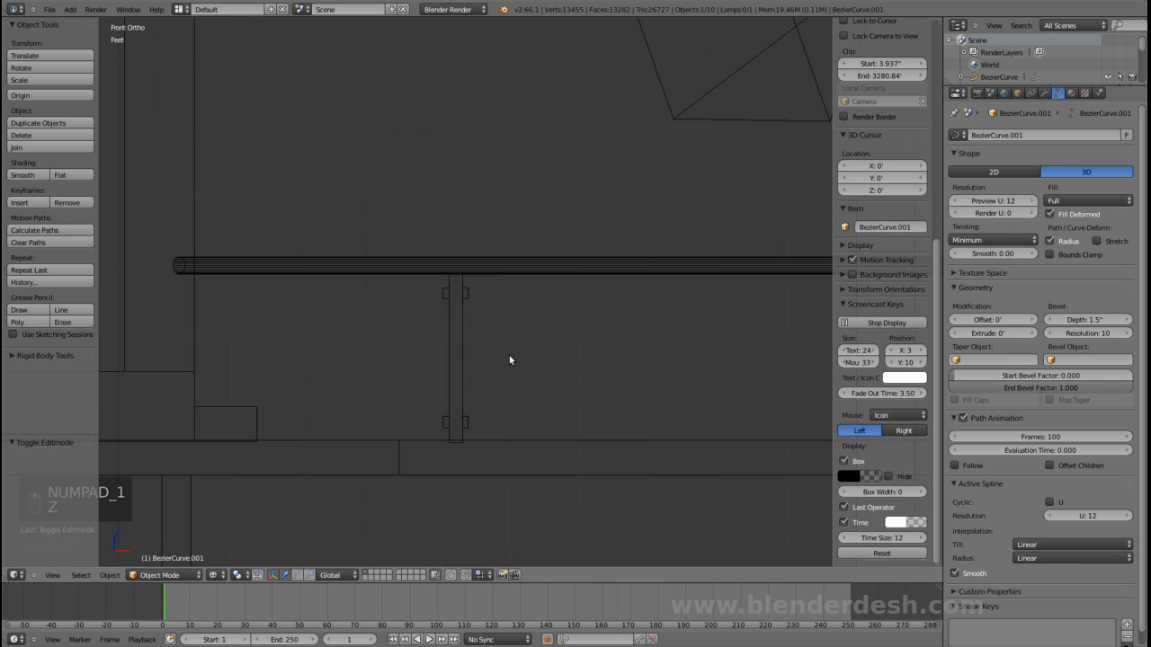
right_click(452, 372)
scroll(524, 375, "down", 2)
middle_click_drag(525, 375, 522, 345, "shift")
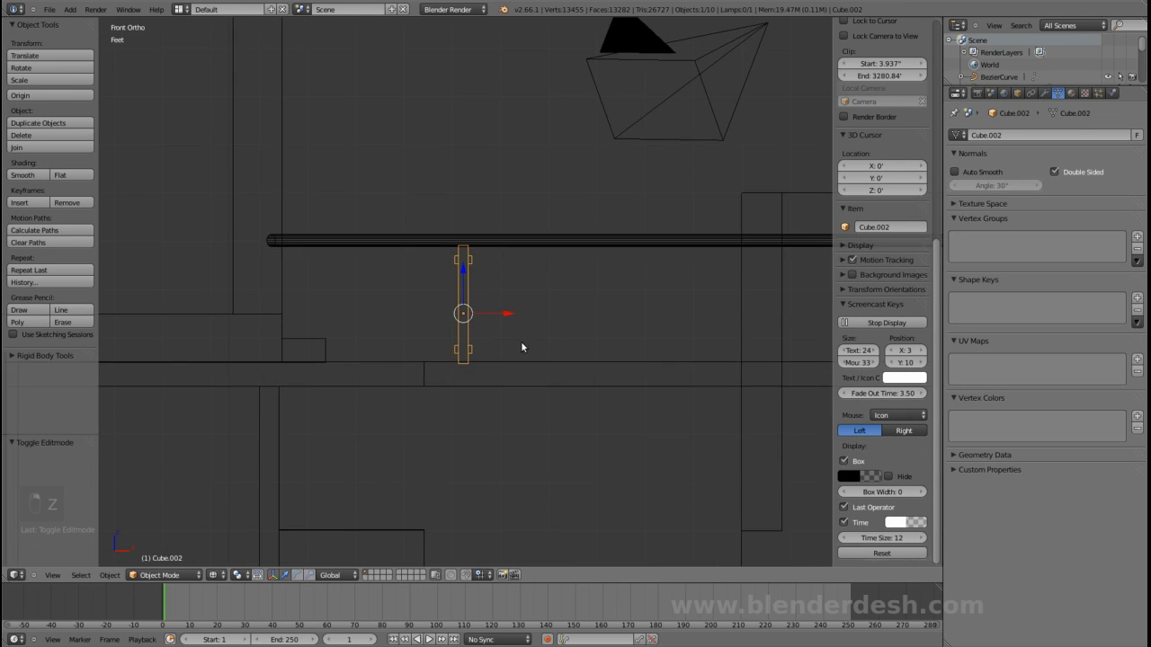
scroll(521, 344, "up", 1)
left_click_drag(506, 322, 546, 324)
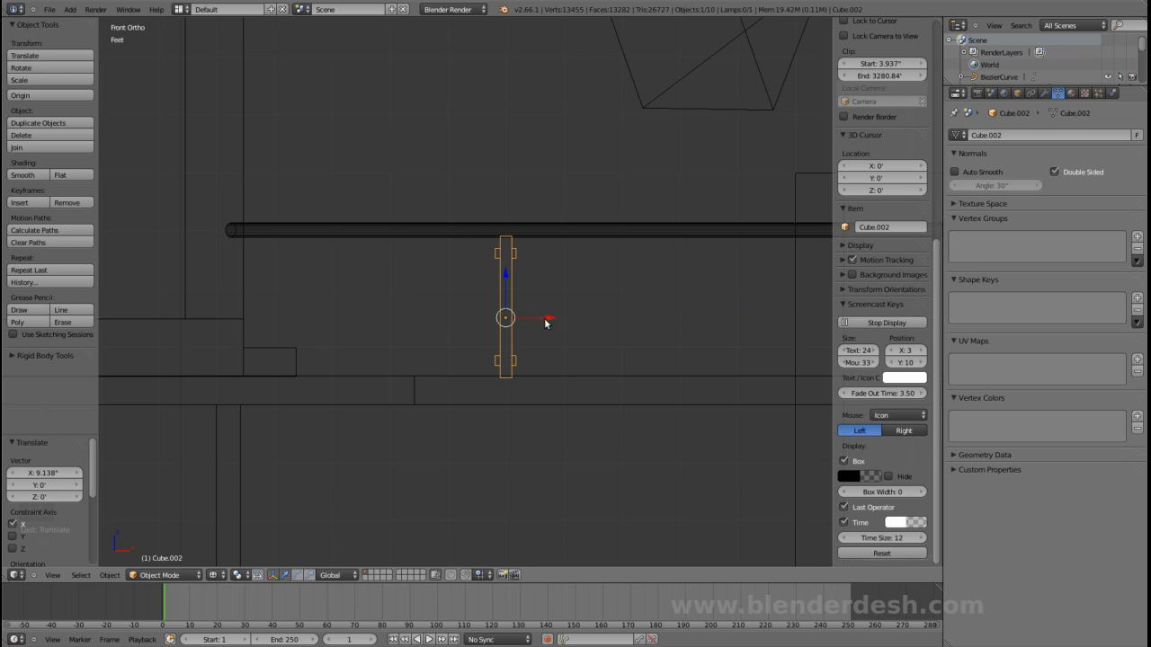
- Add an Array modifier to the post and set its relative X offset to 4
scroll(593, 337, "down", 1)
middle_click_drag(600, 339, 421, 330, "shift")
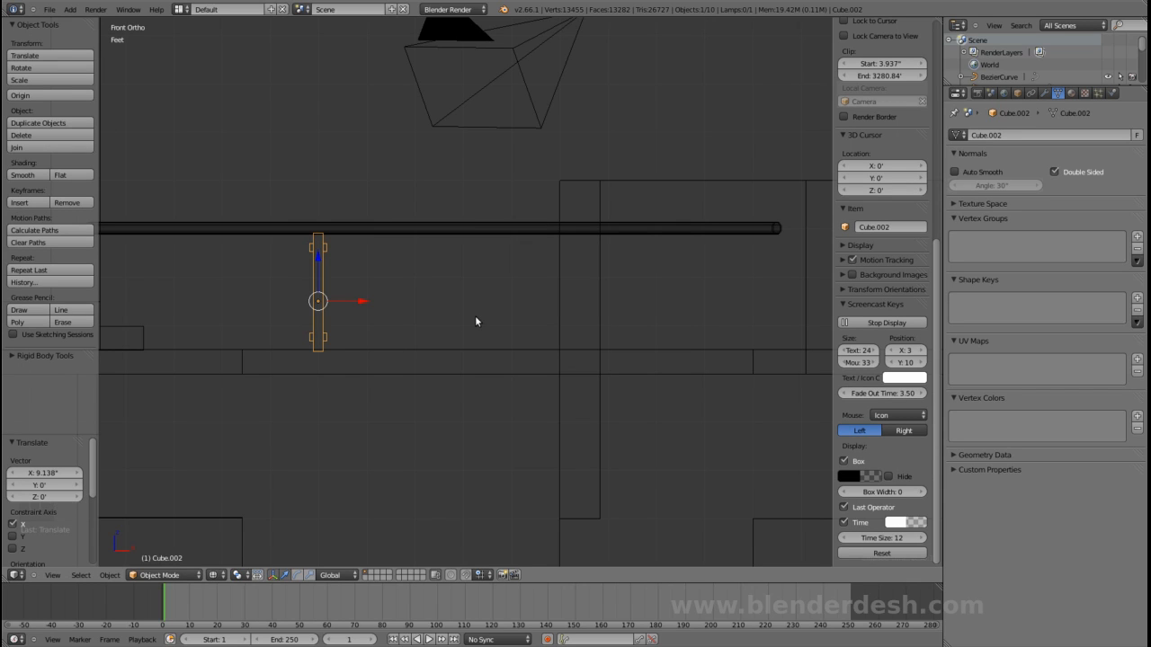
scroll(432, 325, "down", 2)
scroll(352, 332, "up", 1)
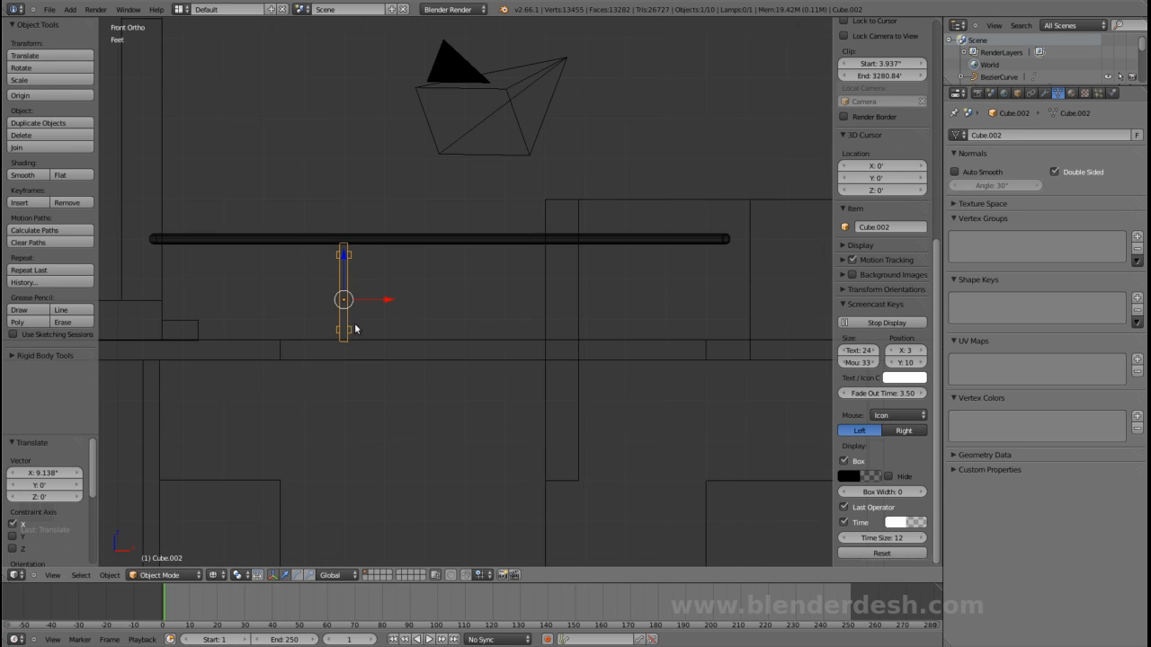
middle_click_drag(386, 305, 452, 330, "shift")
scroll(452, 330, "up", 1)
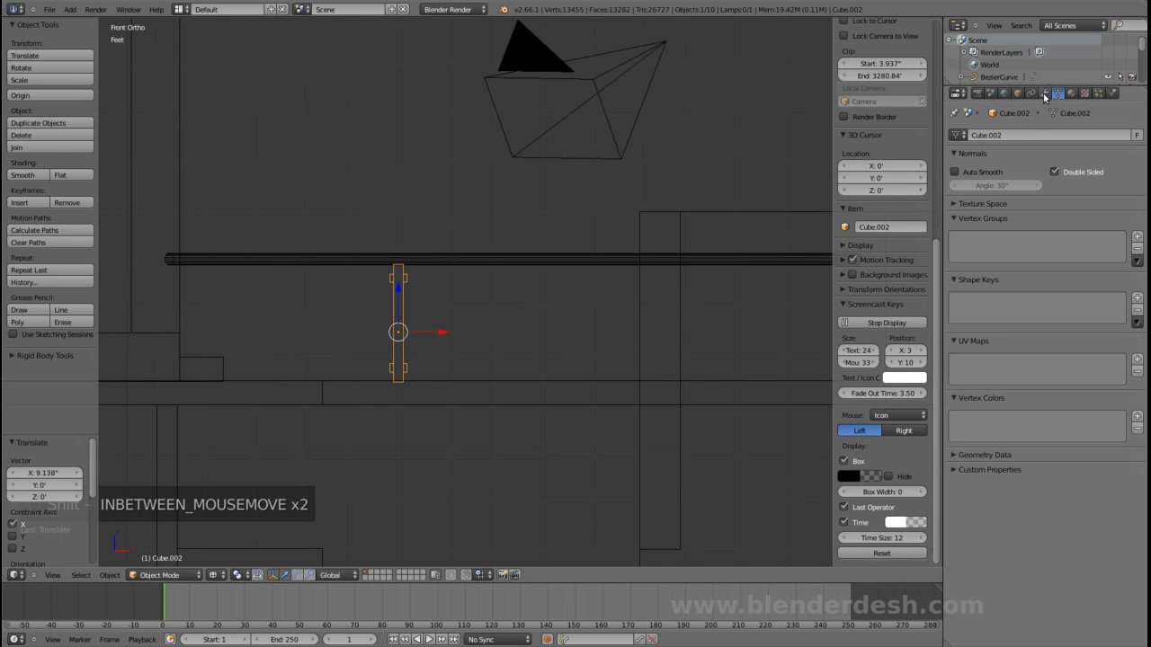
left_click(1046, 92)
left_click(1043, 134)
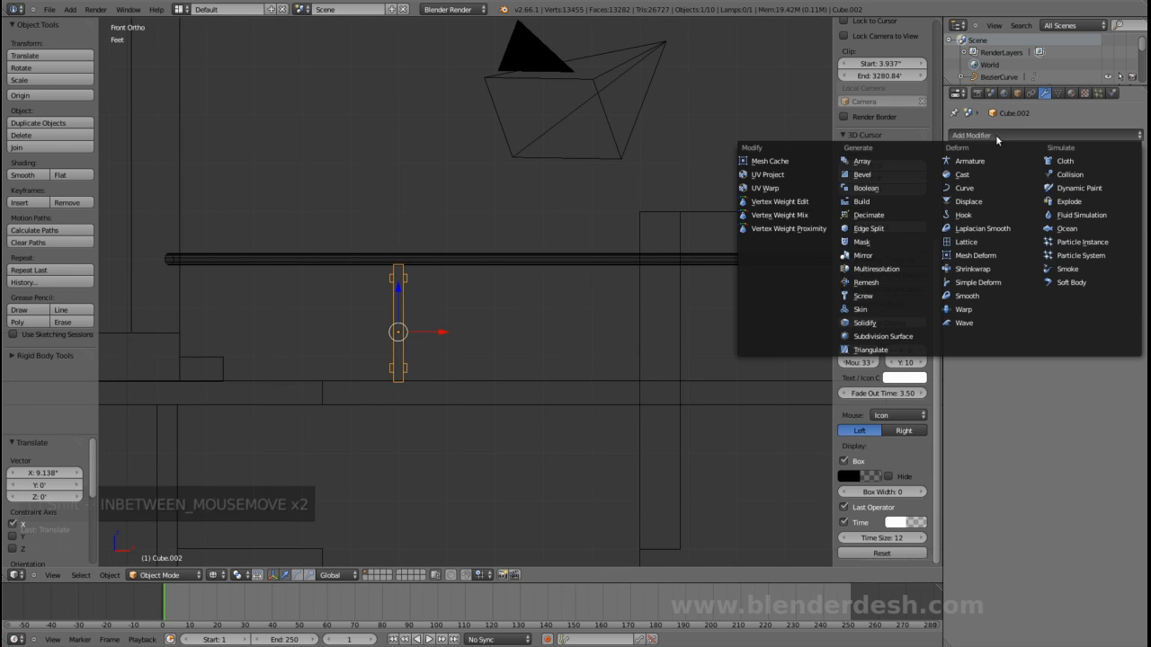
left_click(882, 162)
left_click(1057, 239)
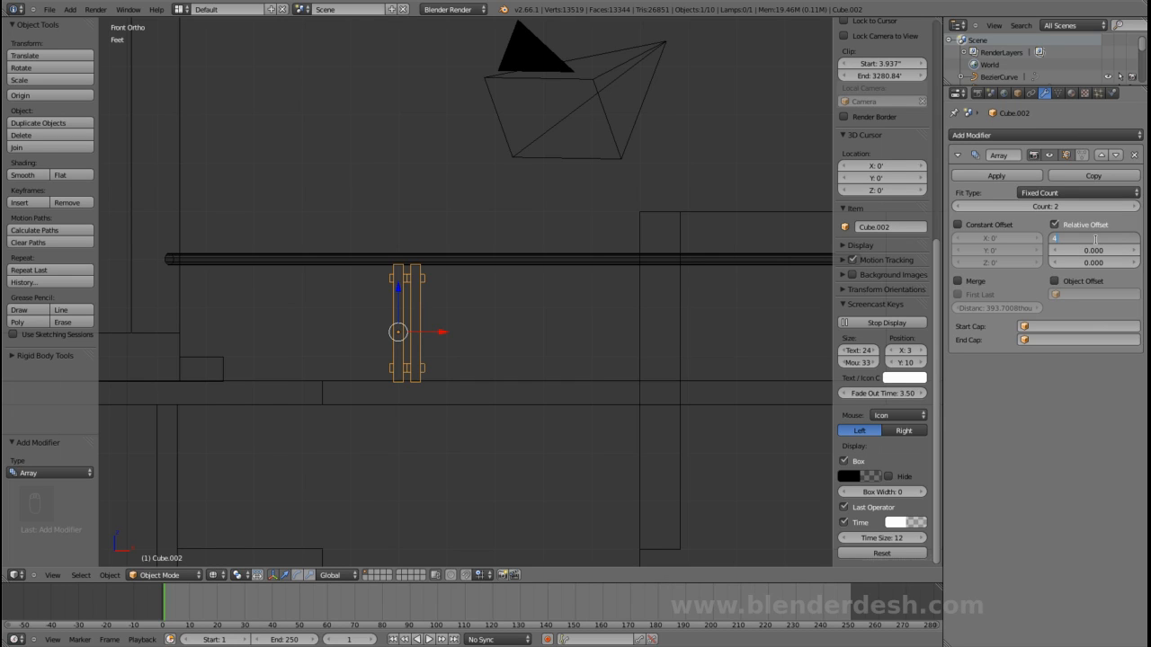
key("Return")
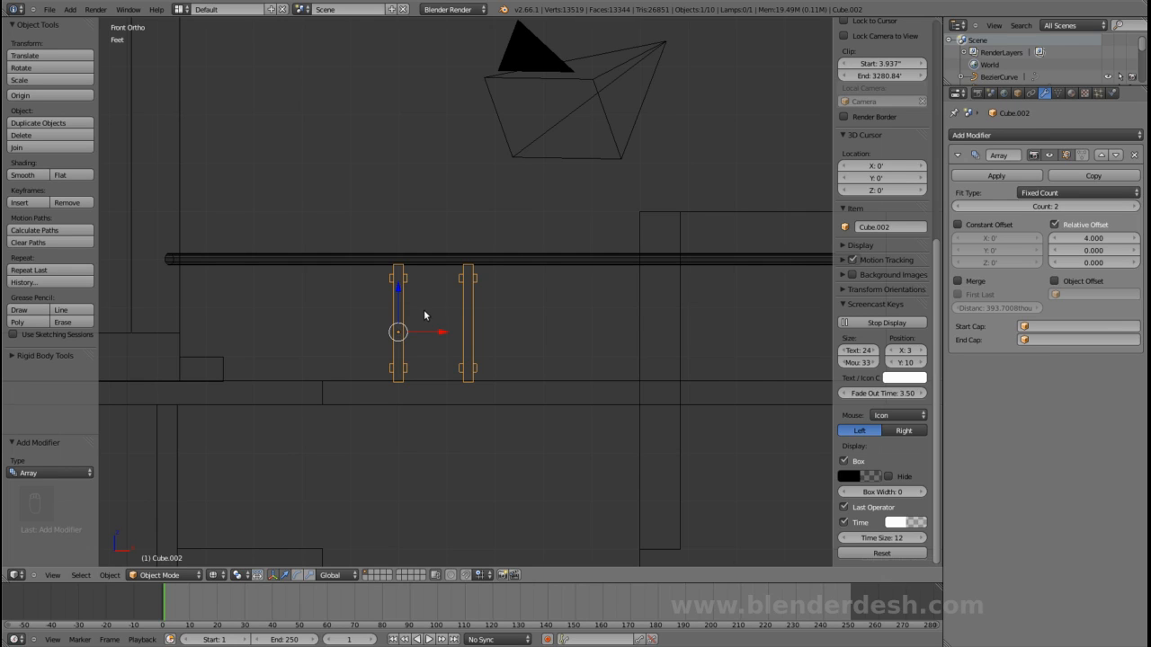
- Set the post array's relative X offset to 11.439 and its count to 3
mouse_move(1097, 241)
left_mouse_down()
mouse_move(1113, 250)
mouse_move(1086, 258)
left_mouse_up()
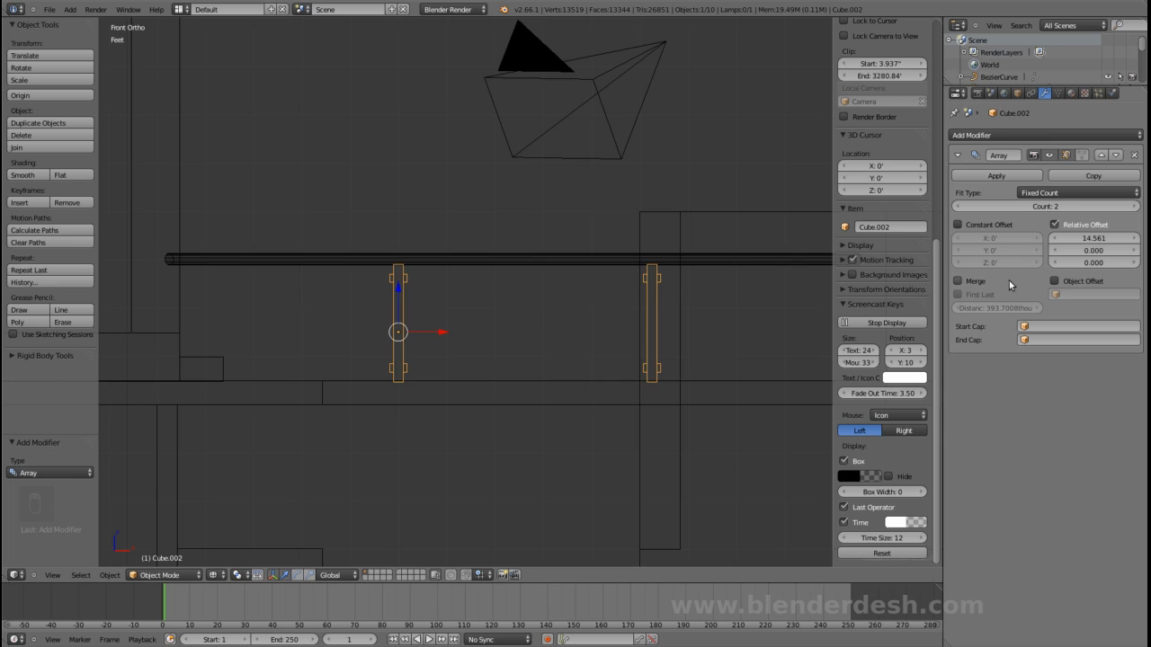
left_click_drag(1104, 240, 1094, 242)
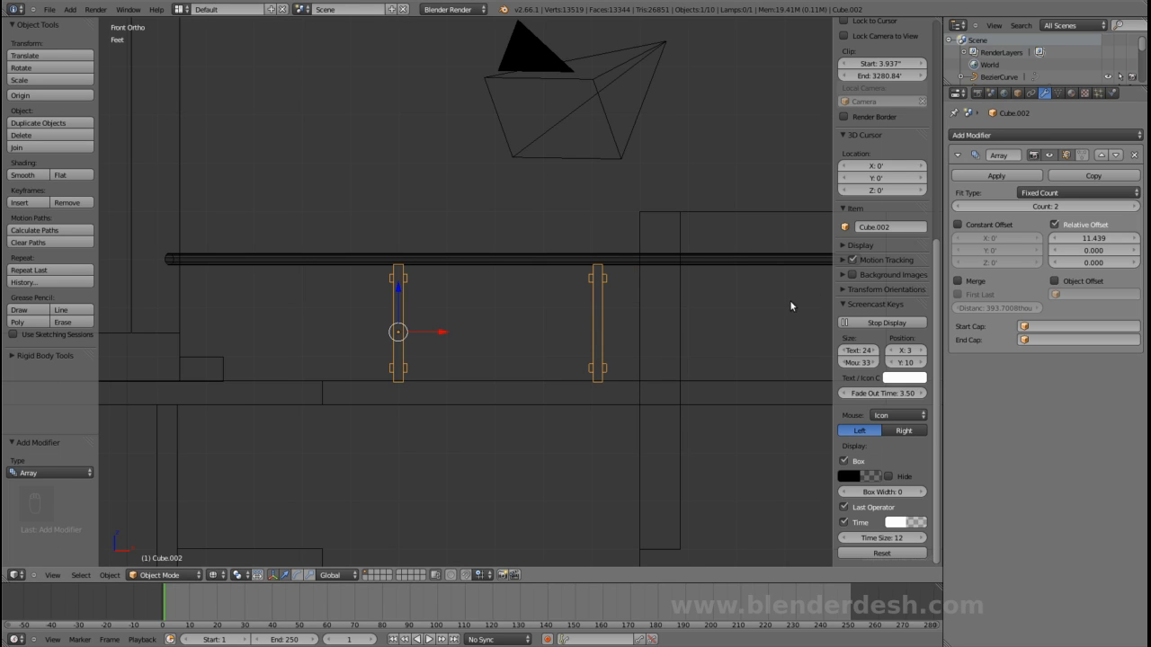
key("z")
mouse_move(660, 309)
middle_mouse_down()
mouse_move(723, 309)
mouse_move(526, 296)
middle_mouse_up()
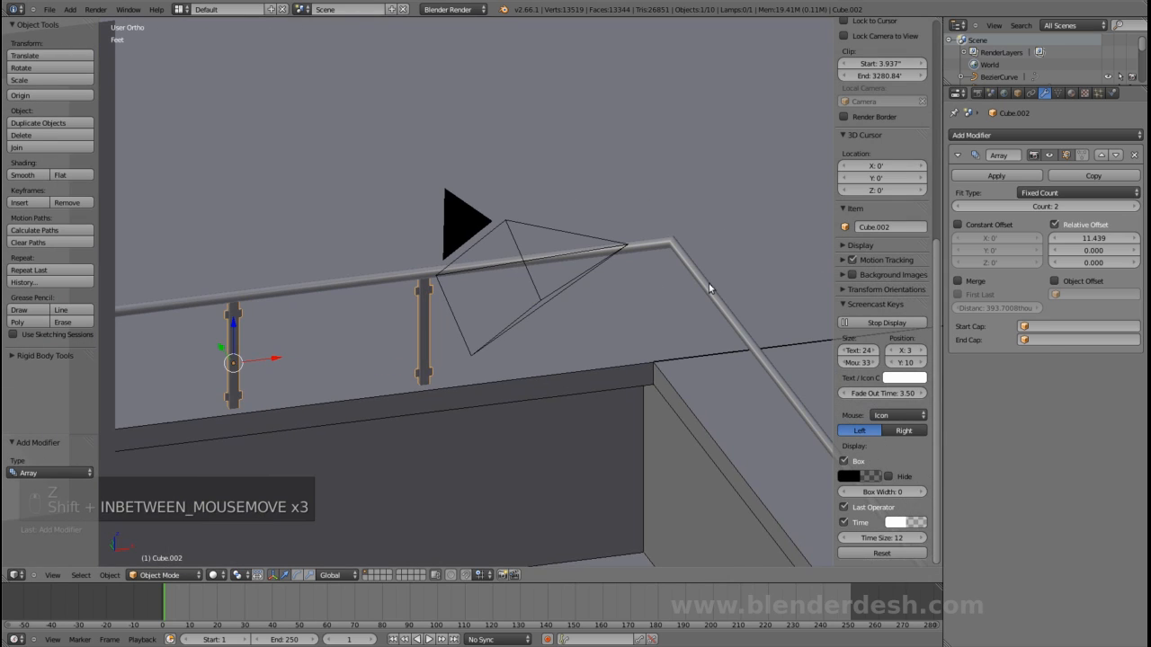
left_click(1130, 207)
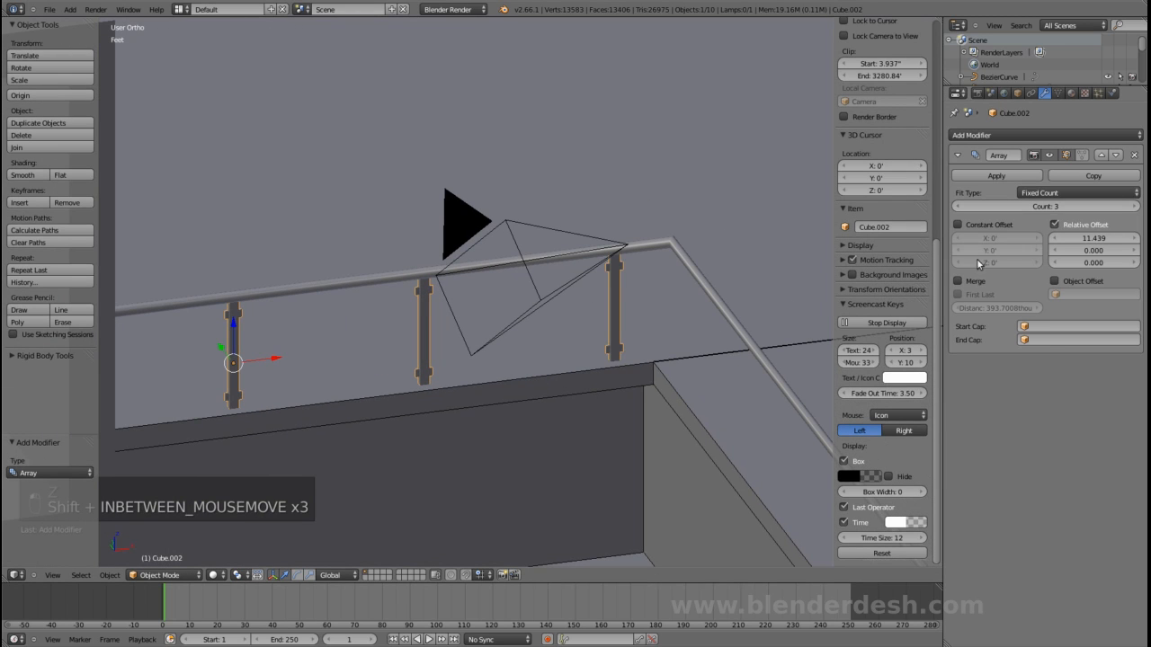
- Save the model over the existing file
middle_click_drag(325, 368, 583, 297, "shift")
scroll(394, 302, "down", 1)
key("ctrl+s")
left_click(583, 300)
scroll(580, 304, "down", 3)
middle_click_drag(387, 314, 493, 297, "shift")
scroll(590, 310, "down", 2)
scroll(541, 313, "up", 2)
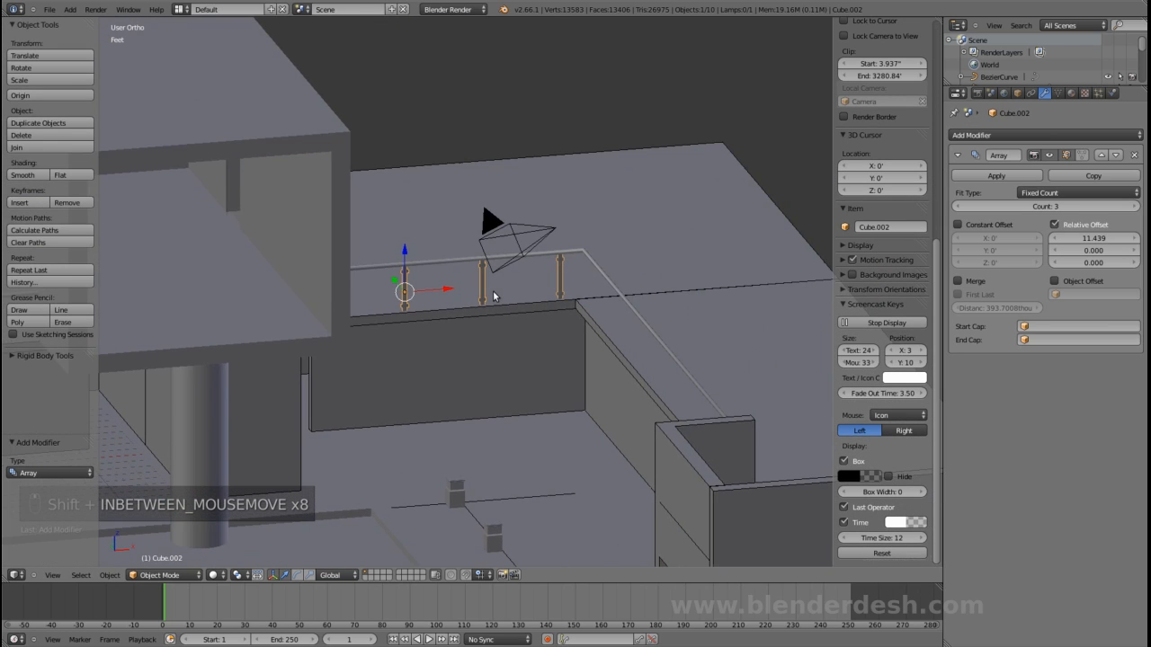
- Duplicate the three-post array in top wireframe view, place the copy inside the railing corner, and rotate it 90°
key("KP_7")
key("z")
middle_click_drag(532, 424, 556, 241, "shift")
scroll(496, 318, "up", 2)
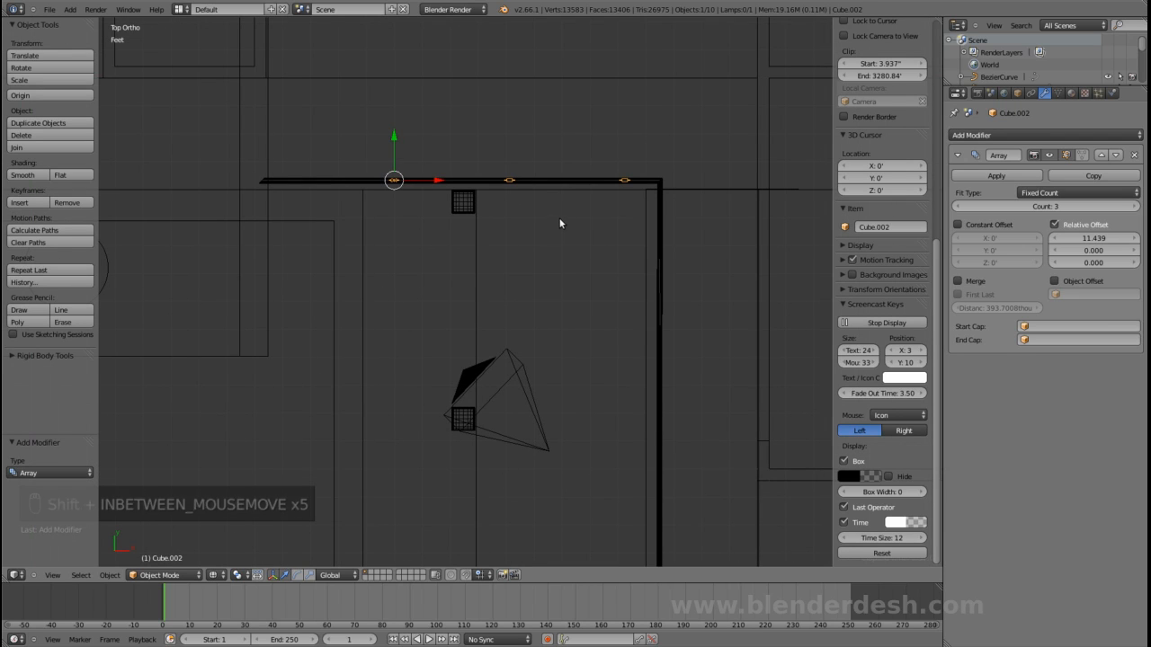
key("shift+d")
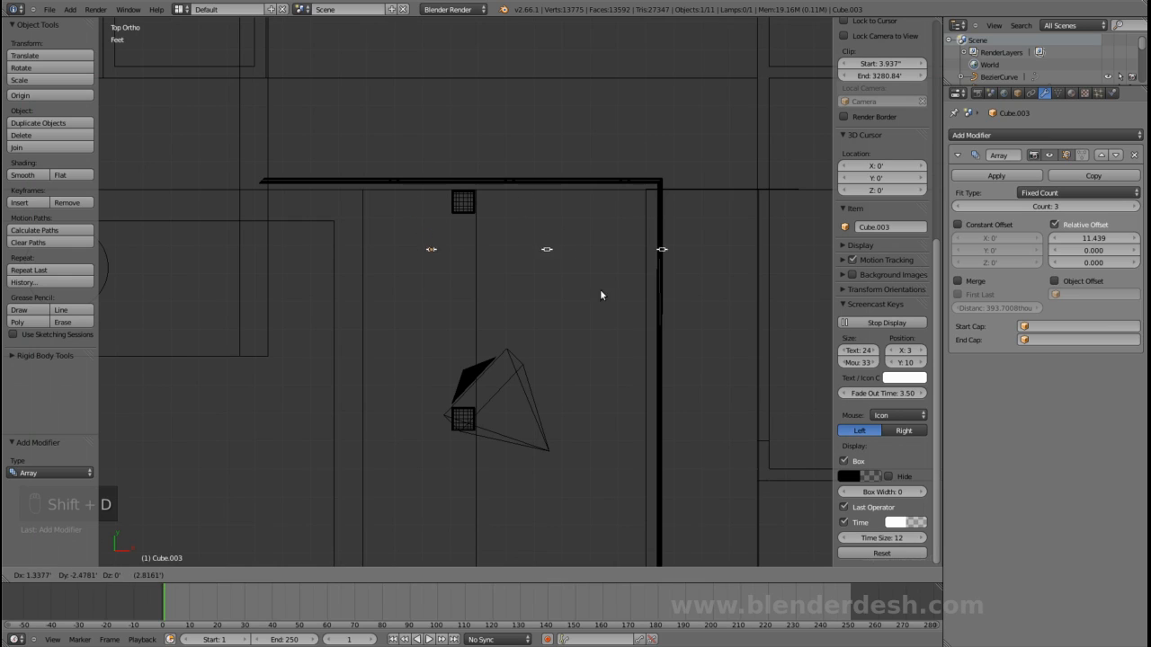
left_click(712, 382)
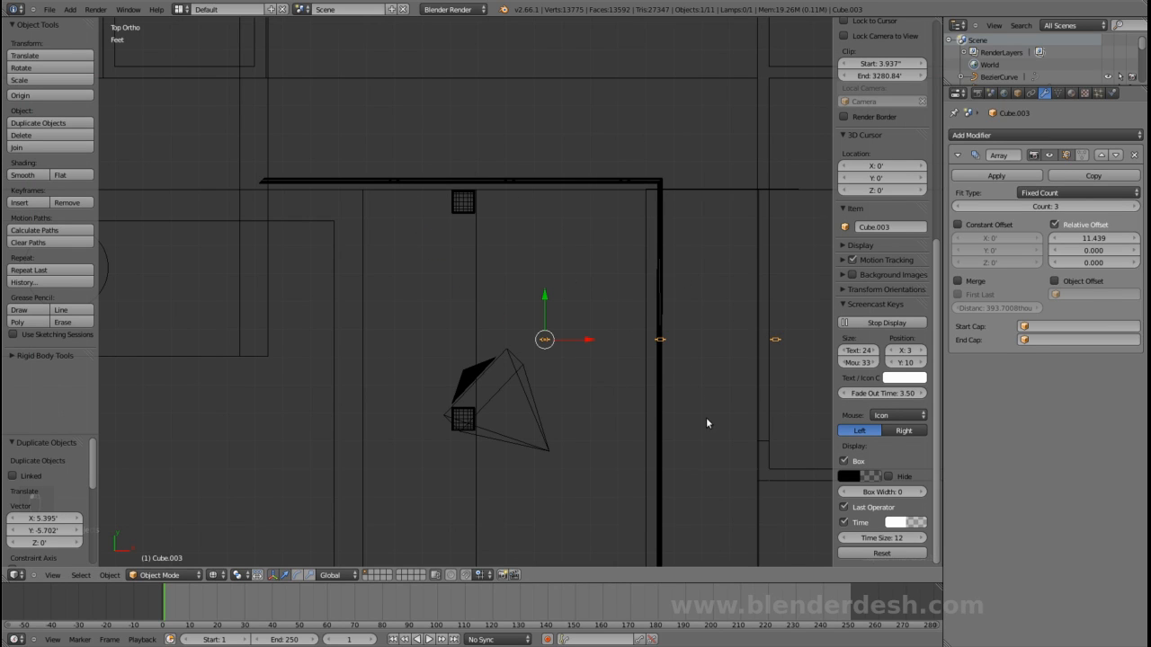
key("r")
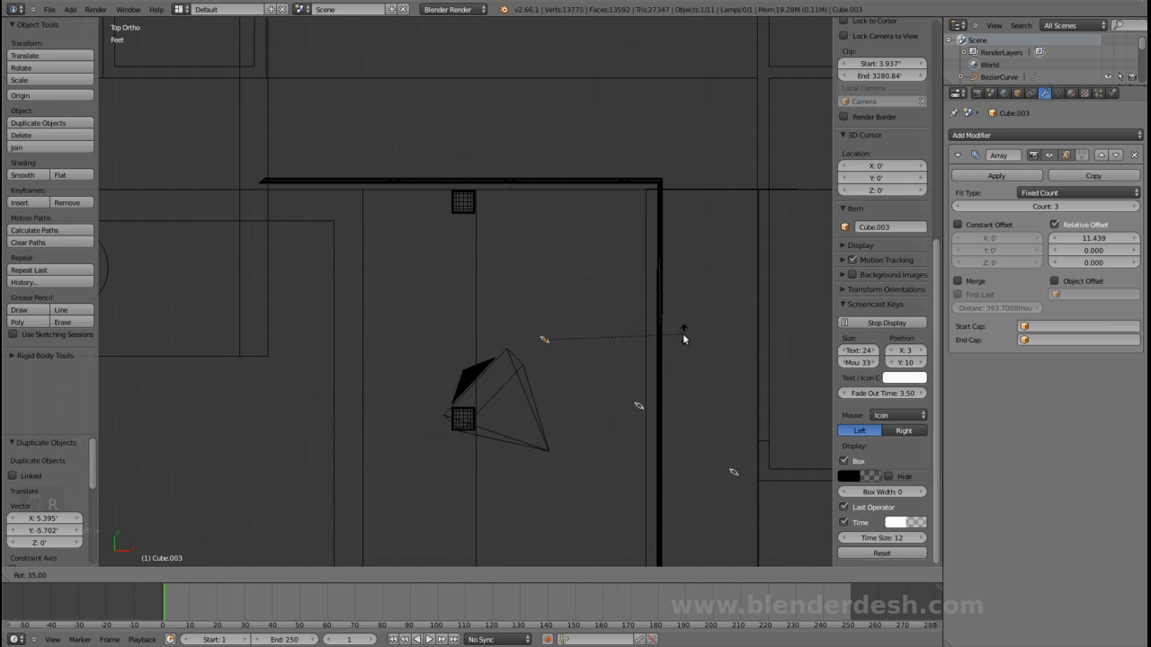
left_click(592, 409)
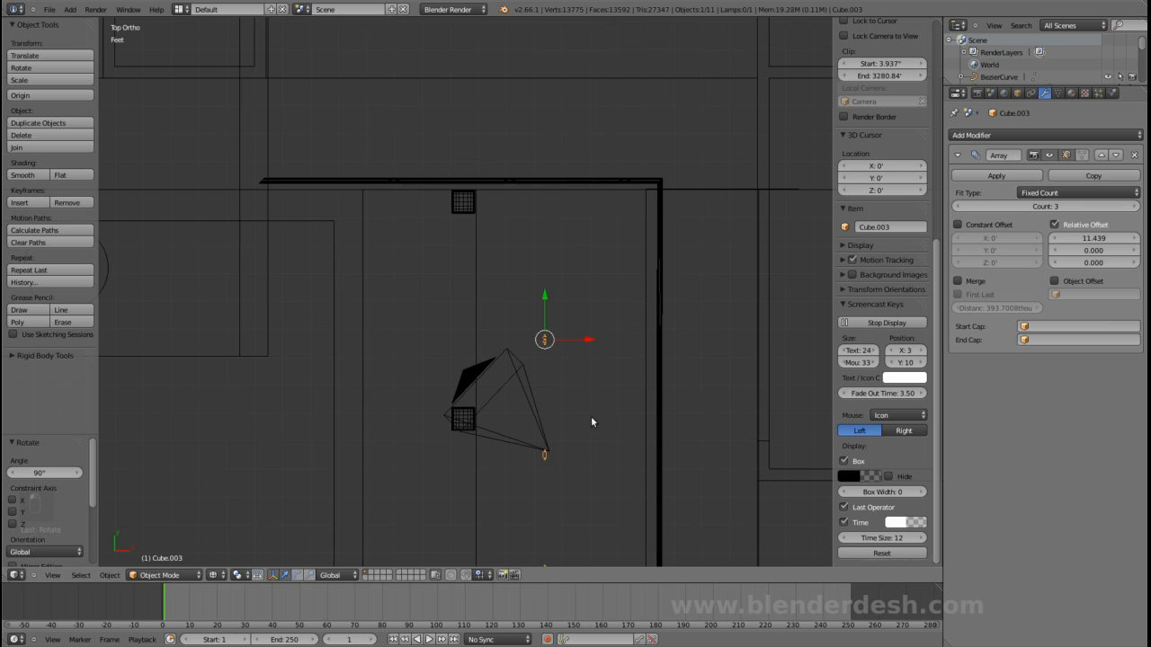
- Move the rotated post array about 4.145' along X and 4.342' along Y onto the side railing, and fine-tune its X alignment
key("g")
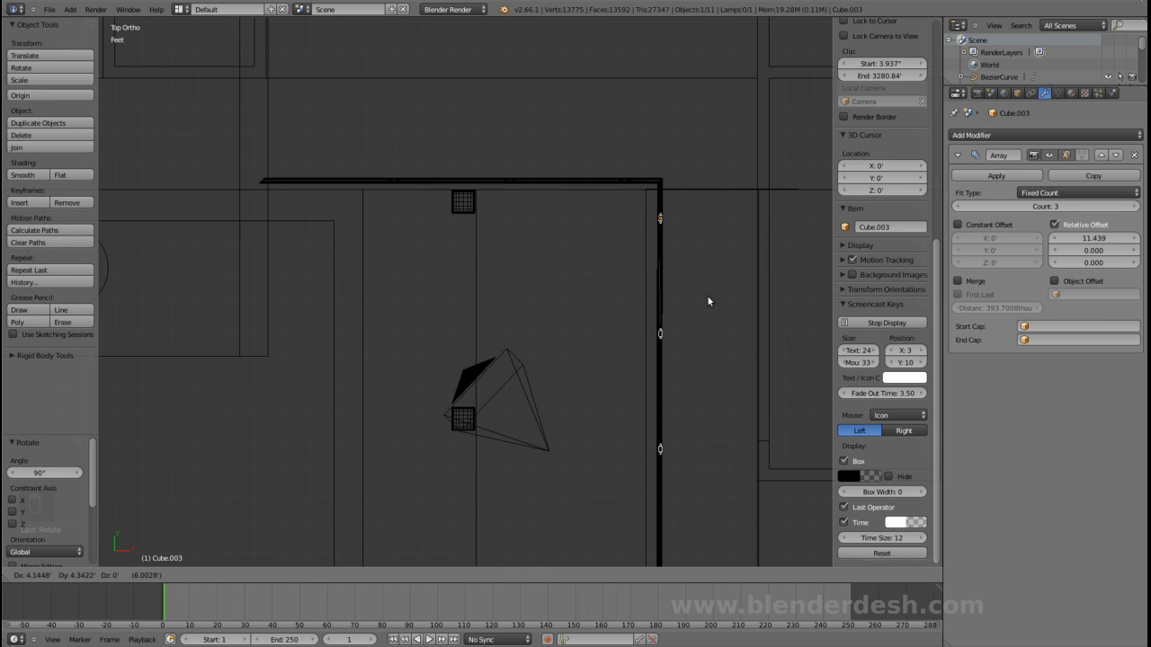
left_click(707, 296)
middle_click_drag(703, 264, 505, 387, "shift")
scroll(585, 288, "up", 4)
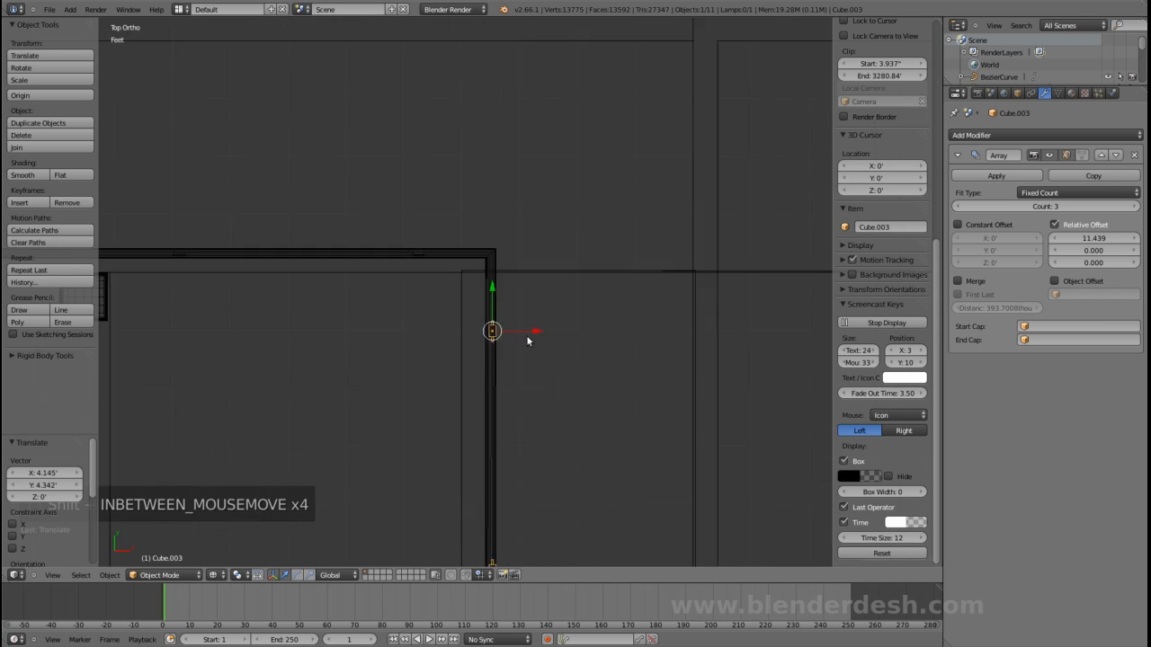
scroll(539, 360, "up", 2)
left_click(551, 362)
left_click(549, 364)
mouse_move(548, 355)
middle_mouse_down()
mouse_move(585, 380)
mouse_move(666, 336)
mouse_move(557, 303)
mouse_move(519, 344)
mouse_move(465, 298)
mouse_move(579, 306)
mouse_move(571, 275)
mouse_move(556, 272)
mouse_move(608, 274)
mouse_move(581, 308)
mouse_move(614, 308)
mouse_move(468, 265)
middle_mouse_up()
key("z")
- Increase the rotated array's count so posts run the full length of the side railing, and deselect it
scroll(511, 341, "down", 3)
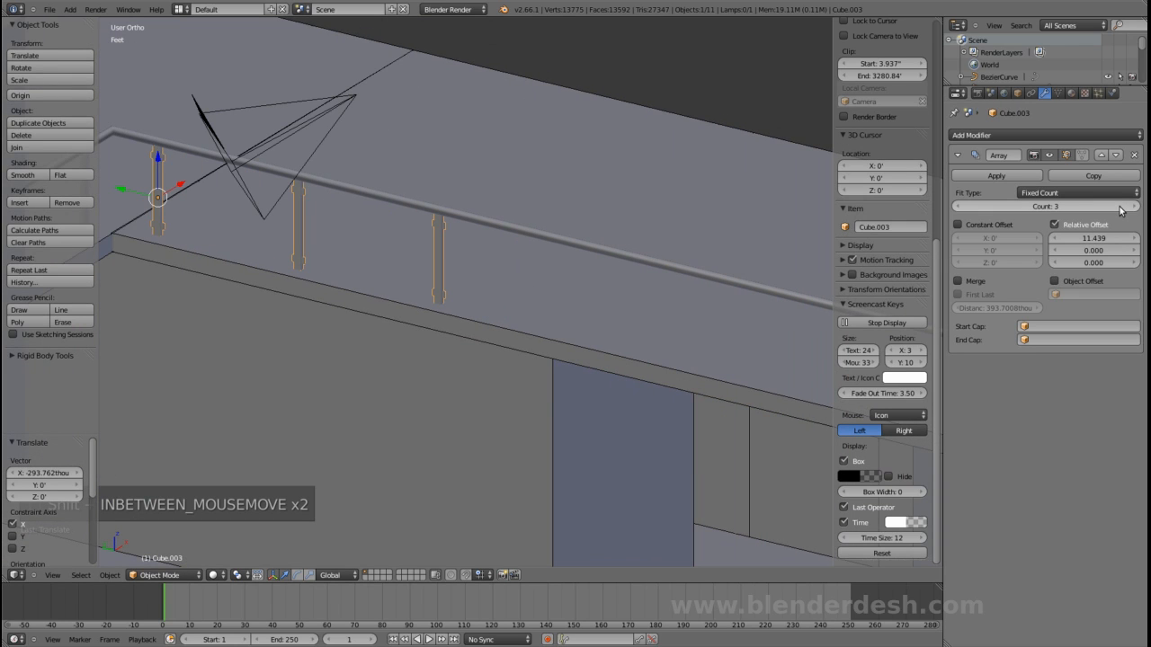
middle_click_drag(681, 322, 638, 294, "shift")
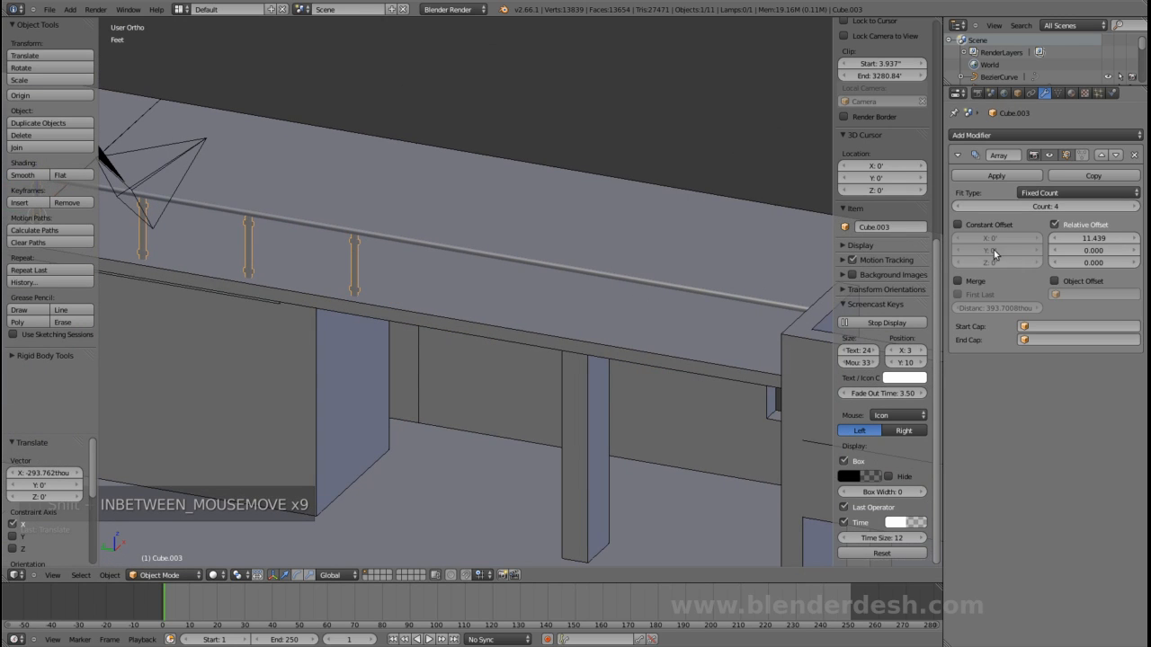
left_click(1124, 207)
left_click(1124, 207)
middle_click_drag(762, 320, 566, 330)
middle_click_drag(459, 321, 672, 316, "shift")
scroll(653, 329, "down", 2)
key("a")
- Select the front three-post array and duplicate it about -29.52' along X to the other roof's front railing
scroll(700, 291, "up", 3)
scroll(699, 291, "down", 2)
middle_click_drag(586, 304, 730, 307, "shift")
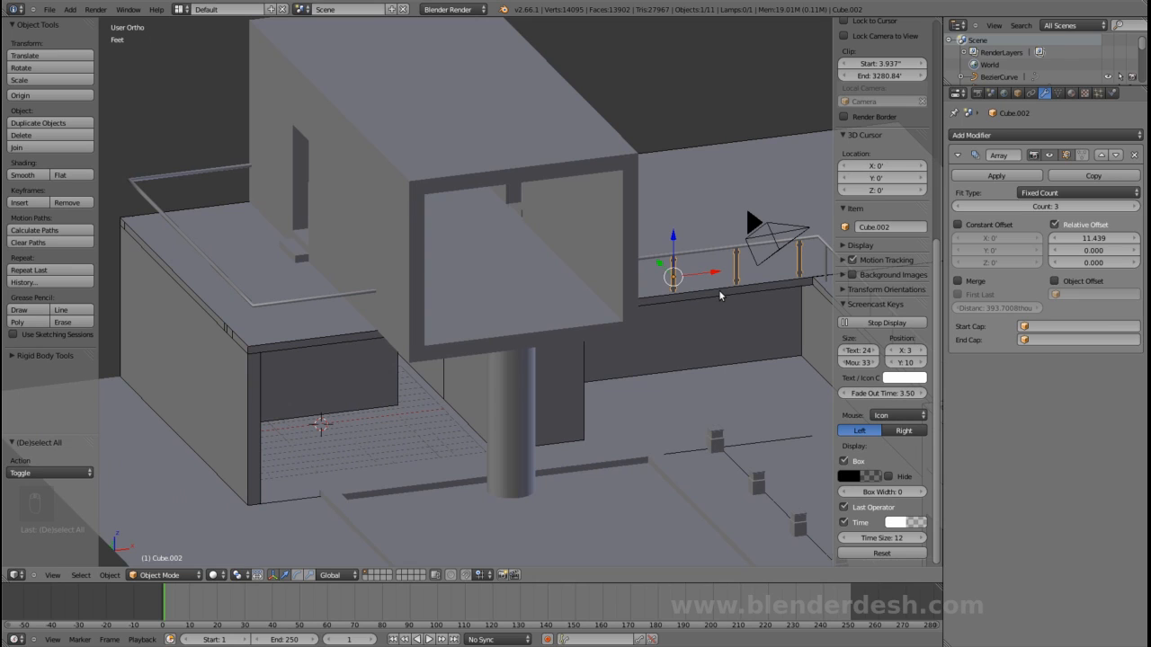
key("shift+s")
key("shift+d")
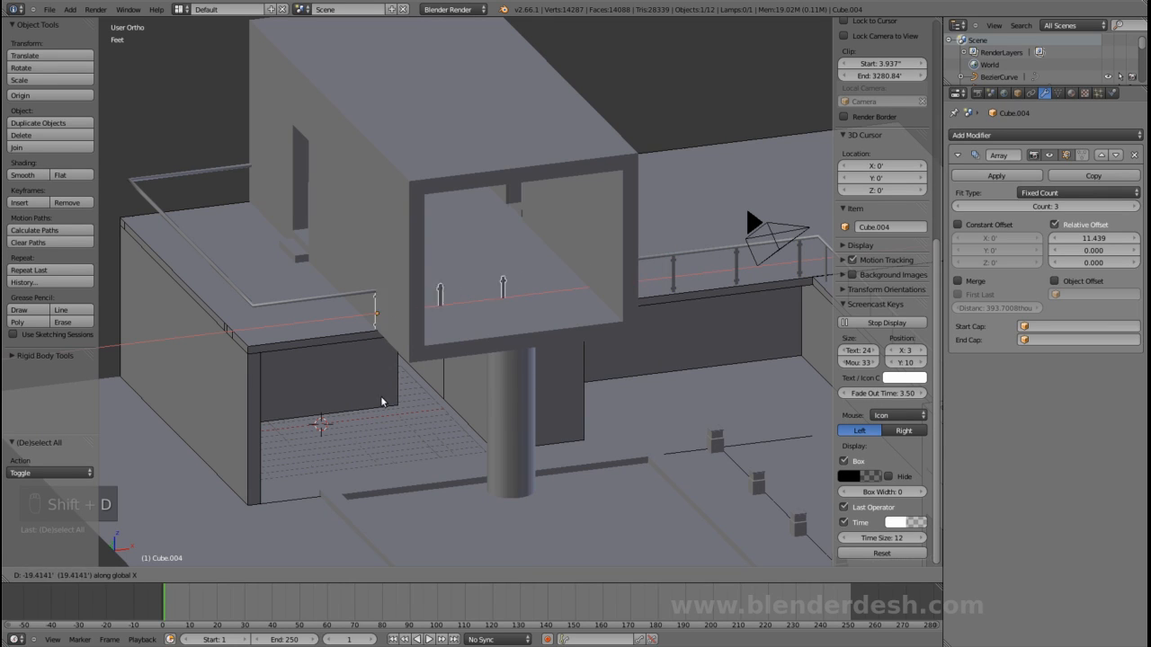
left_click(243, 447)
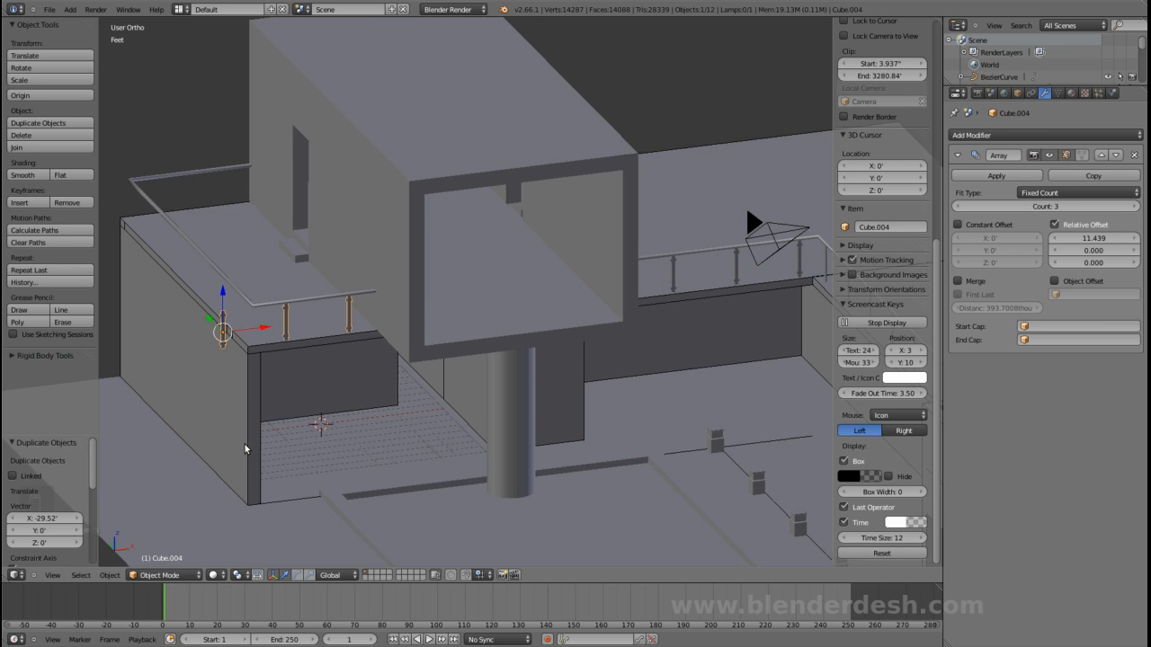
scroll(359, 361, "up", 4)
middle_click_drag(332, 337, 485, 317, "shift")
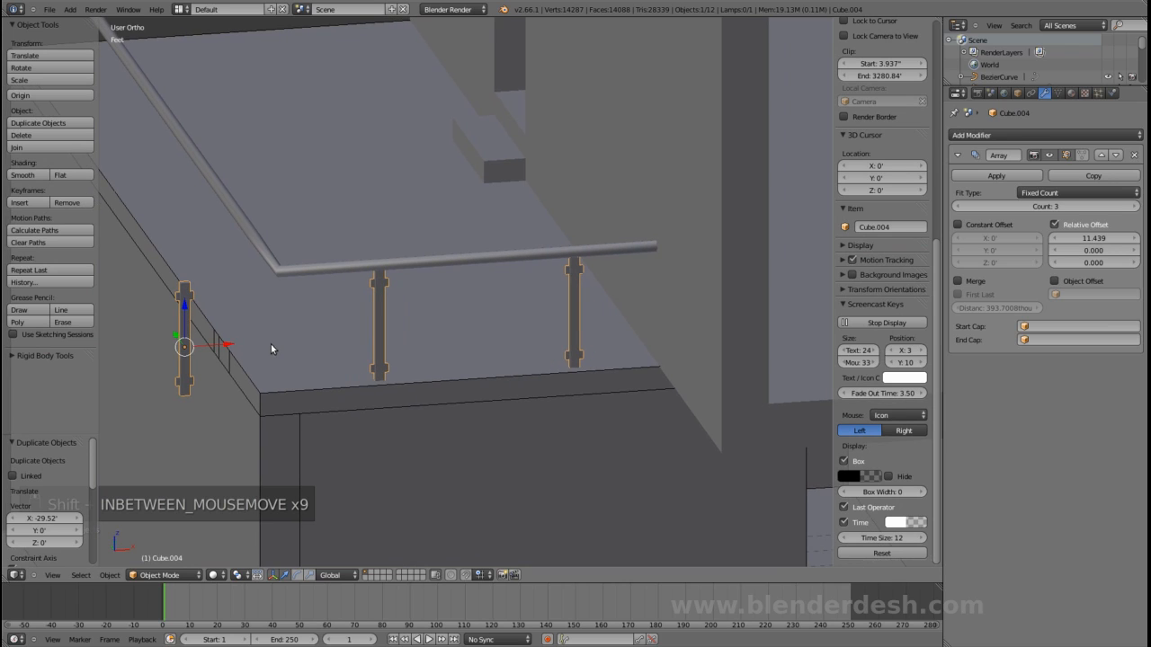
- Reduce the duplicated front array's count to 2 and move it about 3.917' along X beneath its railing
left_click(957, 206)
left_click_drag(228, 346, 412, 338)
middle_click_drag(463, 325, 516, 398)
- Duplicate the two-post array in top view, place the copy outside the roof's side edge, and rotate it -90°
key("KP_7")
scroll(518, 404, "down", 3)
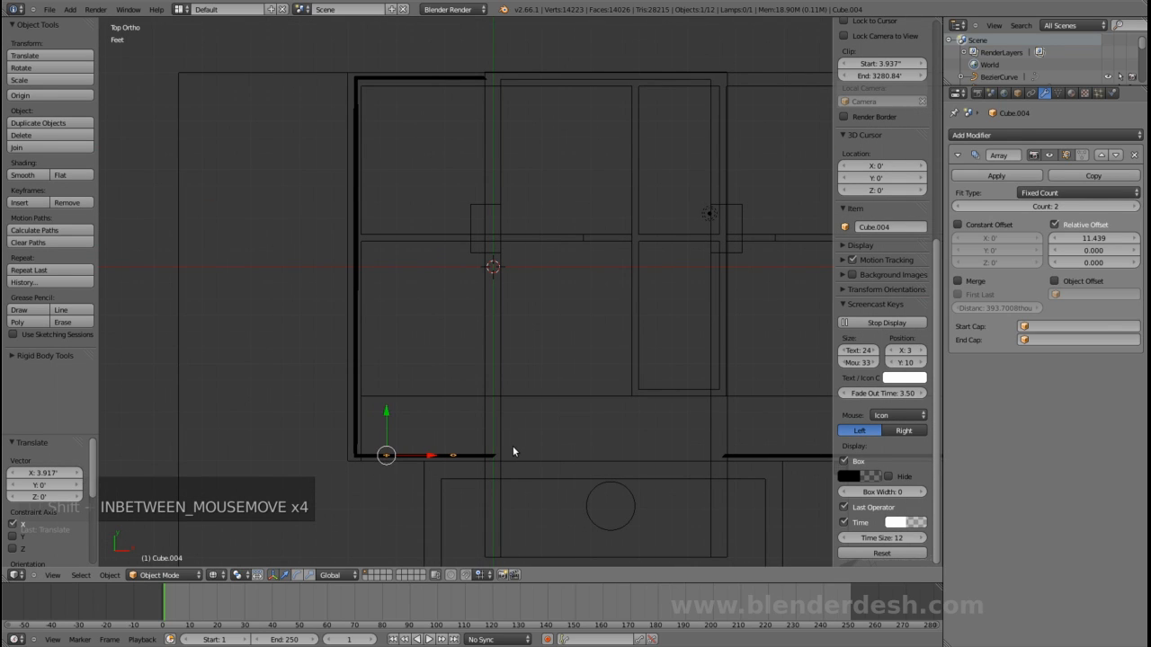
key("shift+d")
left_click(453, 419)
key("r")
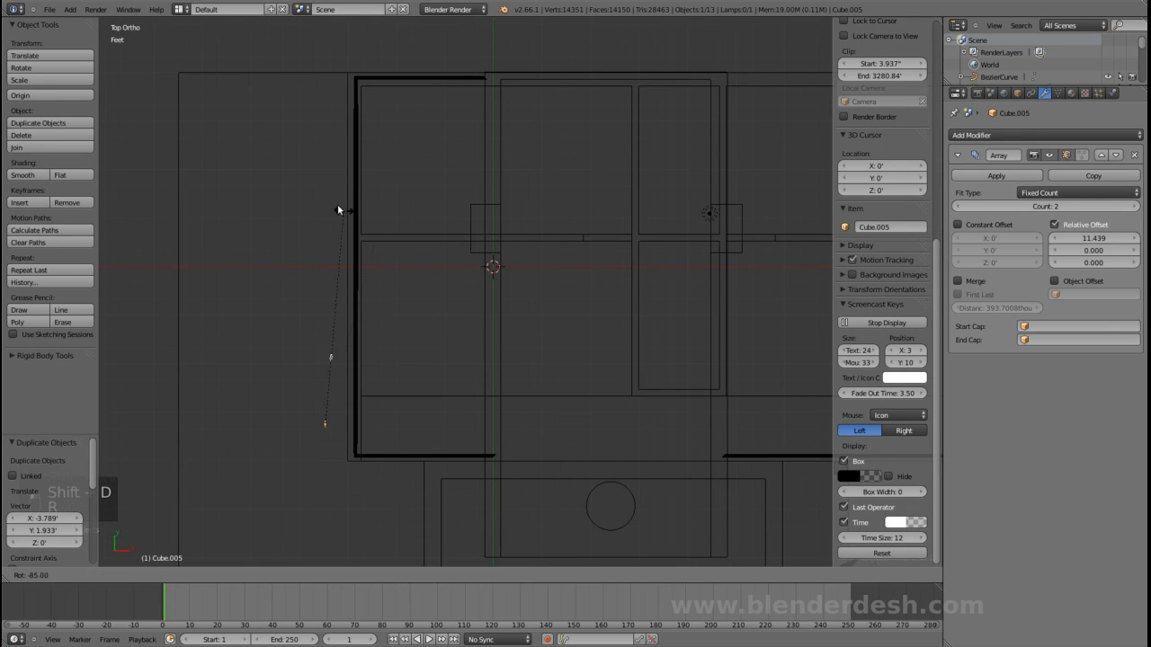
left_click(324, 191)
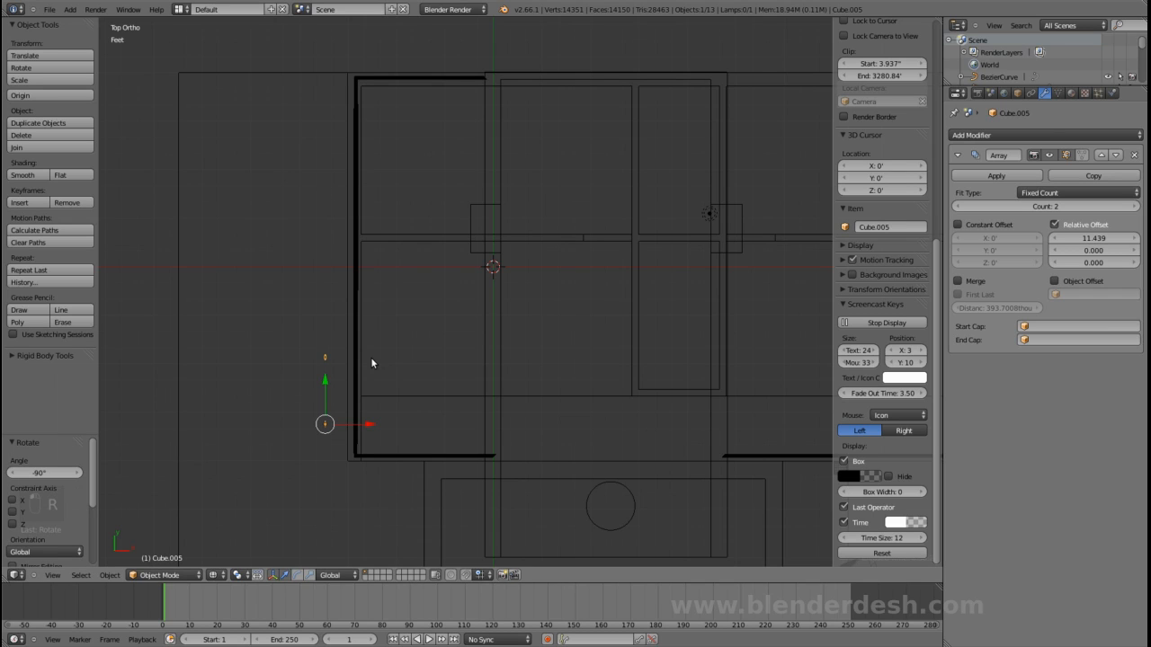
- Move the rotated two-post array onto the side railing and centre it beneath the rail along X
key("g")
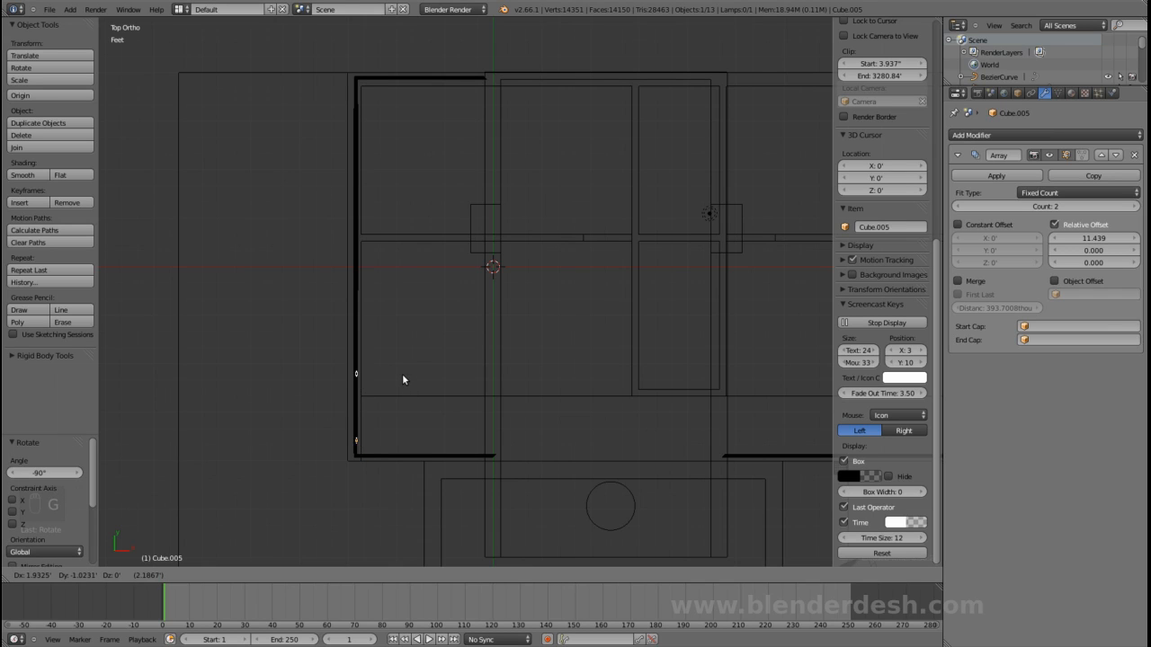
left_click(402, 376)
middle_click_drag(441, 404, 530, 324)
key("z")
middle_click_drag(608, 396, 582, 335, "shift")
scroll(583, 335, "up", 7)
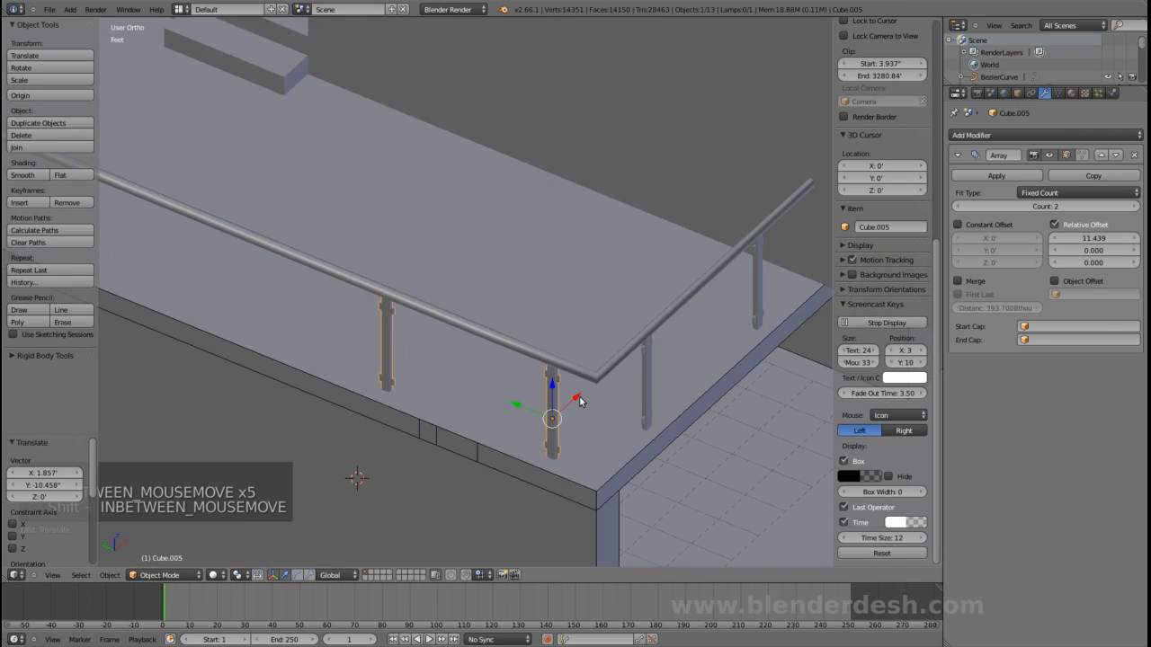
scroll(591, 408, "up", 5)
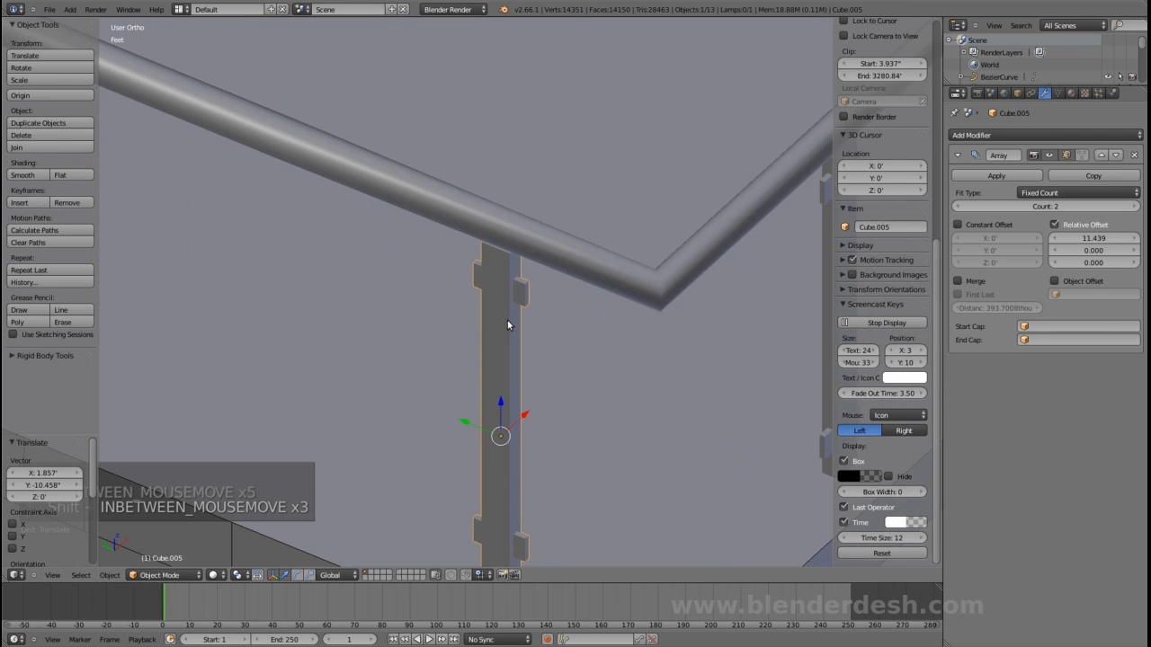
left_click_drag(519, 413, 526, 412)
middle_click_drag(545, 379, 524, 335)
- Shift the side railing's posts along Y and increase their array count to 6 to cover the whole edge
scroll(525, 336, "down", 3)
middle_click_drag(460, 246, 636, 502, "shift")
middle_click_drag(496, 271, 624, 409, "shift")
scroll(614, 431, "down", 3)
left_click_drag(628, 390, 587, 369)
scroll(585, 362, "down", 2)
middle_click_drag(586, 362, 647, 405)
left_click(1120, 205)
left_click(1120, 206)
left_click(1120, 206)
left_click(1120, 205)
middle_click_drag(631, 315, 560, 432)
- Select the front two-post array and duplicate it about 23.354' along Y to the back railing
right_click(514, 493)
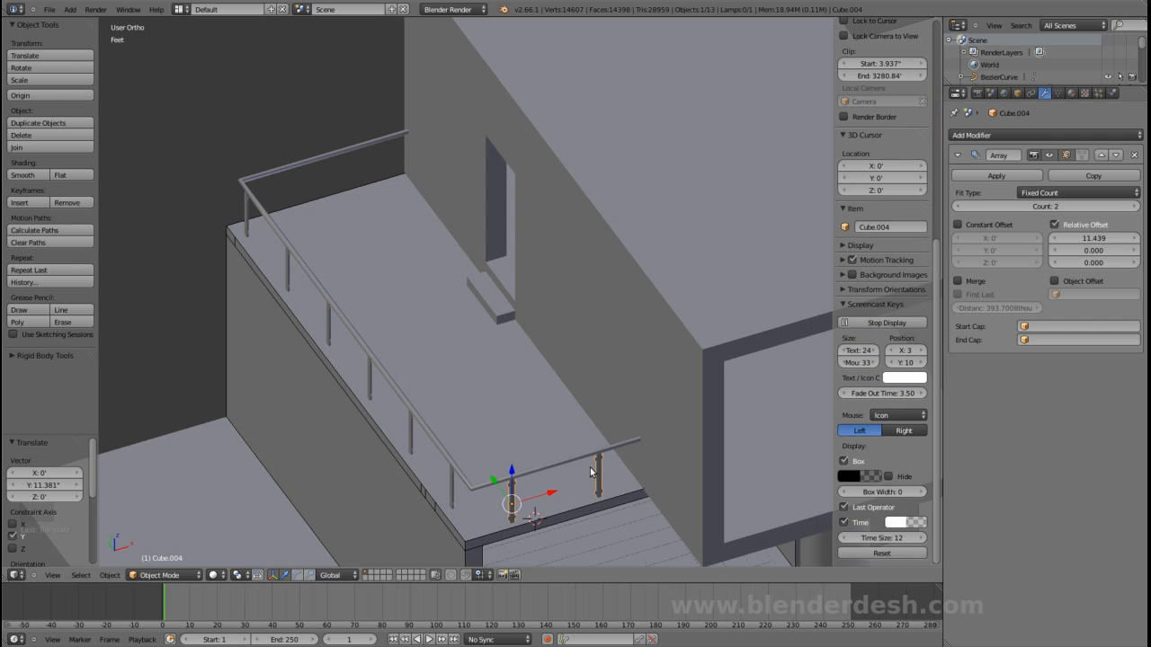
key("shift+d")
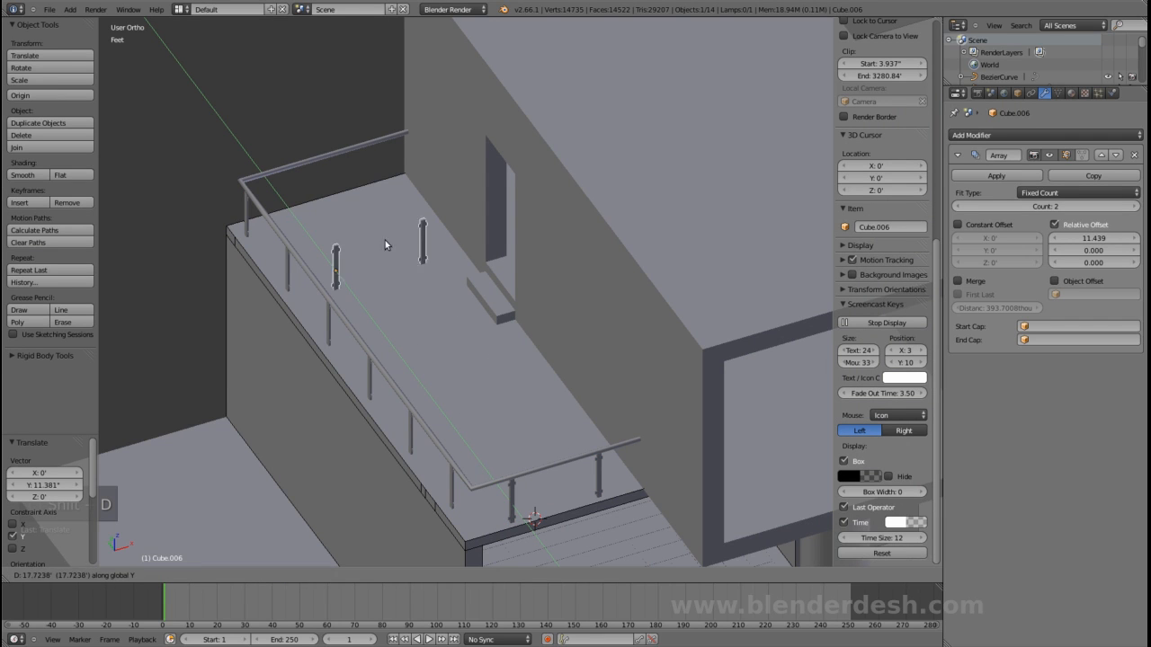
left_click(351, 164)
middle_click_drag(352, 224, 584, 300)
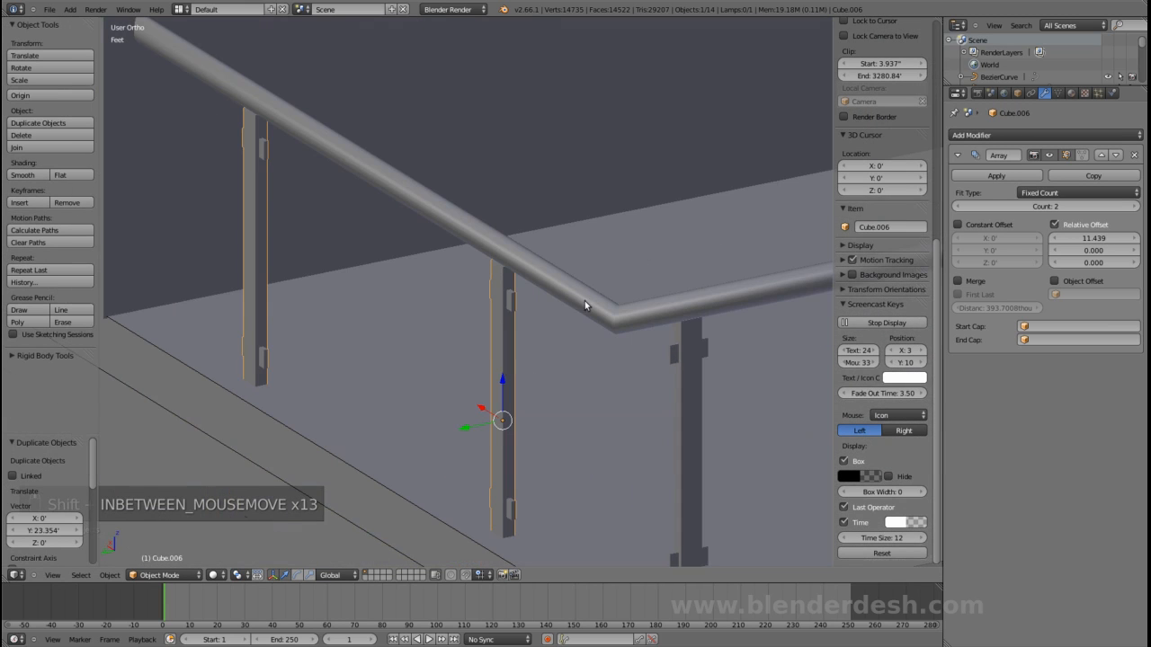
- Adjust the copied posts along Y until they sit directly beneath the back railing, and deselect them
key("g")
key("y")
left_click(485, 419)
middle_click_drag(485, 419, 442, 318)
key("g")
key("y")
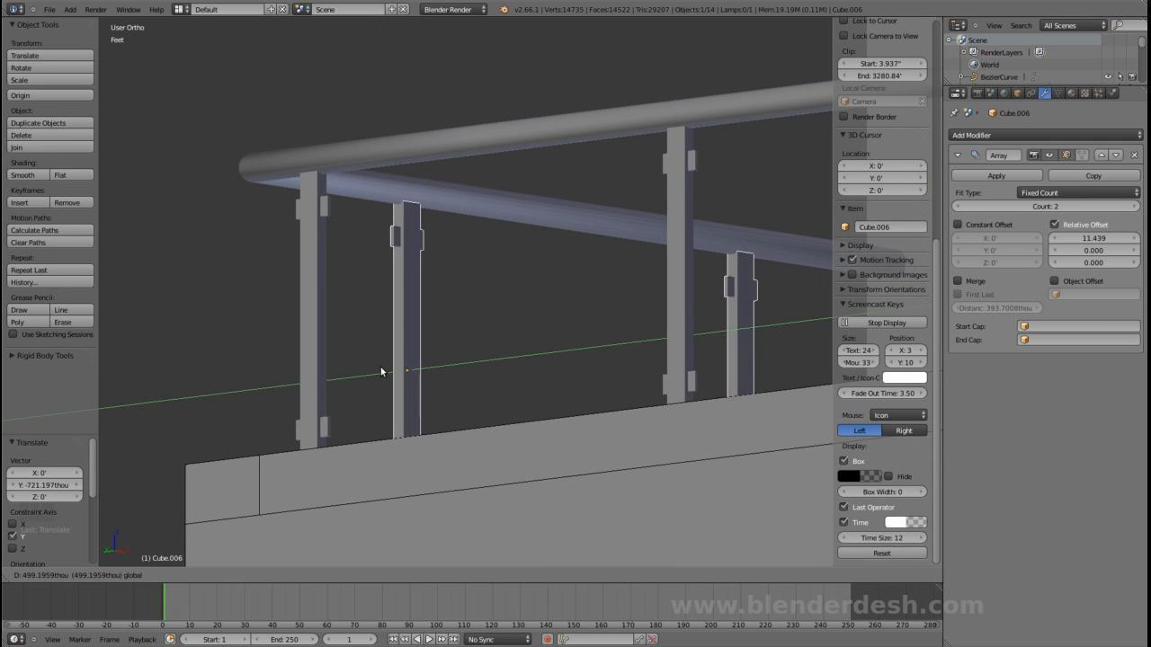
left_click(381, 366)
key("a")
- Review the railing posts on both roofs and save the file
scroll(512, 353, "down", 4)
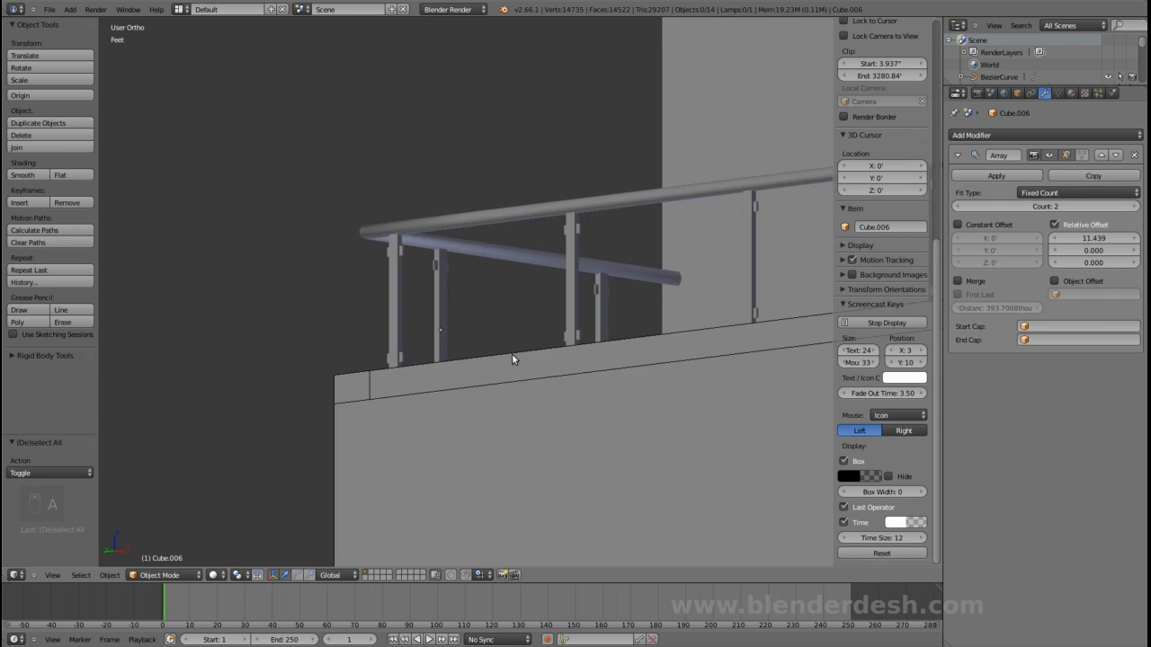
scroll(512, 353, "down", 3)
middle_click_drag(722, 315, 539, 234, "shift")
middle_click_drag(539, 234, 524, 309)
scroll(525, 308, "down", 3)
middle_click_drag(647, 324, 436, 284, "shift")
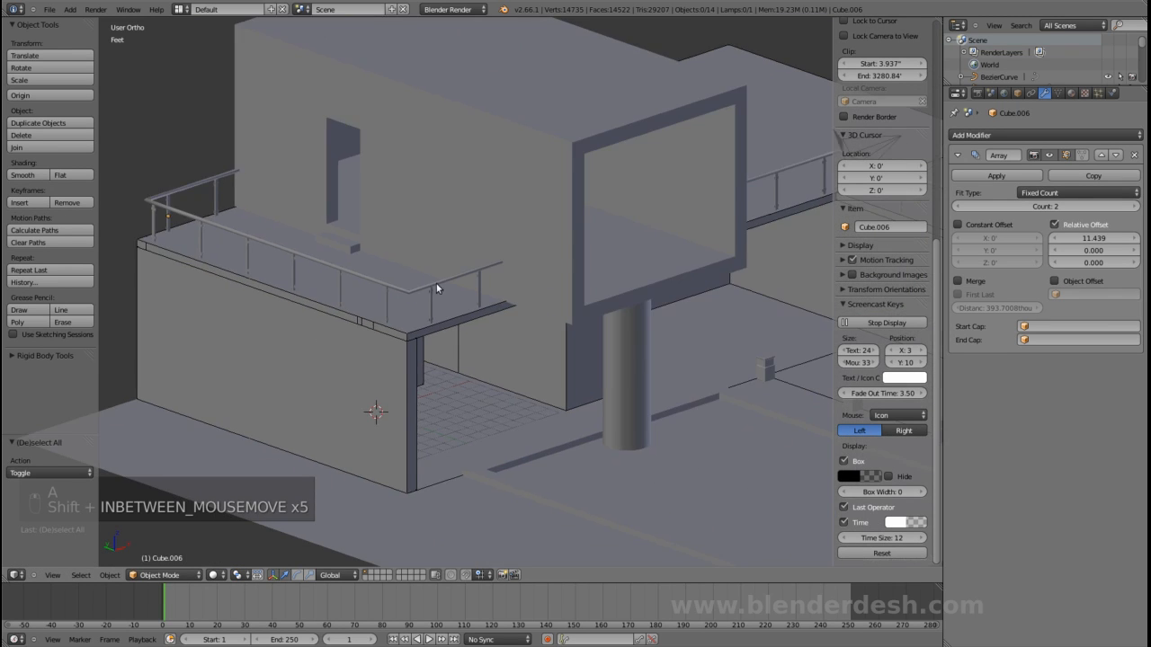
scroll(436, 283, "down", 4)
middle_click_drag(641, 295, 464, 303, "shift")
middle_click_drag(619, 315, 517, 340)
scroll(476, 274, "up", 4)
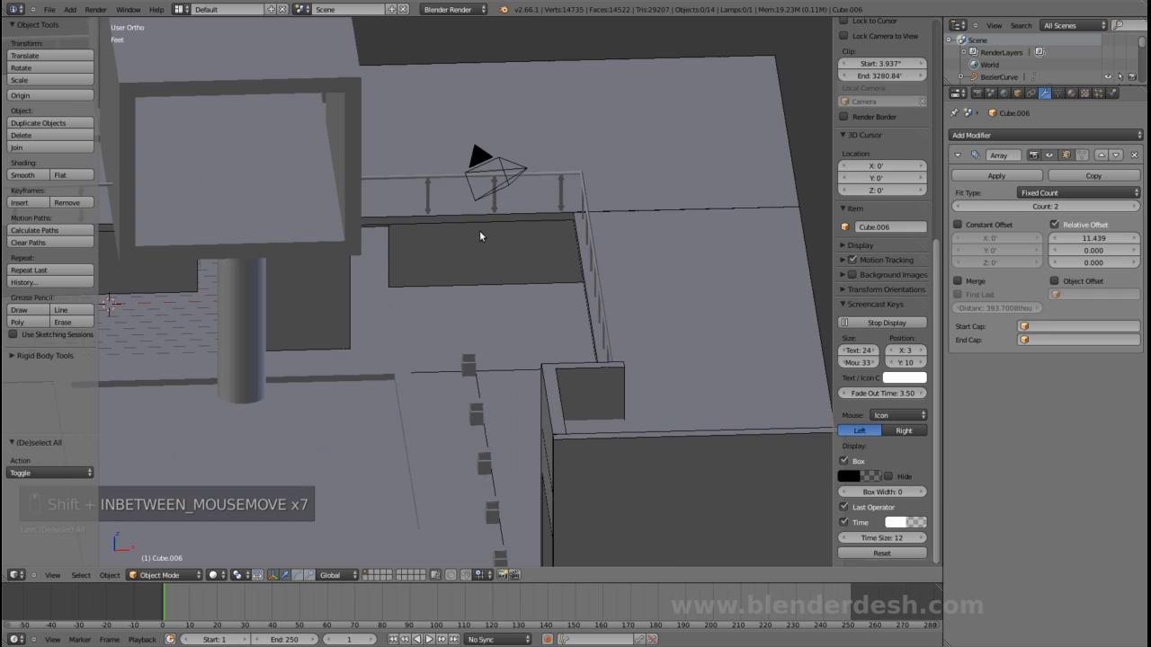
middle_click_drag(479, 230, 606, 300, "shift")
key("ctrl+s")
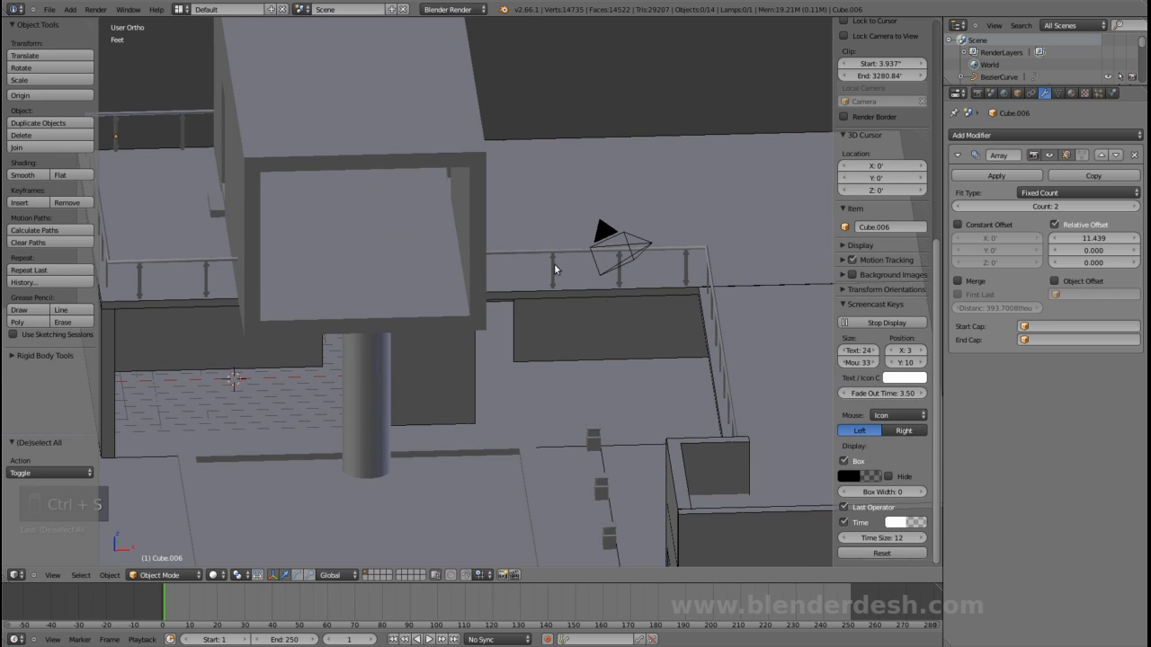
- Examine the post spacing and alignment along the front and side railings near the camera
scroll(396, 225, "down", 2)
middle_click_drag(595, 315, 498, 319, "shift")
middle_click_drag(412, 346, 464, 324)
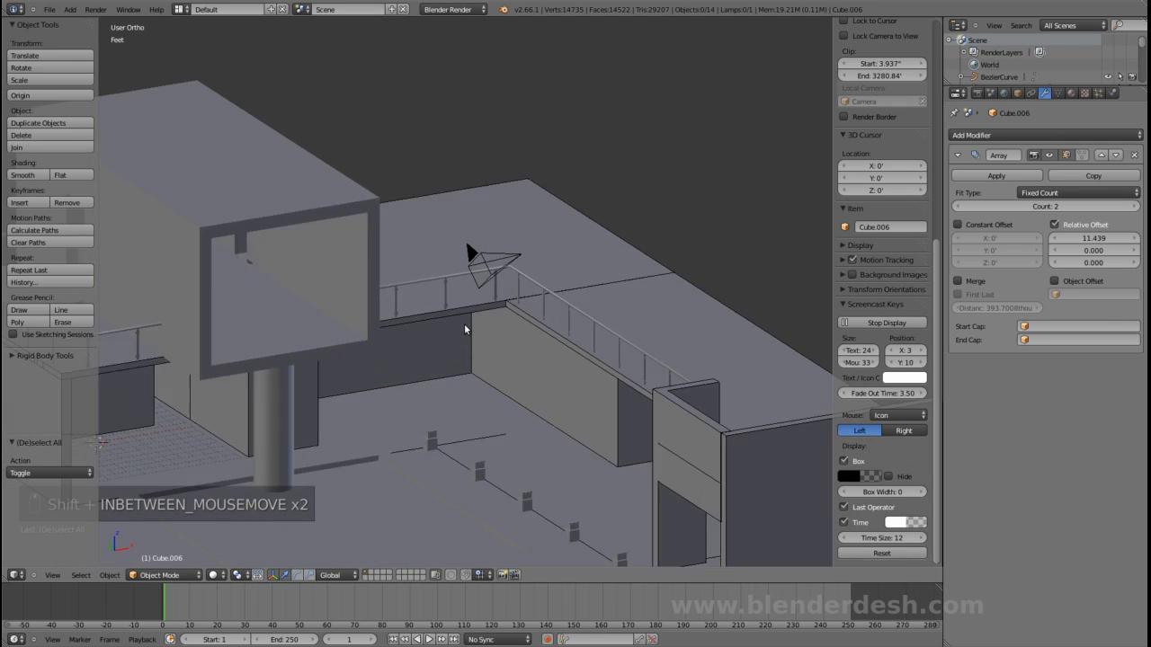
scroll(461, 322, "up", 5)
middle_click_drag(338, 315, 468, 300, "shift")
scroll(524, 295, "up", 4)
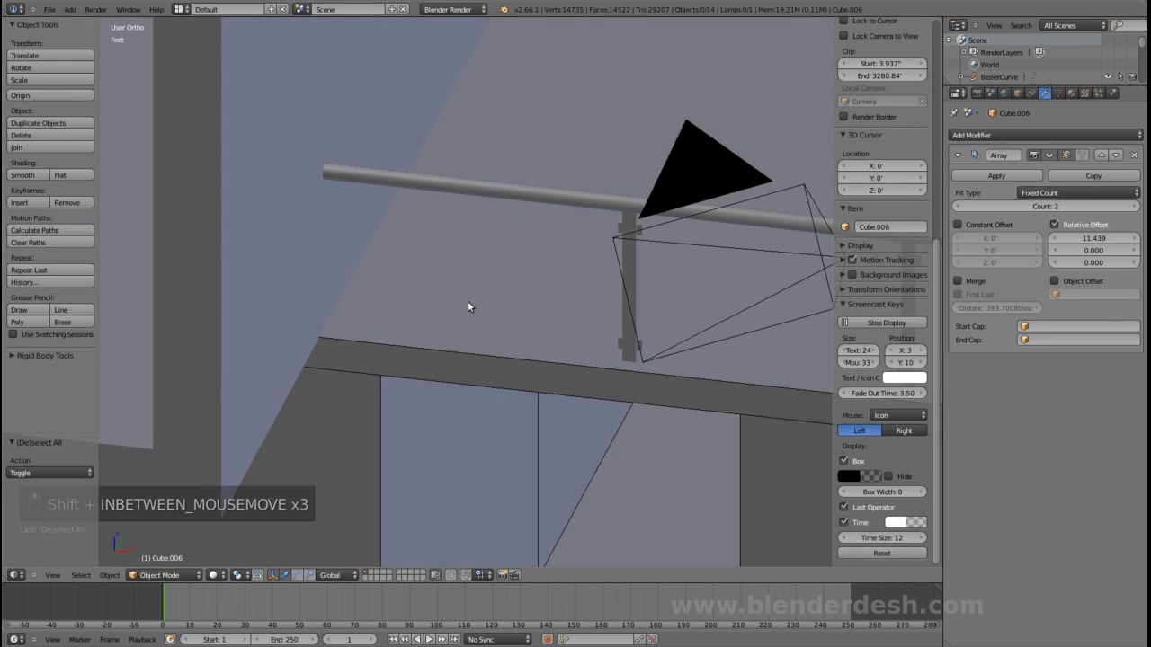
scroll(467, 300, "down", 3)
middle_click_drag(561, 316, 637, 326)
scroll(600, 303, "down", 2)
scroll(599, 304, "up", 2)
scroll(598, 305, "down", 2)
scroll(637, 326, "down", 2)
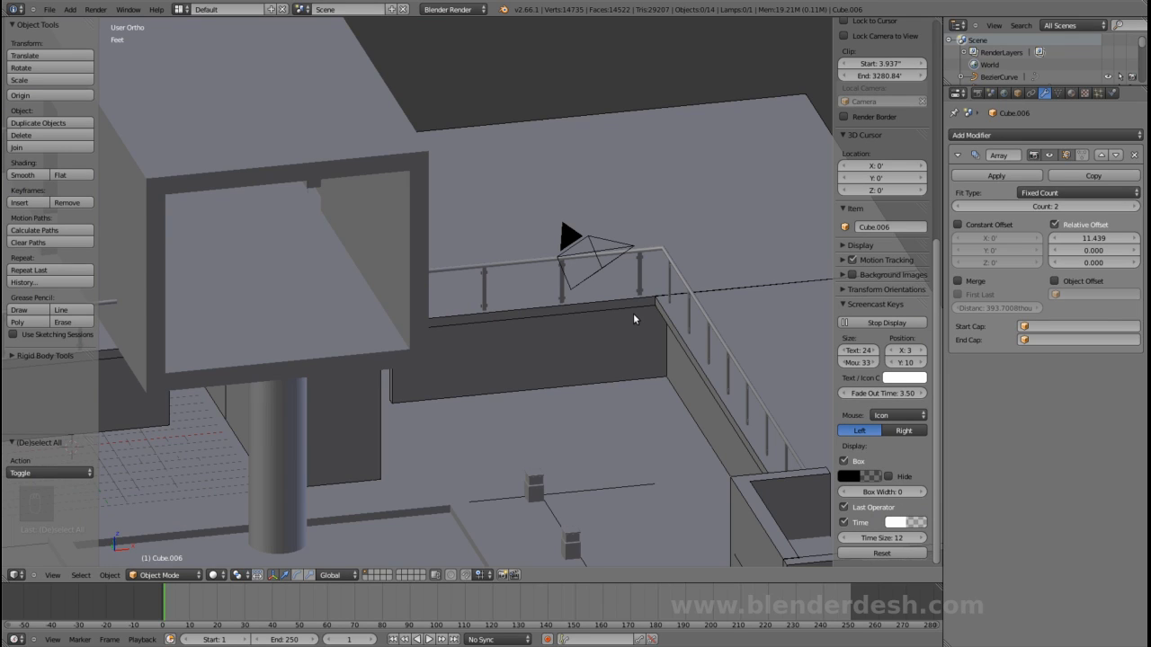
- Save the file and check the railing posts around the camera up close
key("ctrl+s")
scroll(589, 310, "up", 2)
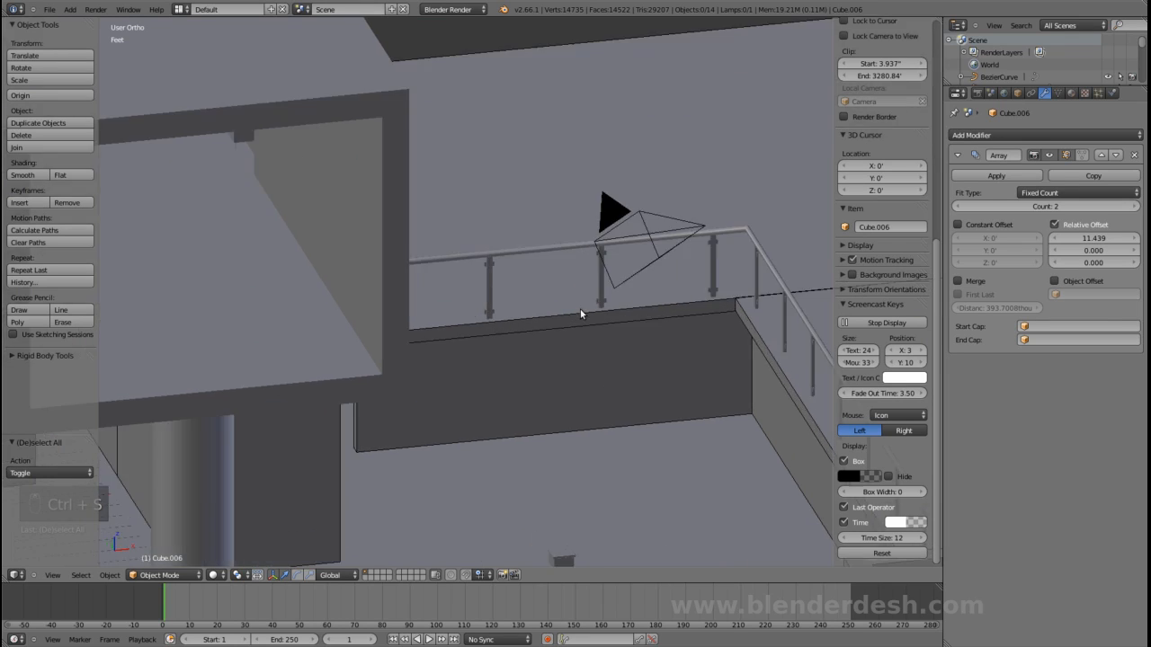
scroll(583, 308, "down", 3)
mouse_move(582, 314)
middle_mouse_down("shift")
mouse_move(483, 314)
mouse_move(570, 321)
middle_mouse_up("shift")
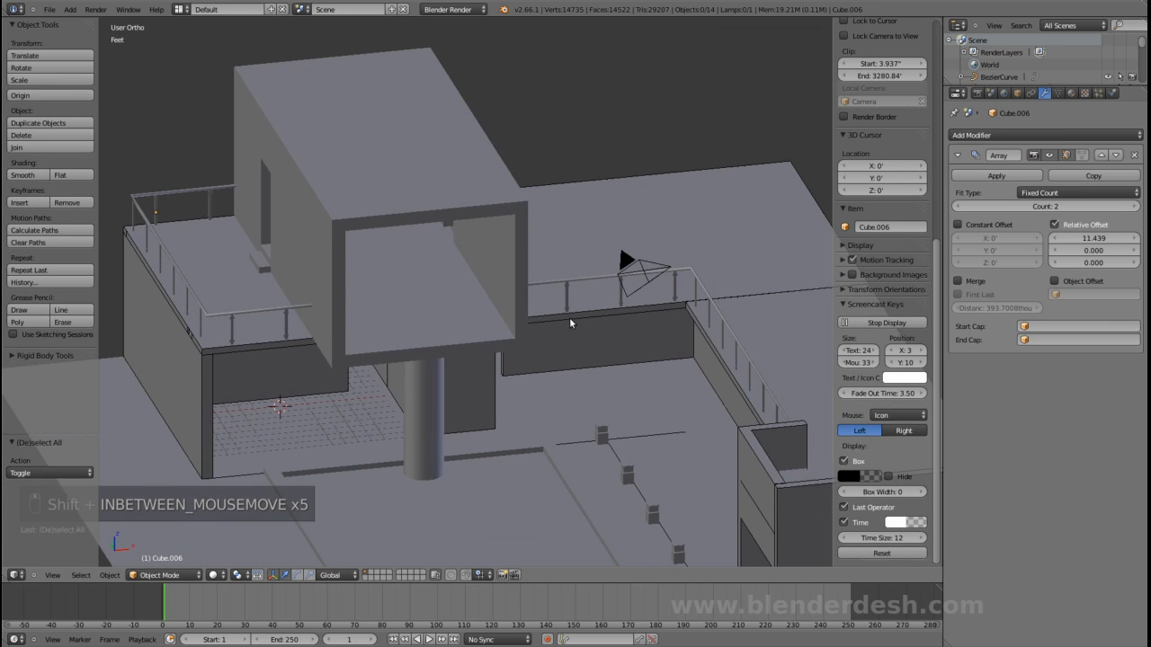
- Add a cube and bring it up to railing height beside the railing near the camera
key("shift+a")
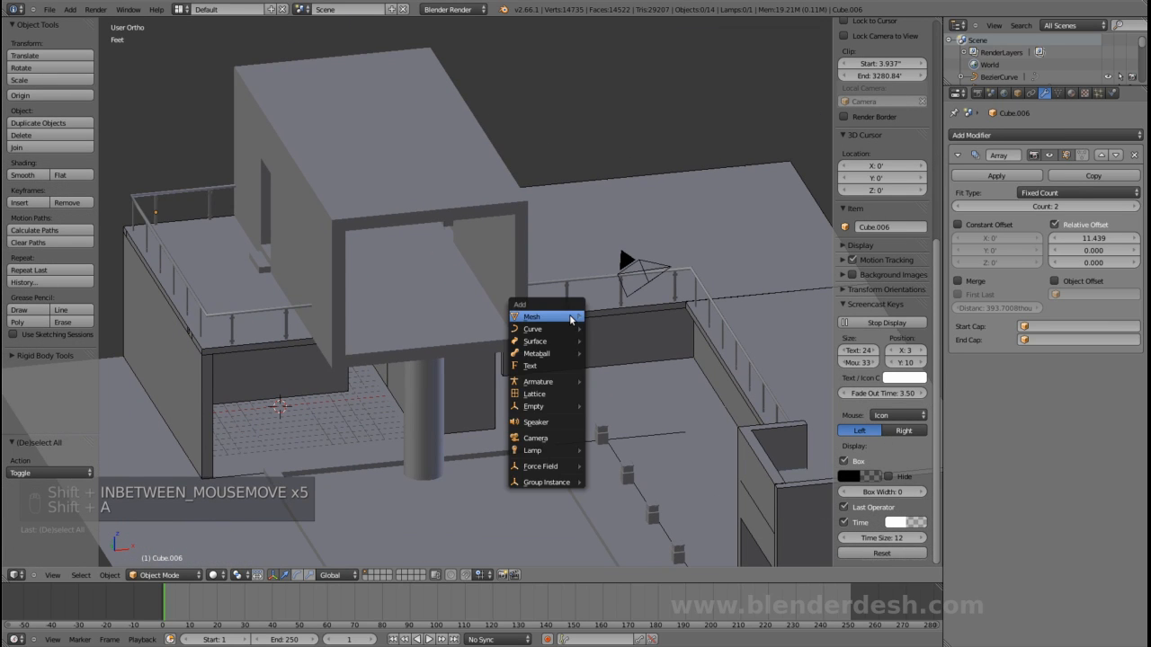
mouse_move(570, 318)
left_click(616, 330)
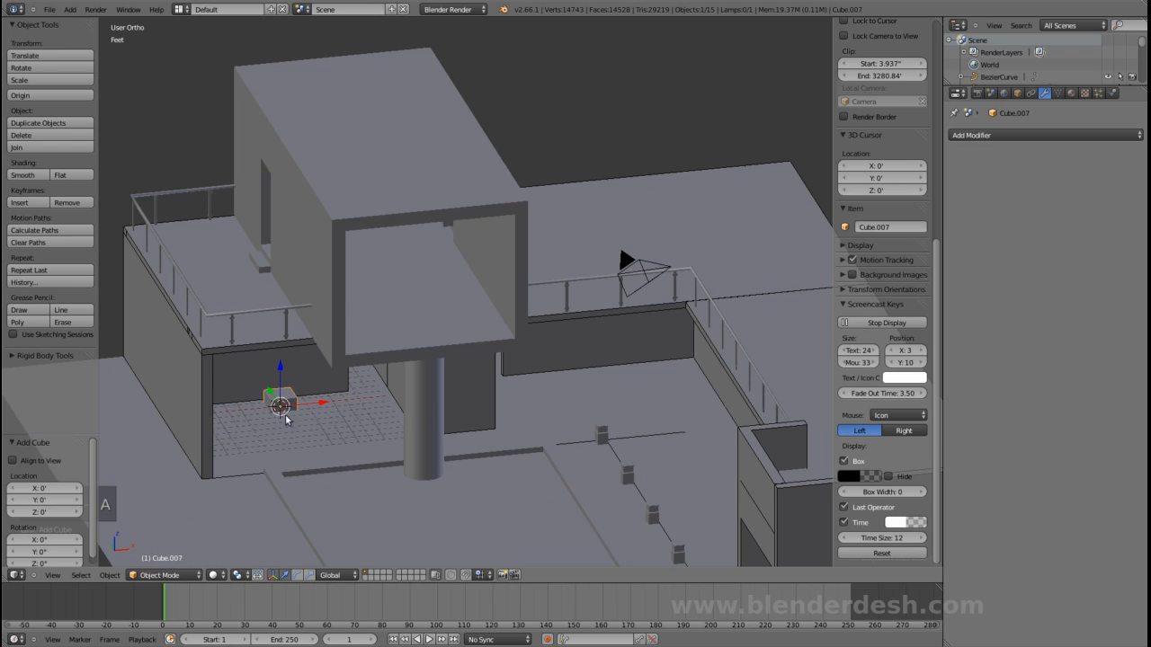
left_click_drag(267, 392, 594, 249)
middle_click_drag(660, 363, 552, 382)
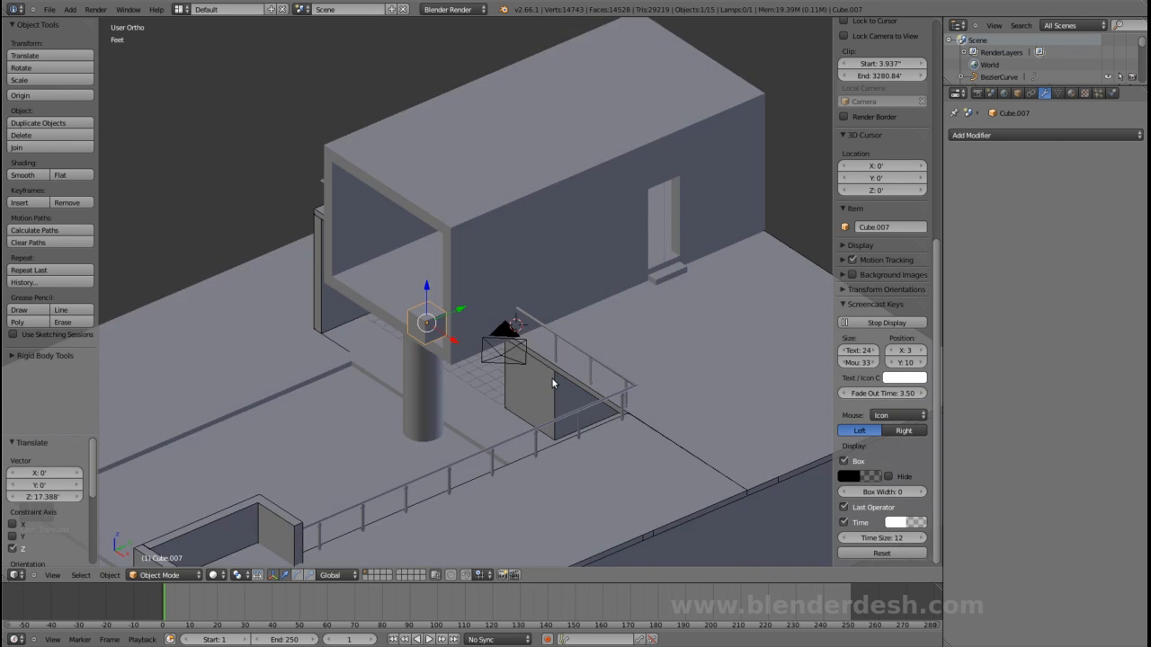
scroll(549, 379, "up", 3)
left_click_drag(422, 342, 587, 359)
scroll(624, 437, "up", 3)
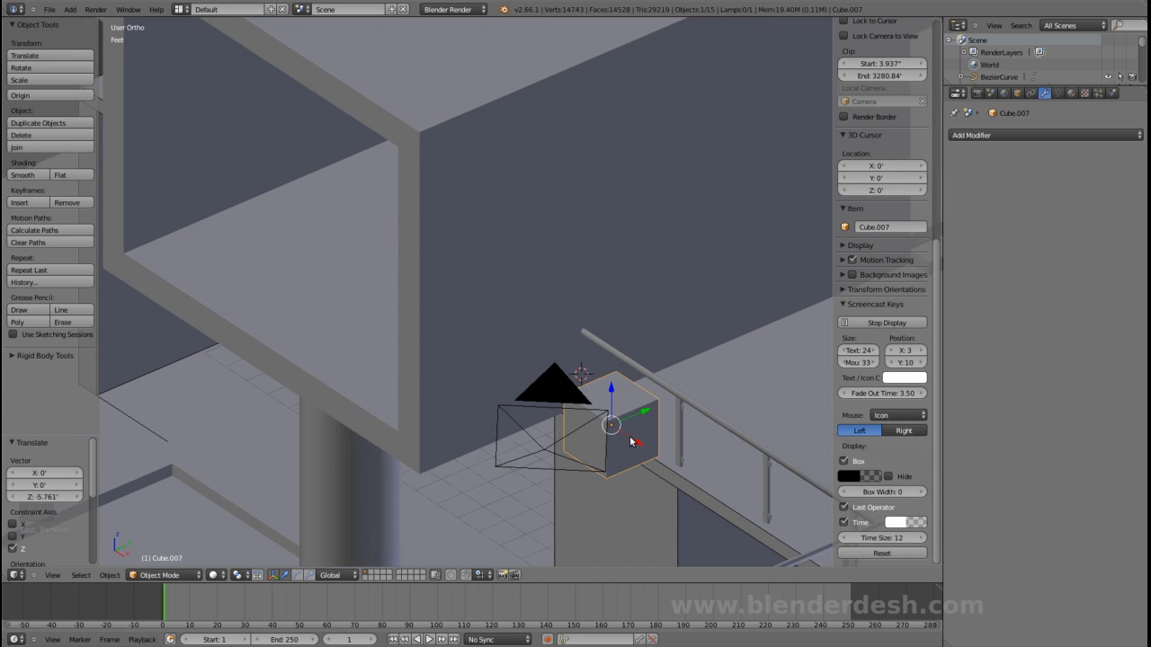
- Align the cube over the railing line in top view, shifting it about -2.85" in X and 1.279' in Y
key("KP_7")
middle_click_drag(656, 200, 597, 465, "shift")
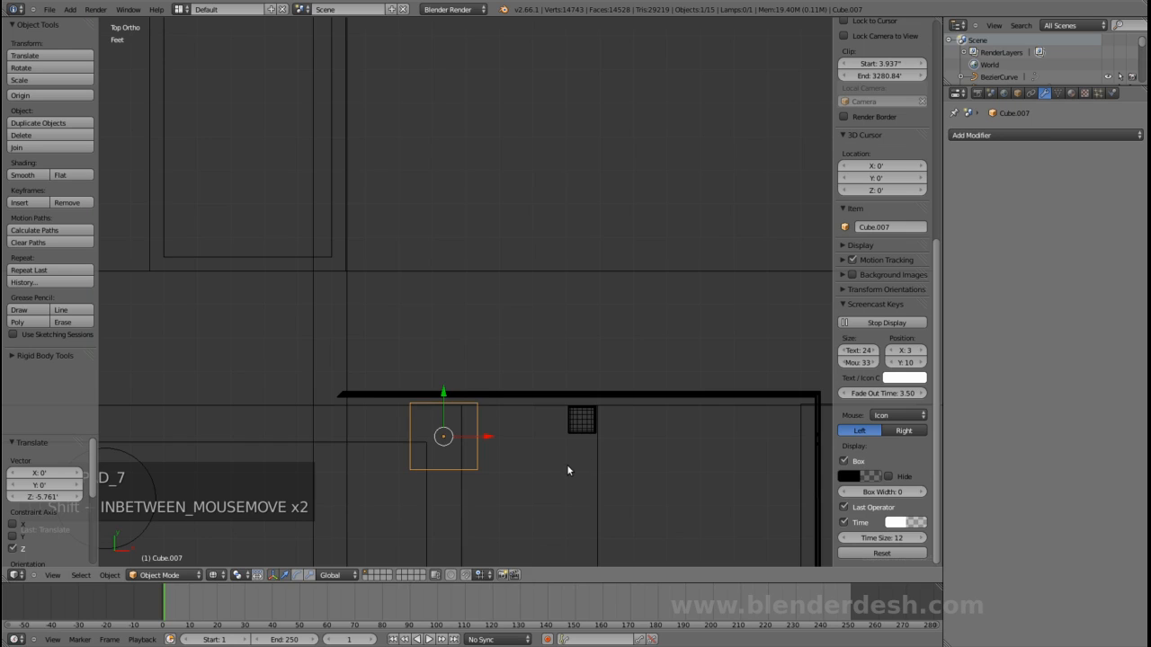
key("g")
left_click(565, 426)
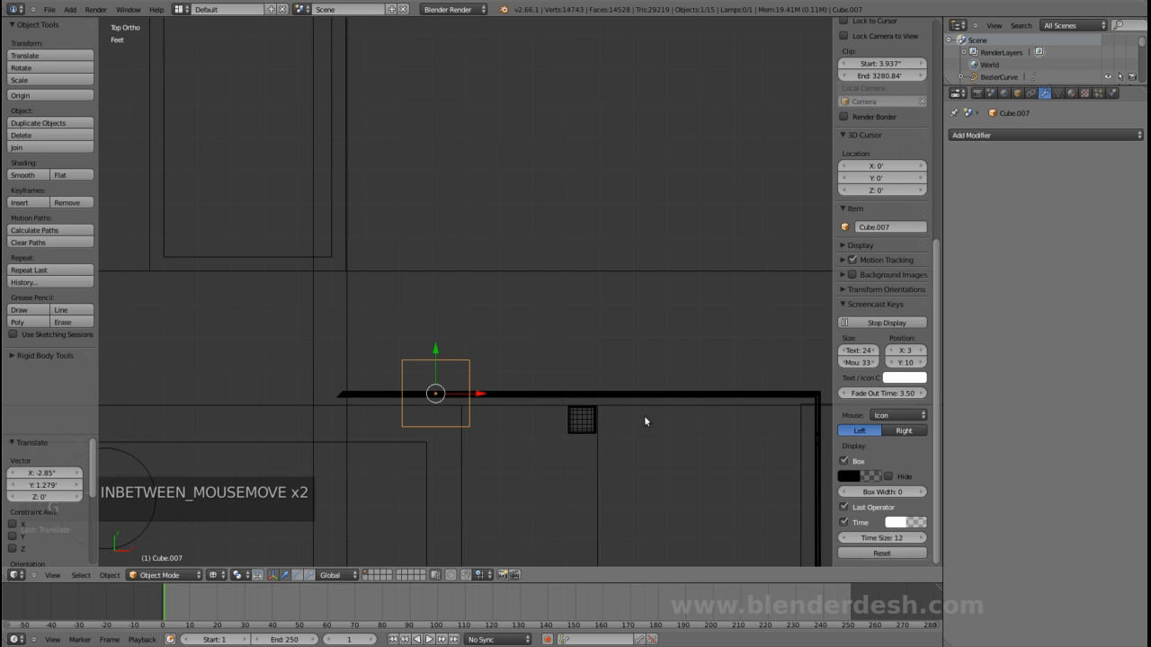
- Flatten the cube into a thin panel by scaling it along Y by about 0.209 and again by about 0.078
key("s")
key("y")
left_click(495, 397)
scroll(621, 412, "up", 6)
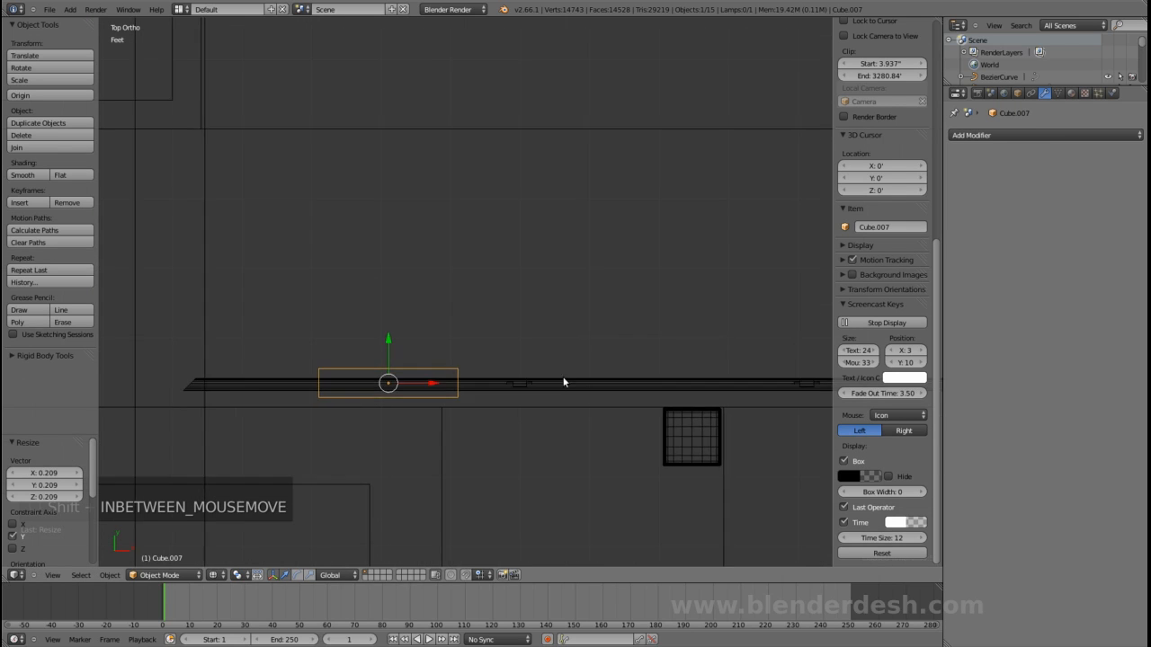
key("s")
key("y")
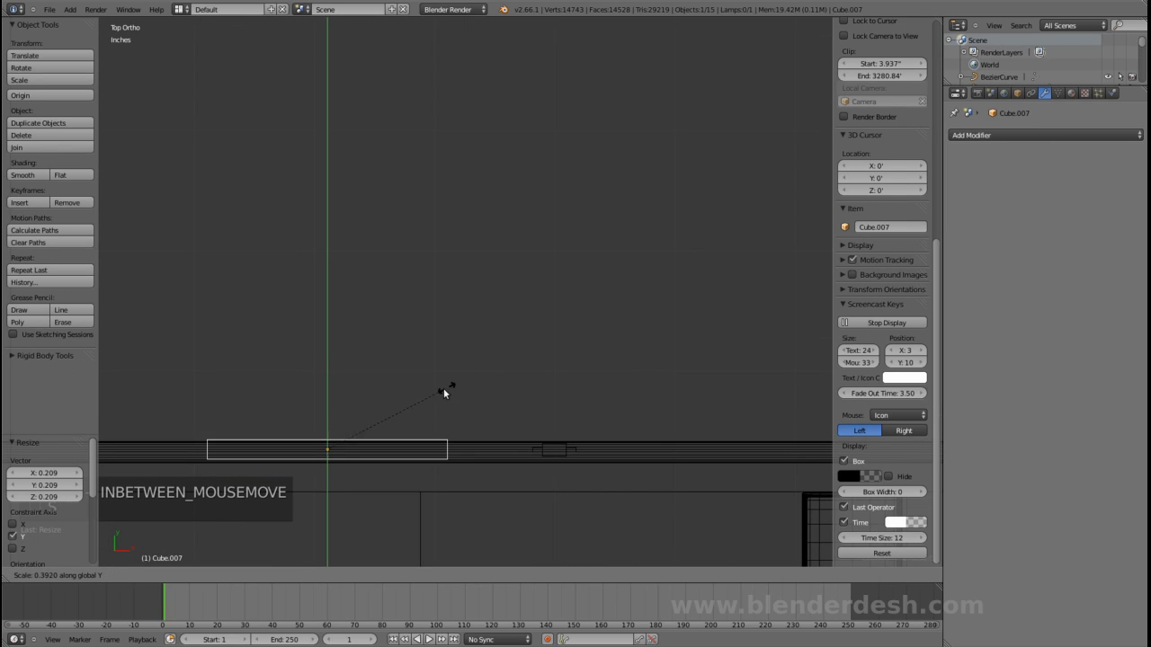
left_click(347, 434)
- Extend the panel's side facing the first post about 8.811" along X until it meets the post brackets
middle_click_drag(504, 427, 567, 365)
scroll(544, 406, "down", 2)
middle_click_drag(544, 388, 621, 422, "shift")
scroll(621, 422, "up", 1)
key("KP_1")
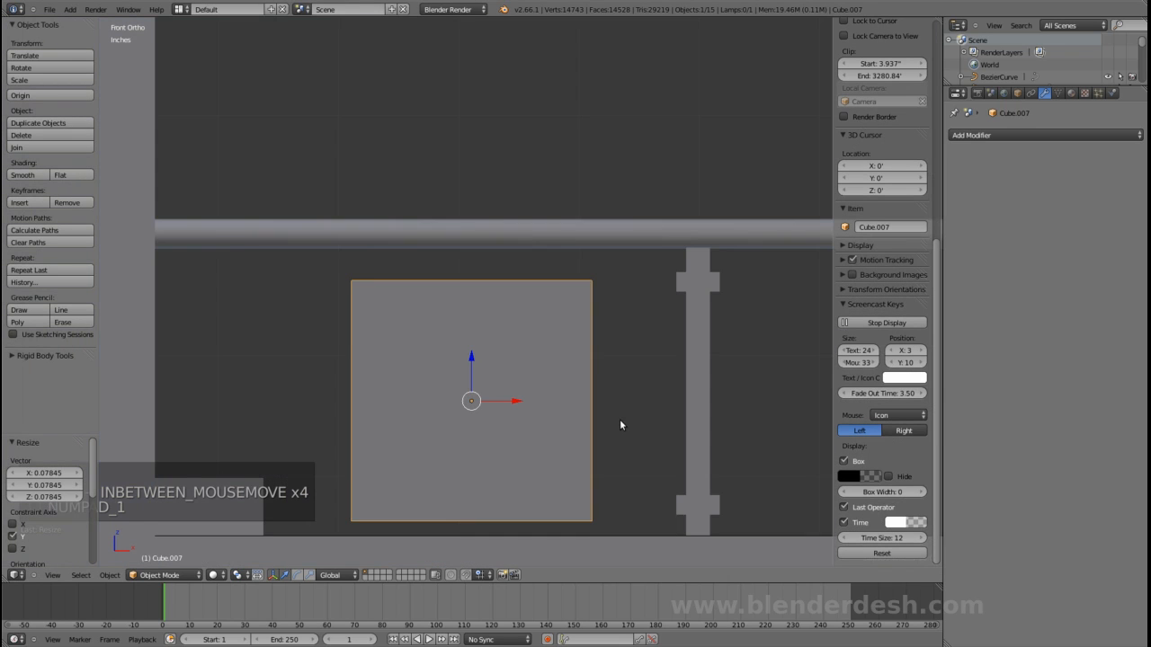
scroll(534, 380, "down", 2)
middle_click_drag(477, 314, 578, 273, "shift")
scroll(575, 273, "up", 2)
key("z")
middle_click_drag(614, 228, 529, 257, "shift")
key("Tab")
key("ctrl+Tab")
left_click(529, 259)
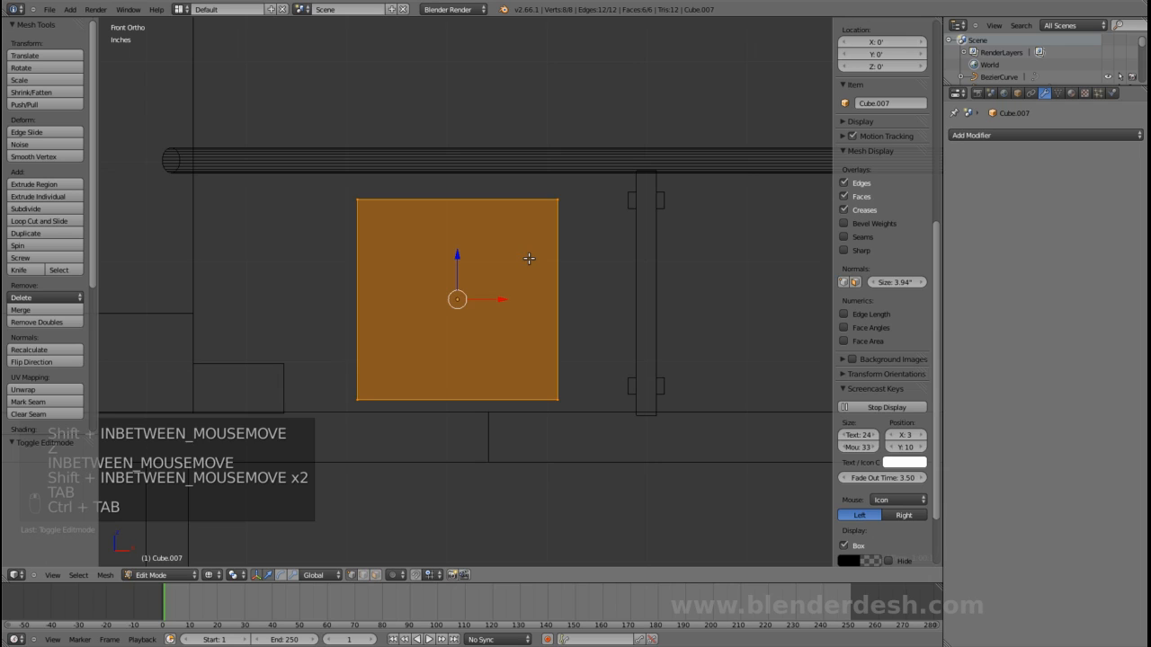
key("a")
key("b")
left_click_drag(527, 124, 608, 419)
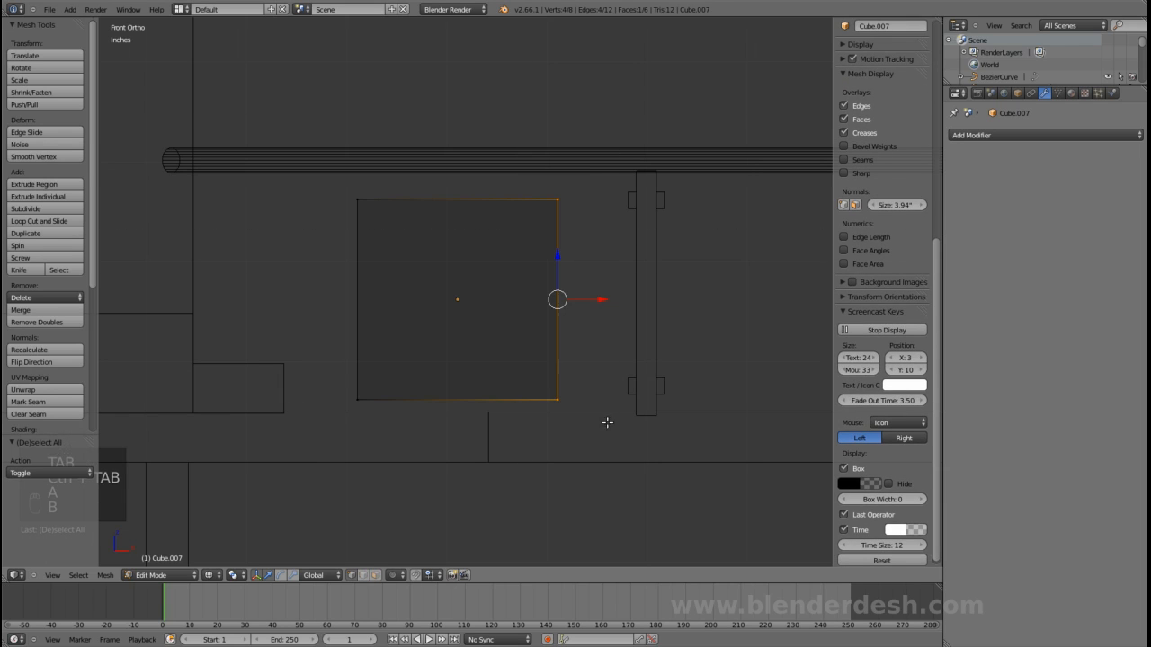
left_click_drag(585, 301, 666, 300)
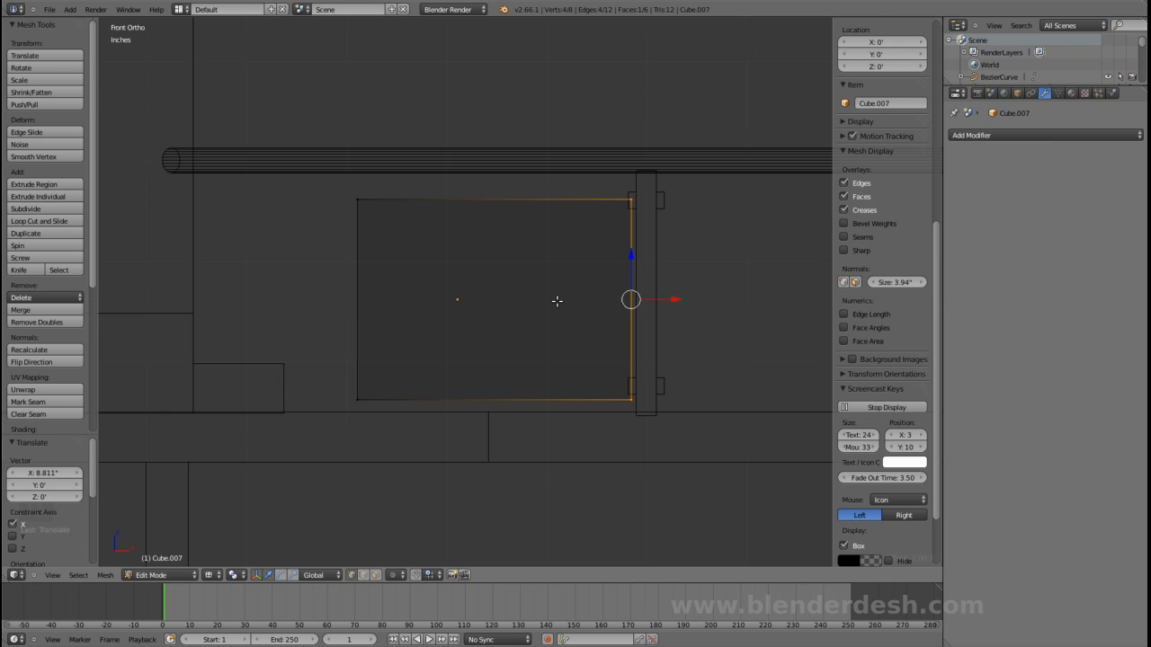
- Raise the panel's upper edge to just below the handrail and extend its other side to the house wall
key("a")
key("b")
left_click_drag(311, 128, 669, 250)
left_click_drag(496, 162, 508, 146)
key("a")
key("b")
left_click_drag(295, 94, 441, 446)
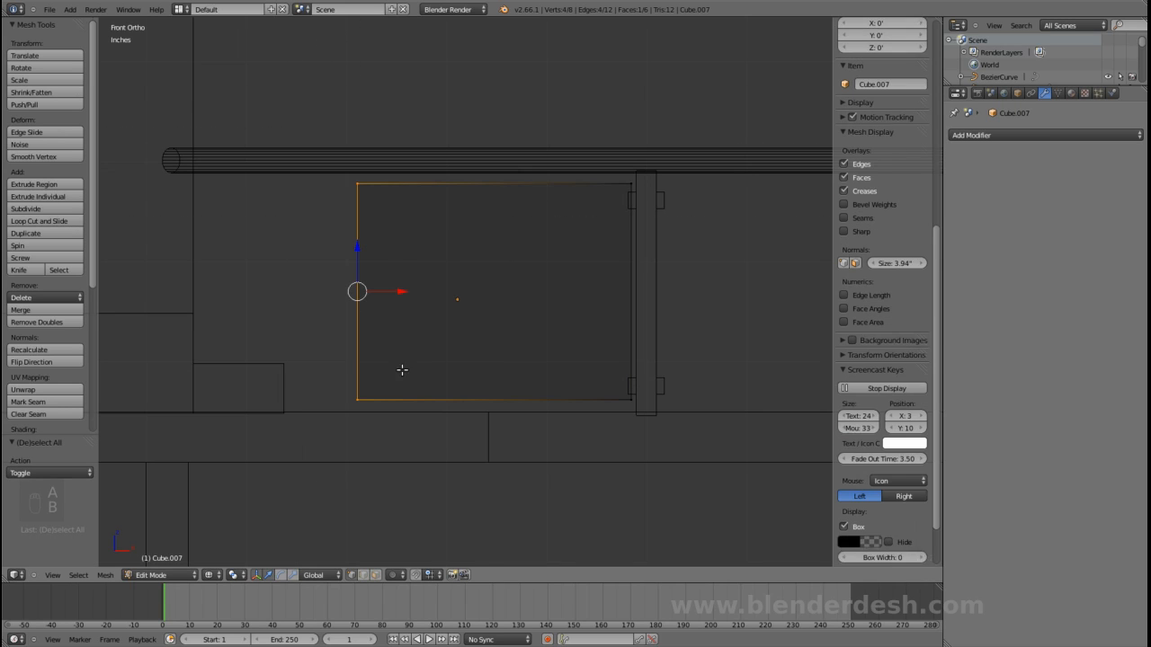
left_click_drag(396, 292, 231, 296)
key("Tab")
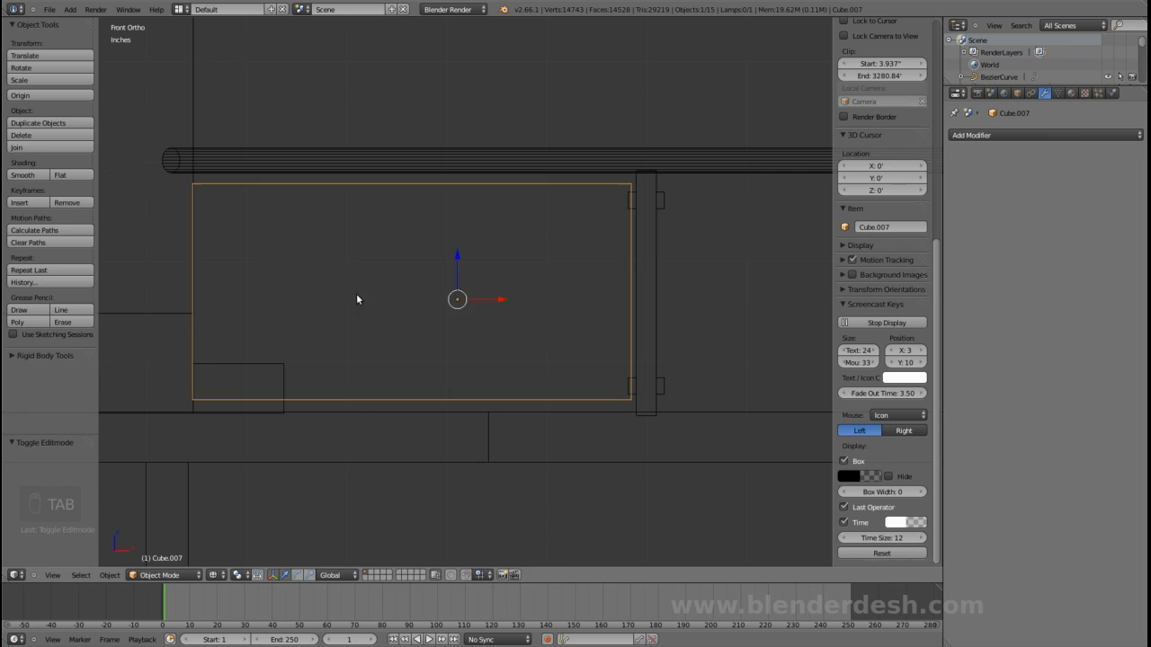
- Thin the panel further by scaling it along Y by about 0.53
key("z")
scroll(500, 284, "down", 1)
middle_click_drag(500, 284, 517, 346)
key("s")
key("y")
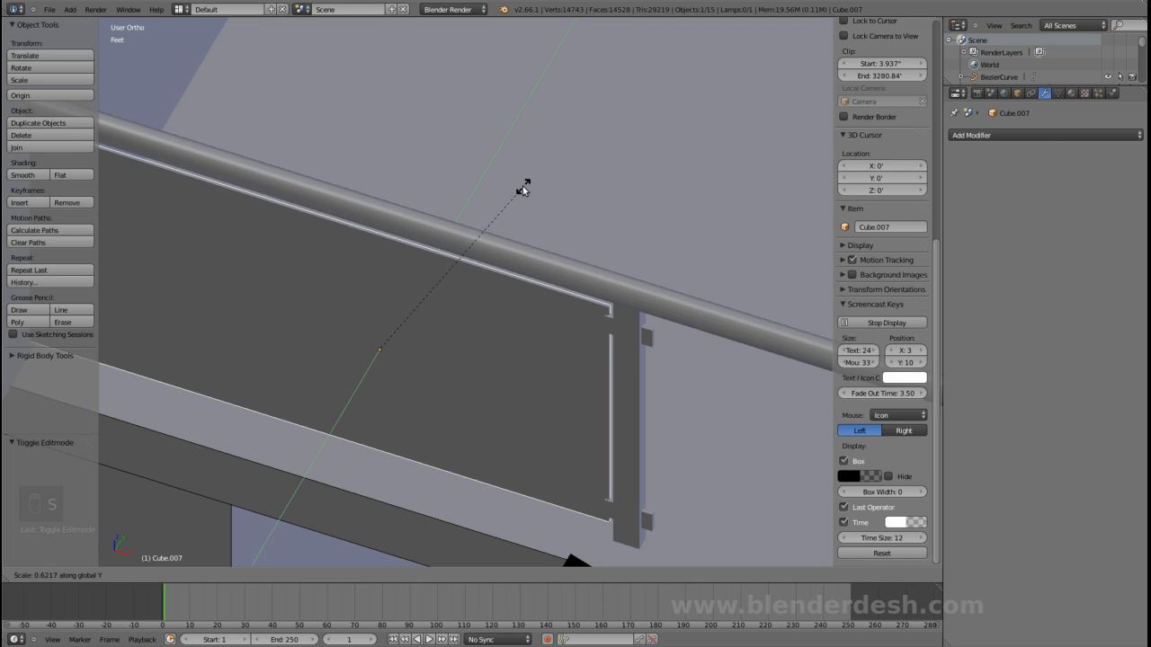
left_click(502, 214)
- Duplicate the panel about 4.7' along X into the bay between the first and second posts
scroll(552, 202, "down", 2)
middle_click_drag(635, 345, 473, 351)
scroll(653, 302, "down", 2)
key("KP_1")
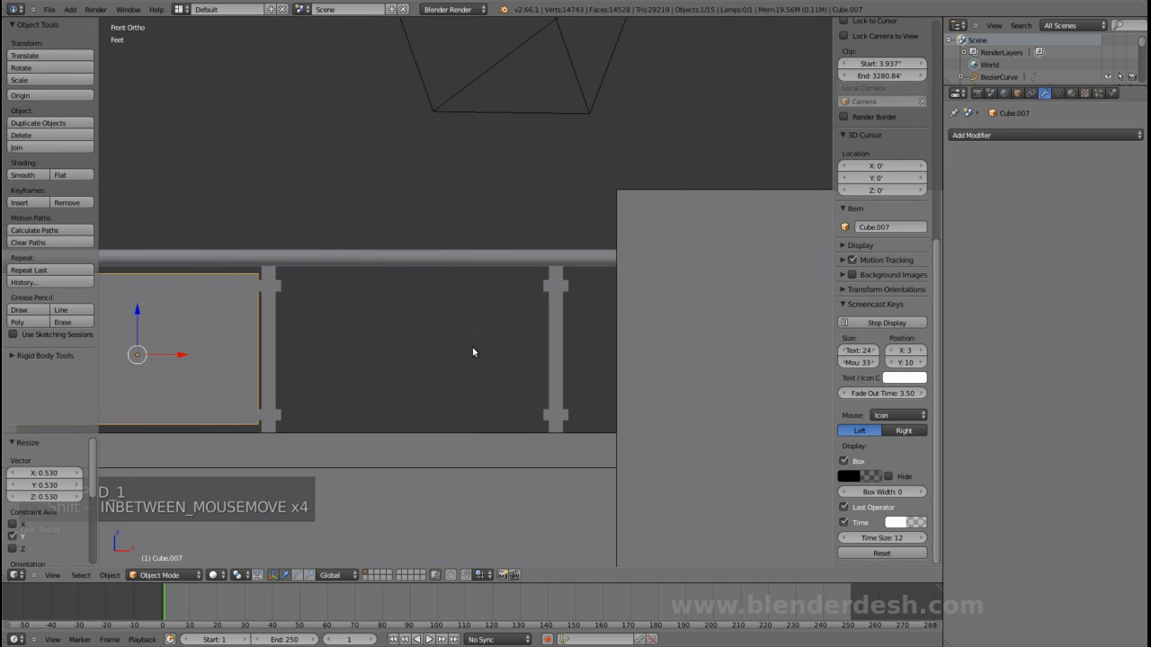
key("shift+d")
key("x")
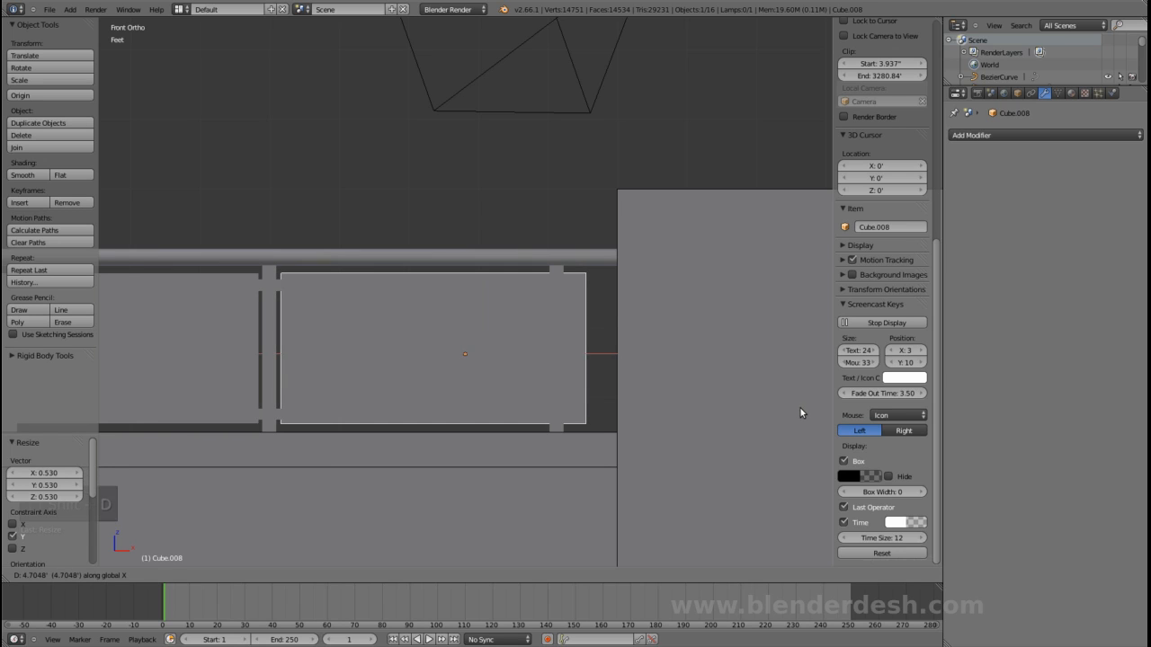
left_click(799, 411)
- Shorten the duplicated panel by pulling its far side back along X to the second post's brackets
key("Tab")
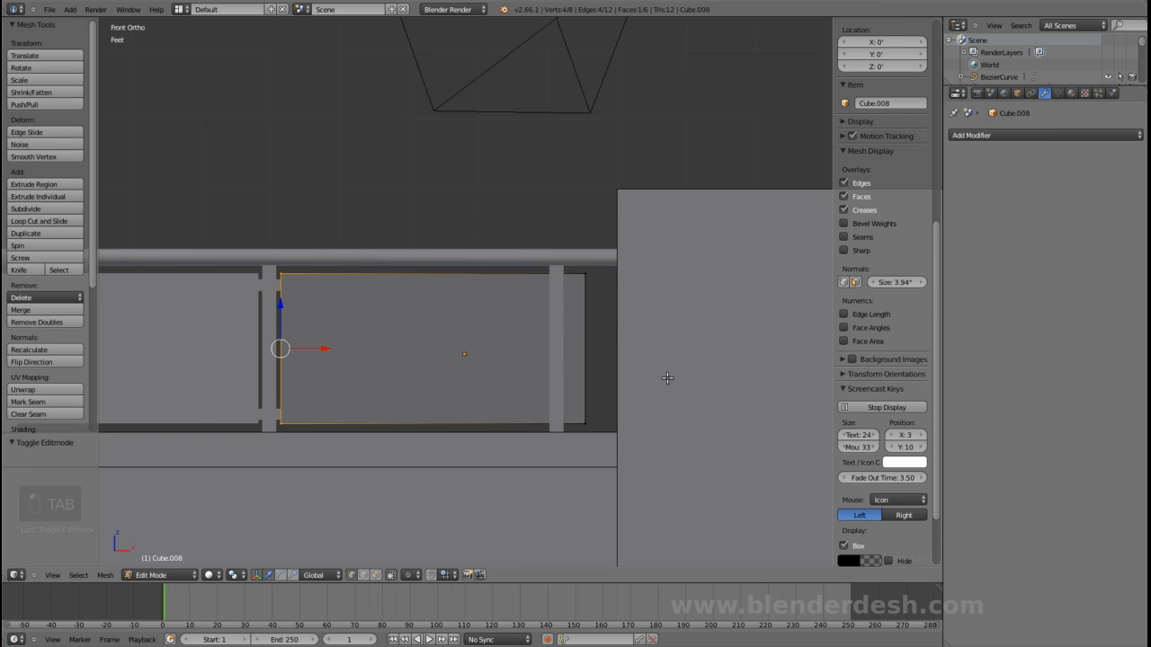
scroll(562, 346, "up", 1)
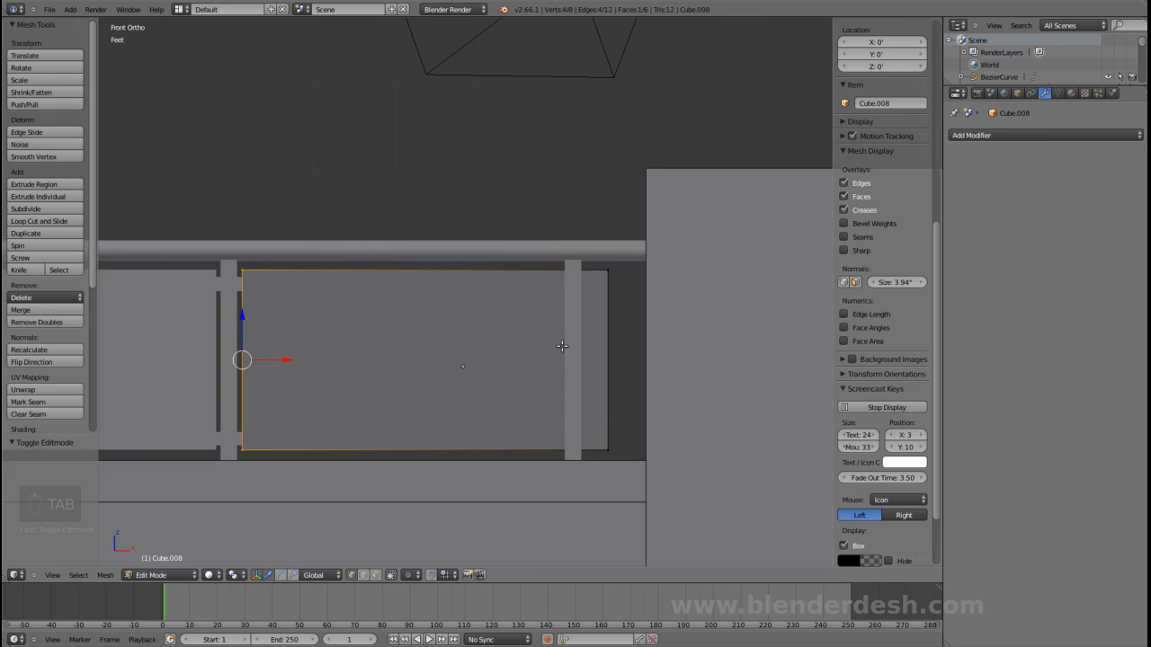
key("z")
key("a")
key("b")
left_click_drag(570, 194, 680, 469)
left_click_drag(640, 360, 597, 359)
key("Tab")
- Duplicate the shortened panel about 4.118' along X into the next bay between posts
mouse_move(598, 359)
middle_mouse_down()
mouse_move(601, 370)
mouse_move(618, 353)
mouse_move(620, 375)
mouse_move(454, 395)
middle_mouse_up()
key("z")
key("shift+d")
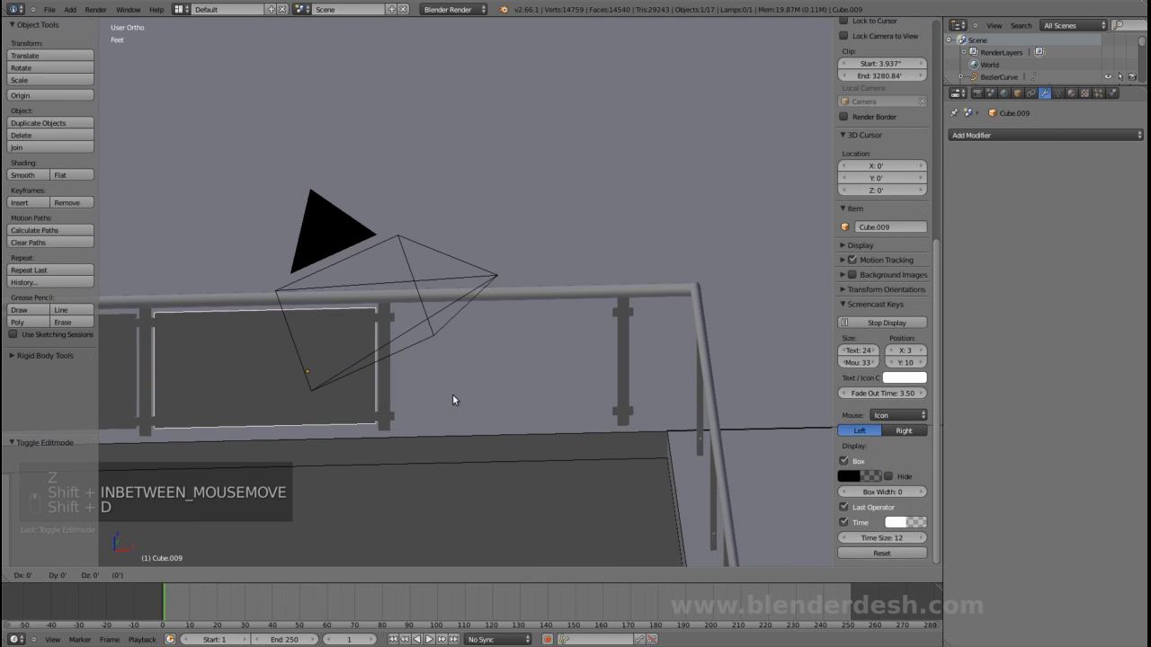
left_click(692, 419)
- Duplicate the panel again about 4.149' along X past the last post, and save the file
scroll(643, 381, "up", 1)
middle_click_drag(643, 381, 695, 390)
middle_click_drag(665, 327, 550, 363)
scroll(549, 363, "up", 3)
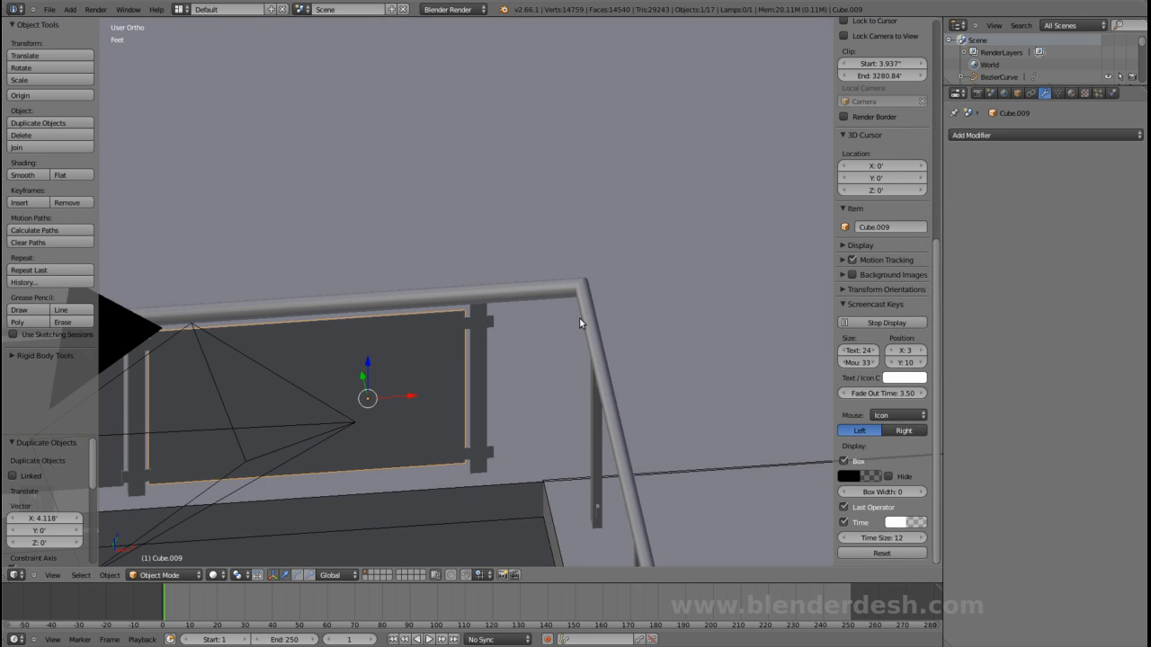
middle_click_drag(579, 317, 504, 350)
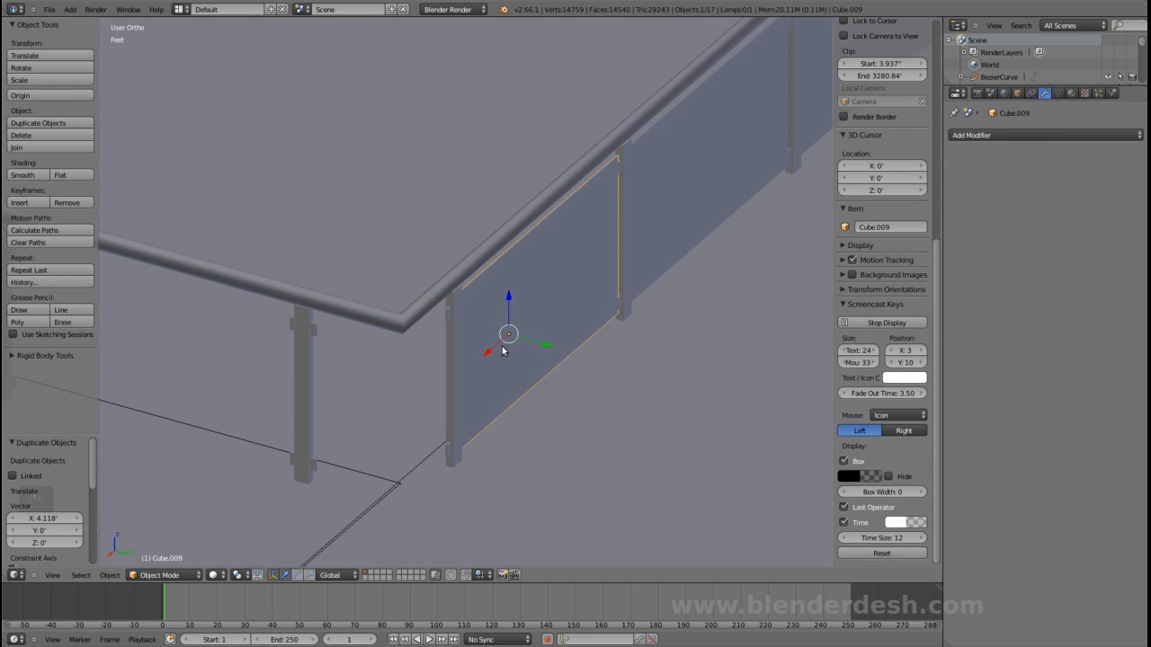
key("shift+d")
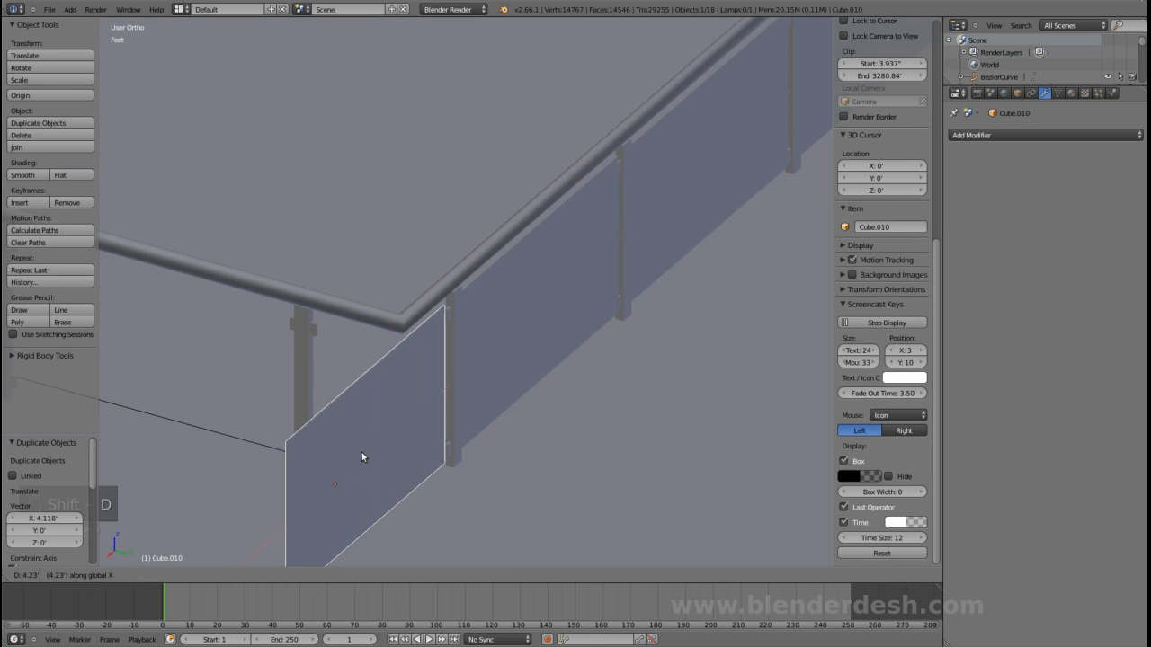
left_click(366, 449)
middle_click_drag(384, 429, 515, 334)
key("ctrl+s")
left_click(454, 347)
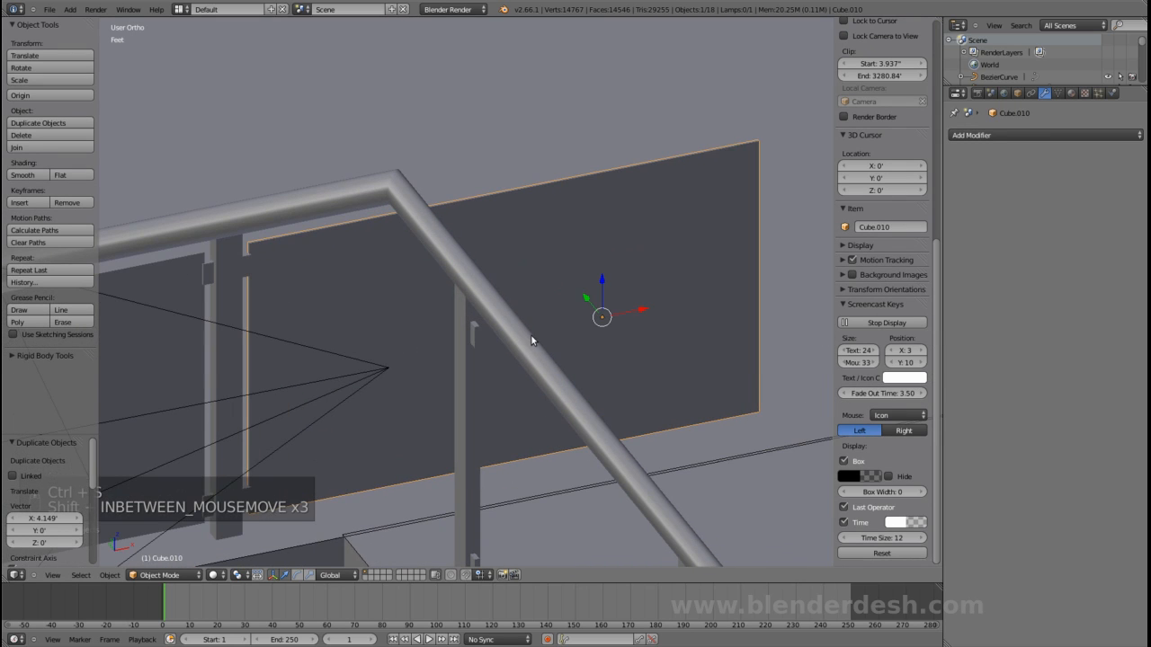
- Shorten the last panel by moving its outer side about -2.741' along X to the railing corner
key("KP_1")
key("z")
scroll(486, 324, "down", 4)
middle_click_drag(487, 320, 539, 312, "shift")
scroll(538, 312, "up", 2)
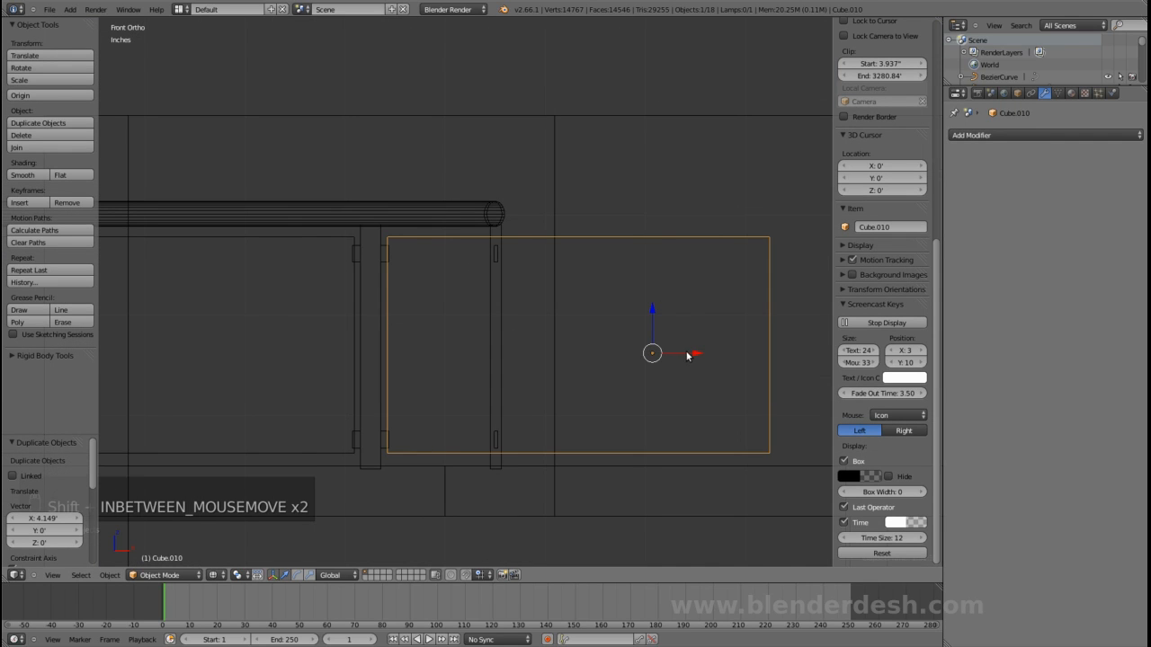
left_click_drag(687, 355, 692, 356)
middle_click_drag(690, 355, 455, 355)
key("Tab")
key("z")
left_click_drag(170, 421, 436, 408)
middle_click_drag(435, 409, 634, 404)
scroll(509, 381, "up", 3)
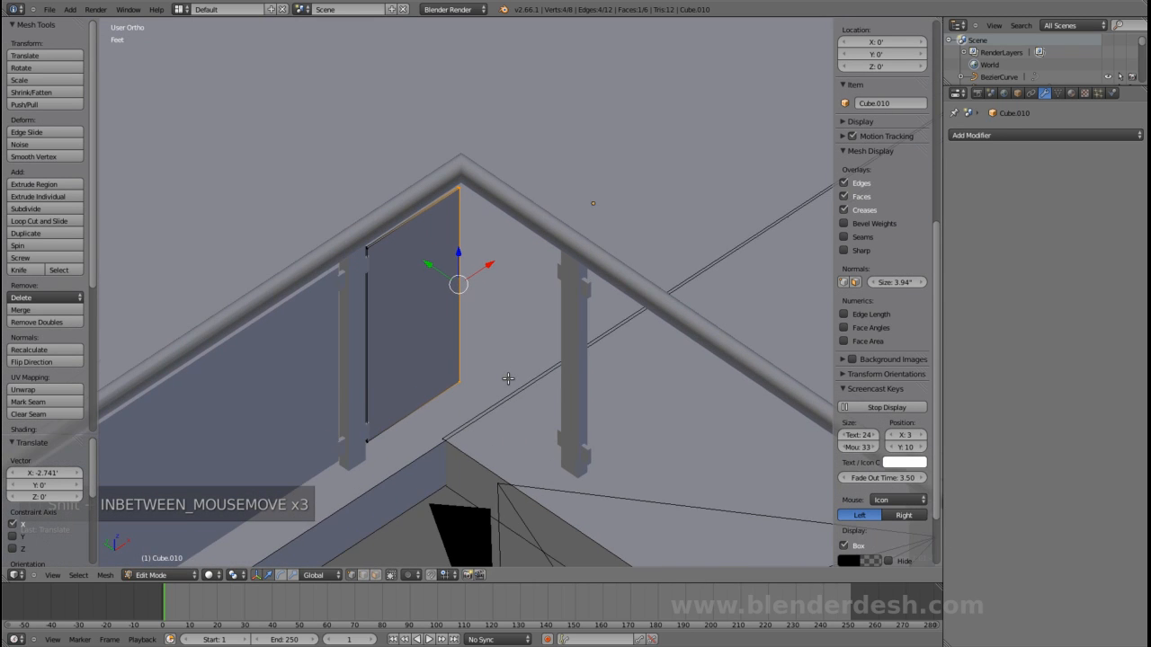
- Fine-tune the panel's end along X so that it lines up beneath the centre of the side railing
middle_click_drag(543, 326, 473, 334)
scroll(473, 335, "up", 1)
left_click_drag(478, 254, 465, 259)
key("KP_7")
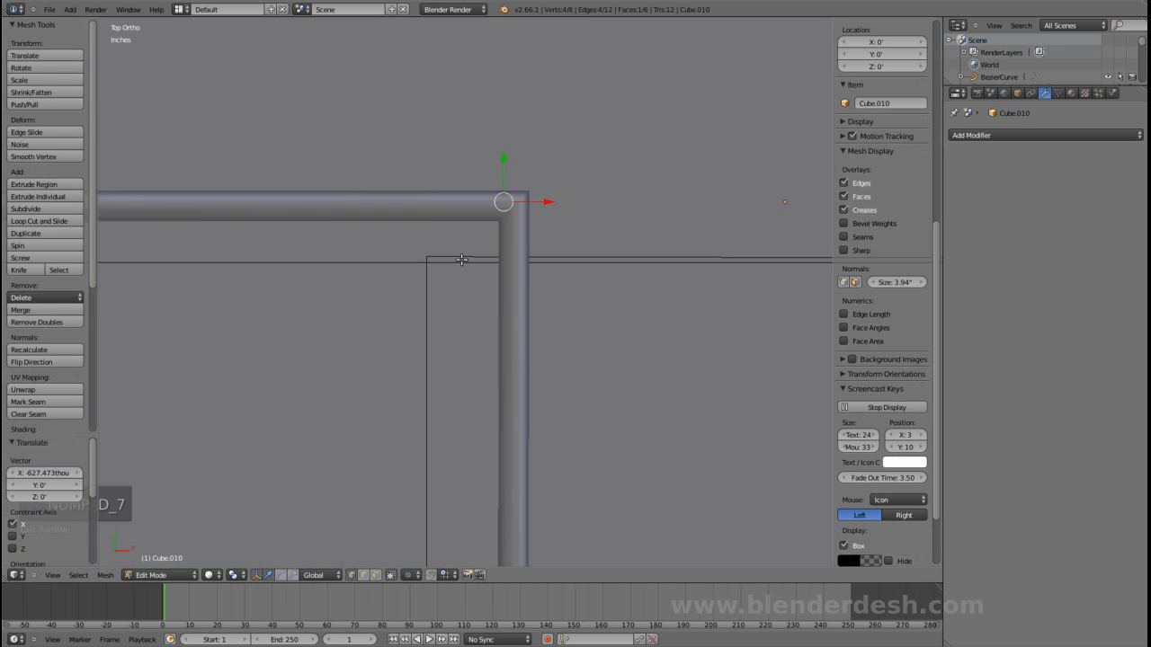
key("z")
left_click_drag(538, 200, 544, 201)
- Extrude a short corner segment from the panel's end and adjust it about -197.6 thou along X
key("e")
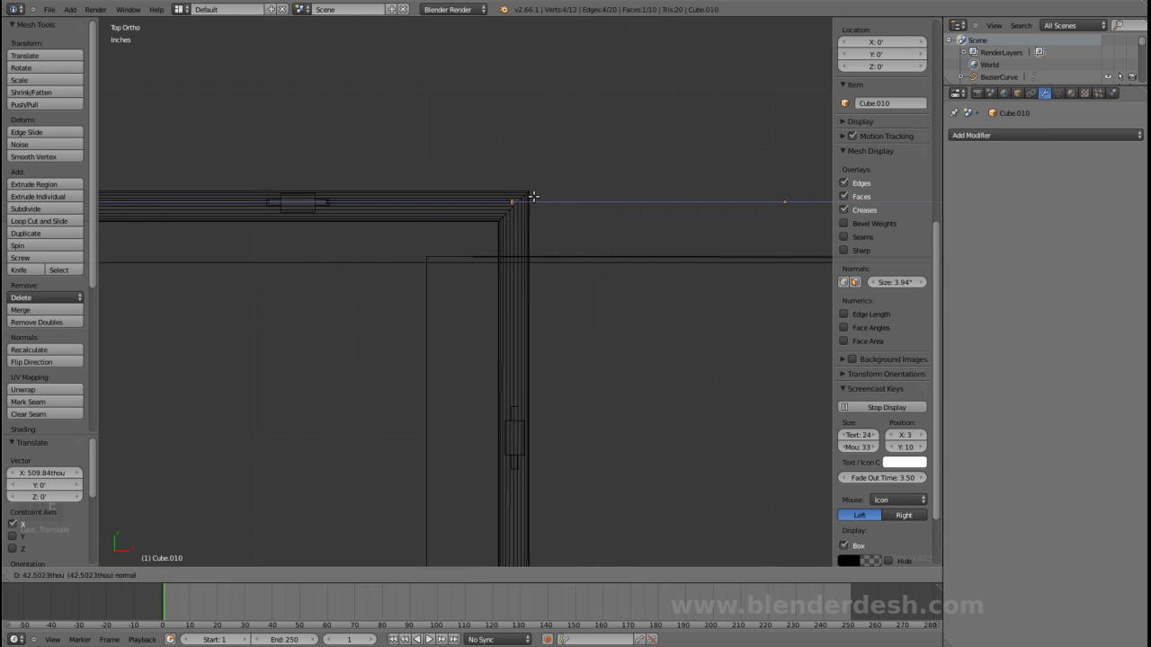
left_click(539, 195)
scroll(540, 193, "up", 4)
middle_click_drag(539, 192, 479, 193, "shift")
left_click_drag(463, 174, 450, 173)
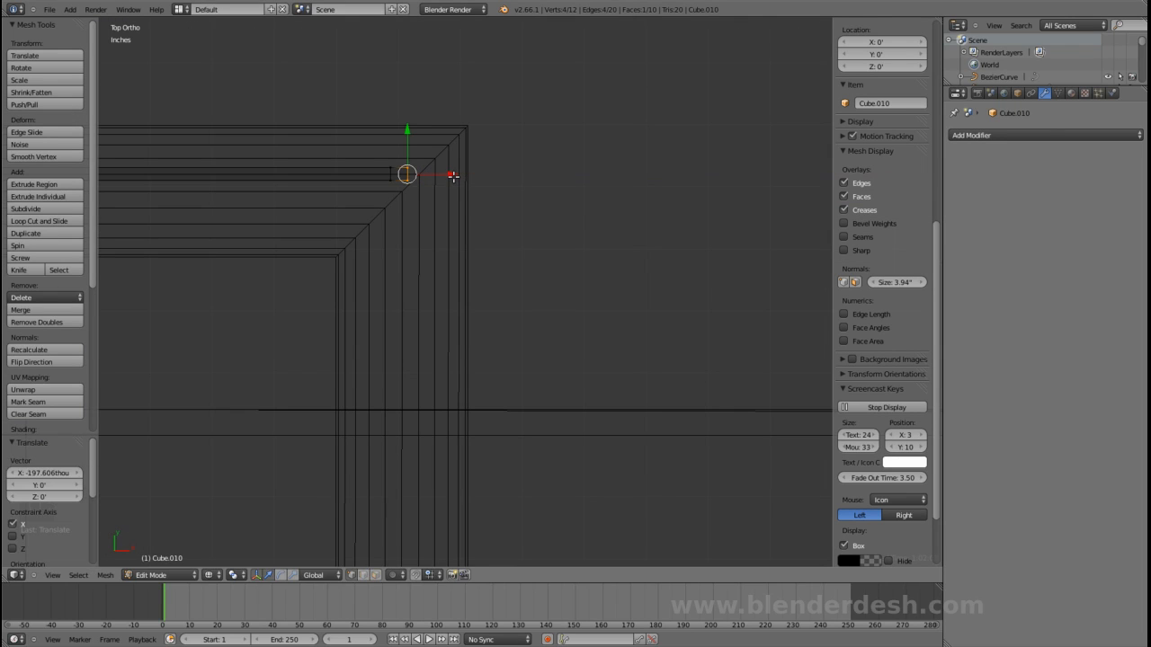
- Select the corner segment's inner side face and extrude it about -1.165' along Y toward the side railing's first post
key("a")
key("b")
left_click_drag(336, 113, 474, 209)
left_click_drag(440, 175, 439, 221)
key("a")
key("b")
scroll(438, 213, "down", 3)
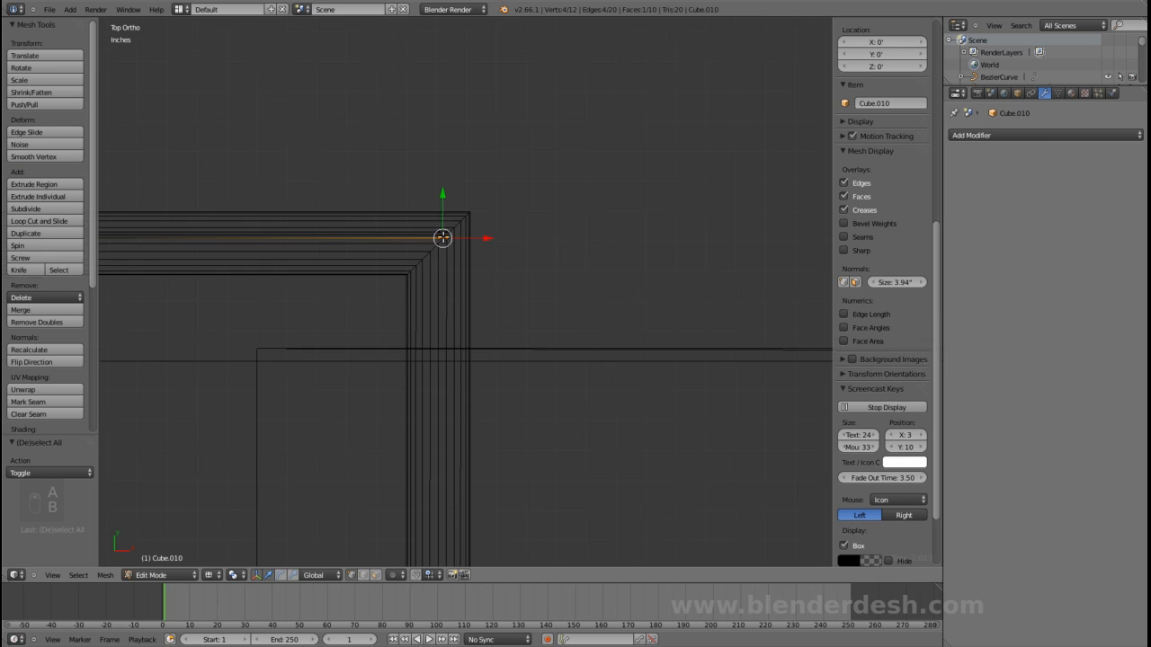
middle_click_drag(472, 301, 469, 154, "shift")
scroll(462, 187, "down", 2)
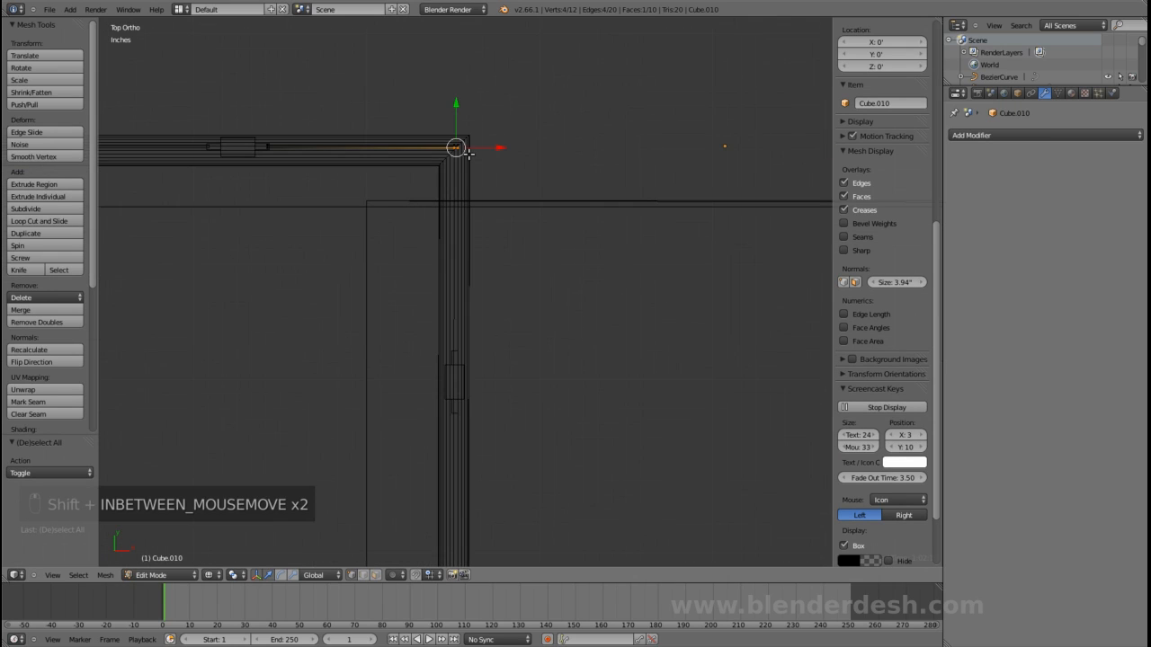
key("e")
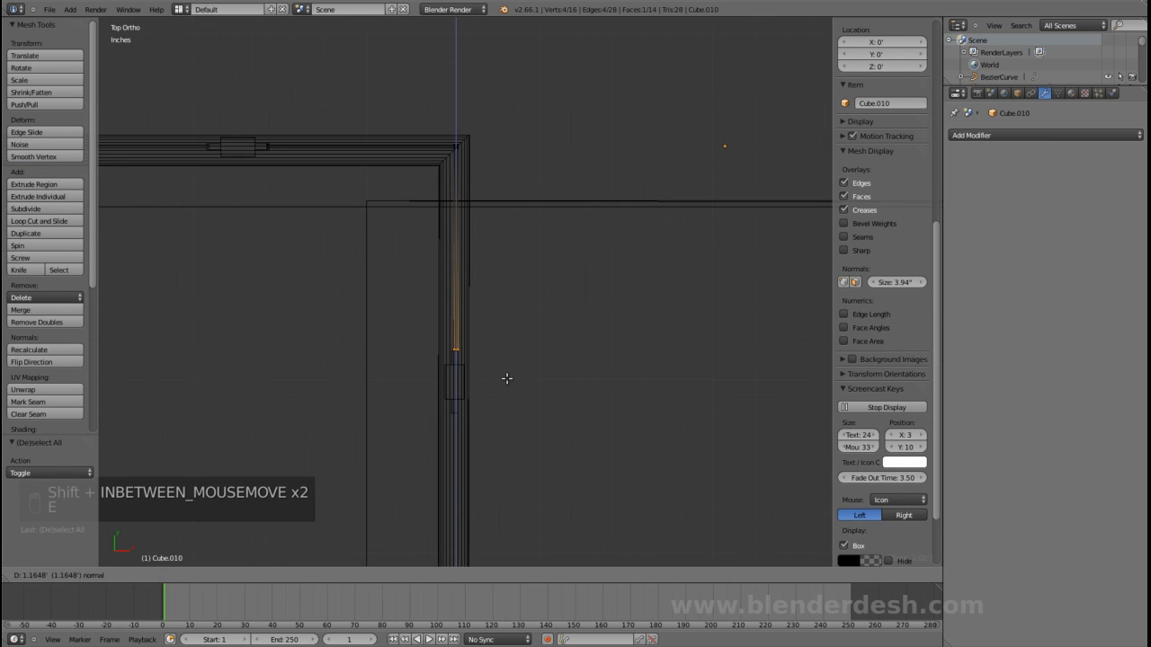
left_click(507, 379)
scroll(500, 377, "up", 3)
middle_click_drag(497, 382, 514, 316, "shift")
scroll(514, 317, "up", 3)
scroll(508, 326, "up", 3)
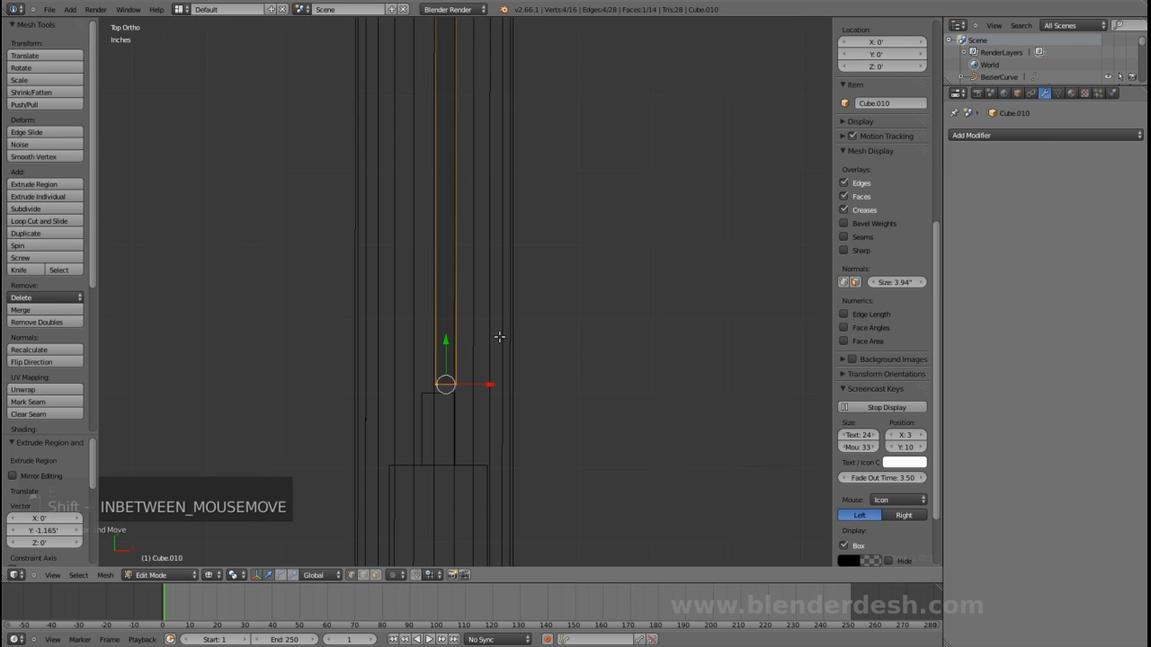
- Extend the end of the panel's corner segment about -172.9 thou along Y toward the side railing's first post
left_click_drag(442, 344, 448, 356)
scroll(473, 344, "down", 5)
middle_click_drag(513, 155, 521, 338, "shift")
scroll(519, 333, "down", 2)
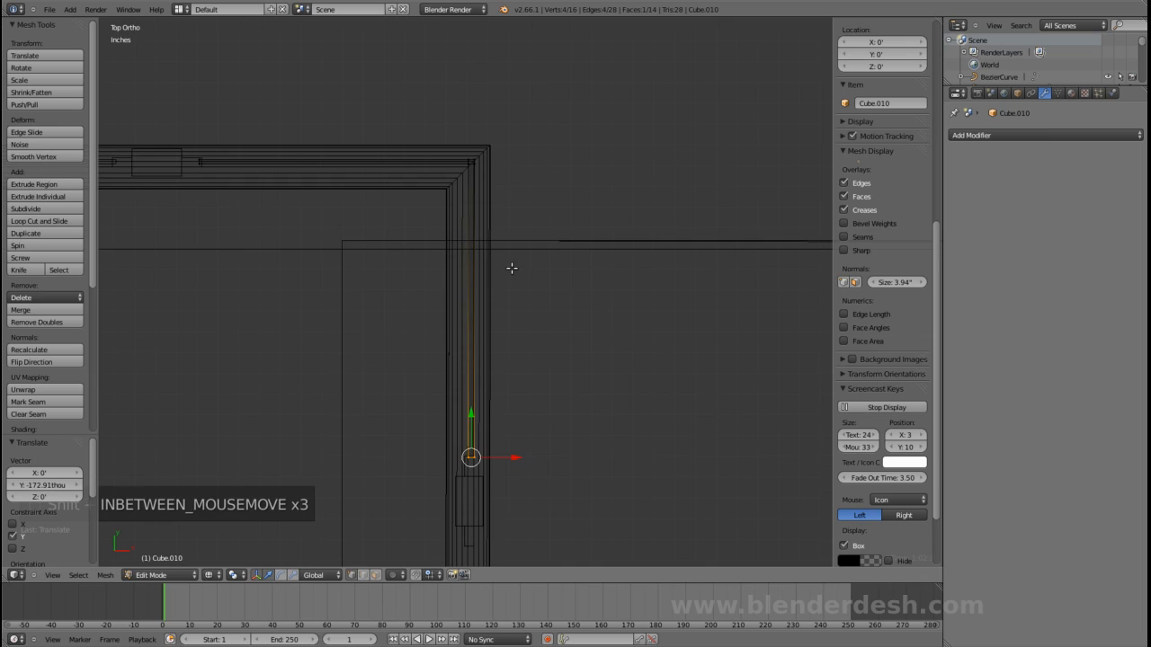
- Select the whole corner segment of the panel and shift it about -102 thou along X to centre it under the side railing
key("b")
left_click_drag(447, 126, 539, 225)
scroll(520, 407, "up", 1)
middle_click_drag(515, 362, 519, 322, "shift")
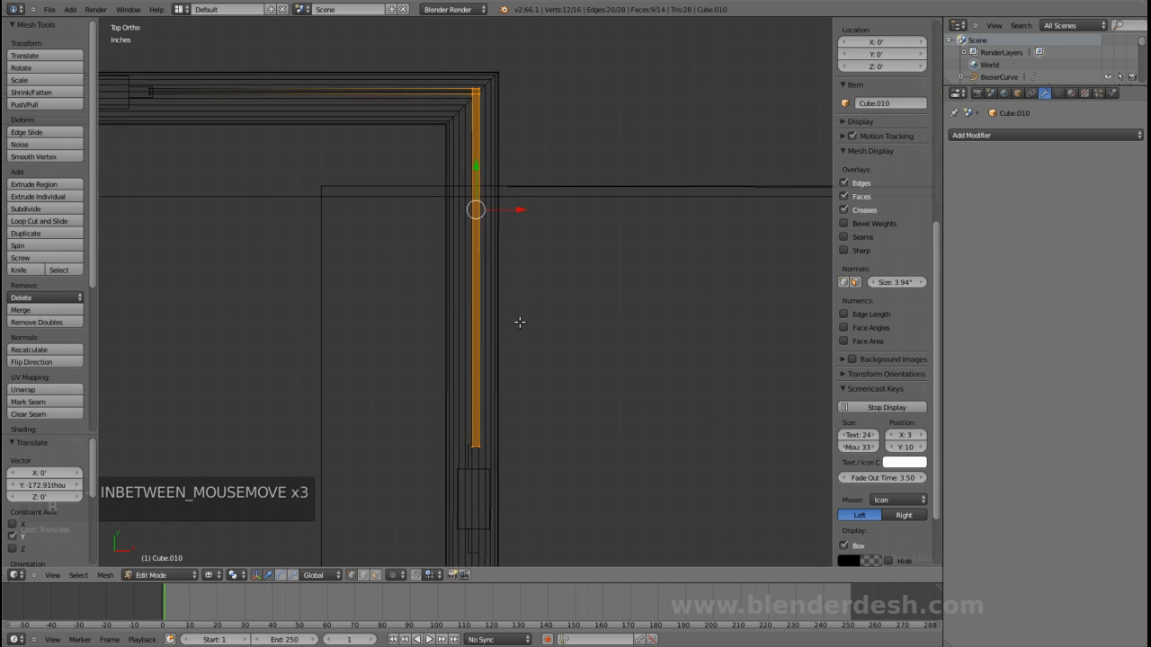
scroll(520, 322, "up", 1)
left_click_drag(522, 194, 519, 194)
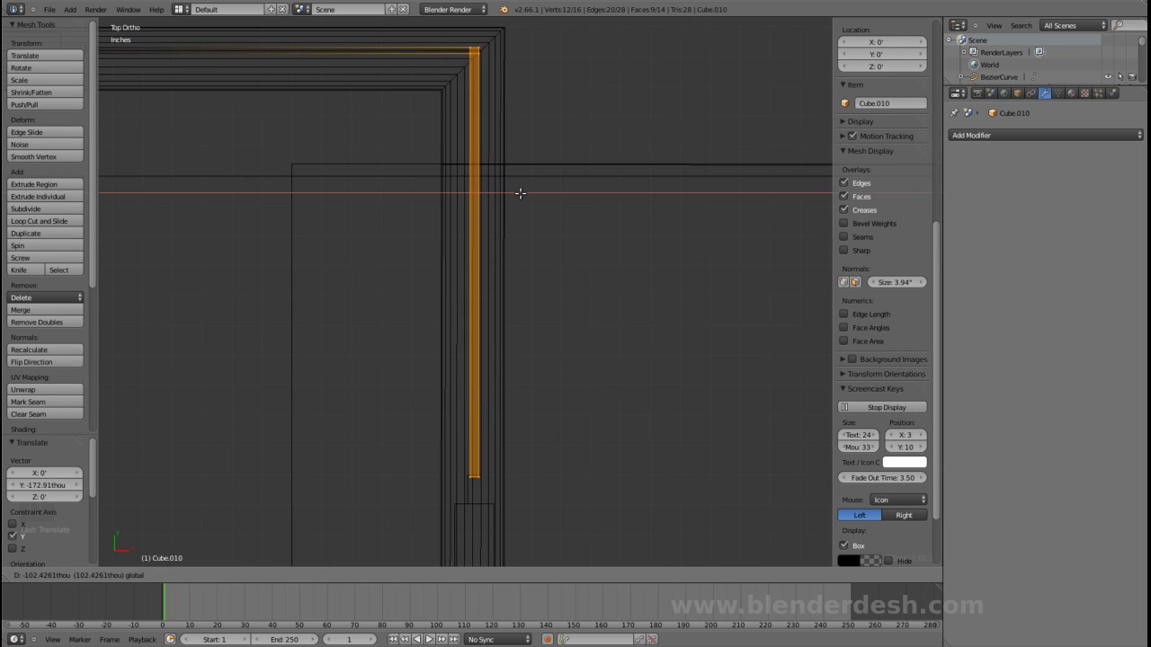
left_click(520, 193)
middle_click_drag(567, 321, 645, 284)
key("Tab")
scroll(635, 288, "down", 3)
scroll(646, 283, "down", 1)
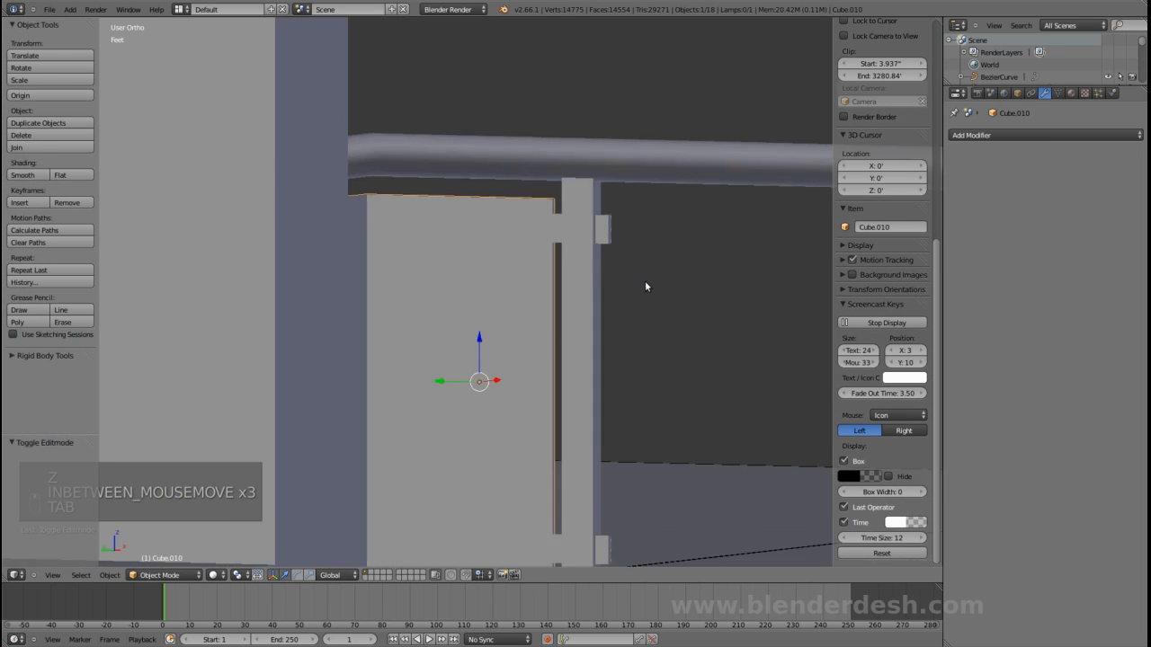
- Move the corner segment about -263.5 thou along Y to close the gap at the side railing's first post
key("Tab")
middle_click_drag(603, 342, 380, 385)
left_click_drag(380, 385, 393, 383)
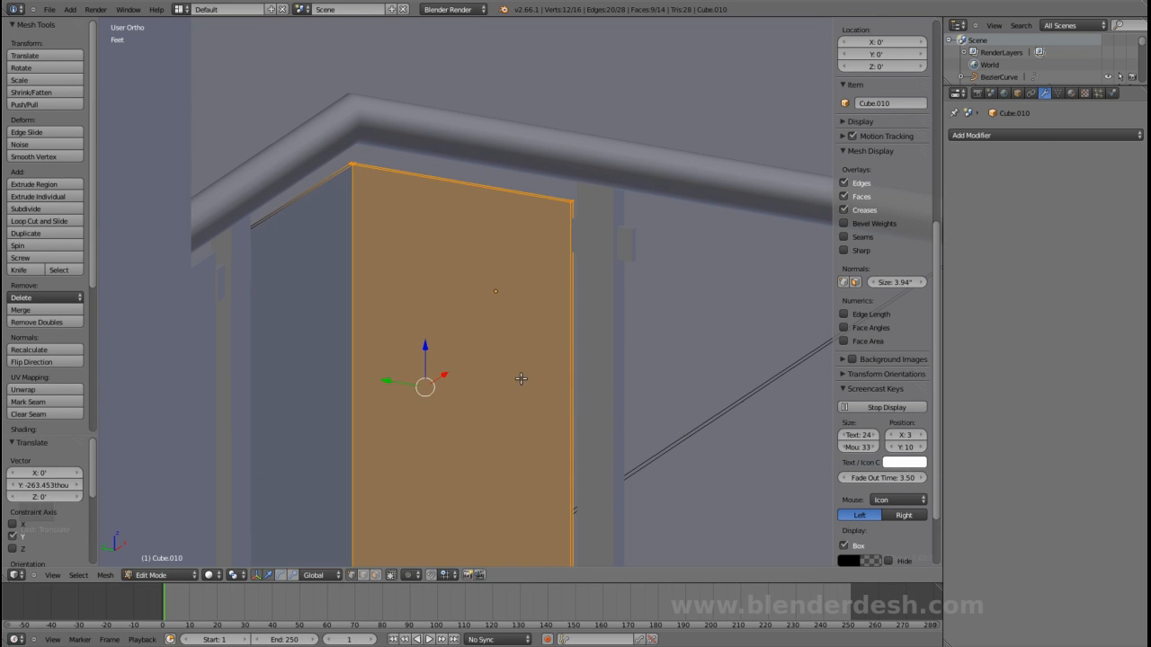
key("Tab")
scroll(521, 380, "down", 2)
- Save the blend file over its existing version
key("ctrl+s")
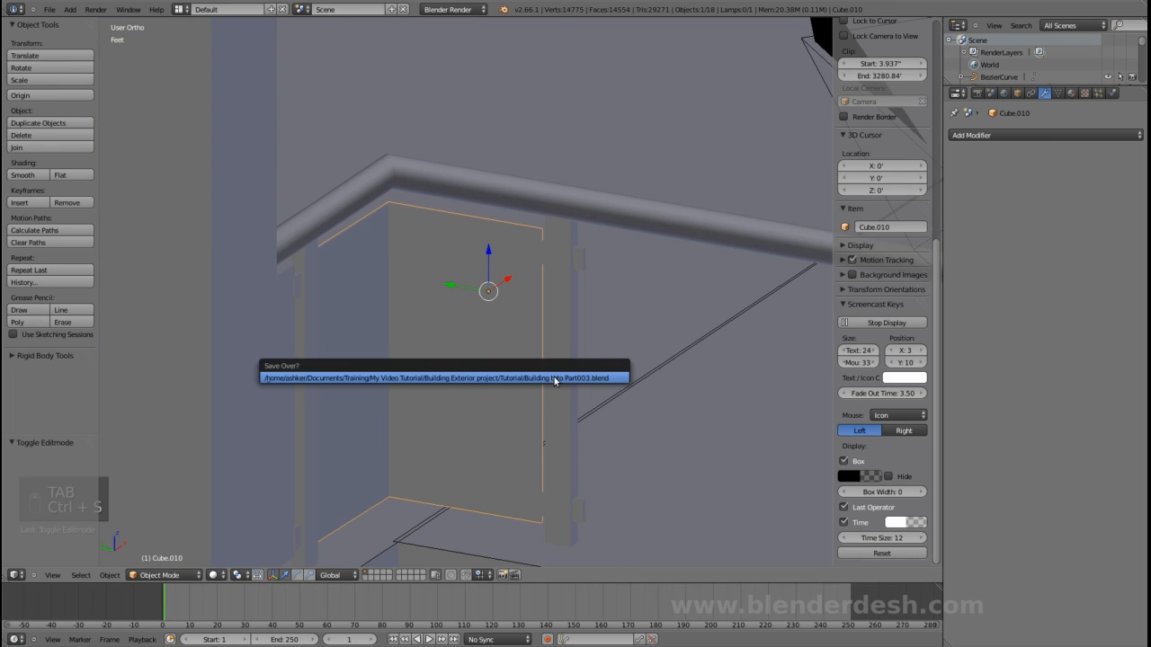
middle_click_drag(554, 382, 526, 373)
key("ctrl+s")
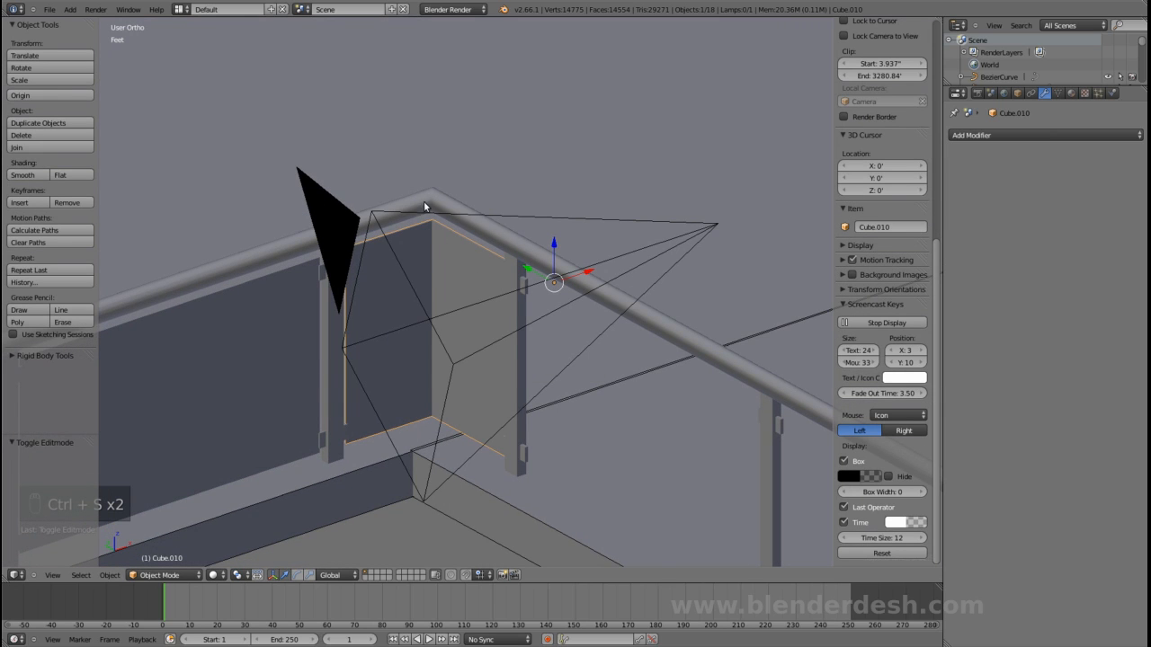
key("ctrl+s")
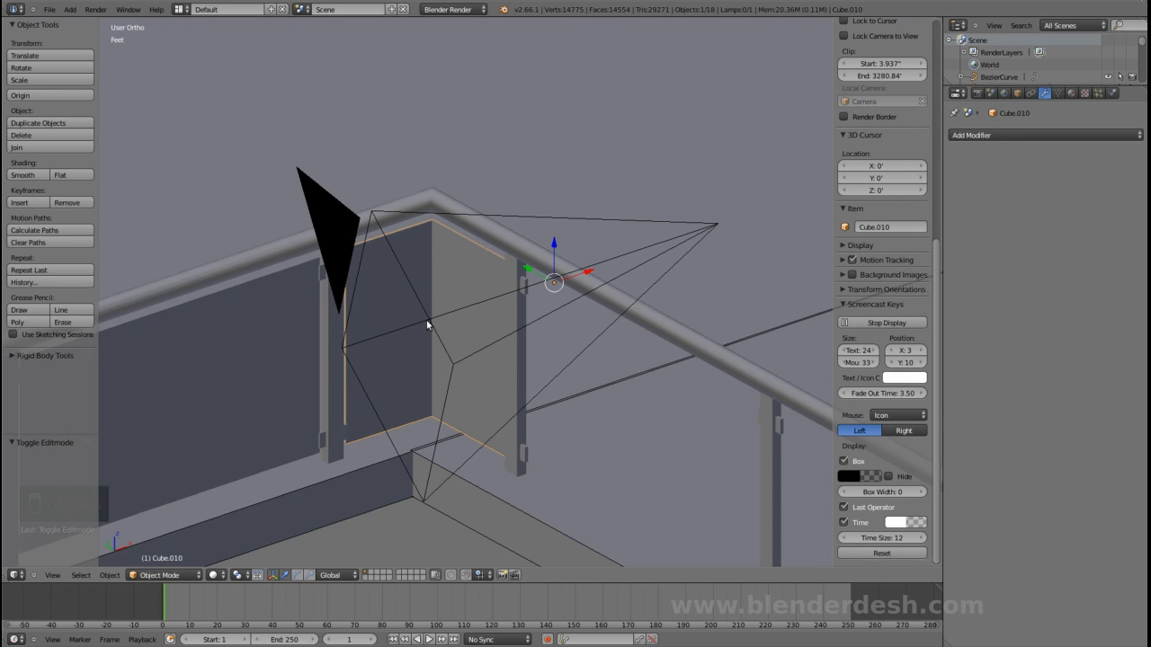
key("ctrl+s")
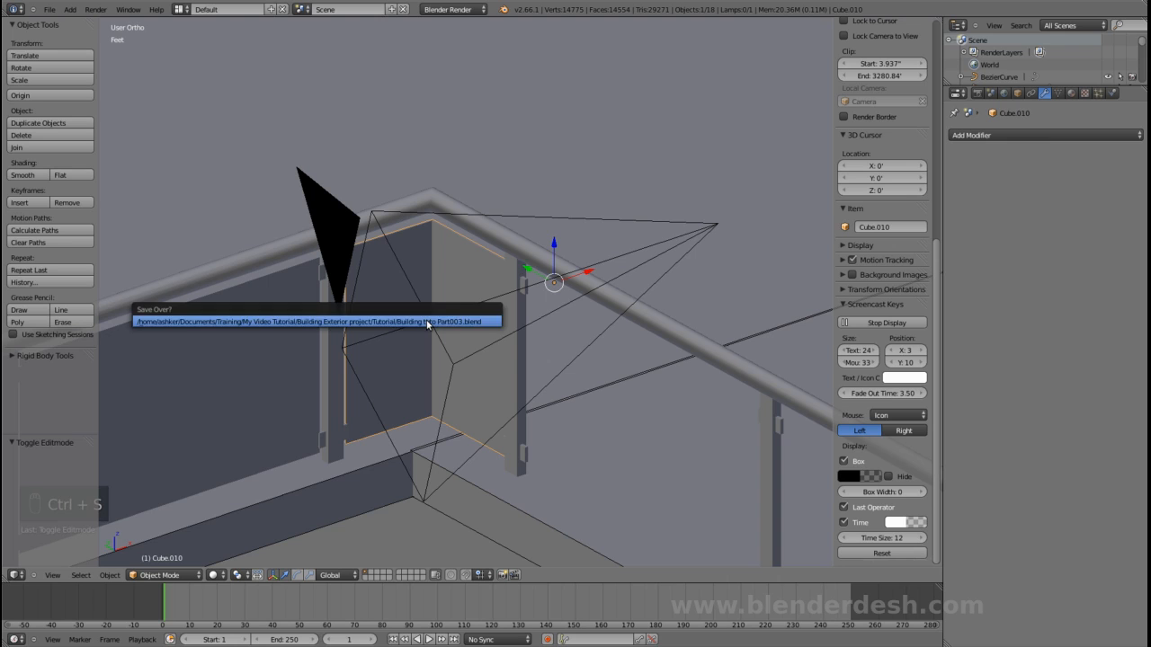
key("ctrl+s")
left_click(429, 325)
- Select the full-width panel next to the corner panel and save the file over its existing version again
scroll(429, 326, "down", 3)
scroll(502, 374, "down", 2)
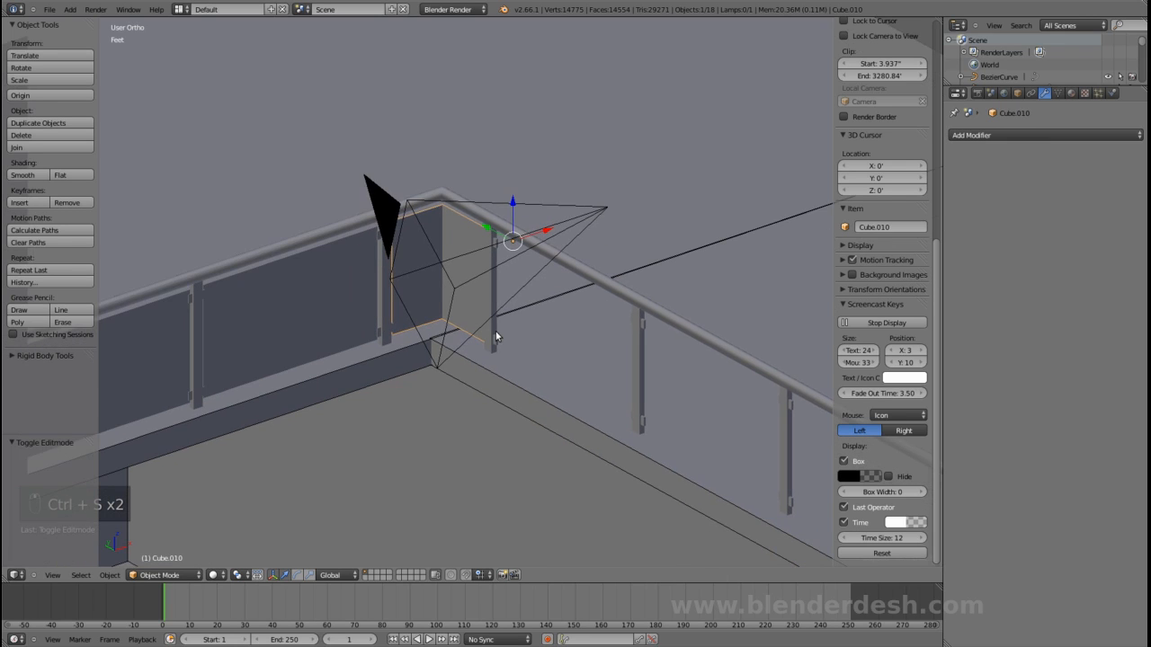
right_click(292, 317)
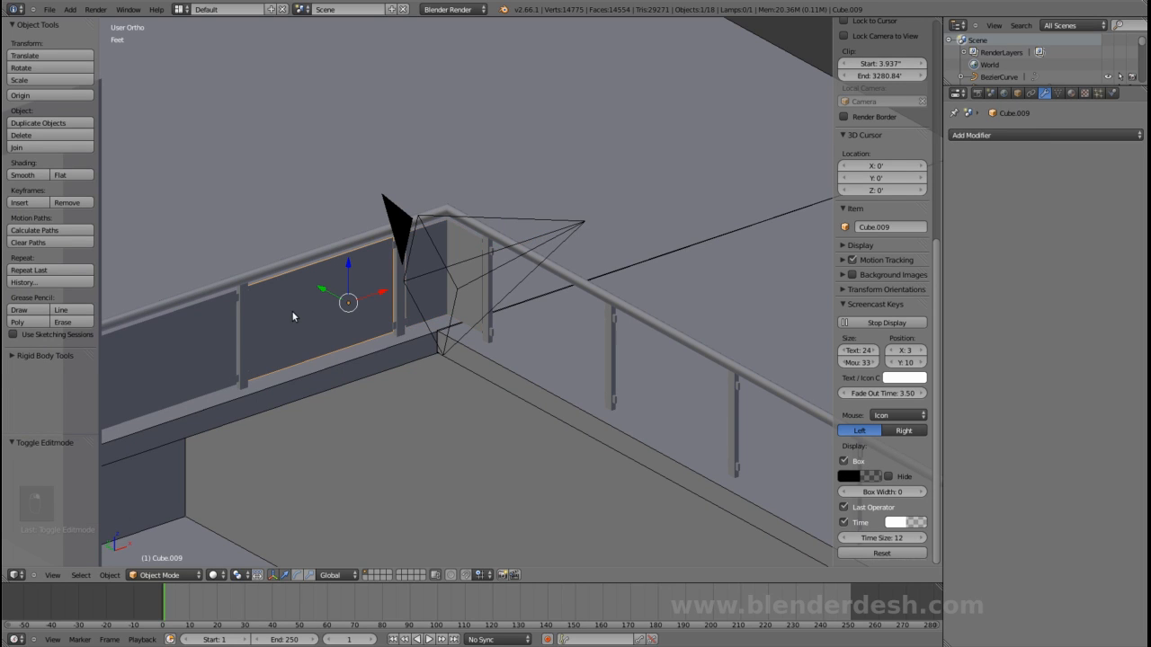
middle_click_drag(722, 419, 608, 384, "shift")
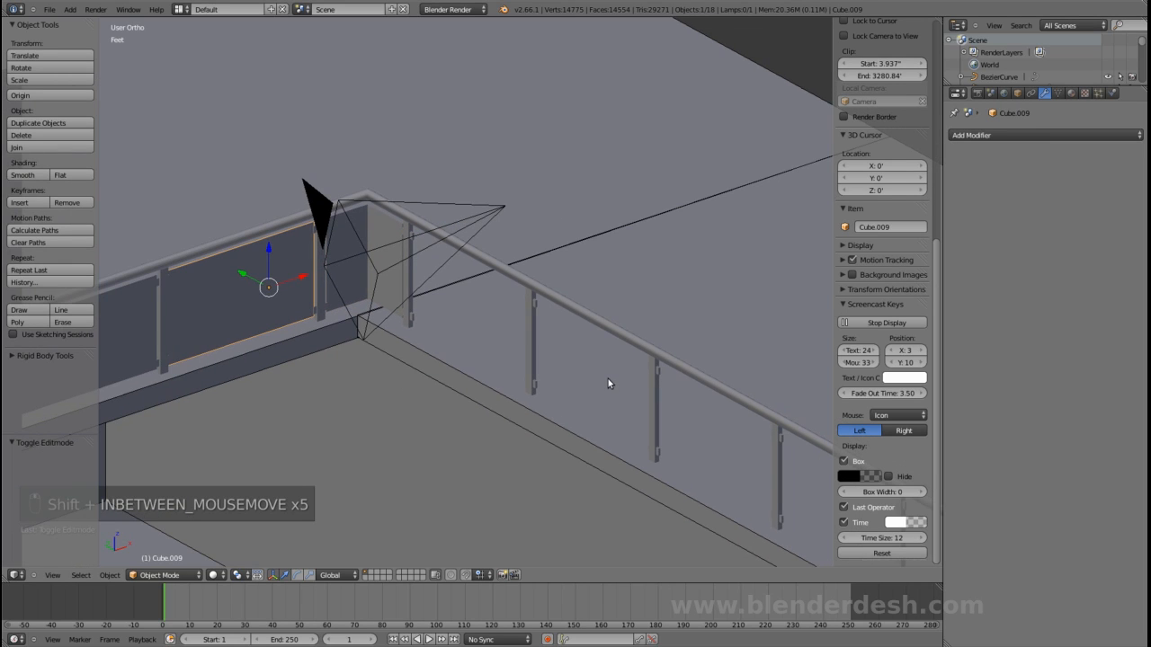
key("ctrl+s")
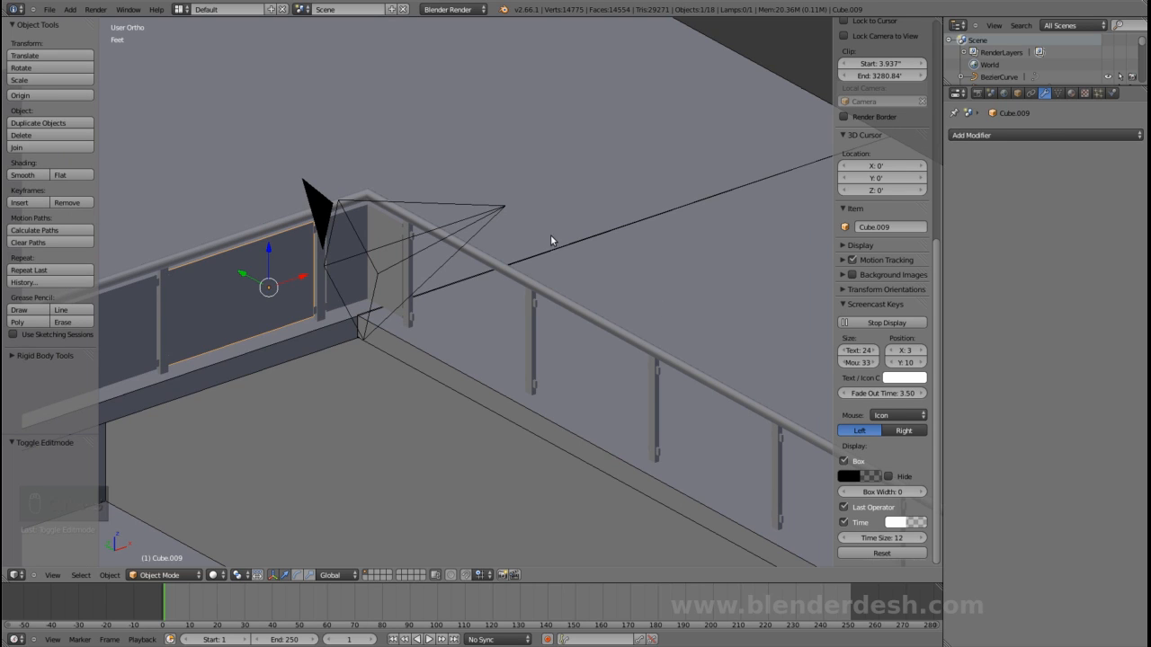
middle_click_drag(545, 239, 698, 280)
key("ctrl+s")
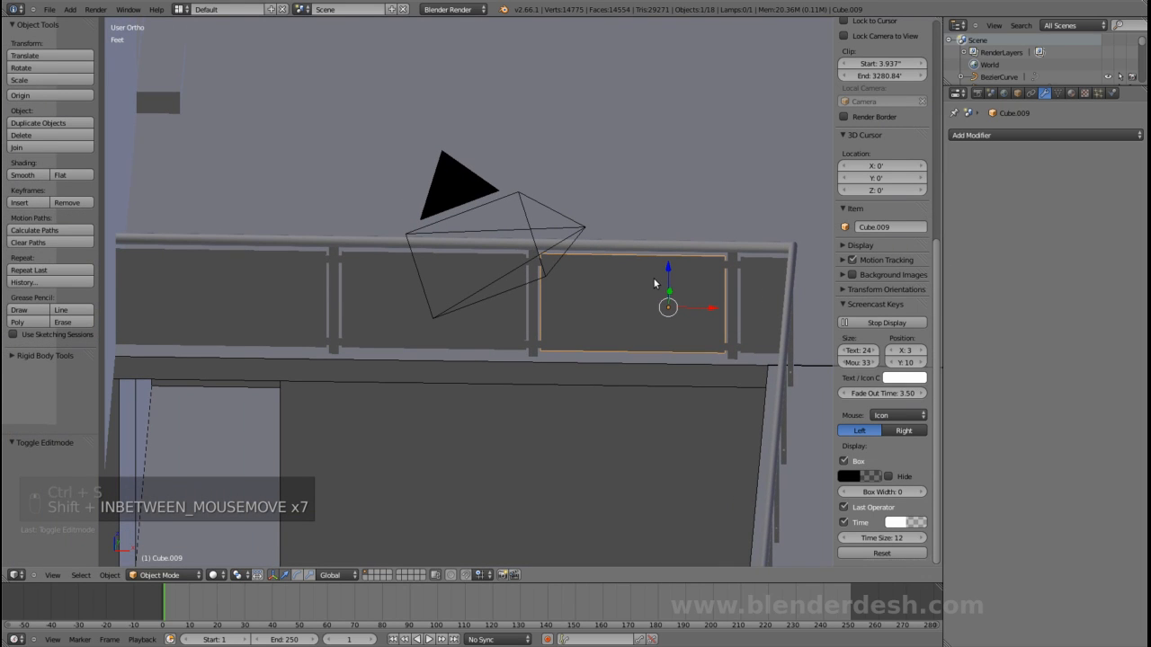
key("ctrl+s")
left_click(655, 283)
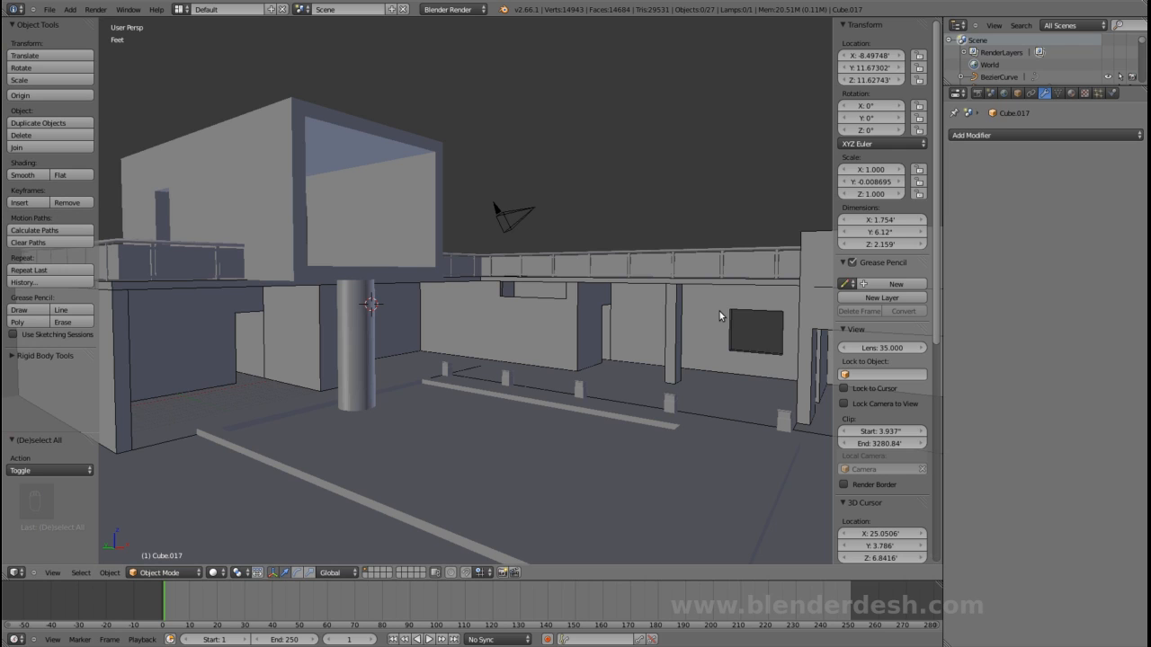
- Examine the railings around the house, then compare the model with the reference image Buil ext 002.png in the image viewer
middle_click_drag(720, 311, 396, 273, "shift")
scroll(590, 291, "down", 1)
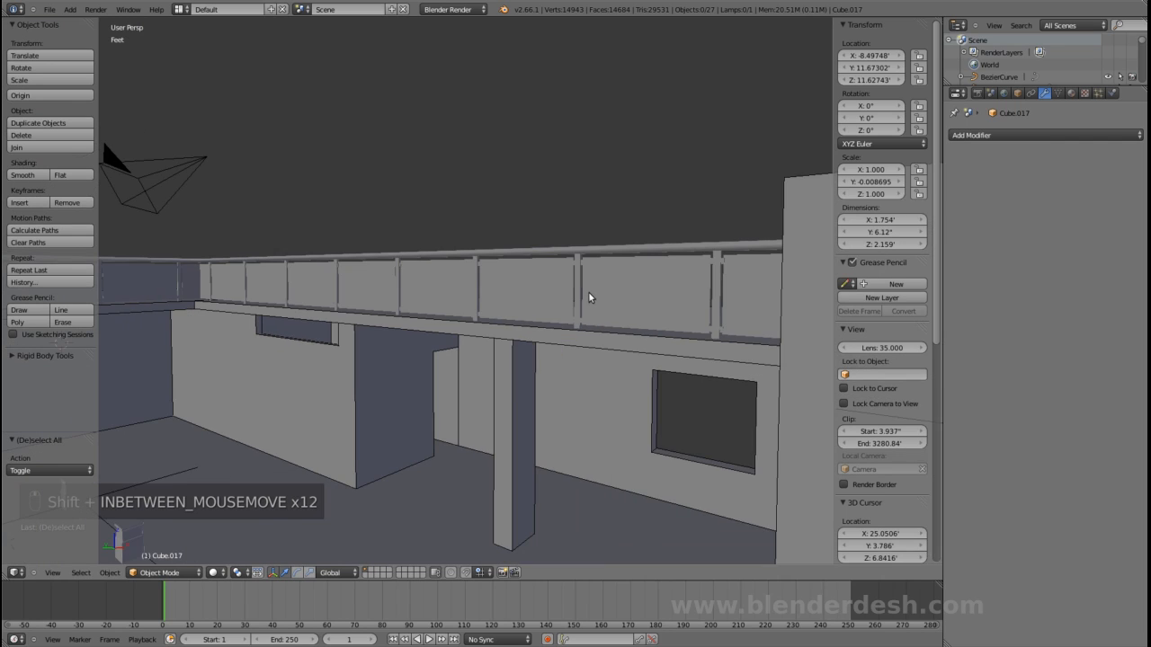
middle_click_drag(594, 292, 654, 295, "shift")
scroll(581, 288, "down", 2)
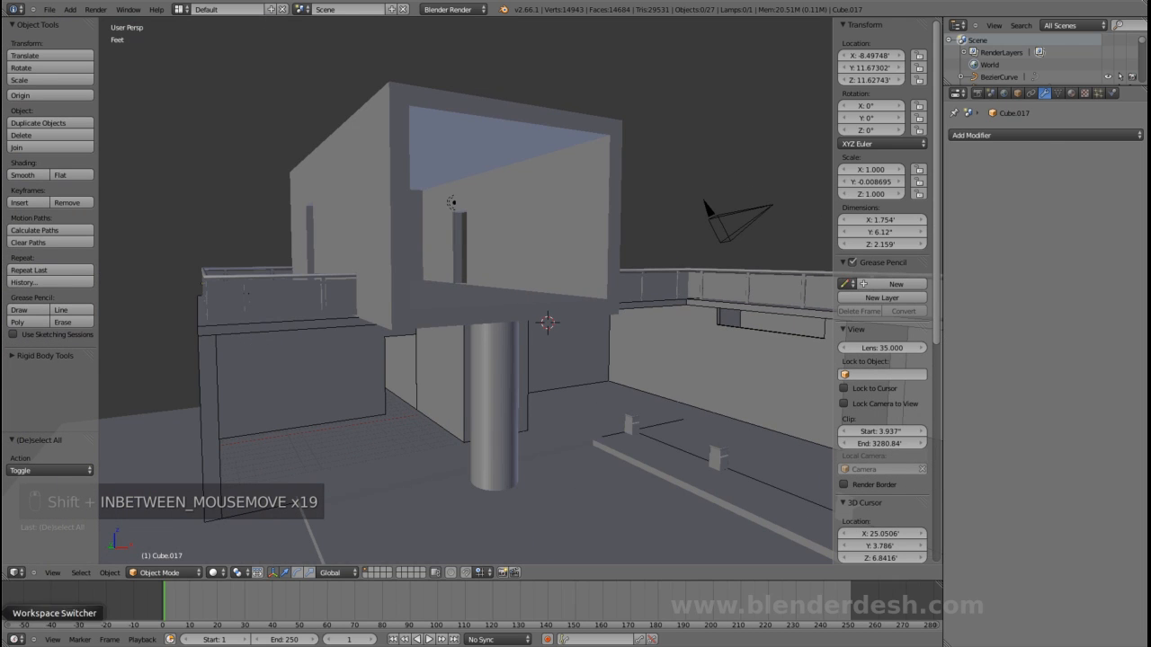
left_click(0, 580)
scroll(257, 239, "down", 1)
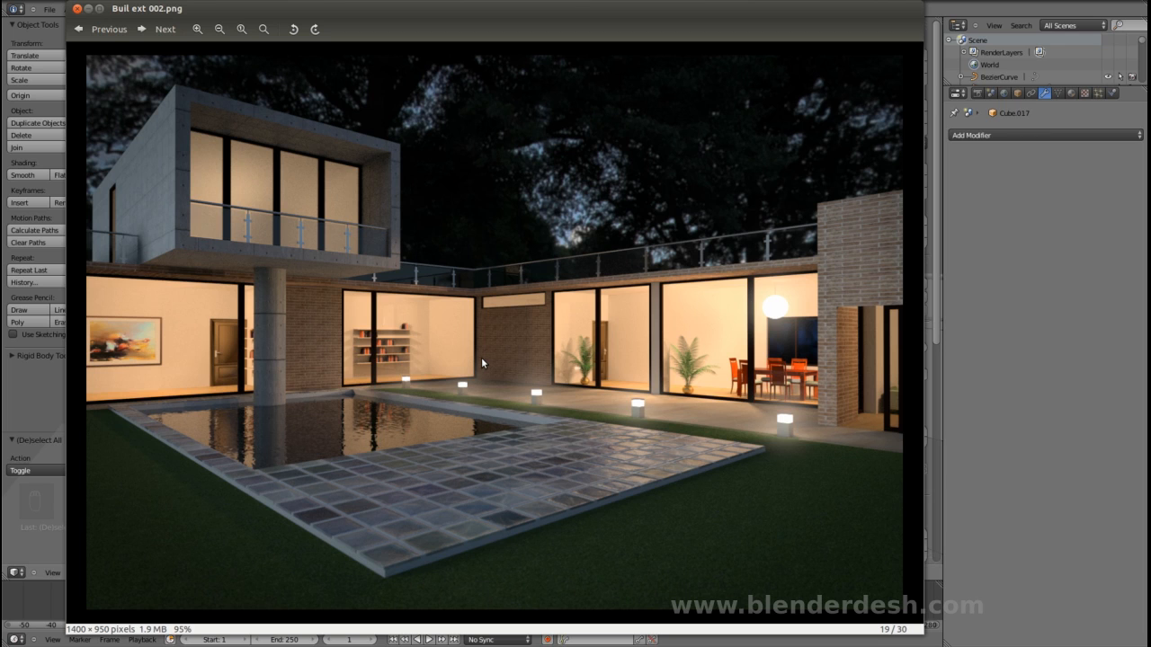
left_click(87, 10)
- Back in the Blender model, add a cube mesh for the opening of the raised upper room
middle_click_drag(409, 212, 496, 273)
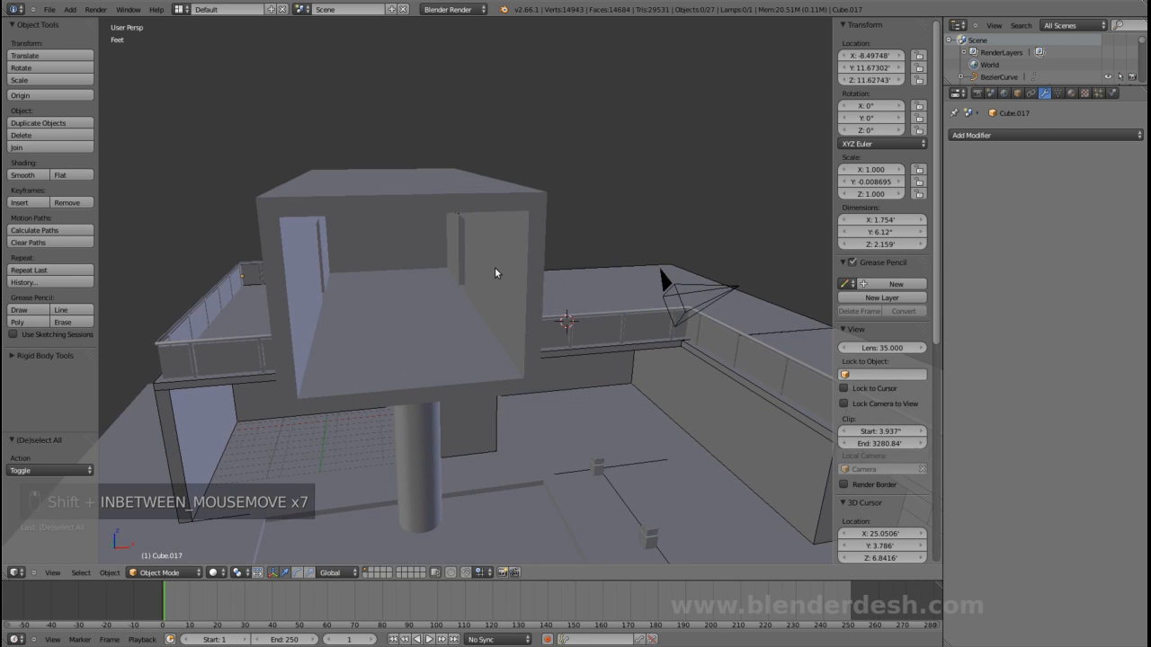
scroll(490, 268, "up", 3)
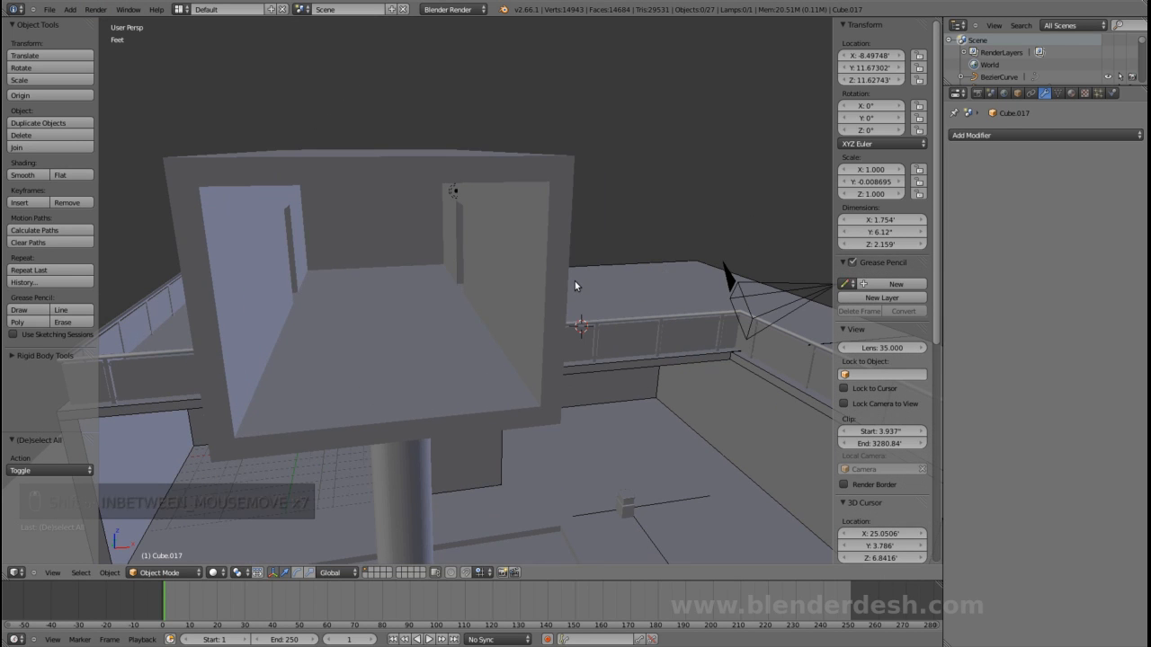
key("shift+a")
mouse_move(575, 282)
left_click(614, 295)
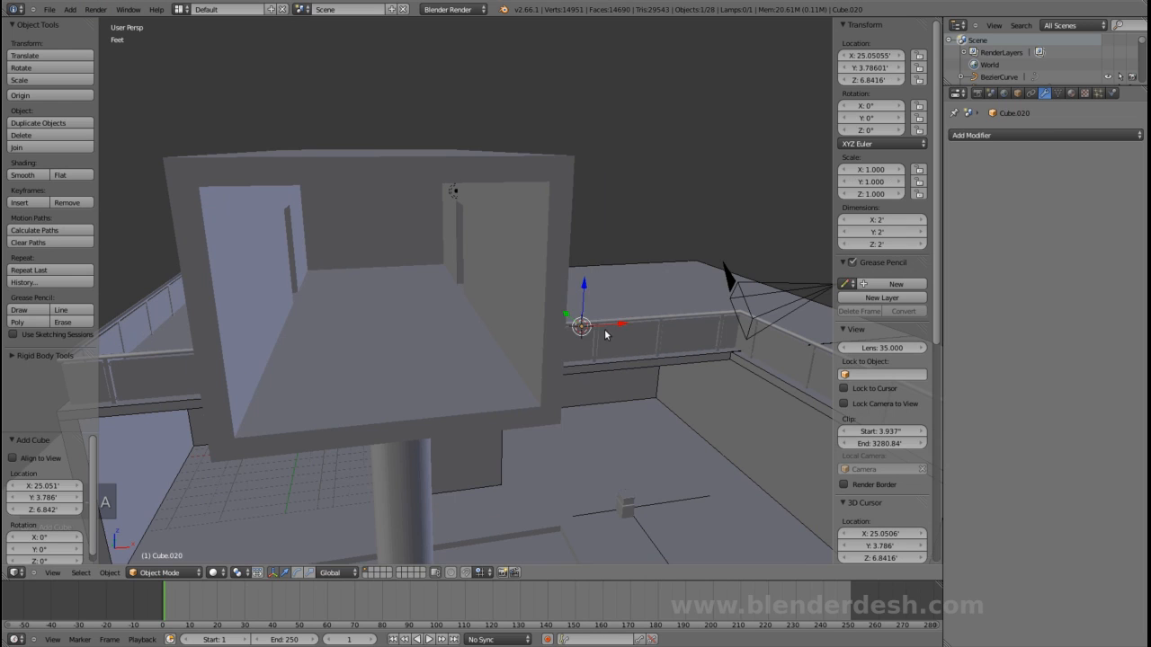
- Move the cube inside the raised upper room to about X 5.83', Y -10.34', Z 12.19'
key("g")
key("x")
left_click(371, 331)
middle_click_drag(371, 331, 404, 302)
key("g")
key("y")
left_click(333, 383)
key("g")
key("z")
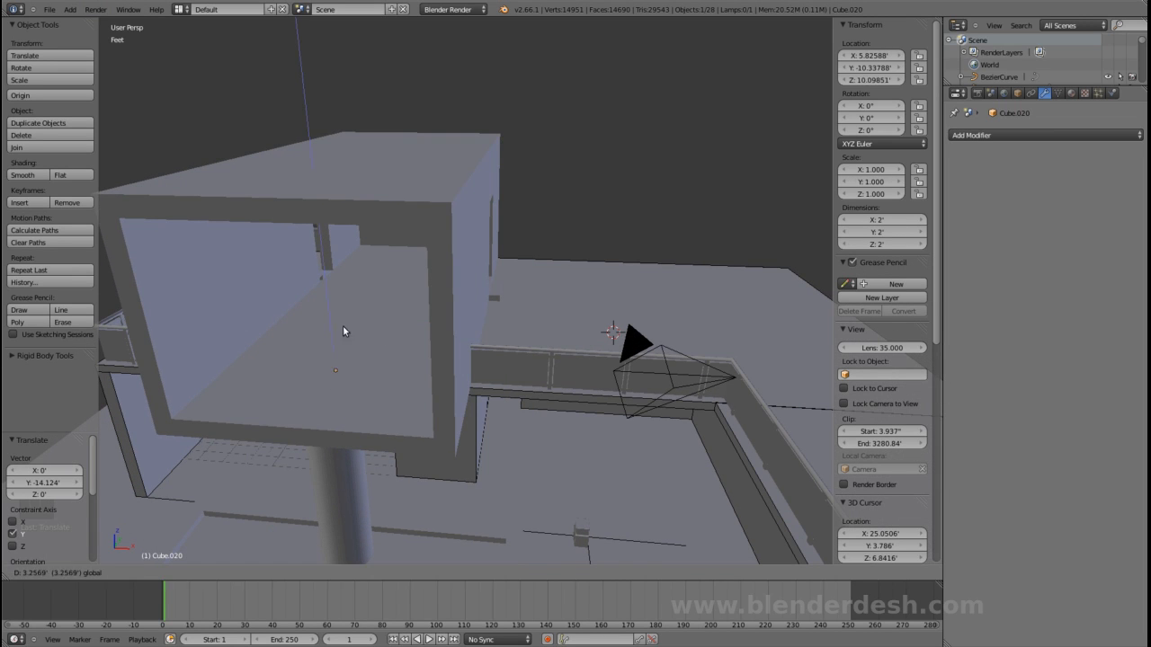
left_click(356, 297)
middle_click_drag(356, 297, 445, 320)
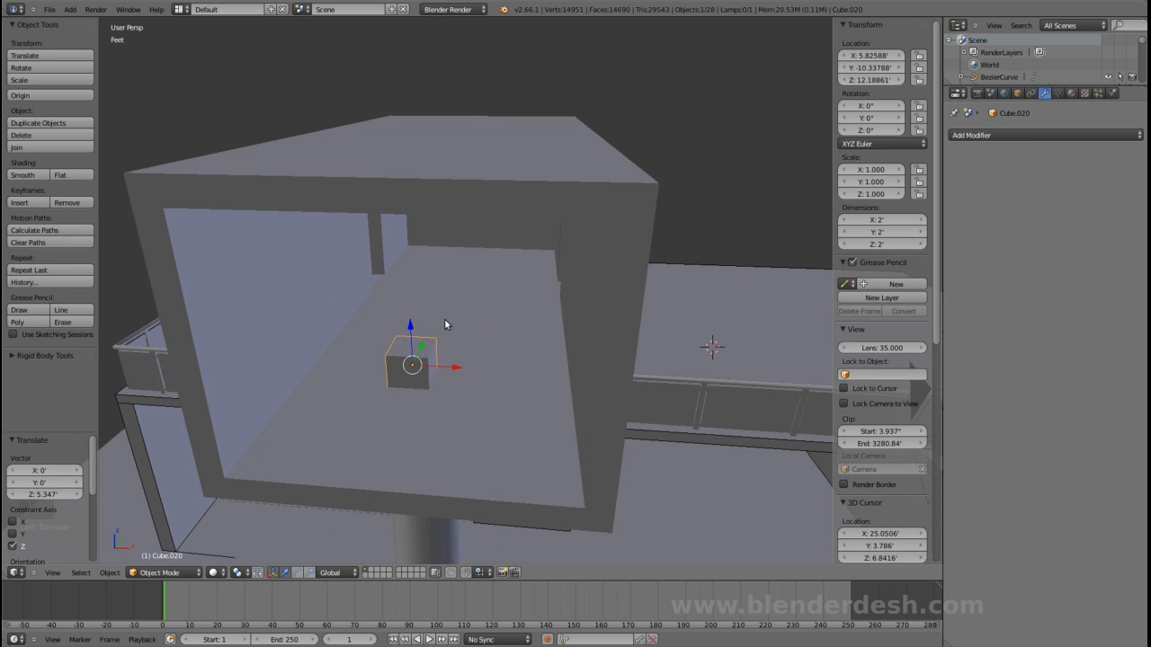
- In top orthographic view, move the cube beside the upper room's left inner wall, level with the round column
key("KP_7")
key("KP_5")
scroll(501, 260, "down", 4)
middle_click_drag(503, 262, 534, 193, "shift")
scroll(476, 237, "up", 7)
middle_click_drag(573, 234, 562, 257, "shift")
key("g")
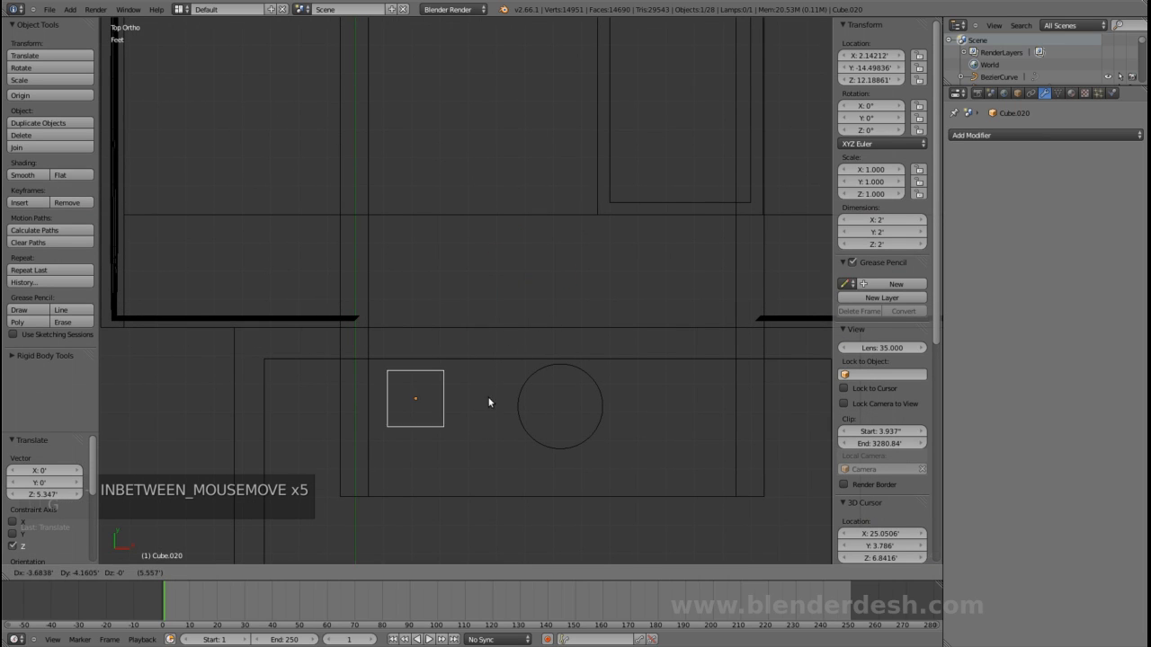
left_click(474, 377)
- Scale the cube's mesh to 0.128 along Y and 0.211 along X, and reduce its depth along Y once more
key("Tab")
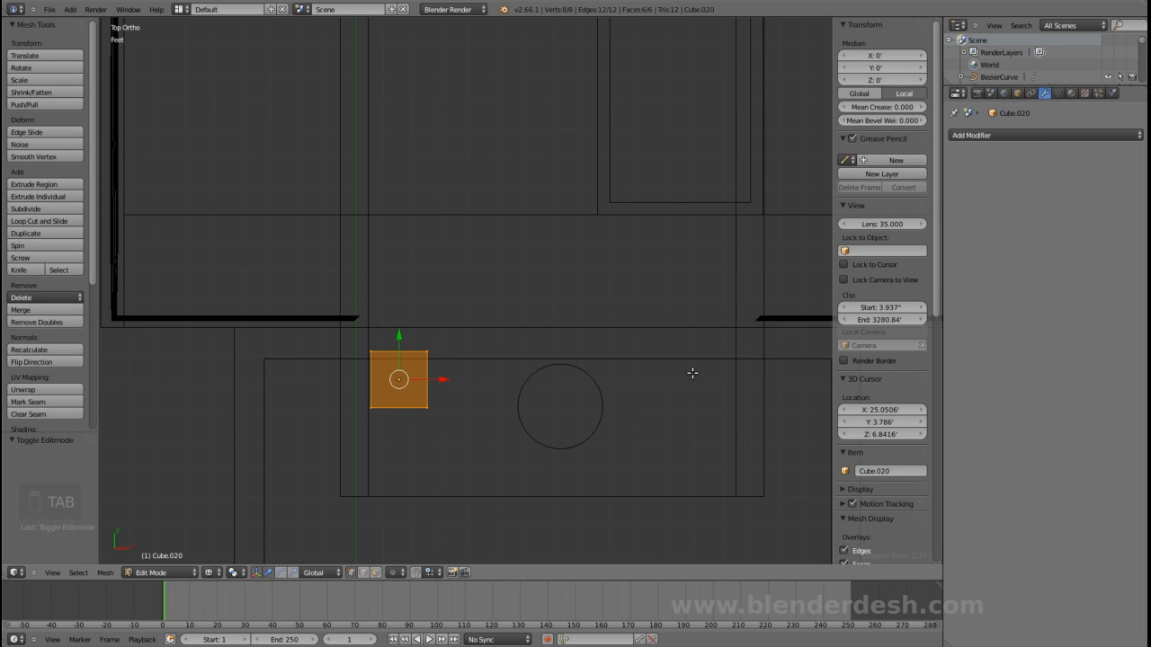
key("s")
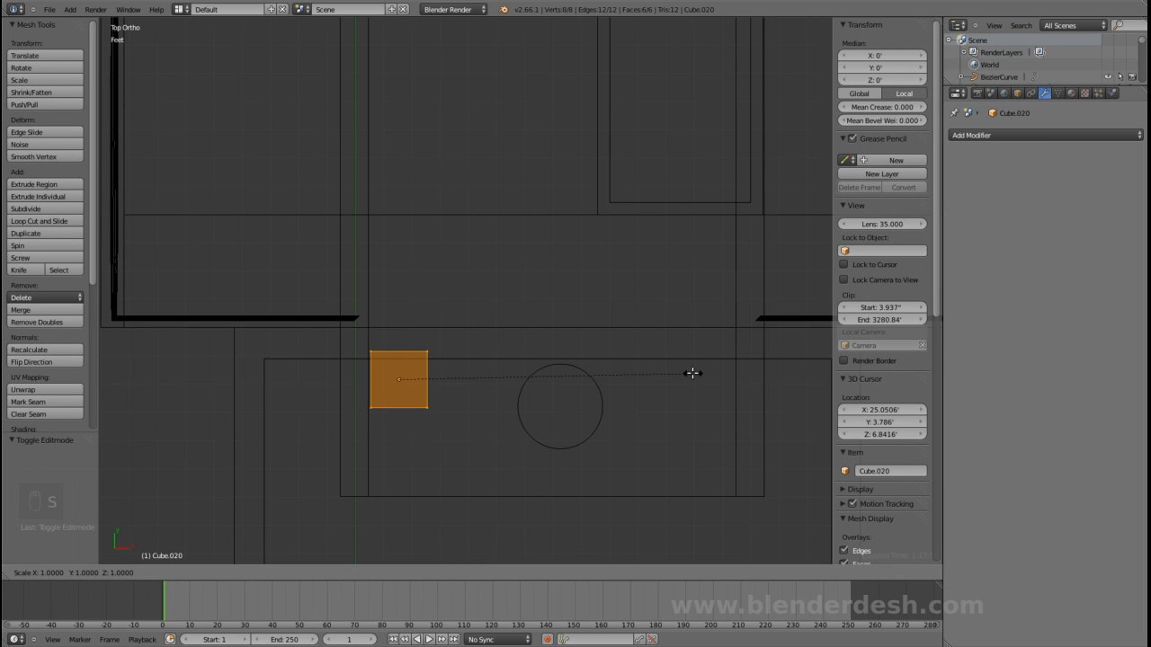
key("y")
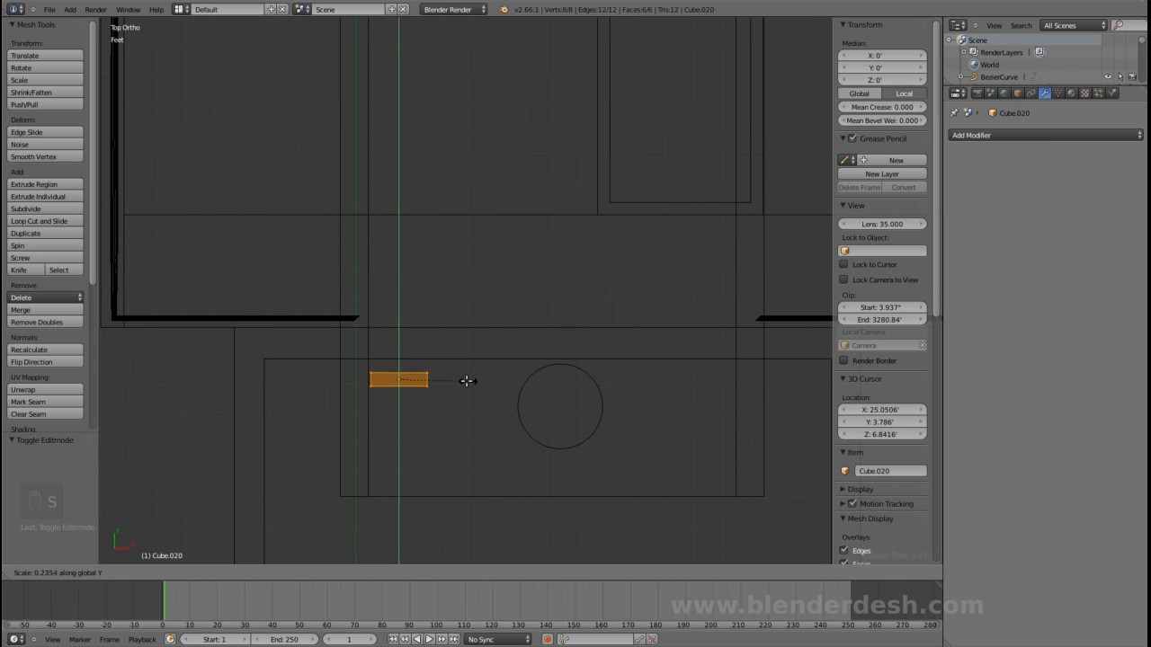
left_click(440, 381)
key("s")
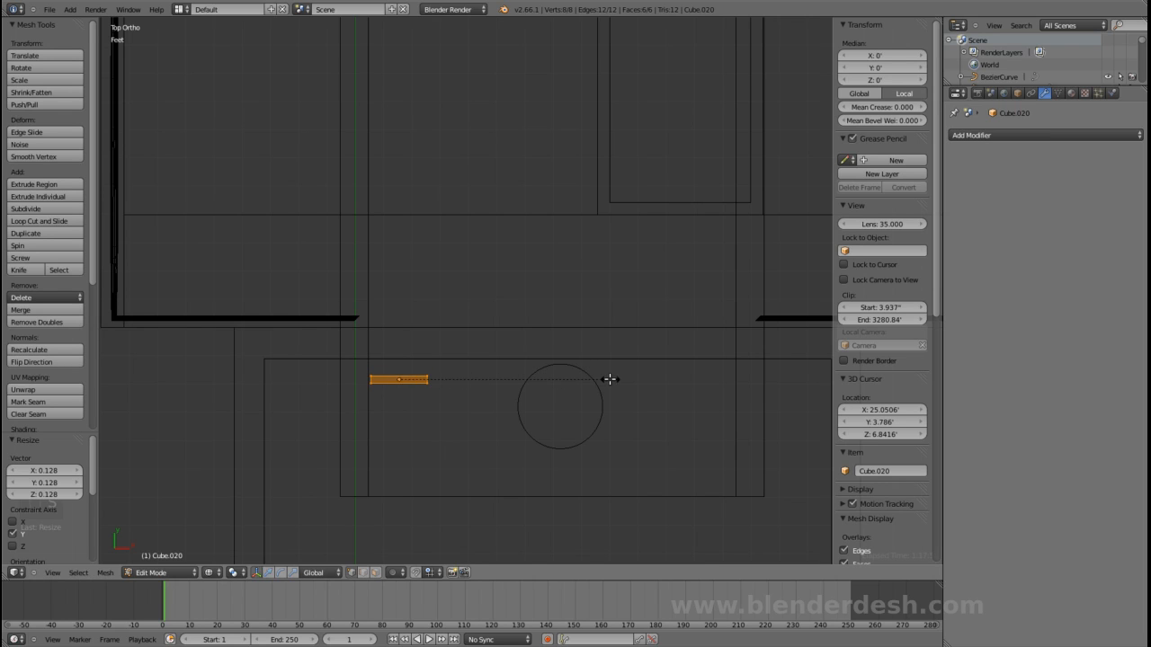
key("x")
left_click(442, 384)
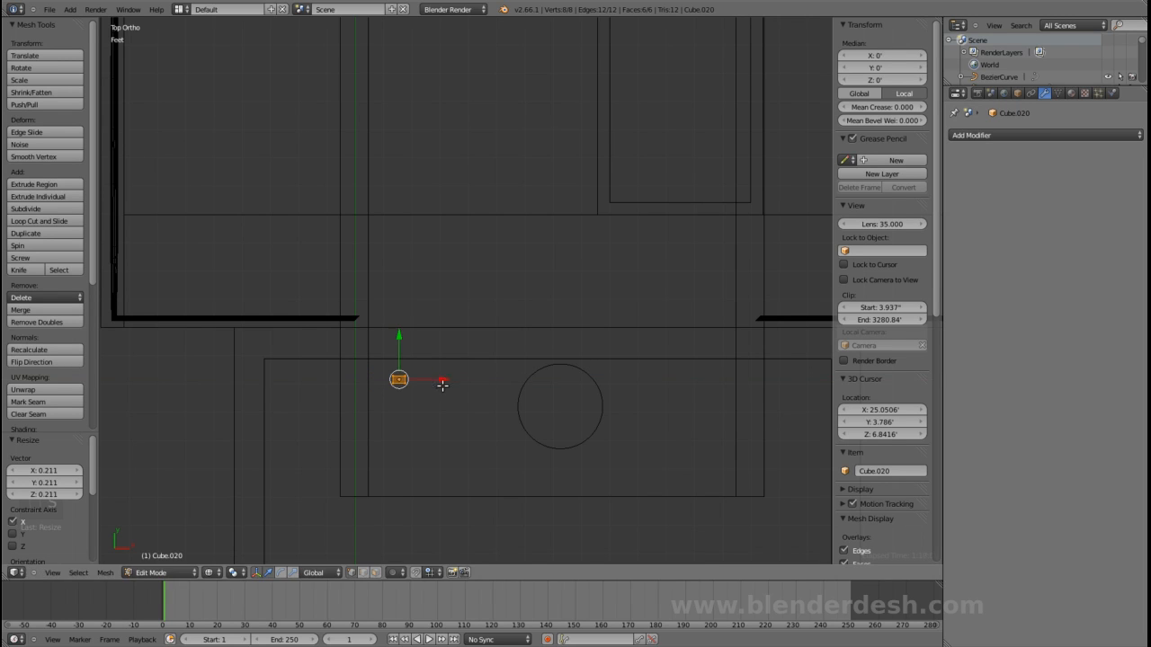
key("s")
key("y")
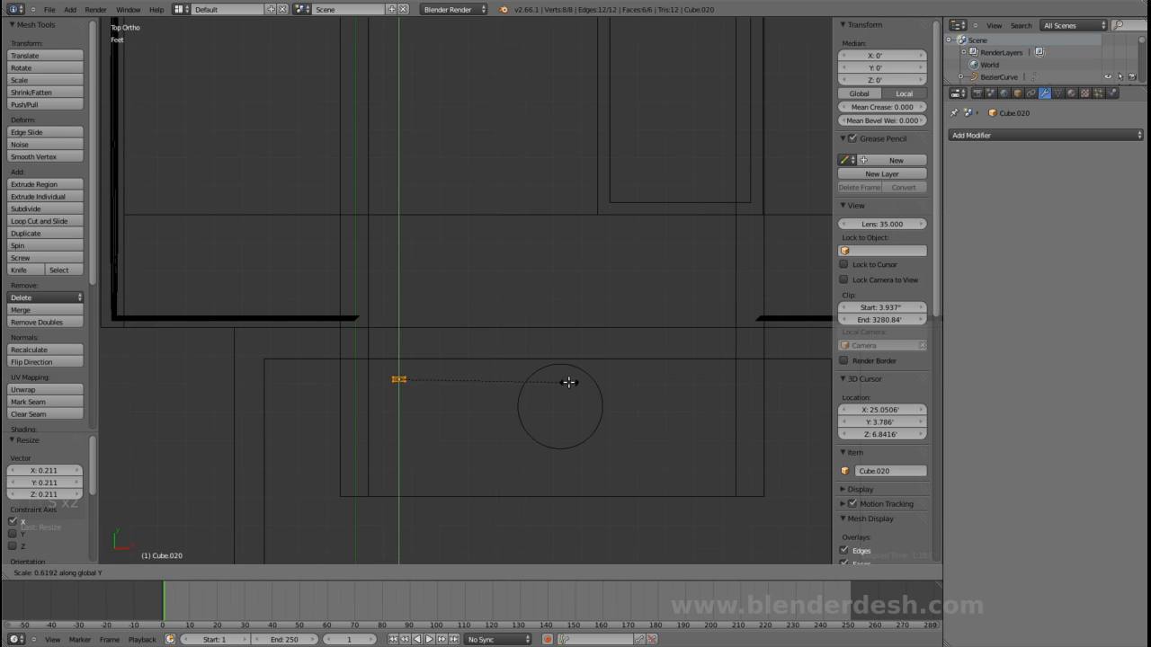
left_click(583, 379)
- In front wireframe view, narrow the small post to 0.679 along X
middle_click_drag(482, 378, 560, 337)
key("KP_1")
key("z")
key("z")
scroll(536, 330, "up", 2)
key("s")
key("x")
left_click(569, 345)
scroll(562, 341, "down", 1)
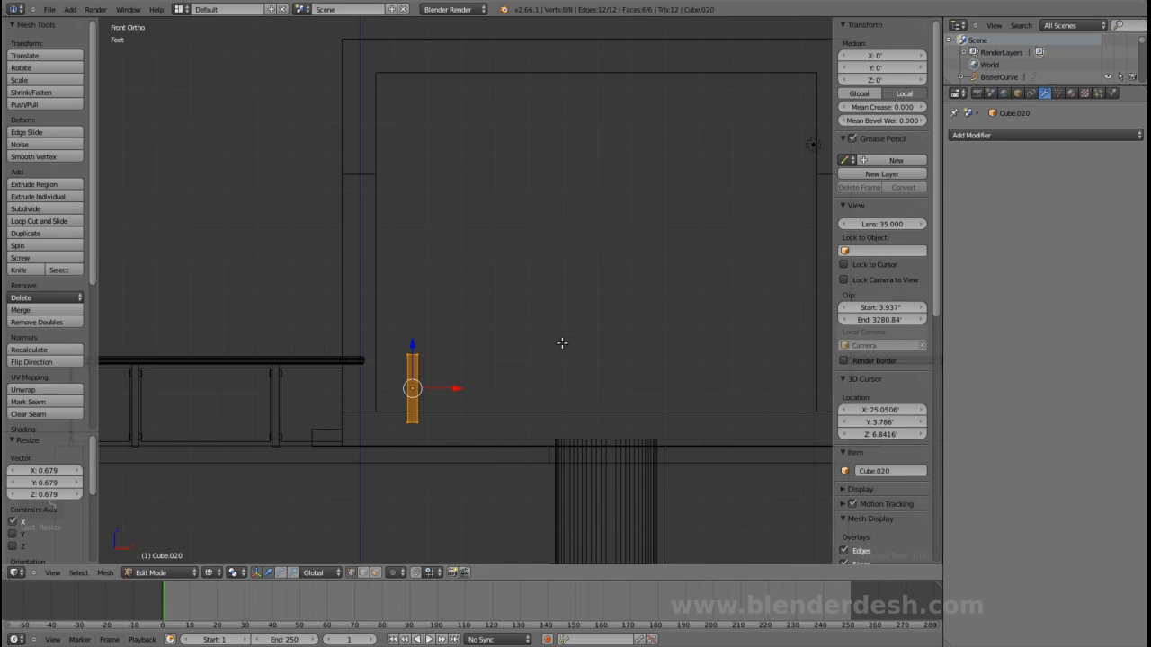
- Select the post's bottom face and raise it along Z to the floor level of the upper room
key("a")
right_click(412, 419)
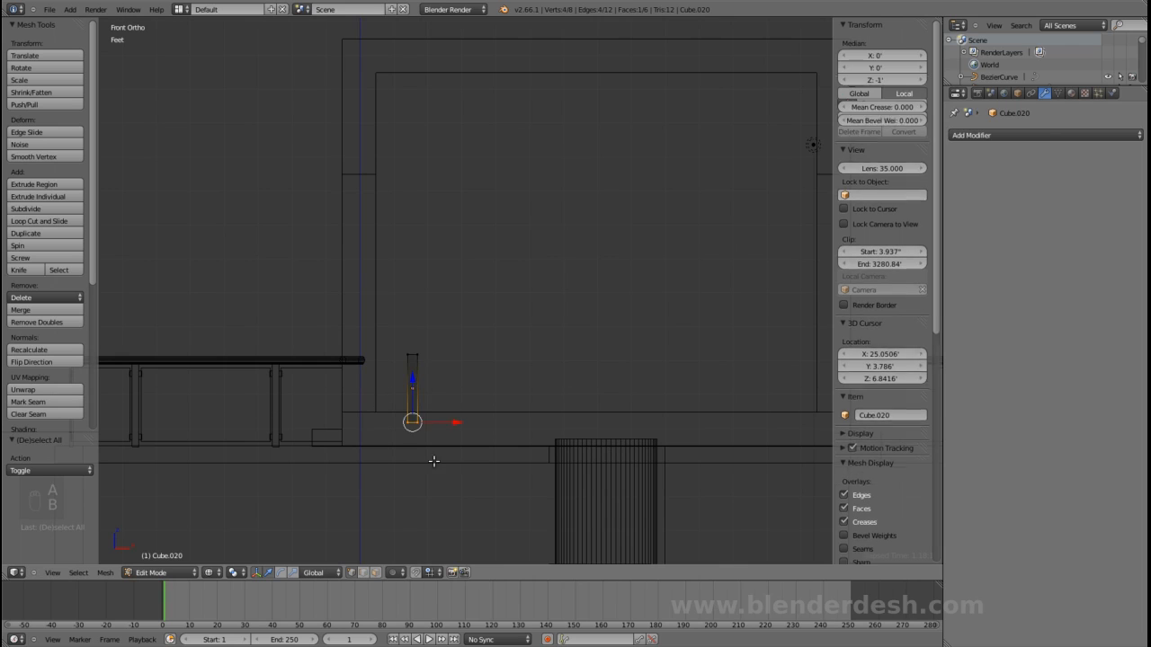
key("g")
key("z")
left_click(414, 393)
- Select the post's top face and raise it about 8.373' along Z to the upper edge of the room's opening
key("a")
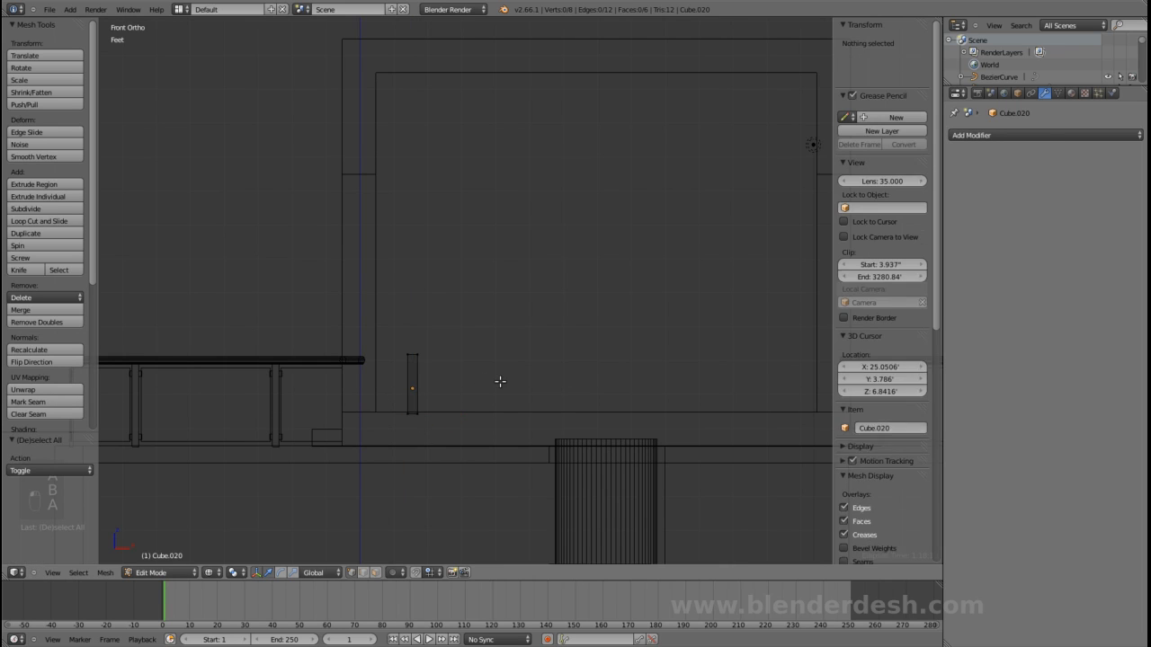
key("b")
left_click_drag(383, 322, 444, 367)
scroll(443, 363, "down", 2)
middle_click_drag(443, 344, 451, 410, "shift")
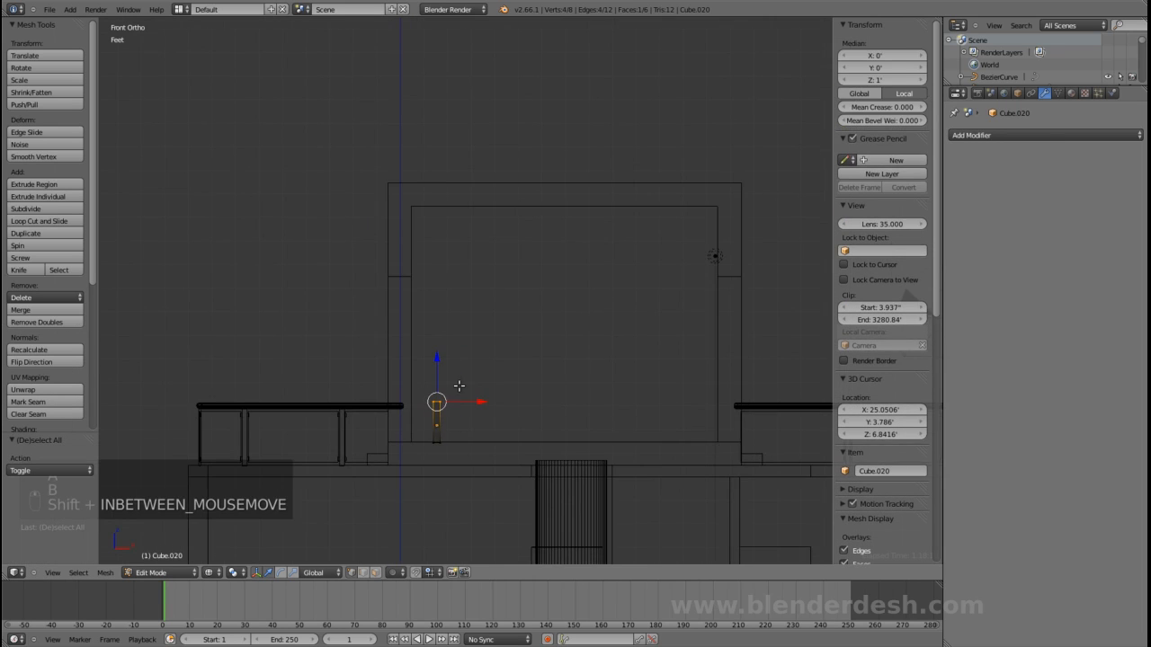
left_click_drag(436, 363, 495, 167)
scroll(484, 269, "up", 2)
middle_click_drag(485, 269, 495, 245, "shift")
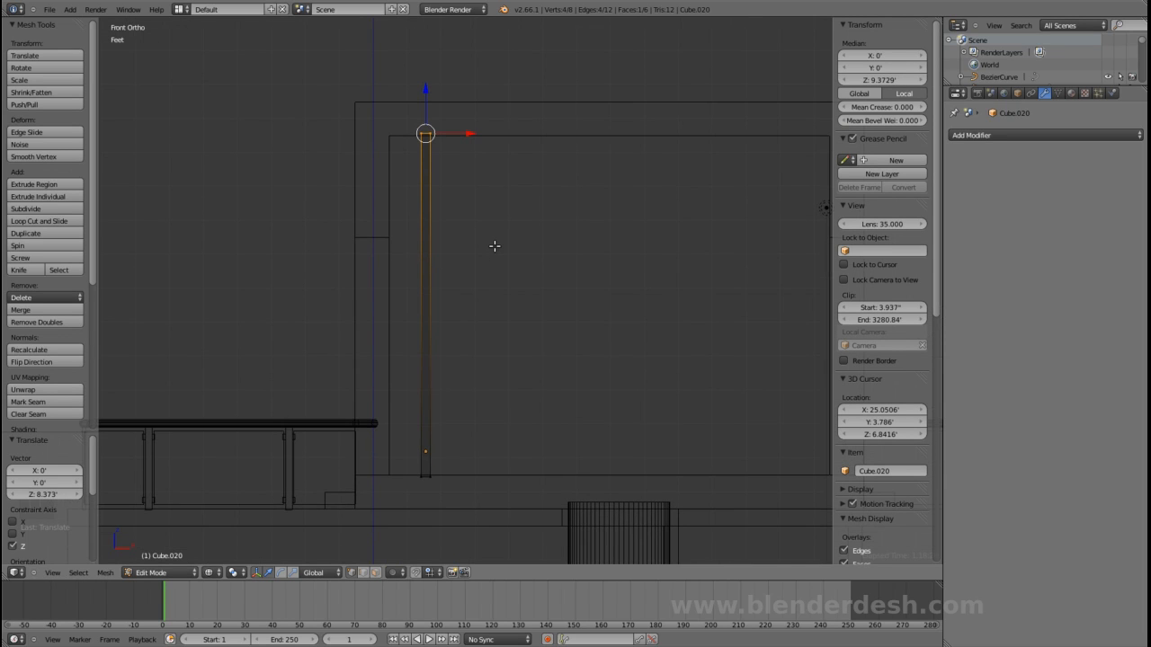
- Deselect the post's mesh, return to Object Mode and save the project over the existing file
key("a")
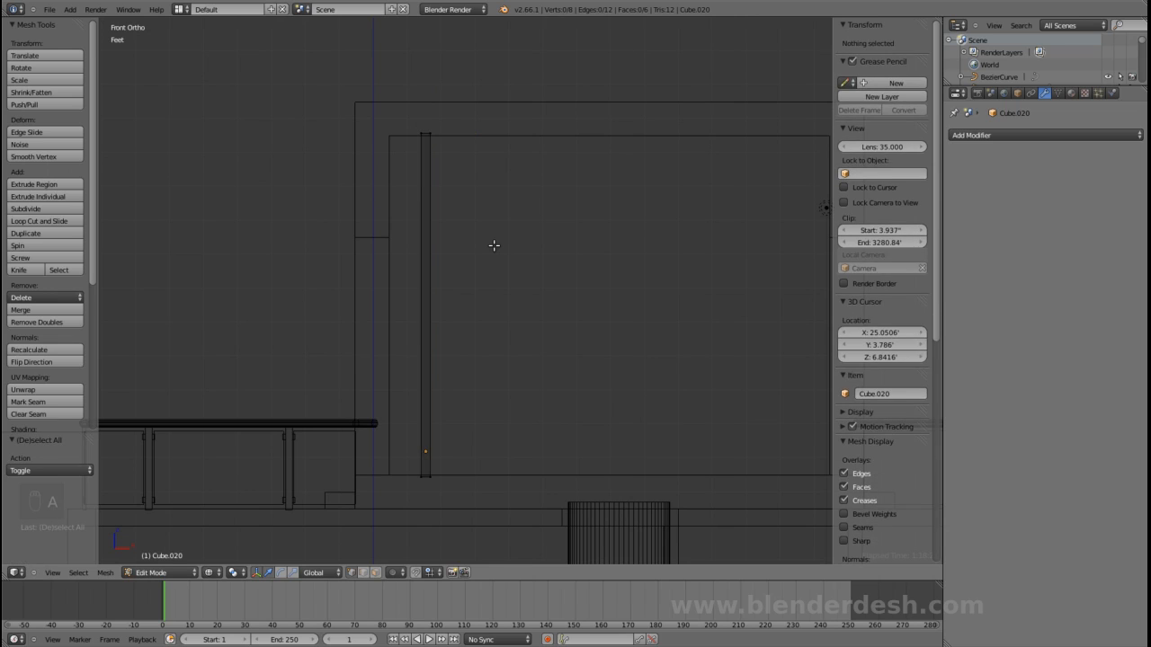
key("Tab")
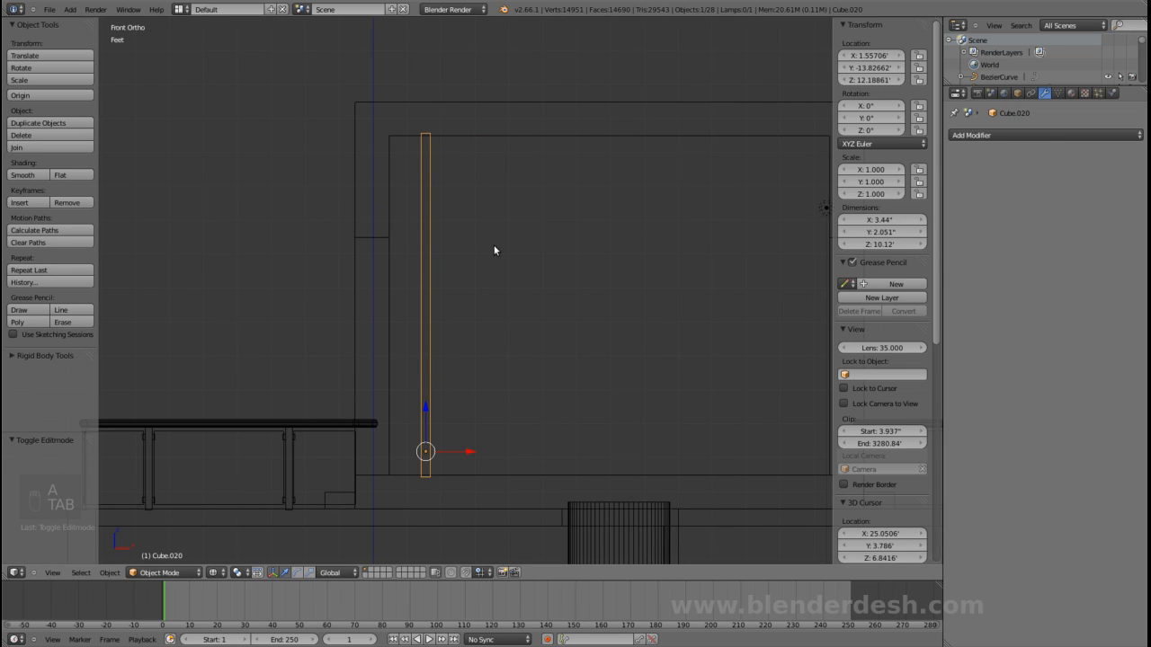
key("ctrl+s")
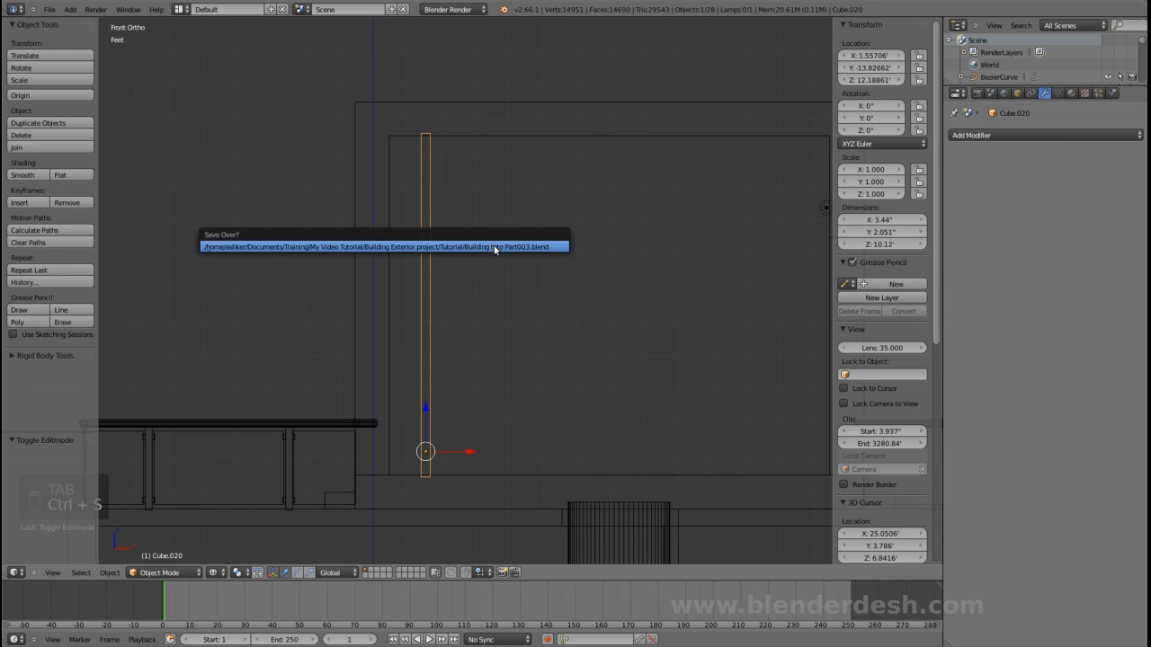
- Move the post about -11.484" along X against the side edge of the upper room's opening
left_click_drag(466, 449, 435, 457)
mouse_move(434, 456)
middle_mouse_down()
mouse_move(453, 404)
mouse_move(437, 406)
mouse_move(437, 391)
middle_mouse_up()
key("z")
middle_click_drag(441, 350, 450, 322)
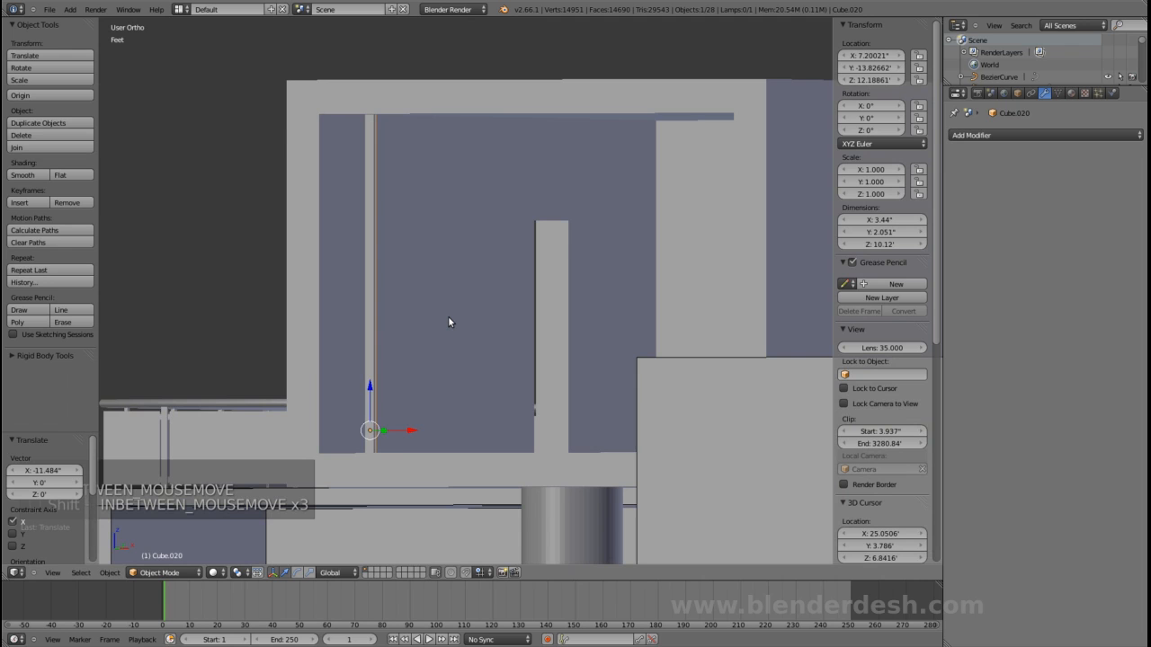
key("KP_5")
middle_click_drag(380, 262, 447, 314)
- Check the upper room's windows in the reference image, and move the post about 2.167' along Y deeper into the room
left_click(1, 579)
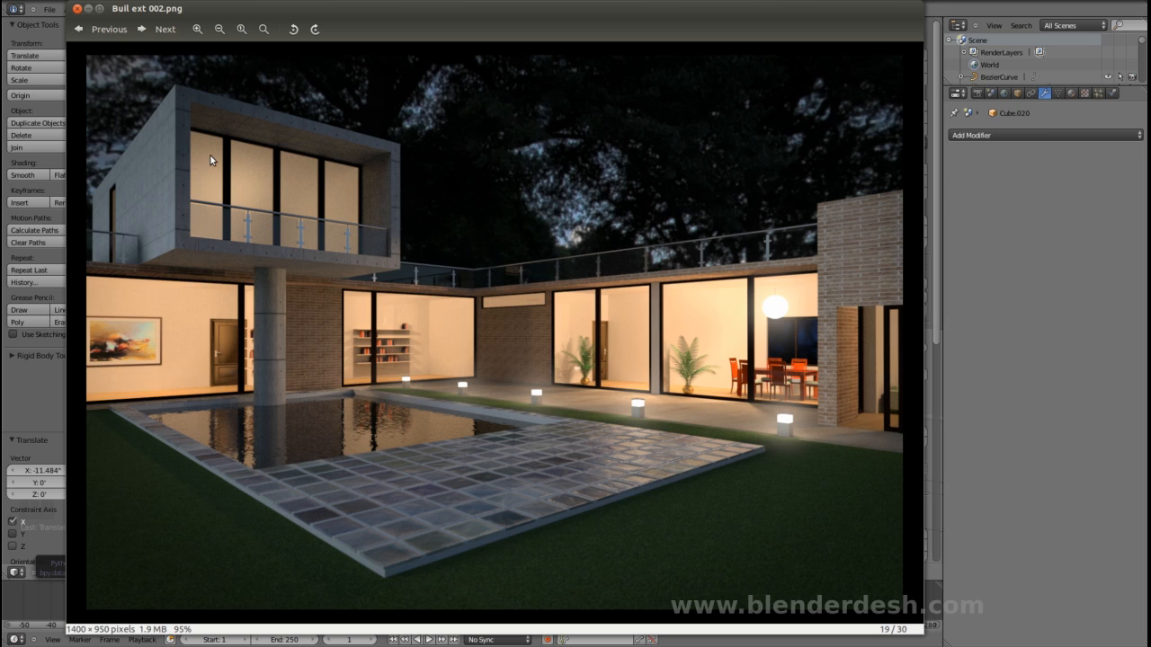
left_click(78, 8)
middle_click_drag(500, 284, 483, 285)
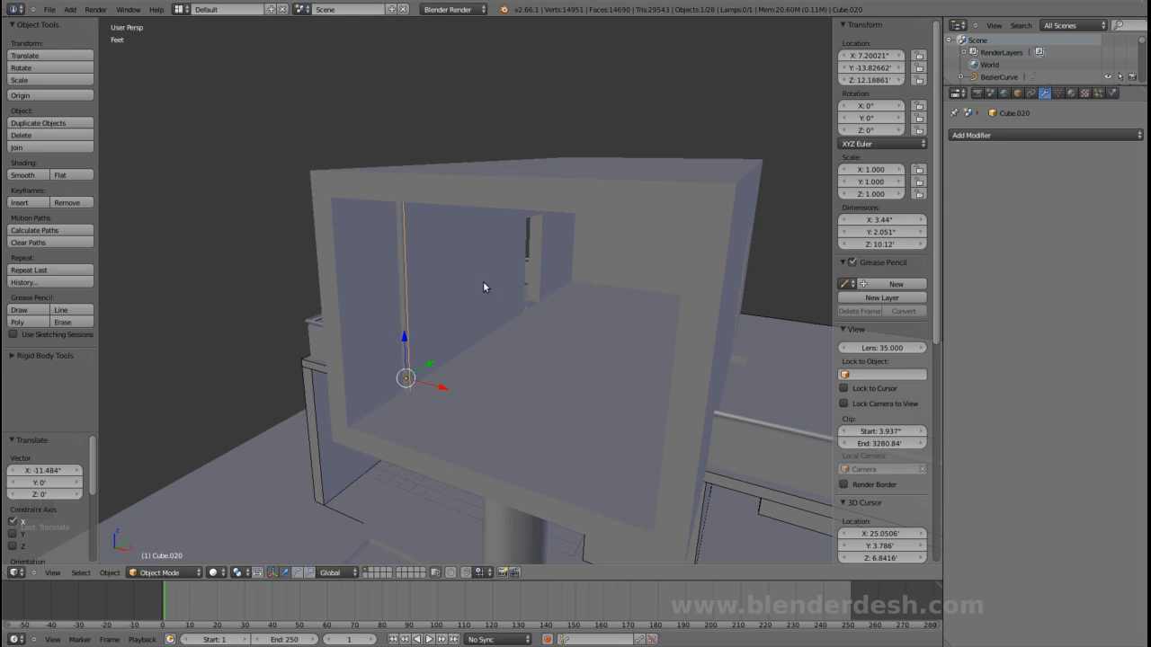
key("KP_7")
key("x")
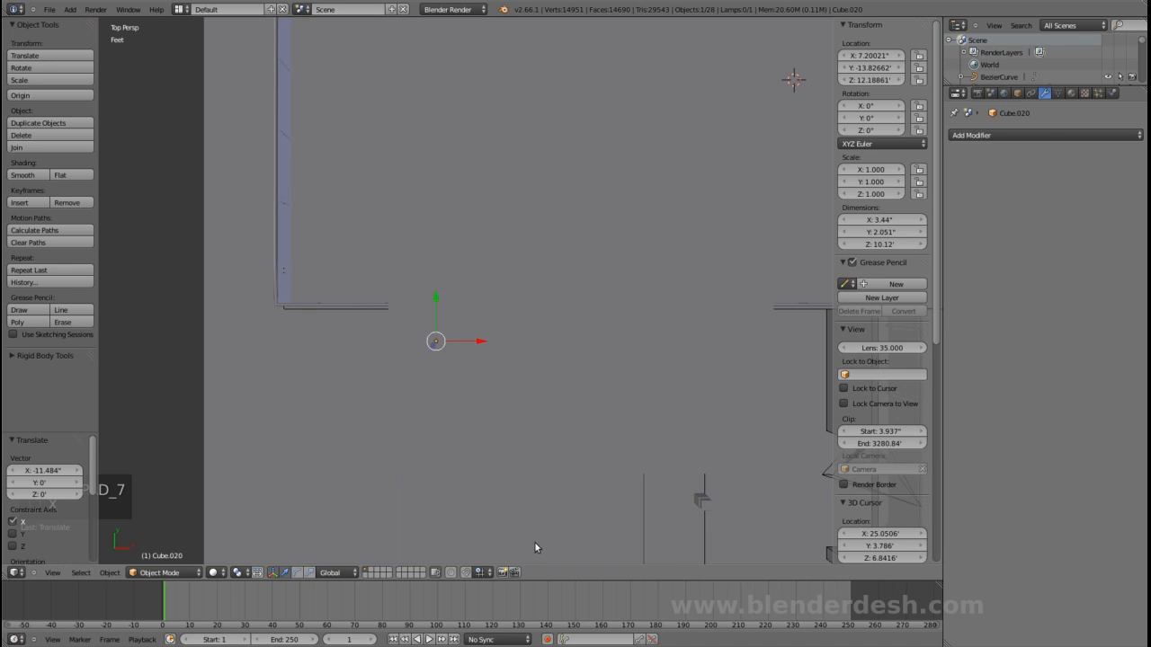
key("z")
key("KP_5")
scroll(525, 438, "up", 2)
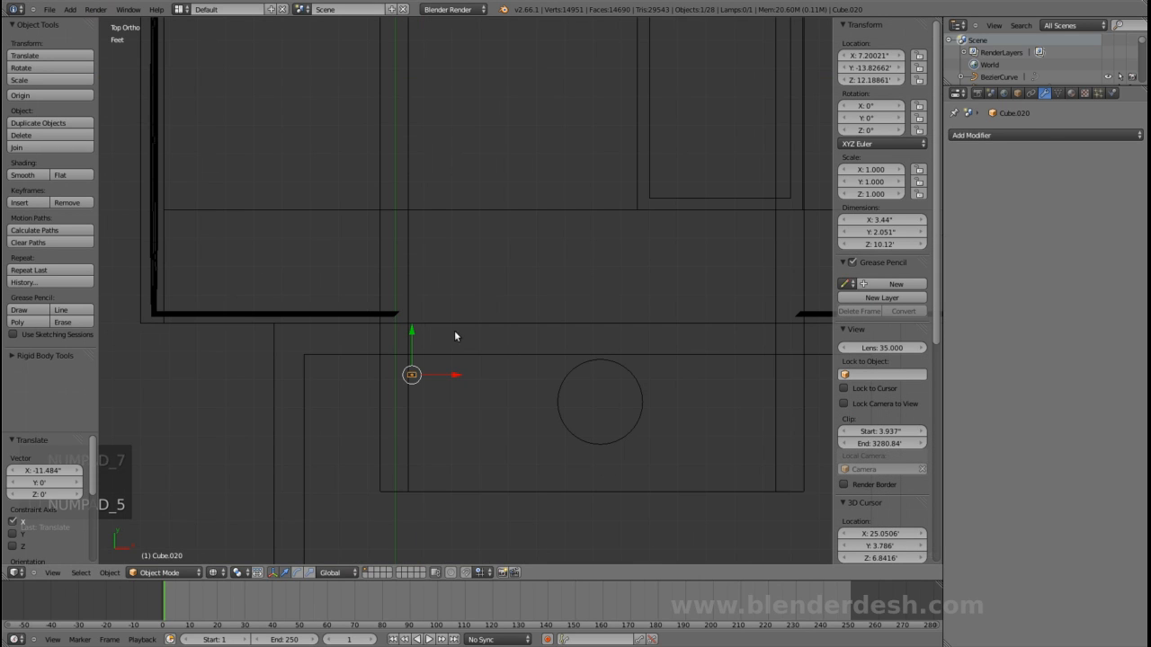
left_click_drag(414, 334, 441, 275)
key("z")
mouse_move(462, 288)
middle_mouse_down()
mouse_move(437, 239)
mouse_move(431, 188)
mouse_move(443, 165)
middle_mouse_up()
- Add two horizontal loop cuts to the post and spread them toward its ends by scaling 2.8 along Z
key("KP_1")
key("z")
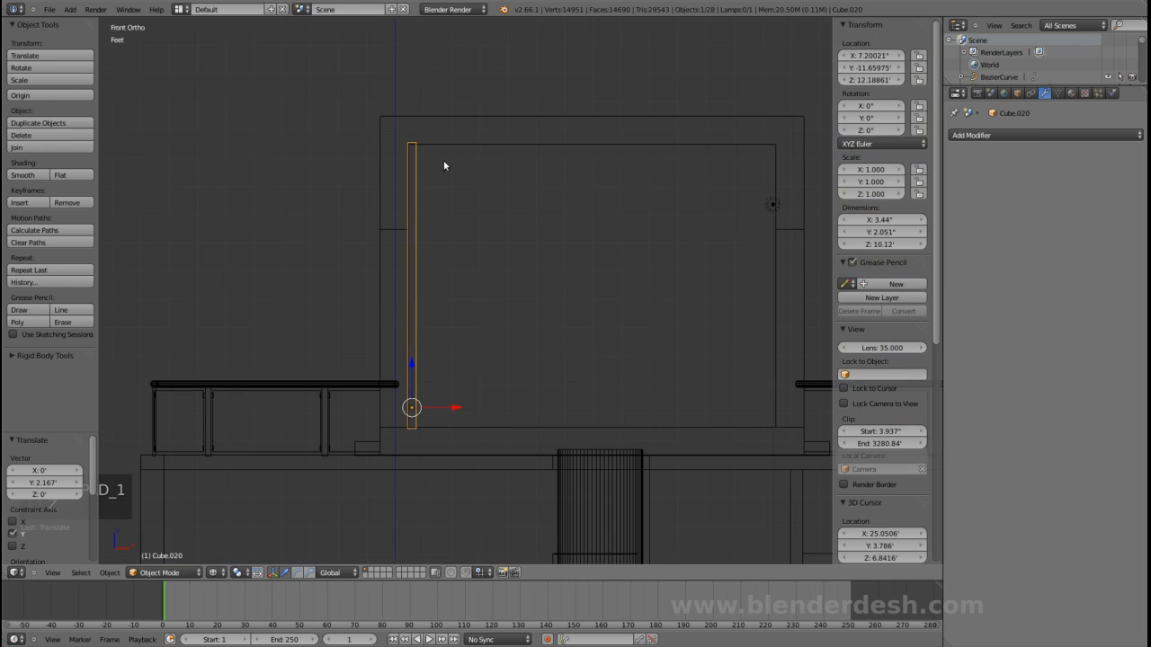
key("Tab")
scroll(449, 160, "up", 2)
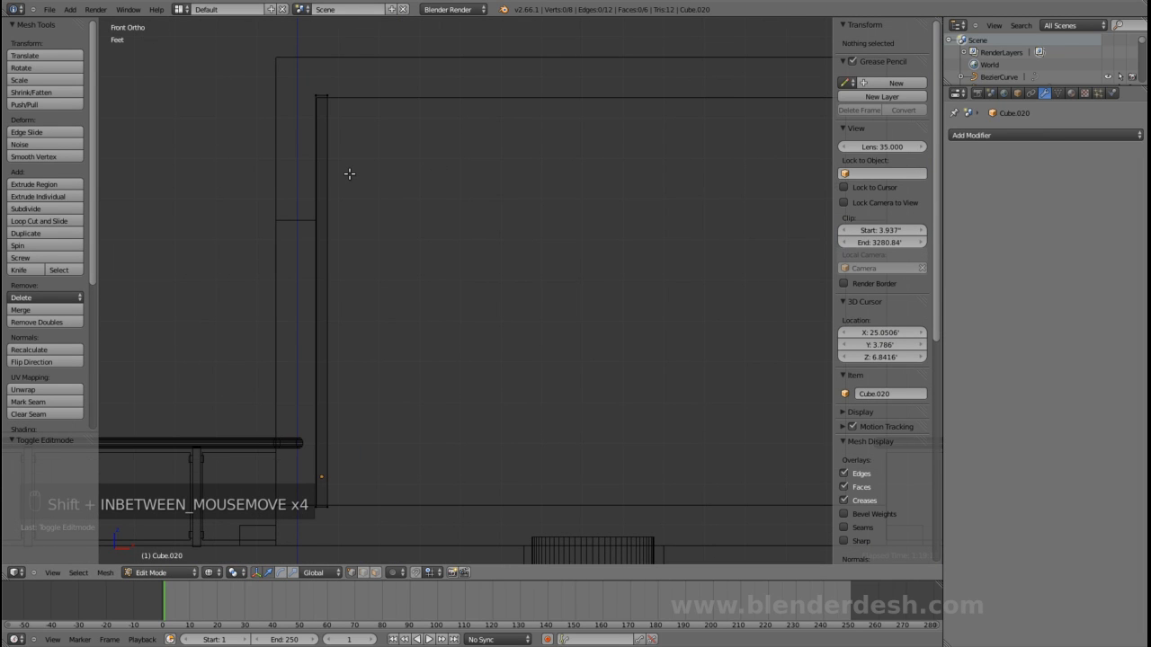
key("ctrl+r")
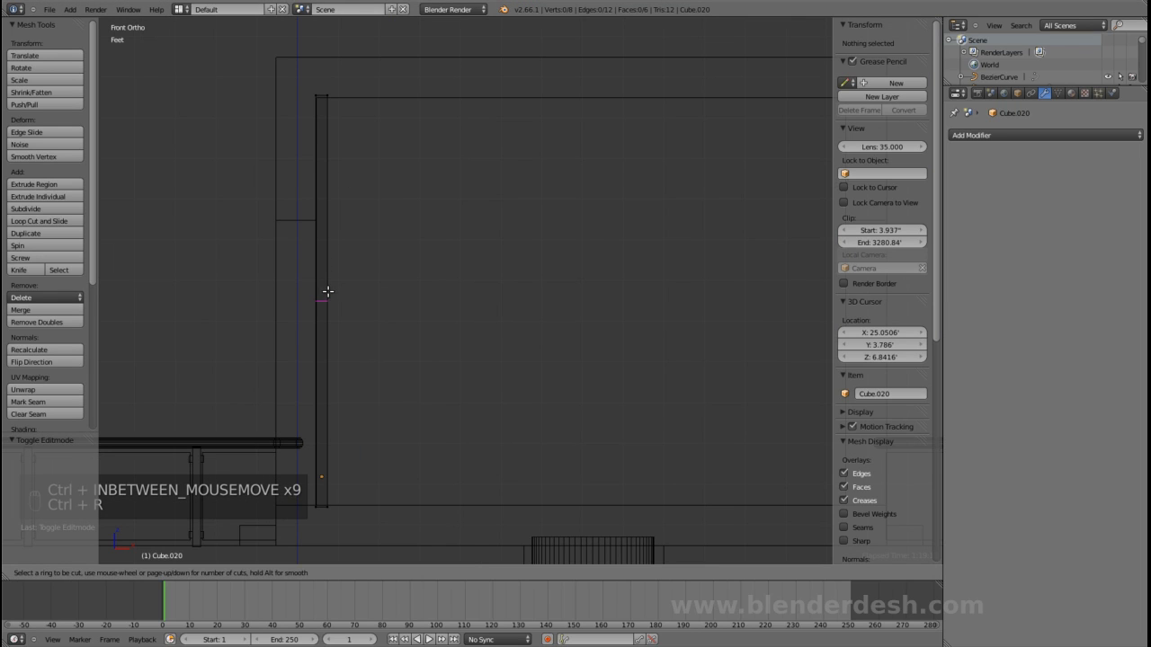
scroll(330, 289, "up", 1)
left_click(329, 289)
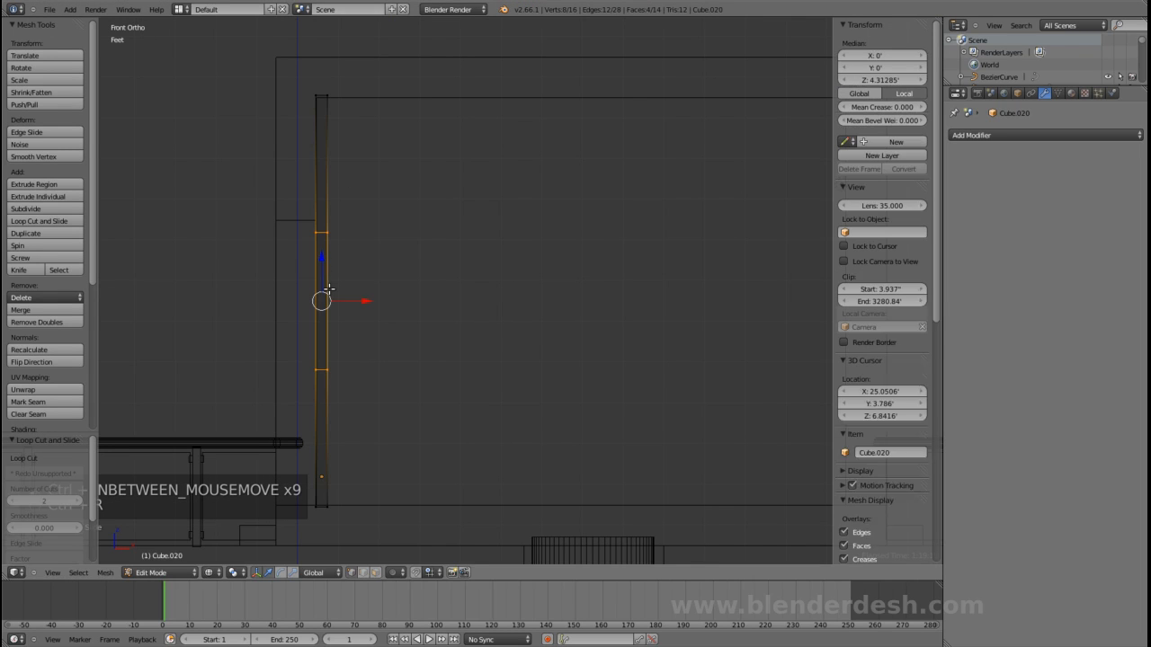
right_click(321, 297)
key("s")
key("z")
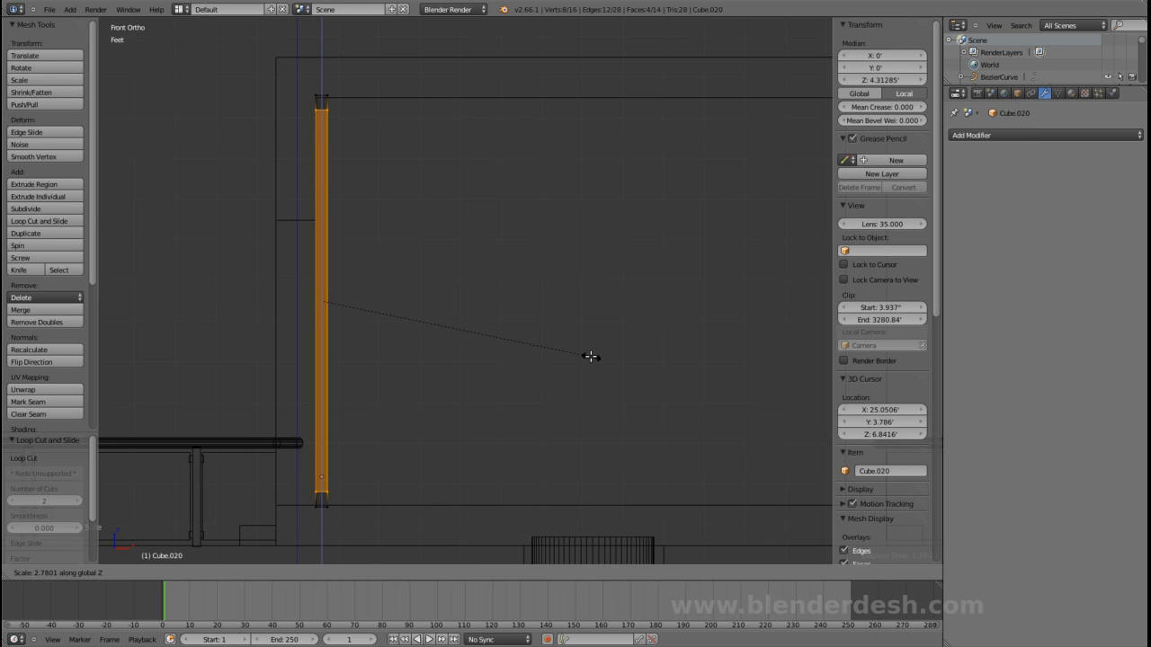
left_click(591, 356)
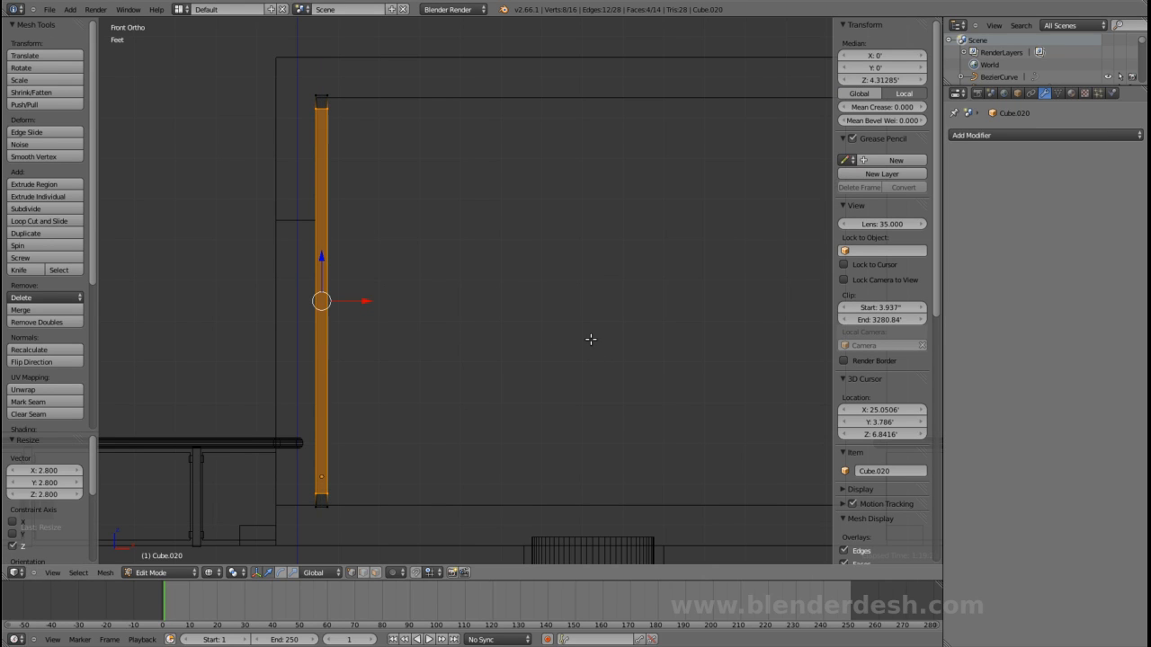
- Select only the inner-side vertices of the short segment at the post's lower end
key("a")
key("b")
left_click_drag(323, 485, 349, 510)
- Try to extrude the post's inner side along X after adding the inner vertices of its upper end segment to the selection
key("b")
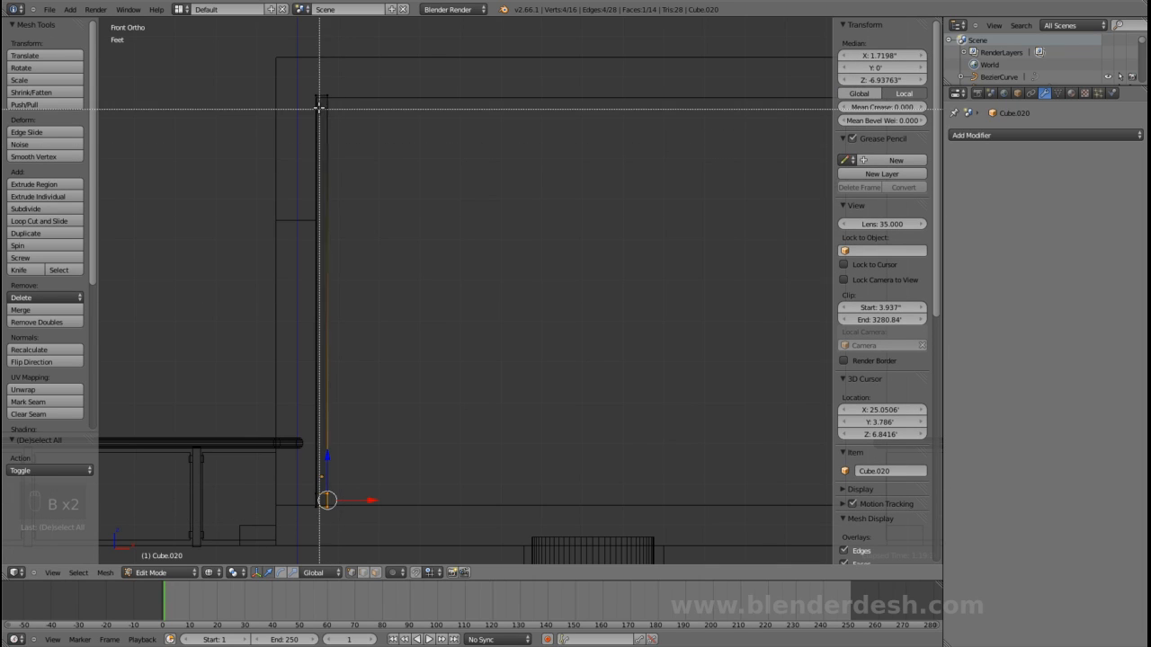
left_click_drag(321, 84, 354, 121)
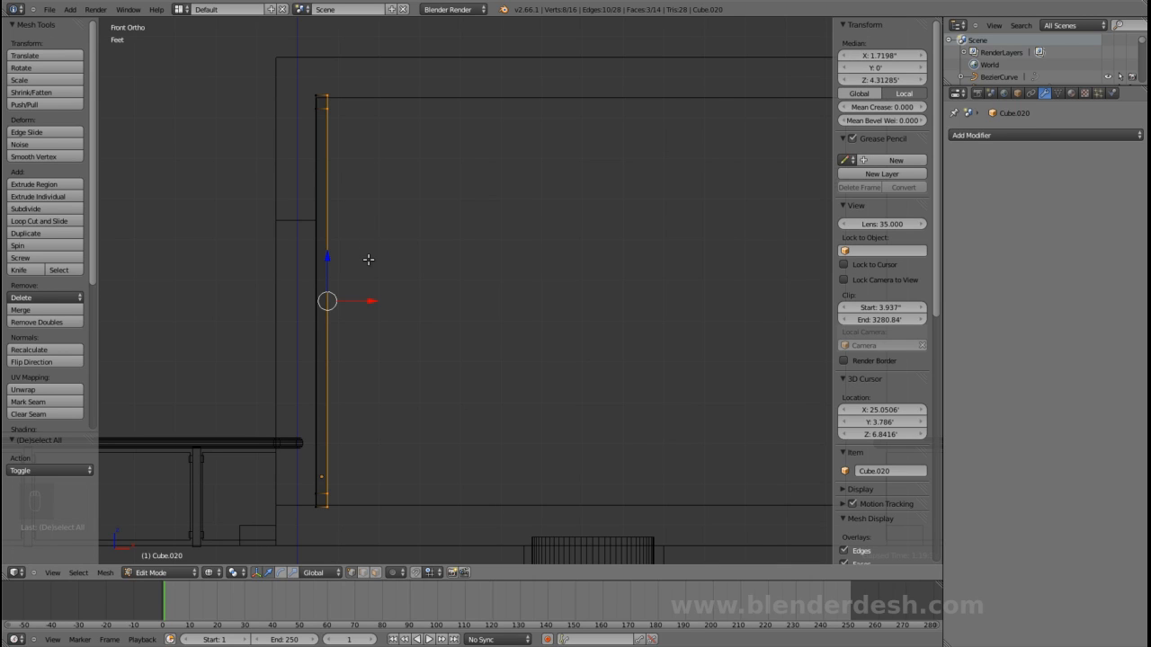
key("e")
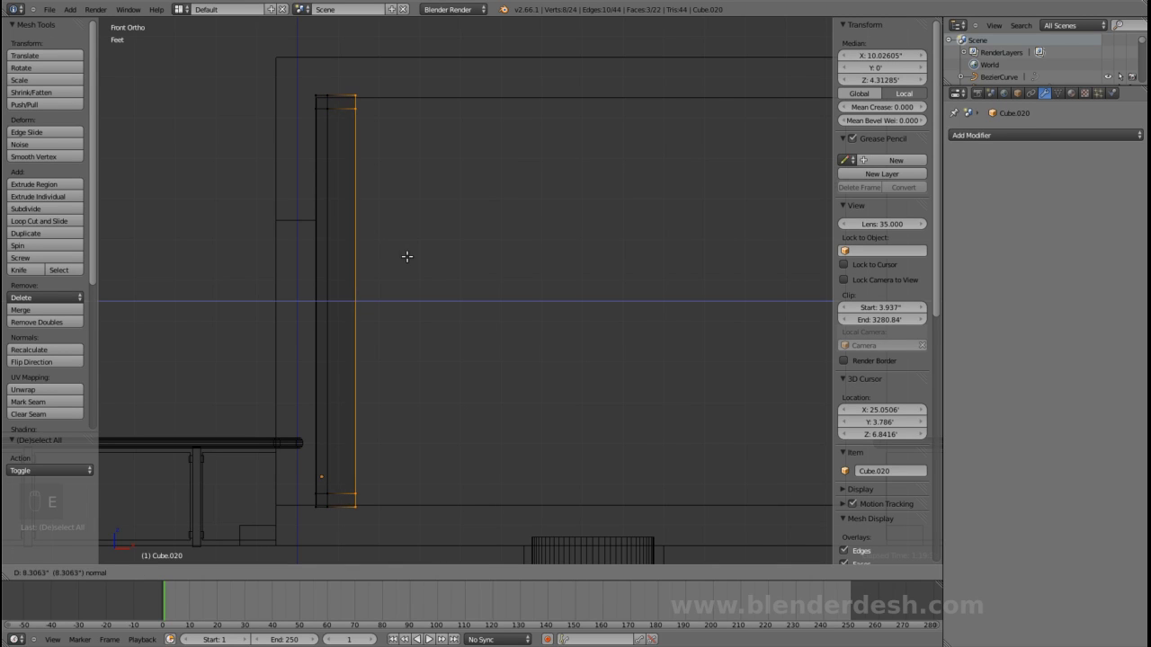
left_click(574, 268)
key("z")
mouse_move(570, 270)
middle_mouse_down()
mouse_move(520, 278)
mouse_move(493, 259)
middle_mouse_up()
key("ctrl+z")
key("ctrl+z")
- Switch to face selection and add the small inner-side face at the post's upper end to the selected lower one
key("ctrl+Tab")
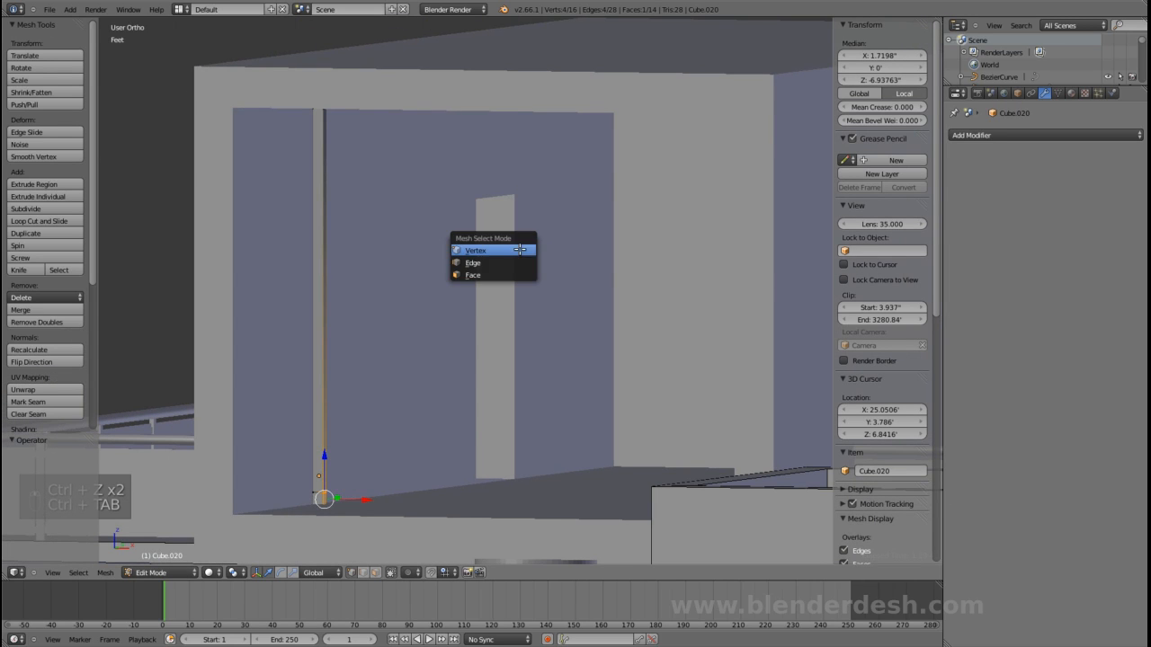
left_click(484, 283)
middle_click_drag(404, 267, 404, 250)
middle_click_drag(330, 415, 324, 470)
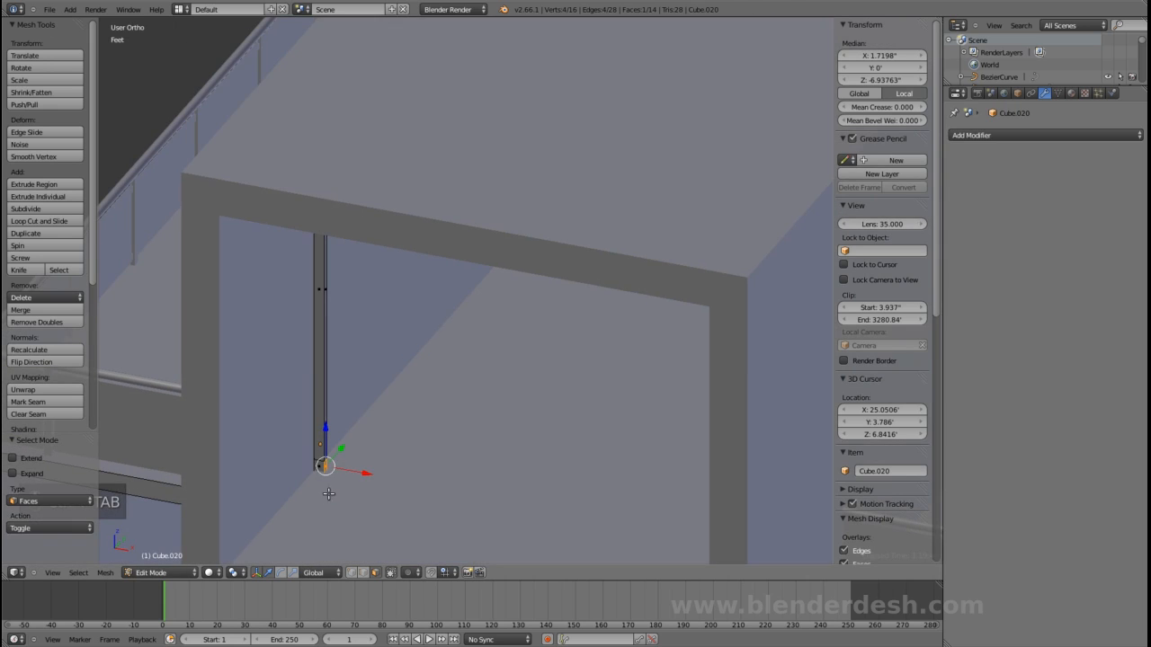
middle_click_drag(331, 340, 337, 161)
right_click(323, 109, "shift")
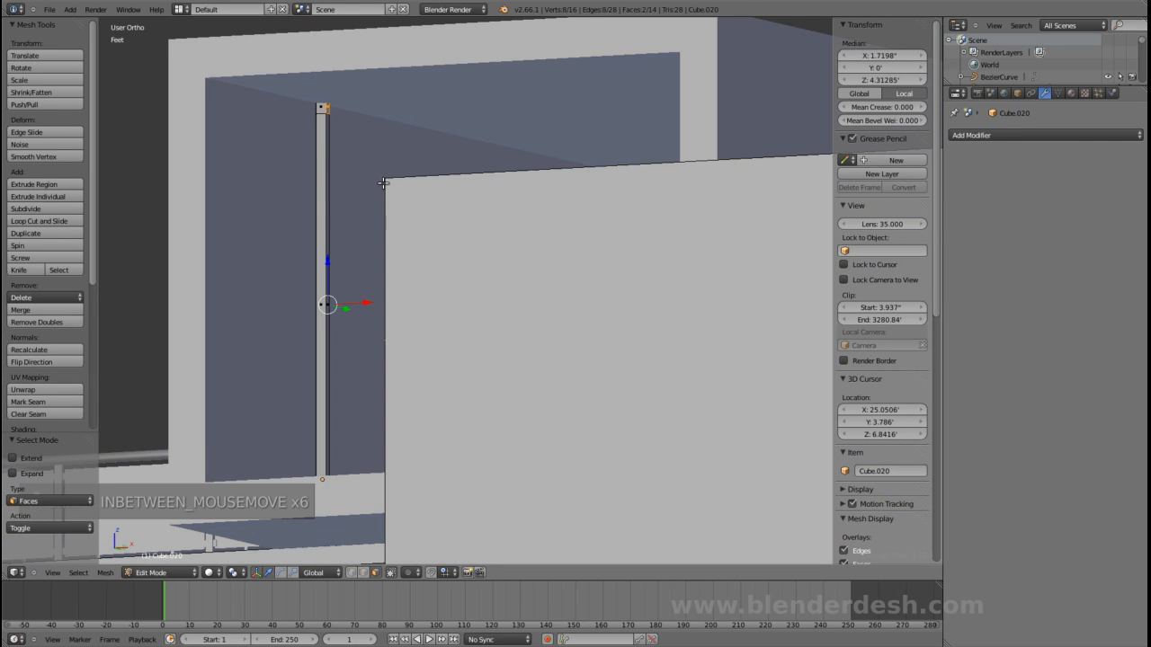
- Extrude the two small end faces about 4.274' along X and move them back about 1.053' to form the frame's horizontal rails
key("KP_1")
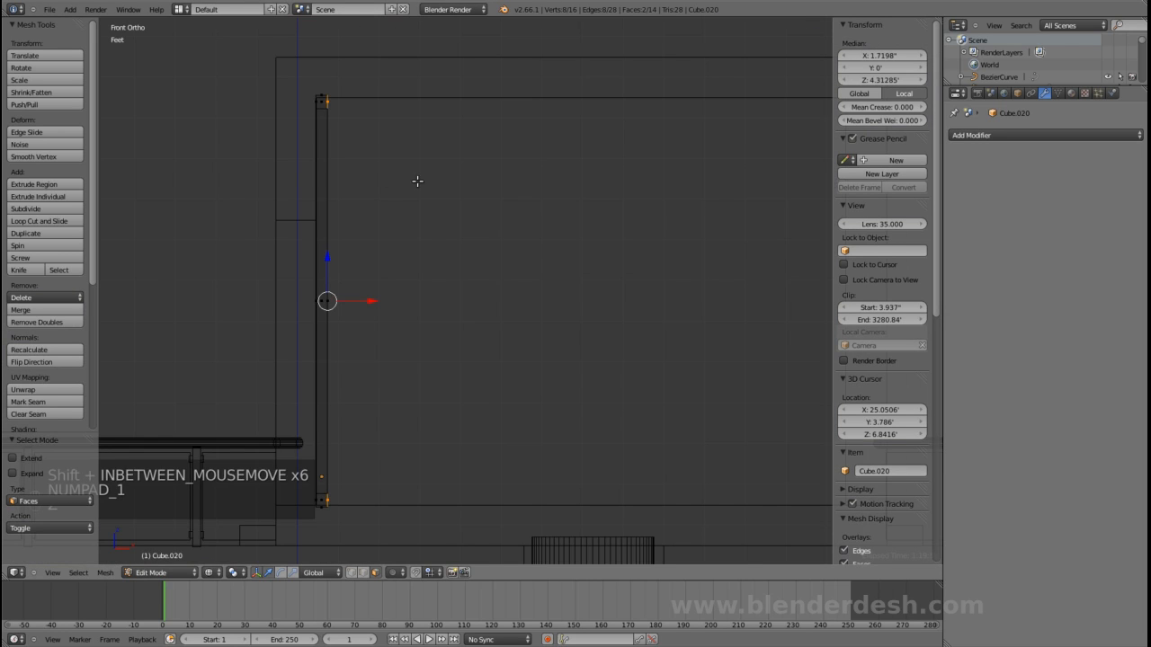
key("e")
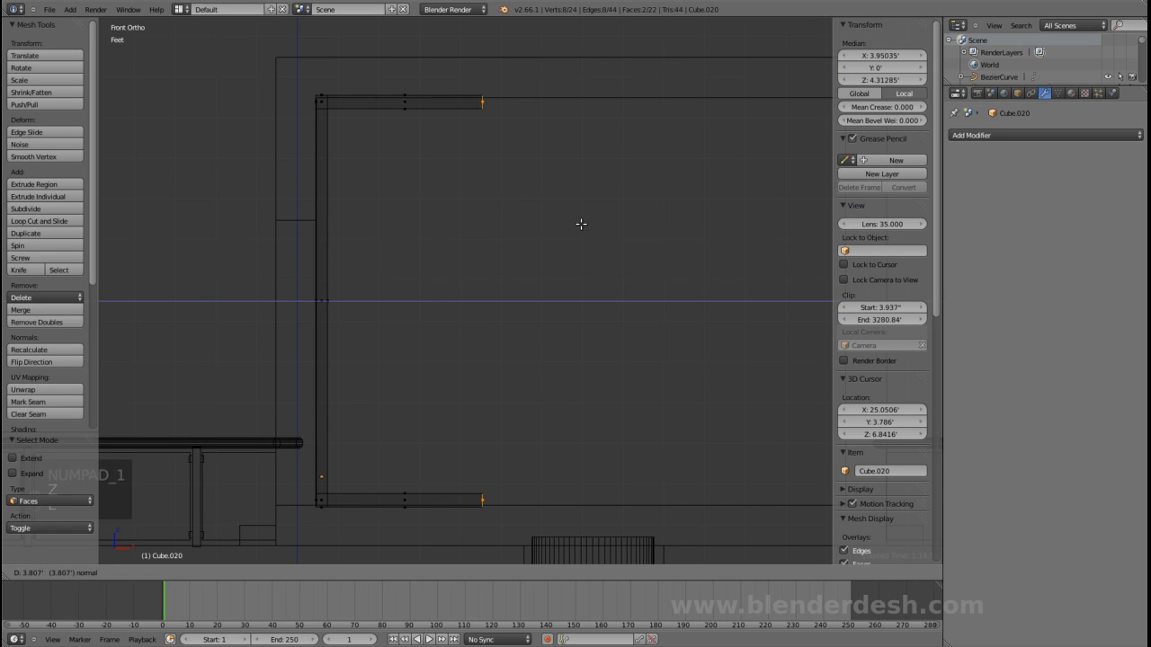
left_click(599, 224)
scroll(599, 224, "down", 1)
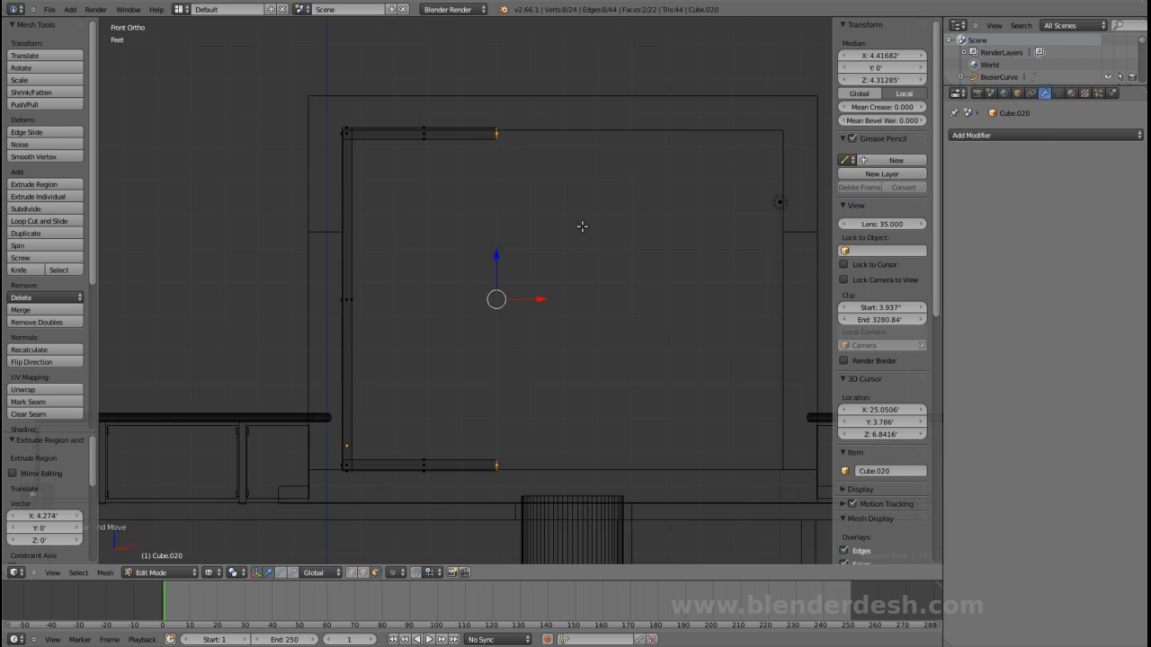
middle_click_drag(581, 224, 525, 224, "shift")
scroll(485, 279, "up", 1)
left_click_drag(467, 298, 424, 298)
middle_click_drag(462, 276, 431, 269, "shift")
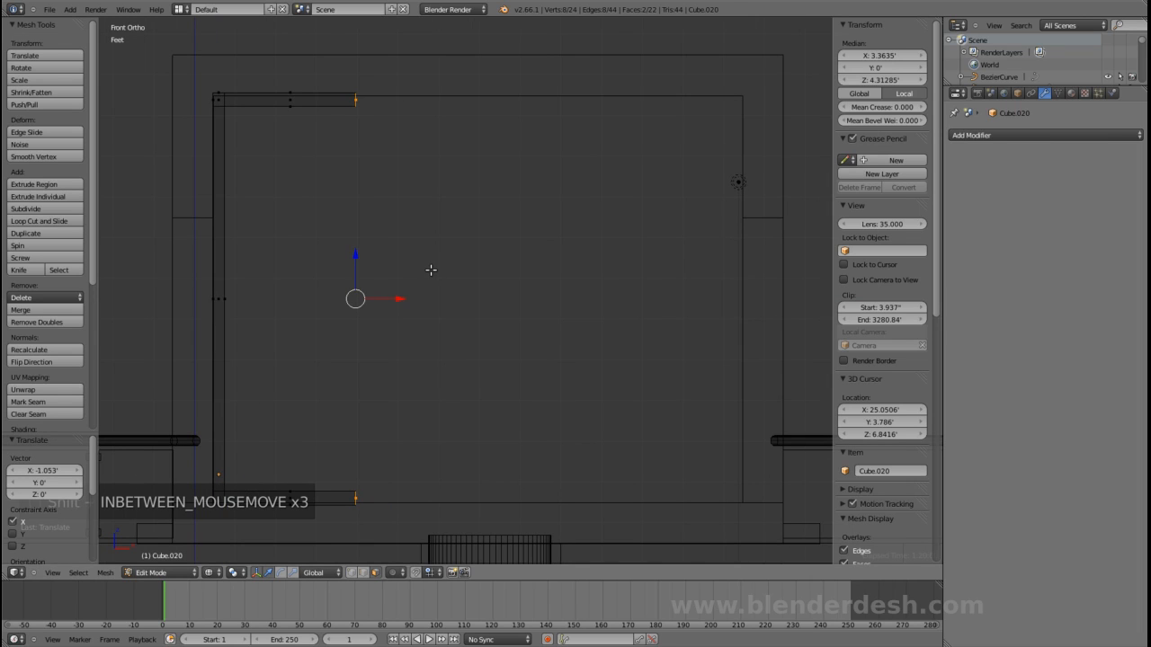
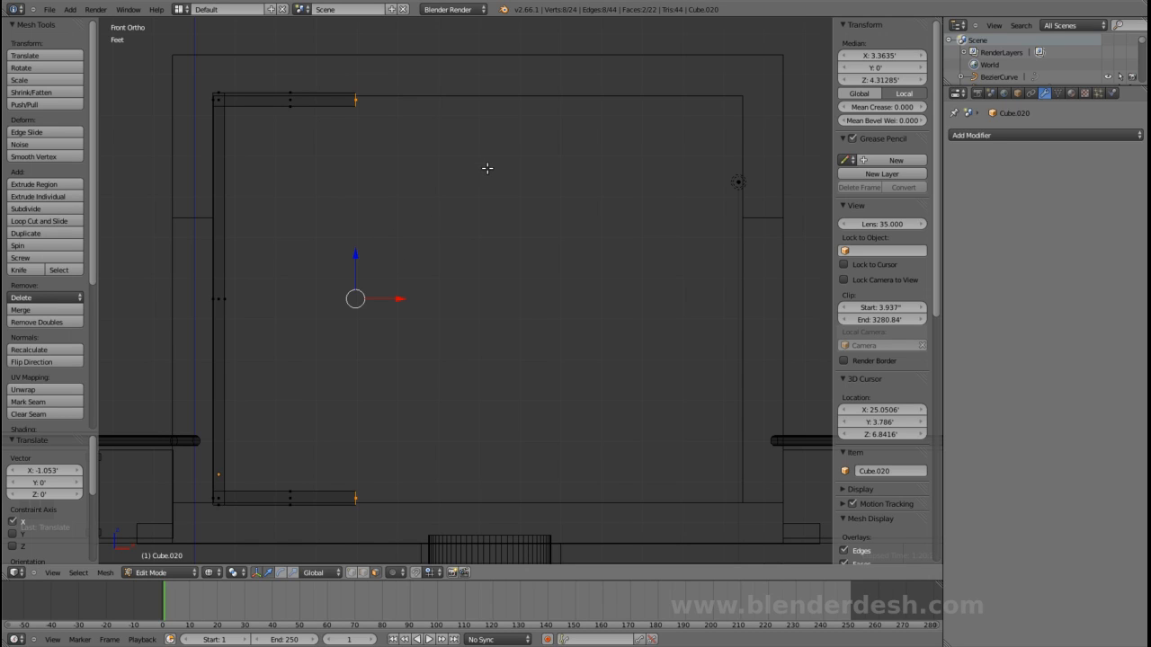
- Extrude the ends of both rails a further 3.973" along X to form the base segments for the next post
key("e")
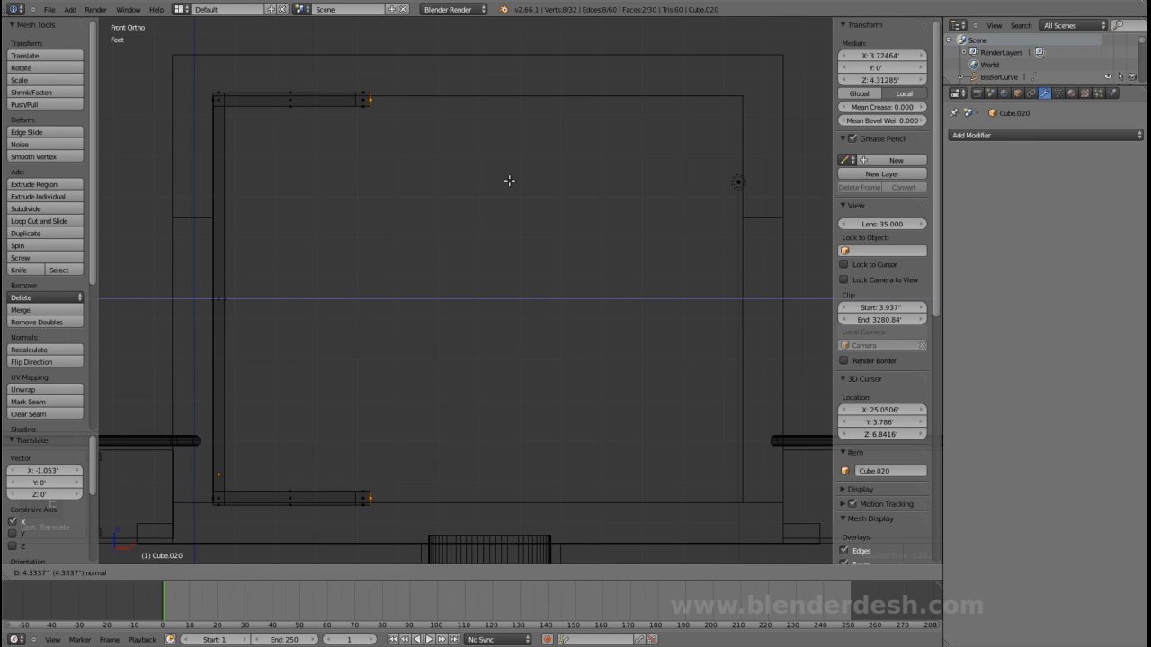
left_click(509, 180)
middle_click_drag(487, 188, 467, 231)
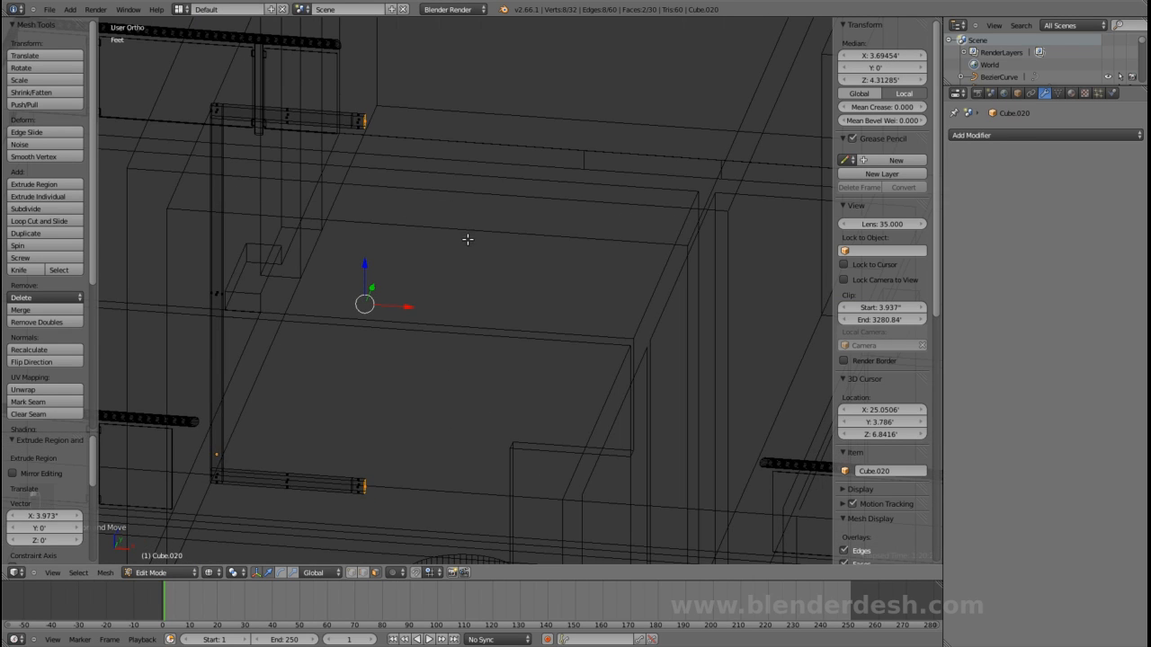
key("z")
- Extrude the upward-facing face of the lower rail's end segment about 8.768' along Z toward the upper rail
middle_click_drag(454, 270, 368, 457)
right_click(360, 472)
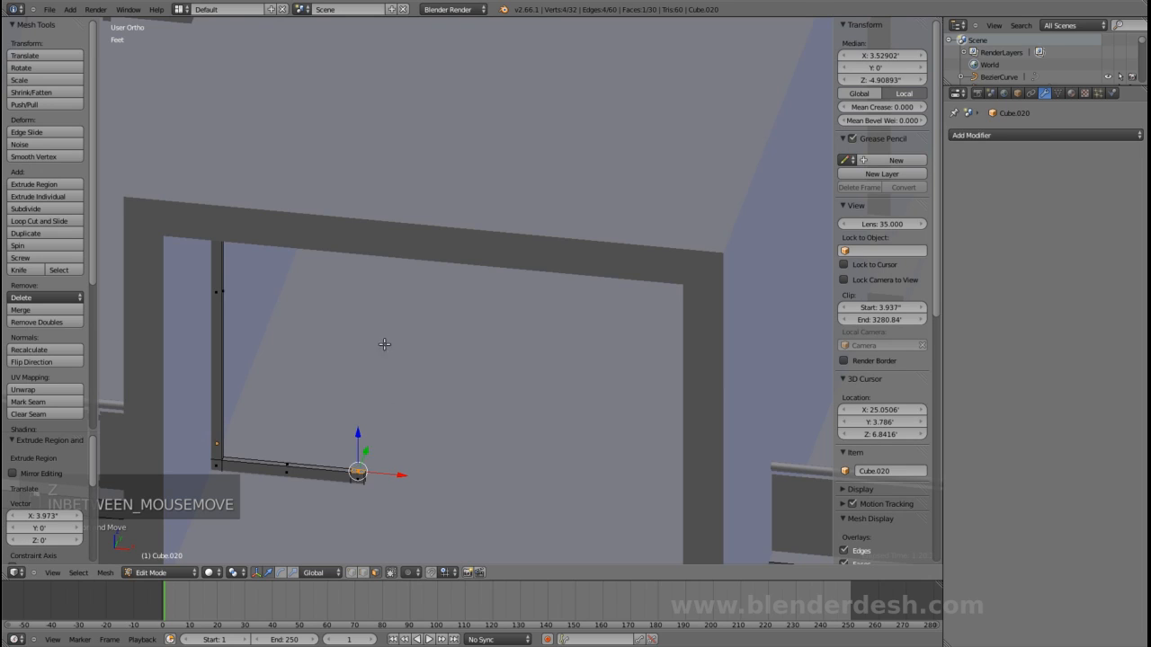
middle_click_drag(383, 345, 390, 398)
key("e")
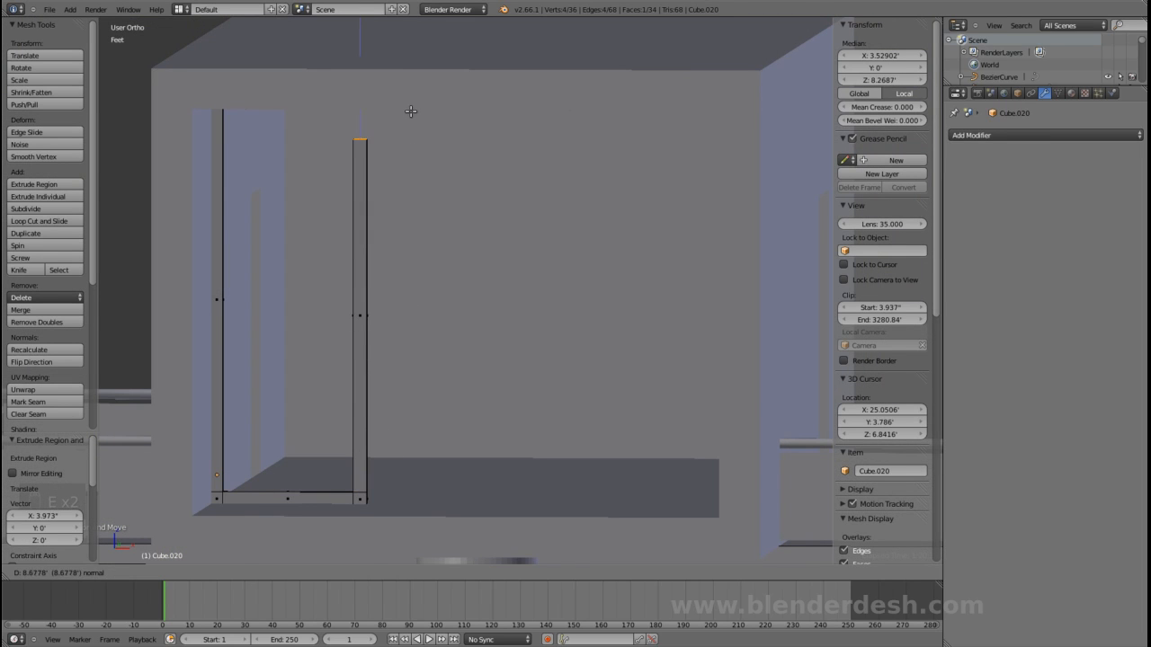
left_click(411, 111)
key("KP_1")
key("z")
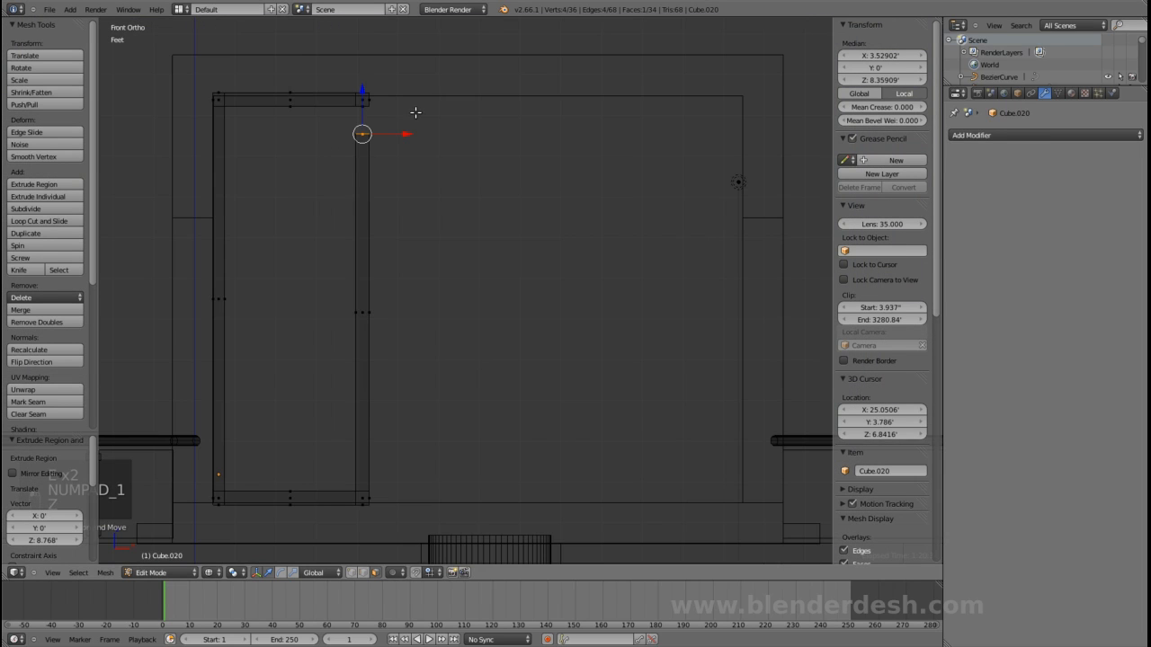
- Raise the upper end face of the window frame's second vertical post until it meets the top rail
scroll(415, 112, "up", 2)
middle_click_drag(380, 70, 358, 125, "shift")
left_click_drag(355, 96, 372, 47)
left_click(372, 46)
key("Tab")
scroll(371, 68, "down", 4)
key("z")
scroll(433, 146, "up", 4)
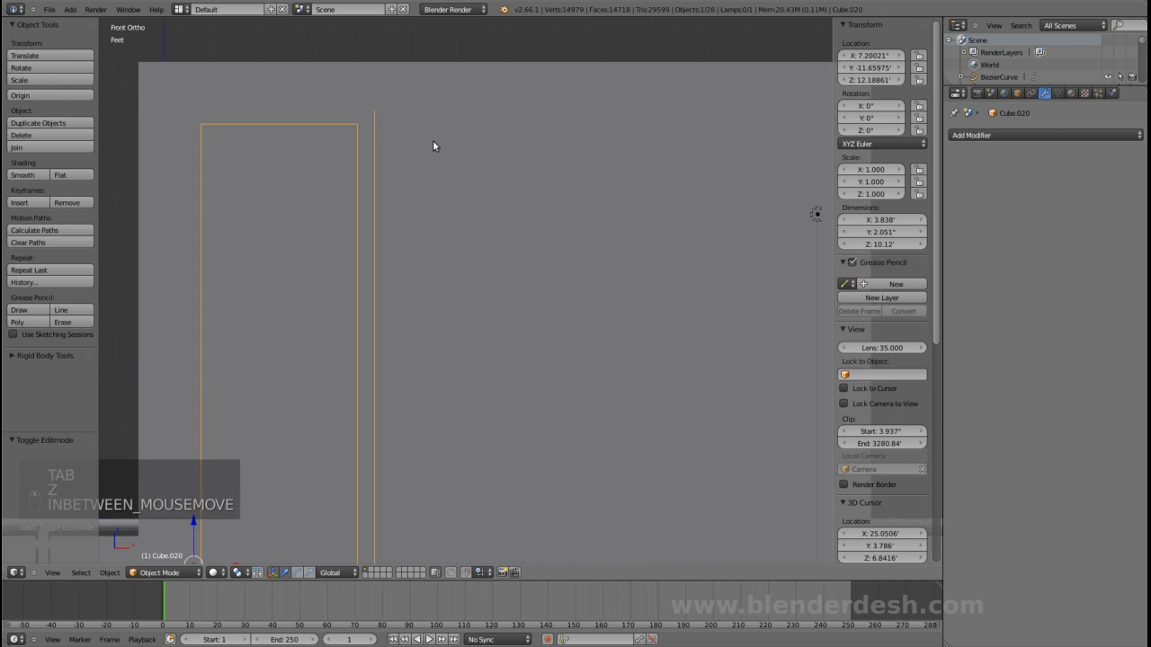
- Fine-tune the height of the post's end face where it joins the frame's top rail
key("Tab")
middle_click_drag(432, 112, 399, 129)
left_click(384, 102)
key("g")
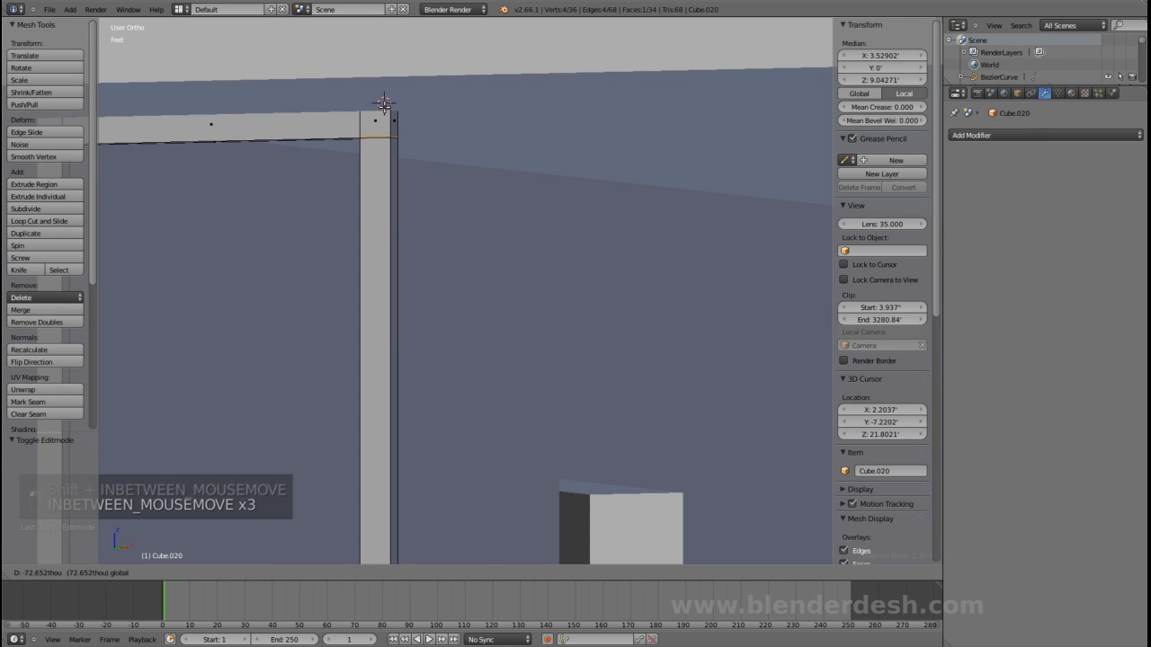
left_click(385, 105)
key("Tab")
scroll(404, 134, "down", 6)
middle_click_drag(458, 208, 436, 215)
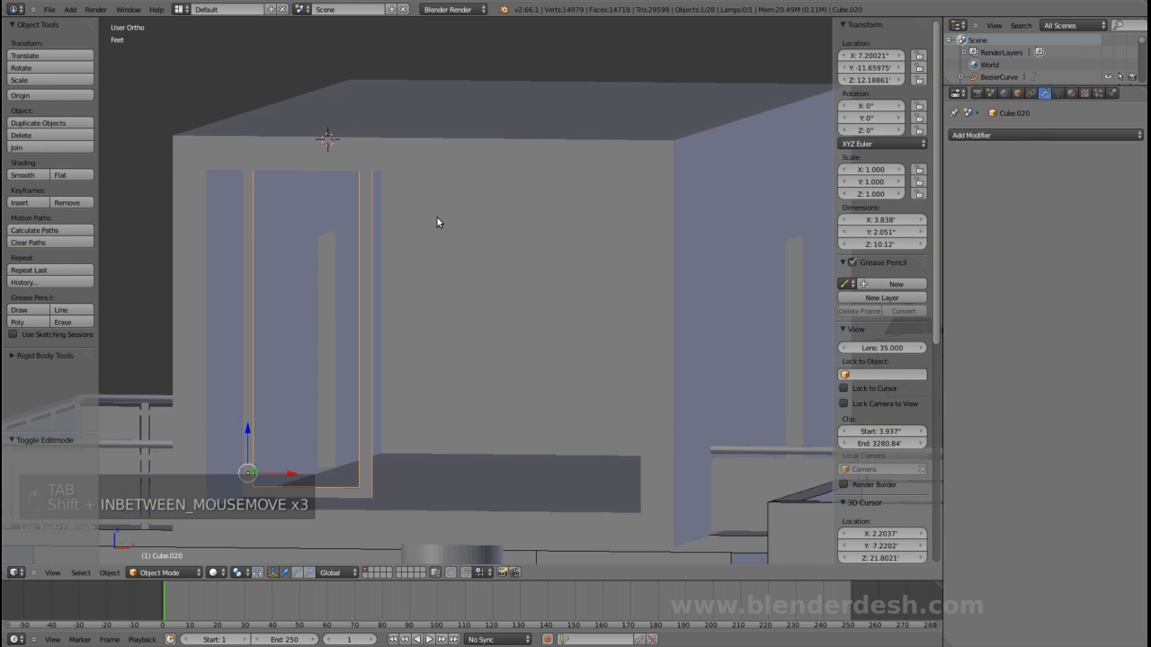
- Save the file and frame the window in a perspective view
key("ctrl+s")
key("KP_1")
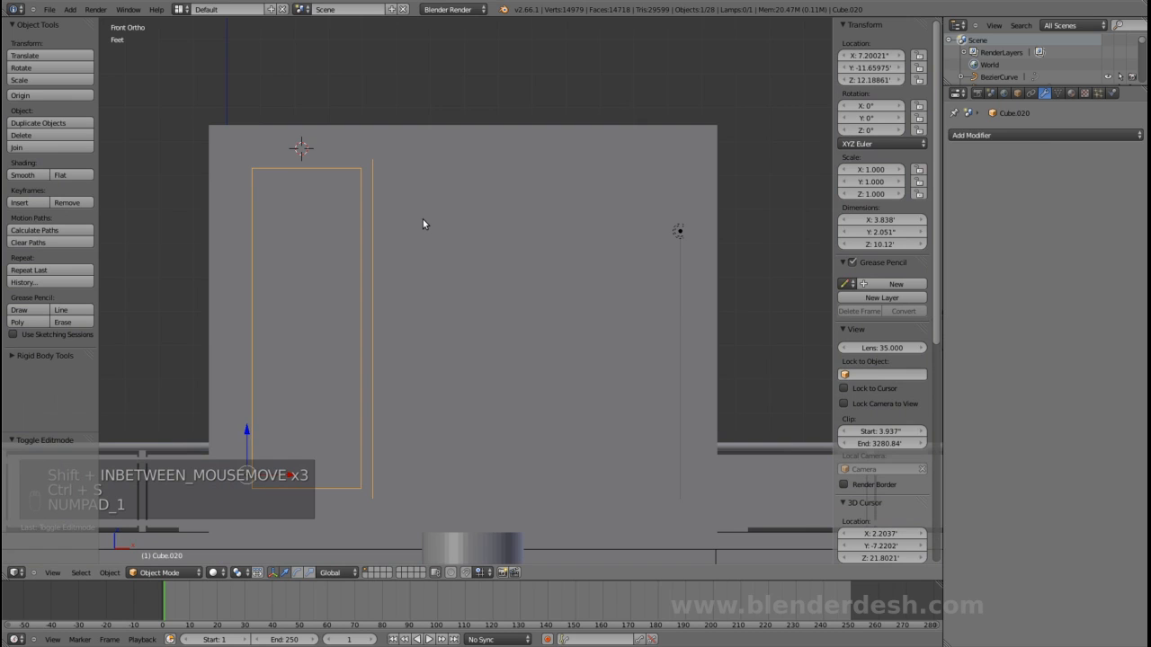
key("KP_Decimal")
key("KP_5")
middle_click_drag(422, 219, 532, 237)
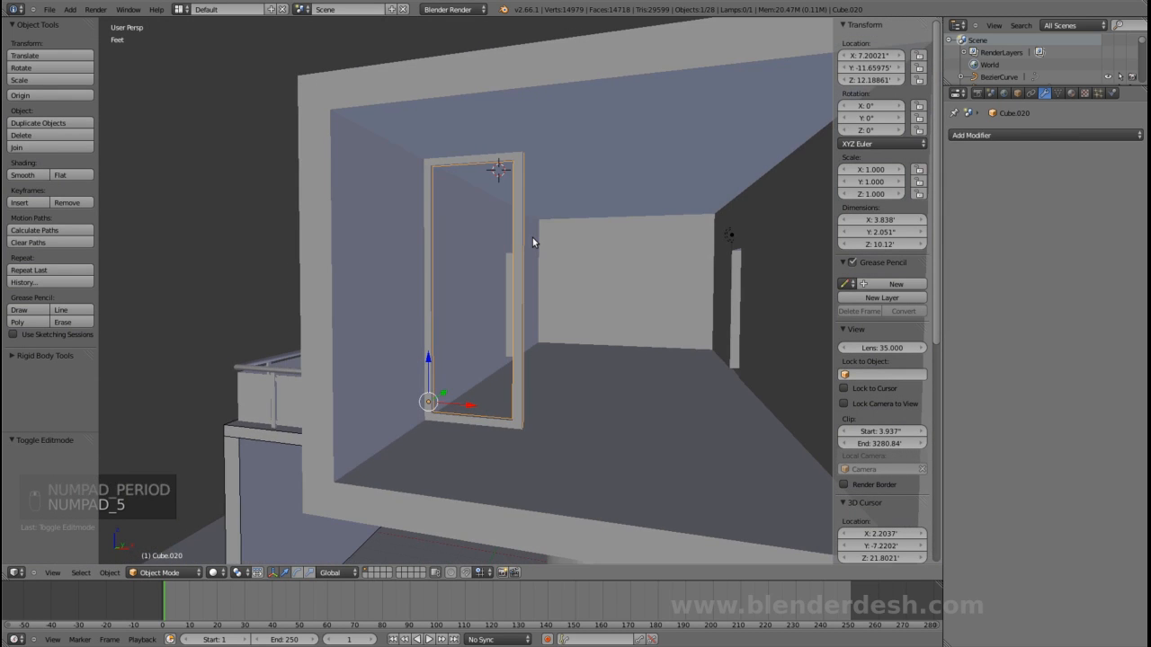
scroll(565, 244, "up", 2)
key("ctrl+s")
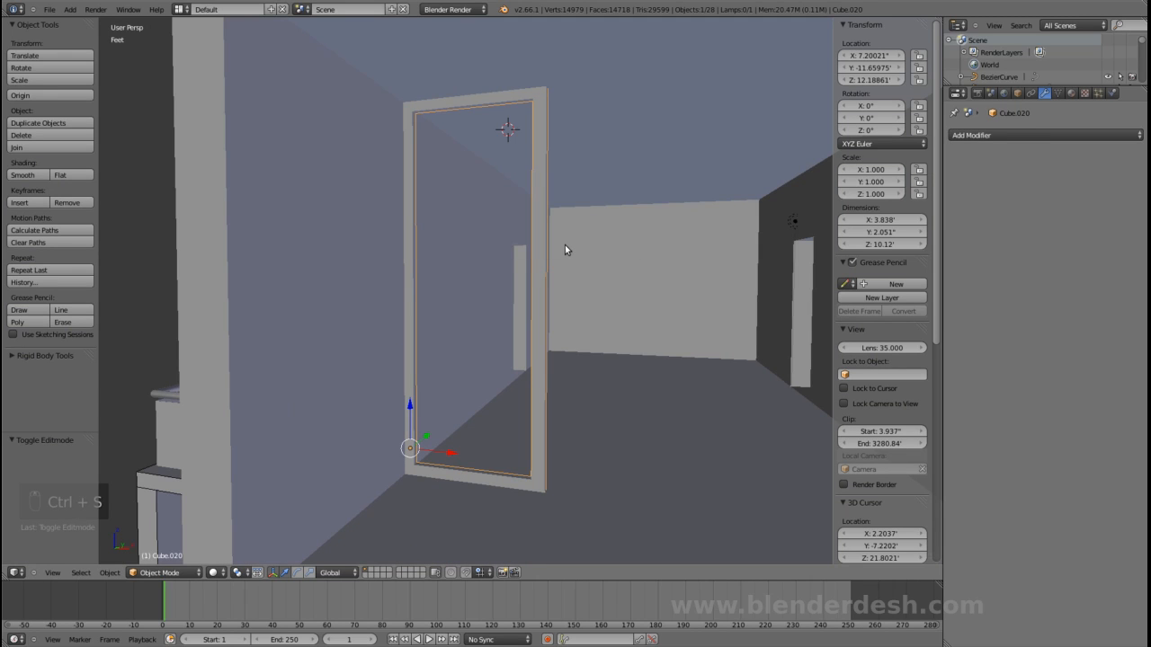
- Cut two evenly spaced edge loops around the window frame's profile with Loop Cut and Slide
middle_click_drag(565, 249, 547, 249)
middle_click_drag(495, 171, 476, 191, "shift")
scroll(477, 191, "up", 1)
scroll(476, 189, "up", 1)
scroll(476, 189, "down", 1)
middle_click_drag(545, 221, 500, 208, "shift")
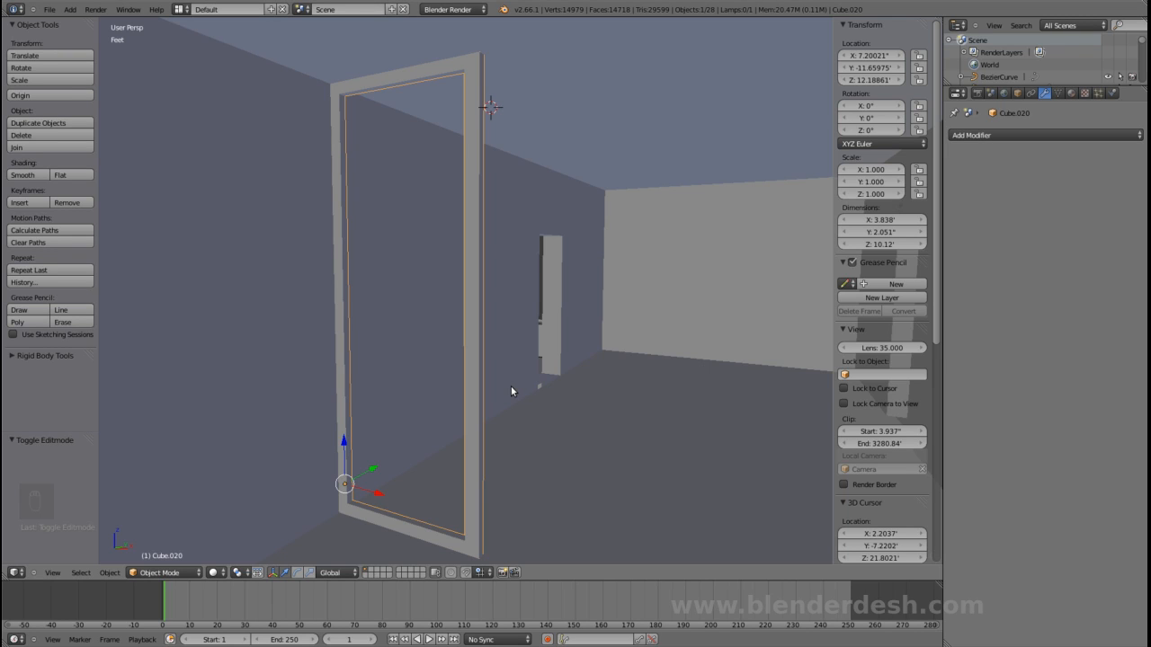
key("Tab")
middle_click_drag(438, 355, 359, 347, "shift")
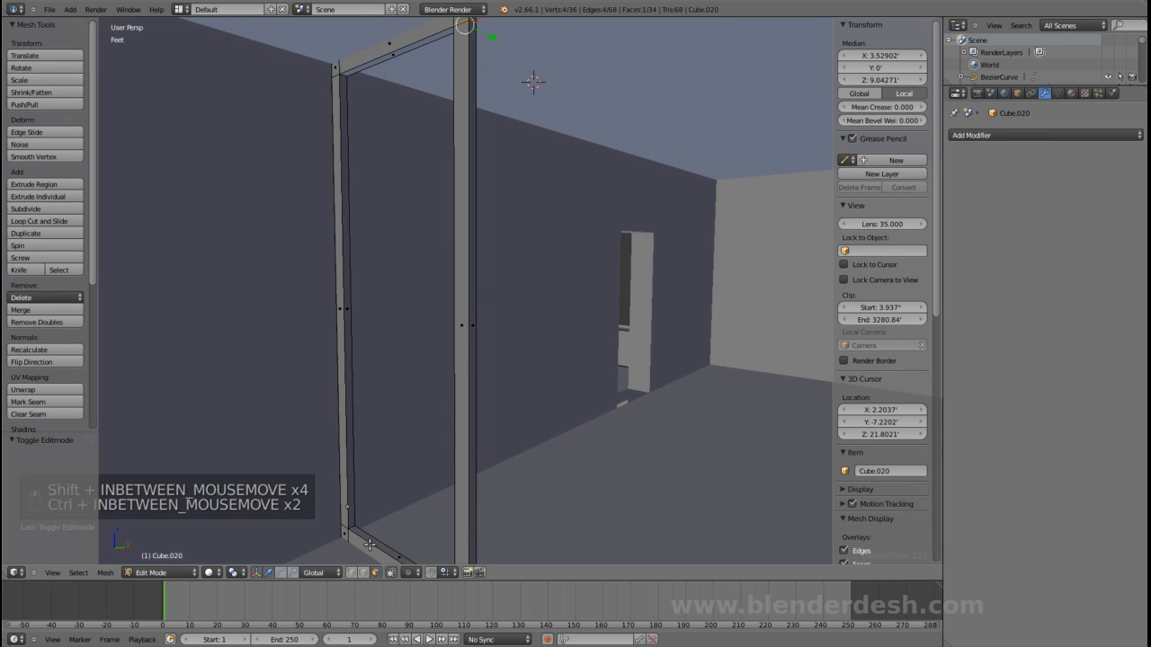
key("ctrl+r")
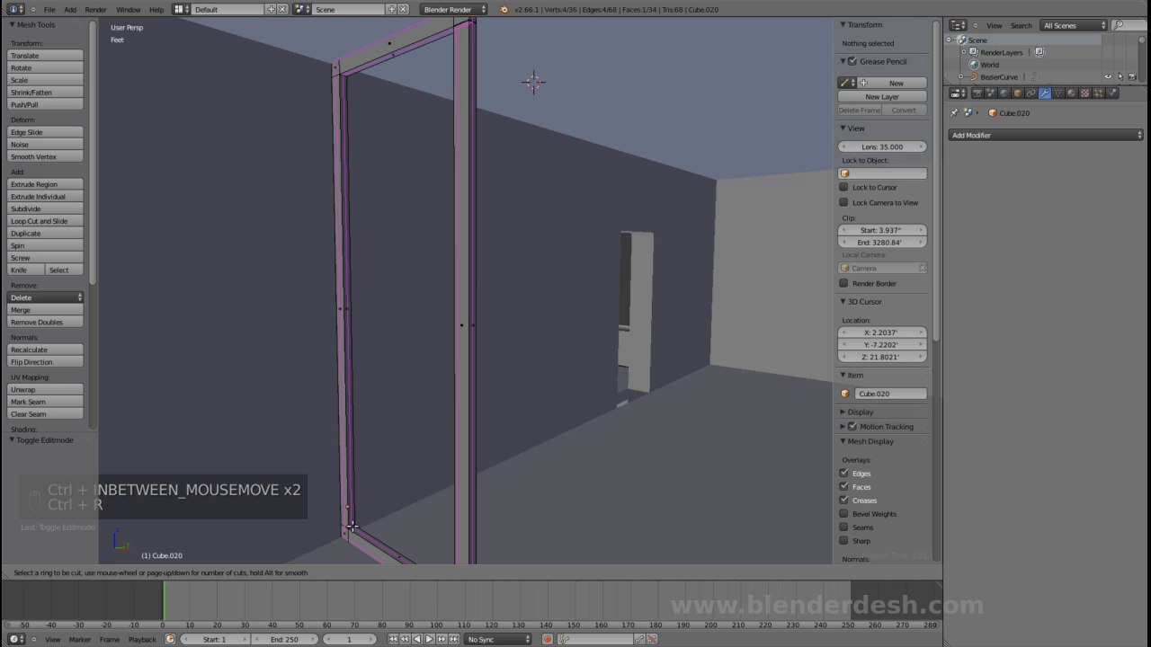
scroll(351, 527, "up", 1)
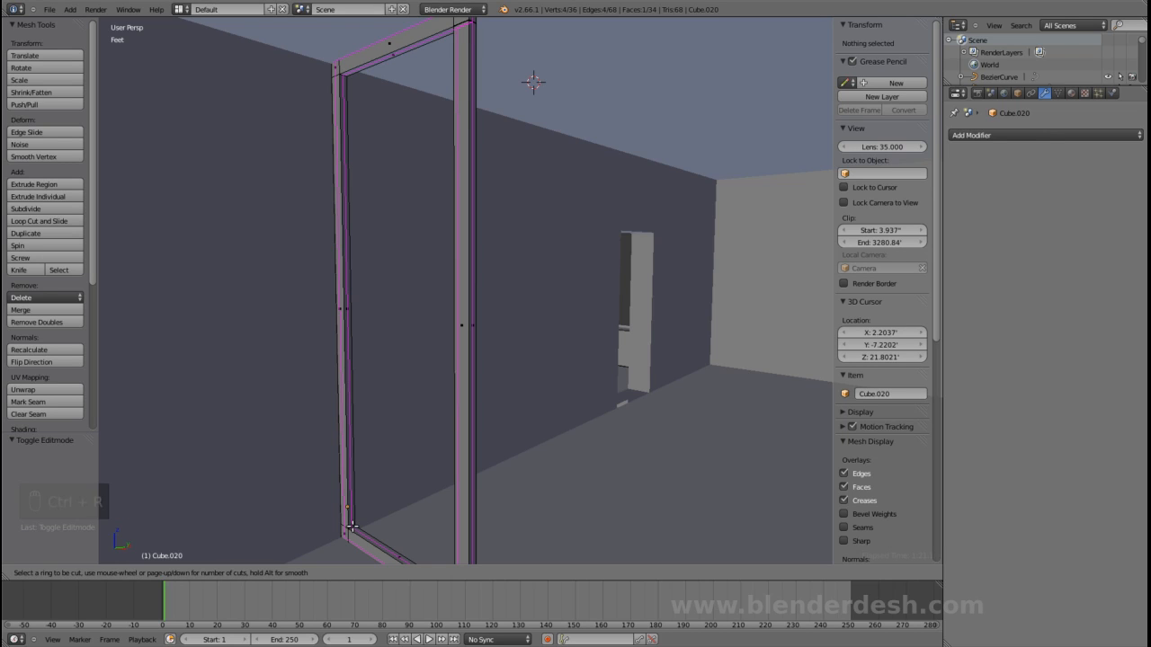
left_click(352, 527)
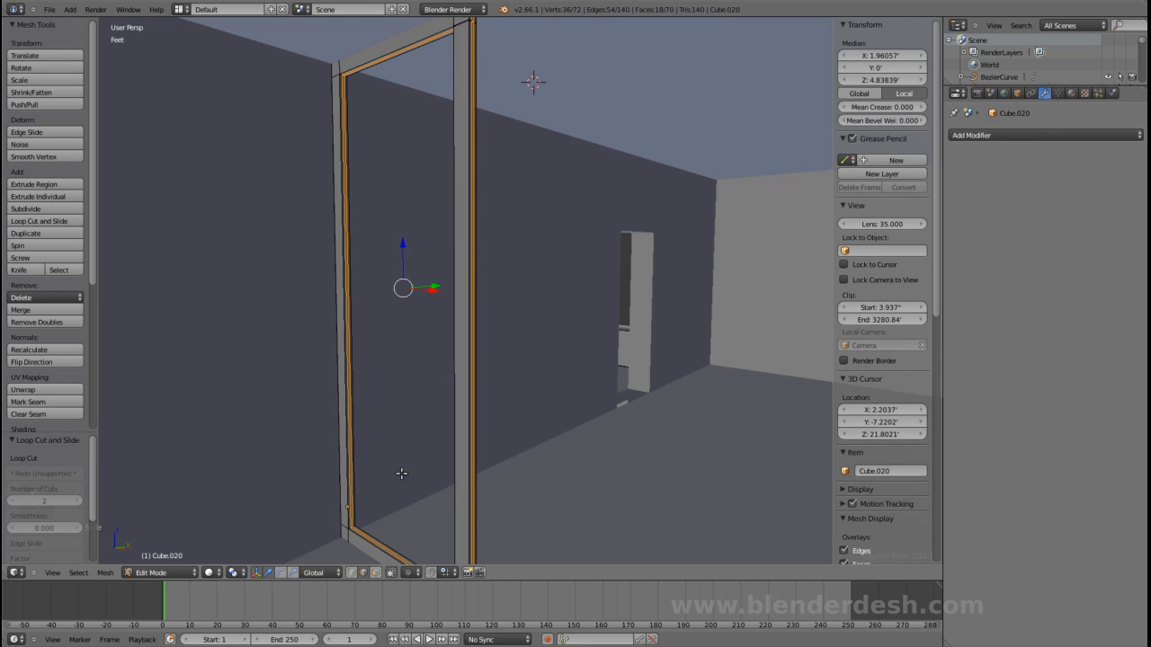
- Extrude the narrow middle face on the first post's inner side about 3.227 feet across the opening to form the pane
scroll(397, 409, "up", 3)
middle_click_drag(395, 406, 373, 376)
scroll(459, 352, "down", 4)
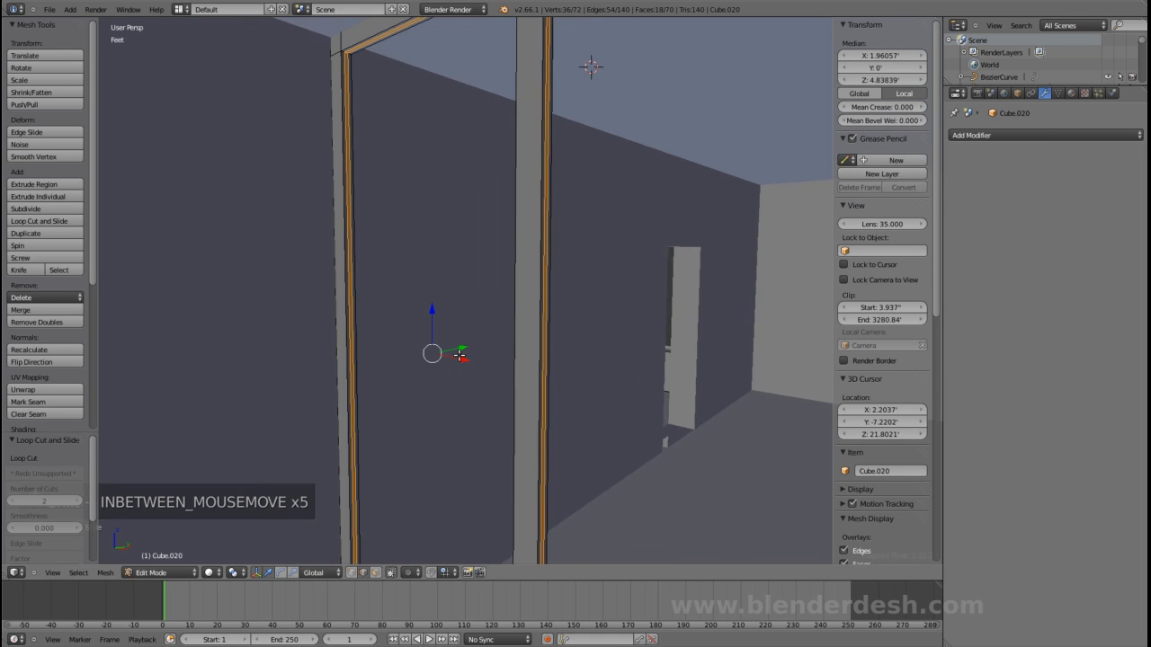
scroll(459, 357, "up", 3)
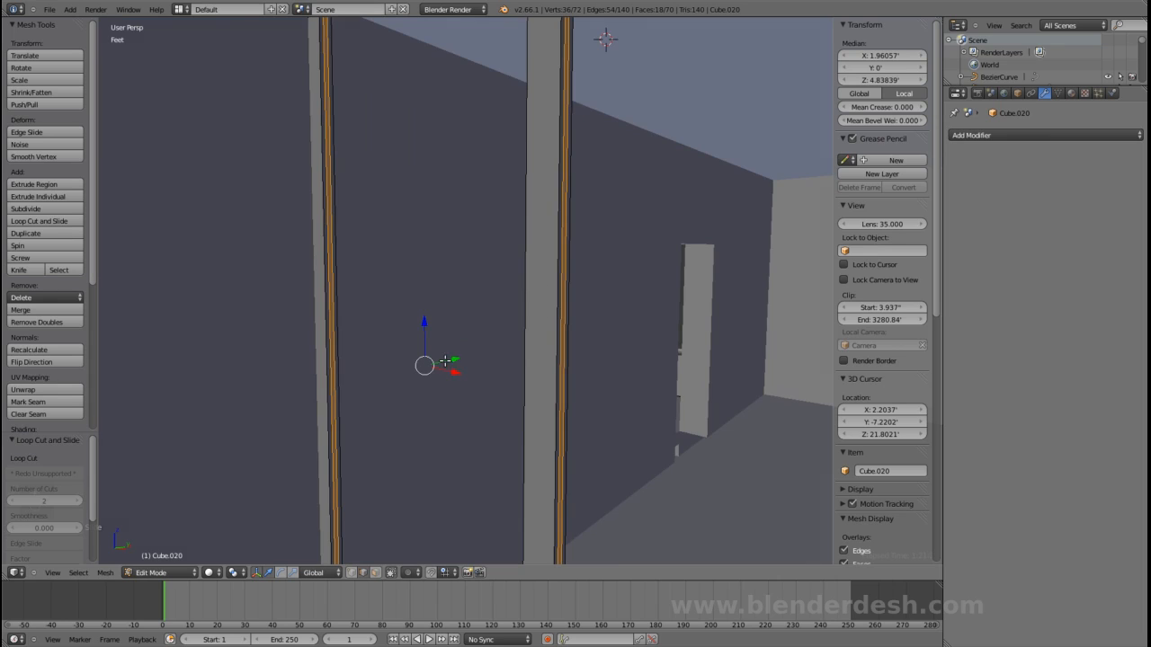
middle_click_drag(446, 361, 412, 364)
key("ctrl+Tab")
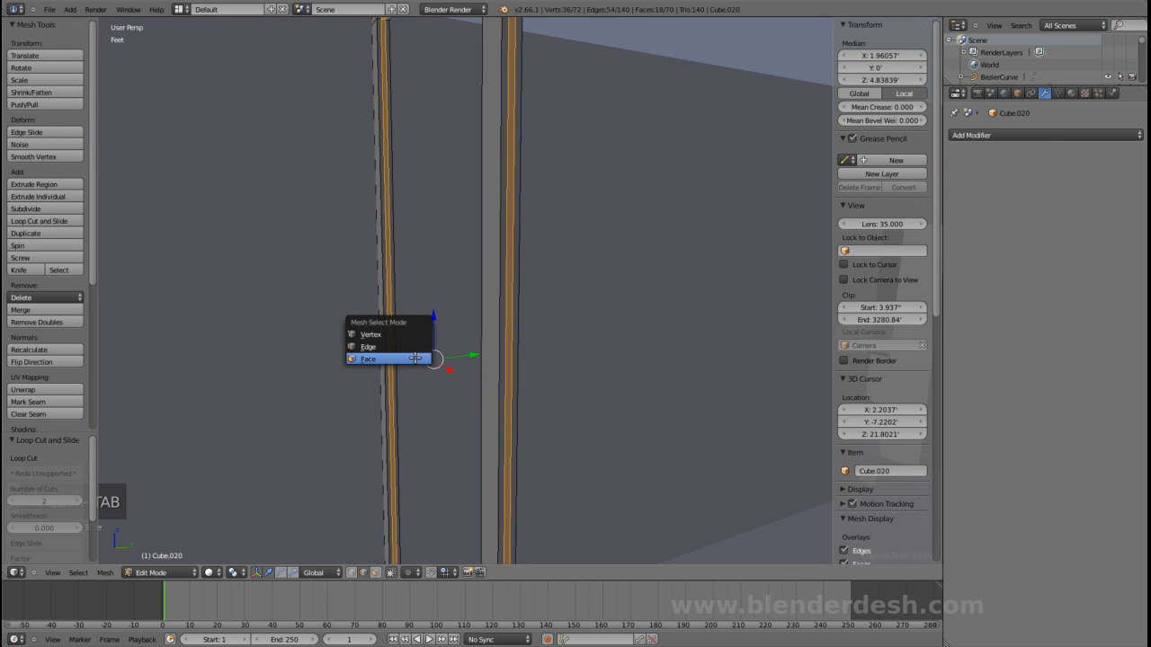
left_click(408, 357)
right_click(388, 298)
scroll(387, 298, "down", 4)
middle_click_drag(387, 298, 490, 312)
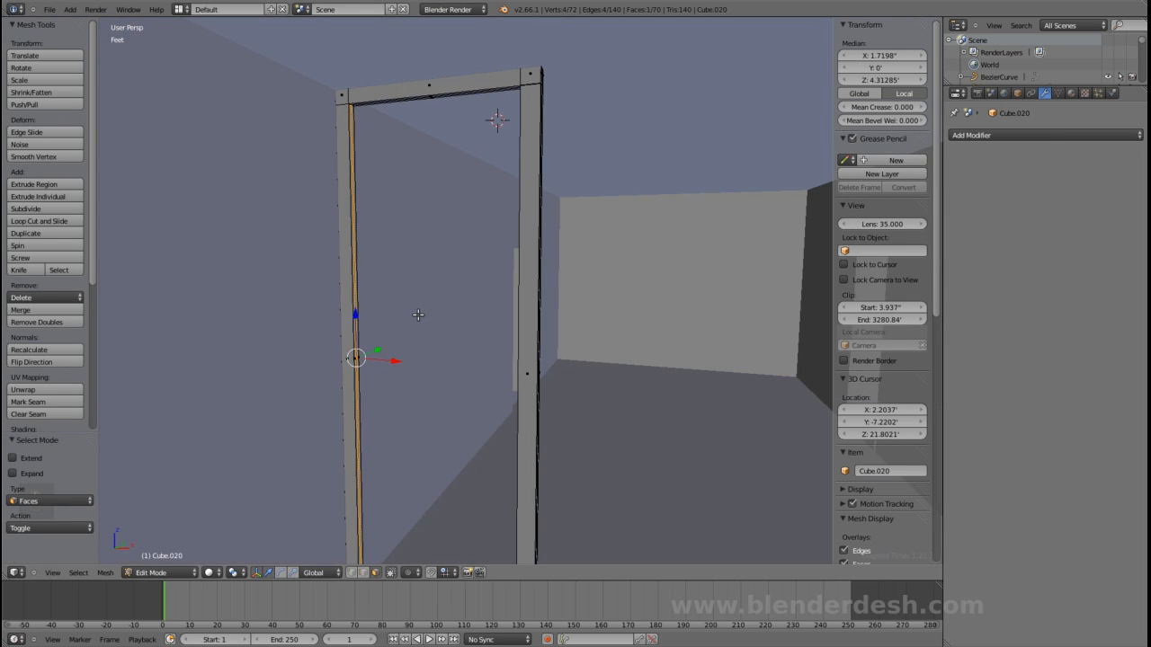
key("e")
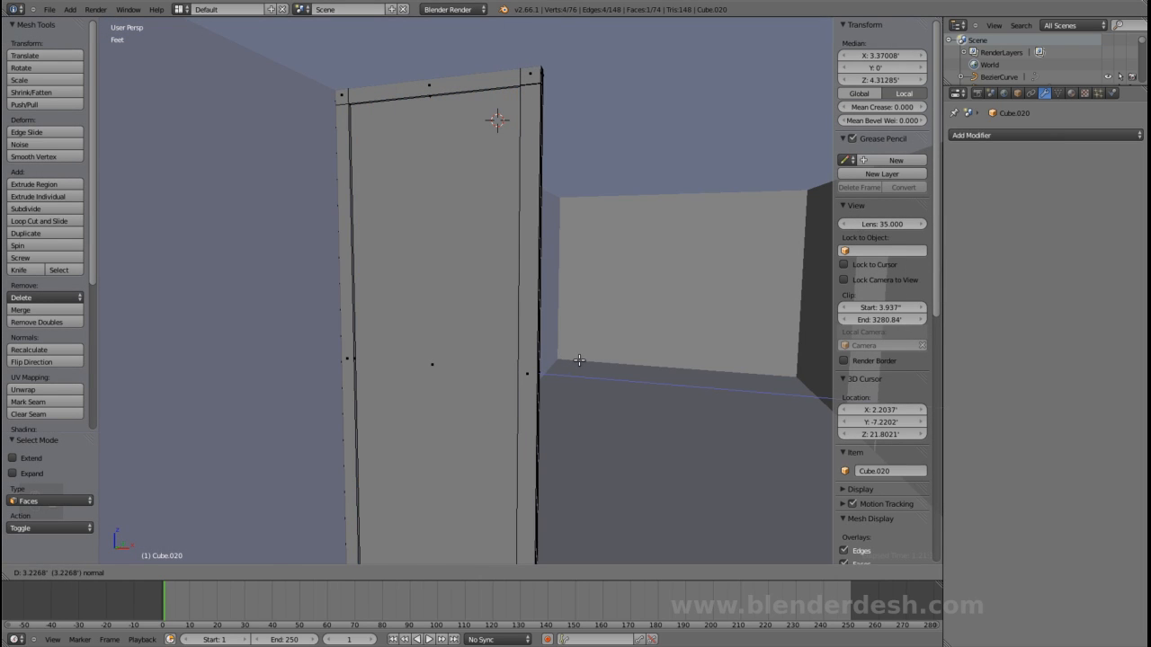
left_click(579, 360)
mouse_move(580, 352)
middle_mouse_down()
mouse_move(651, 360)
mouse_move(595, 366)
middle_mouse_up()
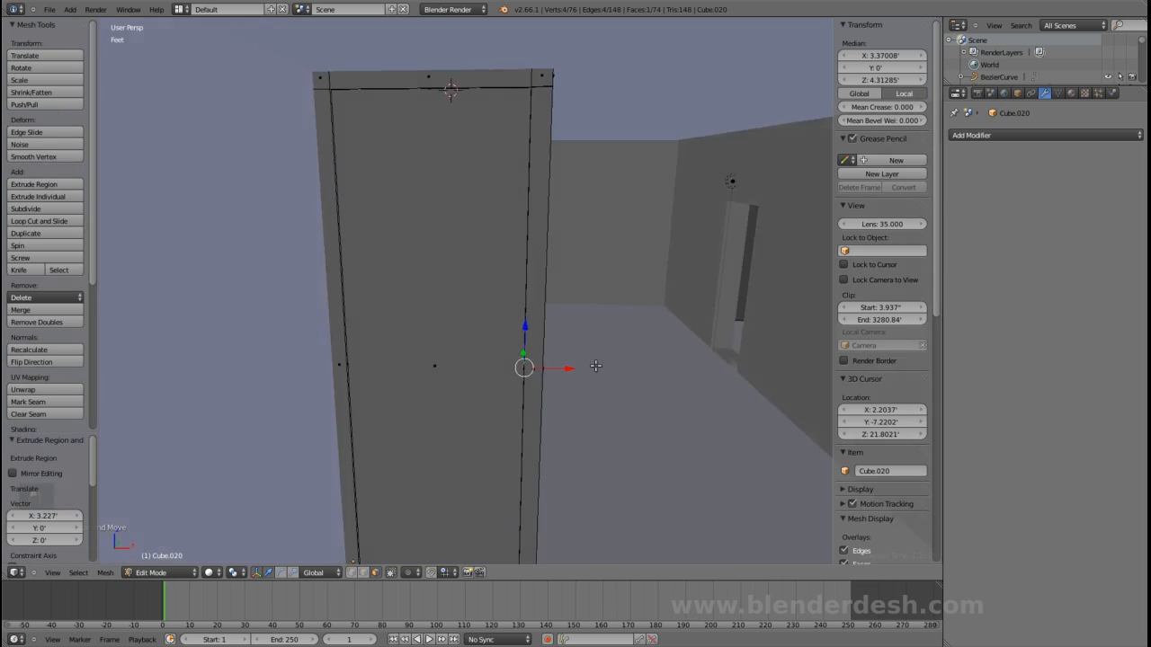
- Leave mesh editing, deselect the finished window panel and save the file
scroll(557, 365, "down", 6)
key("Tab")
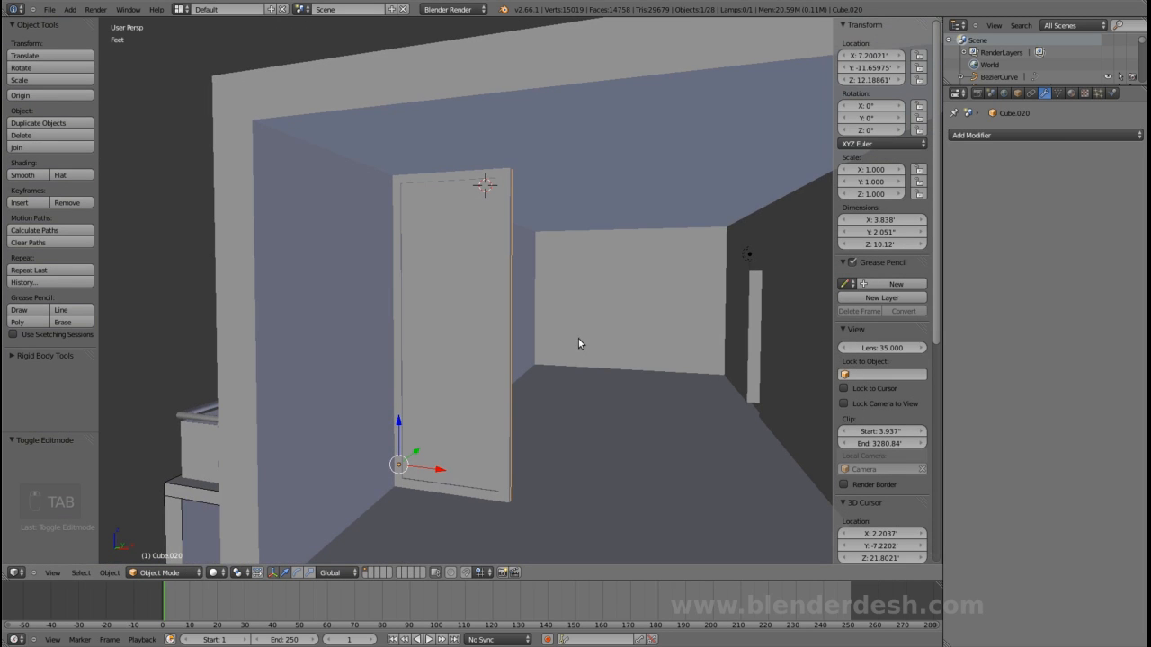
key("ctrl+s")
left_click(579, 339)
key("a")
key("ctrl+s")
left_click(579, 339)
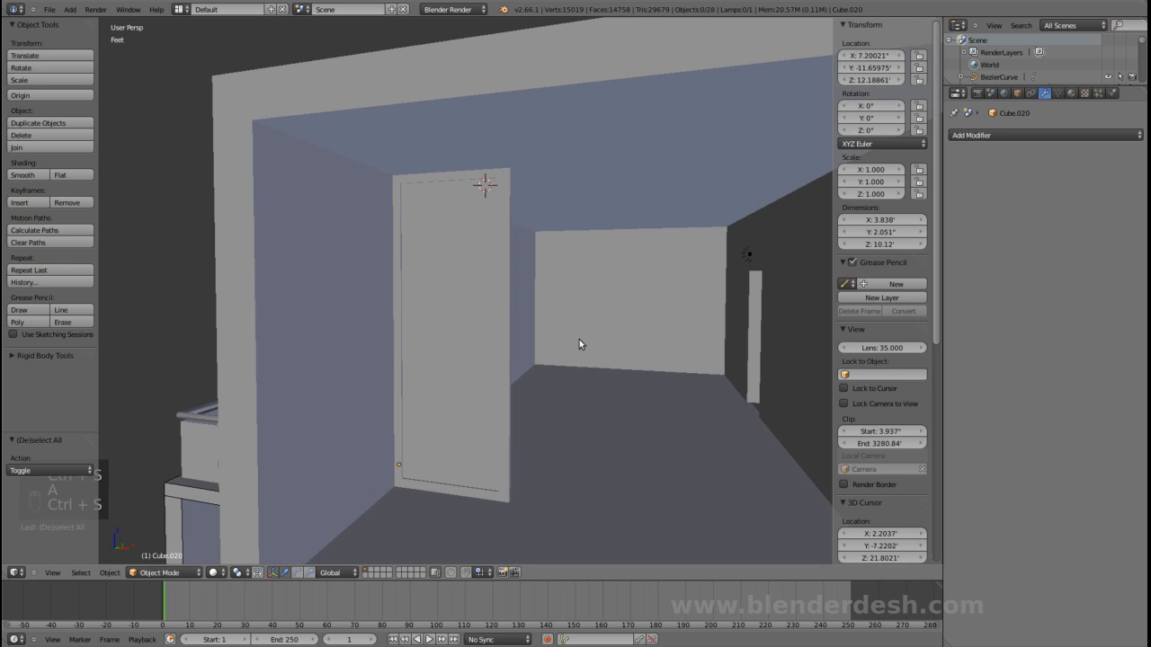
- Show the building in a front orthographic wireframe view and save the file
key("KP_1")
key("z")
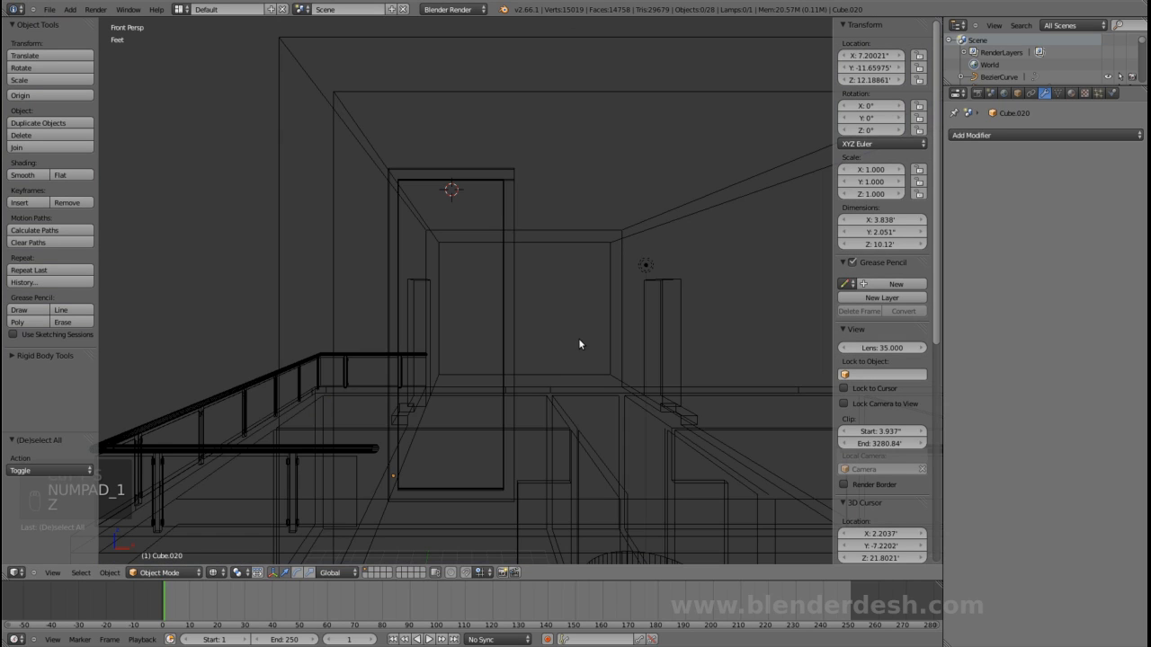
key("KP_5")
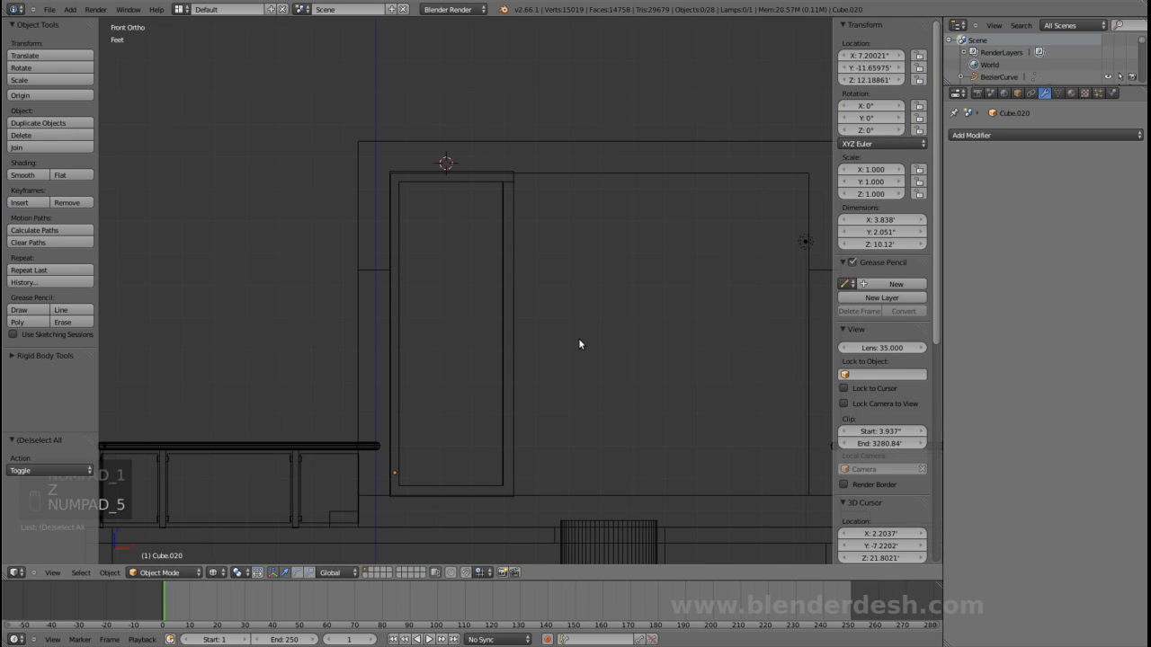
mouse_move(590, 338)
middle_mouse_down()
mouse_move(517, 291)
mouse_move(518, 307)
mouse_move(495, 310)
middle_mouse_up()
key("z")
key("KP_1")
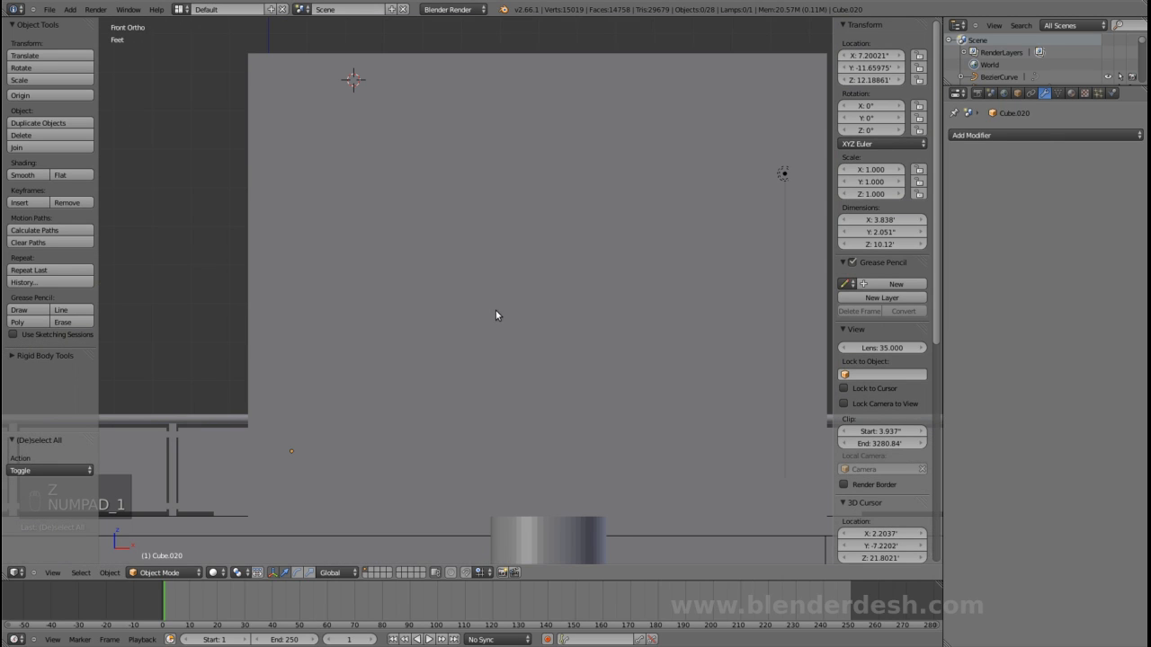
key("ctrl+s")
left_click(495, 310)
key("z")
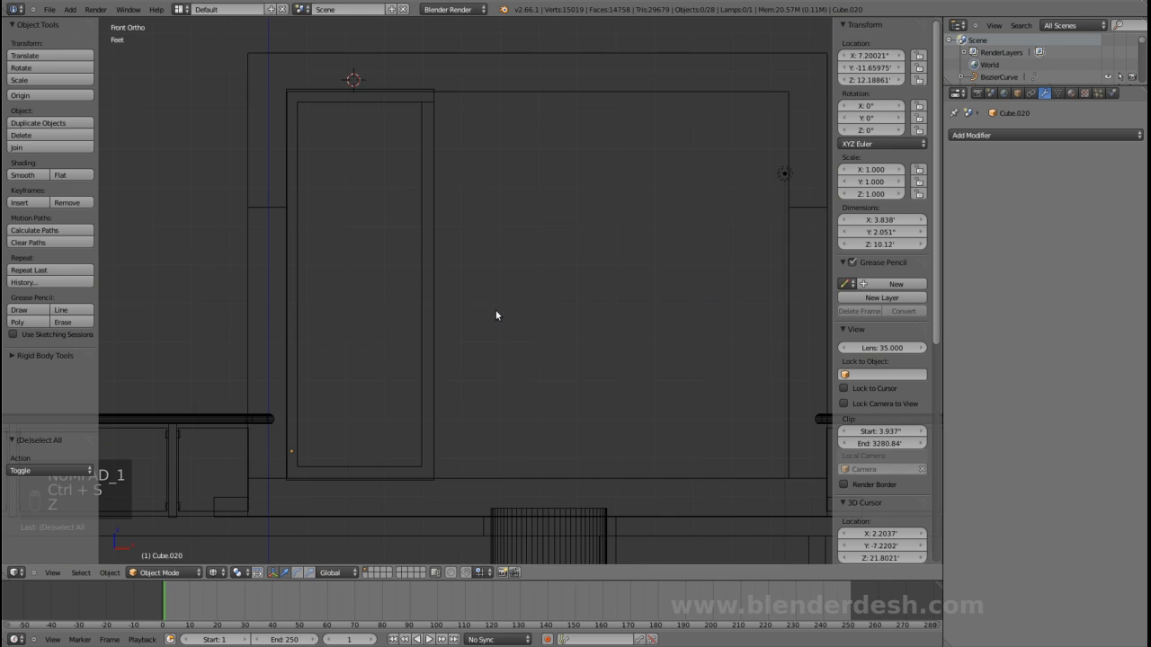
- Select the window panel and save the file
right_click(421, 250)
scroll(386, 260, "down", 5, "ctrl")
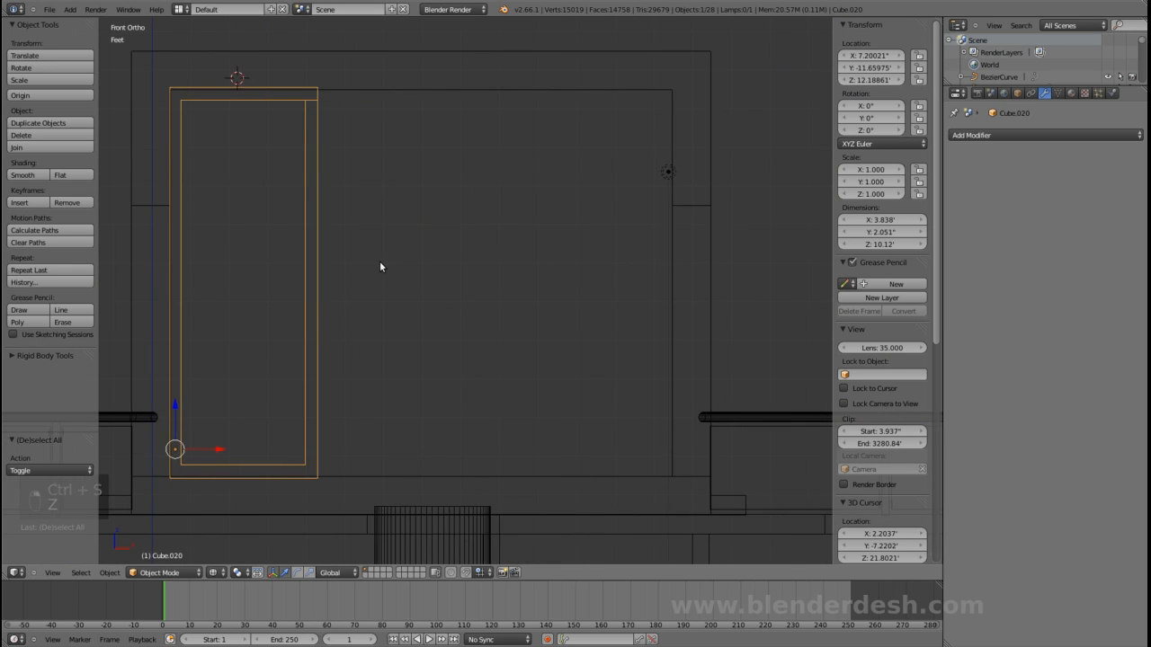
scroll(408, 251, "down", 2)
scroll(409, 256, "up", 1)
key("ctrl+s")
left_click(410, 251)
- Try to duplicate the window panel about 3.865 feet along the X axis
key("shift+d")
key("x")
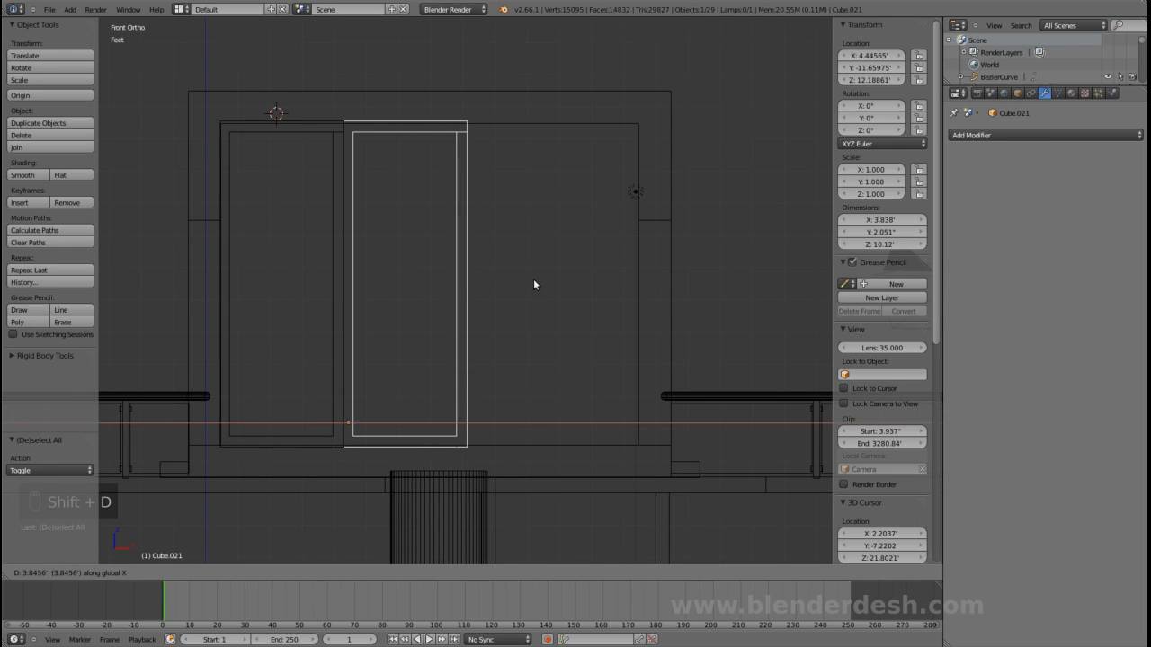
left_click(535, 288)
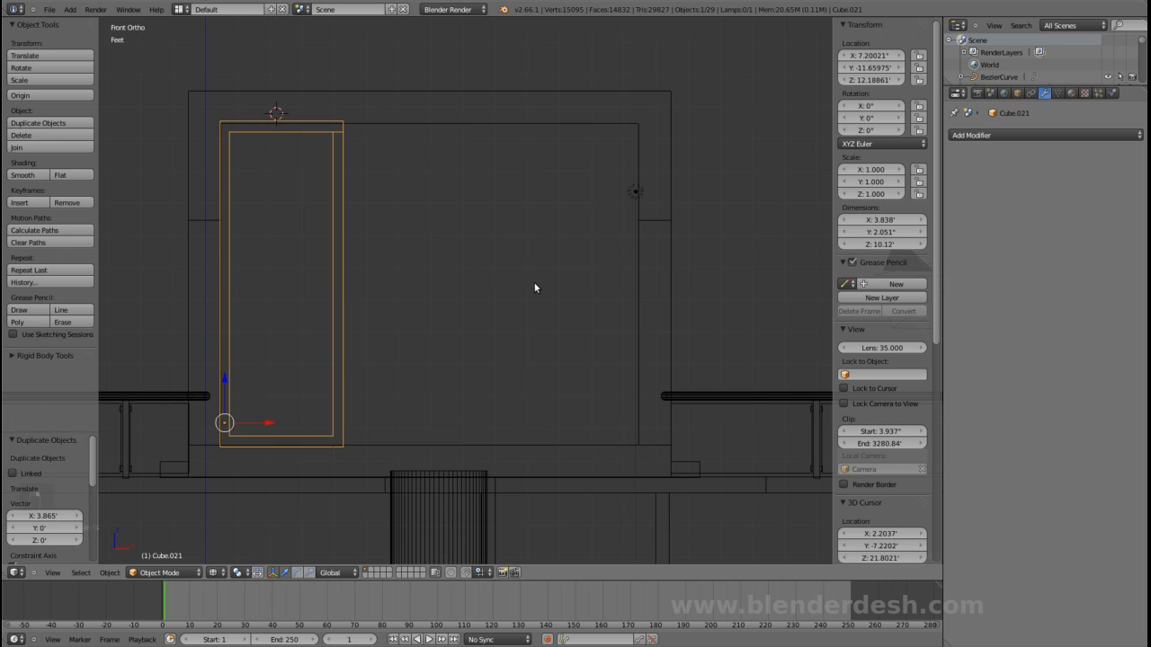
key("ctrl+z")
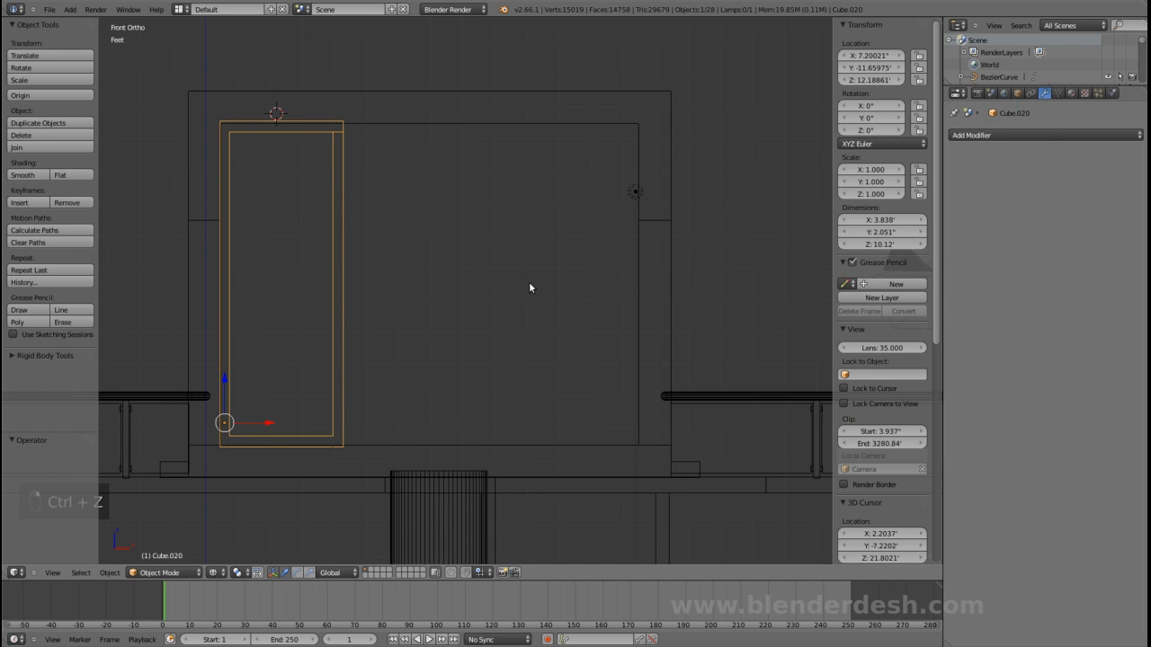
- Add an Array modifier to the window panel with a count of 3
left_click(1028, 136)
left_click(906, 160)
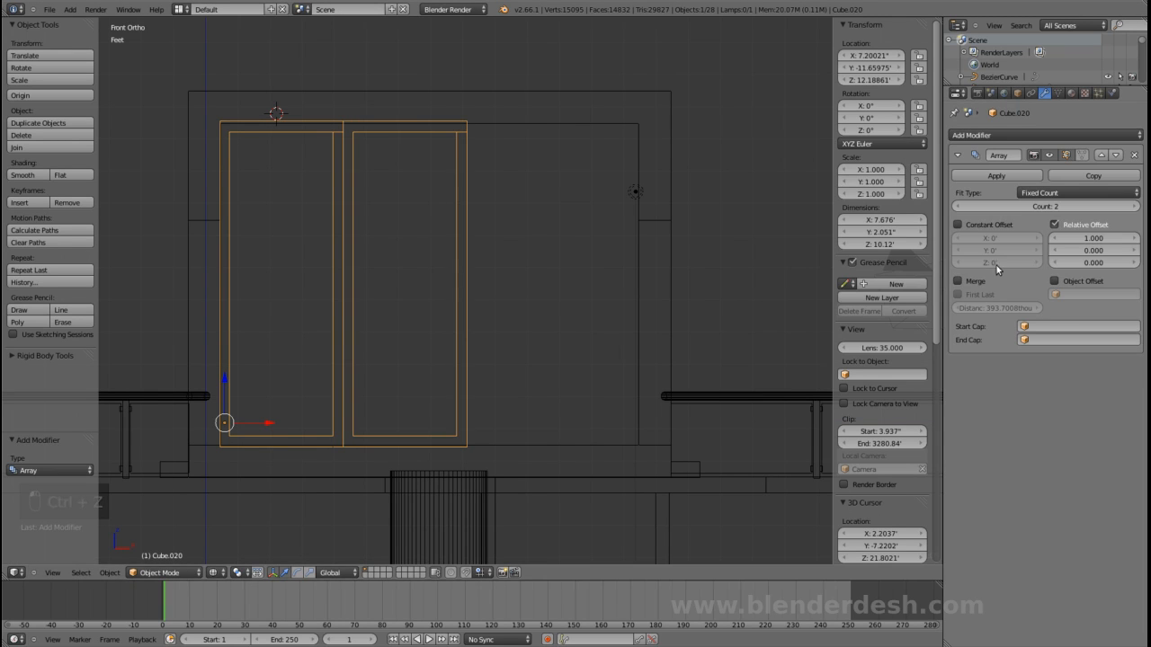
left_click(1130, 207)
left_click(1129, 207)
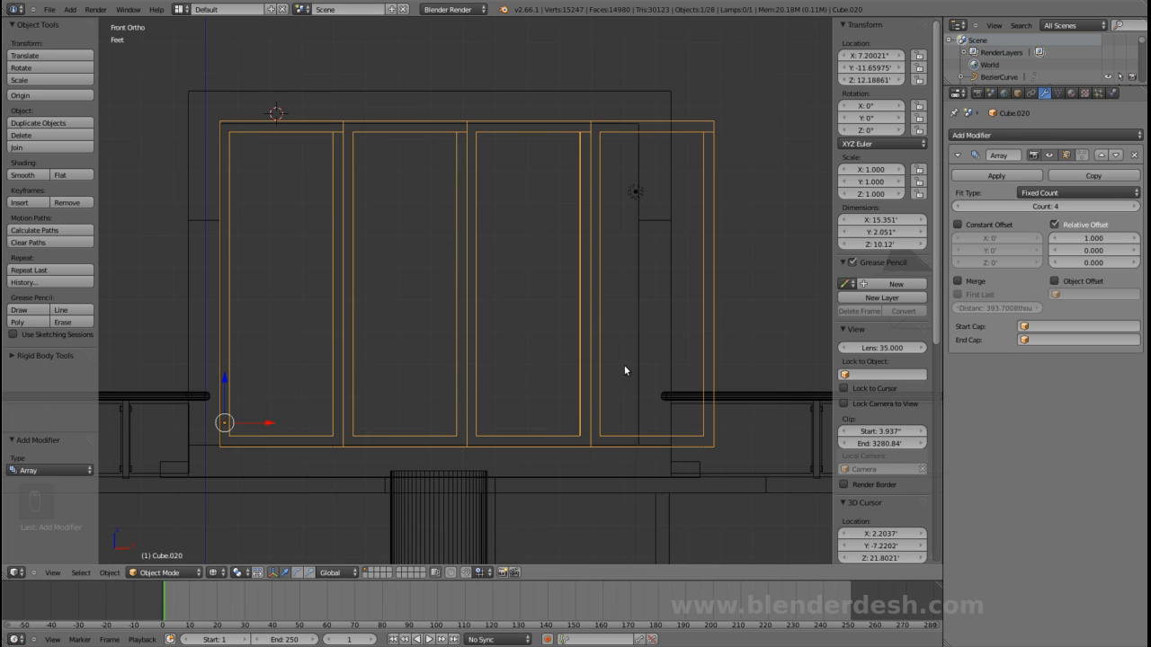
left_click(959, 206)
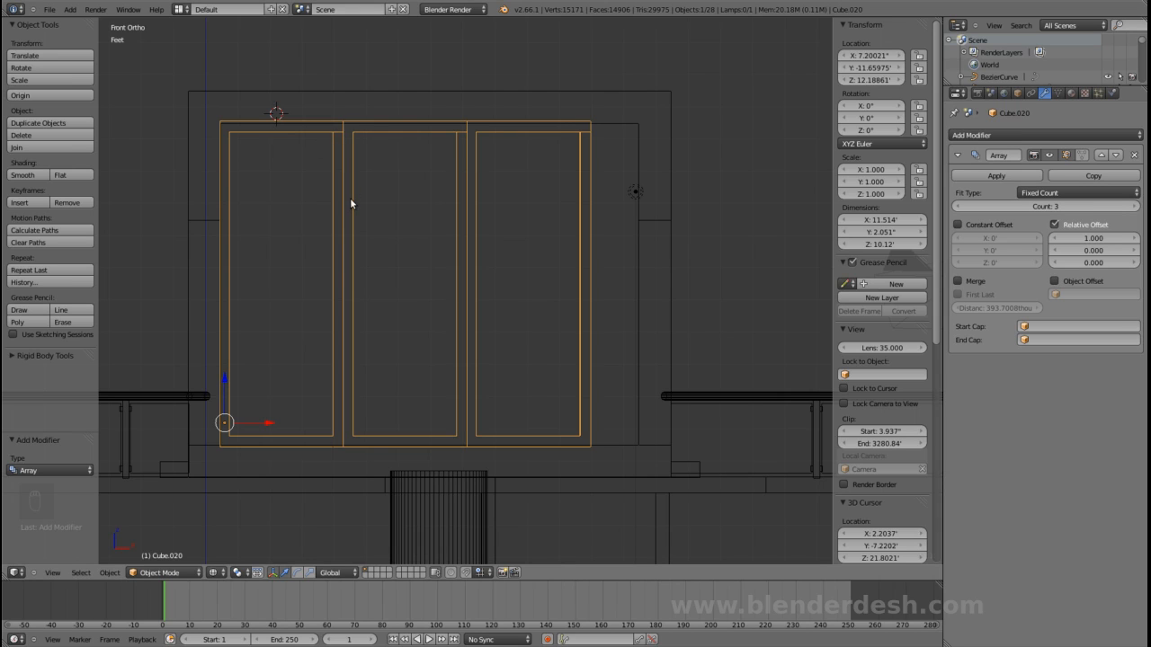
- Widen the window panel by moving all vertices of its second post about 6.168 inches along X, filling the opening
key("Tab")
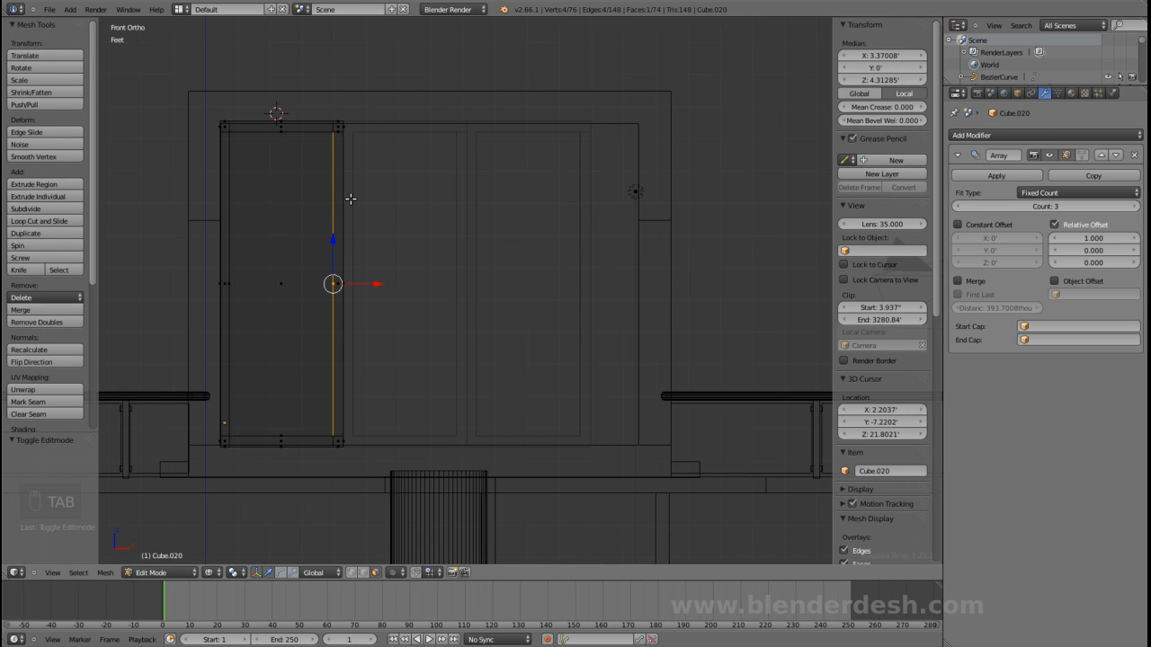
key("ctrl+Tab")
left_click(337, 174)
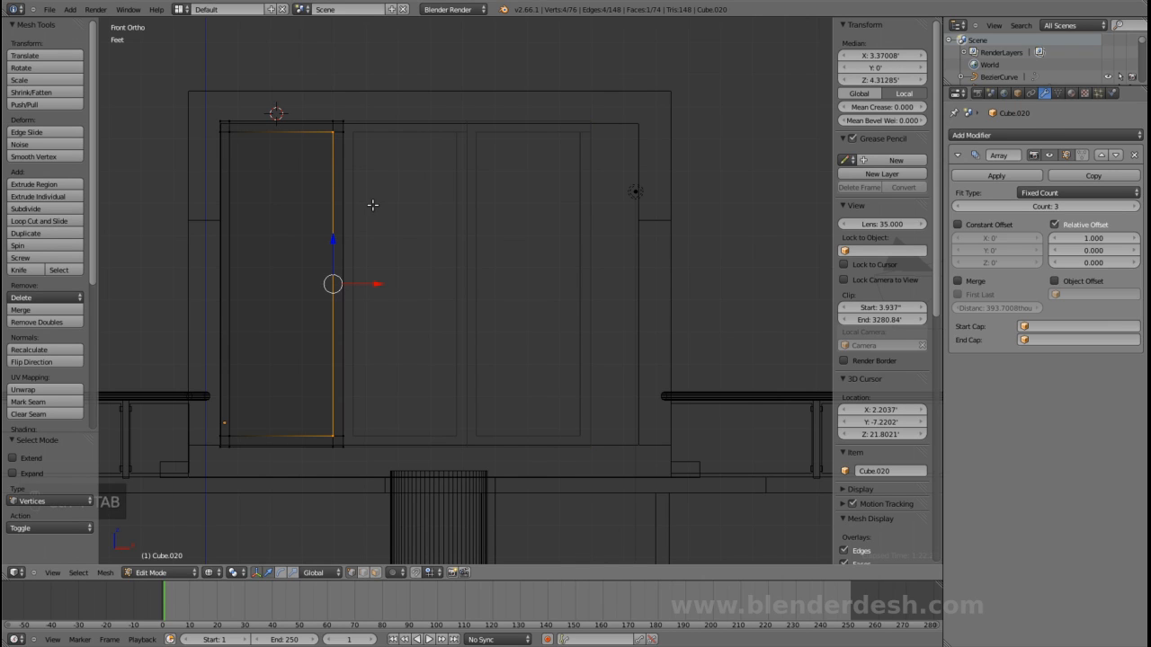
key("a")
key("b")
left_click_drag(314, 90, 386, 468)
left_click_drag(373, 257, 390, 274)
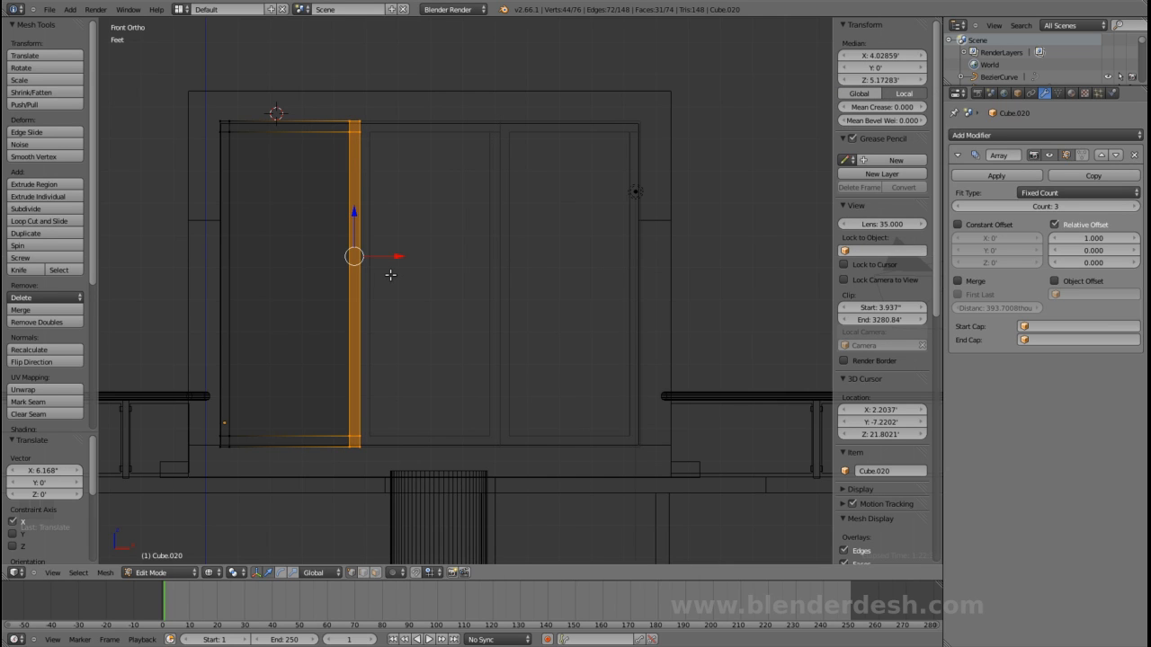
- Fine-tune the X position of the panel's second post in solid view so the array fits the opening
key("z")
mouse_move(497, 290)
middle_mouse_down()
mouse_move(540, 312)
mouse_move(526, 313)
middle_mouse_up()
scroll(526, 313, "up", 1)
scroll(454, 313, "up", 1)
left_click_drag(349, 250, 348, 257)
key("Tab")
- Save the file with the arrayed windows and switch to a perspective view
middle_click_drag(409, 277, 511, 233)
key("ctrl+s")
left_click(417, 277)
scroll(418, 277, "down", 2)
key("KP_5")
key("ctrl+s")
left_click(451, 277)
- View the whole building and compare it with the reference image Buil ext 002.png
scroll(512, 233, "down", 1)
middle_click_drag(538, 315, 488, 244)
middle_click_drag(585, 241, 558, 242, "shift")
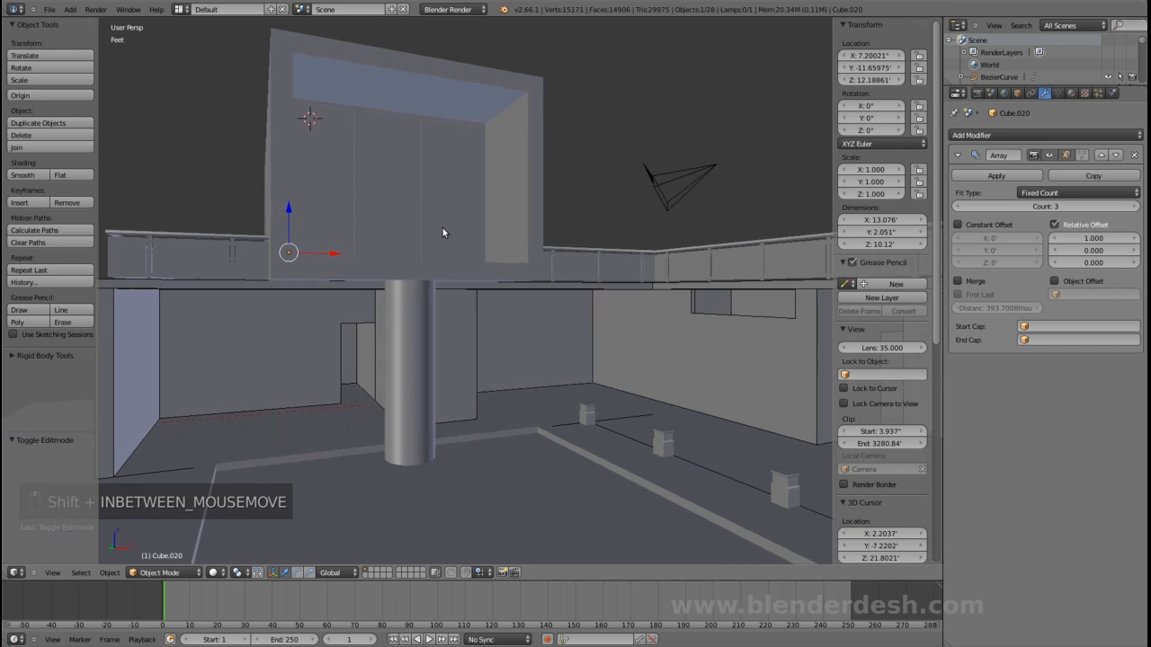
middle_click_drag(442, 229, 485, 319)
left_click(55, 646)
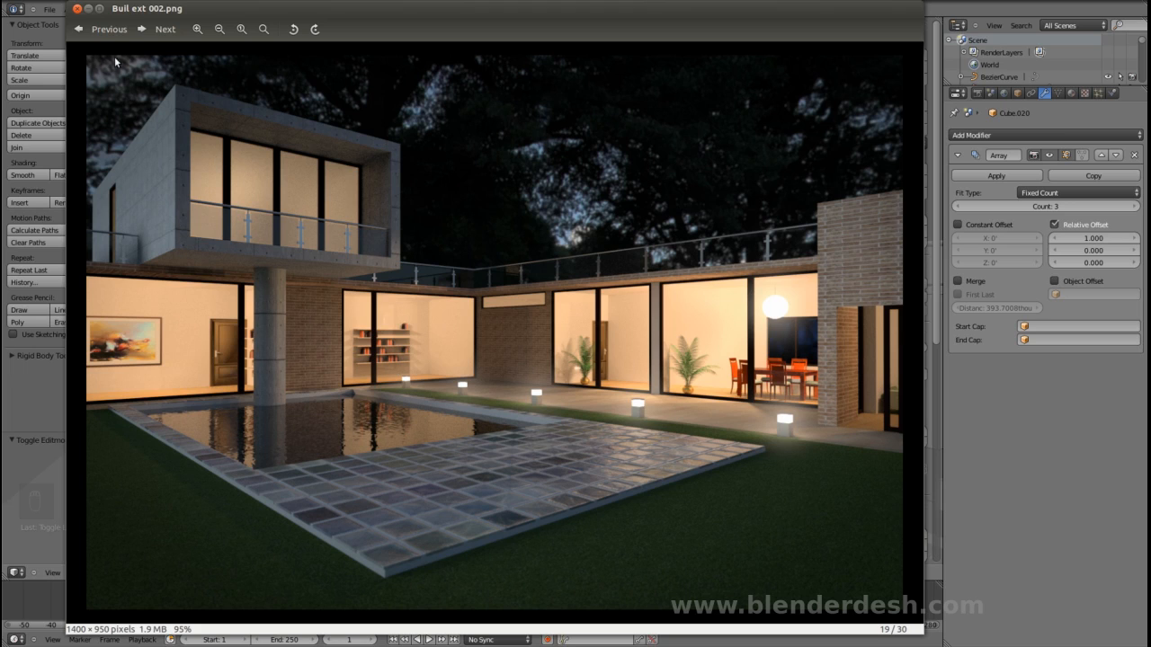
- Duplicate the upper-floor window array and lower the copy about 11.228' along Z to the ground floor
left_click(89, 12)
right_click(513, 195)
right_click(491, 203)
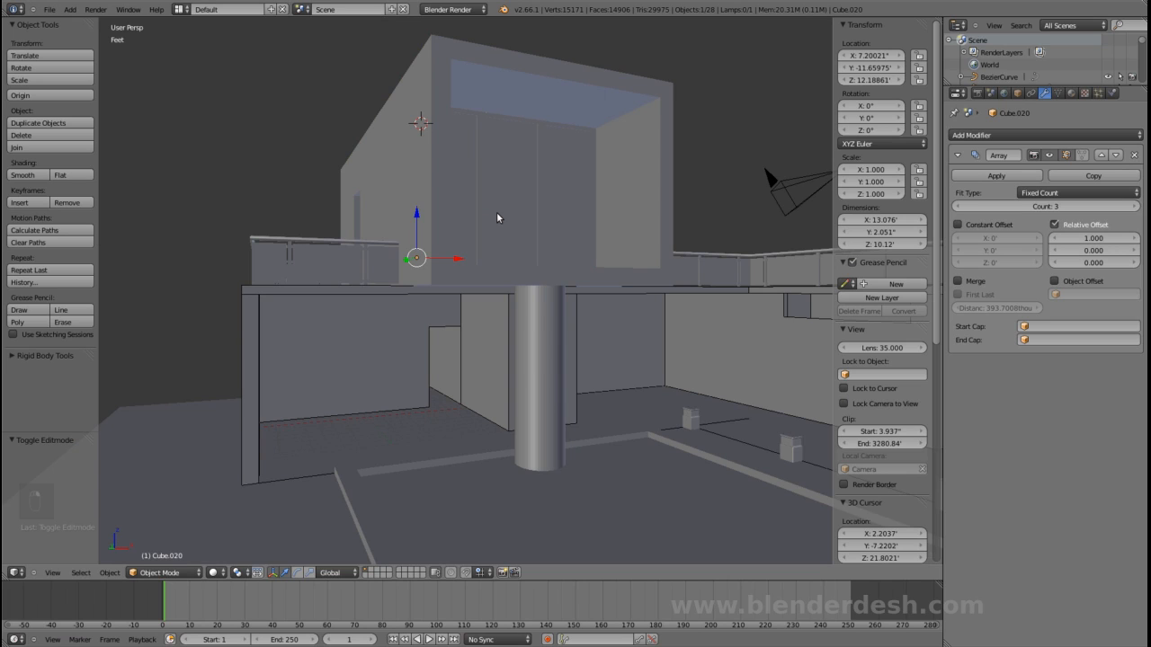
key("shift+d")
key("z")
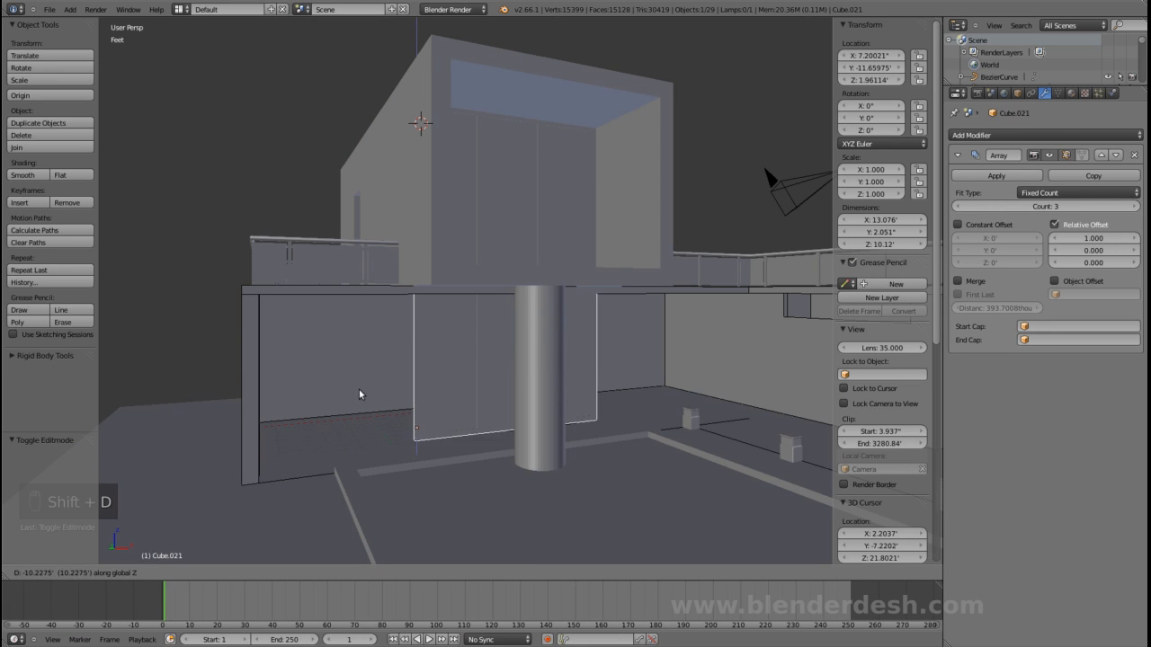
left_click(358, 402)
- Move the copied window array about 9.291' in the negative X direction into the ground-floor opening's outer corner
middle_click_drag(358, 402, 482, 451)
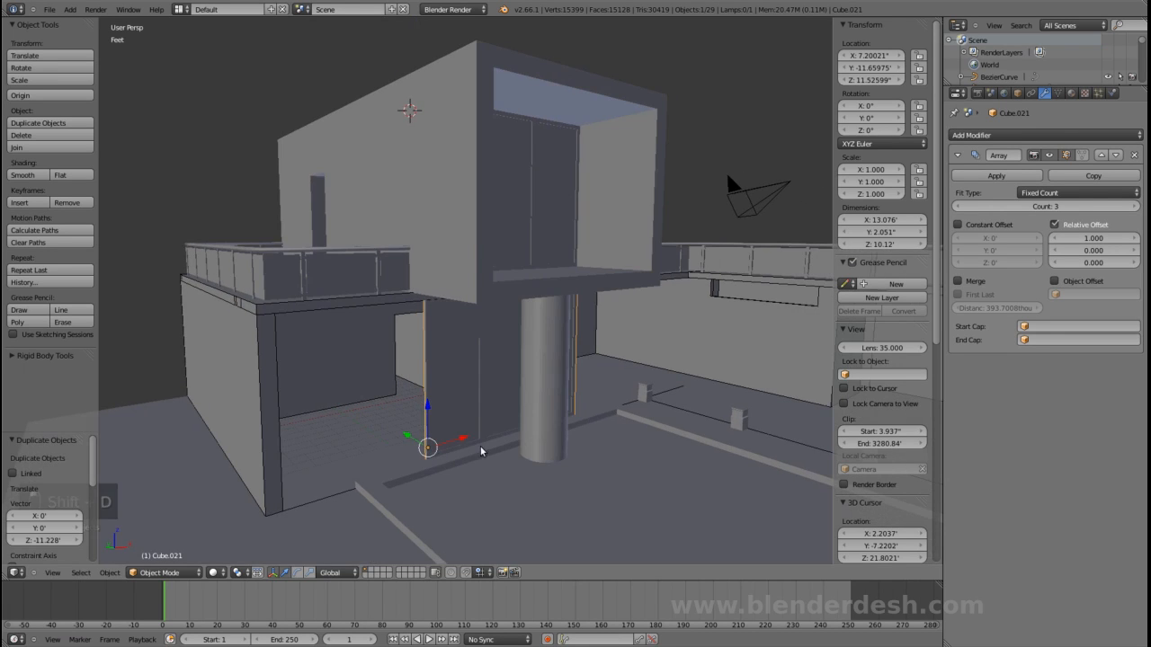
key("g")
key("x")
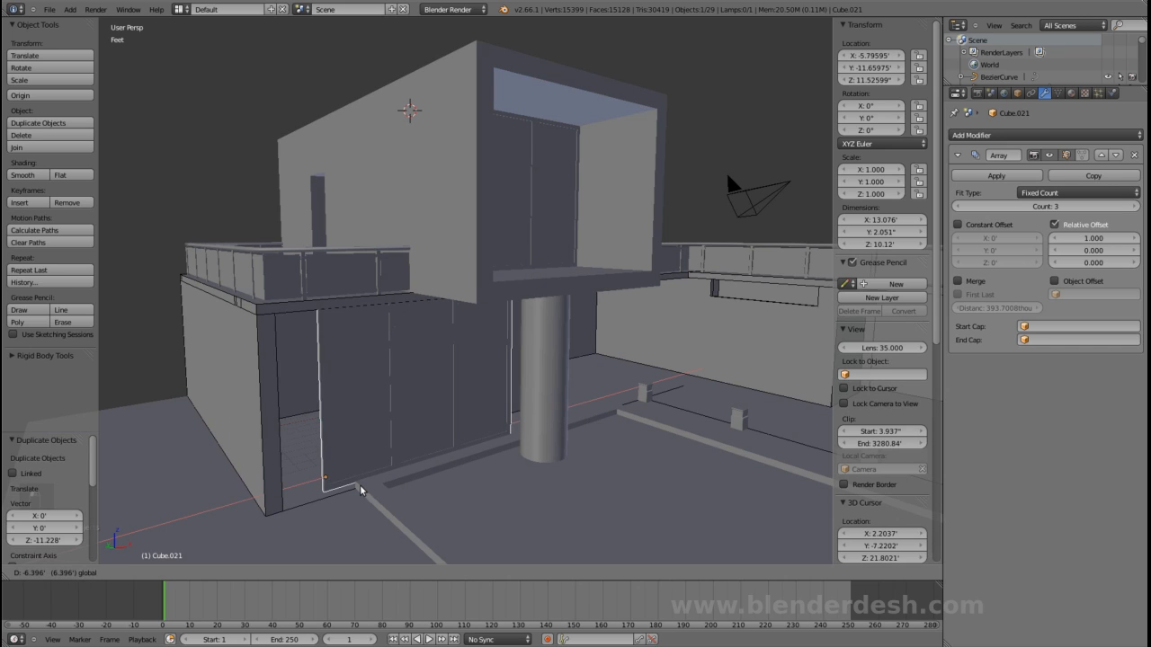
left_click(356, 515)
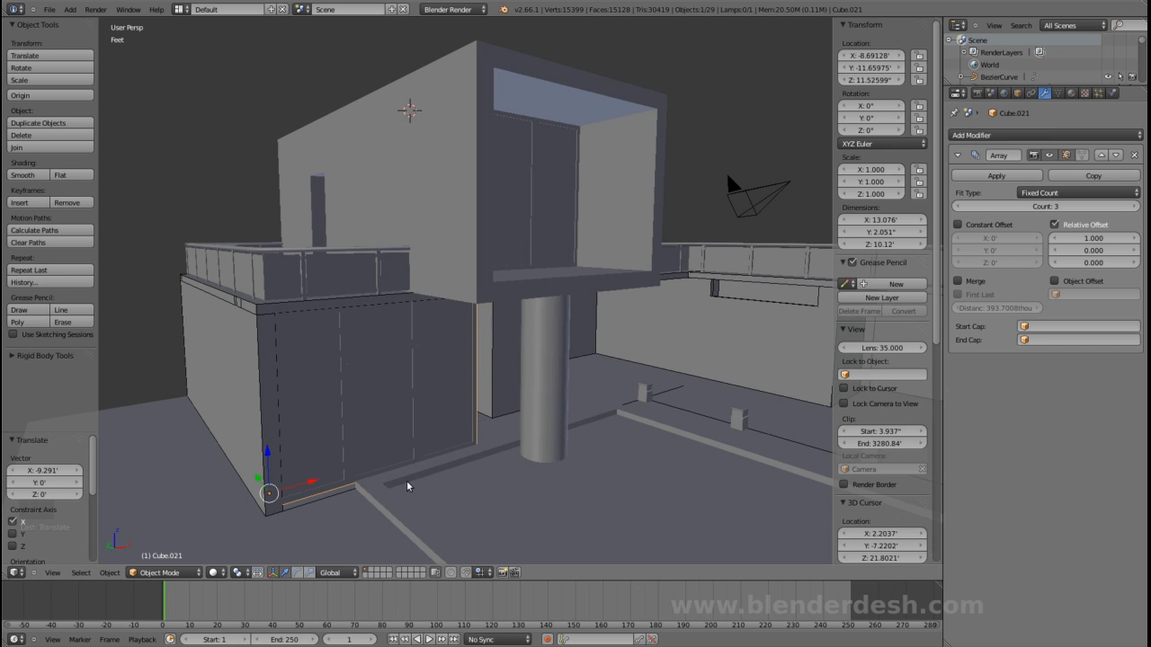
- Shift the ground-floor window array about 7.38" along X to clear the side wall and recess it about 3.539' along Y
middle_click_drag(441, 509, 322, 440)
middle_click_drag(454, 417, 428, 397)
left_click_drag(400, 427, 411, 432)
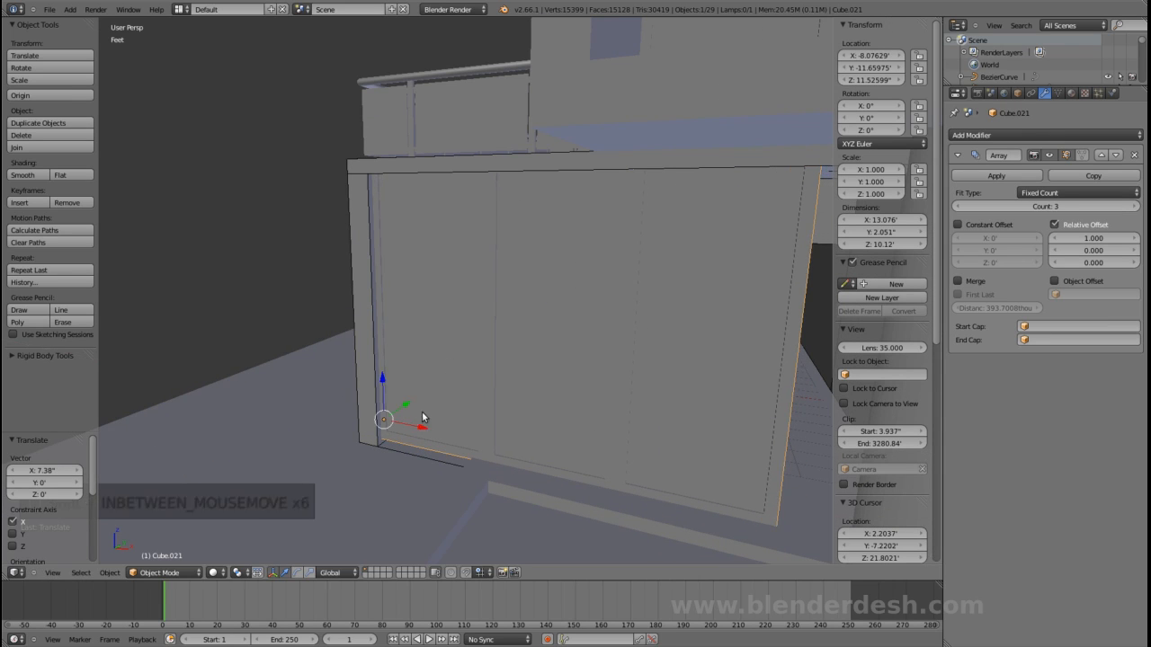
middle_click_drag(411, 431, 419, 402)
left_click_drag(435, 381, 490, 356)
- Examine the building's wall mesh around the far end of the ground-floor opening
middle_click_drag(490, 356, 544, 368)
right_click(419, 386)
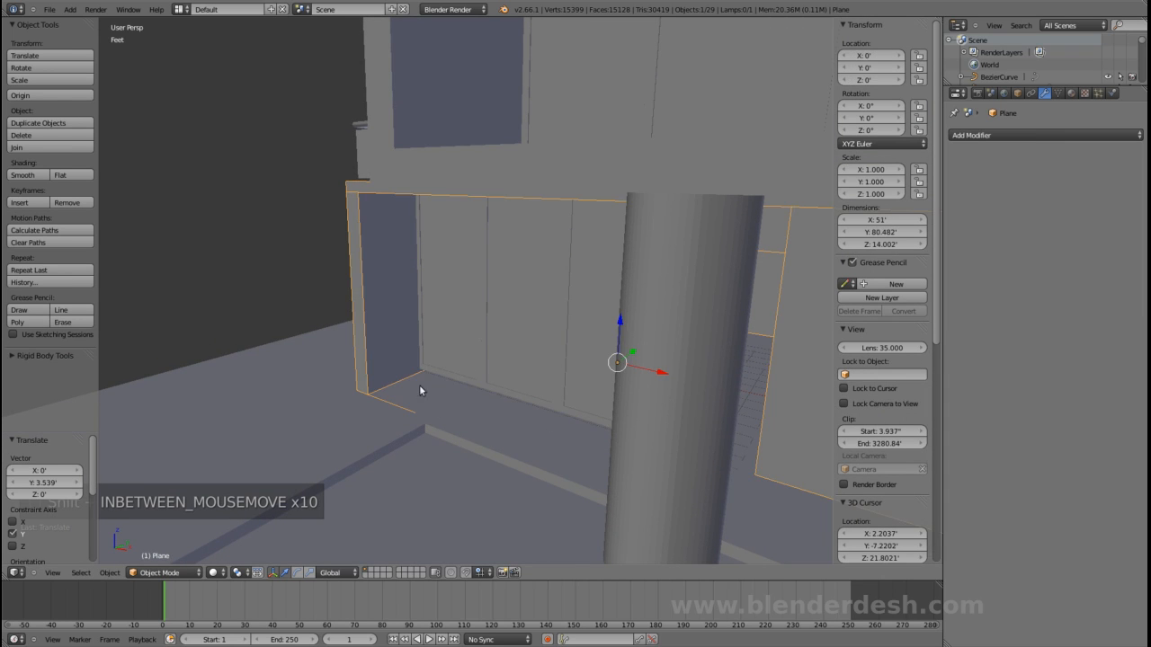
key("Tab")
middle_click_drag(419, 387, 517, 418, "shift")
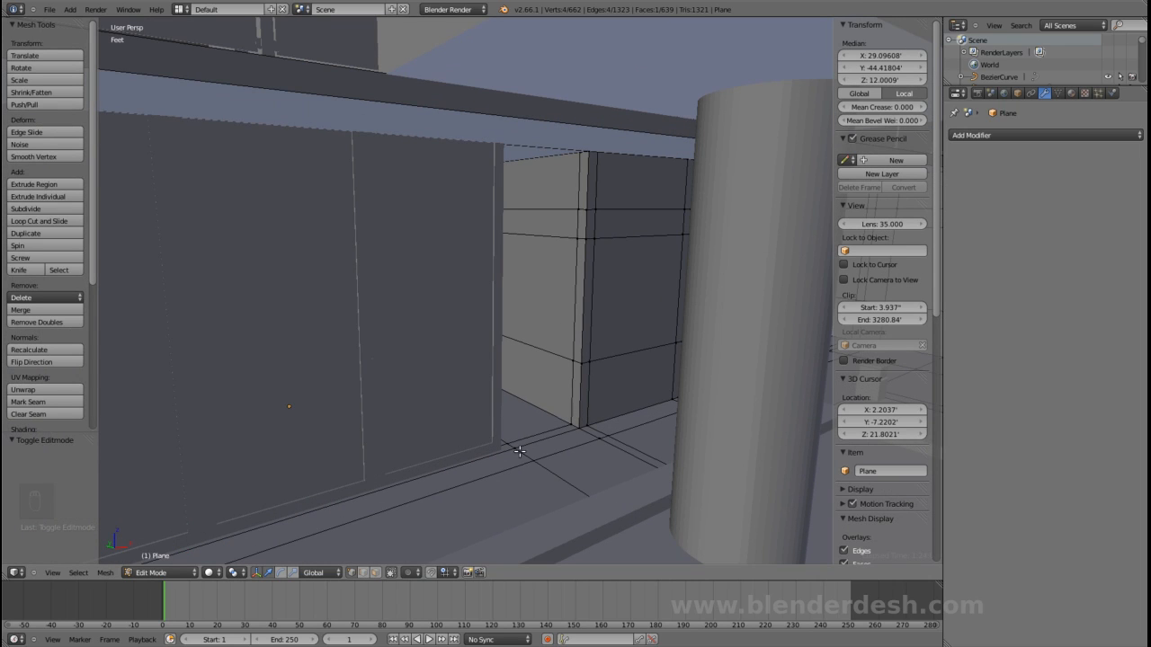
middle_click_drag(569, 423, 560, 386)
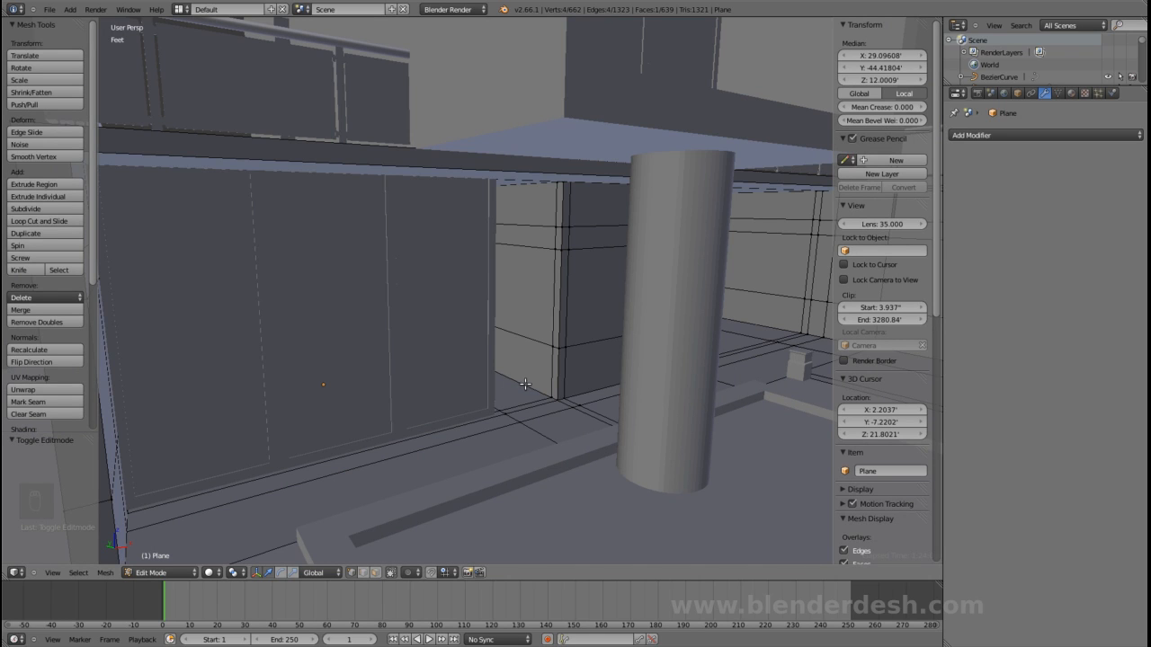
key("Tab")
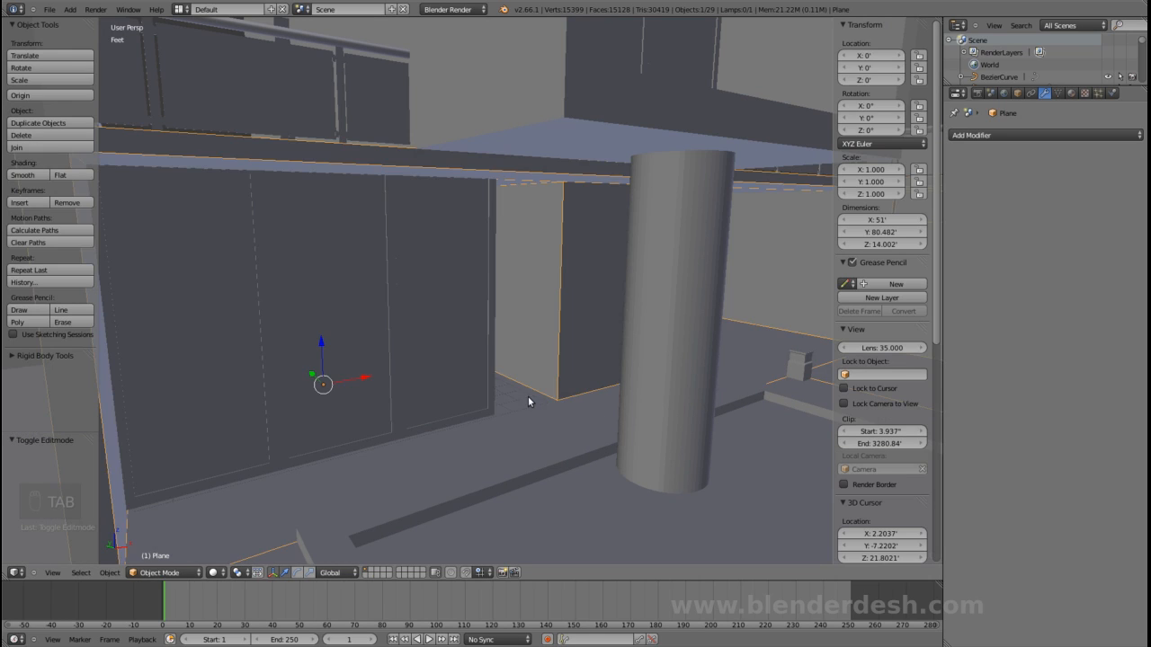
- Lower the ground-floor window array about 2.941" along Z to fit the floor
right_click(339, 335)
middle_click_drag(452, 359, 415, 361)
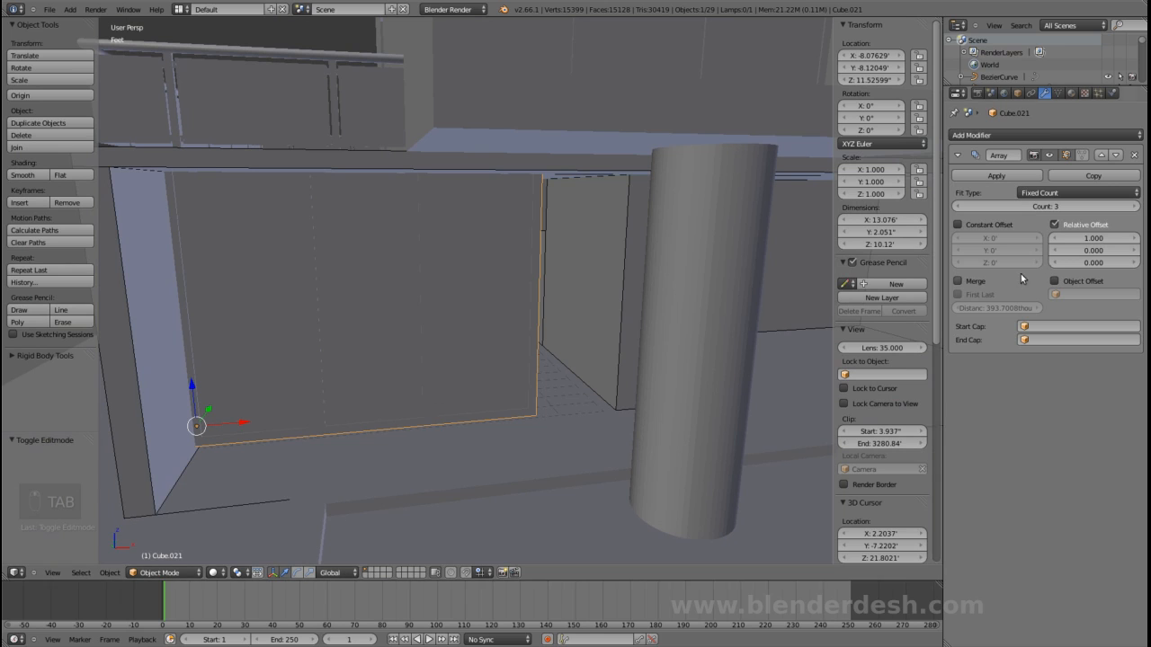
middle_click_drag(403, 306, 400, 300)
middle_click_drag(324, 339, 428, 303, "shift")
scroll(296, 369, "up", 1)
mouse_move(256, 378)
left_mouse_down()
mouse_move(266, 390)
mouse_move(278, 381)
left_mouse_up()
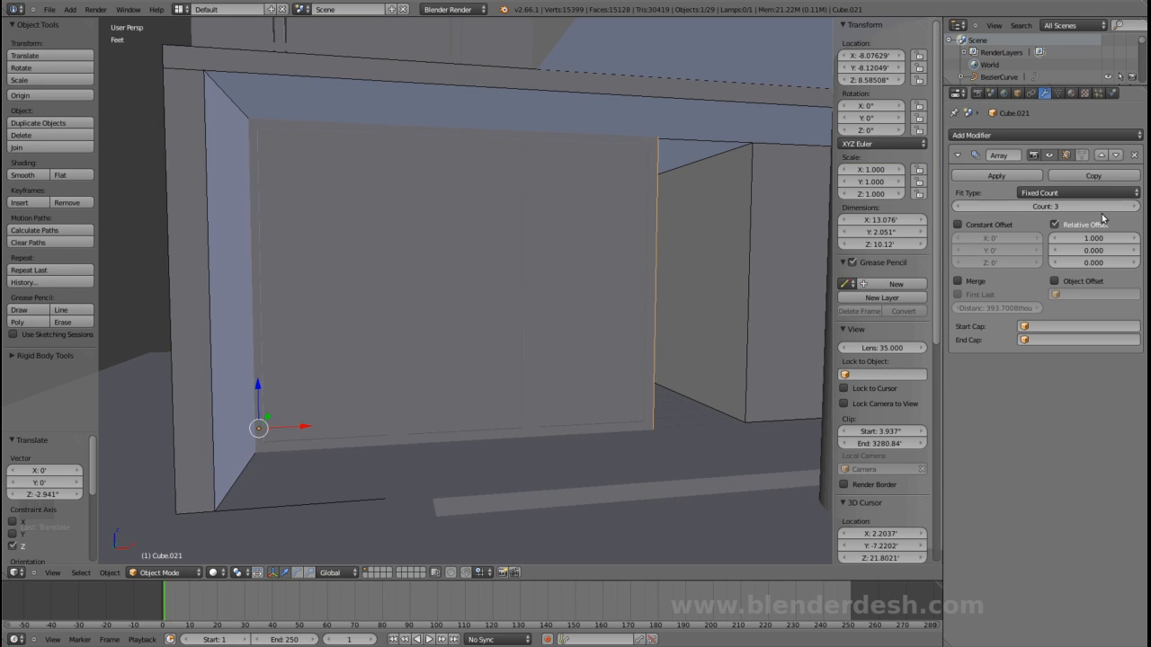
- Remove the ground-floor window's Array modifier and widen the single panel to about 12.238' by moving its second post along X
left_click(1135, 156)
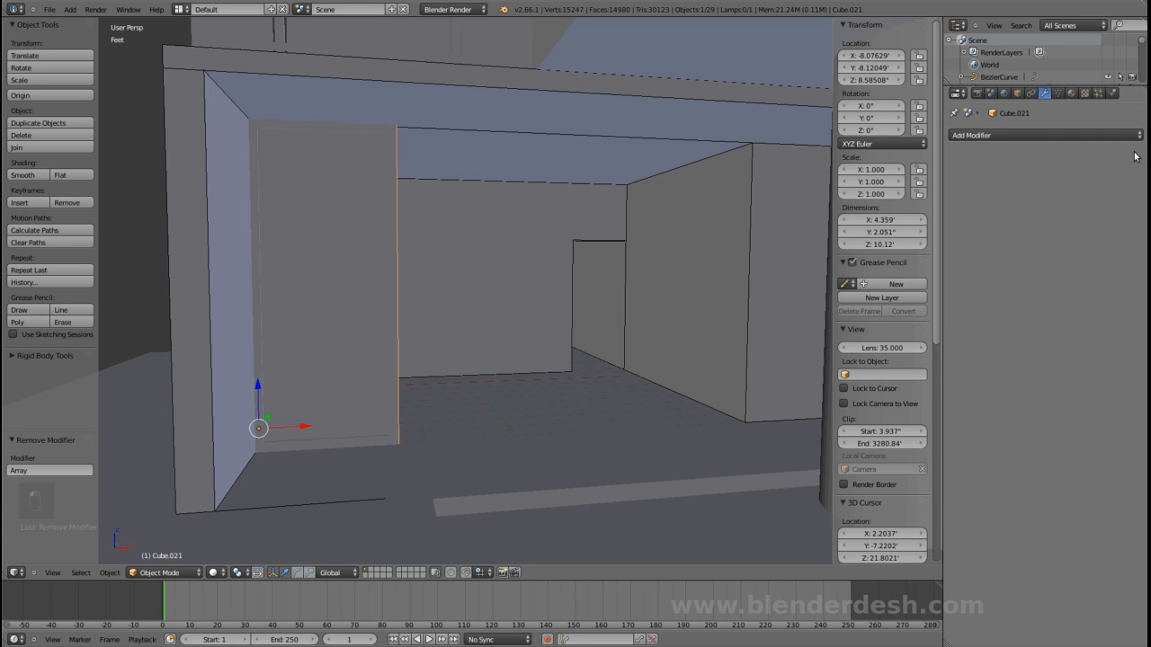
scroll(468, 353, "up", 3)
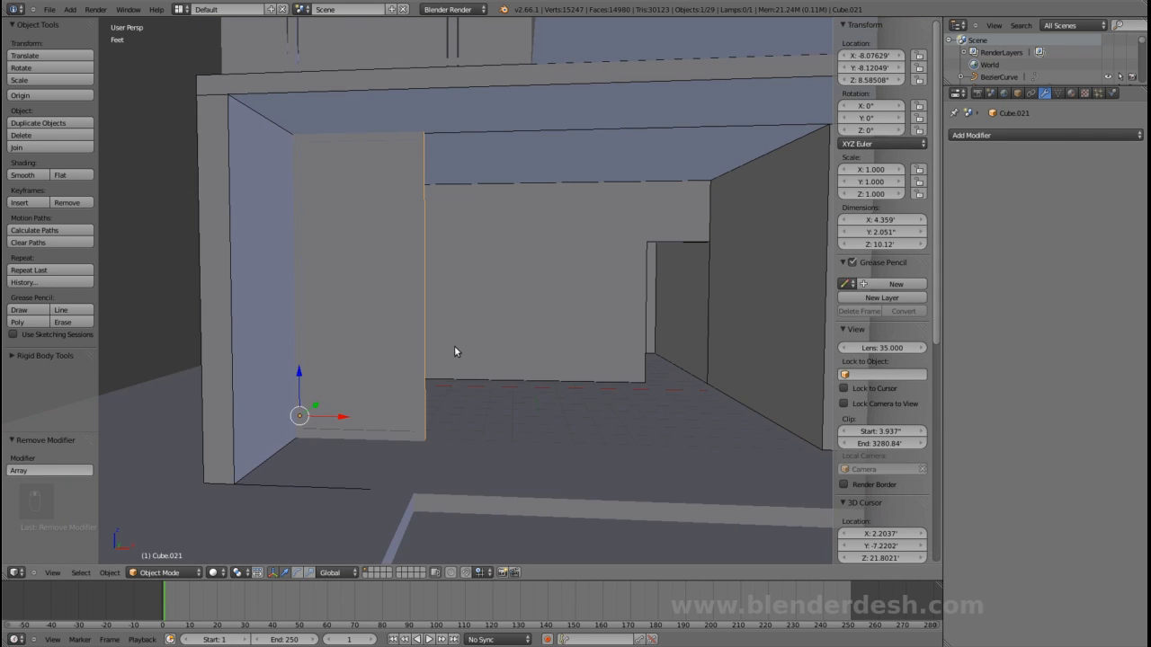
key("Tab")
left_click_drag(454, 268, 700, 303)
scroll(700, 304, "down", 1)
middle_click_drag(691, 307, 540, 310)
left_click_drag(464, 266, 468, 267)
key("Tab")
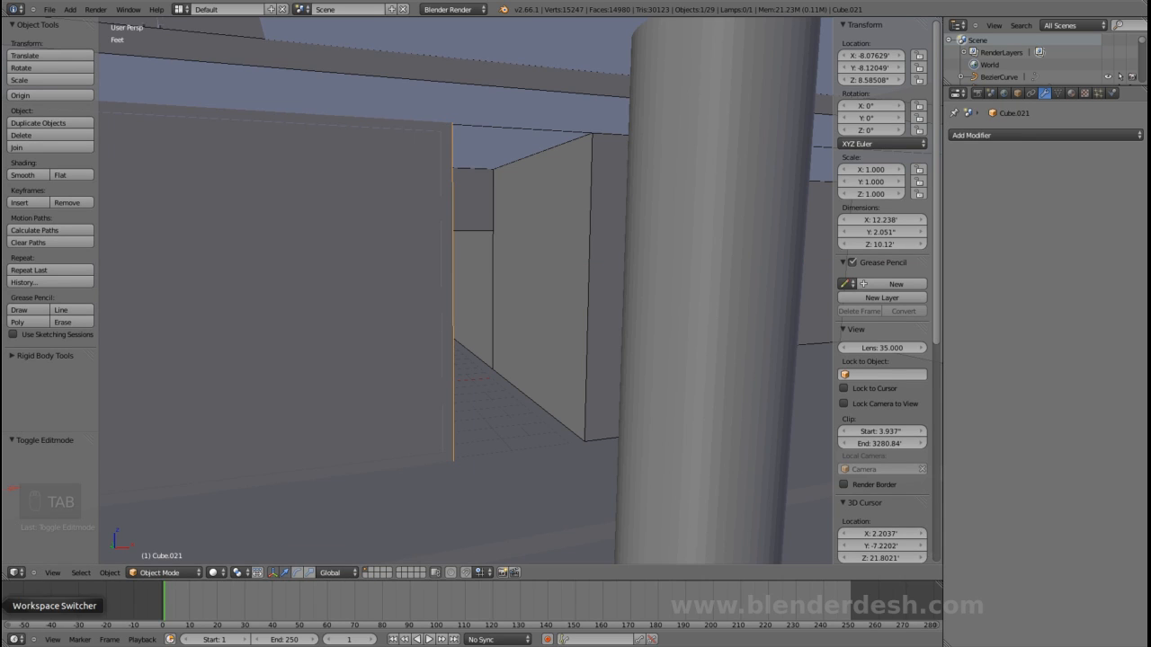
- Compare the ground-floor window layout with the reference image Buil ext 002.png
left_click(0, 579)
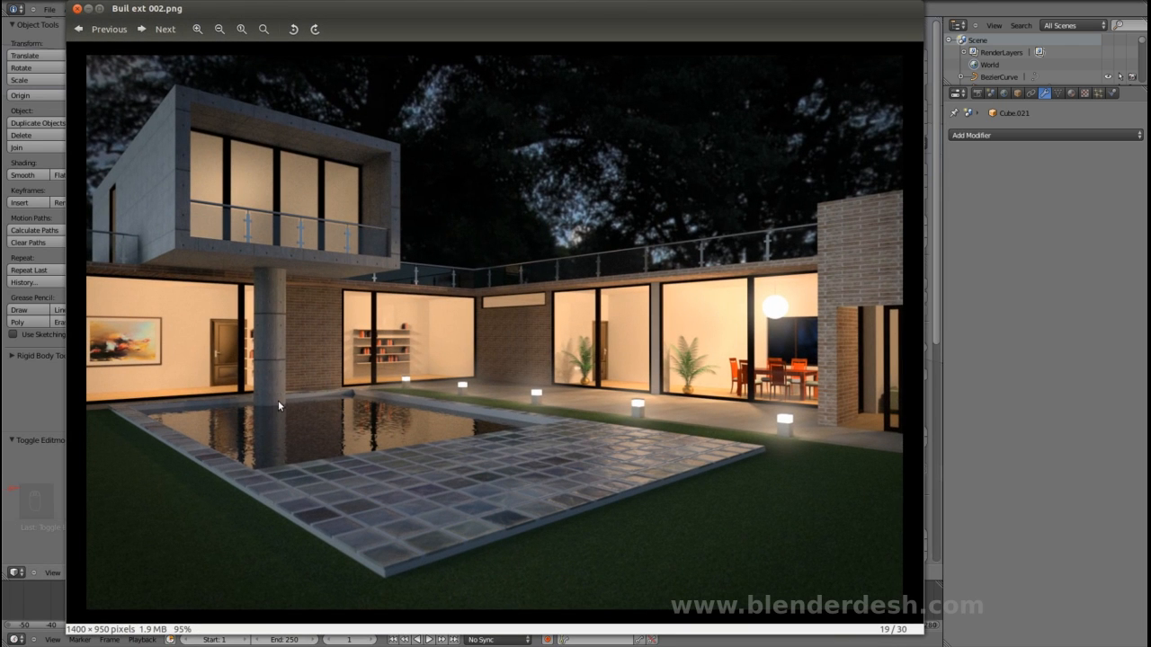
scroll(263, 383, "down", 1)
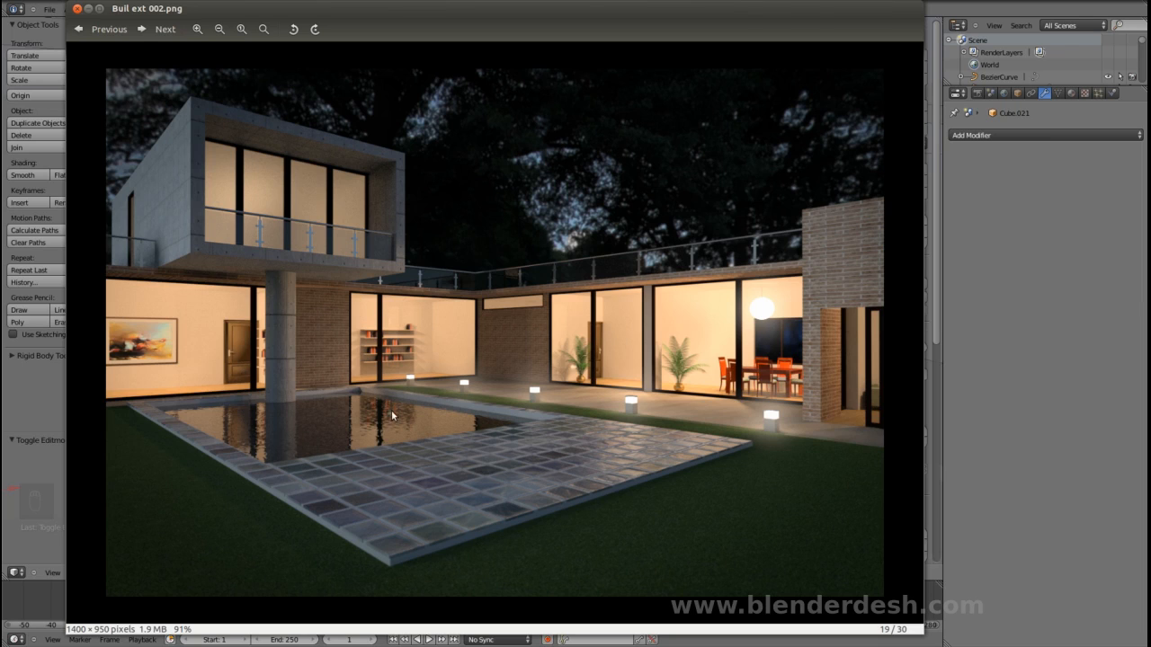
left_click(88, 10)
middle_click_drag(497, 320, 490, 317)
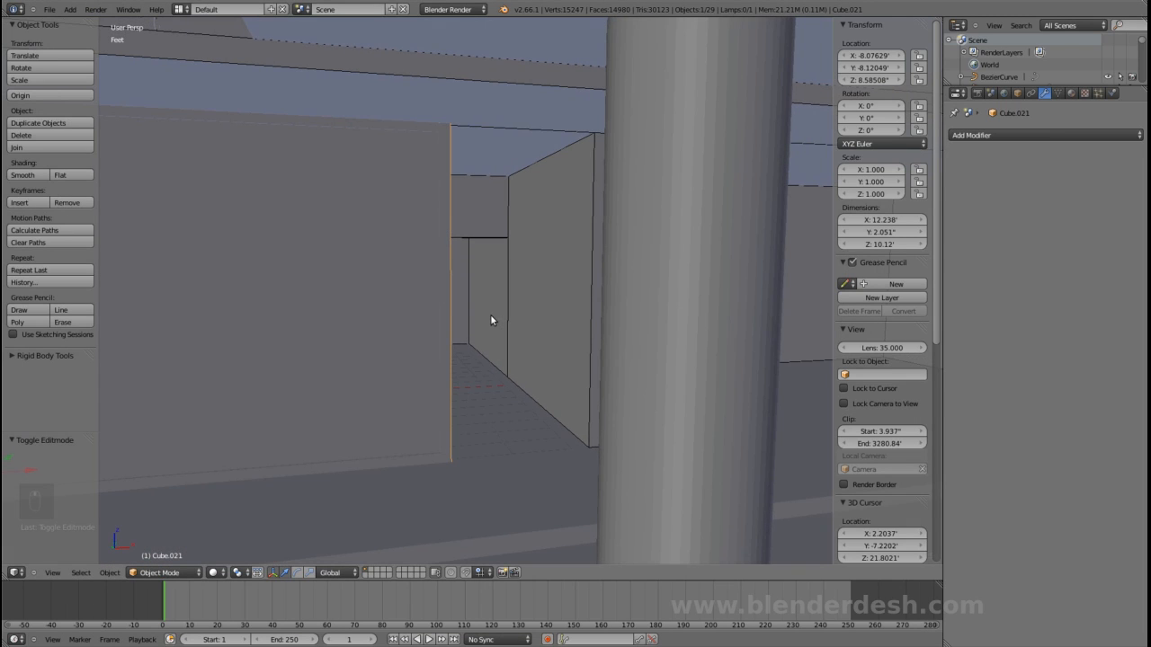
- In front wireframe view, duplicate the wide ground-floor panel and move the copy about 5.06' along X past the round column
key("KP_1")
key("KP_5")
key("z")
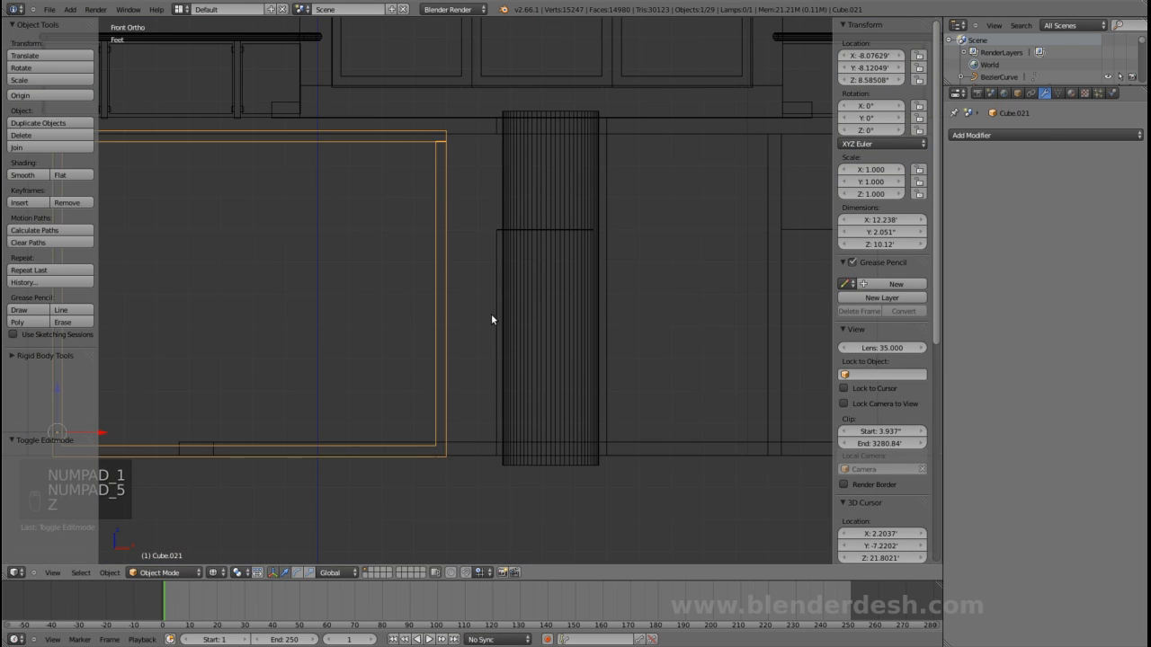
scroll(468, 299, "down", 3)
scroll(503, 313, "up", 3)
middle_click_drag(481, 288, 500, 324, "shift")
key("shift+d")
key("x")
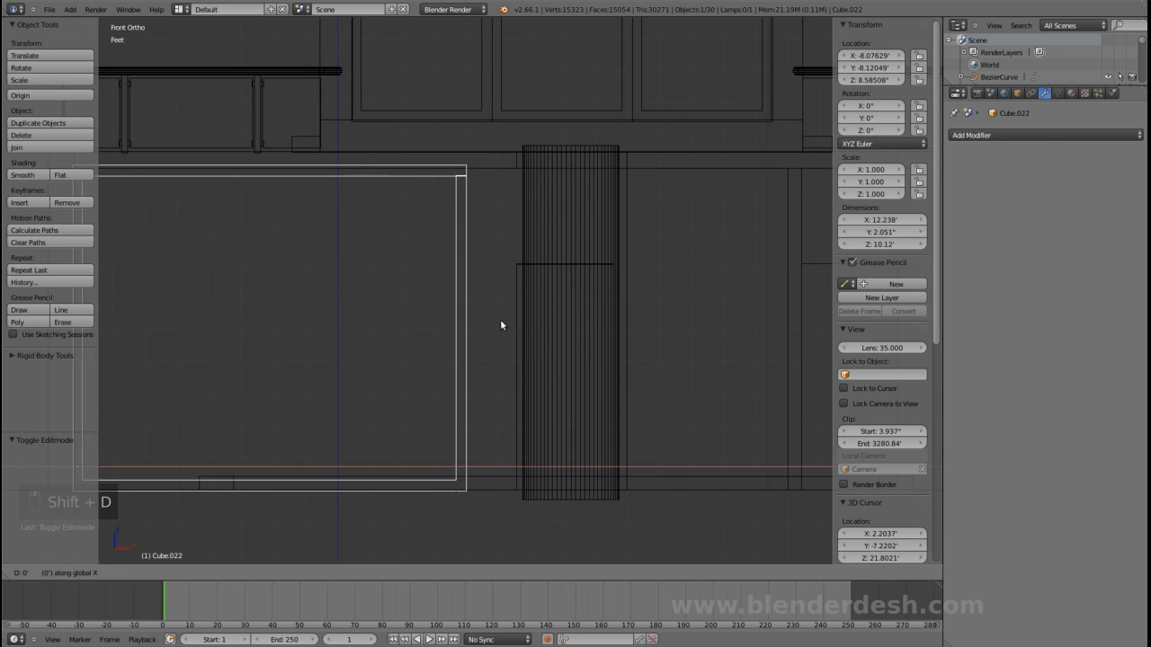
left_click(663, 369)
- Narrow the copied panel by moving its first post about 7.139' along X to meet the wide panel's end post
key("Tab")
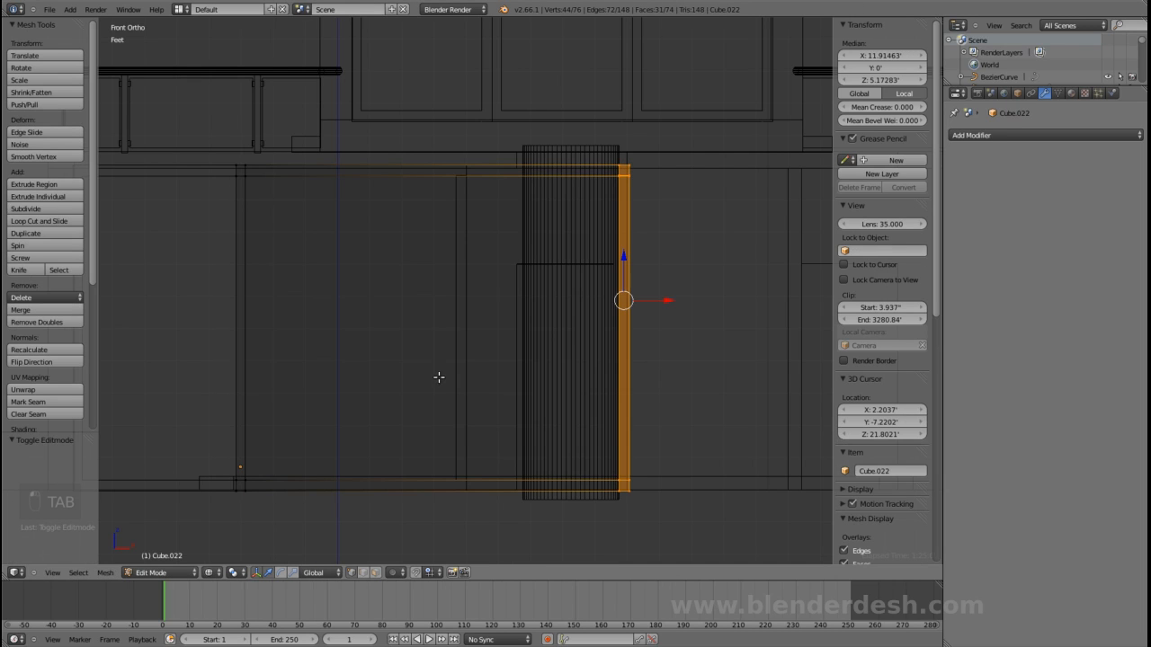
key("a")
key("b")
left_click_drag(204, 114, 395, 540)
key("g")
key("x")
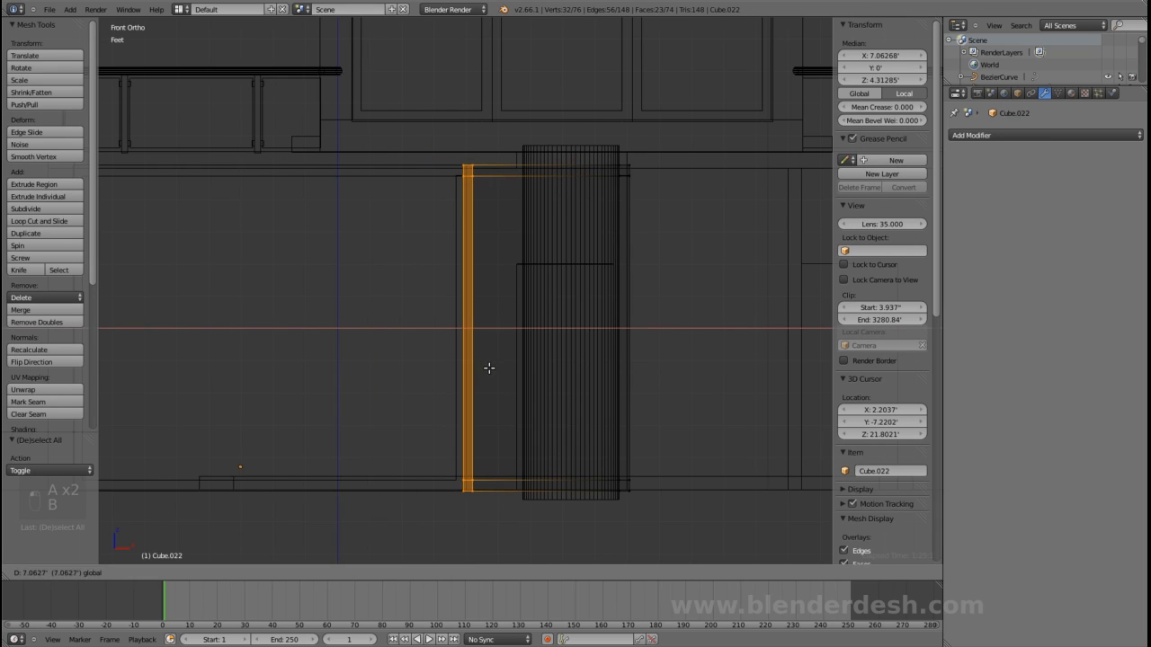
left_click(490, 375)
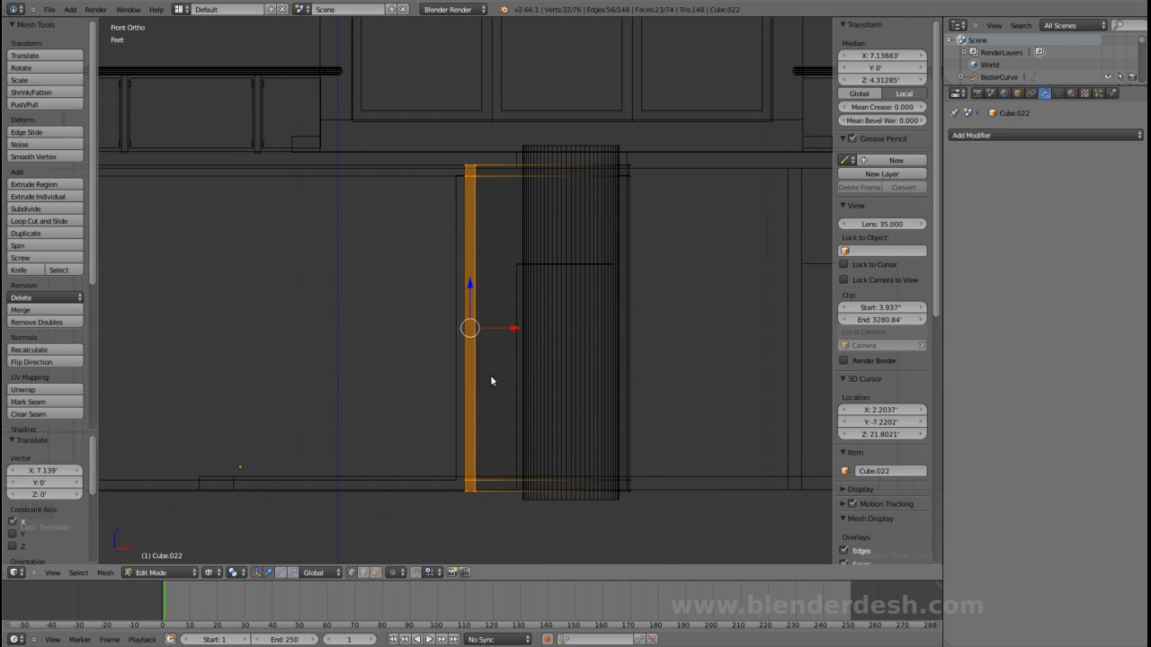
key("Tab")
- Select both ground-floor window panels and move them together about 2.693" along Y
key("z")
mouse_move(534, 375)
middle_mouse_down()
mouse_move(621, 403)
mouse_move(473, 374)
mouse_move(396, 381)
mouse_move(462, 429)
mouse_move(449, 393)
mouse_move(423, 380)
mouse_move(471, 401)
middle_mouse_up()
scroll(482, 379, "up", 3)
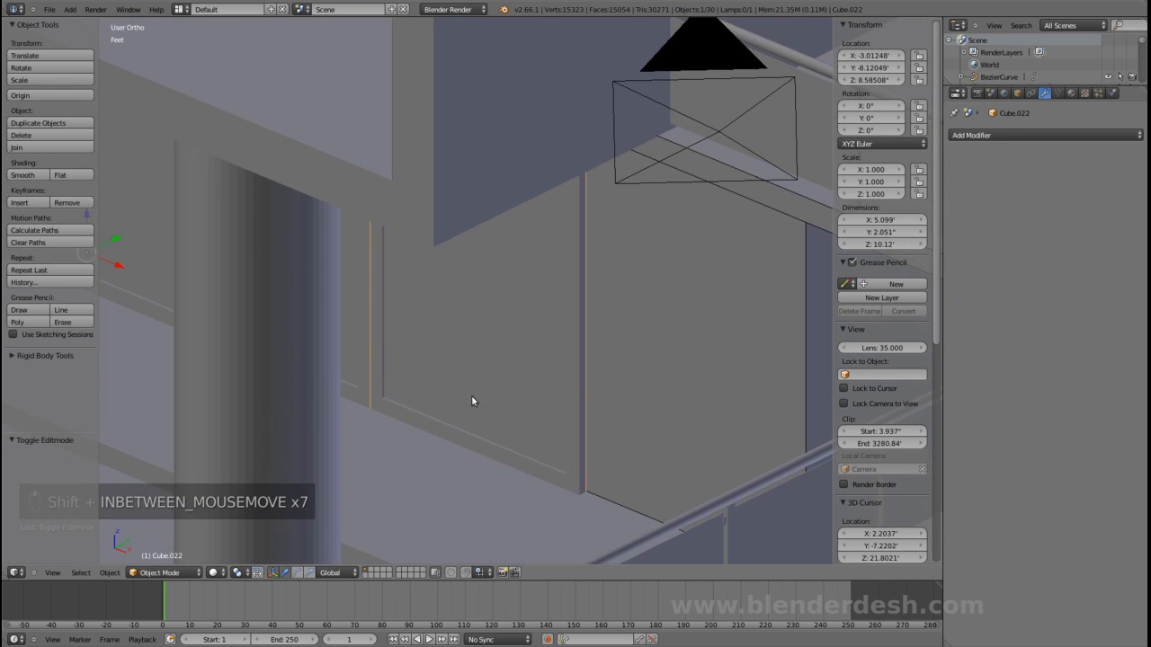
right_click(356, 330, "shift")
scroll(365, 352, "down", 2)
key("z")
key("z")
scroll(411, 329, "up", 3)
middle_click_drag(432, 327, 441, 354, "shift")
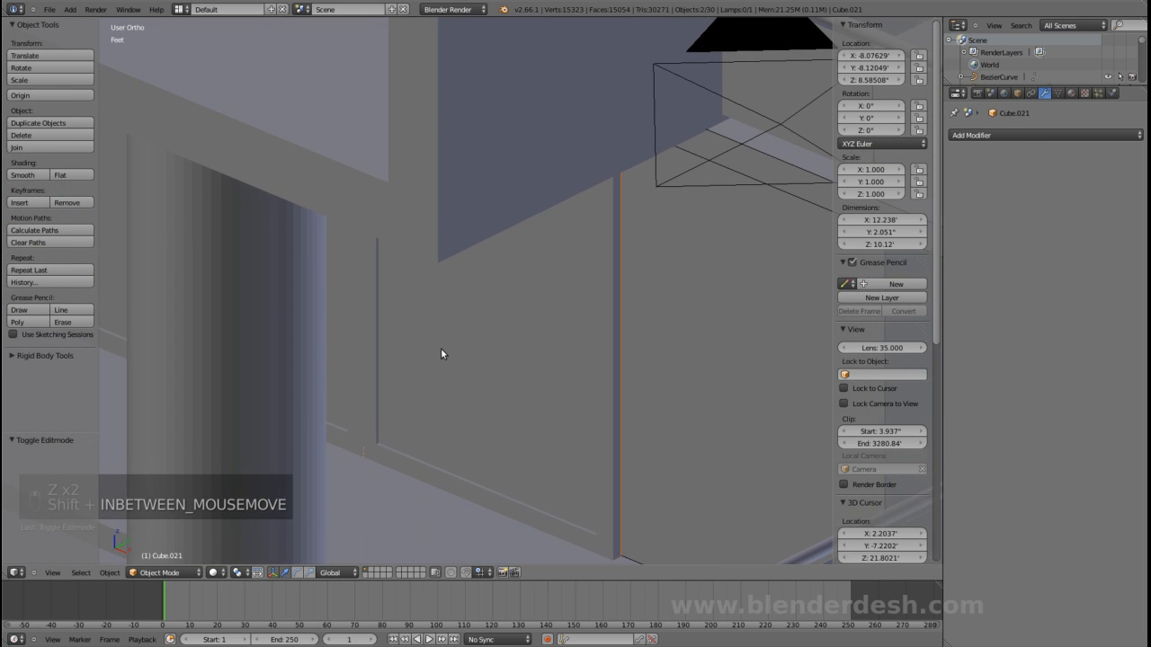
key("g")
key("y")
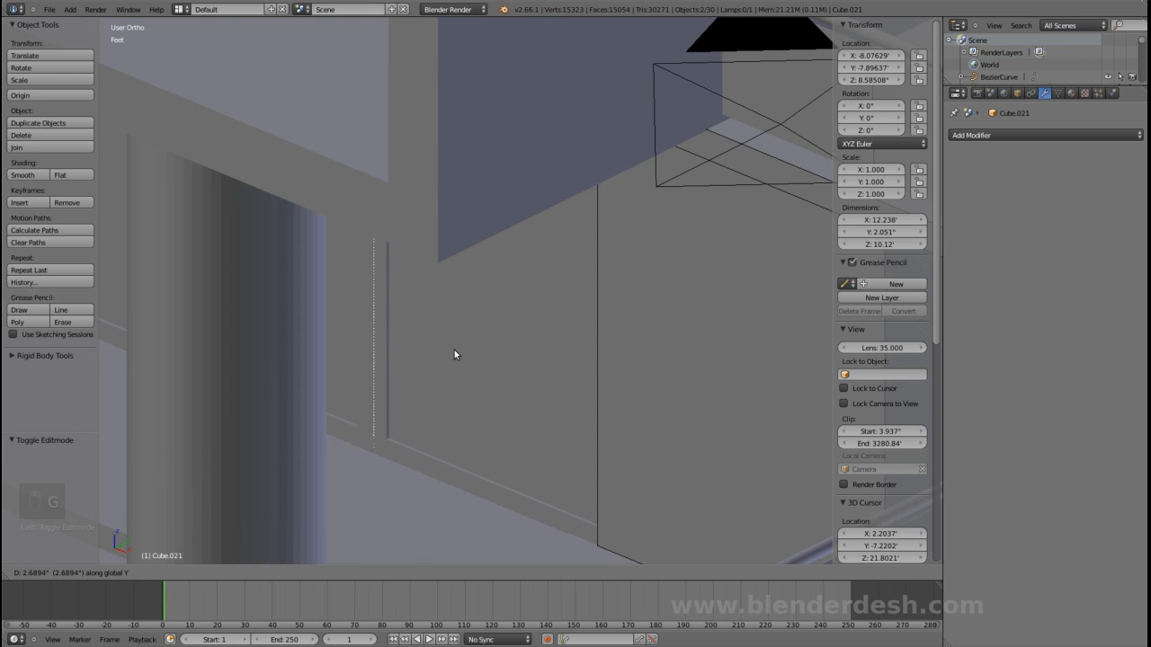
left_click(452, 351)
- Move all vertices of the narrow panel's second post about 5.521" in the negative X direction toward the wall edge
middle_click_drag(463, 362, 311, 401)
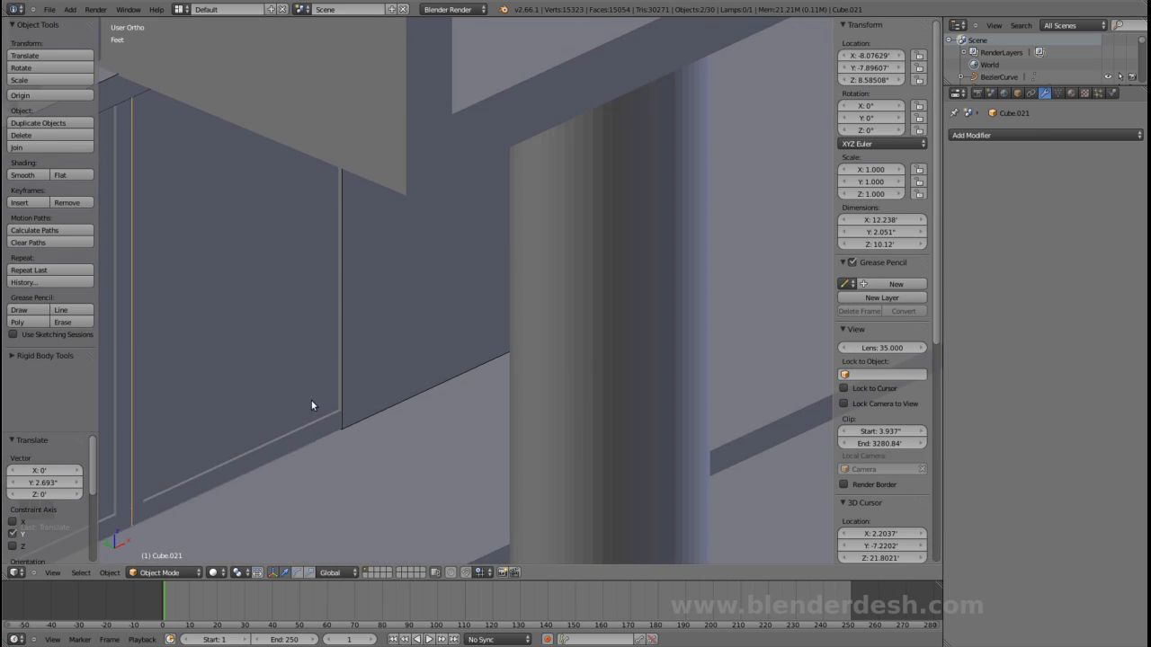
key("Tab")
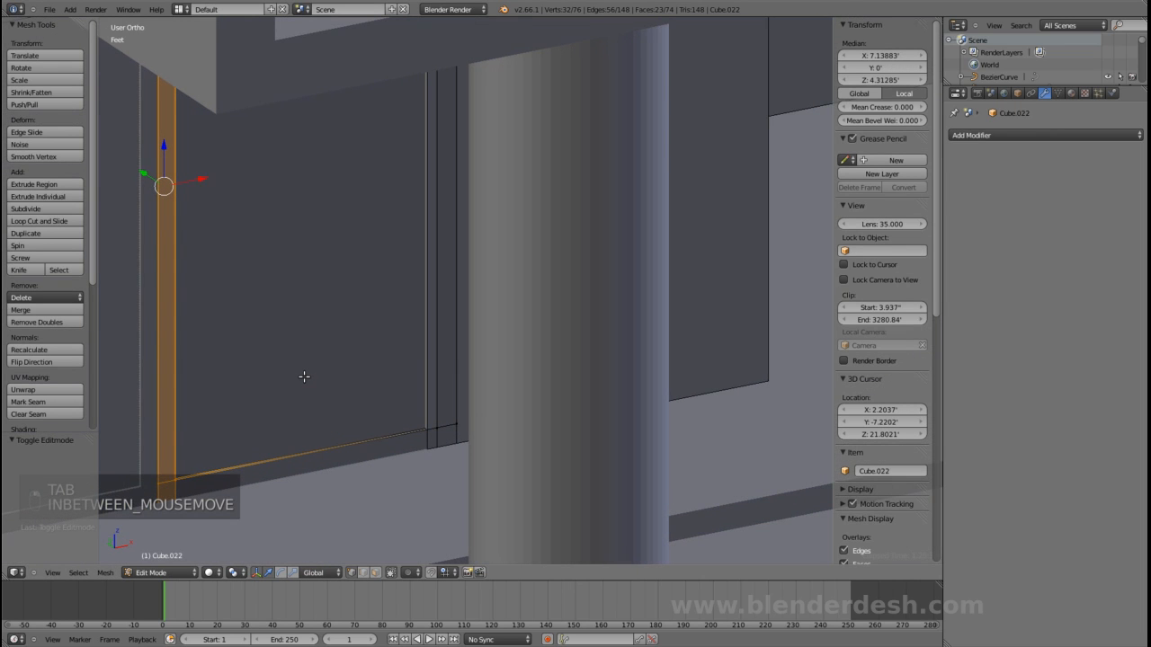
middle_click_drag(344, 326, 330, 311)
key("KP_1")
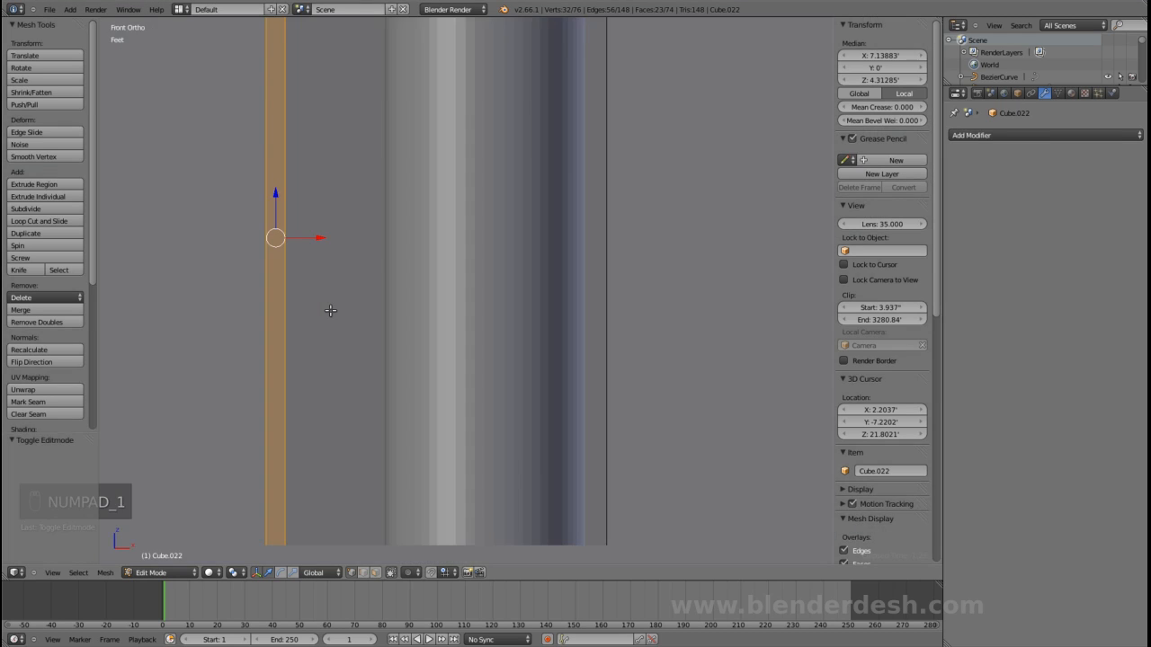
key("z")
scroll(329, 311, "down", 5)
middle_click_drag(357, 264, 361, 239, "shift")
scroll(509, 275, "up", 2)
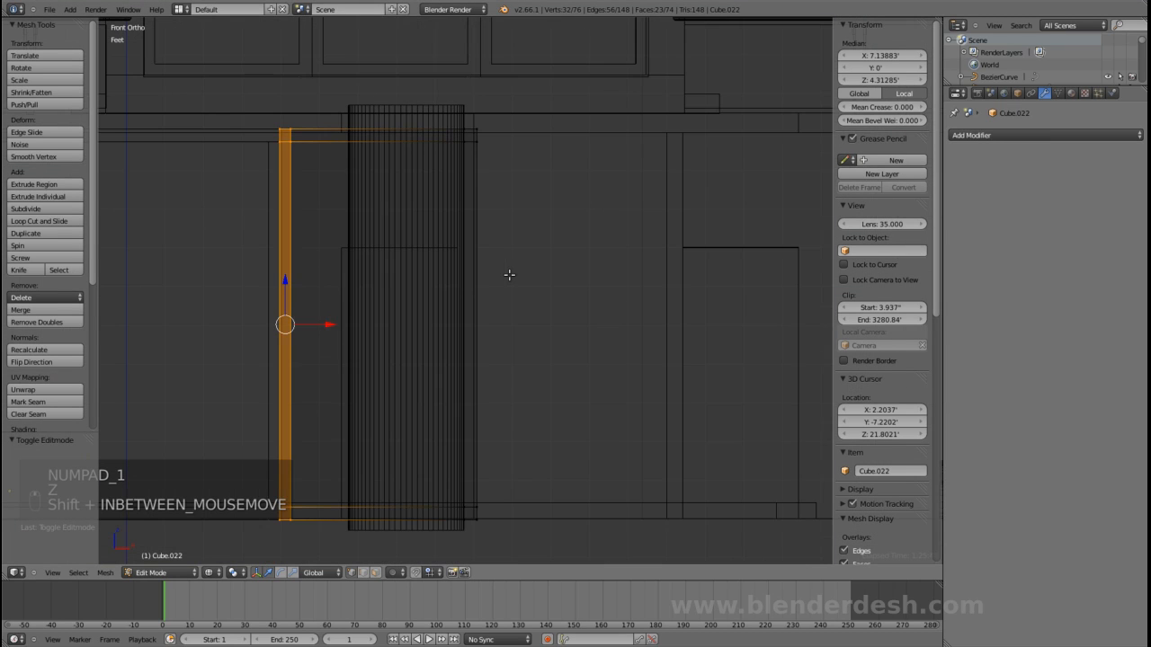
key("a")
key("b")
left_click_drag(409, 56, 681, 540)
key("g")
key("x")
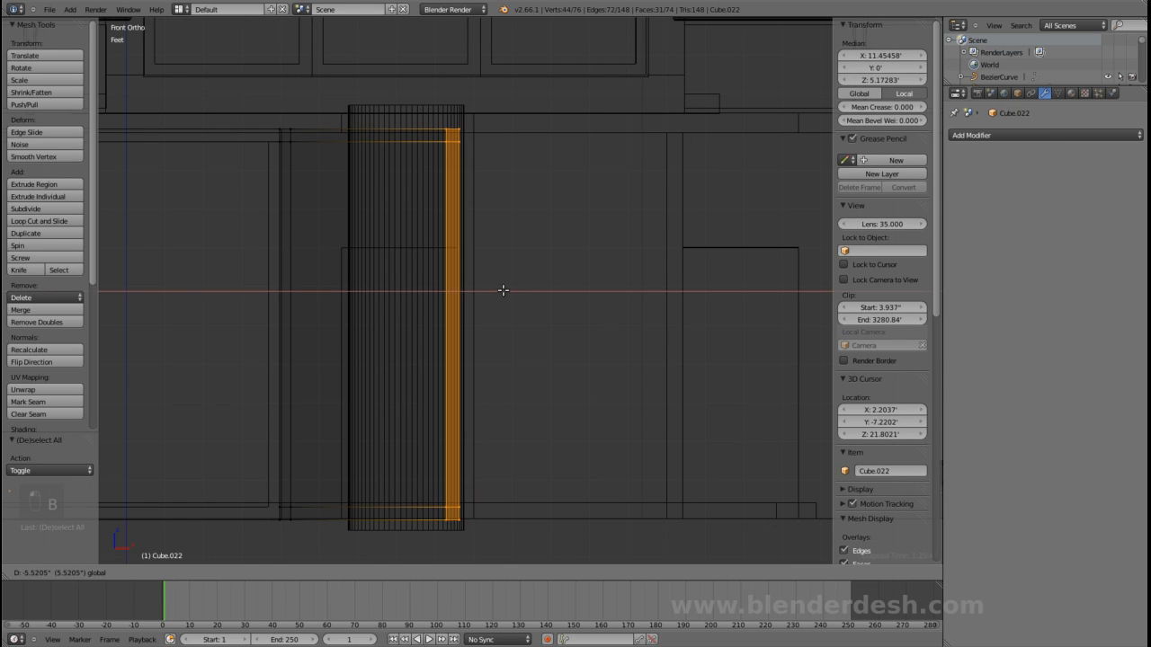
left_click(500, 288)
- Fine-tune the X position of the narrow panel's second post in a close solid perspective view to meet the wall edge
middle_click_drag(570, 314, 571, 332)
key("z")
key("KP_Decimal")
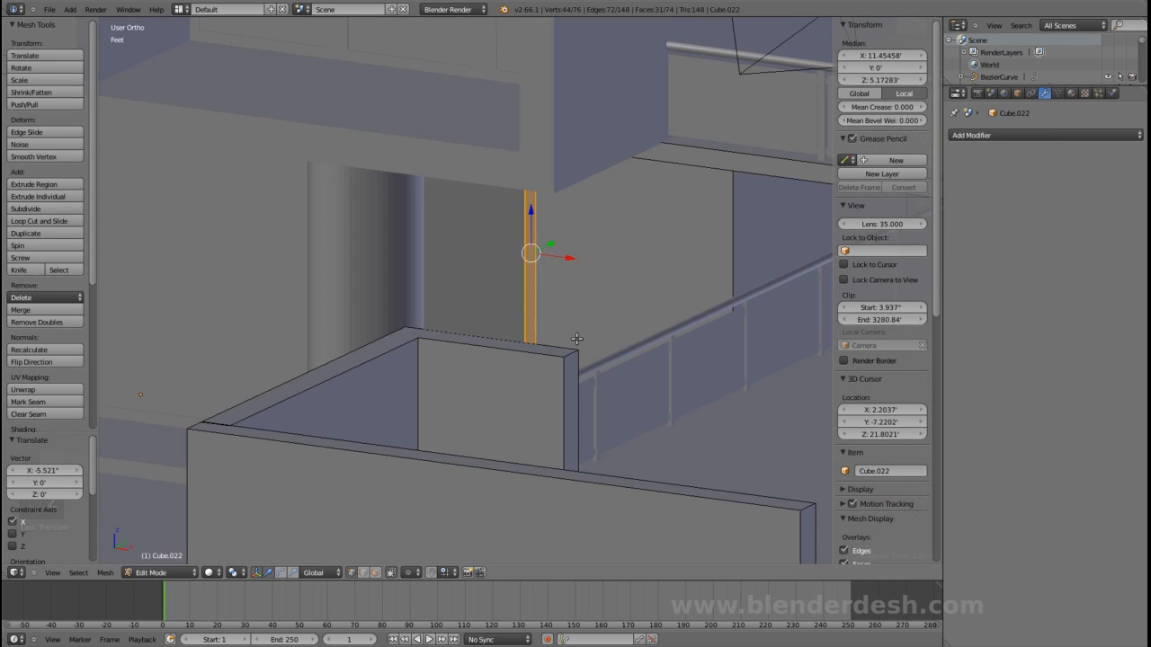
key("KP_5")
scroll(536, 262, "up", 5)
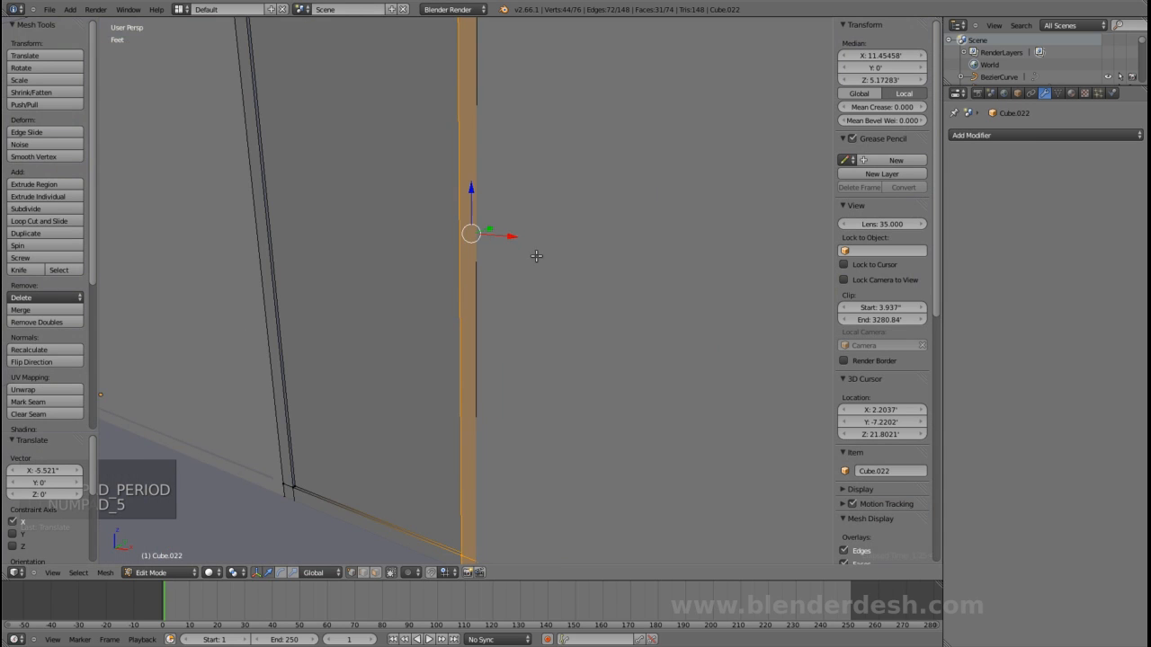
scroll(542, 260, "down", 2)
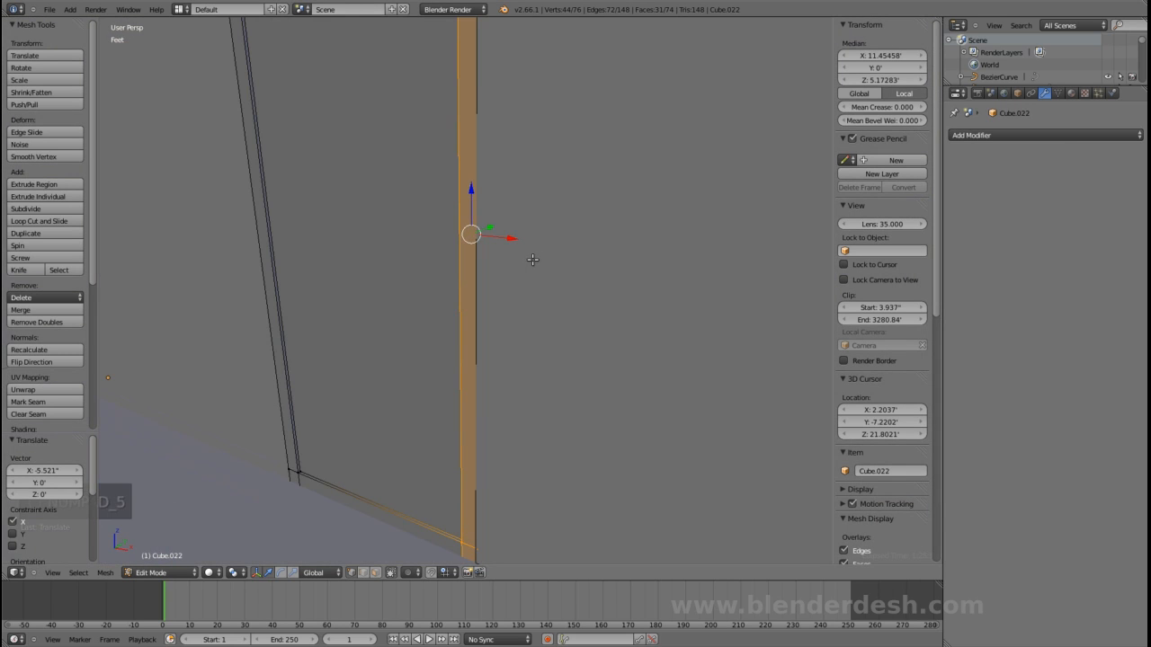
scroll(543, 260, "up", 4)
scroll(538, 261, "down", 4)
middle_click_drag(537, 262, 574, 269)
mouse_move(498, 226)
left_mouse_down()
mouse_move(485, 223)
mouse_move(494, 229)
left_mouse_up()
key("Tab")
scroll(494, 231, "down", 5)
middle_click_drag(480, 252, 530, 270)
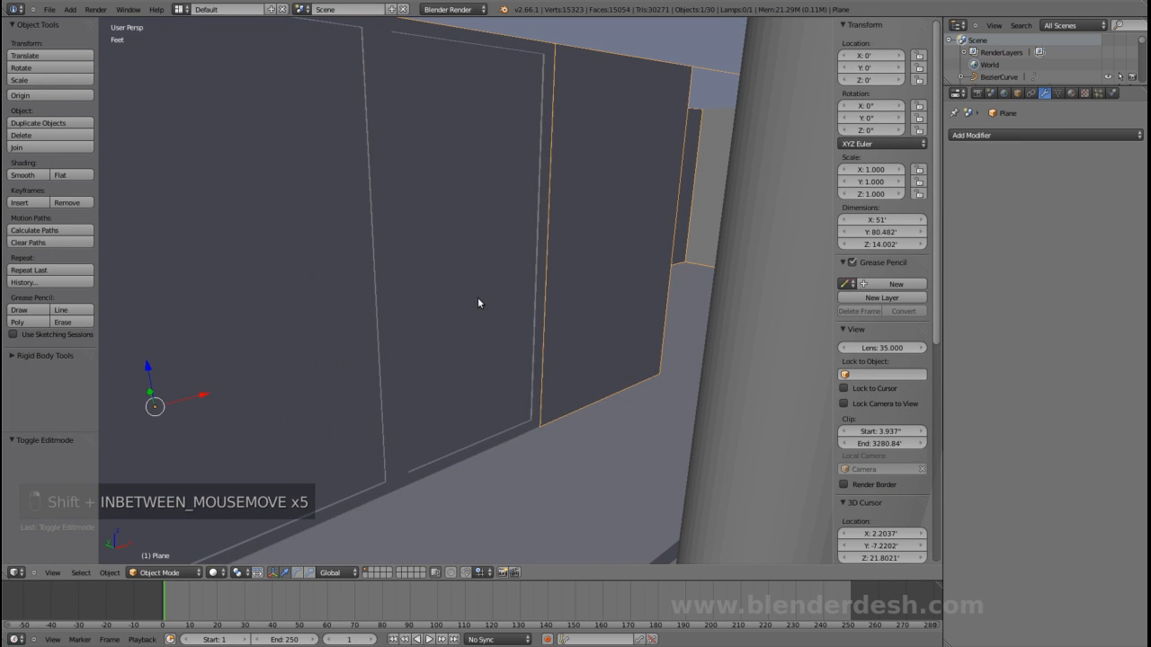
- Move the narrow ground-floor panel about 3.915" along Y and save the file
scroll(420, 419, "up", 3)
scroll(418, 420, "down", 6)
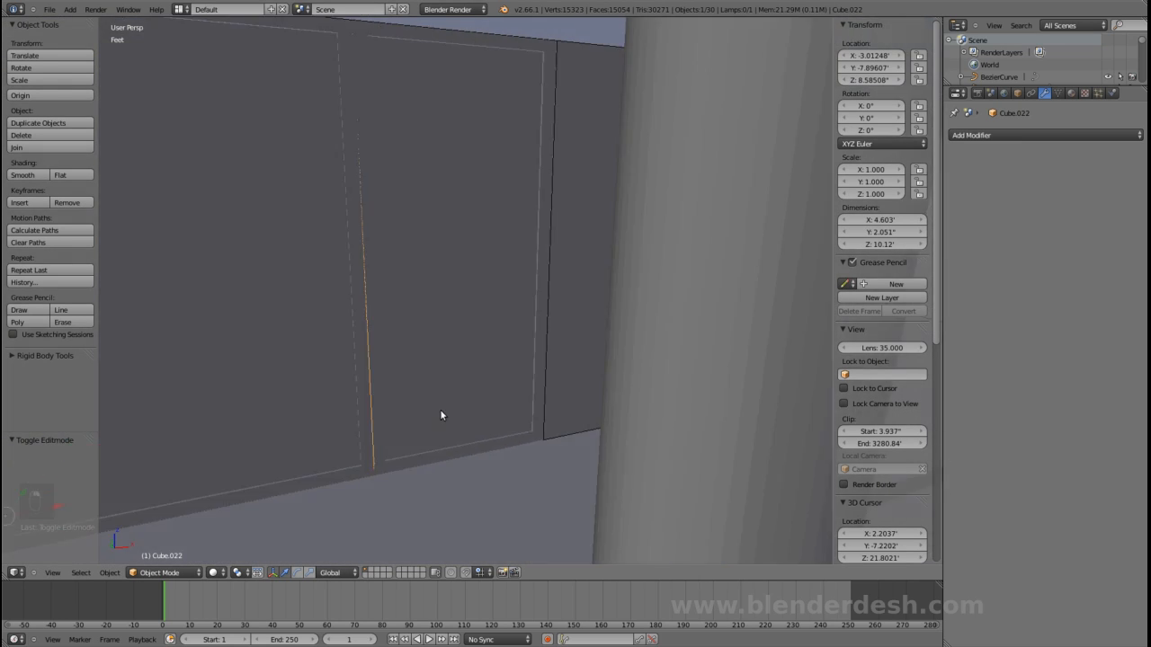
middle_click_drag(452, 418, 508, 427, "shift")
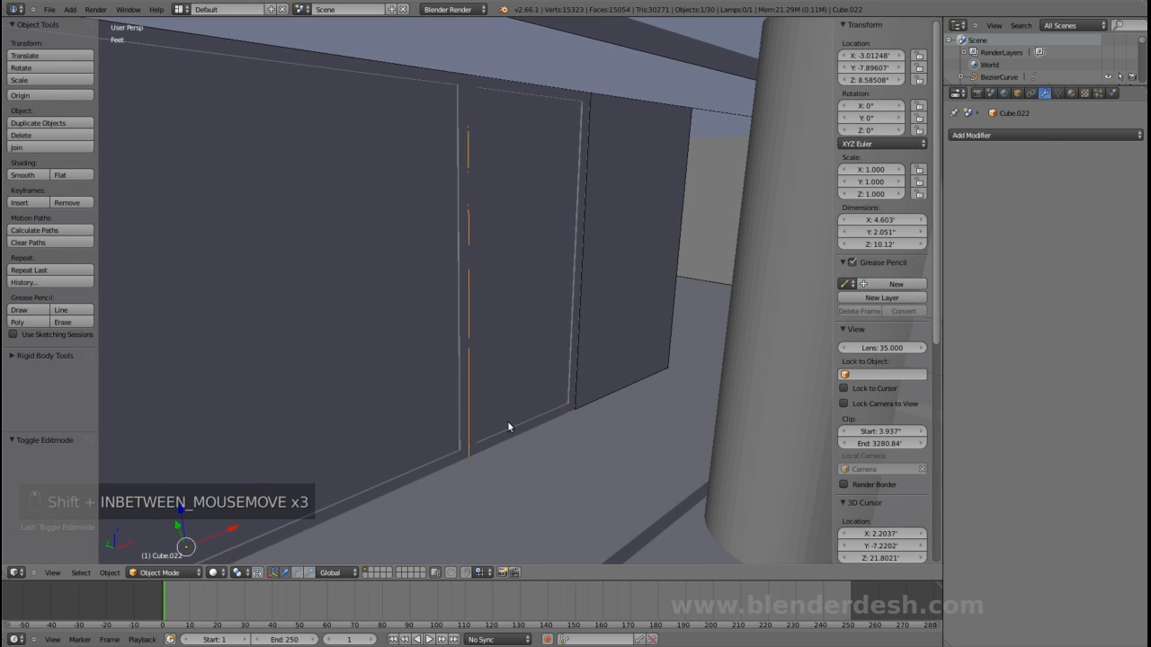
middle_click_drag(394, 465, 468, 429, "shift")
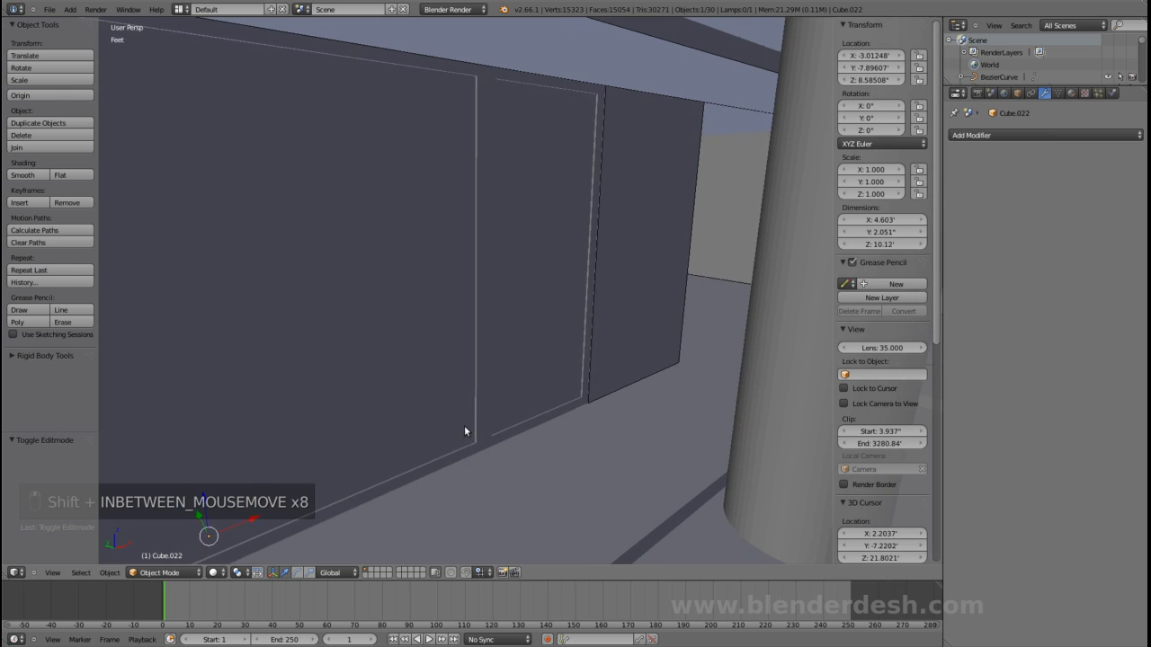
left_click_drag(199, 516, 195, 502)
middle_click_drag(488, 474, 441, 442)
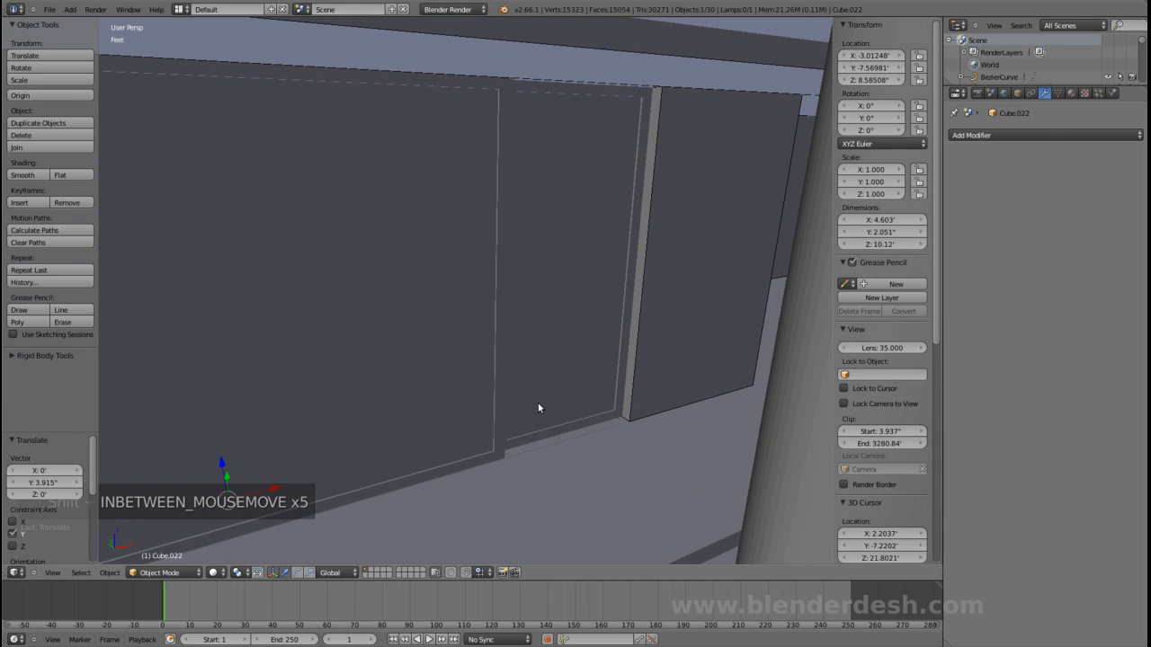
key("ctrl+s")
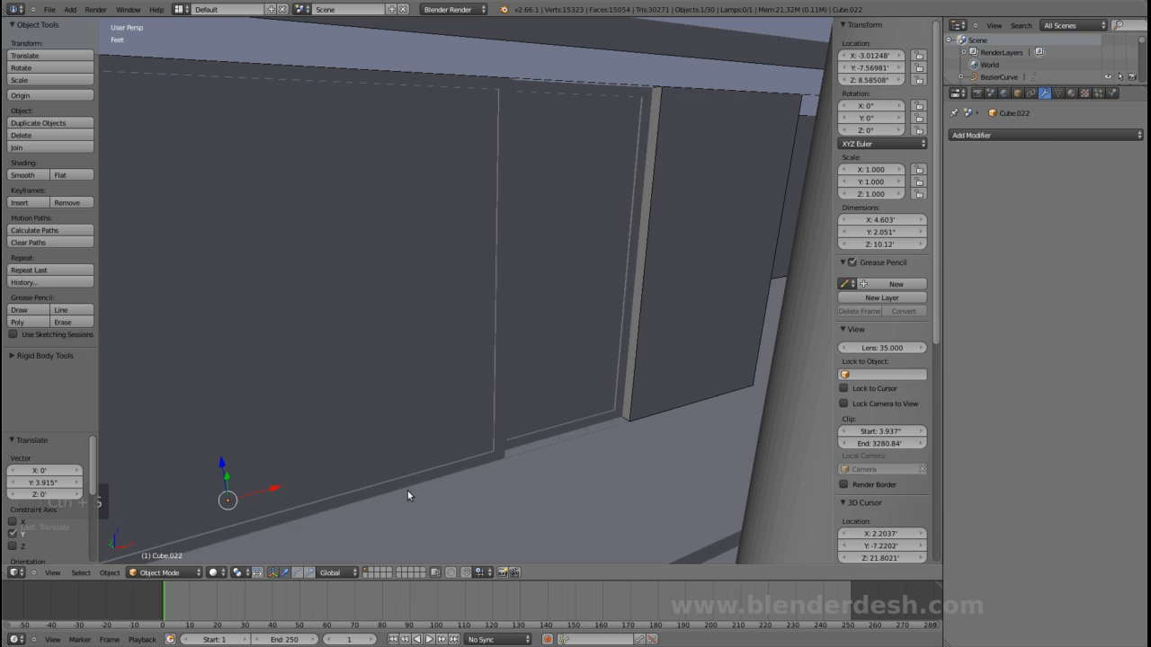
- Set the narrow ground-floor panel's origin to the centre of its geometry and save the file
key("a")
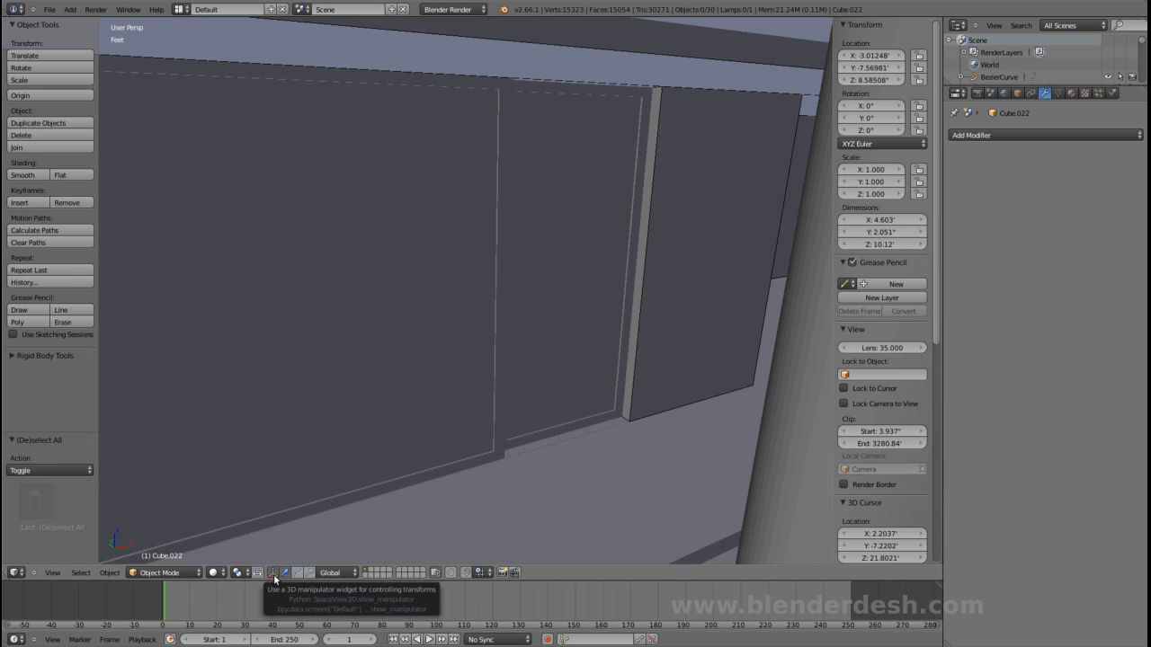
right_click(548, 364)
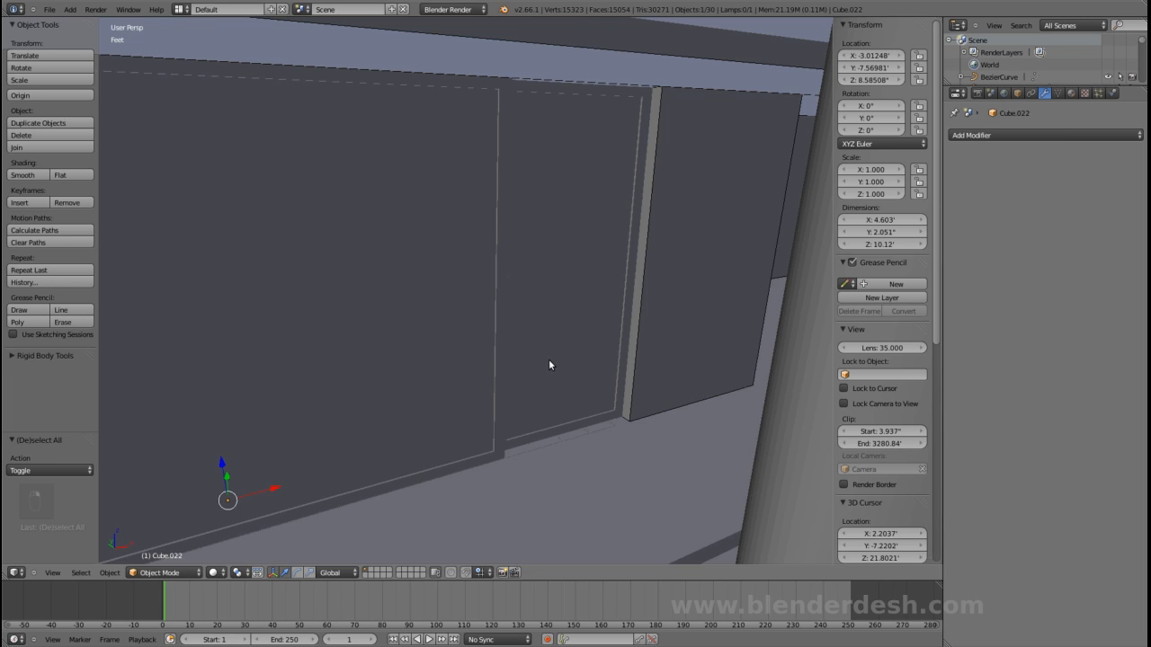
key("z")
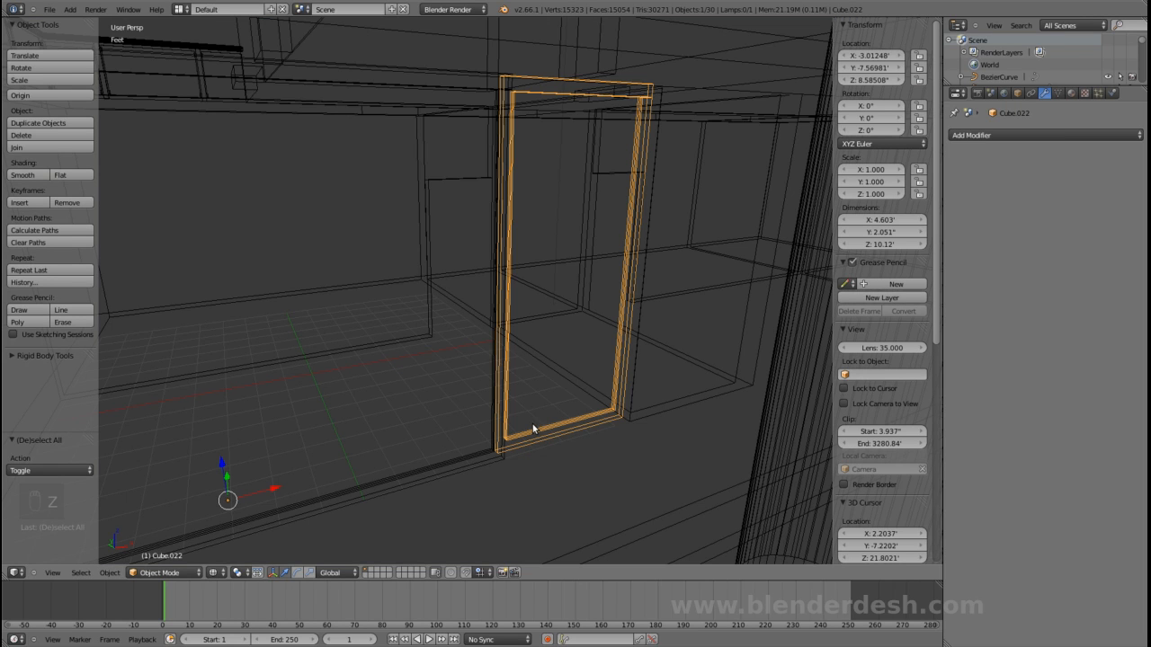
key("z")
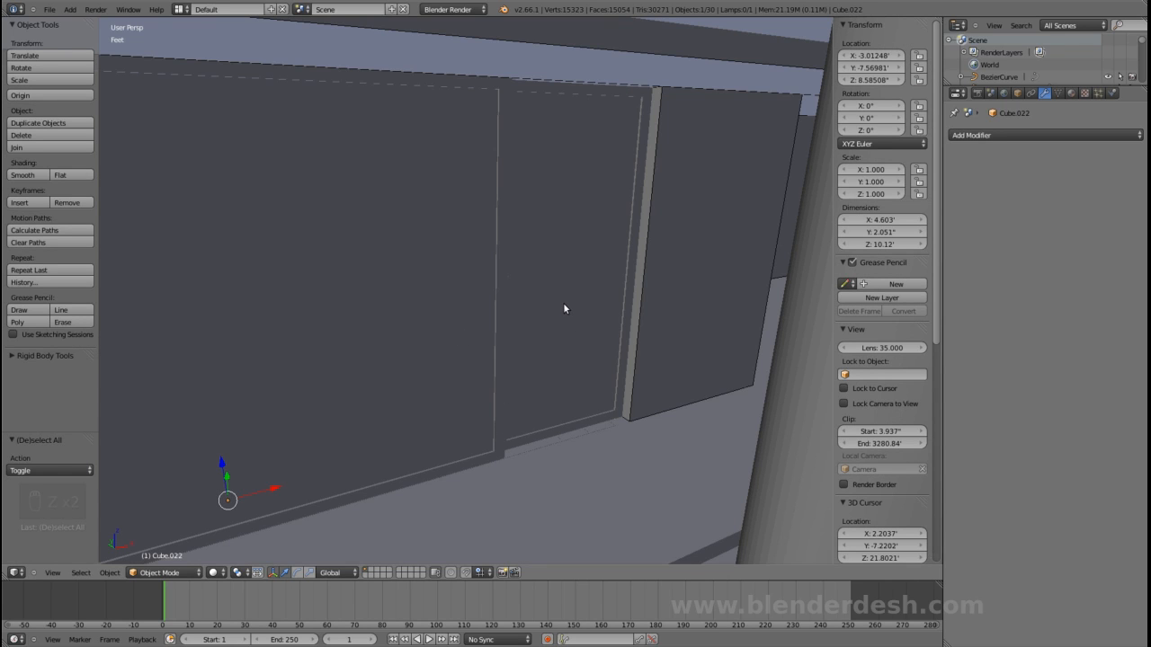
key("z")
key("z")
key("ctrl+alt+shift+s")
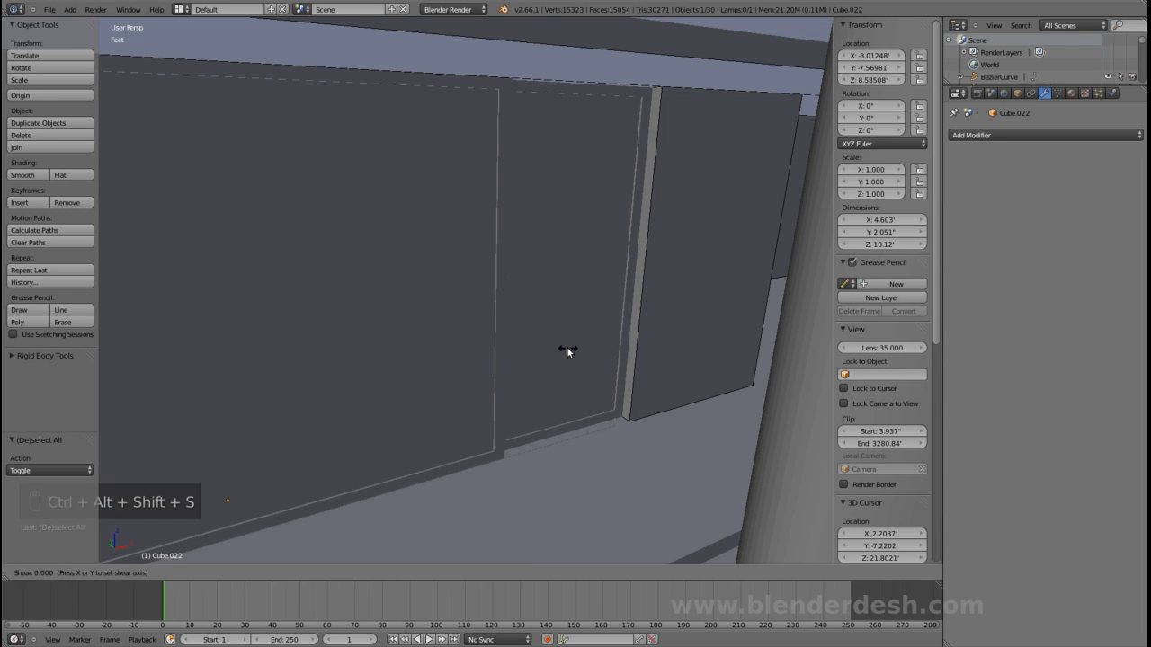
right_click(568, 350)
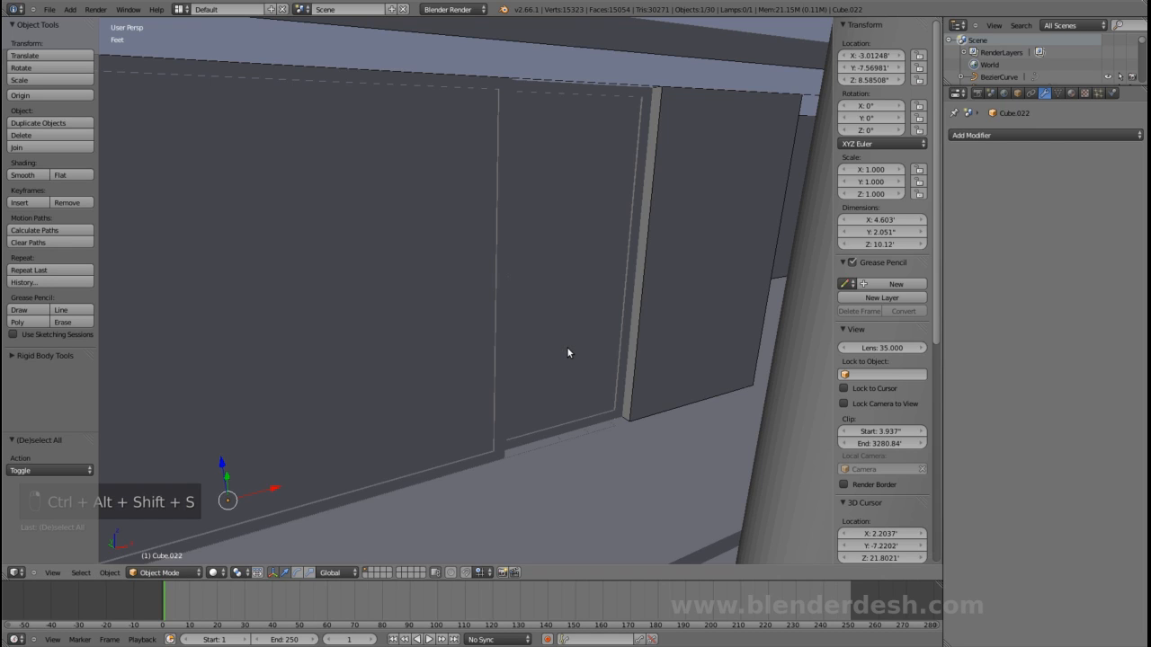
key("ctrl+alt+shift+c")
key("ctrl+alt+shift+c")
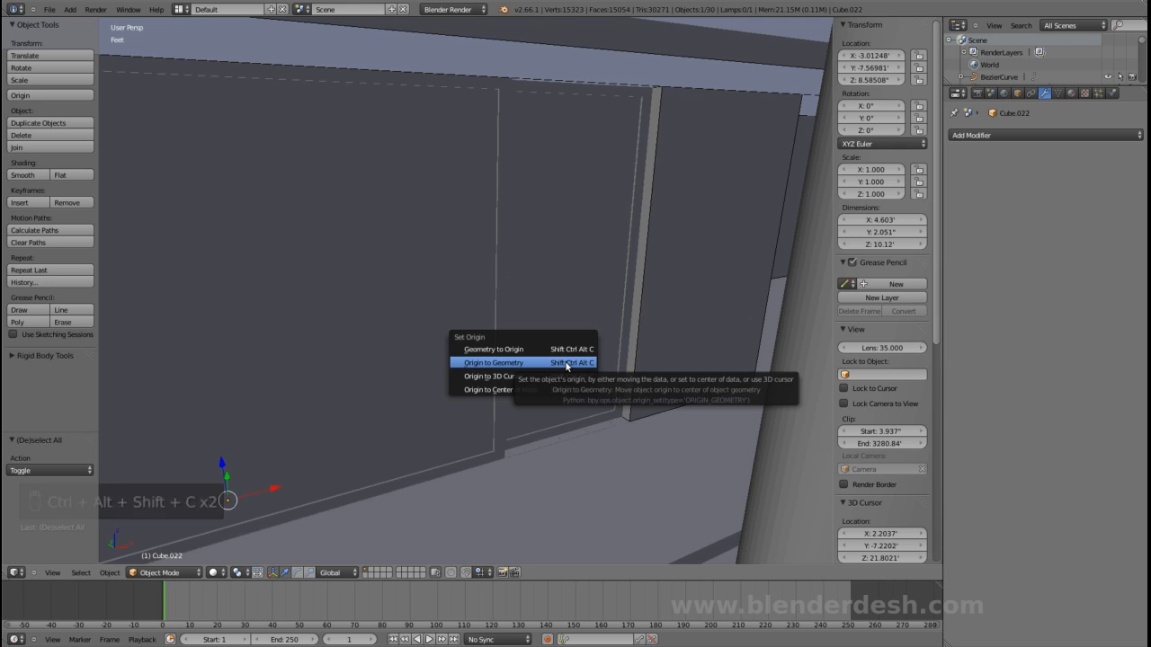
left_click(566, 363)
key("ctrl+s")
left_click(596, 303)
- Move the narrow panel back about 1.99" in the negative Y direction against the wide panel and save the file
middle_click_drag(603, 281, 455, 275)
left_click_drag(485, 276, 478, 278)
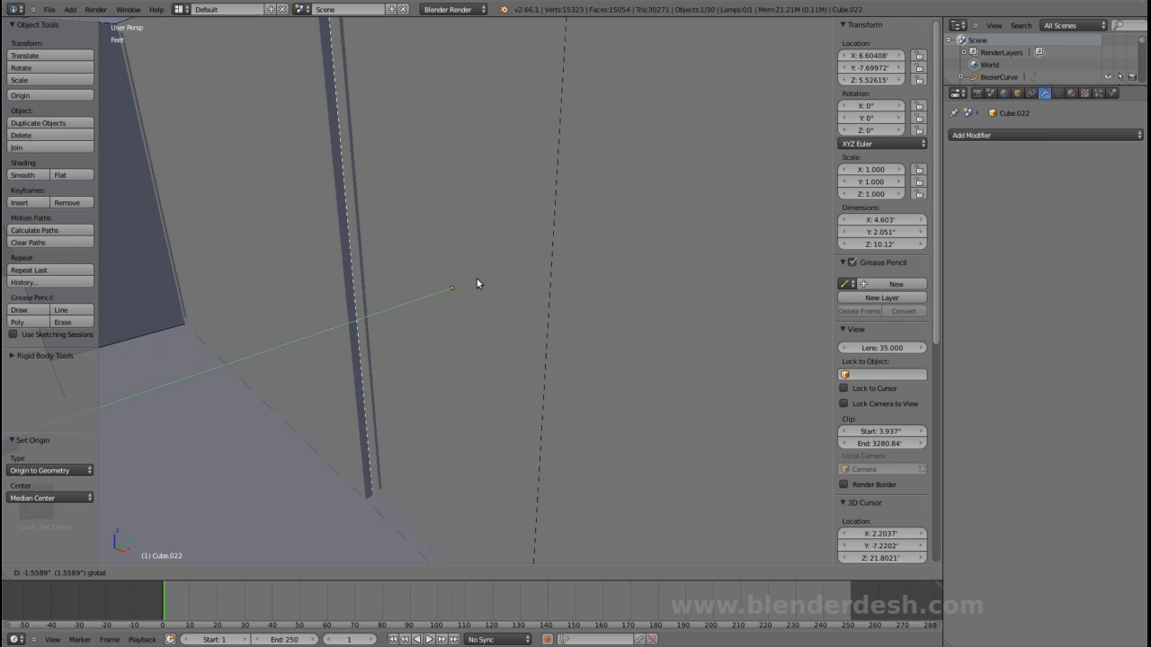
left_click(475, 279)
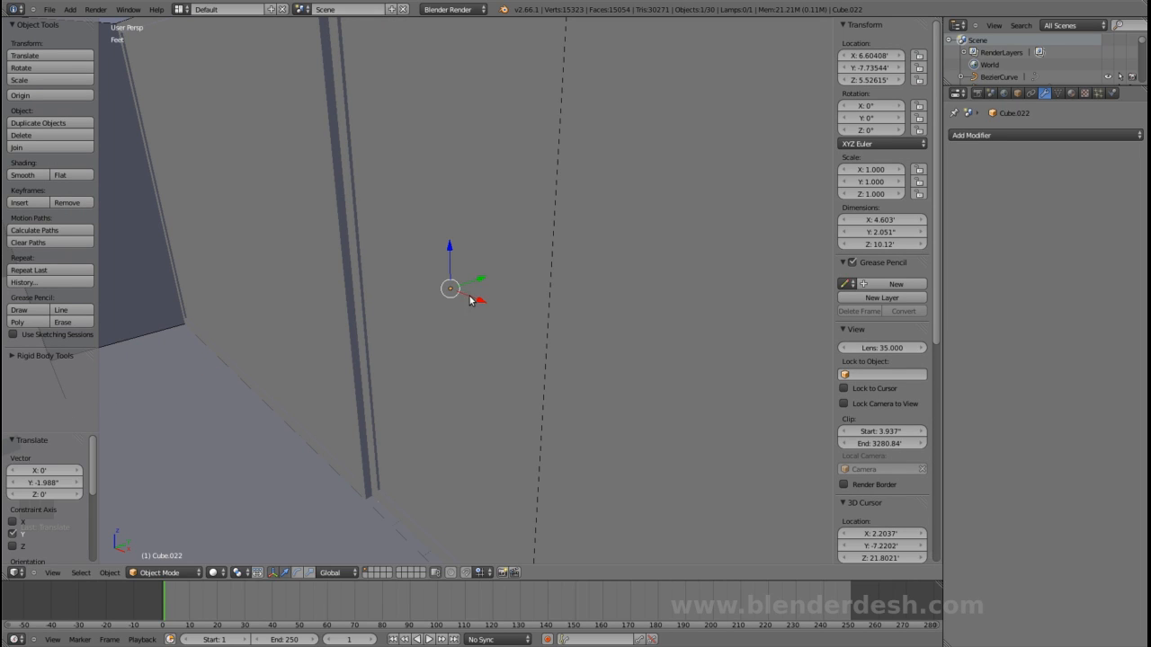
key("g")
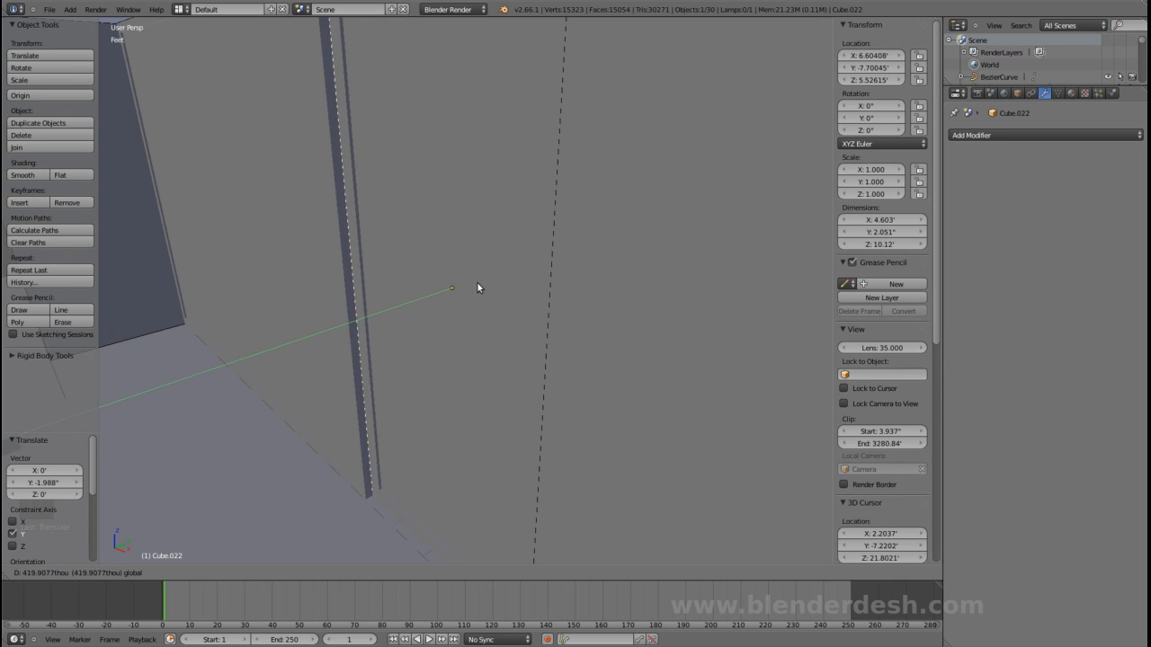
left_click(475, 283)
middle_click_drag(488, 306, 523, 369)
key("ctrl+s")
left_click(590, 300)
- Examine the ground-floor window layout in the reference render Buil ext 002.png and return to the model
scroll(590, 300, "down", 1)
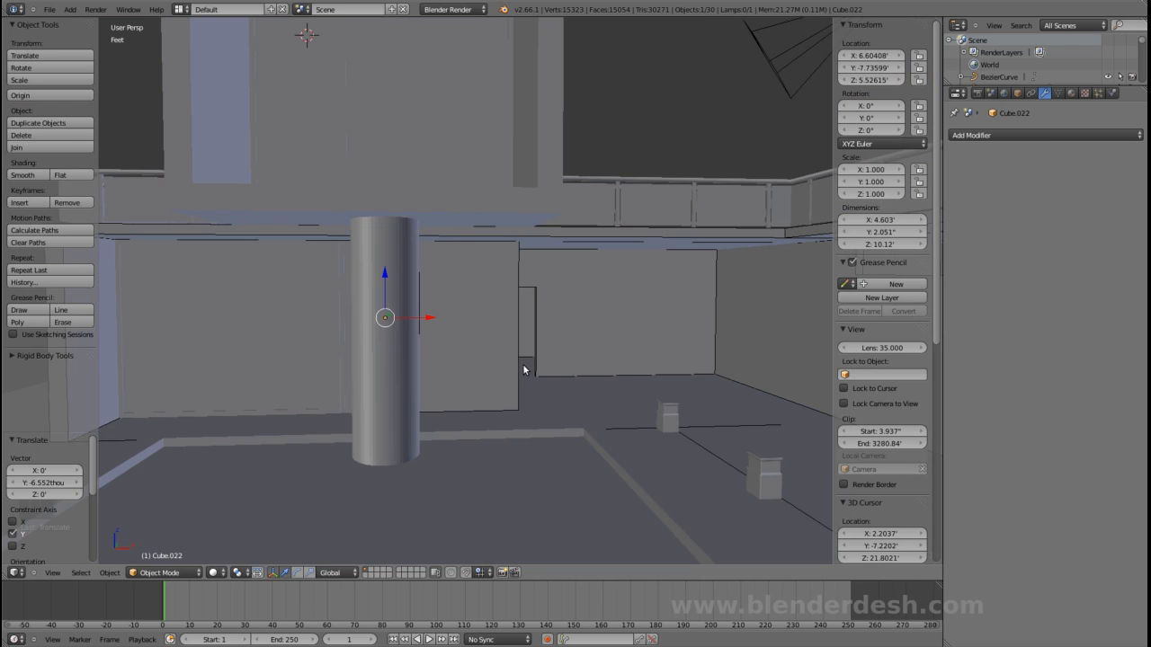
mouse_move(368, 356)
middle_mouse_down()
mouse_move(400, 355)
mouse_move(389, 356)
middle_mouse_up()
scroll(389, 356, "up", 2)
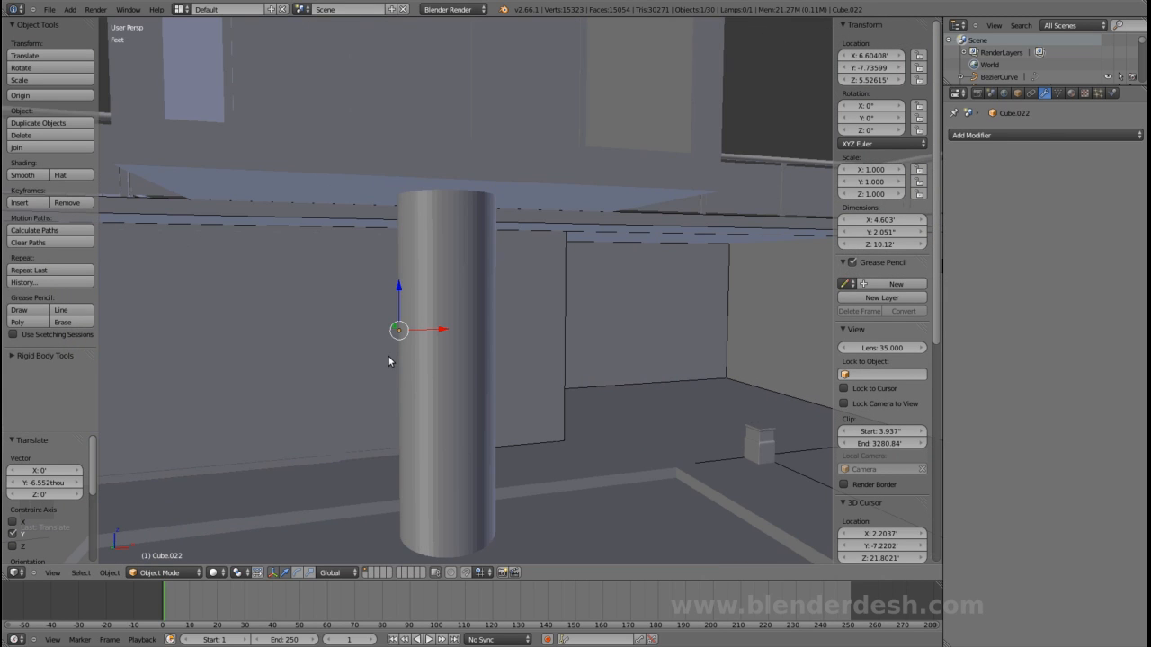
scroll(315, 388, "down", 2)
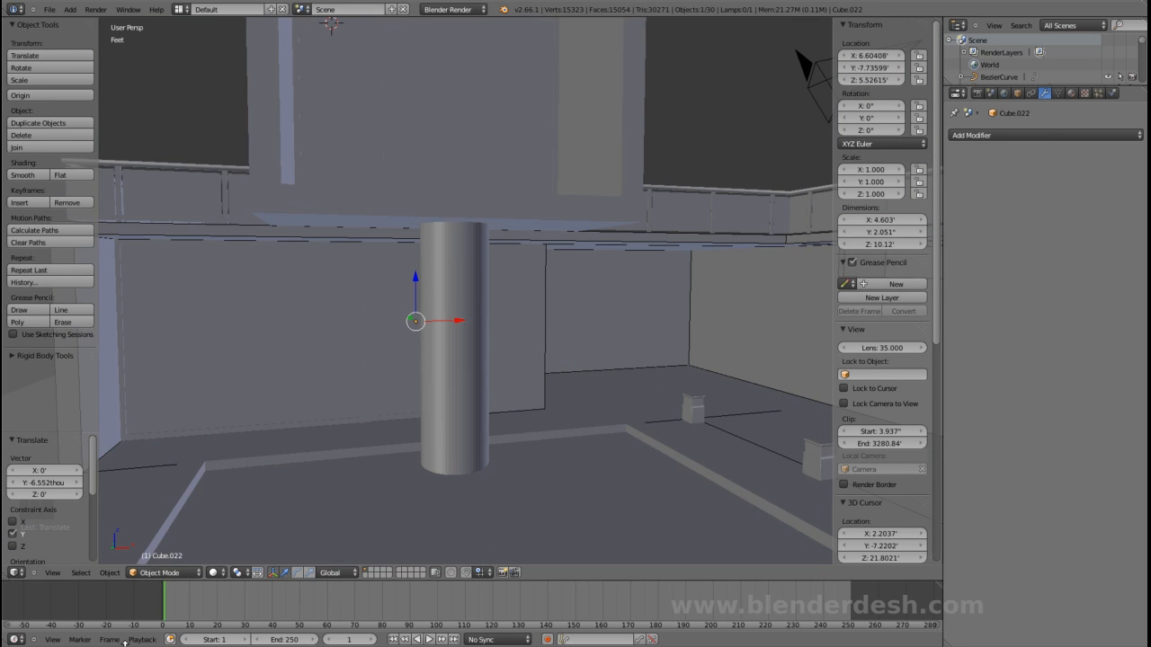
left_click(2, 580)
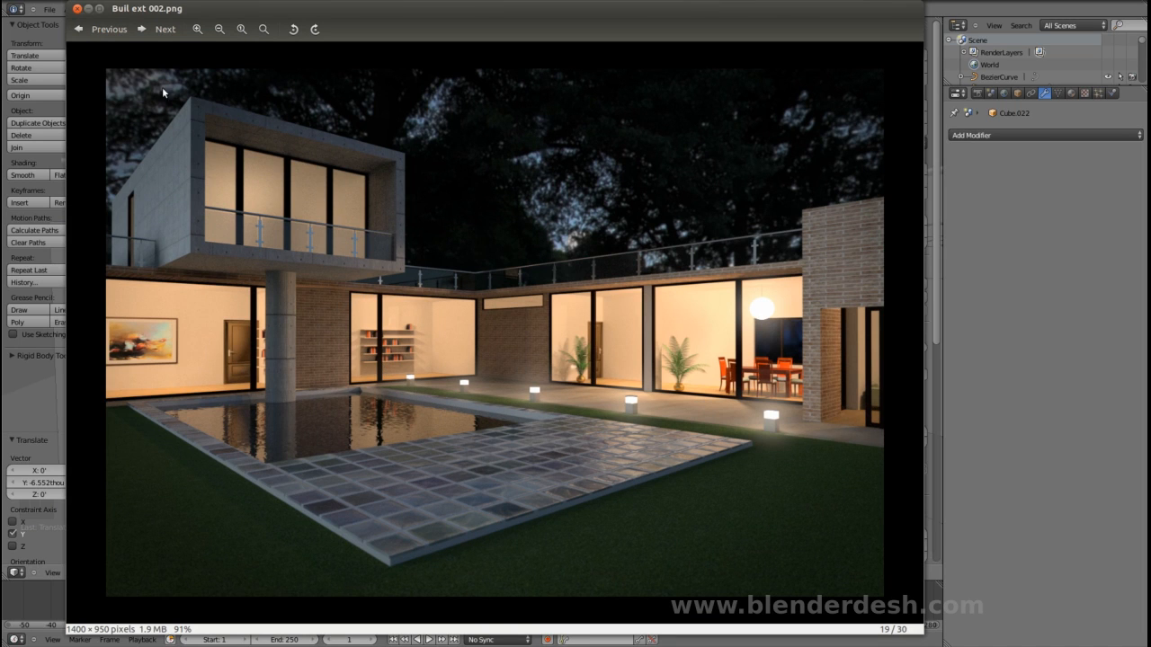
left_click(87, 8)
- Select both ground-floor window panels and duplicate them 22.65' along X into the opening beyond the brick wall
middle_click_drag(427, 315, 391, 318)
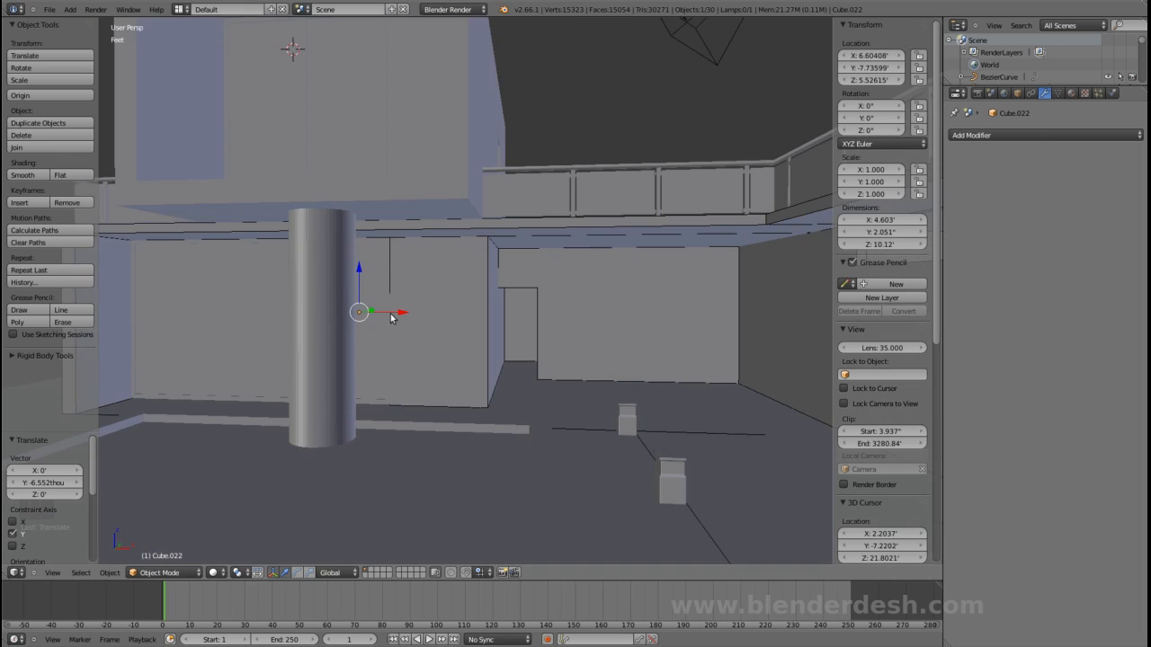
scroll(414, 335, "up", 1)
key("z")
key("z")
right_click(181, 338, "shift")
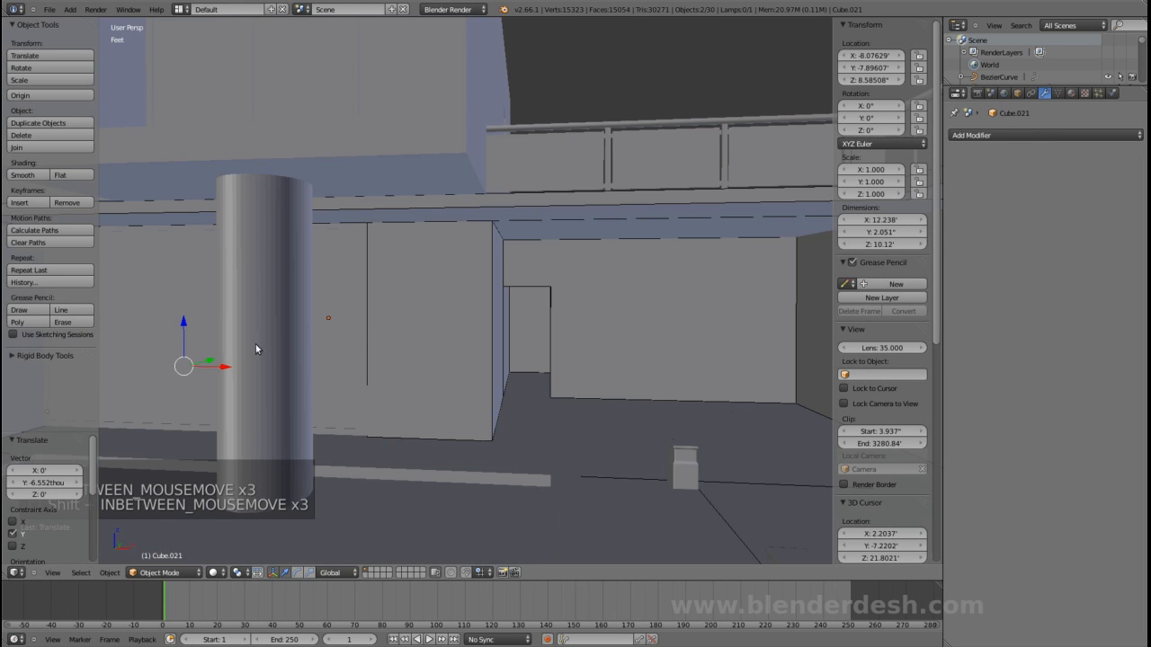
scroll(344, 362, "down", 1)
middle_click_drag(344, 363, 475, 363)
key("shift+d")
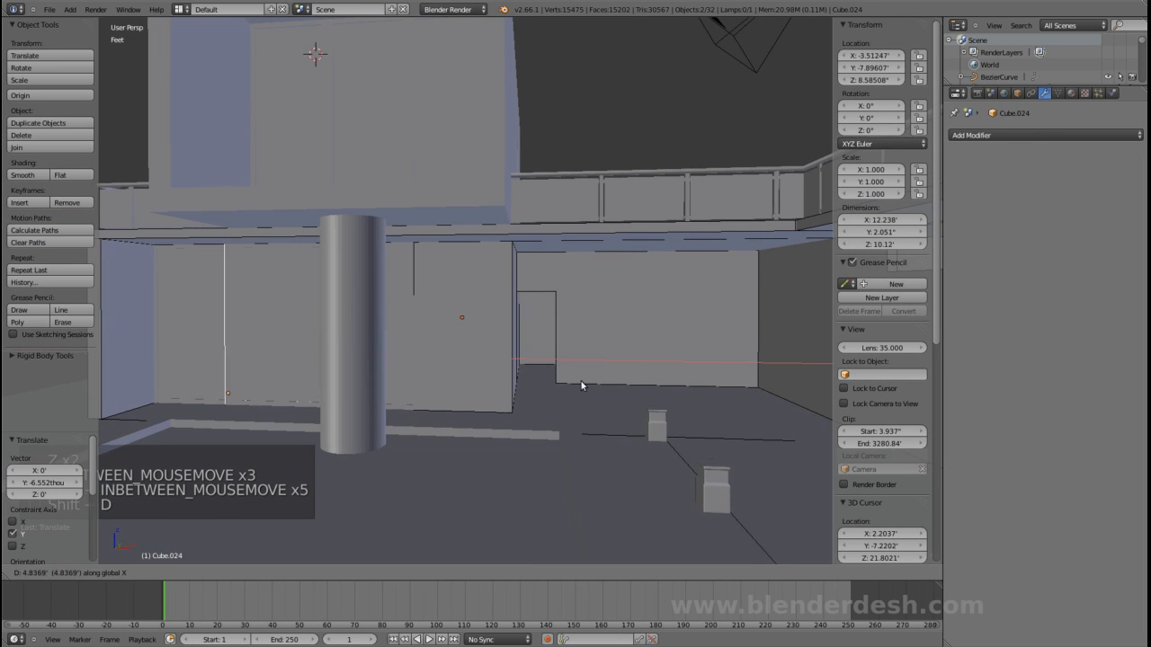
left_click(862, 442)
middle_click_drag(753, 442, 606, 429)
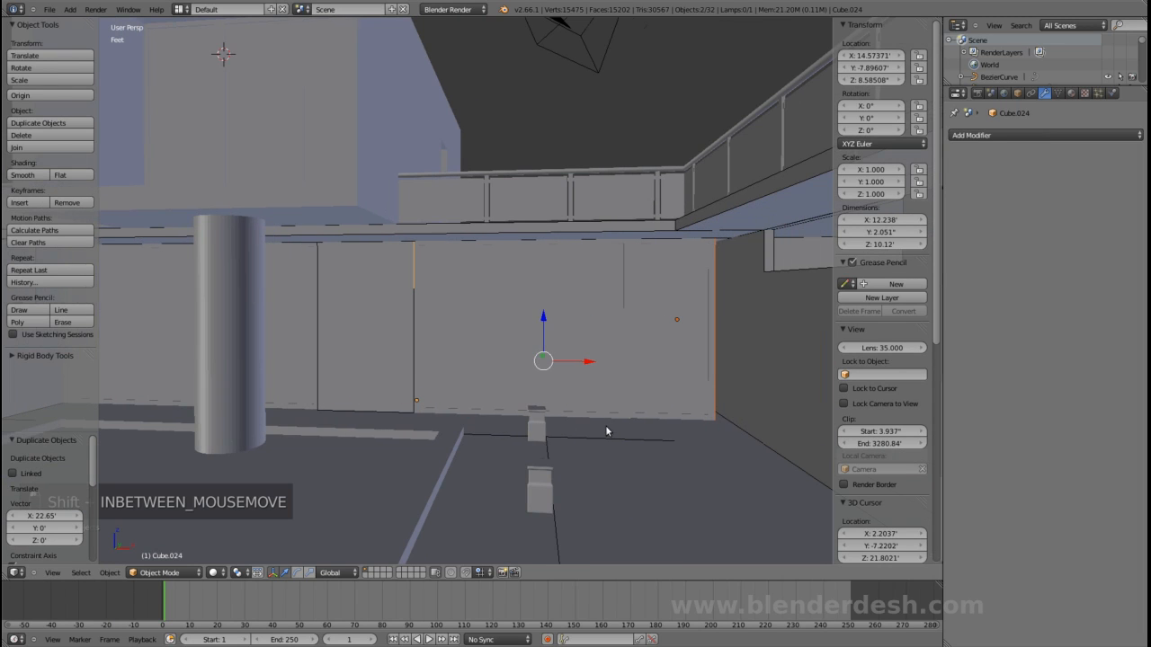
- Mirror the duplicated window panels along the global X axis
key("ctrl+m")
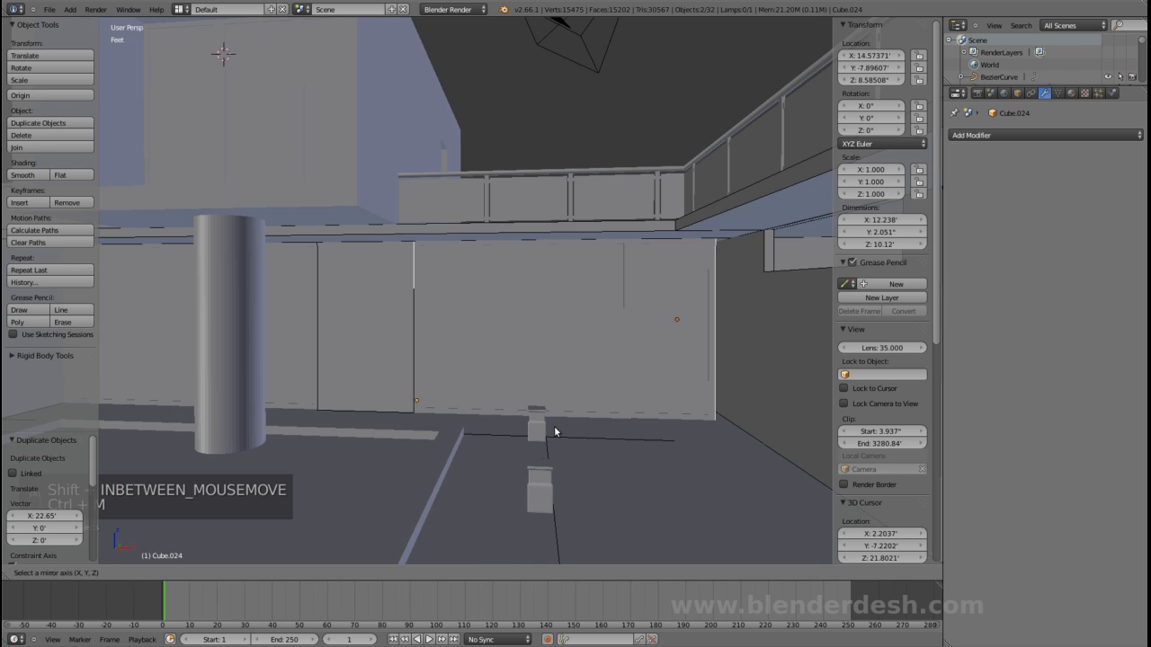
key("x")
key("Return")
- Move the mirrored pair of panels about 1.82' along X to meet the wall edge
key("z")
scroll(545, 428, "up", 1)
key("z")
mouse_move(541, 422)
middle_mouse_down()
mouse_move(525, 432)
mouse_move(545, 418)
middle_mouse_up()
scroll(545, 418, "up", 2)
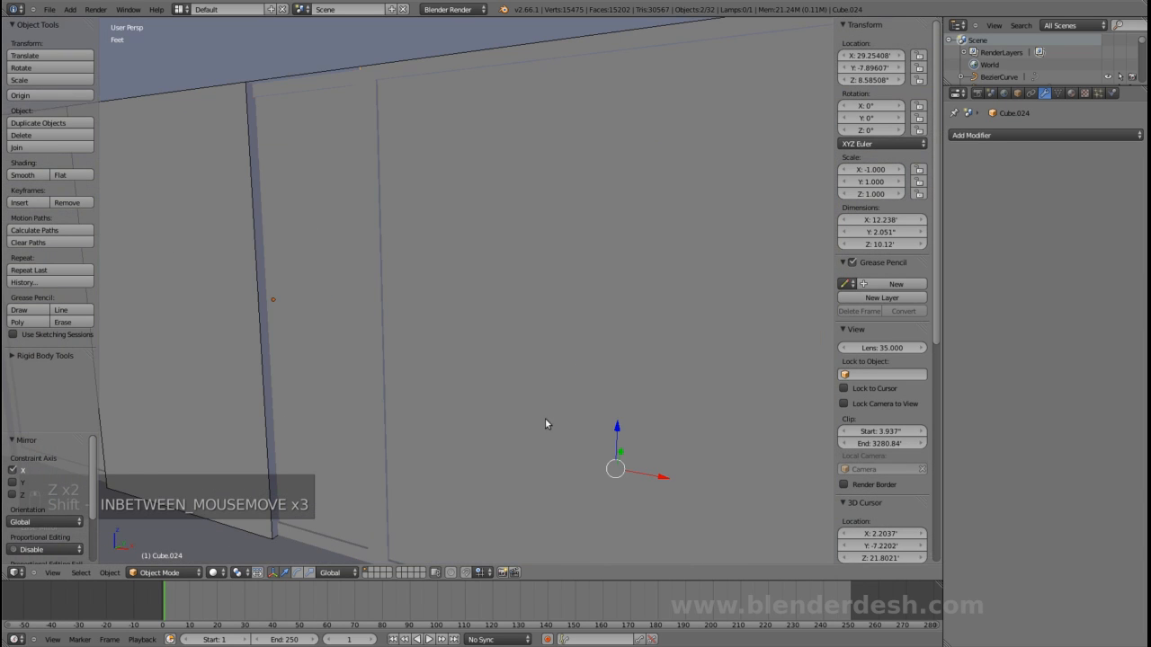
left_click_drag(656, 477, 760, 521)
middle_click_drag(719, 503, 576, 455)
key("Tab")
key("Tab")
key("Tab")
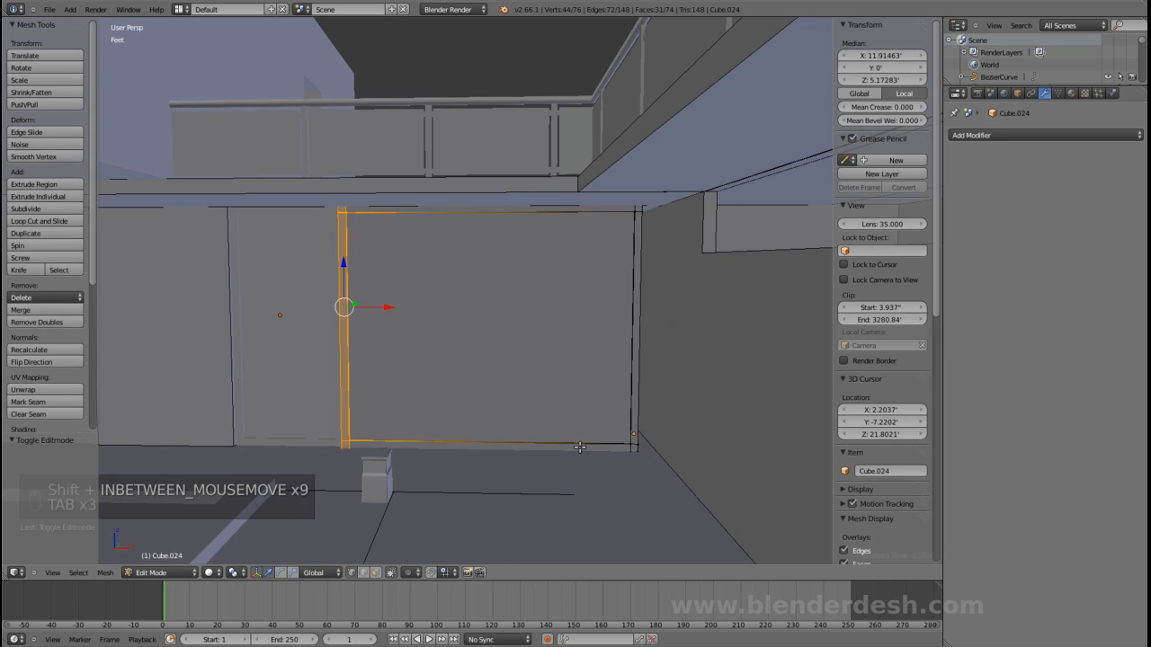
key("z")
key("a")
key("b")
key("Escape")
key("Tab")
key("a")
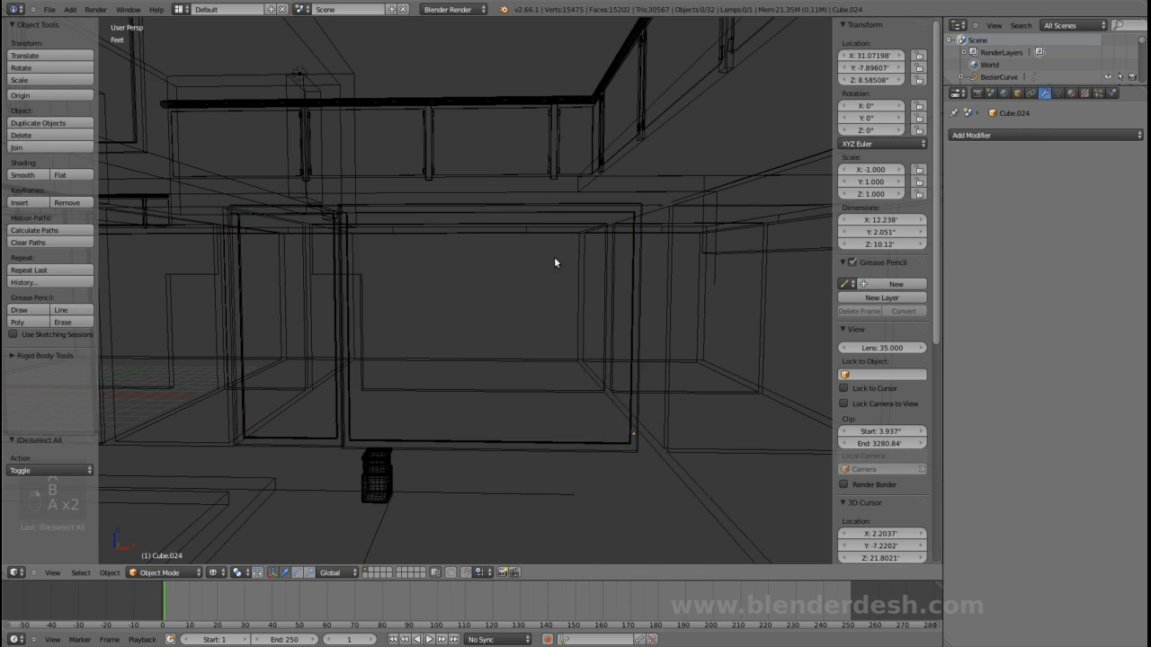
key("z")
- Widen the mirrored wide panel by moving all vertices of its outer post about 9.75" along X to the corner wall
right_click(540, 306)
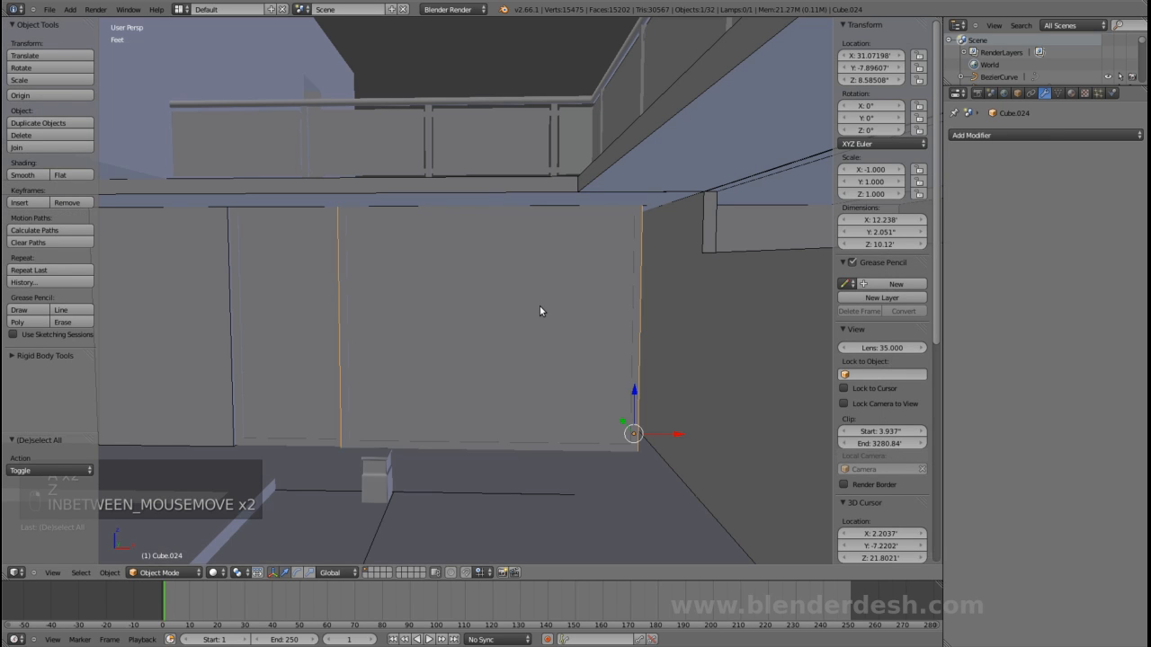
key("Tab")
key("z")
key("a")
key("a")
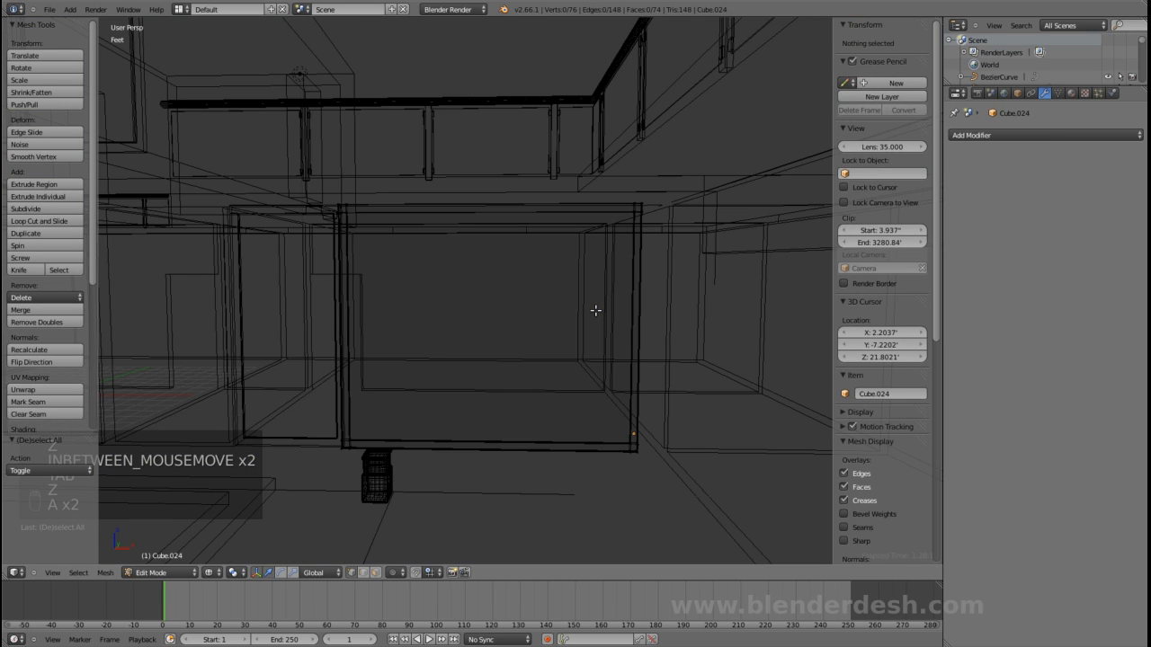
key("b")
left_click_drag(586, 173, 700, 476)
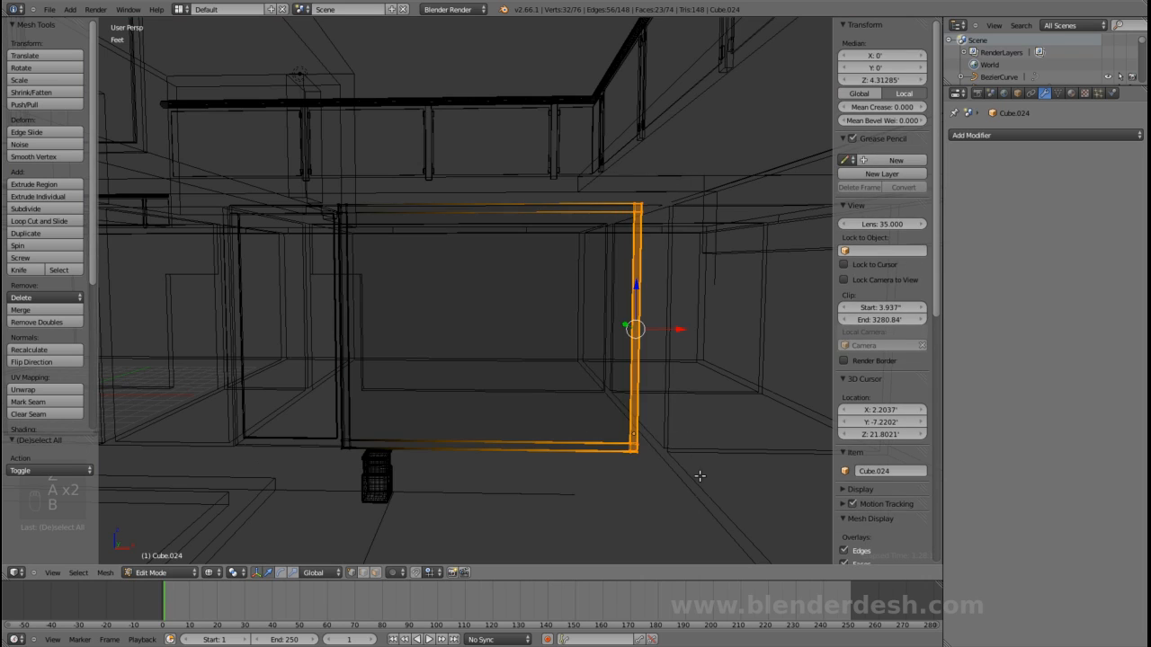
key("z")
middle_click_drag(663, 396, 606, 411, "shift")
scroll(576, 406, "up", 2)
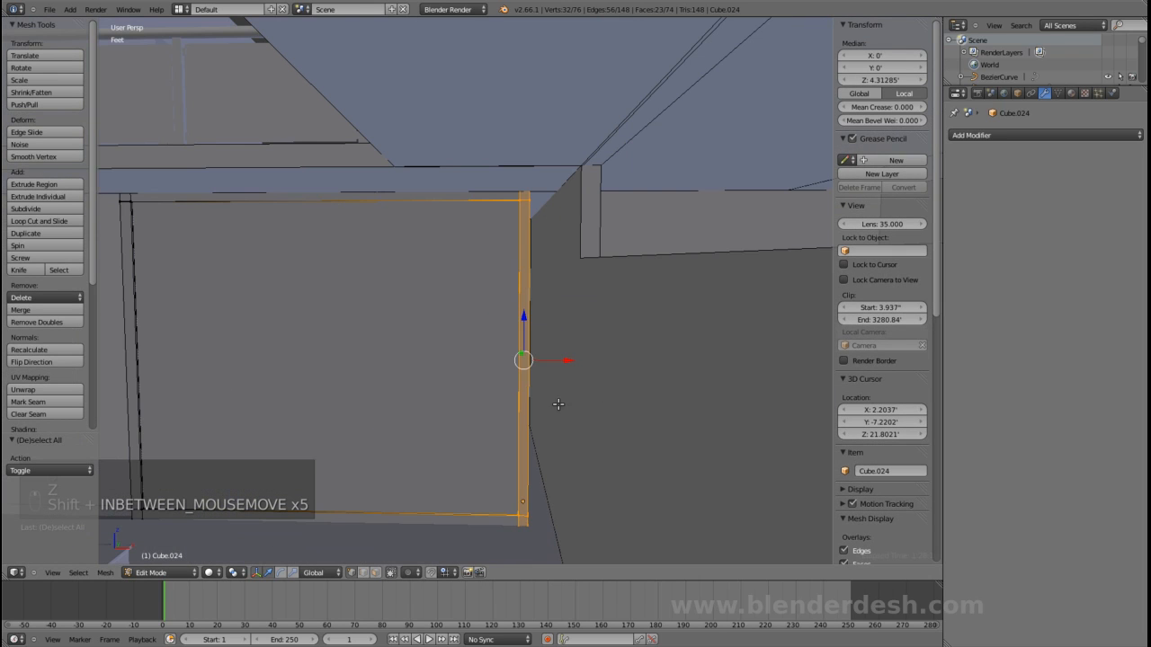
key("g")
key("x")
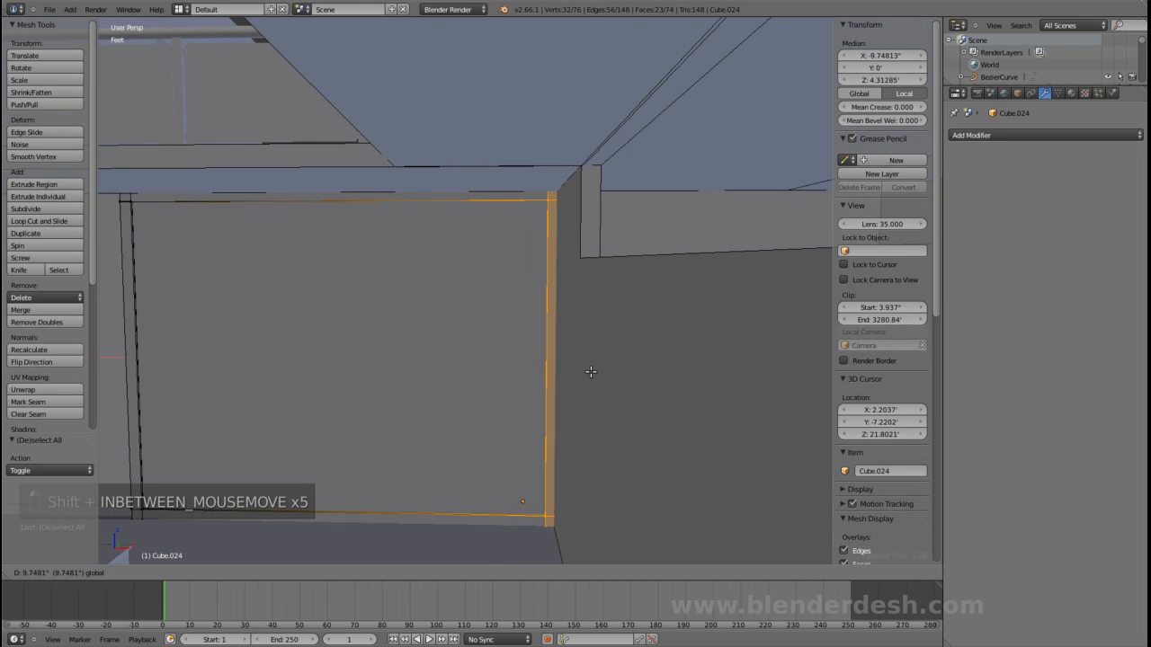
left_click(590, 371)
key("Tab")
- Deselect the finished window panels and save the file
middle_click_drag(572, 372, 629, 400)
key("ctrl+s")
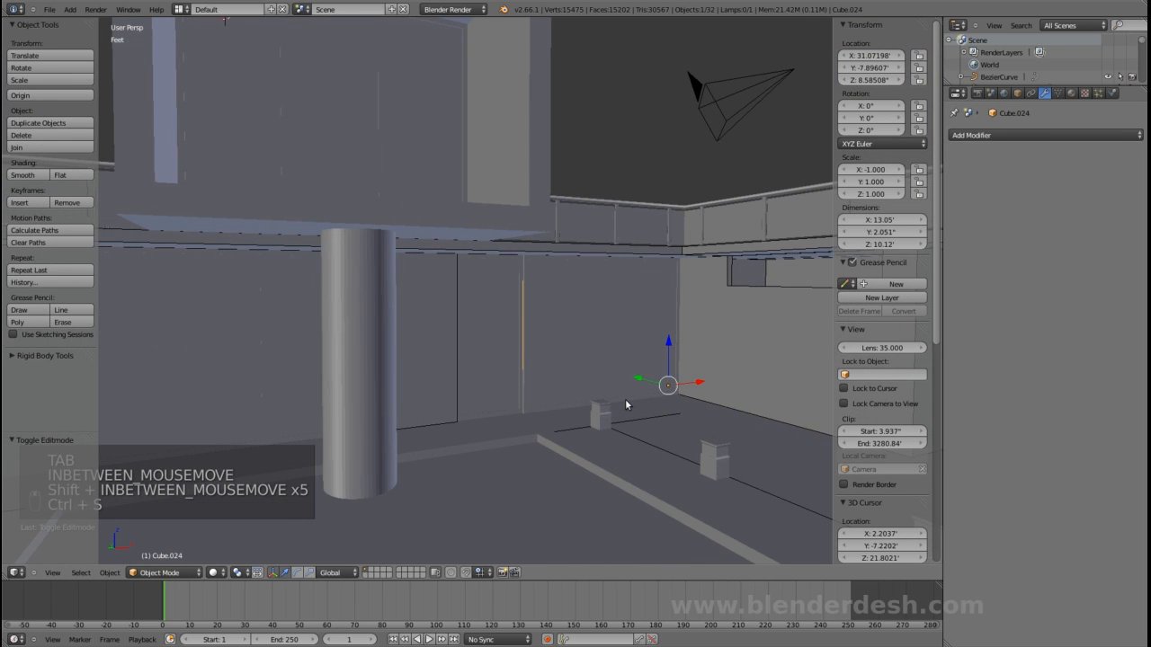
key("ctrl+s")
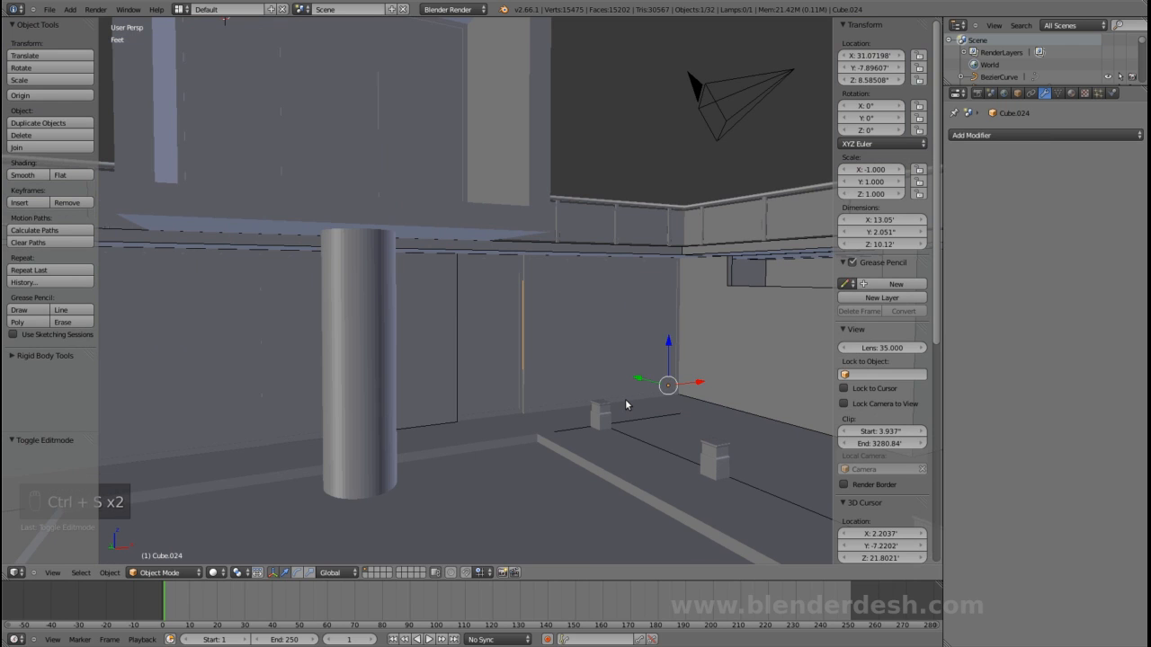
key("a")
key("ctrl+s")
scroll(625, 401, "down", 4)
middle_click_drag(625, 398, 649, 384)
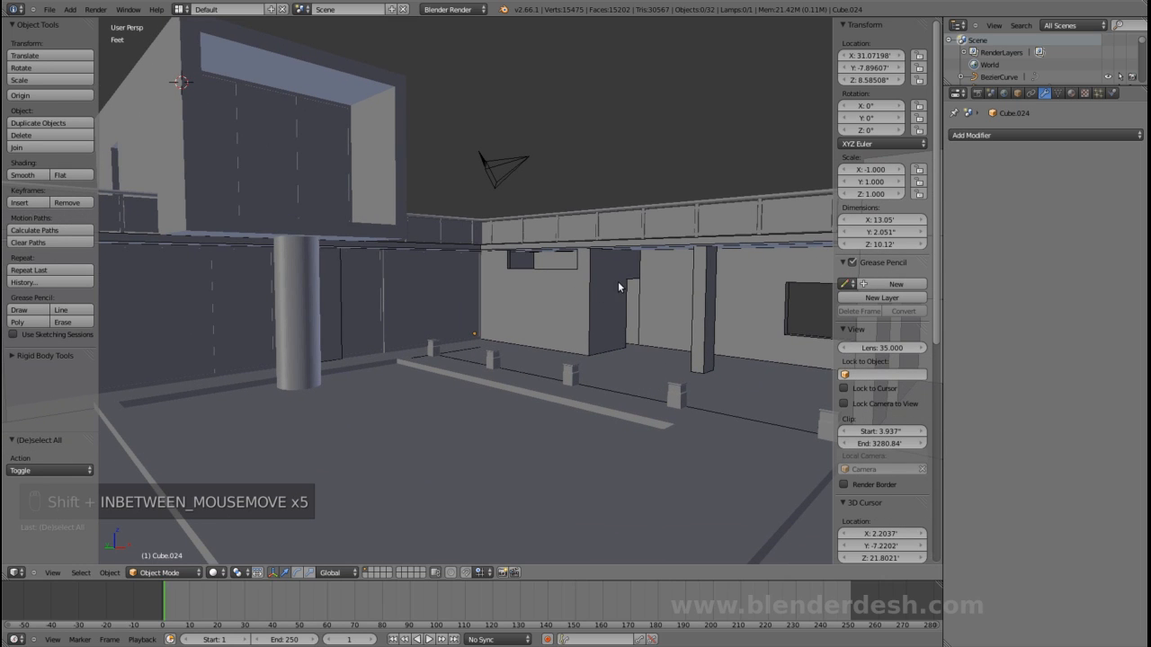
- Save the file again, overwriting the existing version
middle_click_drag(706, 374, 619, 367, "shift")
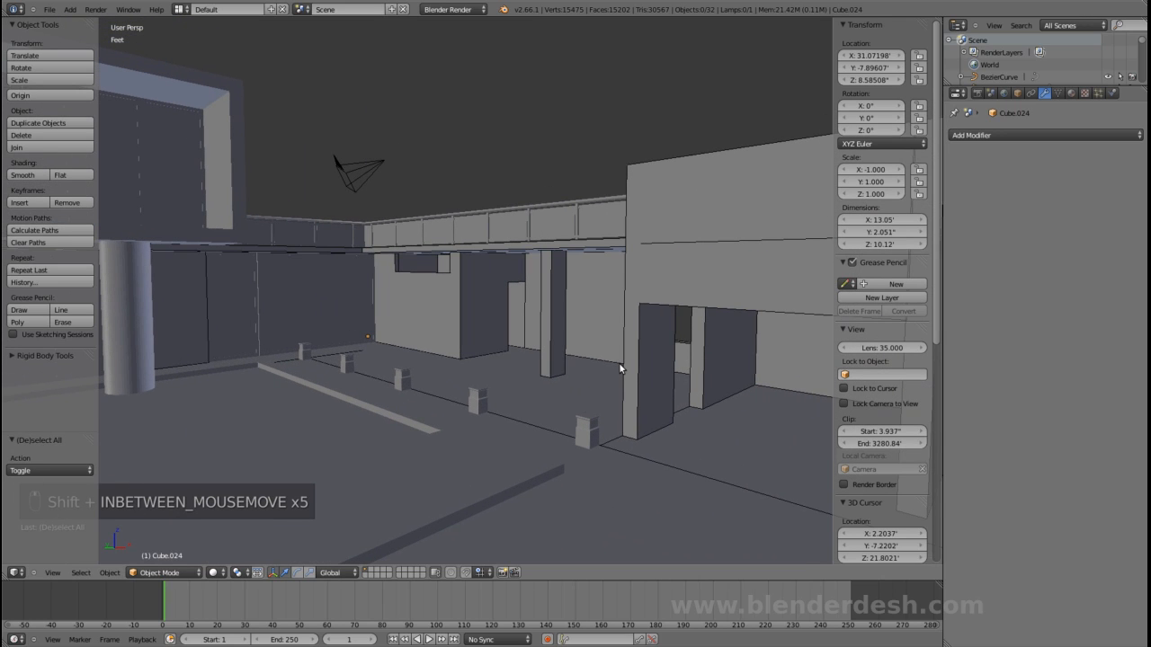
key("ctrl+s")
left_click(619, 368)
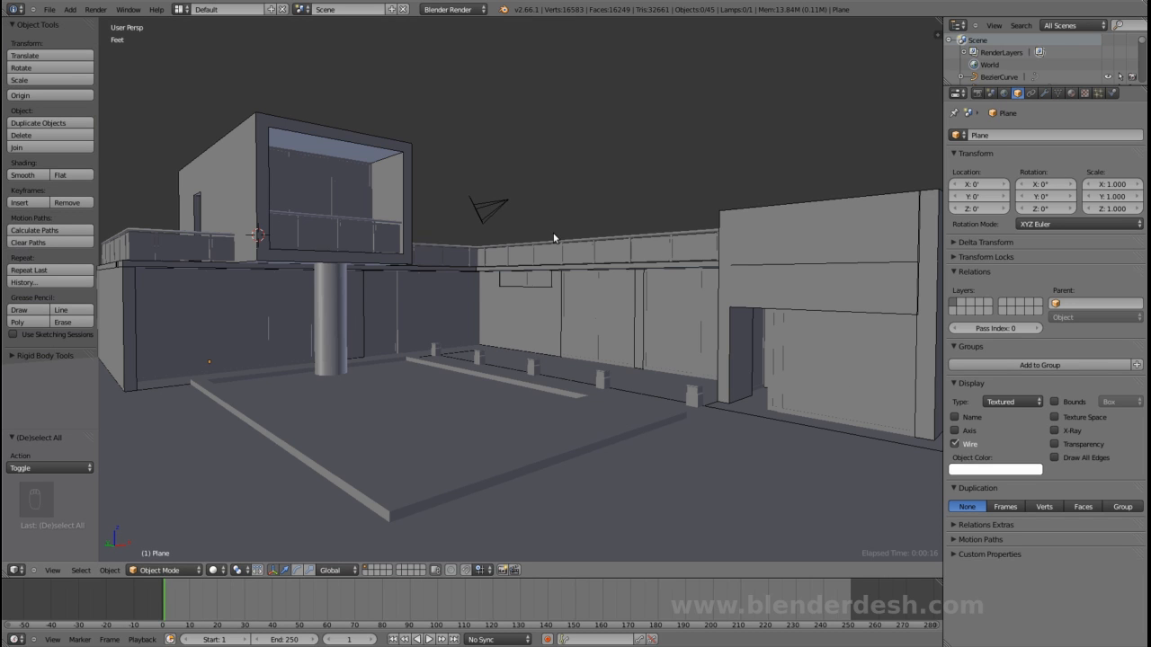
- Examine the narrow window panels in the side wing's doorway recess in solid and wireframe display
scroll(529, 284, "up", 6)
middle_click_drag(635, 303, 639, 350, "shift")
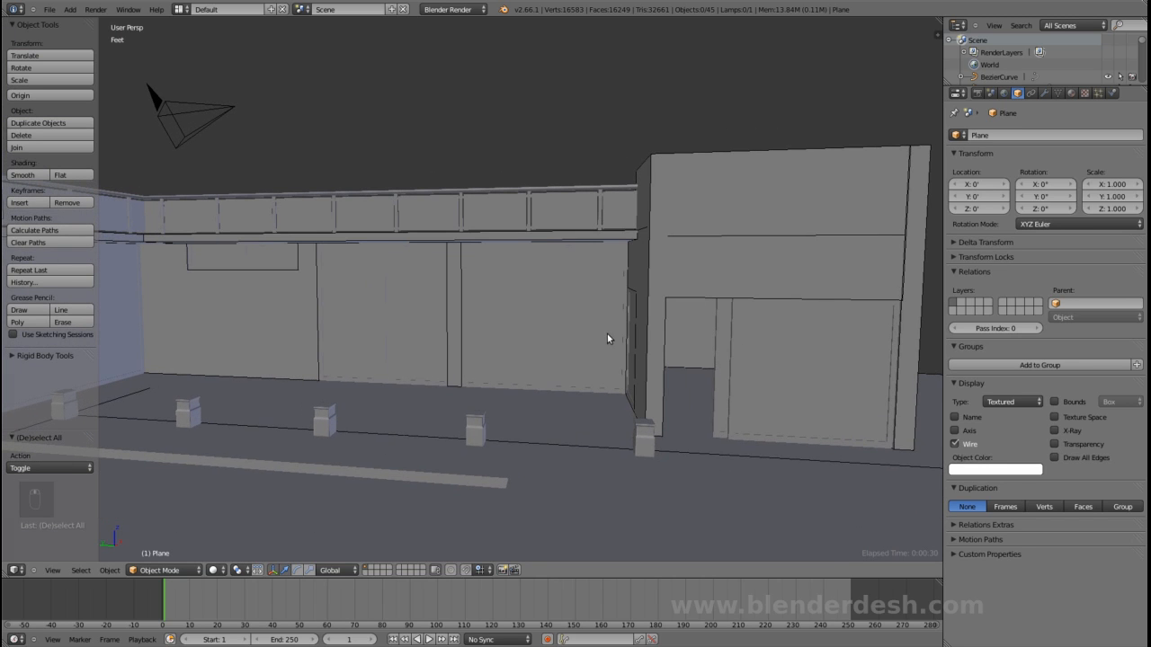
right_click(634, 331)
key("KP_Decimal")
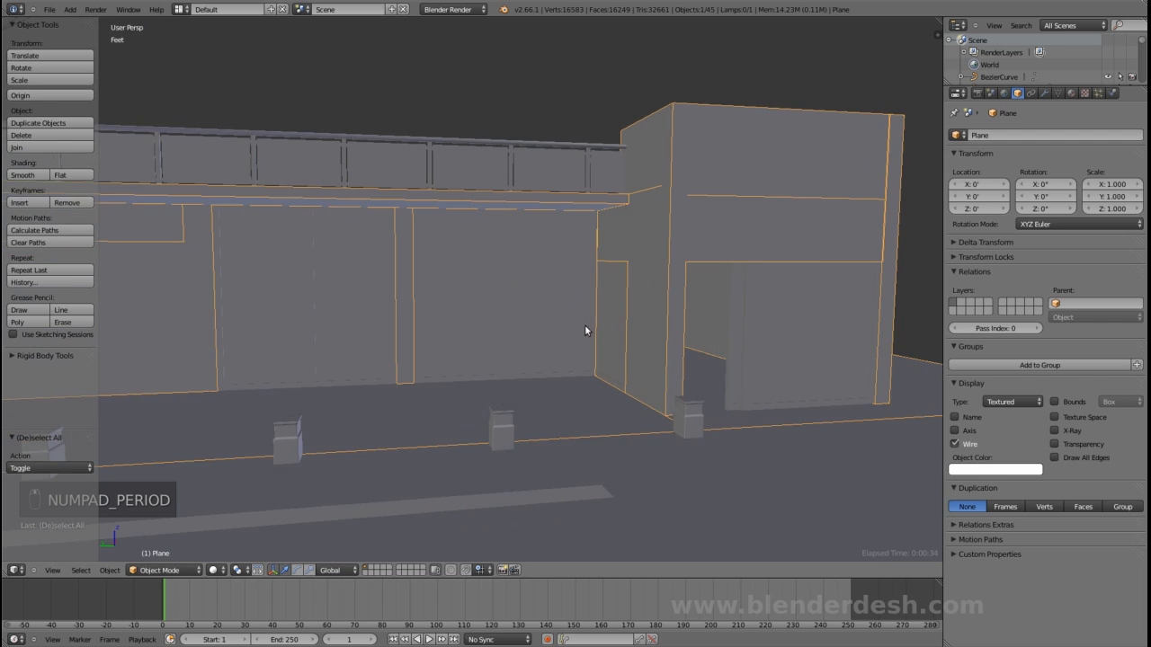
right_click(616, 333)
key("KP_Decimal")
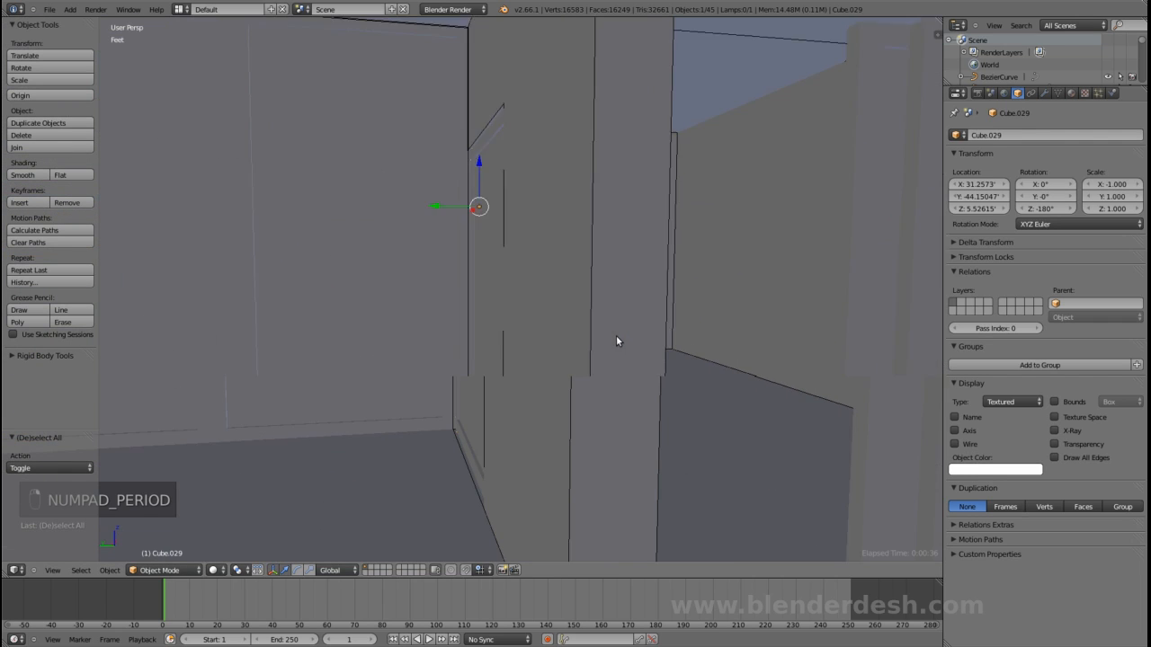
middle_click_drag(403, 289, 594, 324)
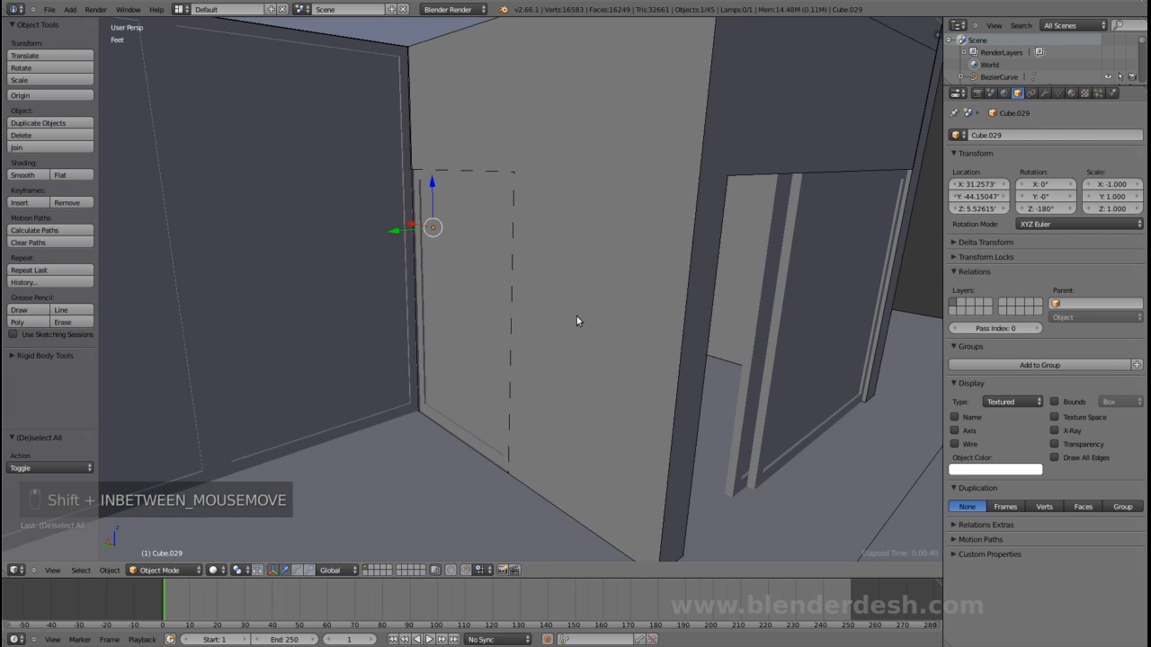
key("z")
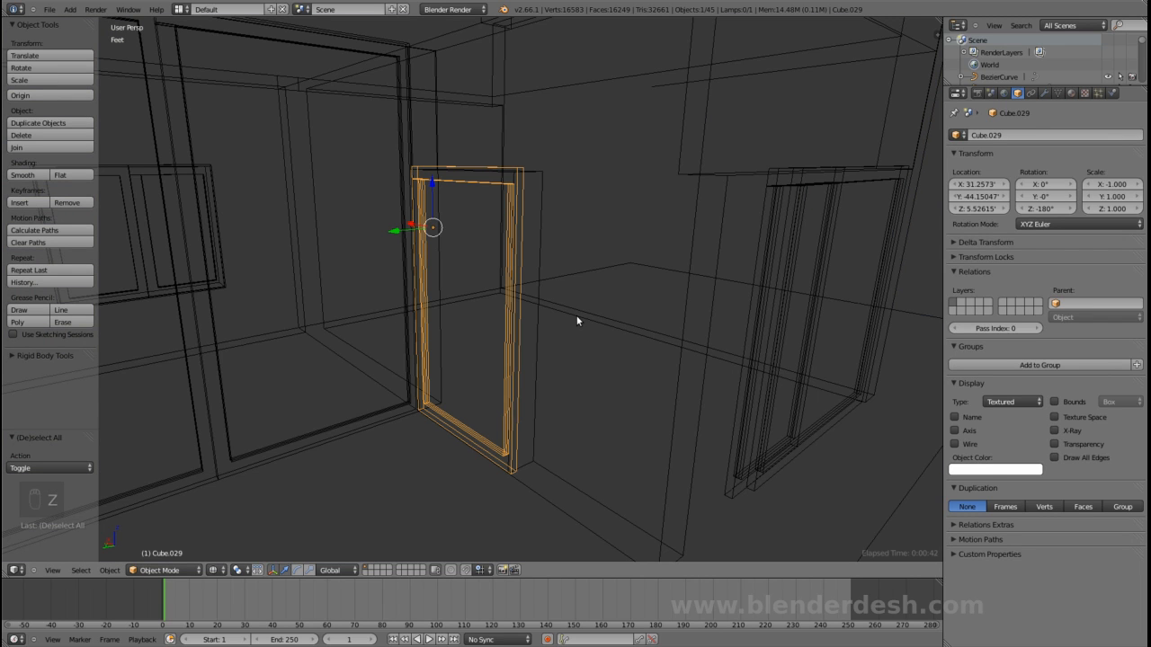
key("z")
mouse_move(577, 318)
middle_mouse_down()
mouse_move(668, 299)
mouse_move(613, 308)
mouse_move(581, 287)
middle_mouse_up()
middle_click_drag(616, 333, 577, 306, "shift")
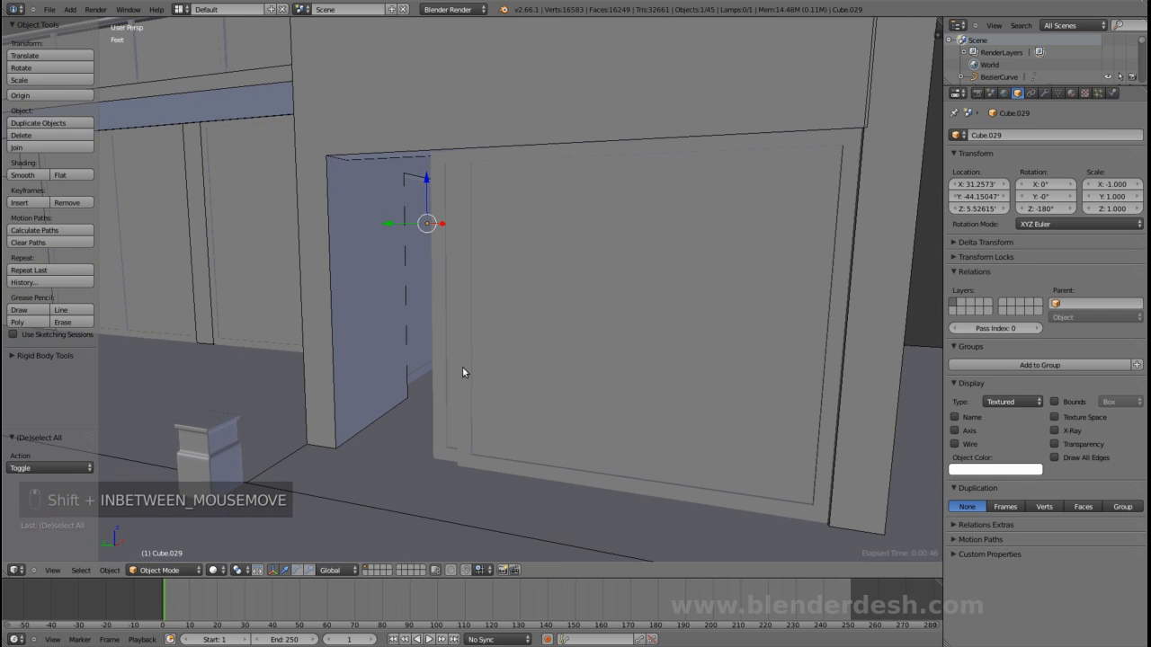
- Move the panel at the edge of the side wing's doorway along Y to about -47.34' and deselect it
right_click(440, 235)
key("g")
key("y")
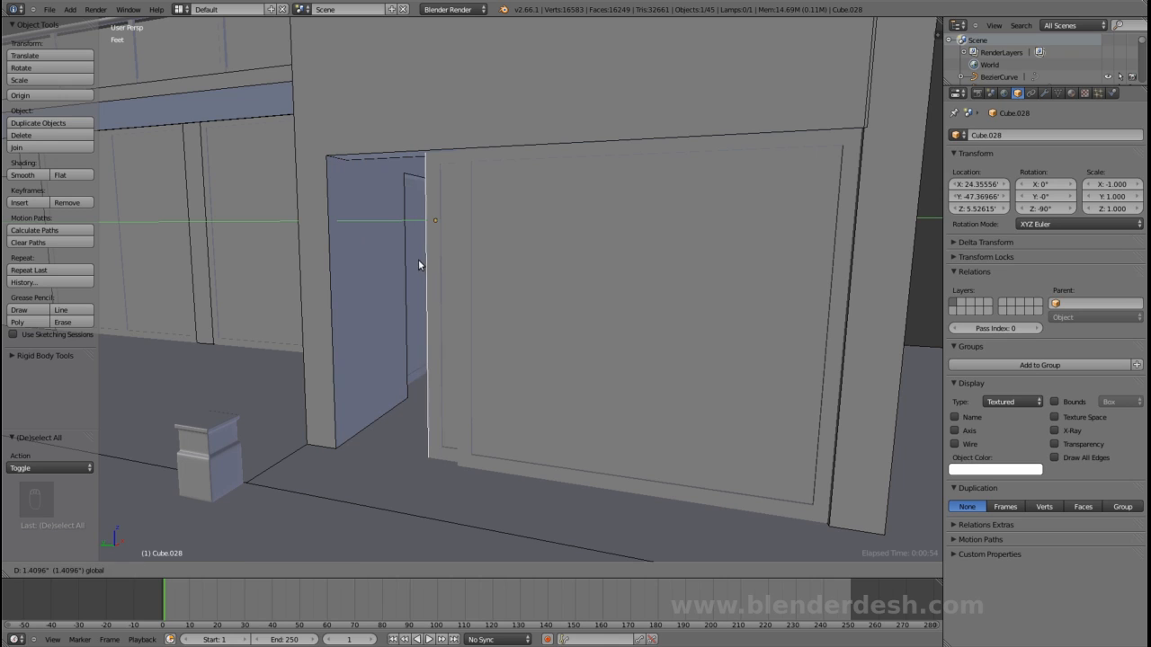
left_click(418, 258)
key("a")
- Examine the ground-floor window panels of both wings in solid and wireframe display
scroll(431, 291, "down", 3)
middle_click_drag(392, 285, 477, 358, "shift")
middle_click_drag(506, 318, 581, 334, "shift")
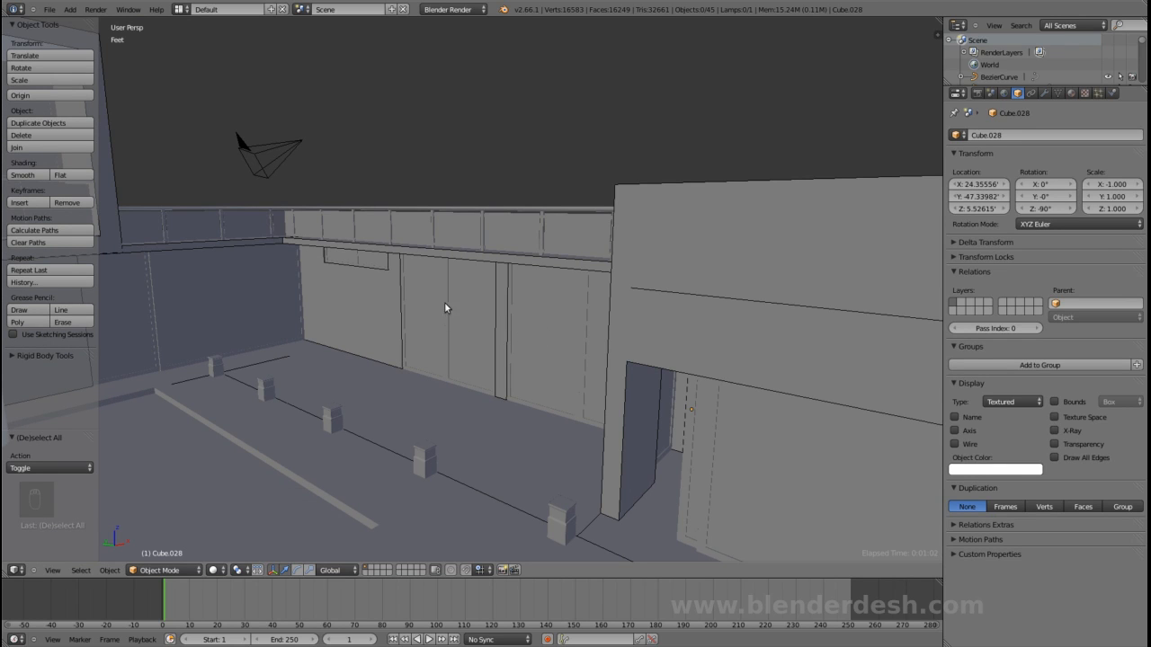
middle_click_drag(445, 307, 474, 297, "shift")
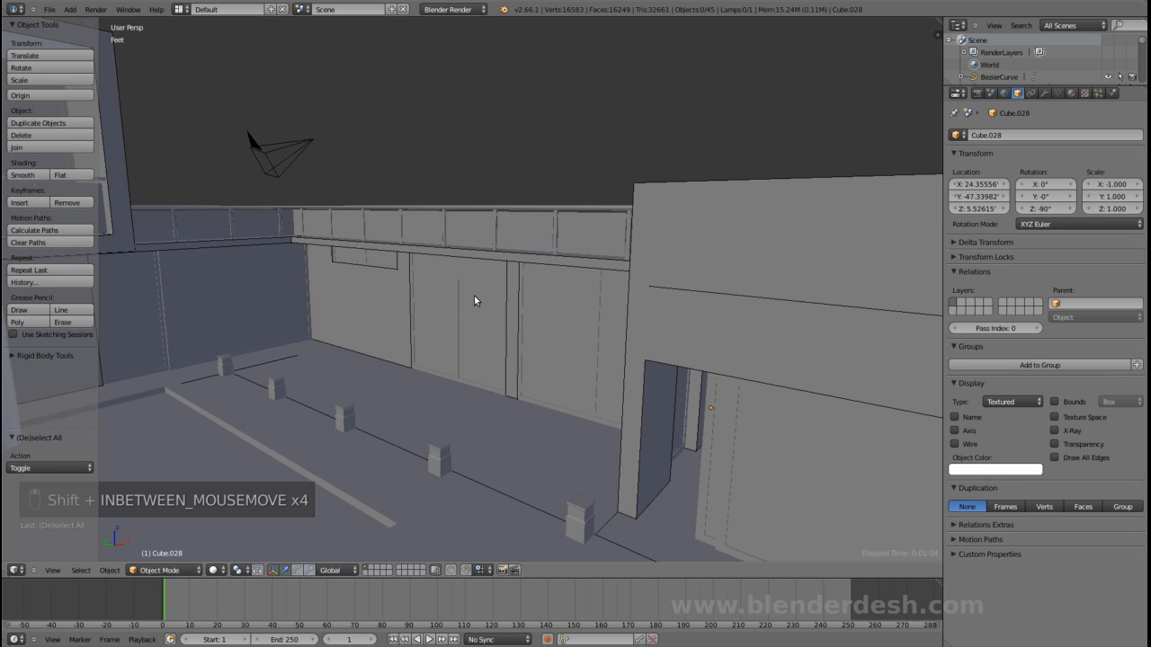
scroll(543, 341, "up", 2)
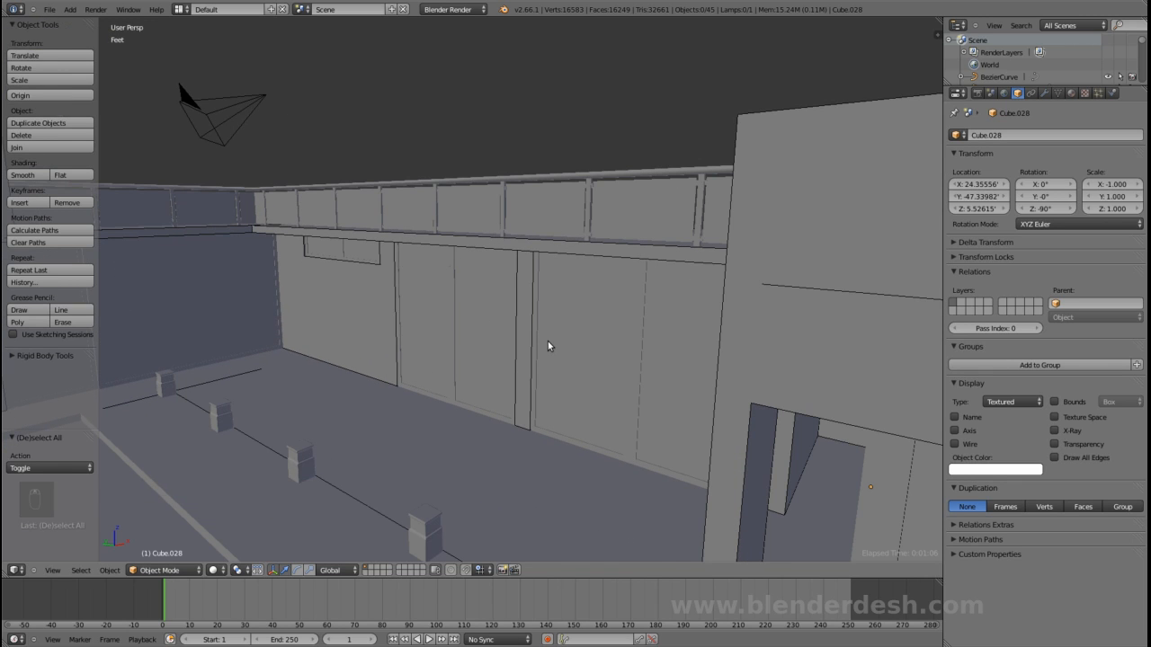
scroll(548, 341, "down", 2)
scroll(548, 345, "up", 4)
middle_click_drag(560, 341, 624, 317)
key("z")
middle_click_drag(285, 316, 654, 321, "shift")
mouse_move(449, 321)
middle_mouse_down()
mouse_move(393, 321)
mouse_move(562, 324)
middle_mouse_up()
scroll(309, 314, "up", 1)
key("z")
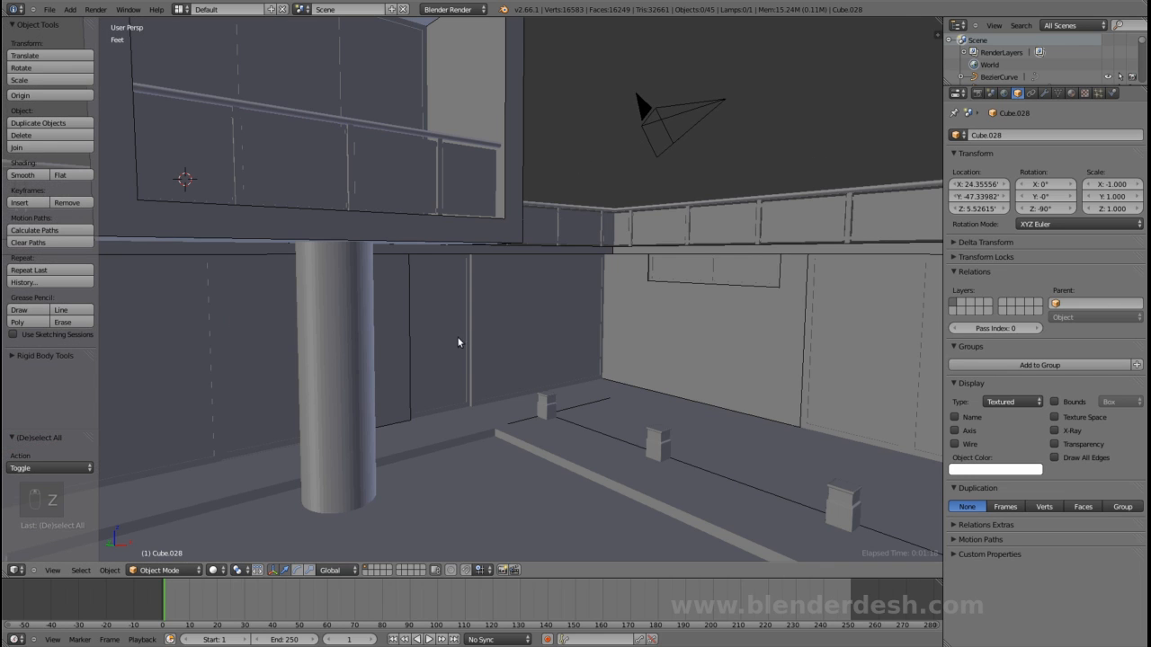
middle_click_drag(659, 314, 598, 322, "shift")
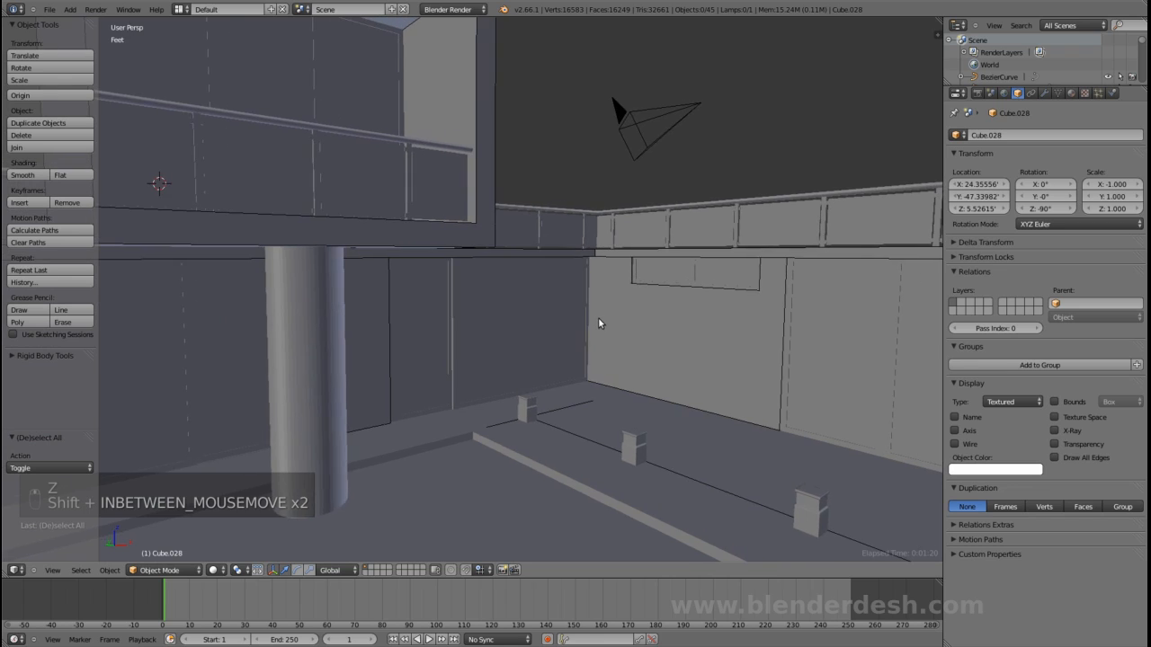
scroll(599, 323, "down", 2)
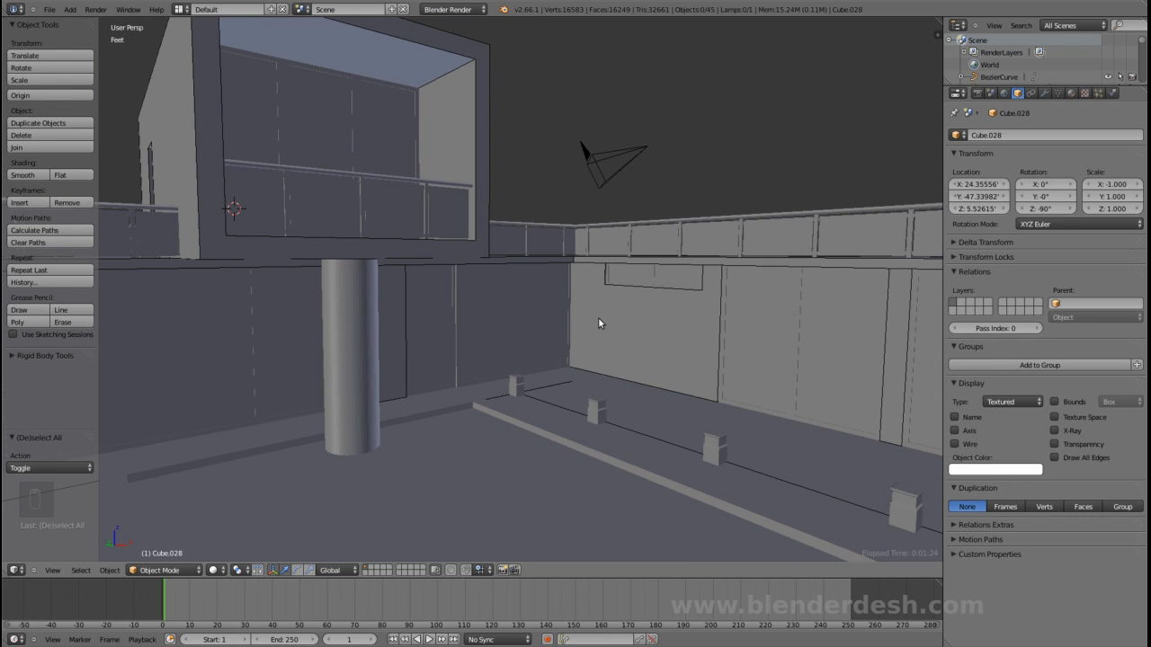
scroll(598, 317, "down", 4)
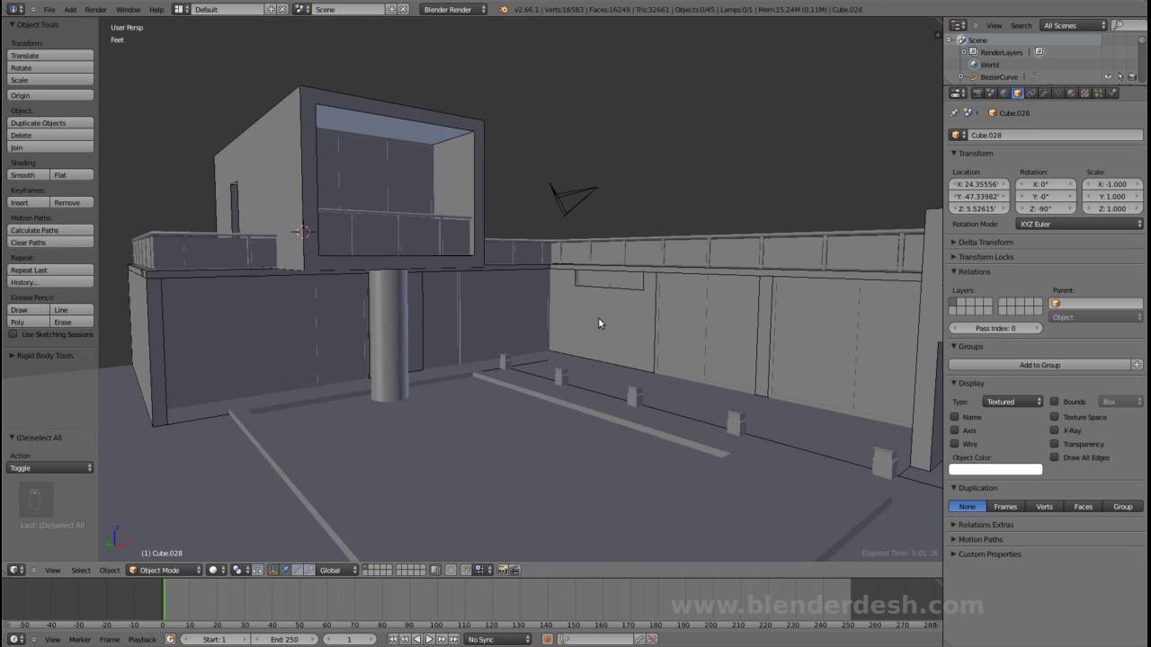
scroll(598, 320, "up", 1)
middle_click_drag(617, 313, 649, 341, "shift")
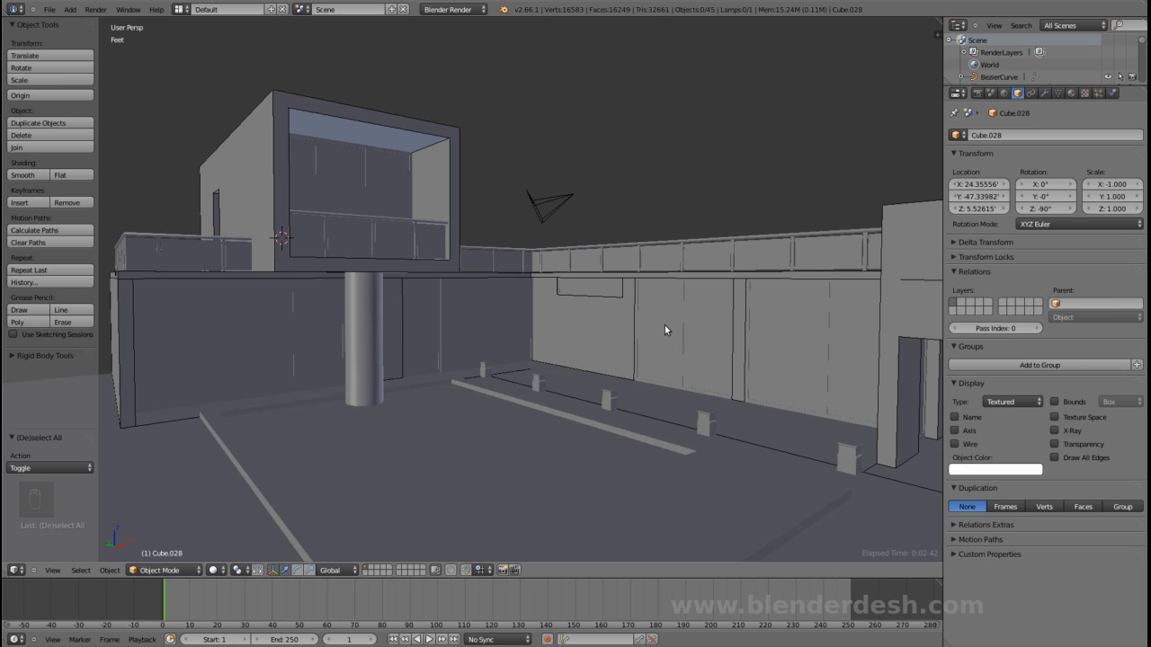
- Select the four window panels around the round column, temporarily hide them, unhide them and clear the selection
right_click(230, 365)
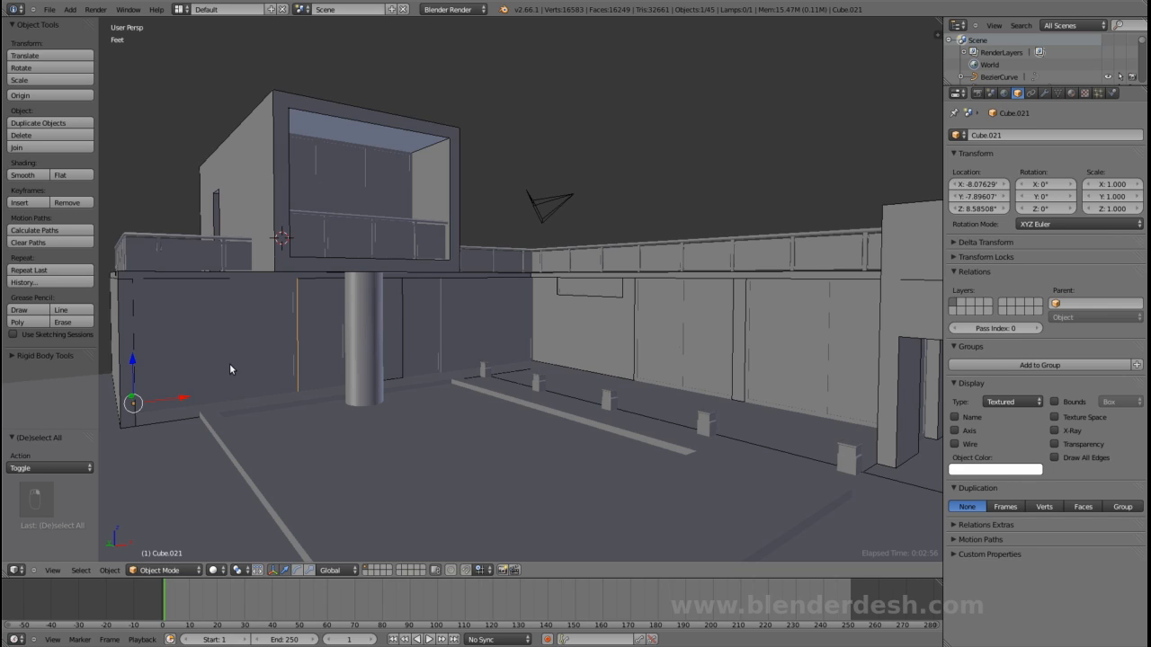
right_click(317, 332, "shift")
right_click(456, 335, "shift")
right_click(576, 331, "shift")
right_click(589, 332, "shift")
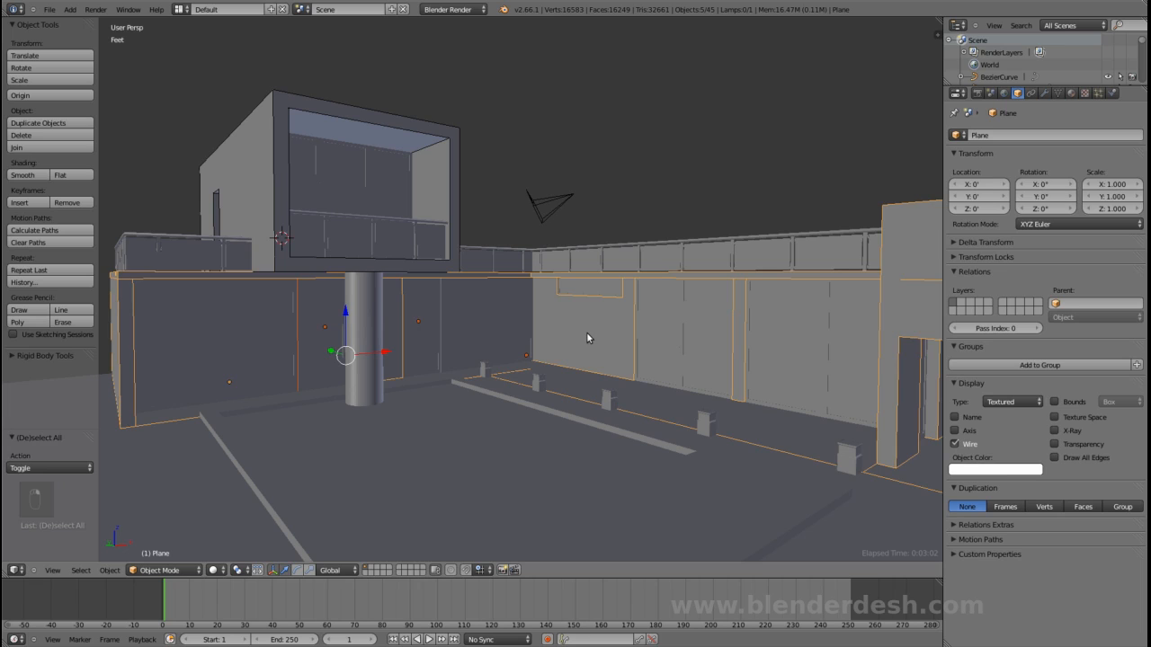
key("ctrl+z")
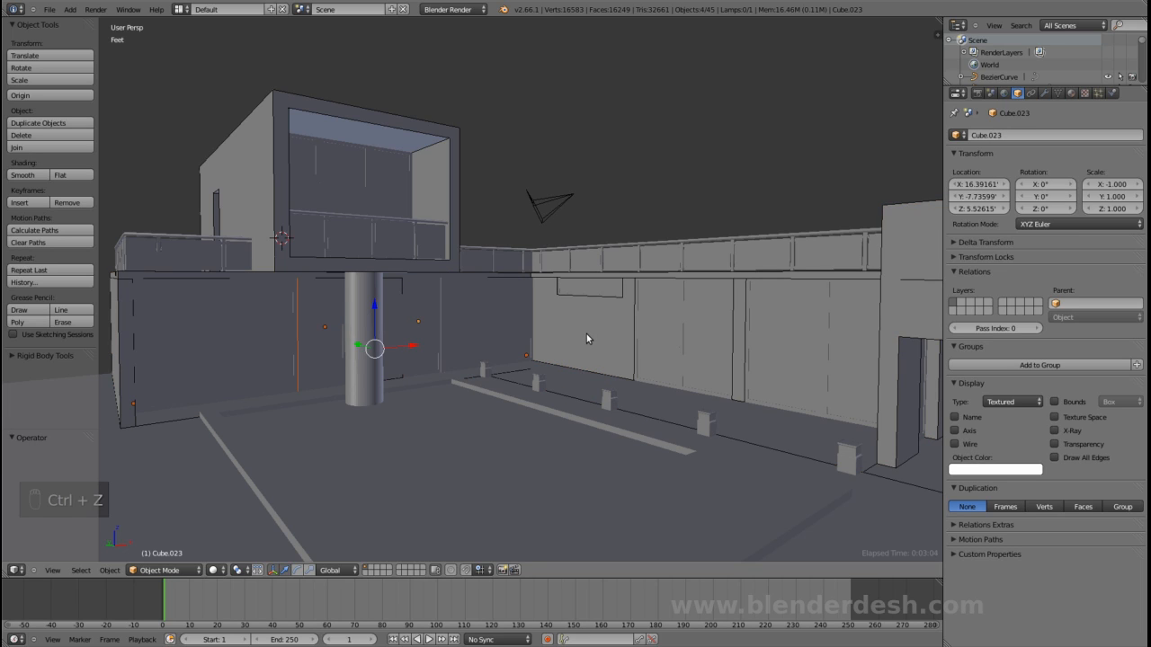
key("h")
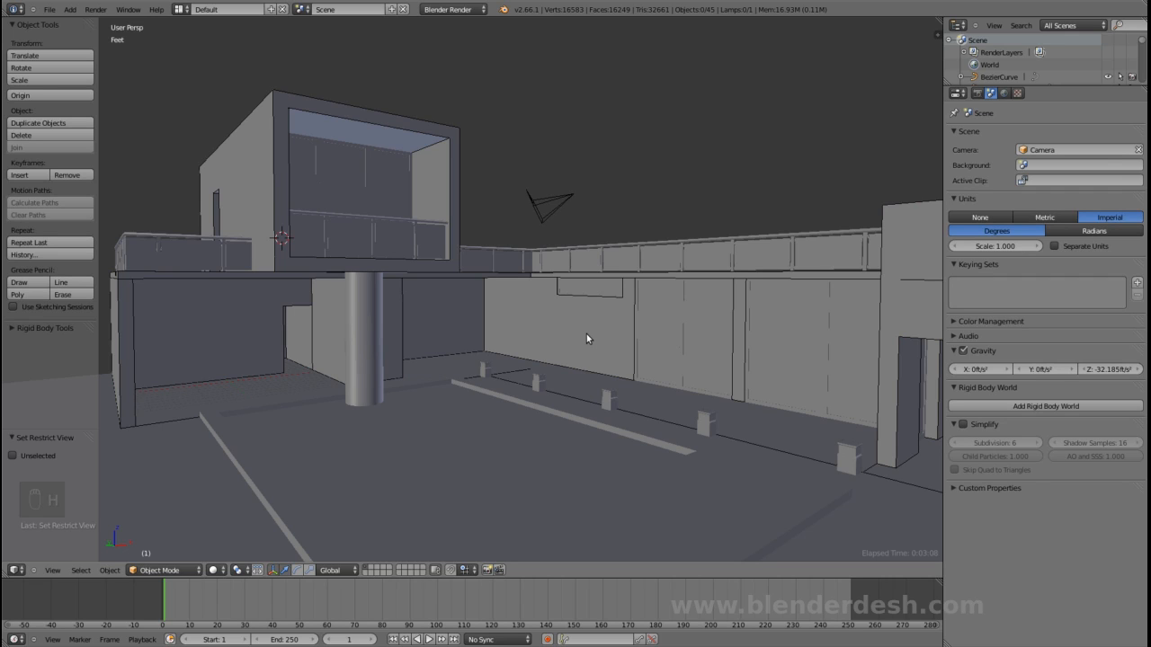
key("alt+h")
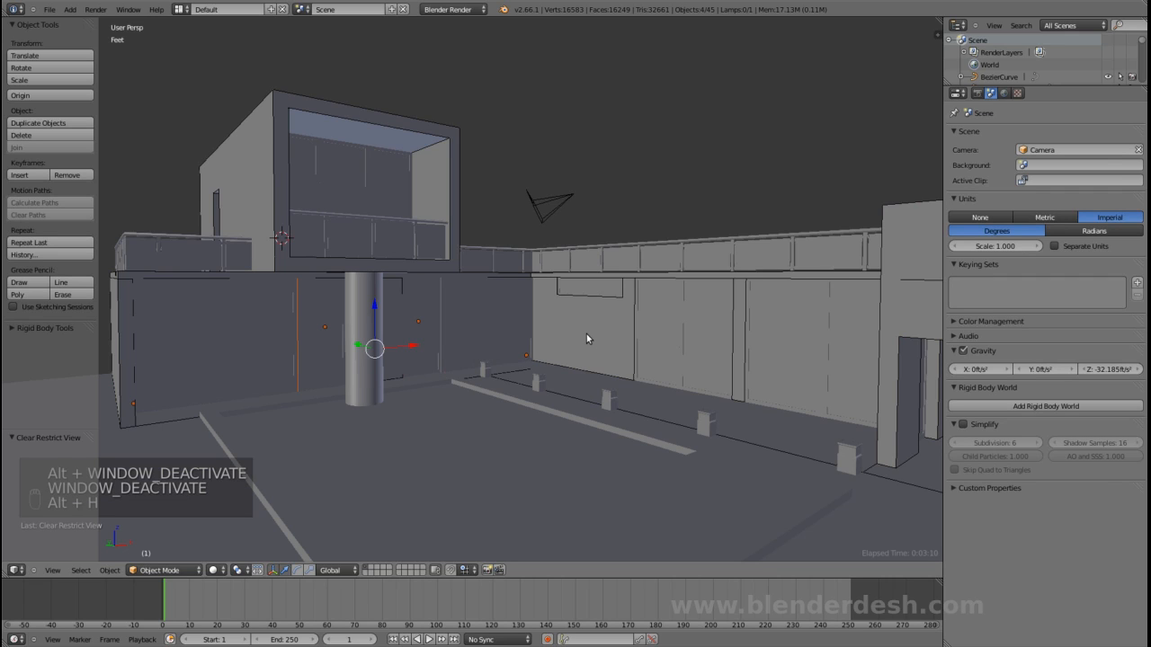
key("a")
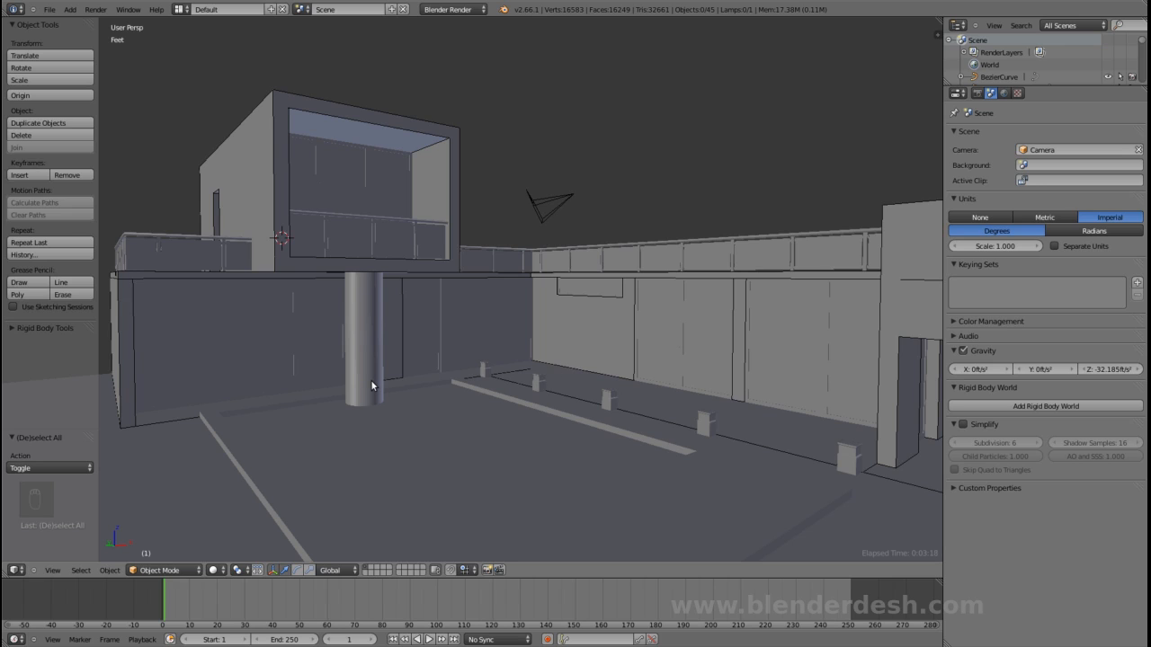
- Select all ten ground-floor window panels, including those in the side wing's doorway, and move them to the second layer
right_click(275, 340)
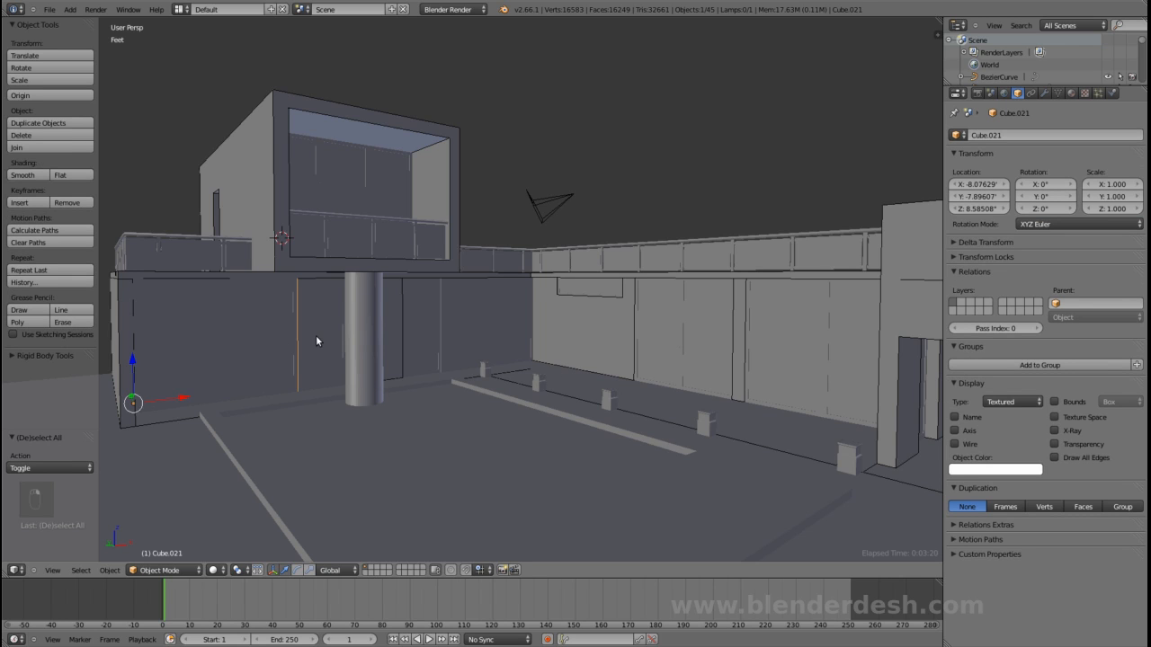
right_click(316, 339, "shift")
right_click(432, 329, "shift")
right_click(486, 331, "shift")
right_click(601, 288, "shift")
right_click(660, 313, "shift")
right_click(788, 334, "shift")
middle_click_drag(813, 344, 635, 319, "shift")
right_click(807, 391, "shift")
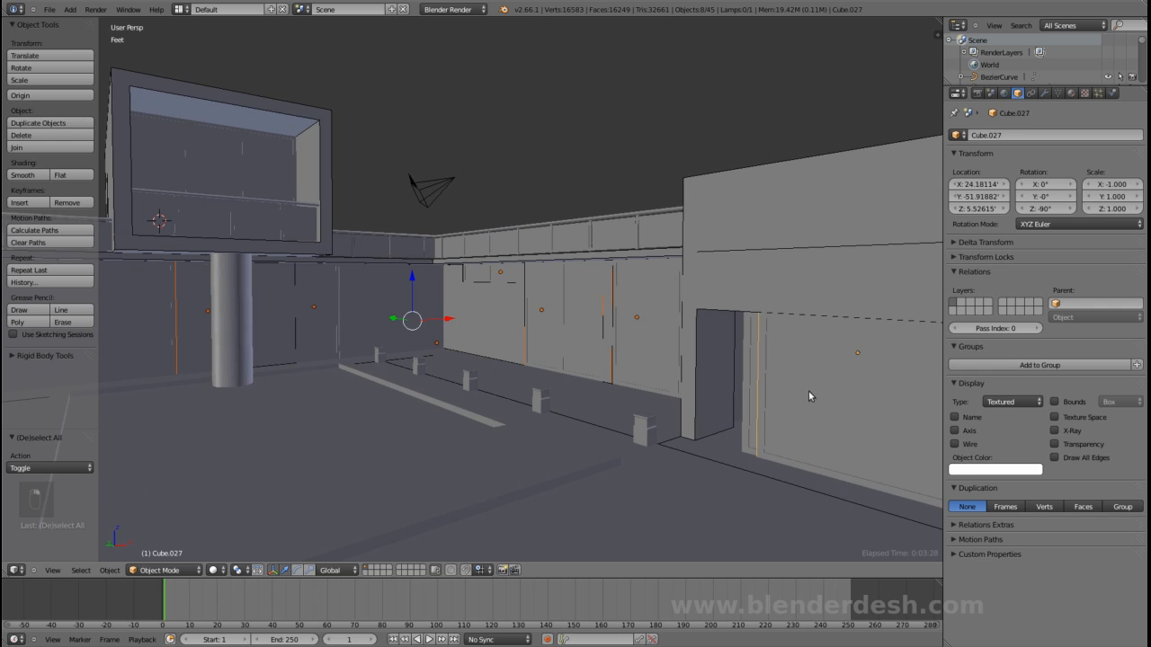
right_click(756, 386, "shift")
mouse_move(760, 388)
middle_mouse_down()
mouse_move(812, 392)
mouse_move(714, 357)
mouse_move(848, 336)
mouse_move(610, 332)
mouse_move(581, 357)
mouse_move(572, 348)
mouse_move(615, 344)
middle_mouse_up()
right_click(687, 326, "shift")
key("z")
key("z")
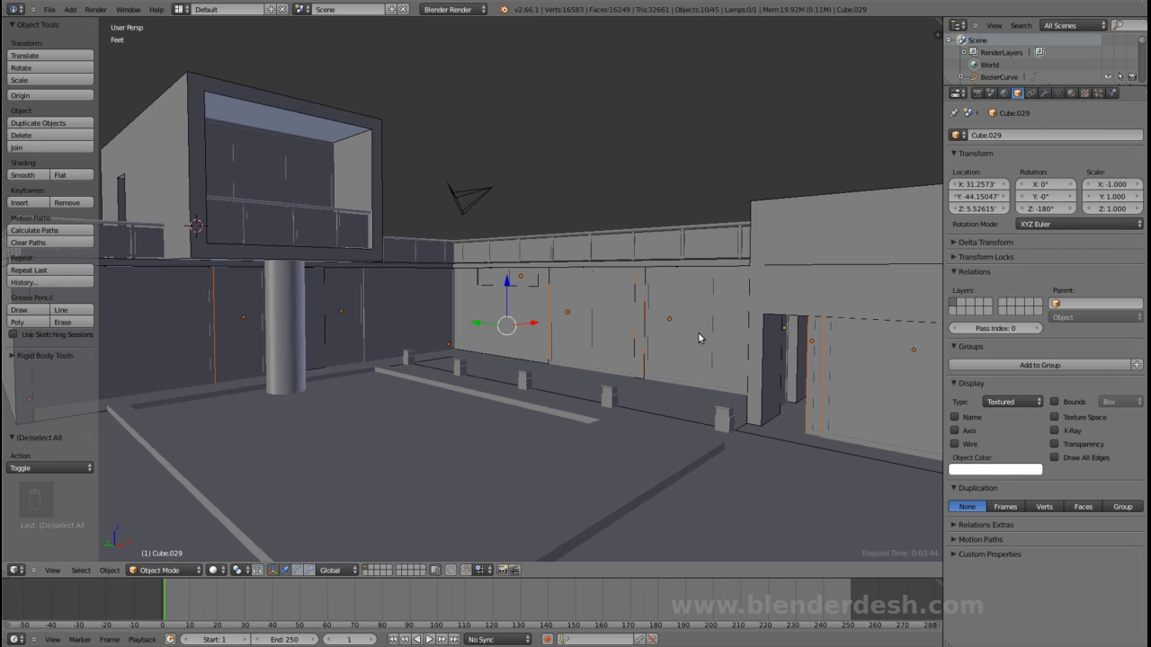
key("m")
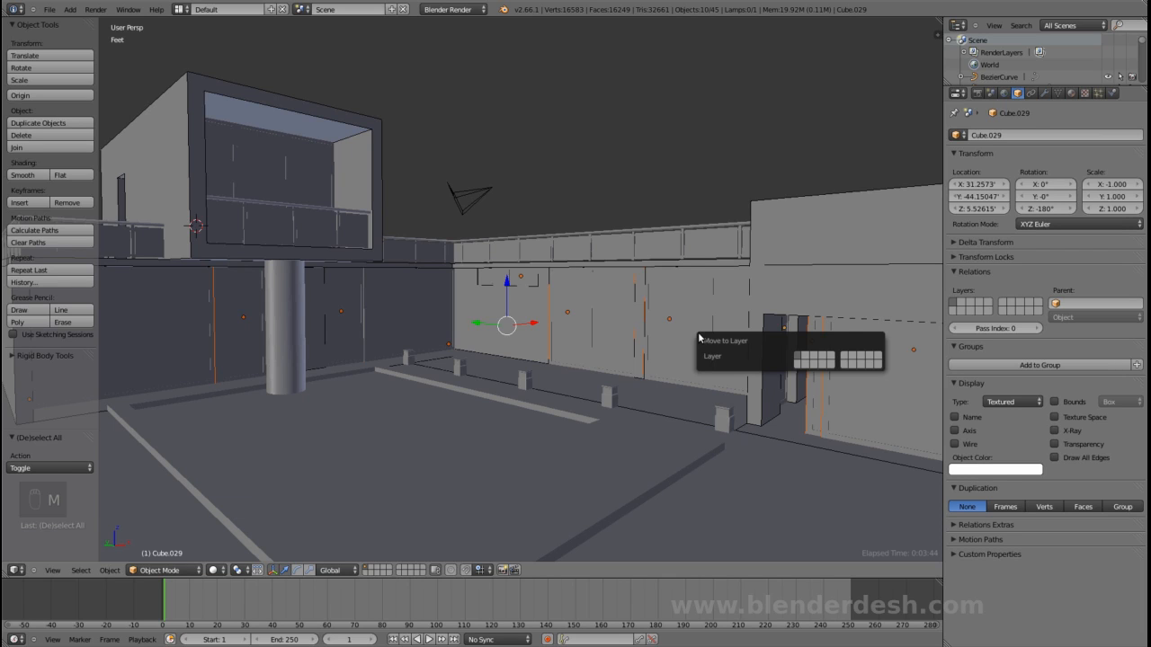
left_click(805, 361)
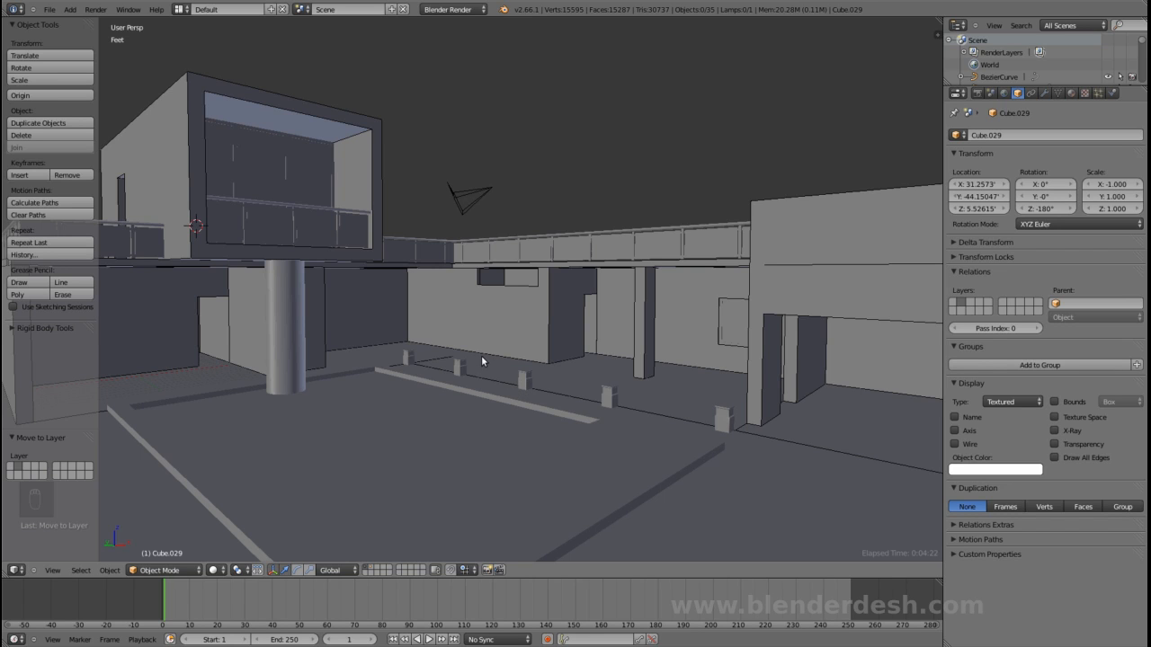
- Show the second layer together with the first and deselect the window panels
middle_click_drag(481, 359, 544, 351, "shift")
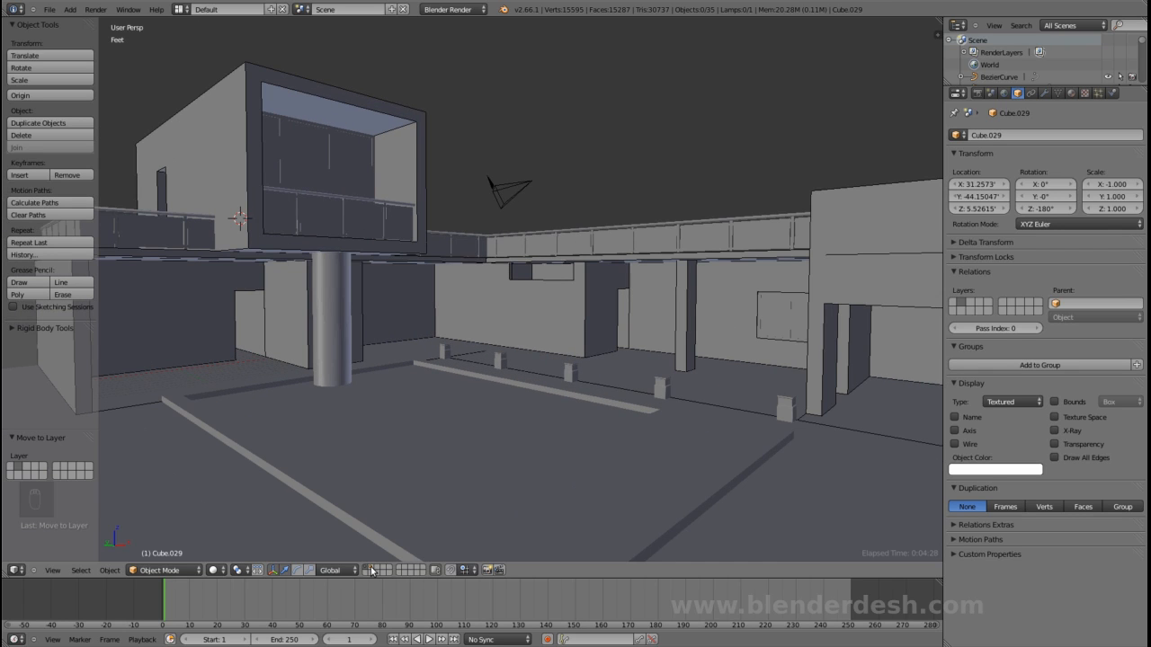
left_click(370, 570, "shift")
scroll(553, 441, "down", 1)
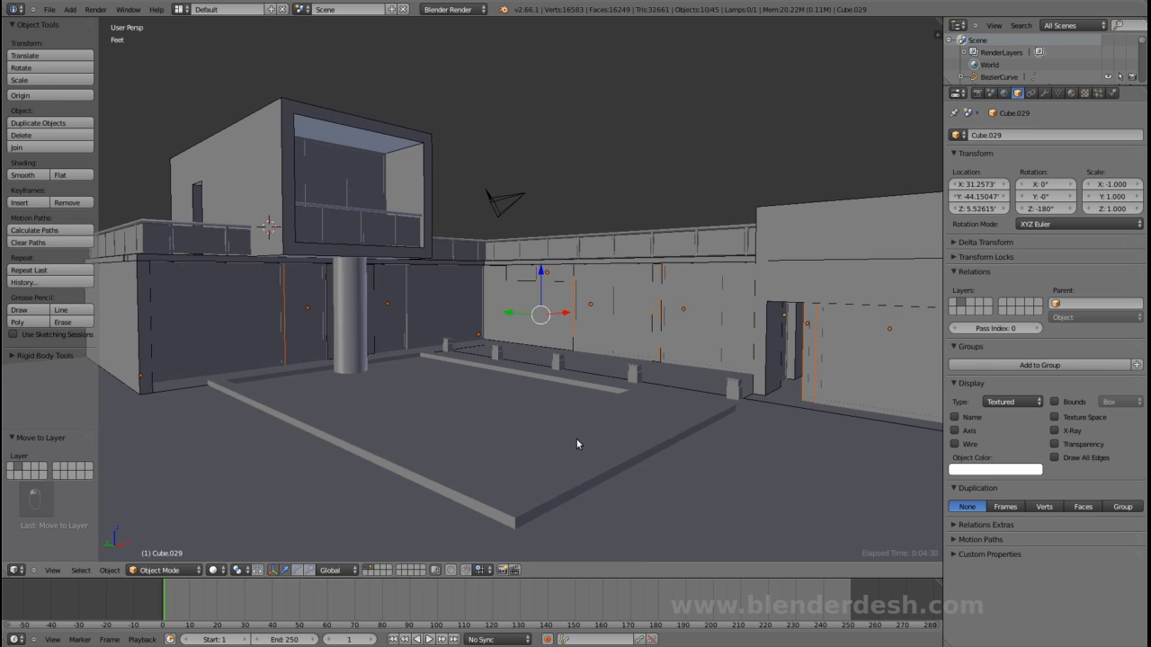
key("a")
scroll(576, 439, "up", 1)
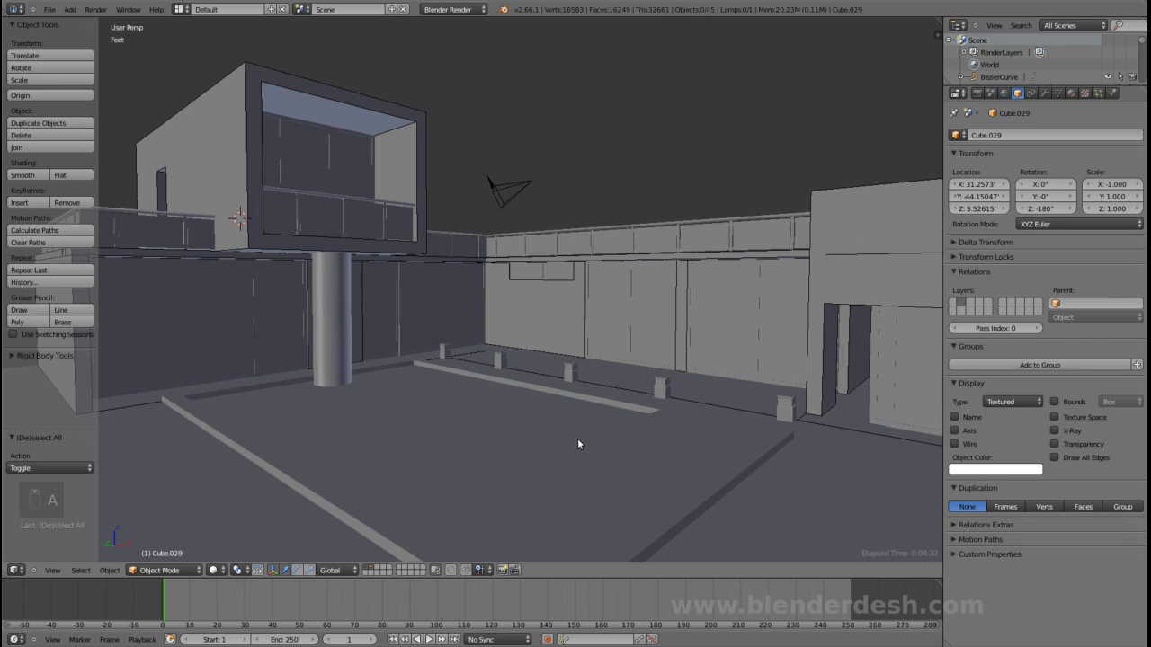
scroll(578, 438, "down", 1)
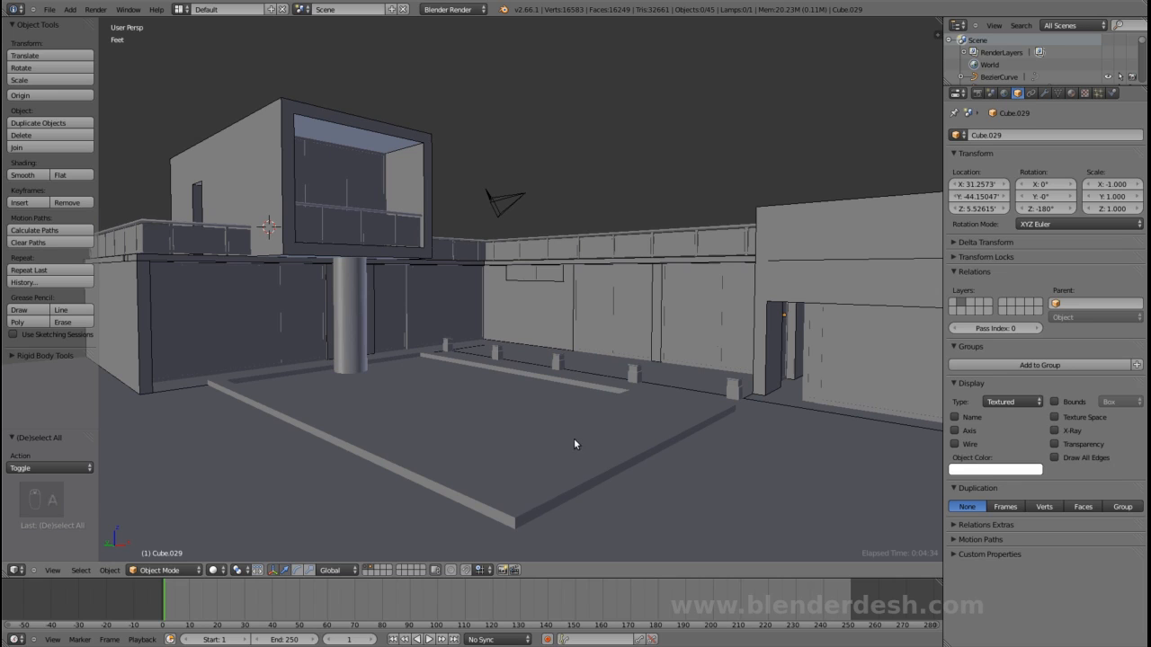
- Display only the first layer so that the ground-floor window panels are hidden
left_click(367, 570)
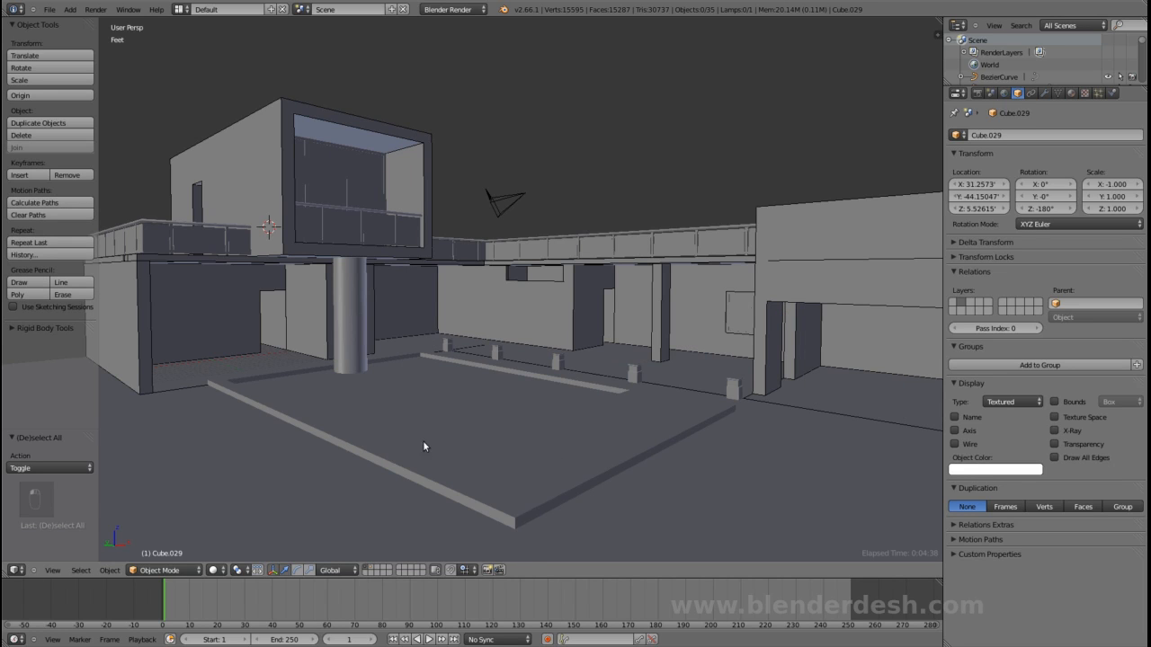
middle_click_drag(580, 364, 541, 321)
scroll(630, 347, "up", 2)
scroll(615, 350, "up", 4)
scroll(560, 380, "up", 3)
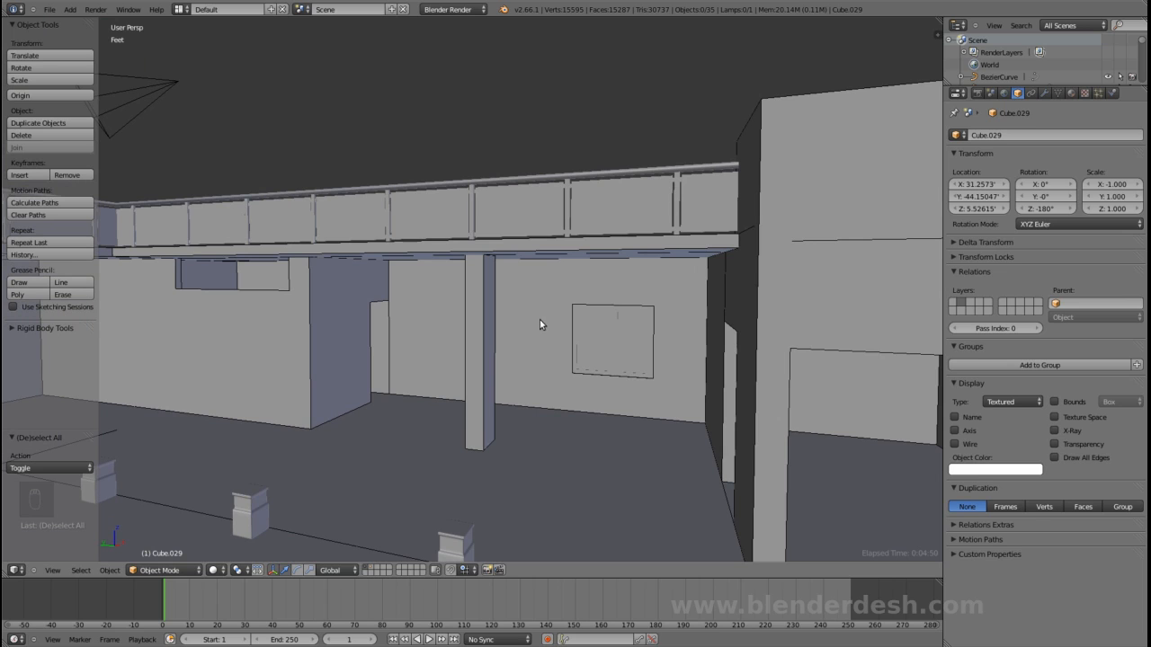
middle_click_drag(583, 345, 573, 325, "shift")
scroll(663, 325, "up", 4)
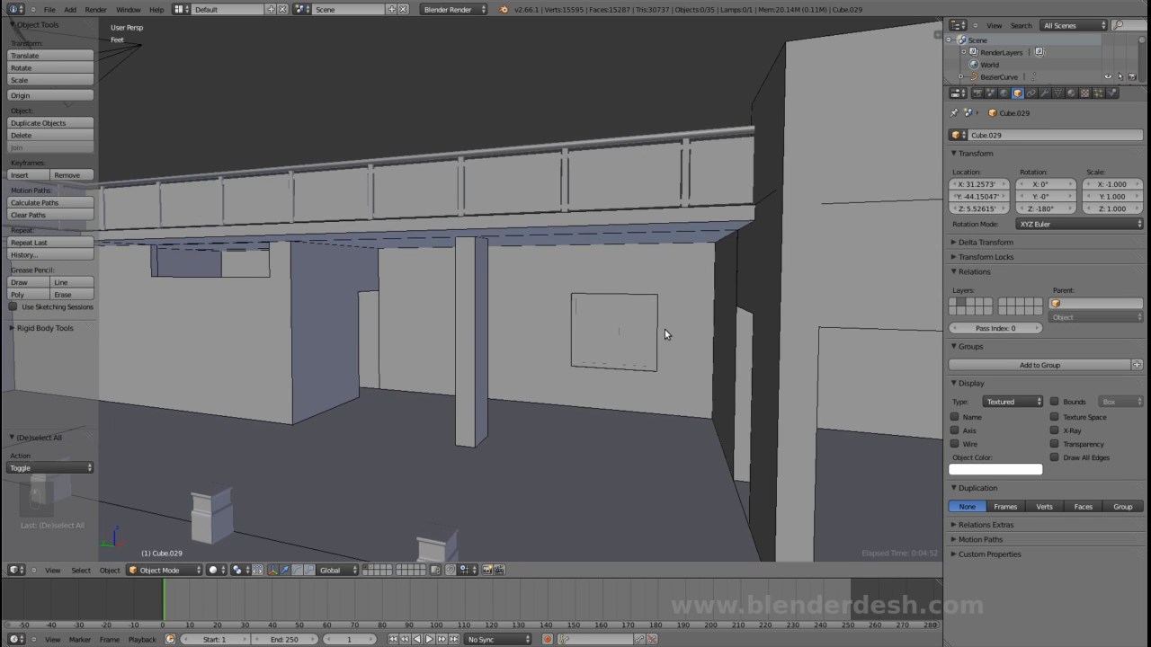
- Move the window panel in the wall beyond the square column to the second layer and save the file
right_click(641, 338)
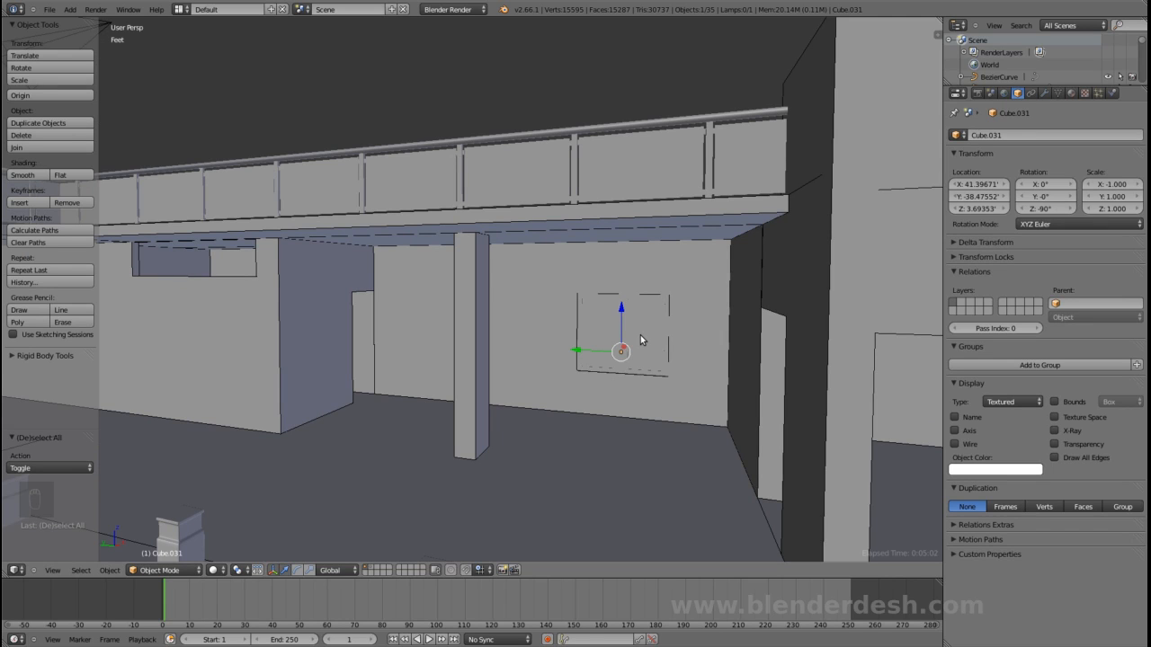
key("m")
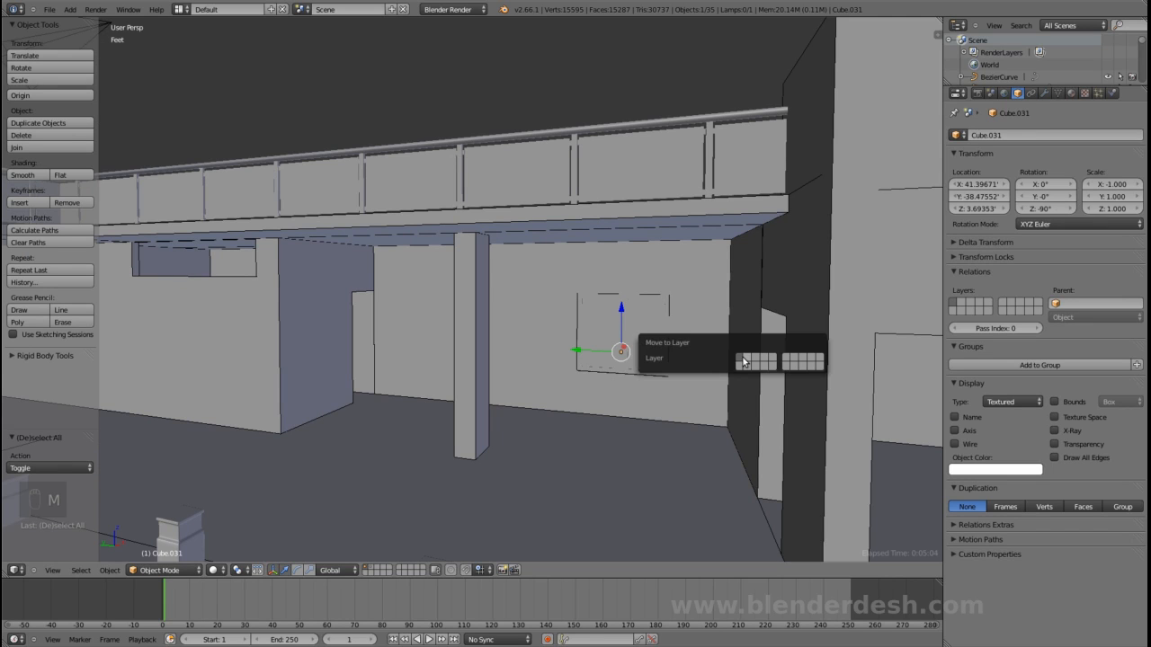
left_click(747, 363)
scroll(416, 344, "down", 5)
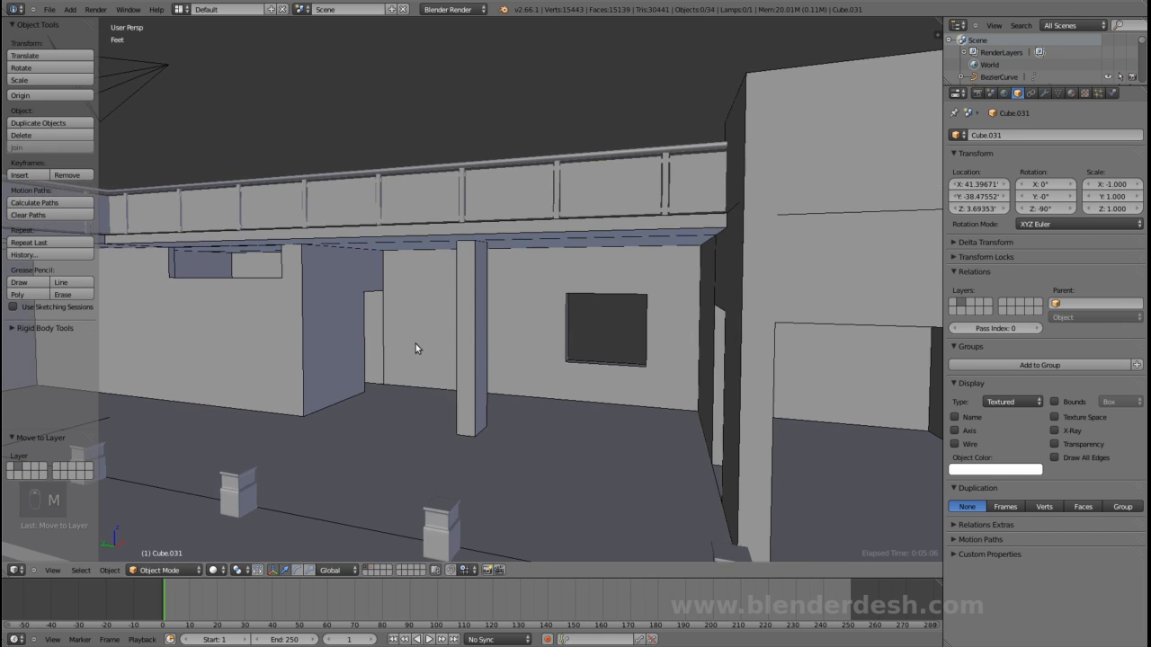
middle_click_drag(393, 344, 539, 316, "shift")
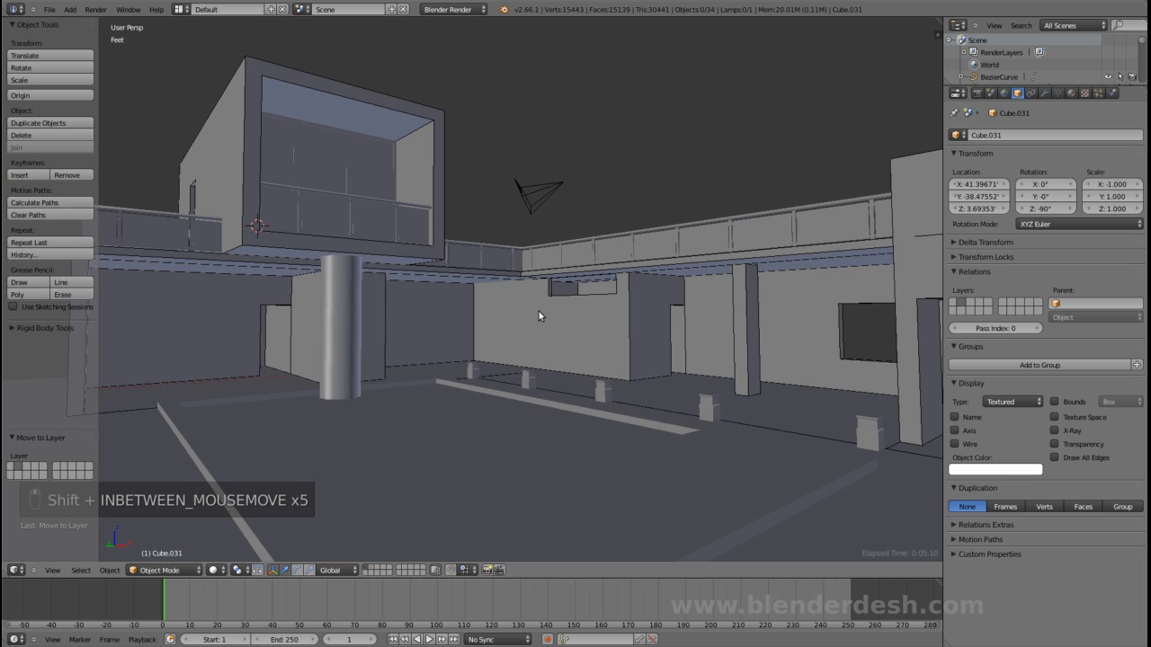
middle_click_drag(514, 296, 542, 324, "shift")
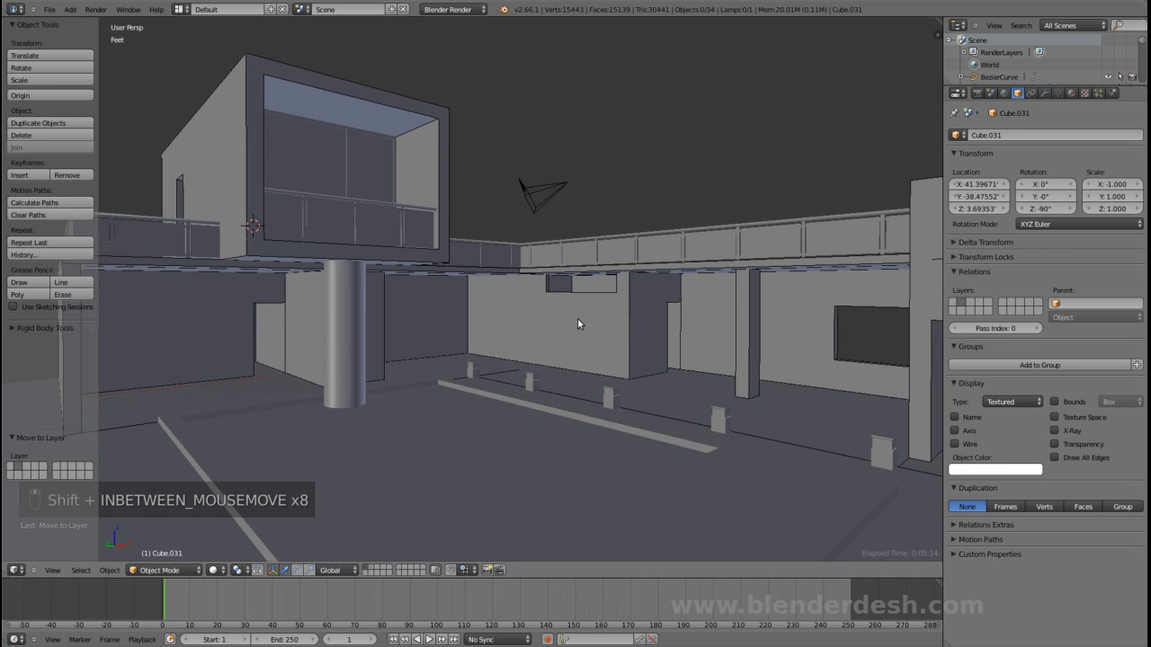
left_click(578, 320)
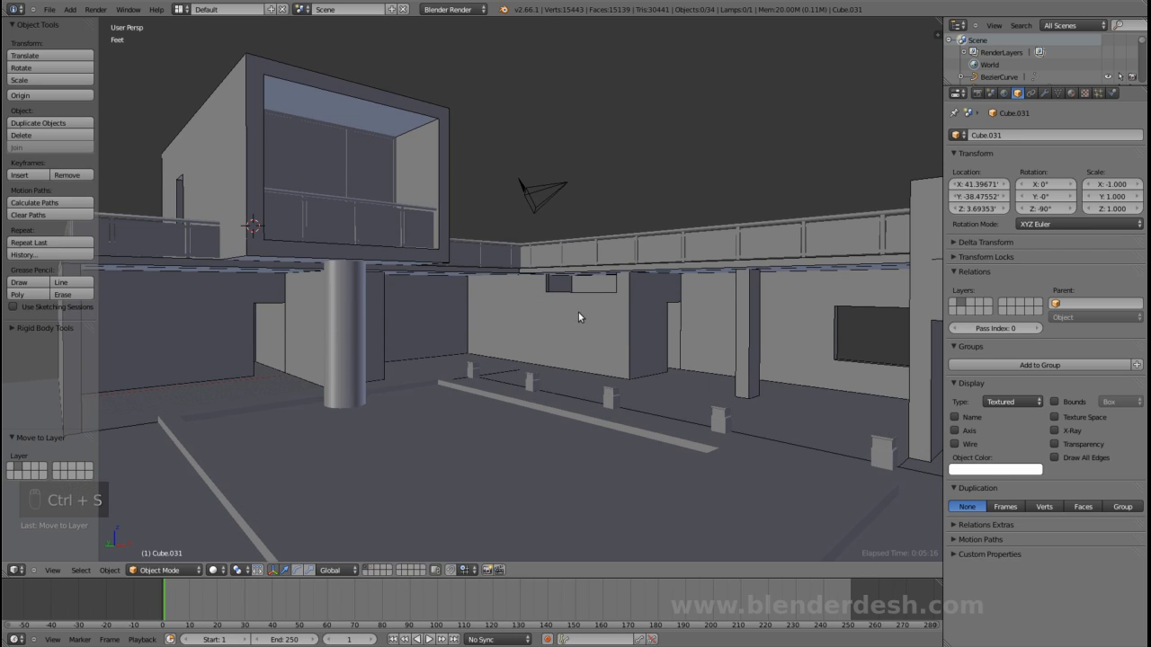
middle_click_drag(578, 312, 599, 309)
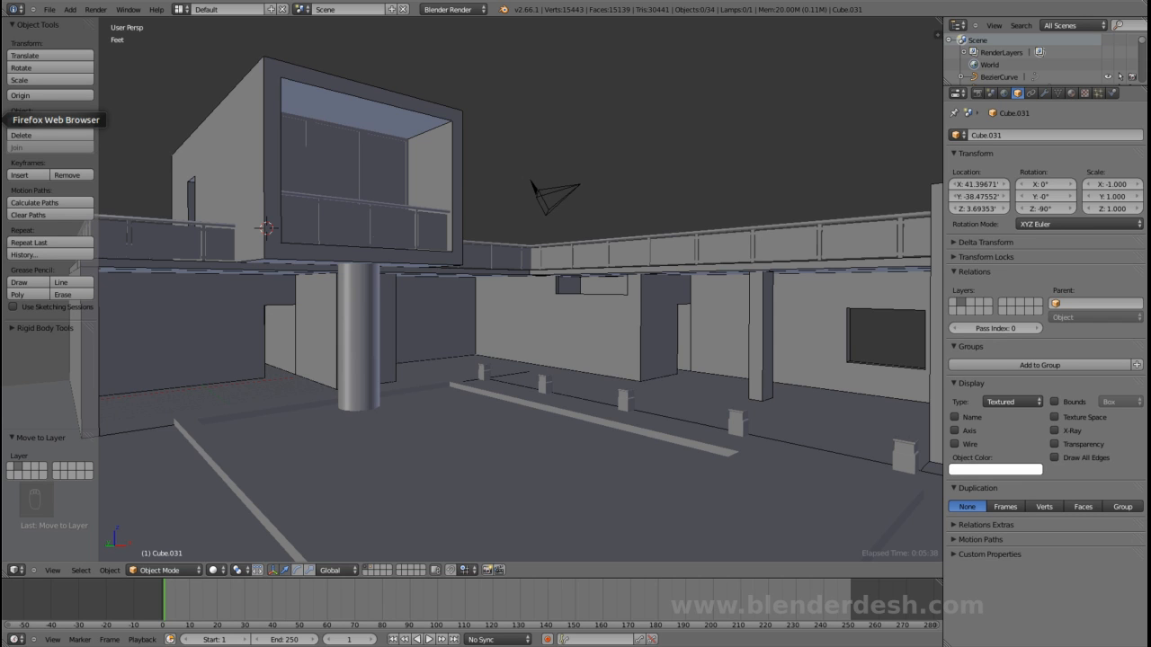
- Switch to the Firefox web browser and view the Blend Swap home page
left_click(5, 120)
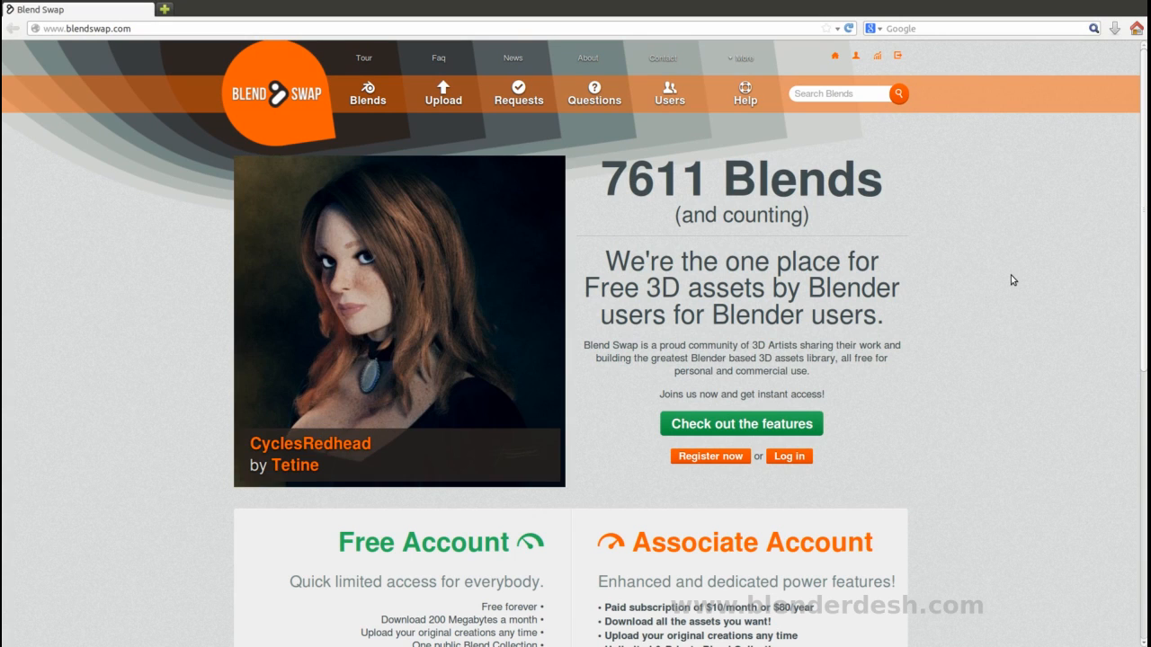
mouse_move(877, 61)
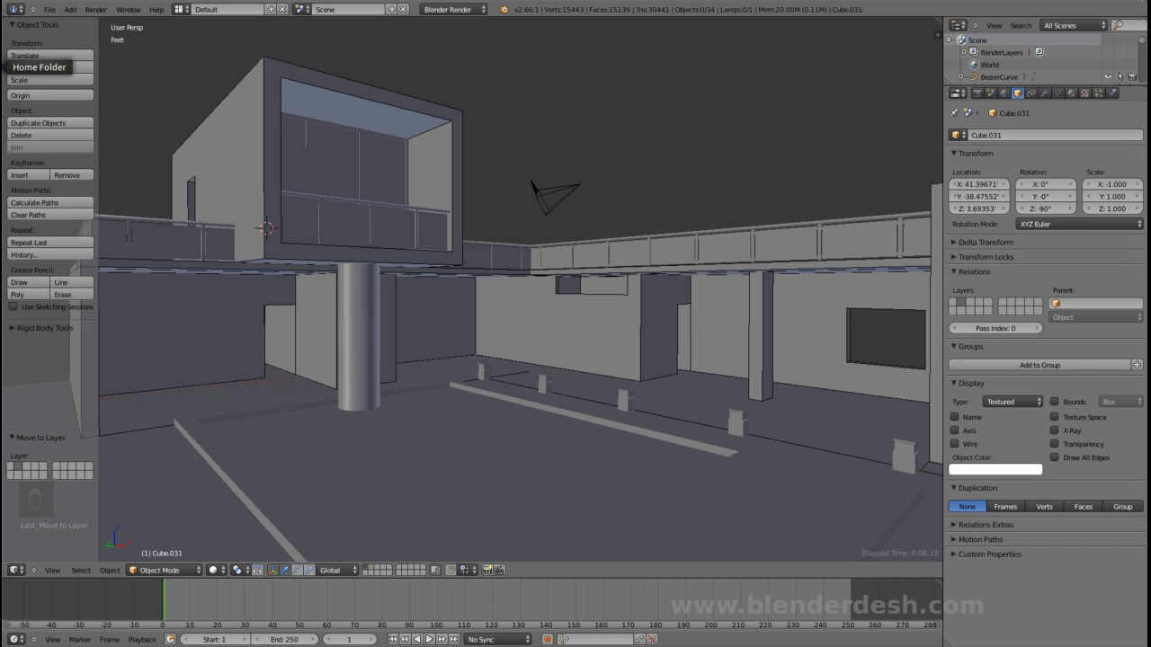
- Switch to the file manager and open Documents, 3D Models & Textures, Blender Models, and its Obj & others folder
left_click(4, 67)
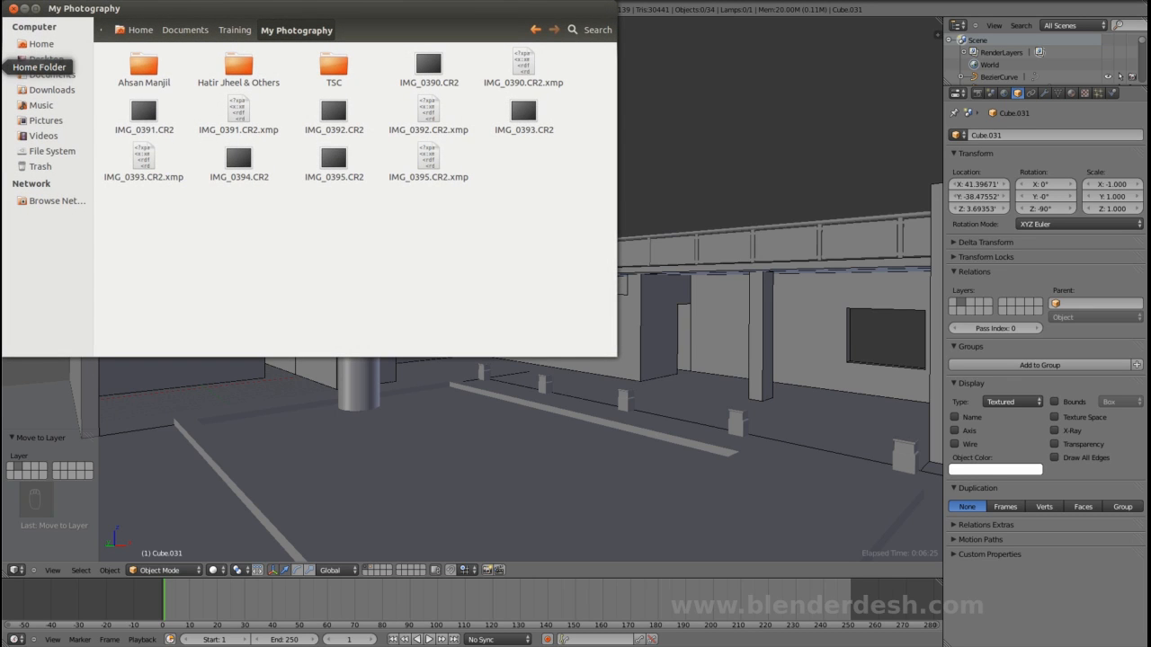
left_click(185, 29)
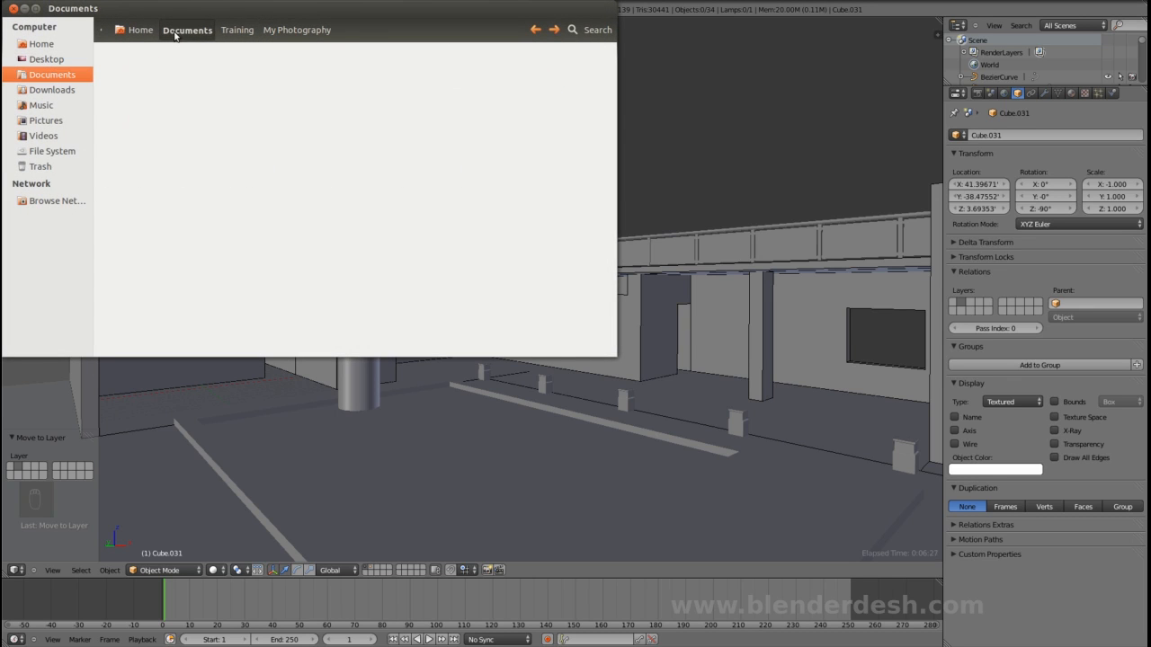
double_click(149, 76)
left_click(151, 70)
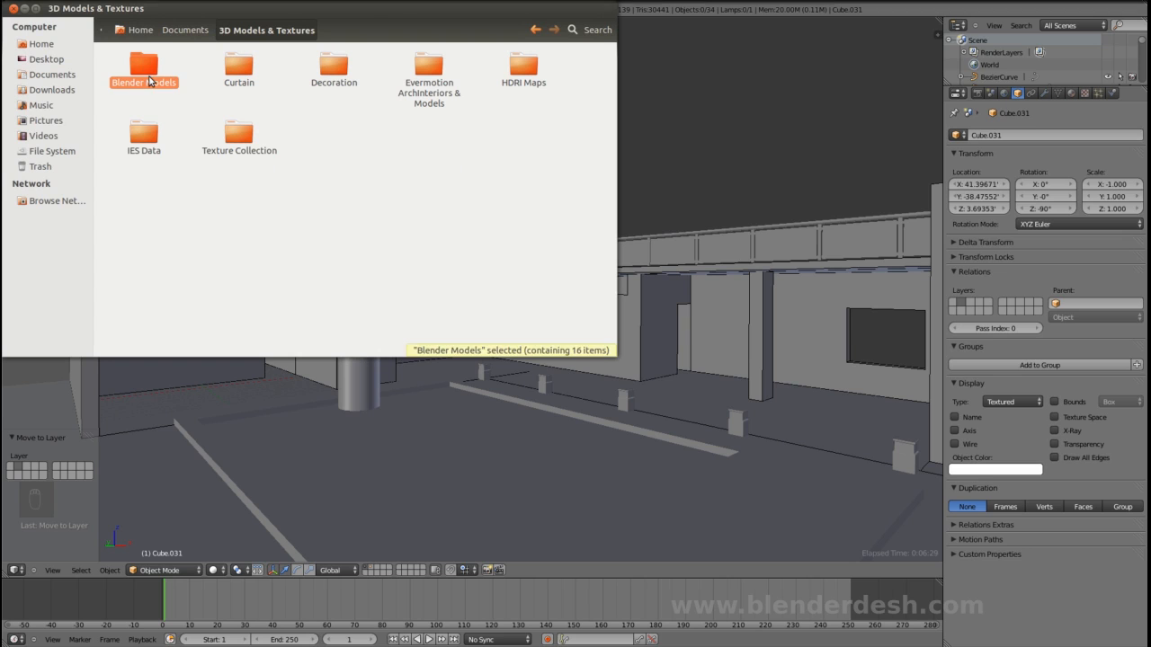
double_click(149, 71)
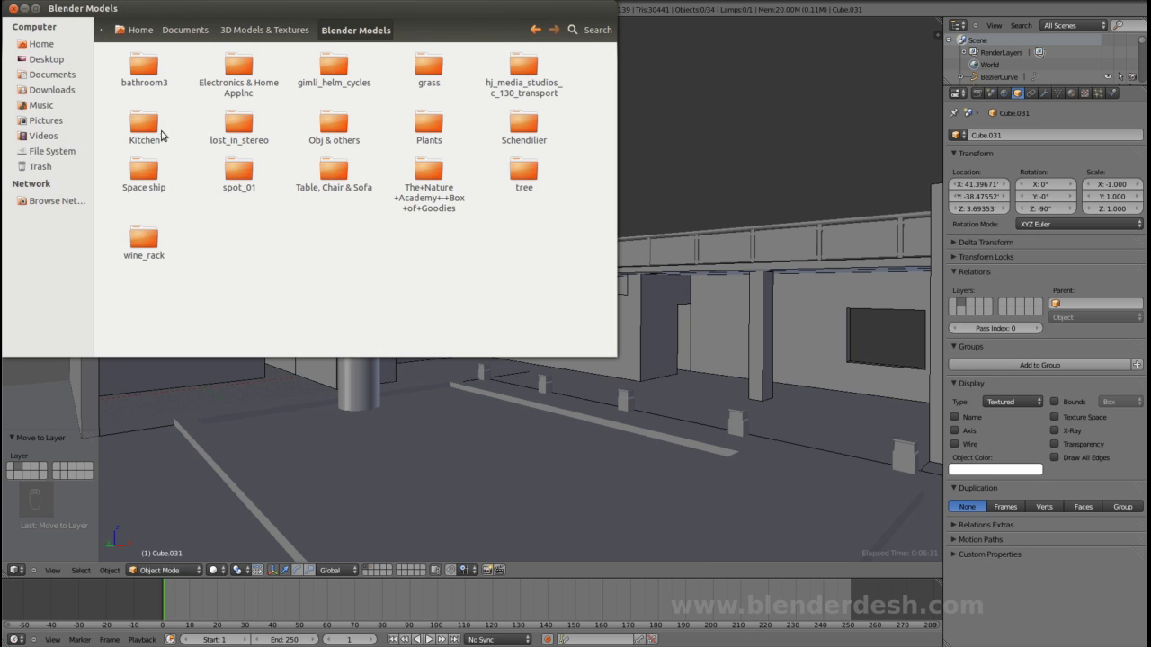
double_click(334, 125)
- Find Door.blend in the folder, open it in Blender and maximise its window
scroll(236, 270, "down", 5)
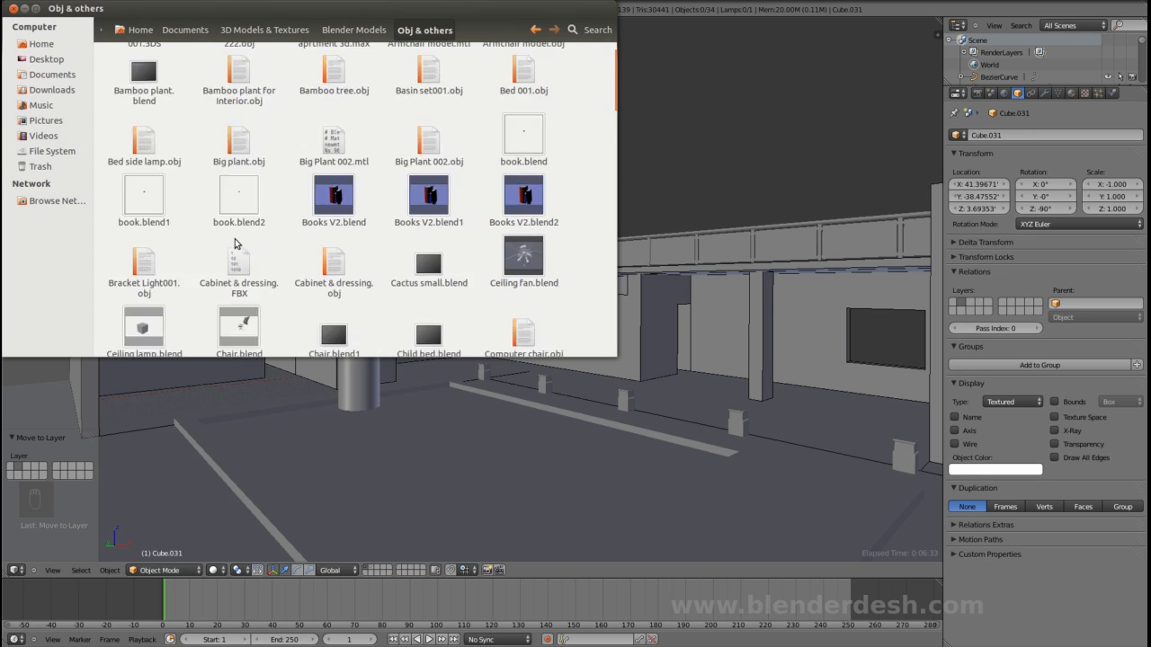
scroll(236, 244, "down", 10)
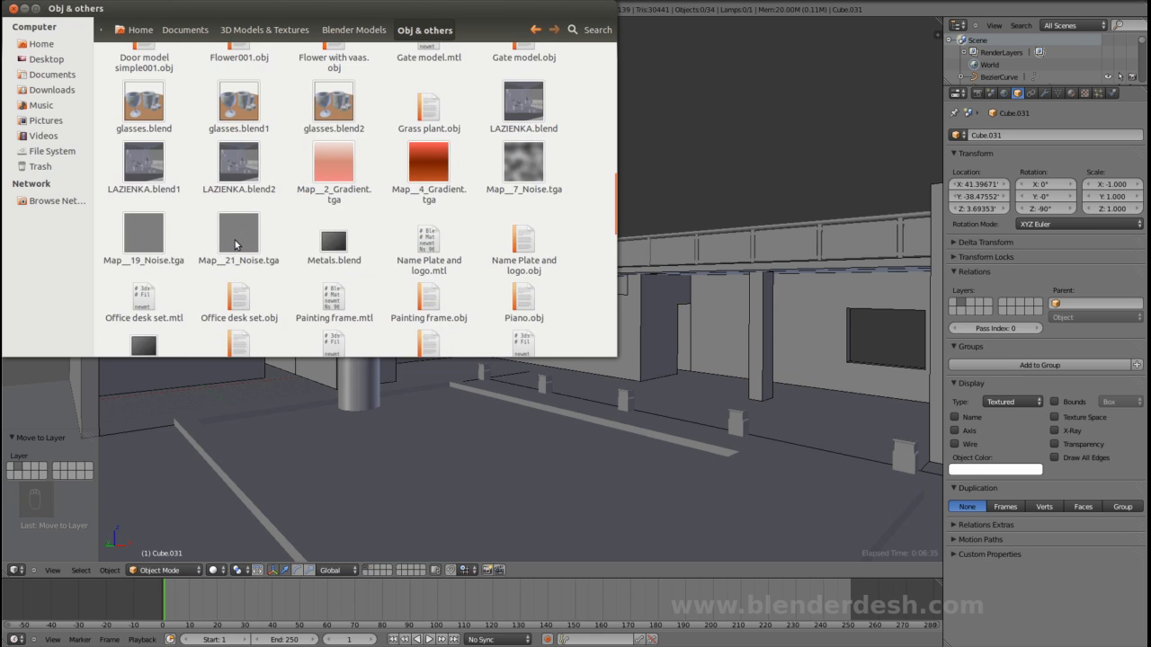
scroll(236, 245, "down", 3)
scroll(238, 245, "up", 6)
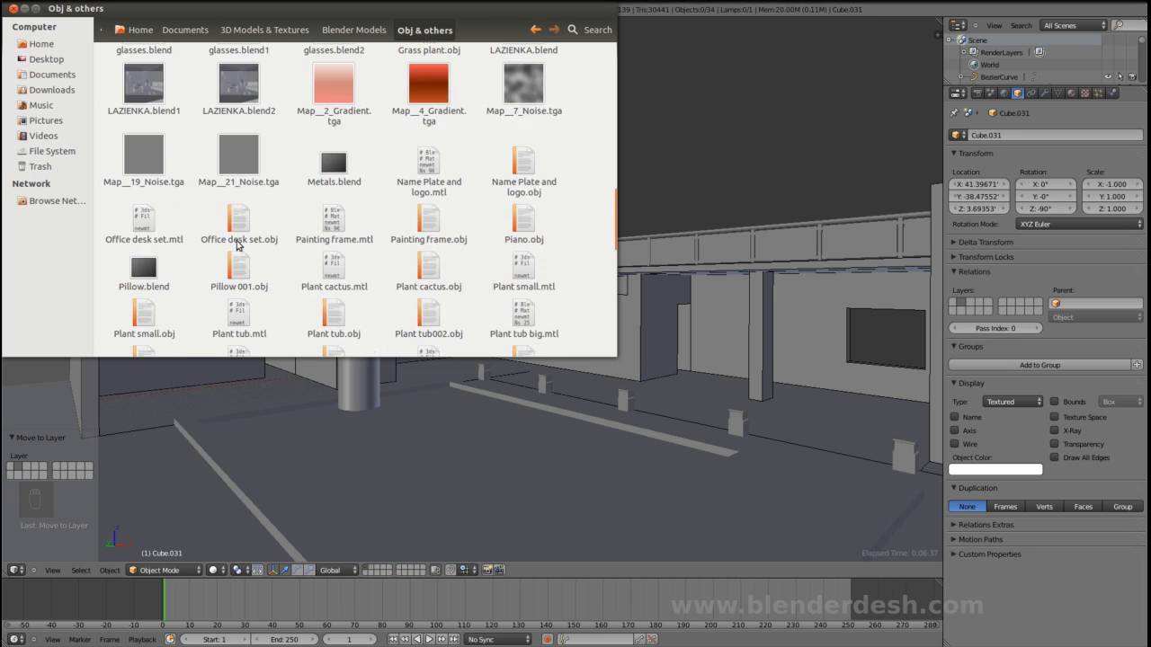
scroll(238, 245, "up", 3)
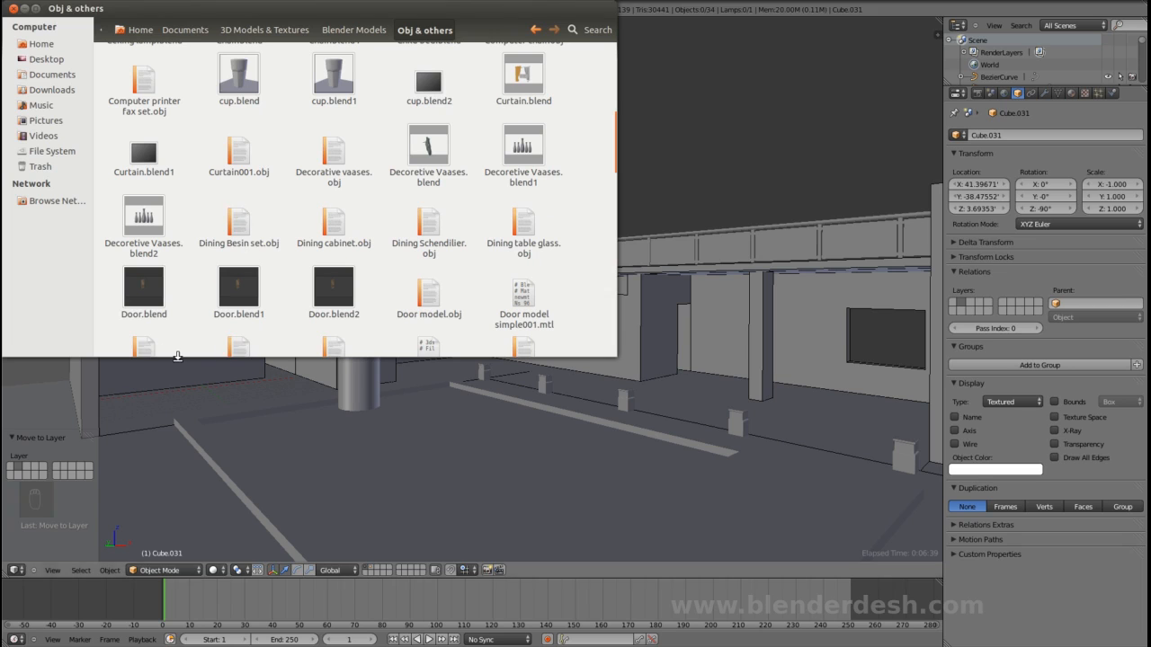
left_click(127, 292)
double_click(127, 289)
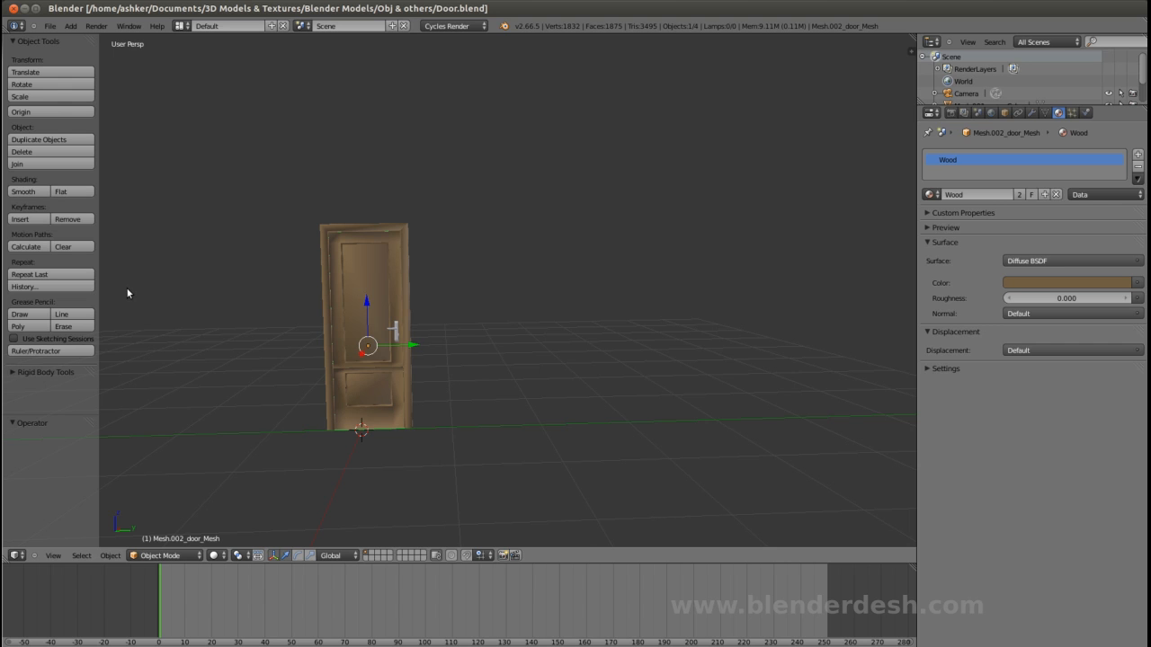
left_click(36, 10)
- Check the door model in wireframe and solid shading, and select all objects in its scene
middle_click_drag(393, 238, 506, 263)
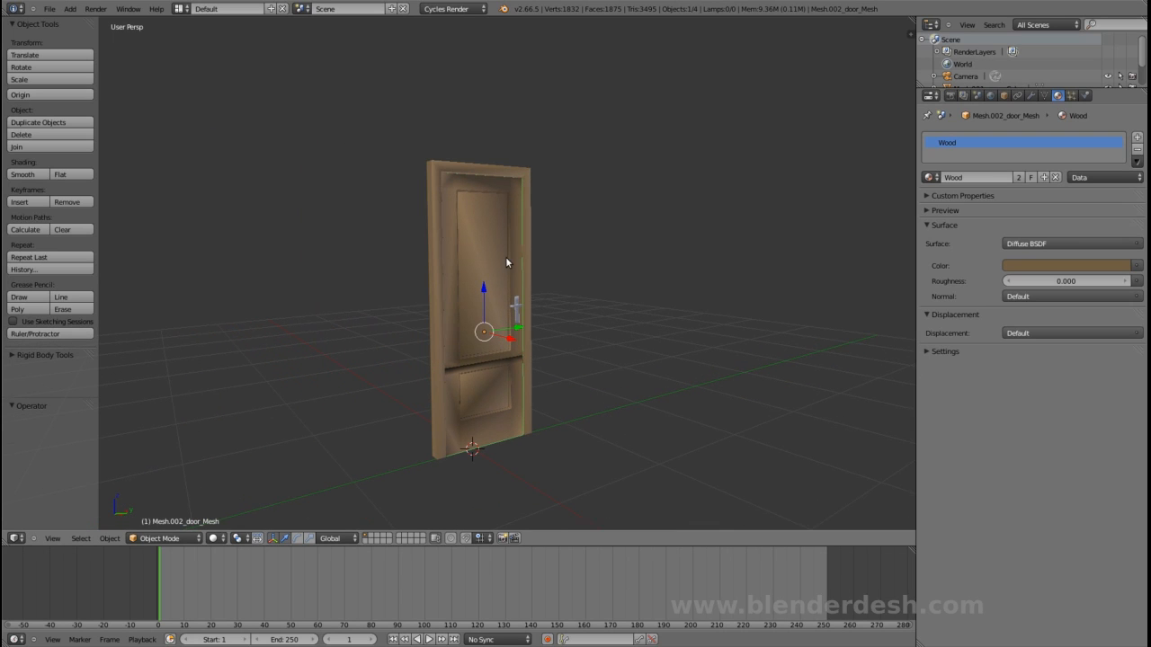
key("z")
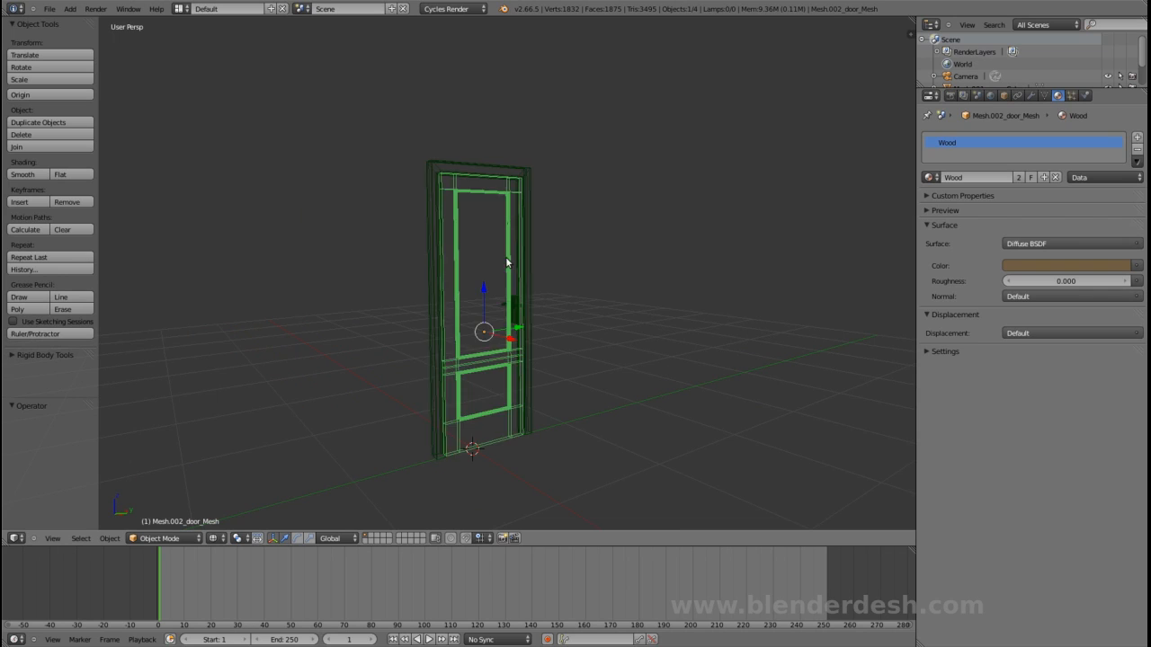
key("z")
key("a")
key("a")
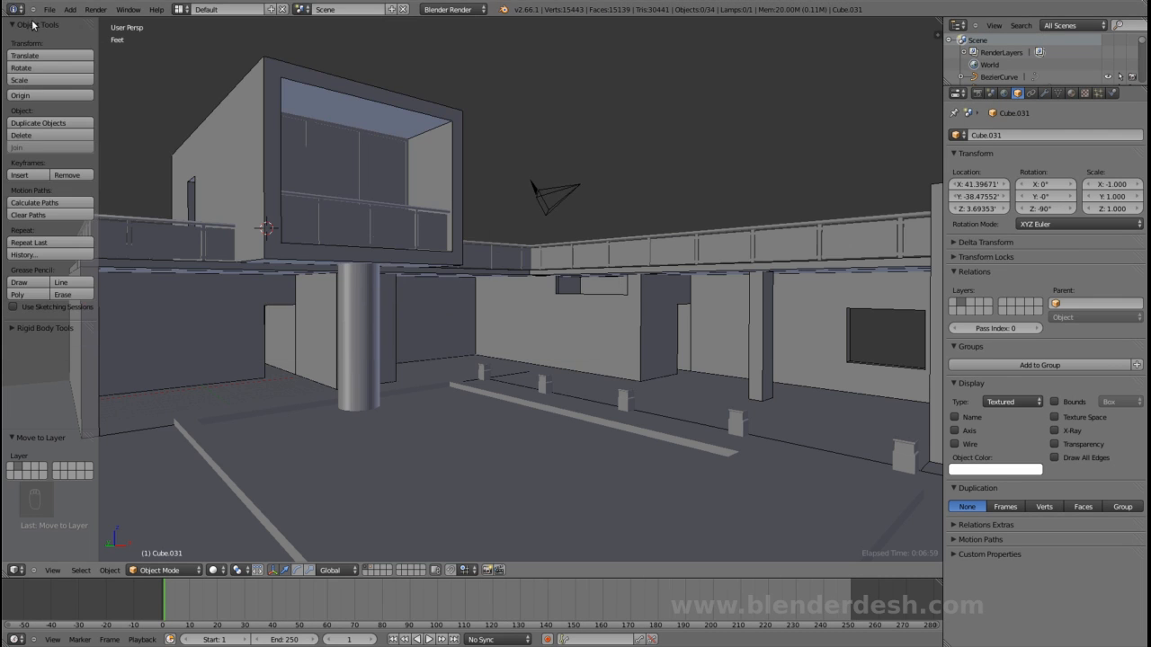
- Copy all selected objects of the door file to the buffer
left_click(49, 11)
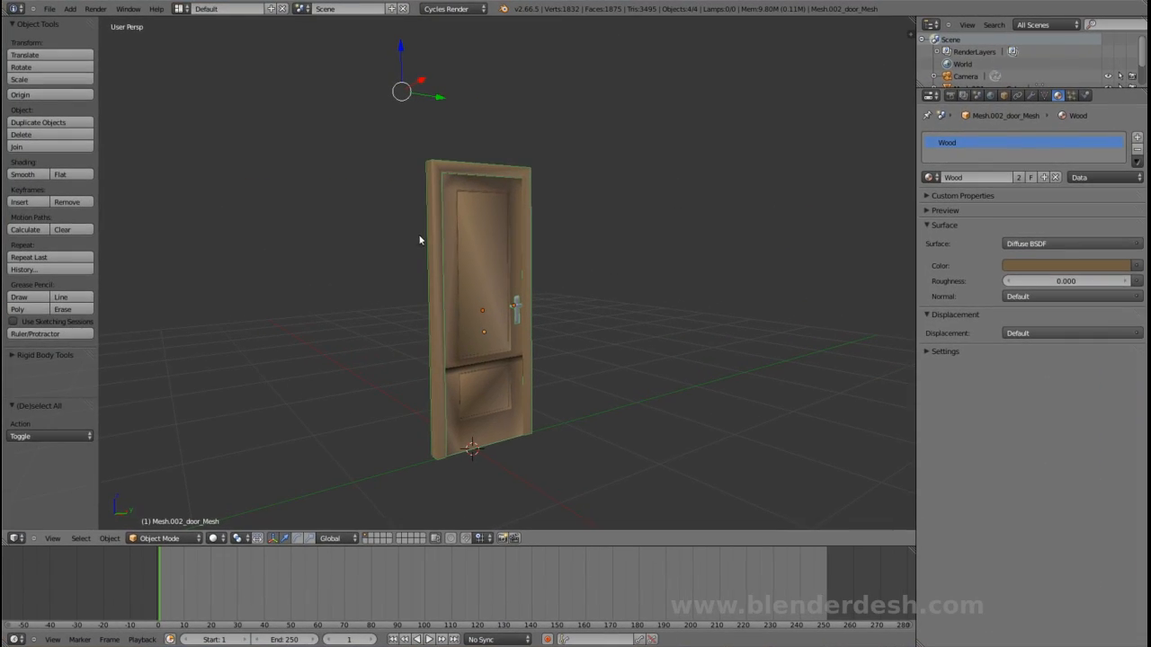
key("z")
key("z")
key("z")
key("z")
key("ctrl+c")
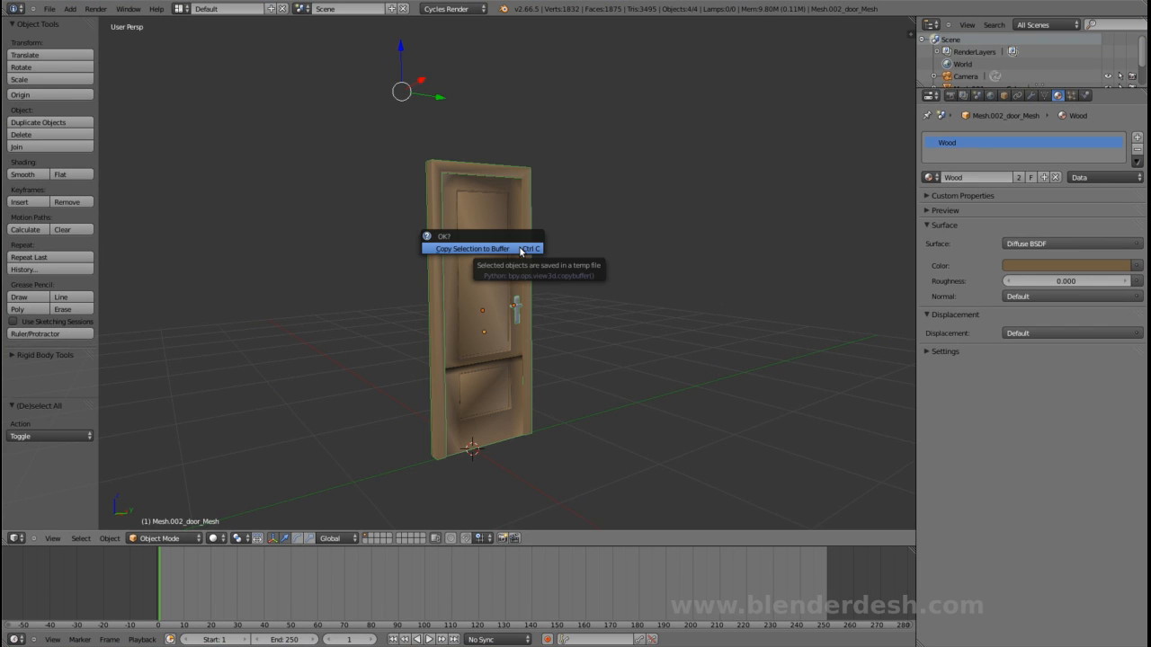
left_click(521, 252)
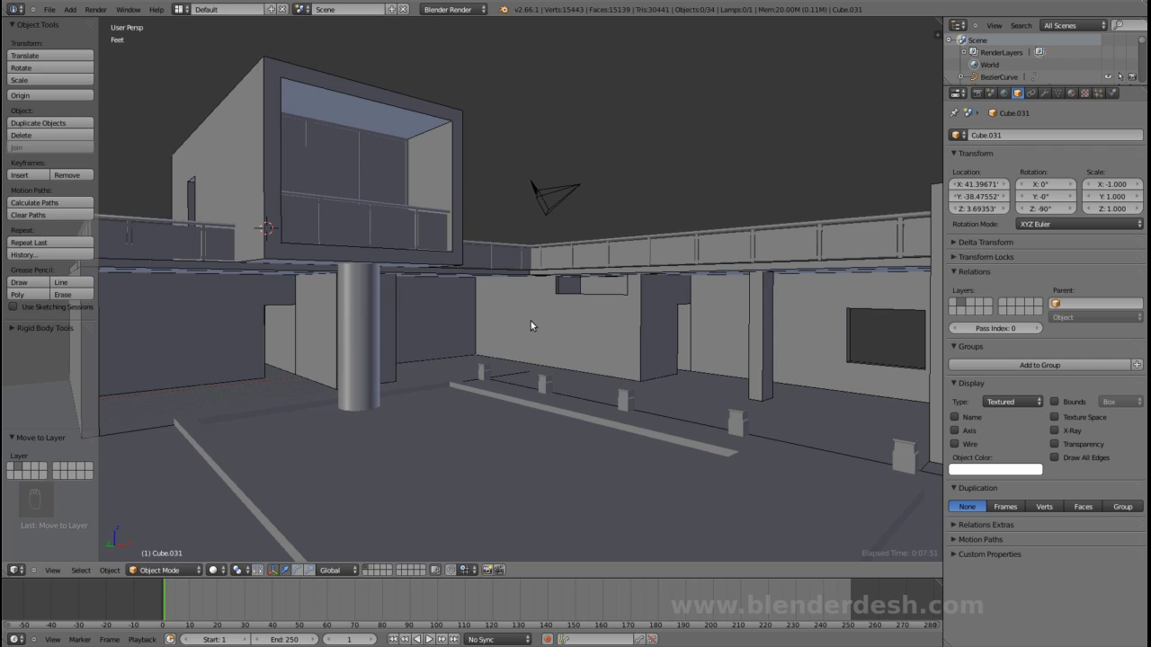
- Switch back to the house file and paste the copied door objects from the buffer
key("ctrl+v")
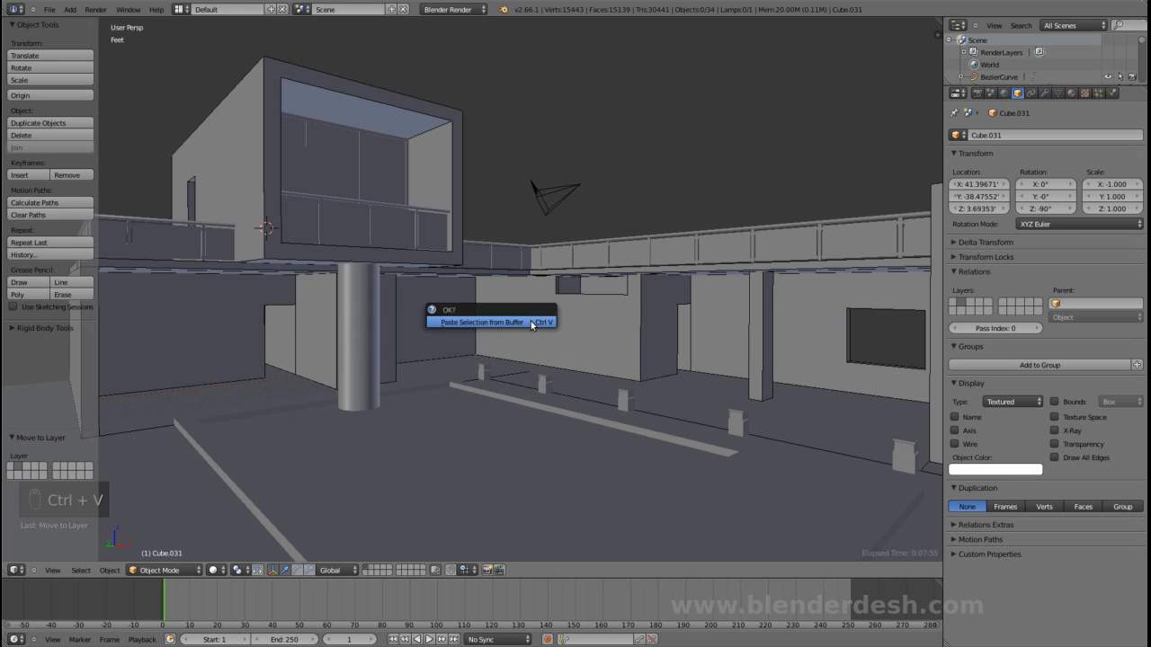
left_click(531, 323)
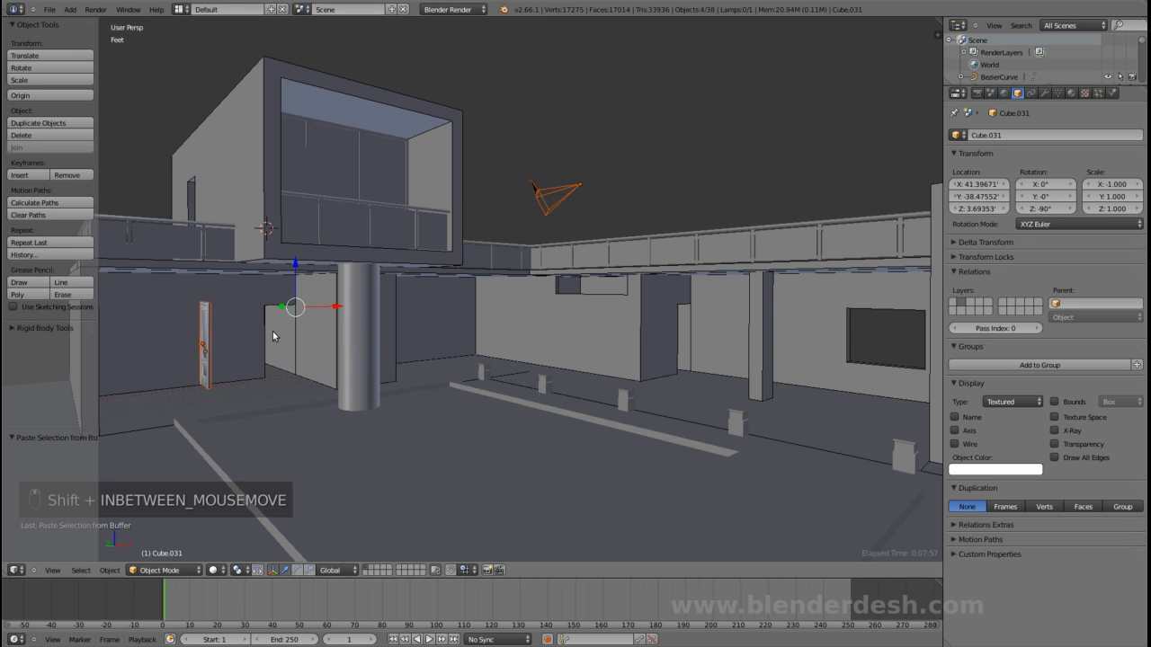
middle_click_drag(272, 334, 417, 336, "shift")
scroll(307, 347, "up", 3)
middle_click_drag(306, 349, 446, 345, "shift")
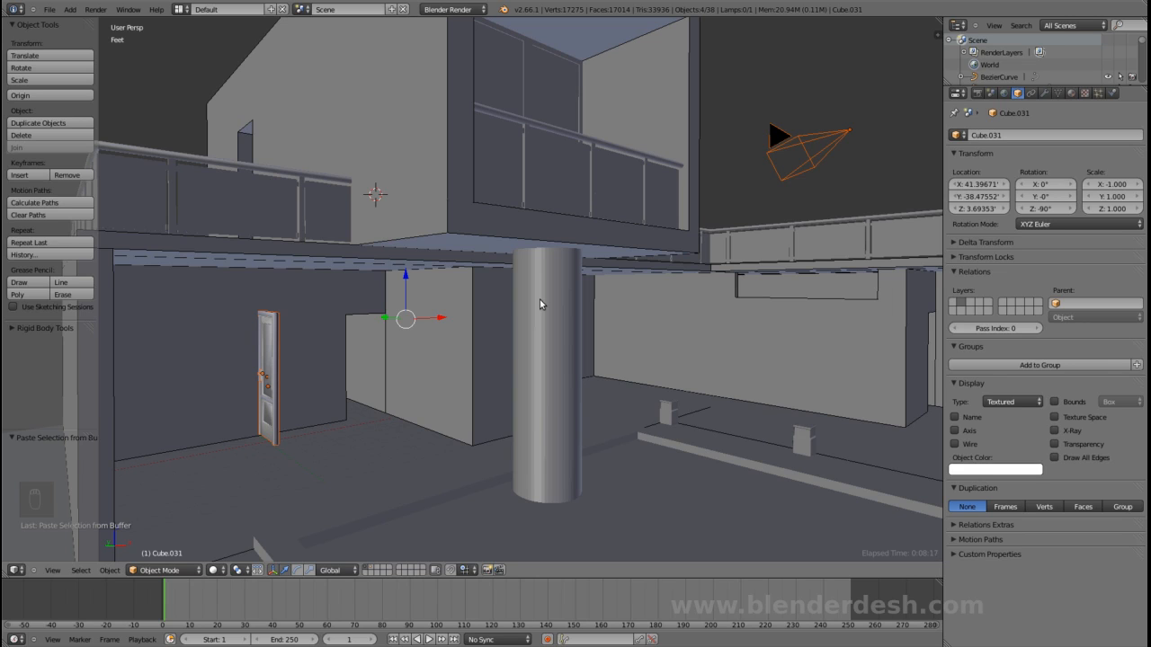
- Set the origin of the pasted objects to their geometry
key("ctrl+alt+shift+c")
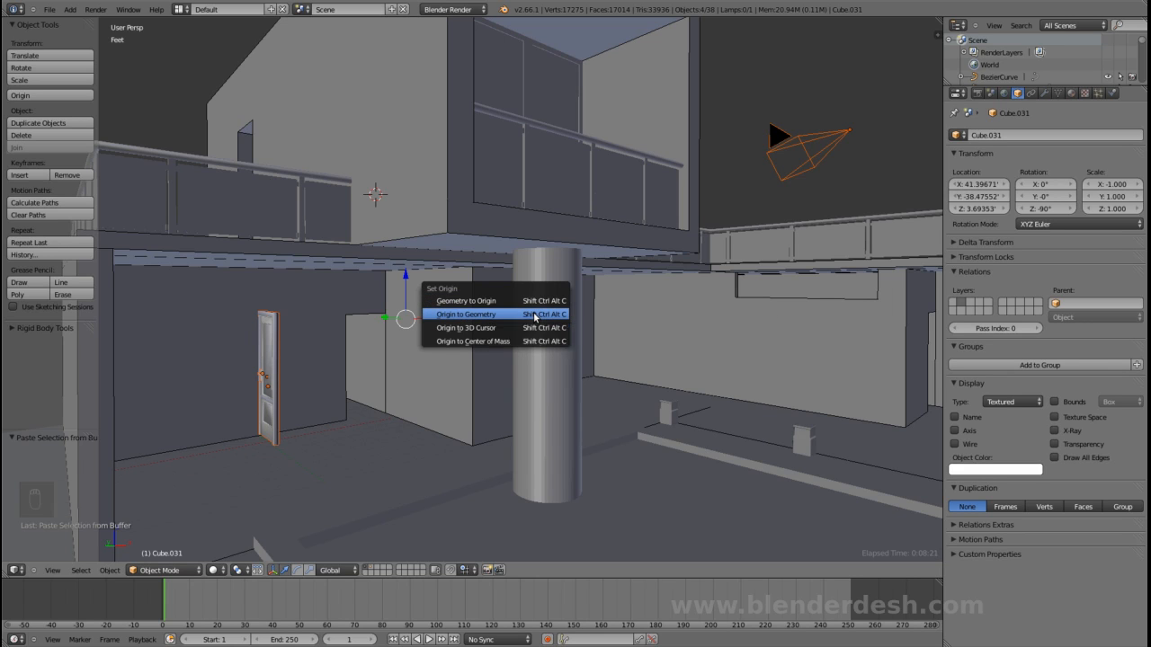
left_click(533, 314)
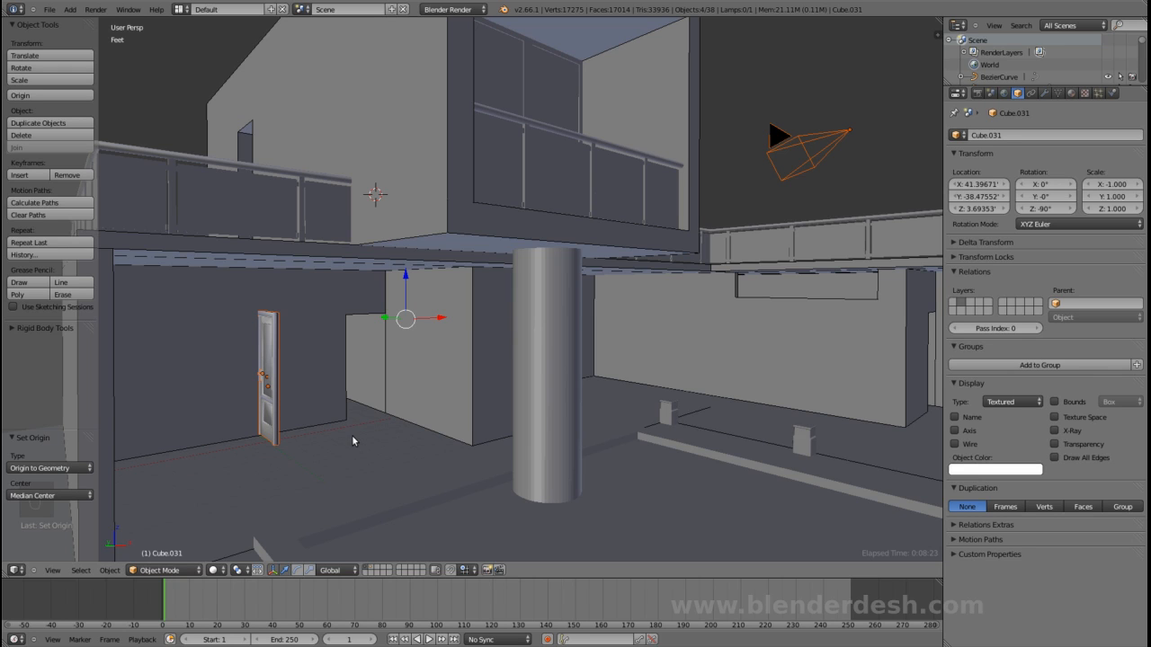
middle_click_drag(355, 414, 411, 381, "shift")
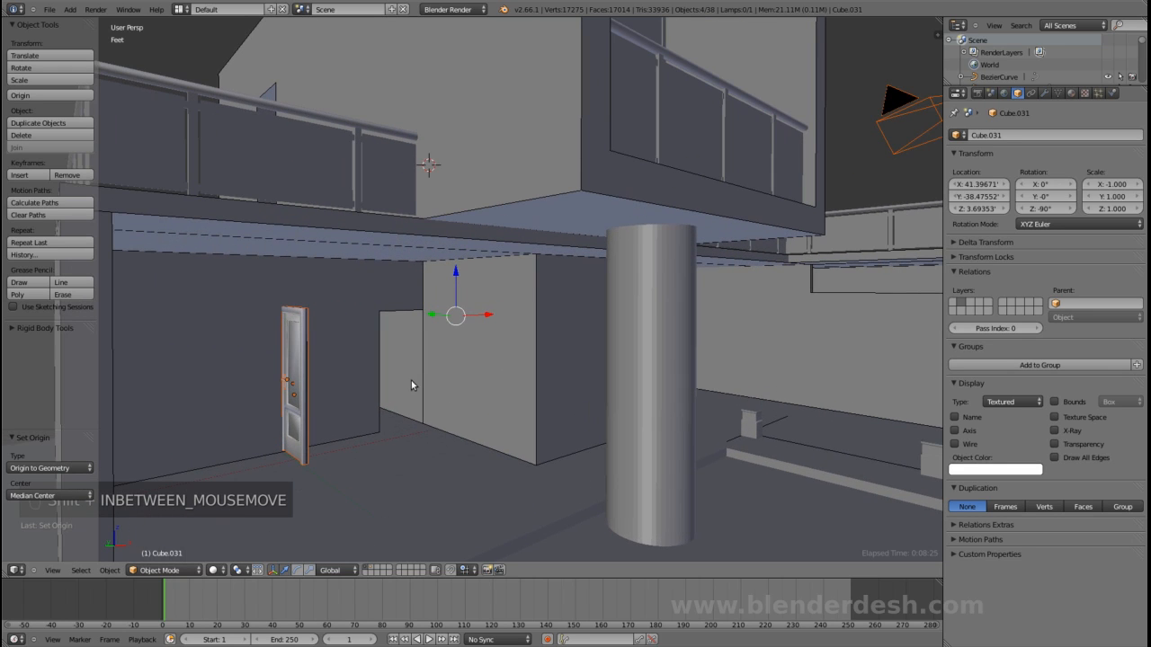
- Show the house in wireframe in the top orthographic view around the pasted door and deselect everything
key("KP_7")
key("KP_5")
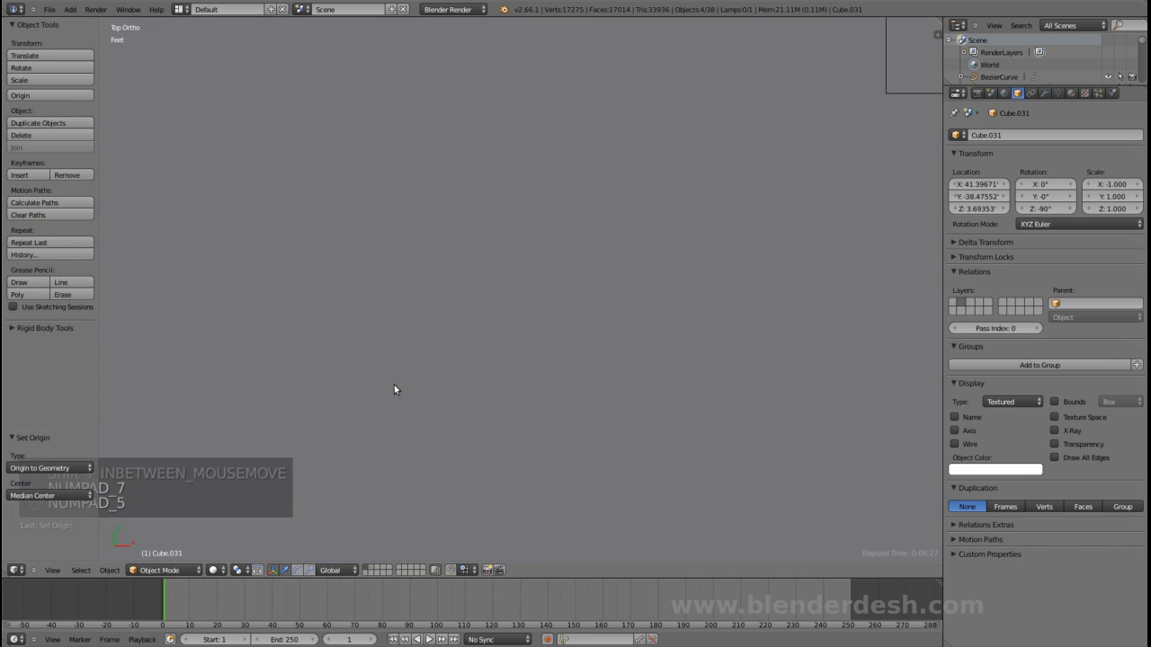
key("KP_Decimal")
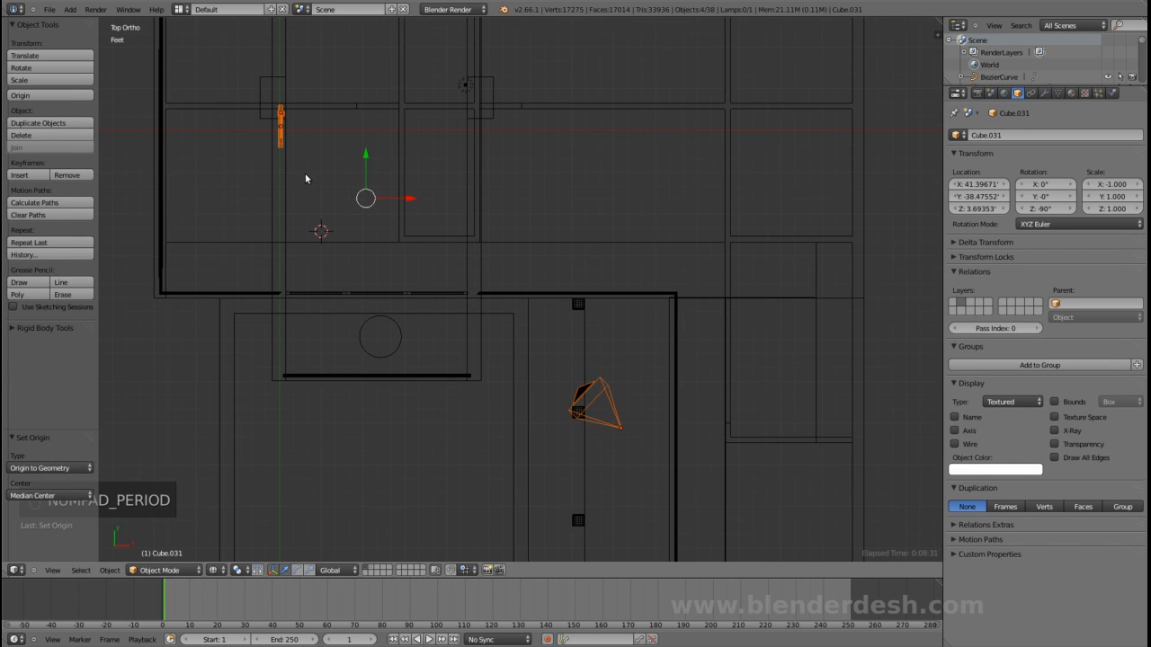
middle_click_drag(309, 177, 388, 241, "shift")
key("a")
key("a")
scroll(321, 225, "up", 2)
middle_click_drag(319, 216, 491, 313, "shift")
scroll(491, 313, "up", 2)
scroll(546, 297, "down", 4)
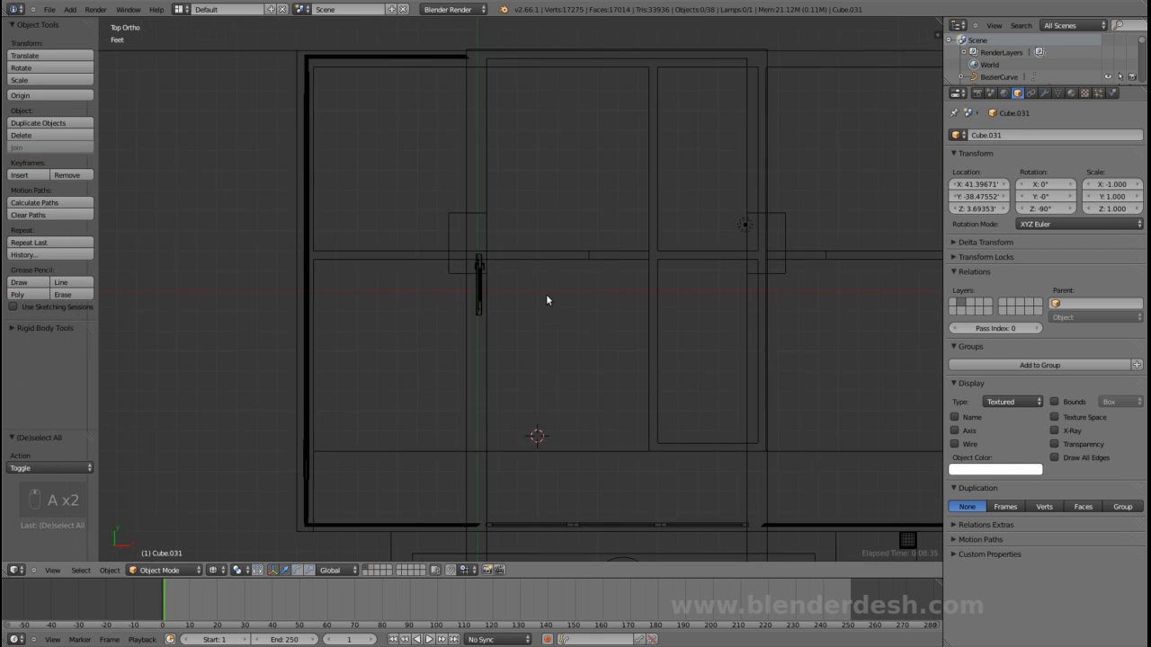
- Delete one of the two overlapping cameras in the courtyard
middle_click_drag(609, 329, 494, 264, "shift")
right_click(579, 388)
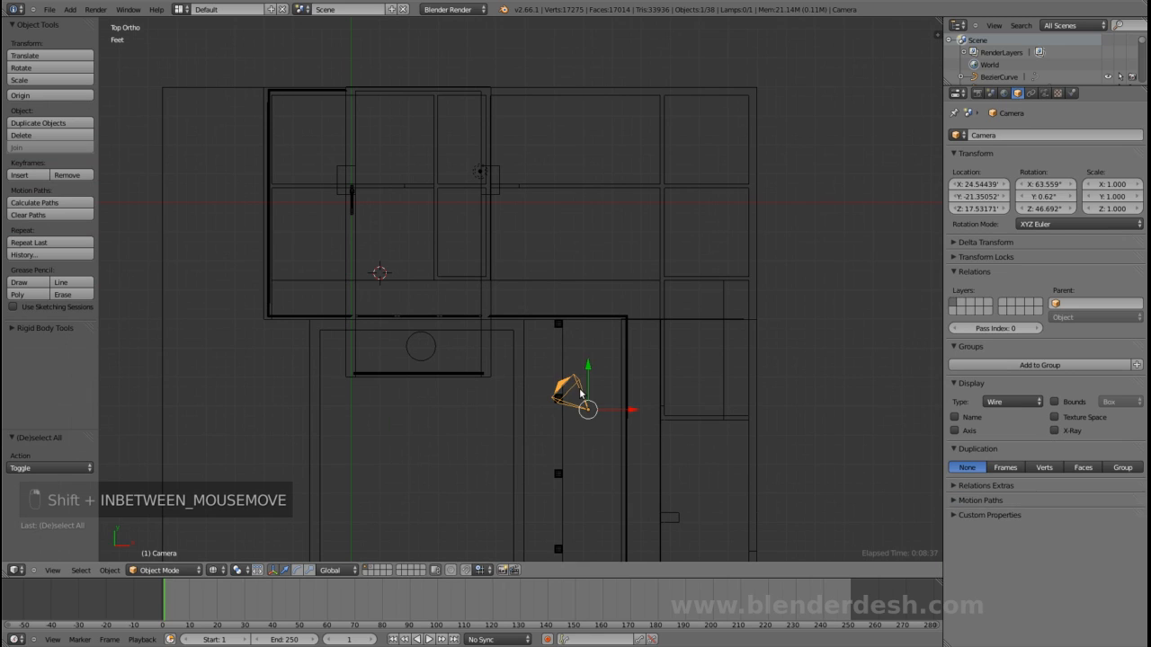
key("x")
left_click(576, 393)
scroll(411, 296, "up", 8)
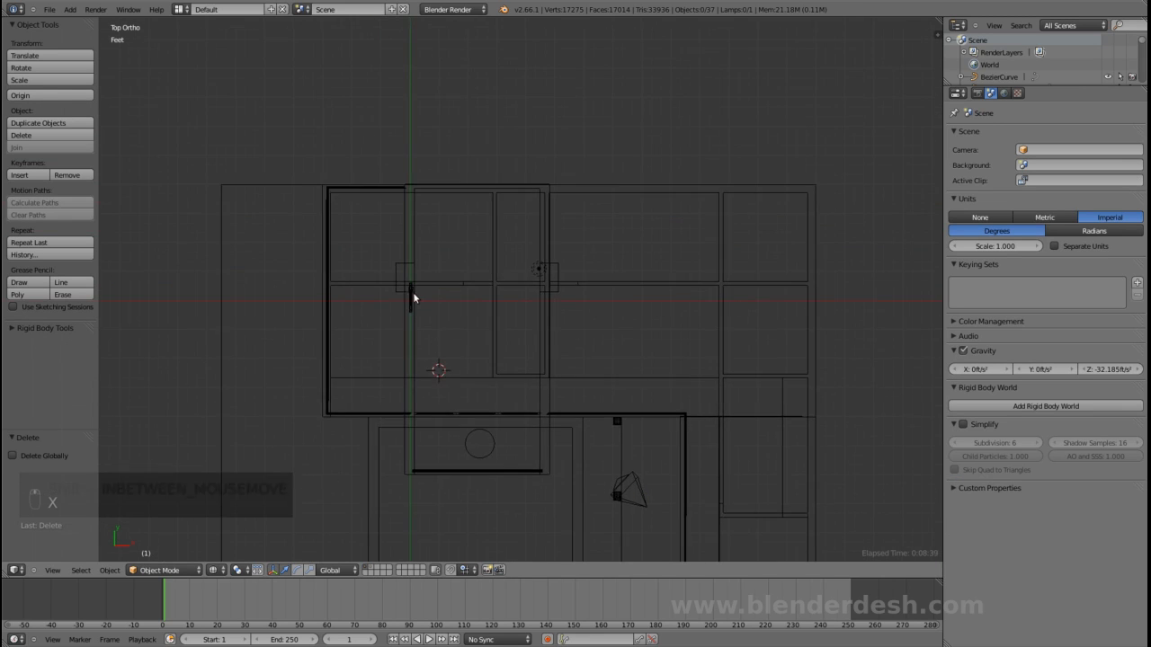
- Select the three pasted door objects and move them about 6.24' along X towards the interior doorway
scroll(421, 311, "up", 2)
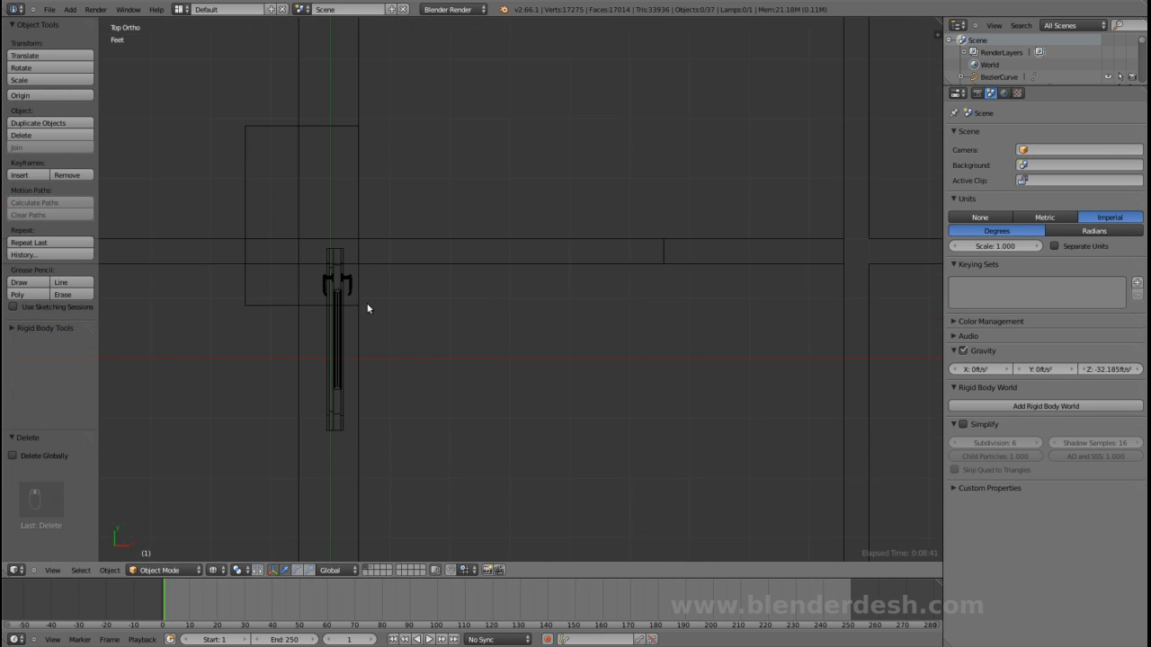
key("v")
key("b")
left_click_drag(313, 243, 347, 441)
key("b")
middle_click_drag(227, 464, 351, 486)
key("b")
middle_click_drag(586, 358, 508, 244)
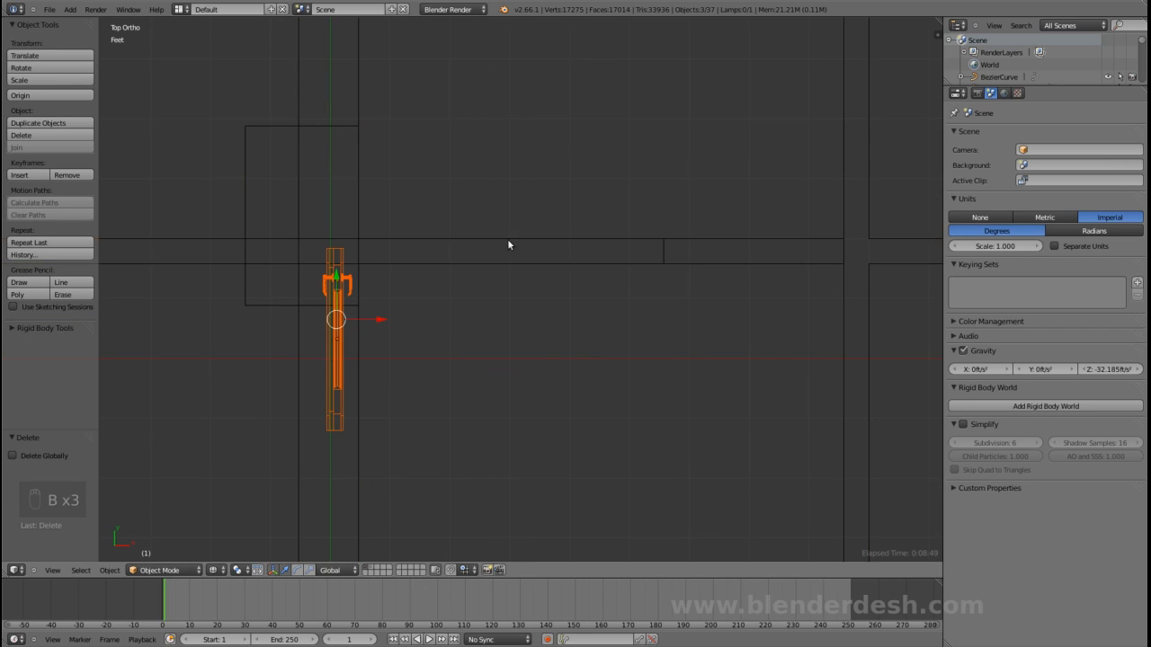
left_click_drag(376, 319, 749, 338)
middle_click_drag(749, 338, 567, 335, "shift")
middle_click_drag(619, 365, 619, 358, "shift")
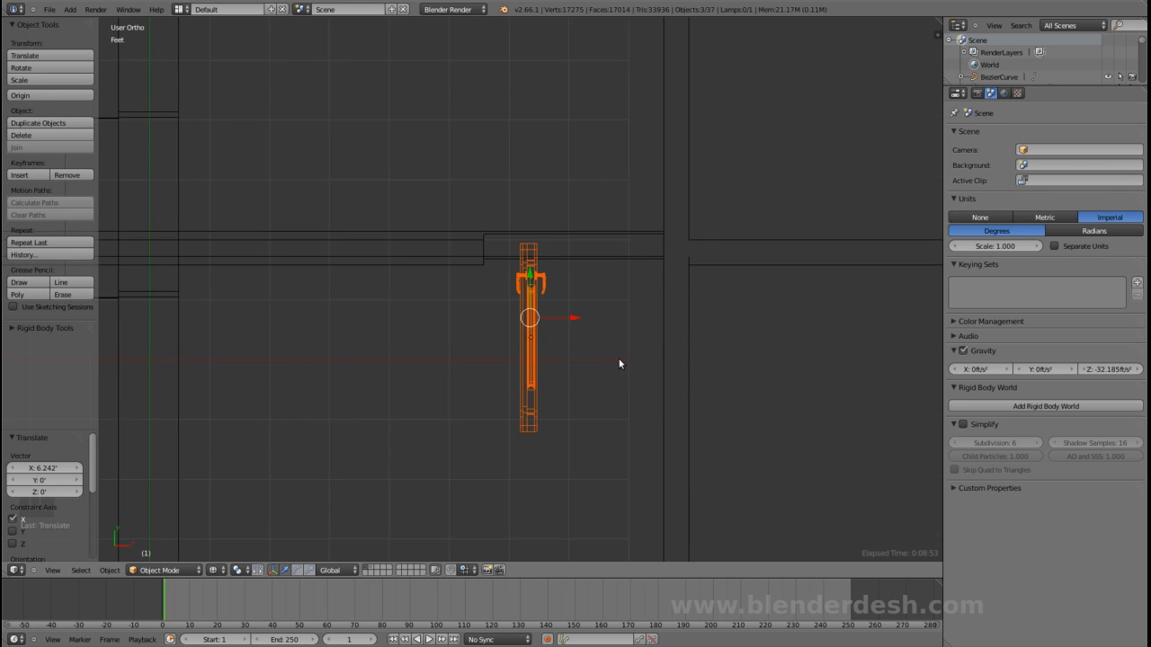
- Rotate the door -90° in top view and move it 4.707' in X and 1.143' in Y into the wall opening
key("KP_7")
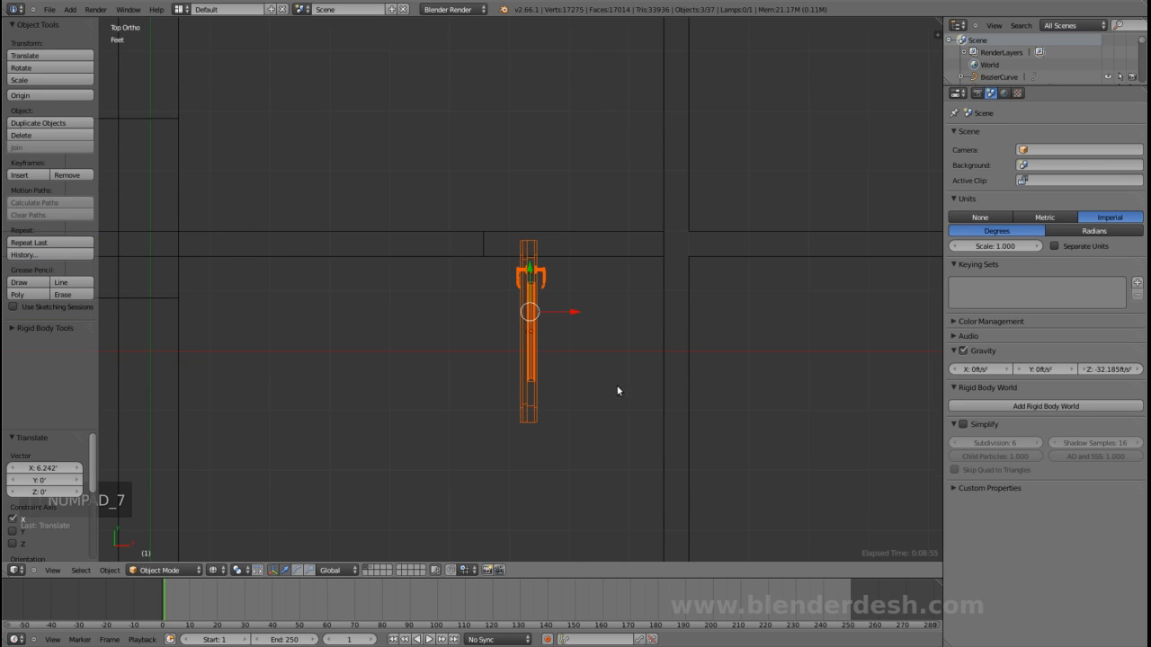
key("r")
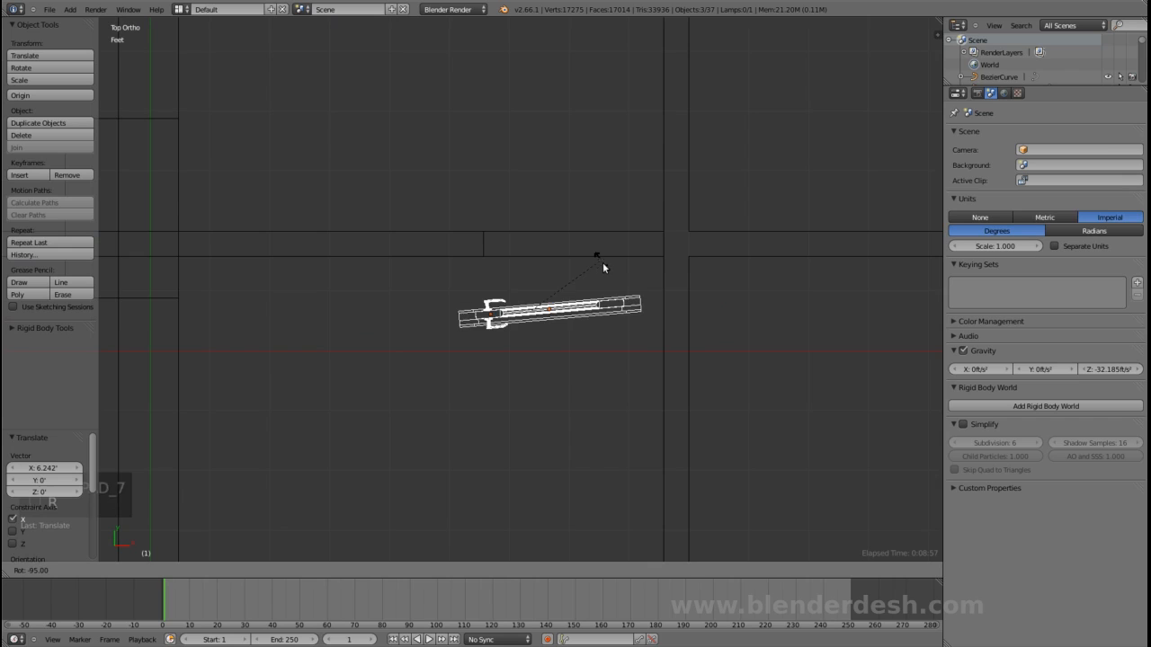
left_click(602, 262)
scroll(603, 278, "up", 1)
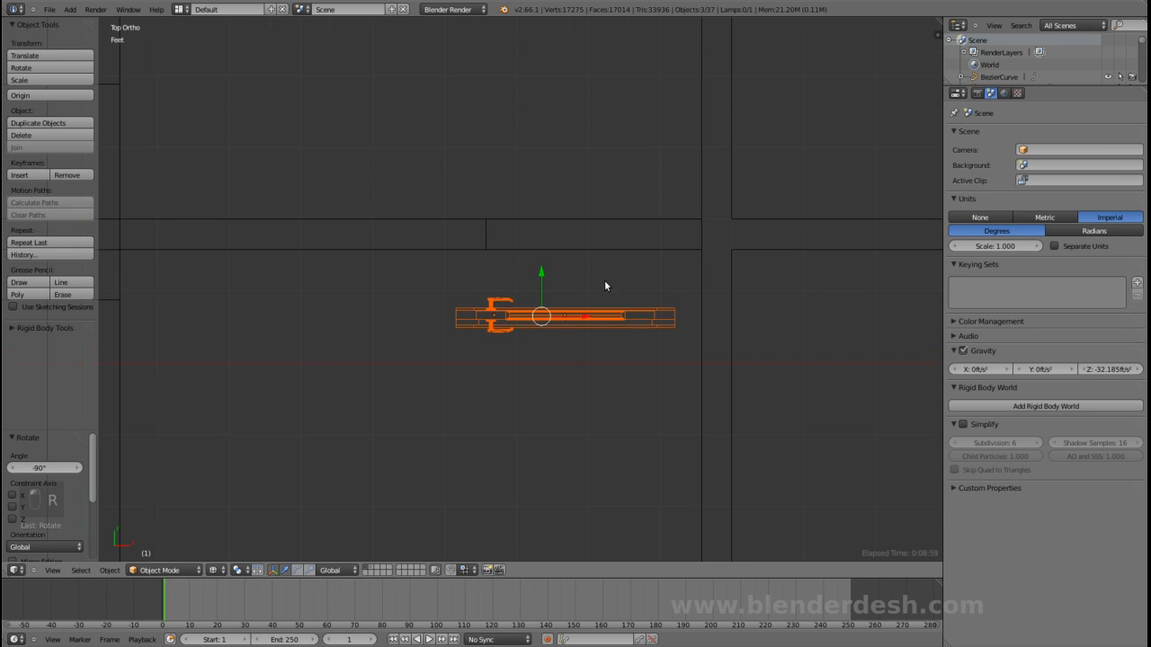
key("g")
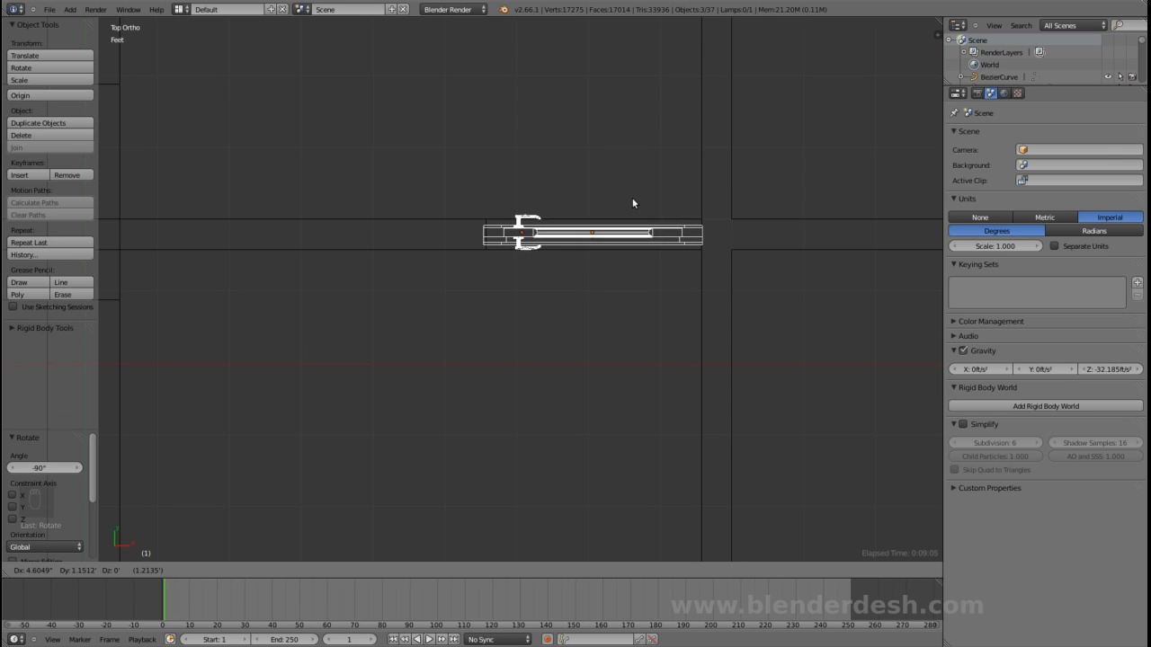
left_click(633, 202)
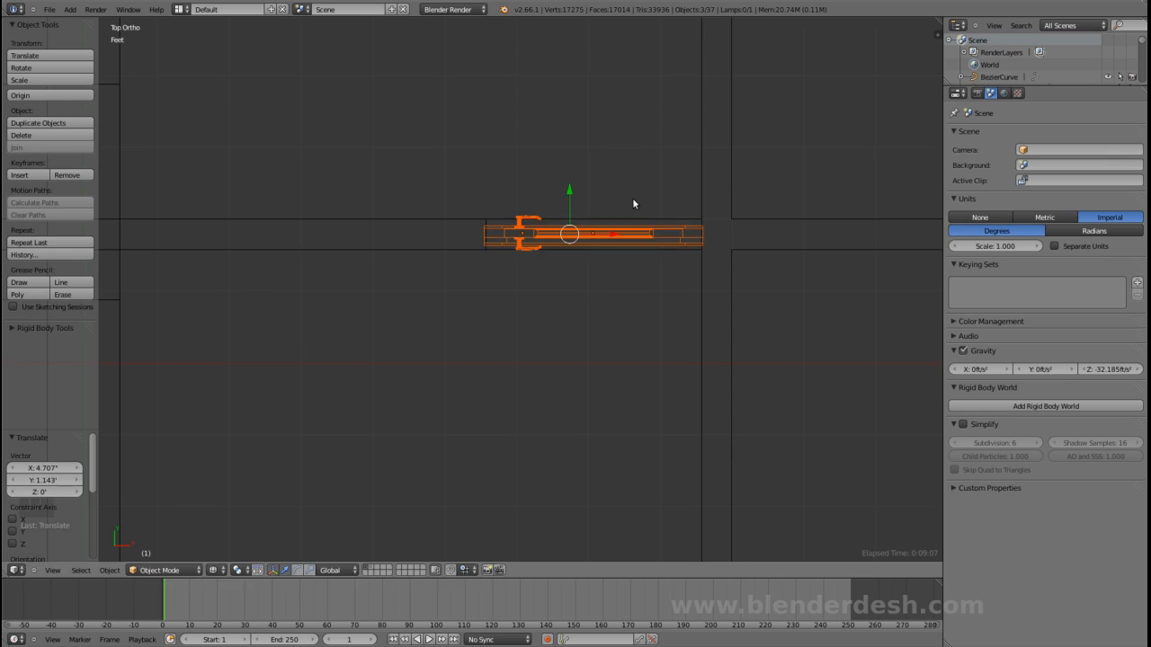
- Show the door in shaded perspective view and shift it -1.49" along Y within the wall opening
middle_click_drag(626, 265, 701, 195)
key("KP_Decimal")
key("KP_5")
key("z")
middle_click_drag(620, 266, 598, 220)
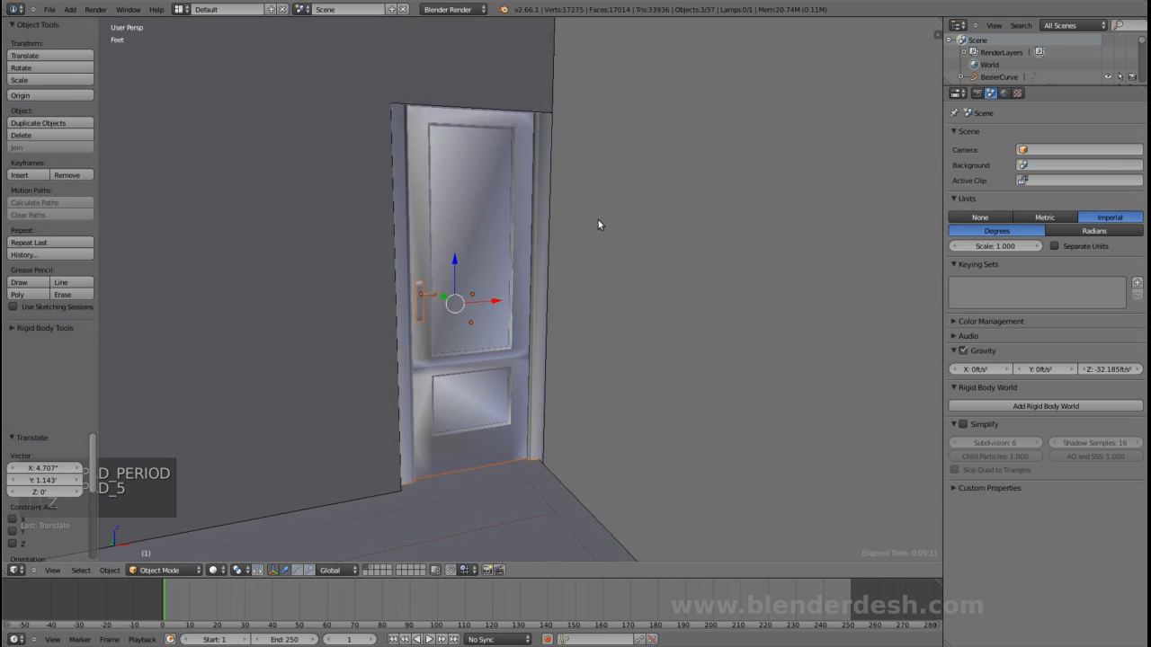
middle_click_drag(579, 317, 587, 276, "shift")
left_click_drag(466, 212, 482, 225)
middle_click_drag(516, 304, 452, 271)
key("g")
key("y")
left_click_drag(446, 267, 445, 267)
- Nudge the door about 359 thou along Y to seat its frame against the wall
middle_click_drag(489, 277, 505, 393)
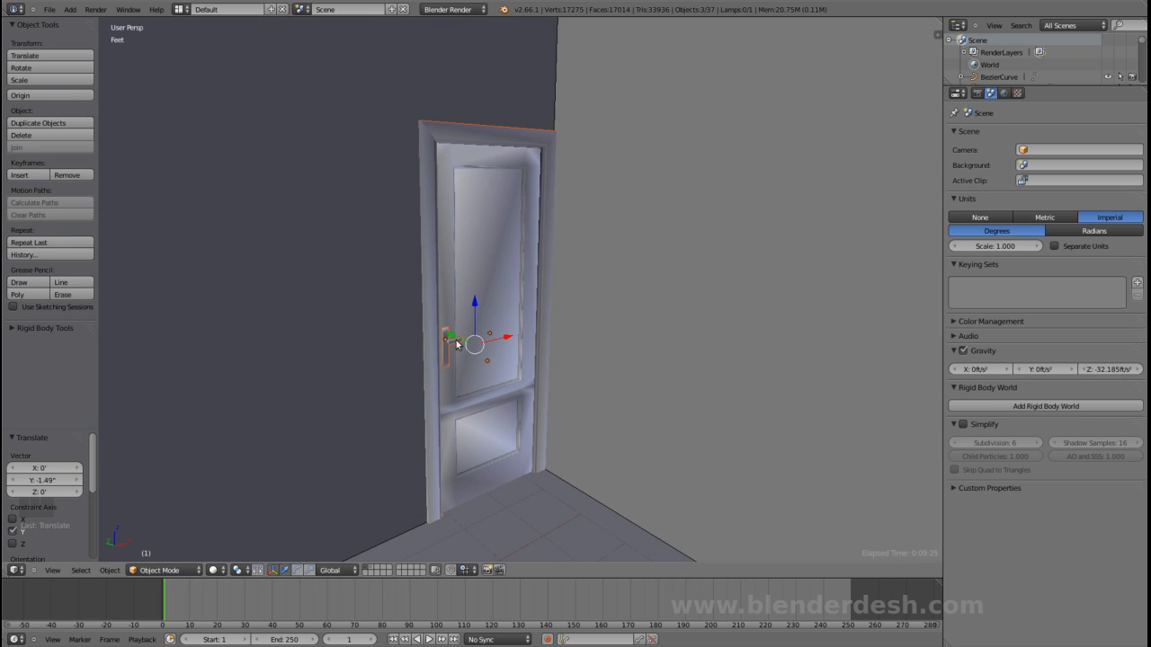
key("g")
key("y")
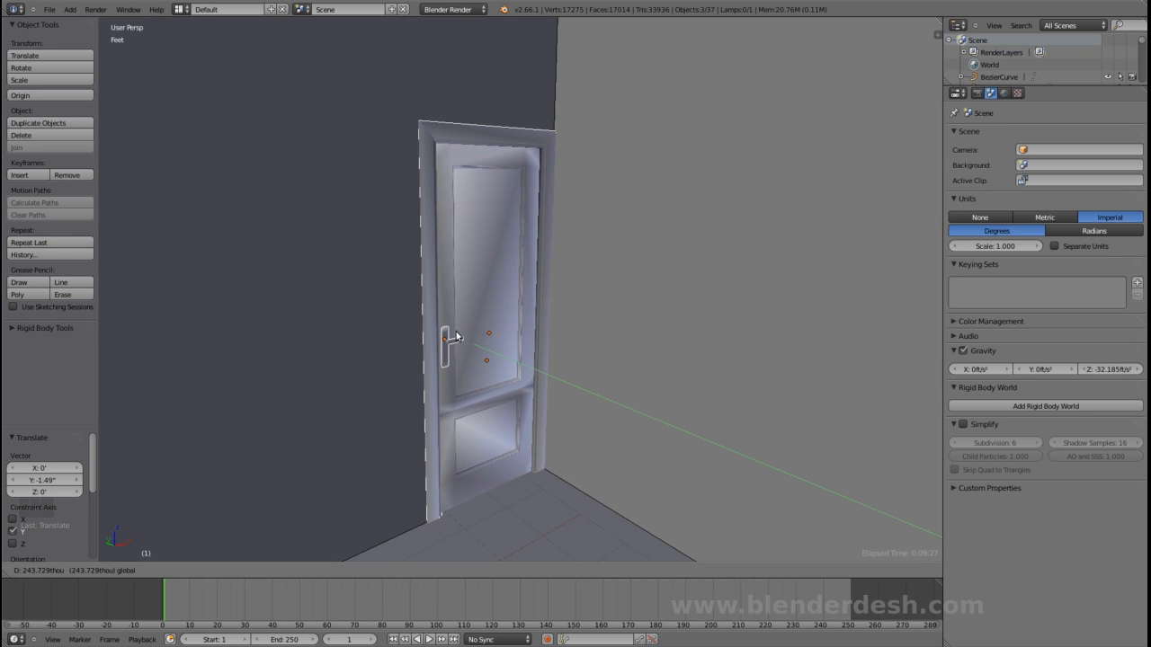
left_click(456, 337)
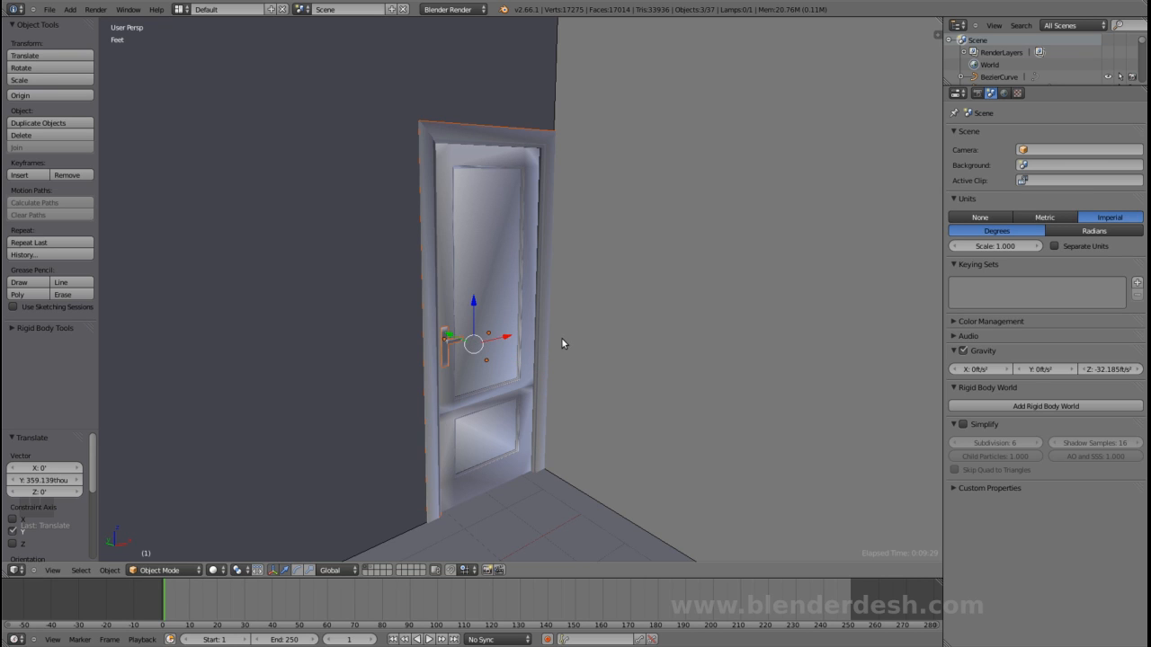
- Deselect everything and examine the door's fit in the opening and the surrounding room
key("a")
scroll(561, 339, "down", 3)
middle_click_drag(561, 341, 531, 320)
scroll(532, 320, "down", 3)
scroll(521, 329, "up", 3)
middle_click_drag(546, 303, 437, 317, "shift")
scroll(449, 337, "down", 3)
scroll(420, 329, "up", 1)
middle_click_drag(788, 185, 418, 329)
scroll(417, 332, "up", 2)
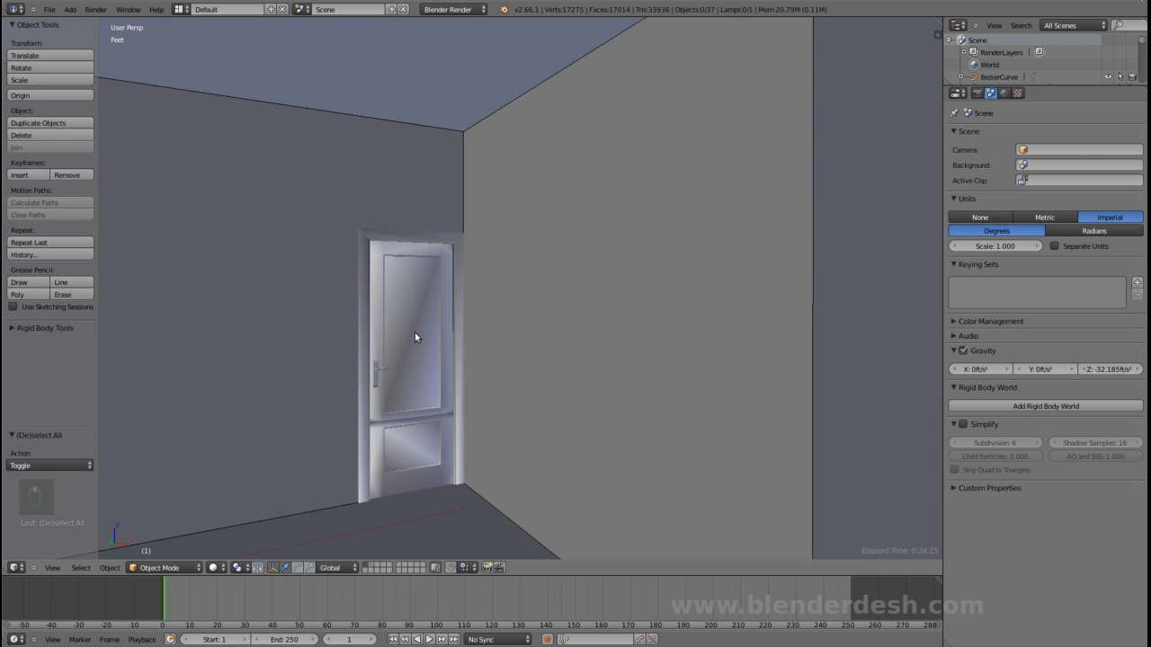
- Reselect the door objects and duplicate them 8.845' along X into the neighbouring room's doorway
key("ctrl+z")
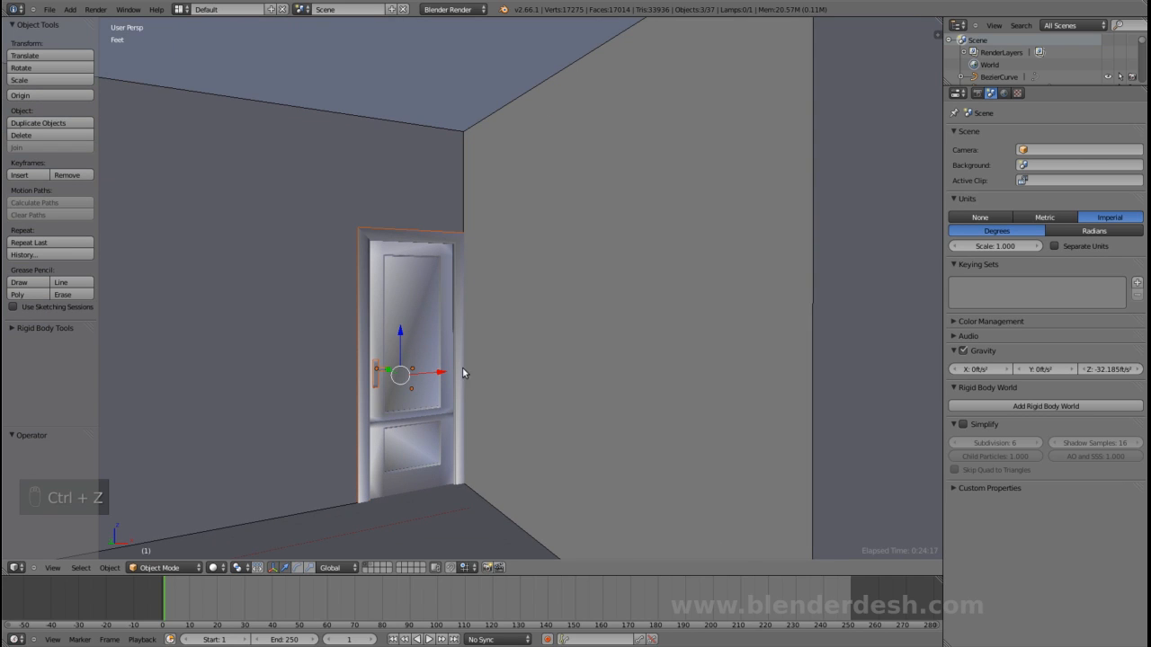
key("z")
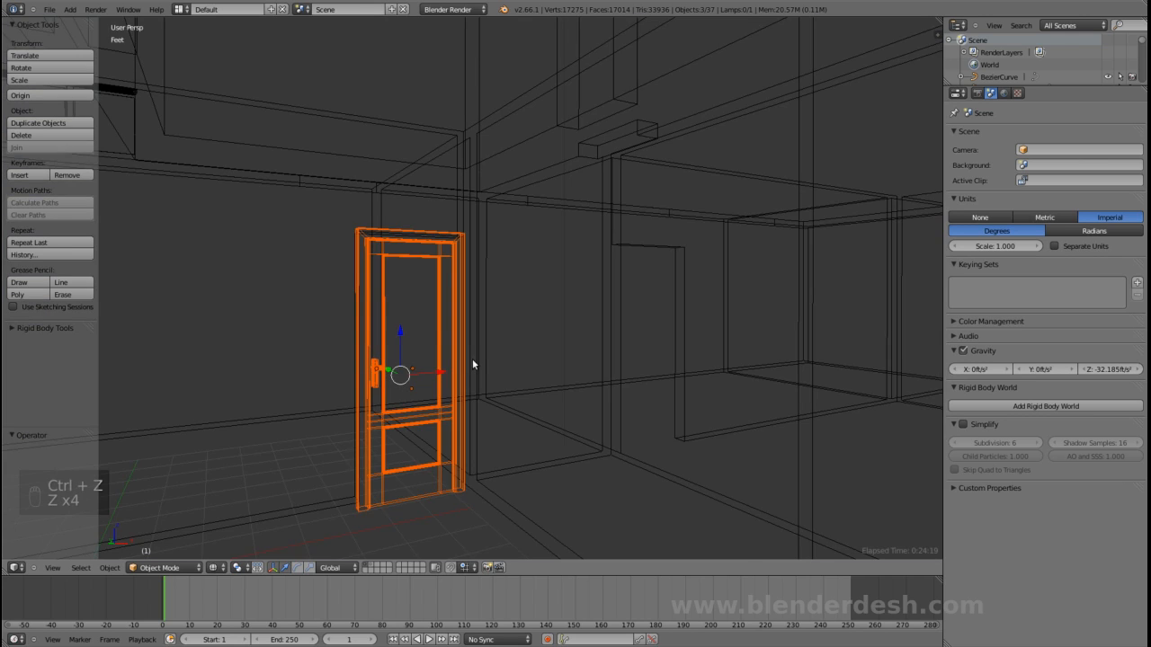
key("z")
middle_click_drag(534, 342, 437, 336)
scroll(425, 329, "down", 2)
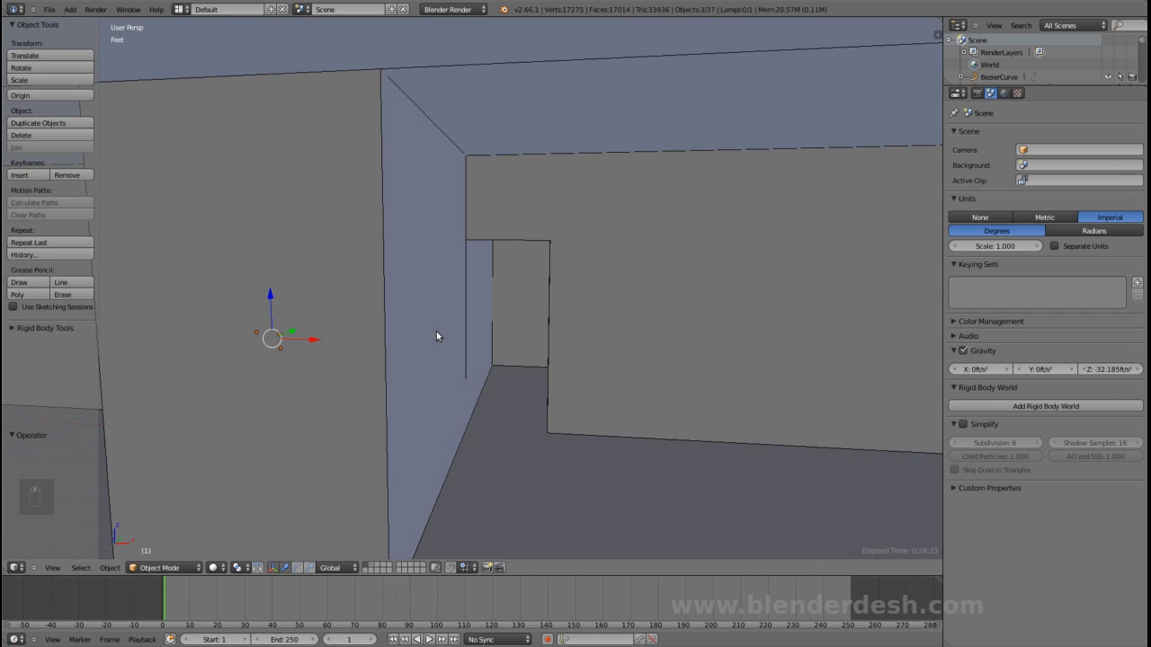
key("shift+d")
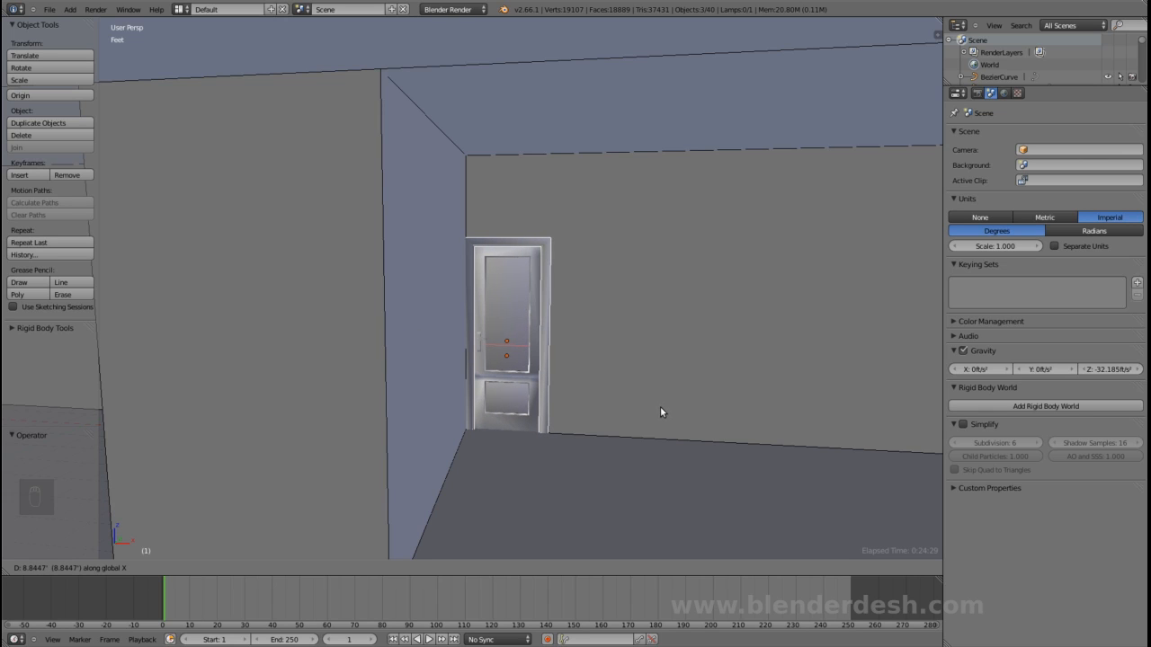
left_click(660, 409)
- Mirror the duplicated door across X and move it 7.792" along X back into its opening
middle_click_drag(661, 409, 529, 385, "shift")
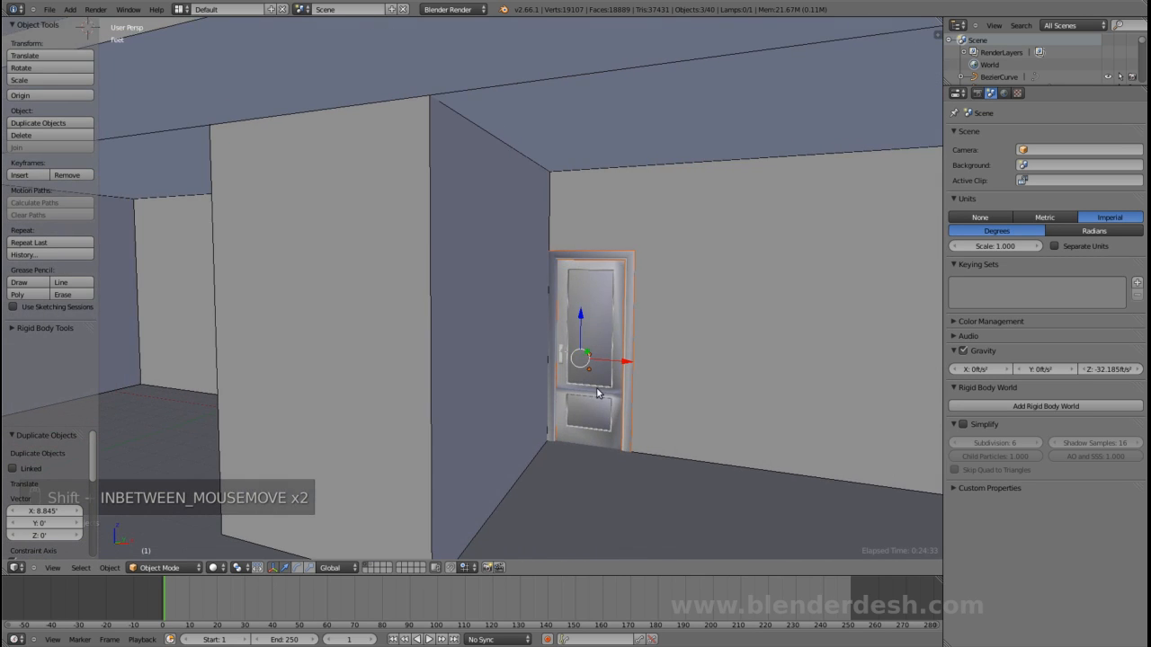
scroll(597, 392, "up", 3)
middle_click_drag(657, 404, 545, 333, "shift")
middle_click_drag(600, 372, 579, 346, "shift")
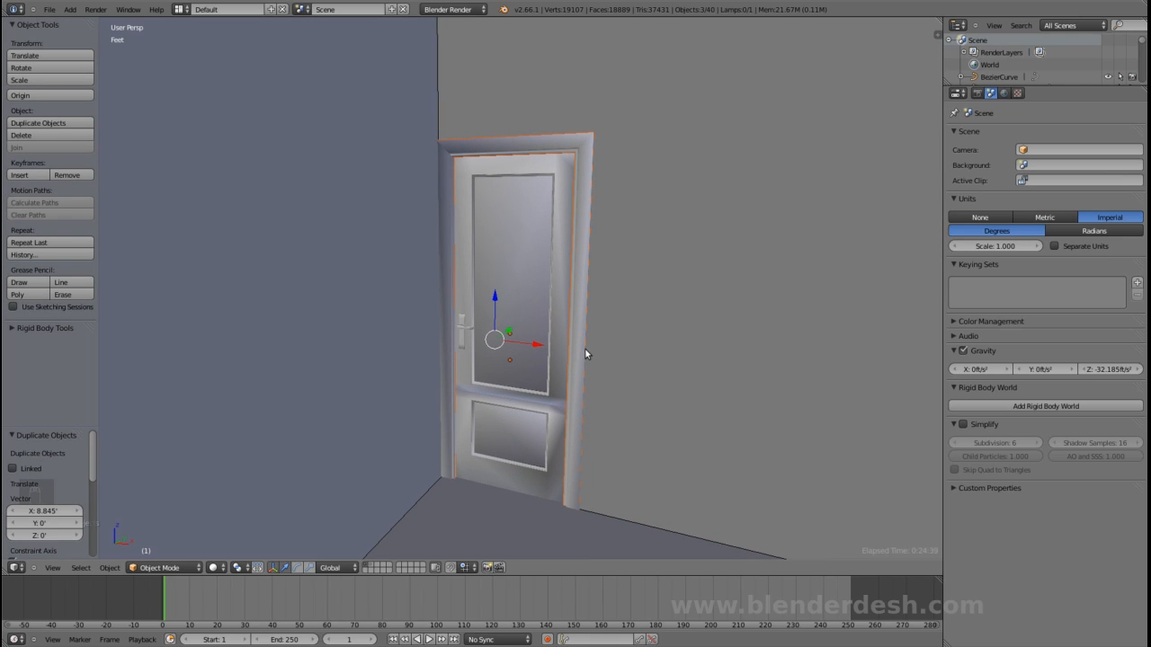
middle_click_drag(593, 350, 573, 364, "shift")
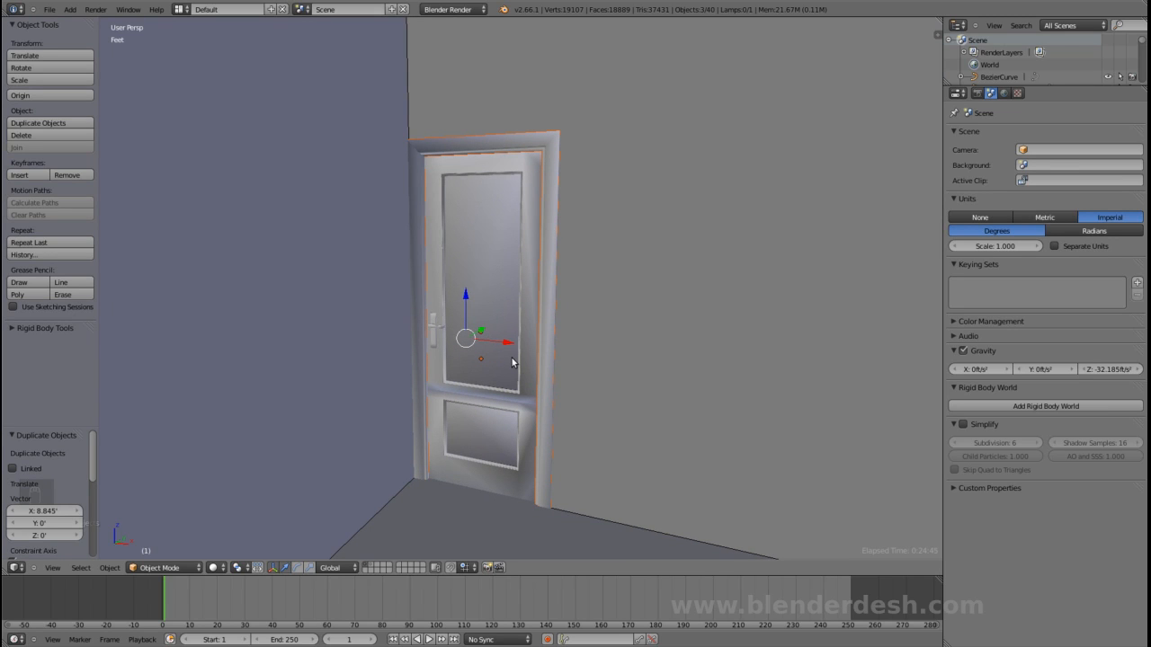
key("ctrl+m")
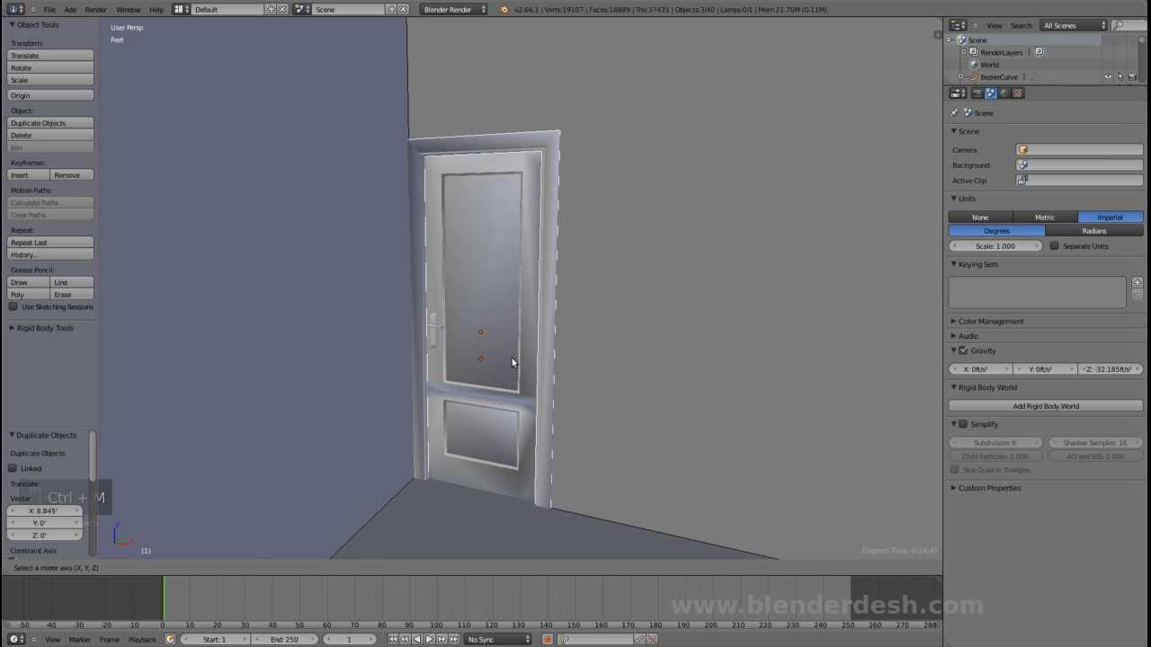
key("x")
left_click(496, 359)
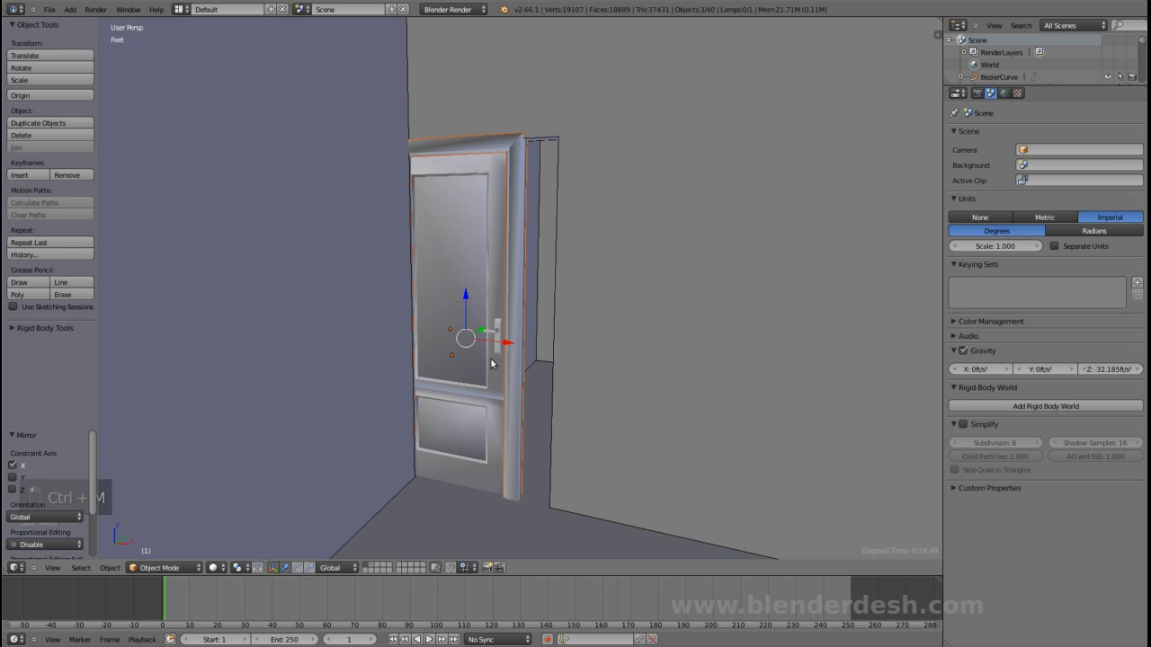
left_click_drag(497, 346, 534, 360)
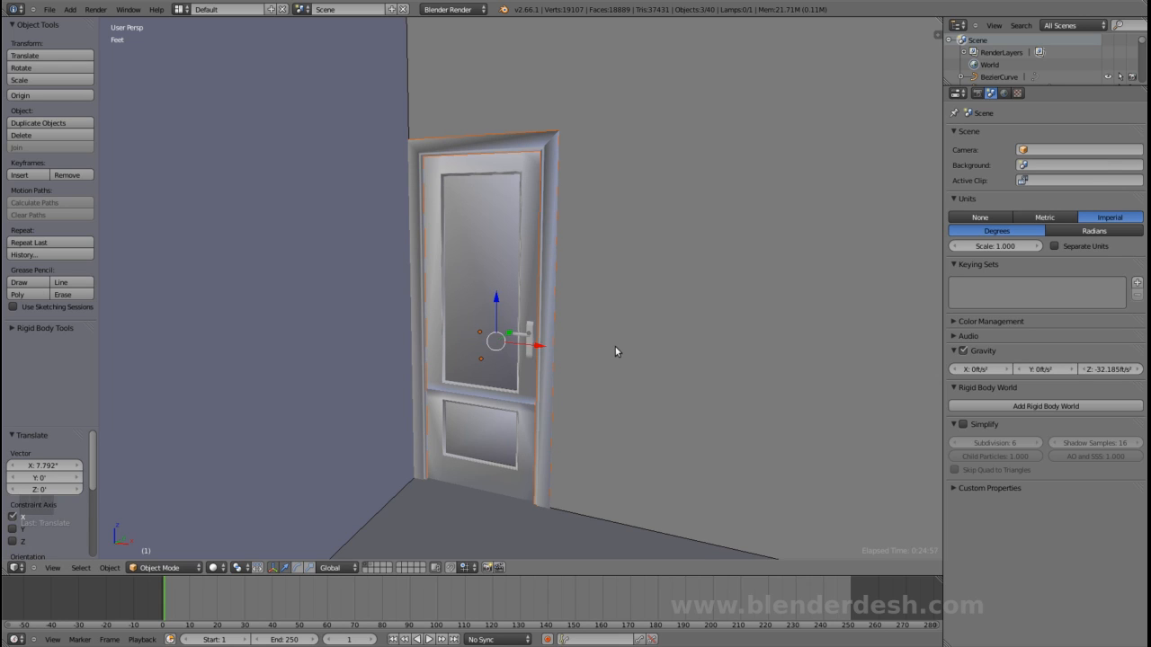
- Duplicate the mirrored door in the wireframe top view, placing the copy about 24' in X and -10' in Y away
scroll(615, 346, "down", 4)
key("KP_7")
key("KP_5")
key("z")
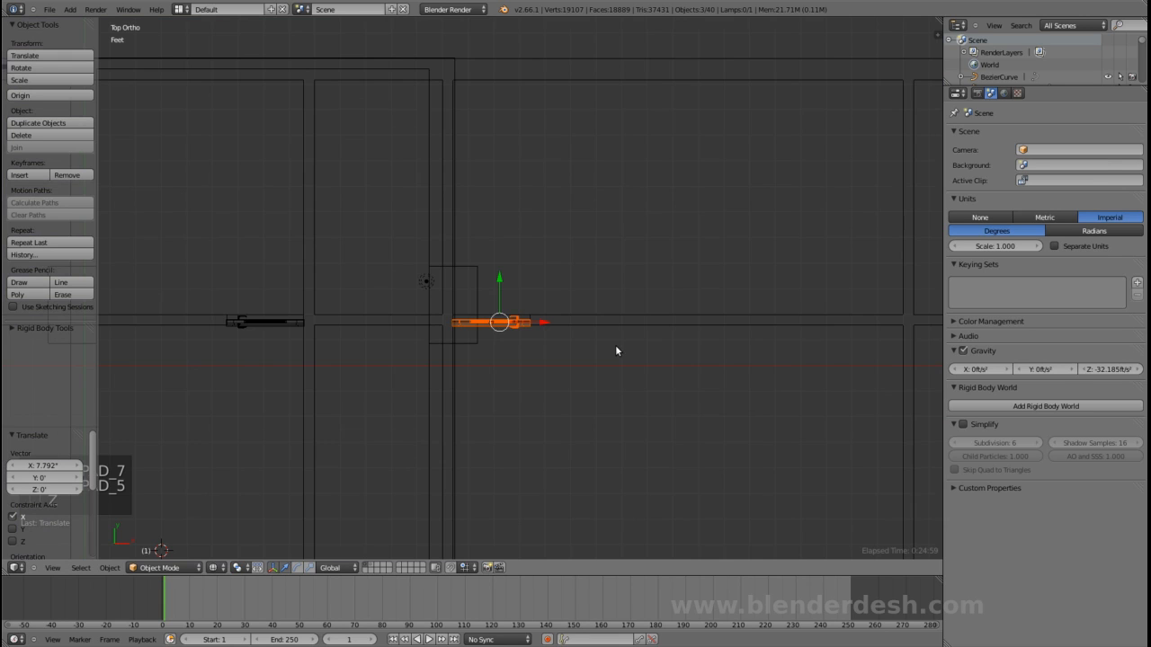
scroll(616, 351, "down", 1)
middle_click_drag(619, 365, 371, 202, "shift")
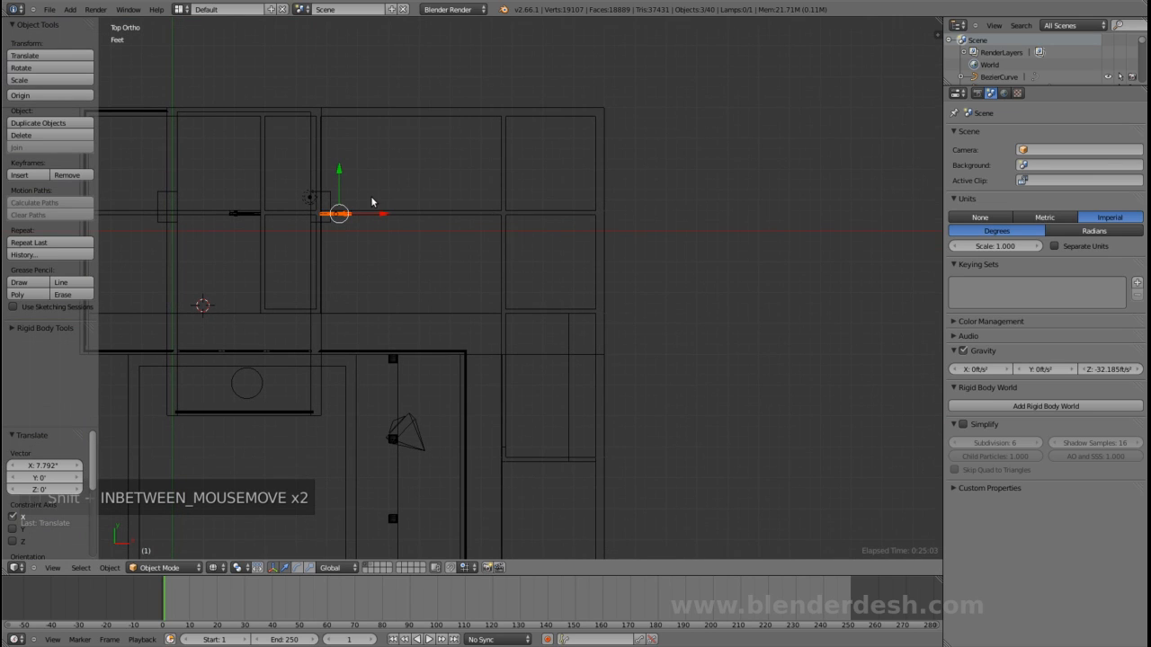
key("shift+d")
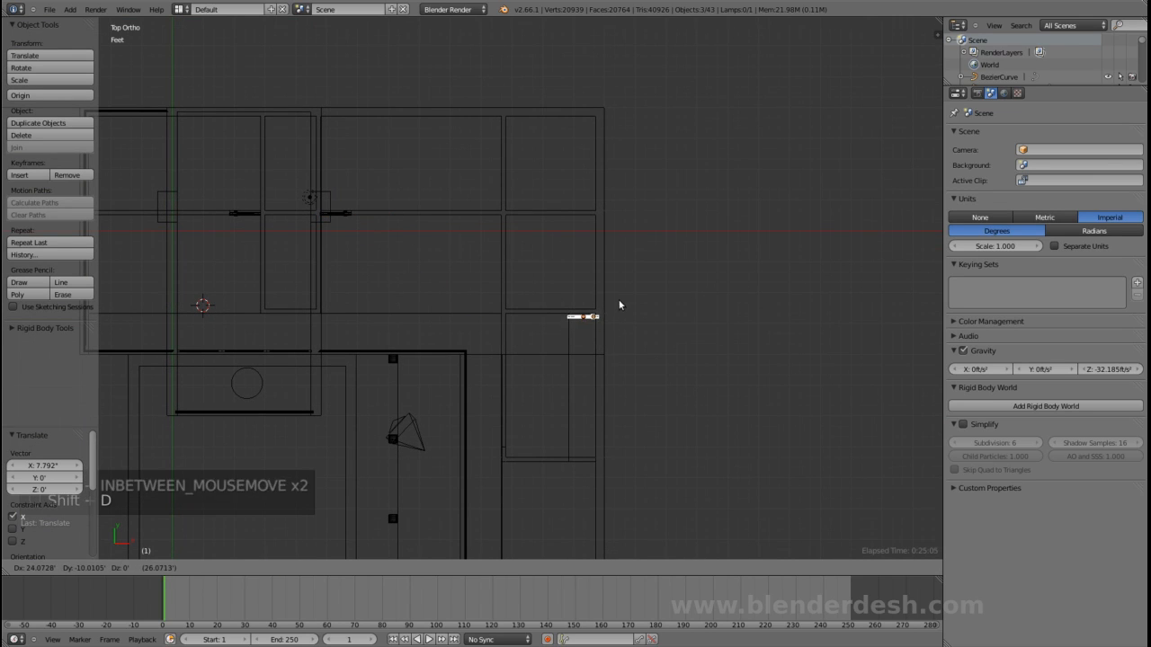
left_click(619, 300)
- Move the new door copy -14.567' along Y towards the opening beneath the balcony
mouse_move(620, 300)
middle_mouse_down()
mouse_move(594, 375)
mouse_move(615, 312)
mouse_move(454, 296)
mouse_move(548, 326)
middle_mouse_up()
scroll(617, 306, "up", 4)
key("z")
key("g")
key("y")
left_click(656, 455)
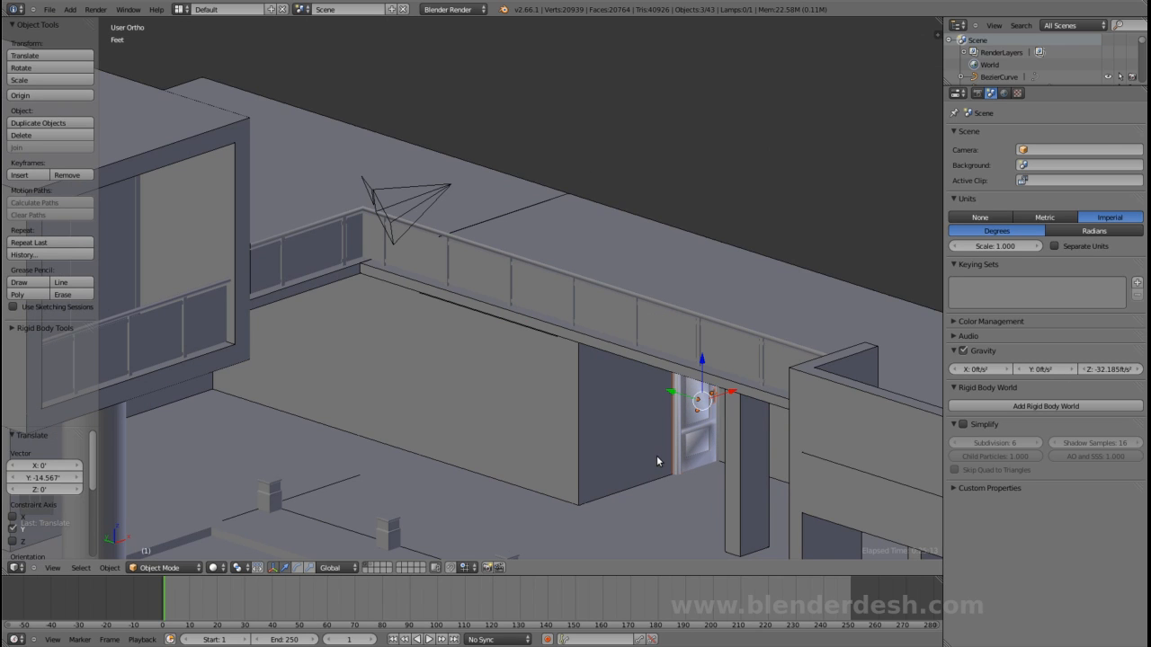
- Align the third door with the wall thickness in the wireframe top view by moving it 4.06" along Y
key("KP_7")
key("KP_5")
key("z")
key("KP_5")
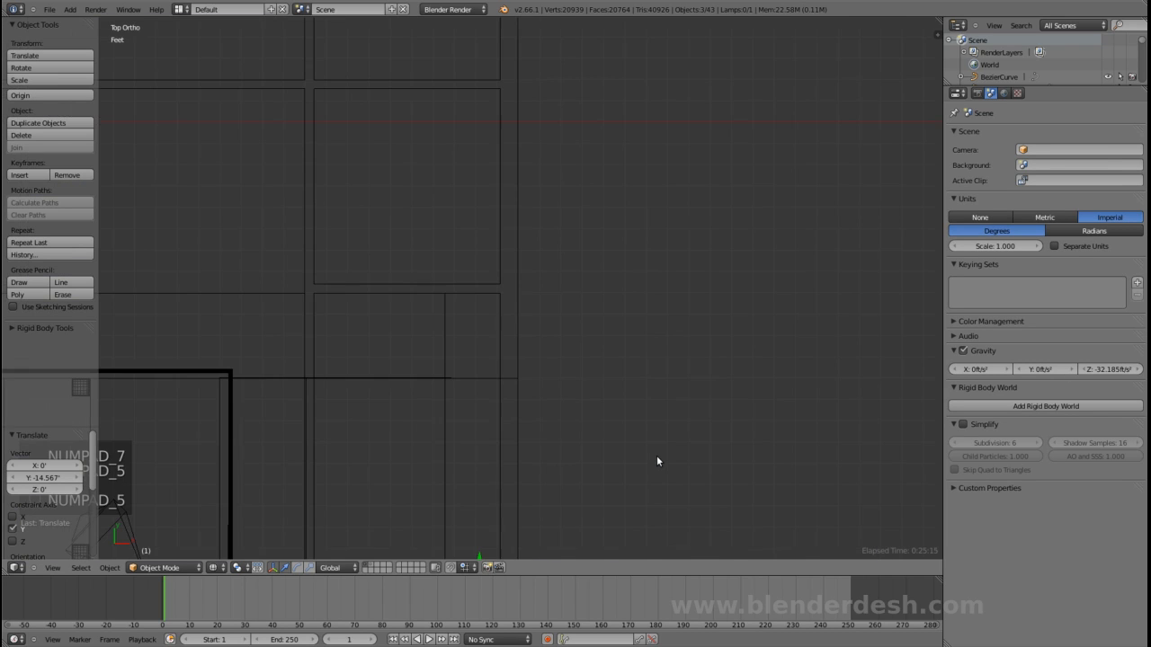
key("KP_Decimal")
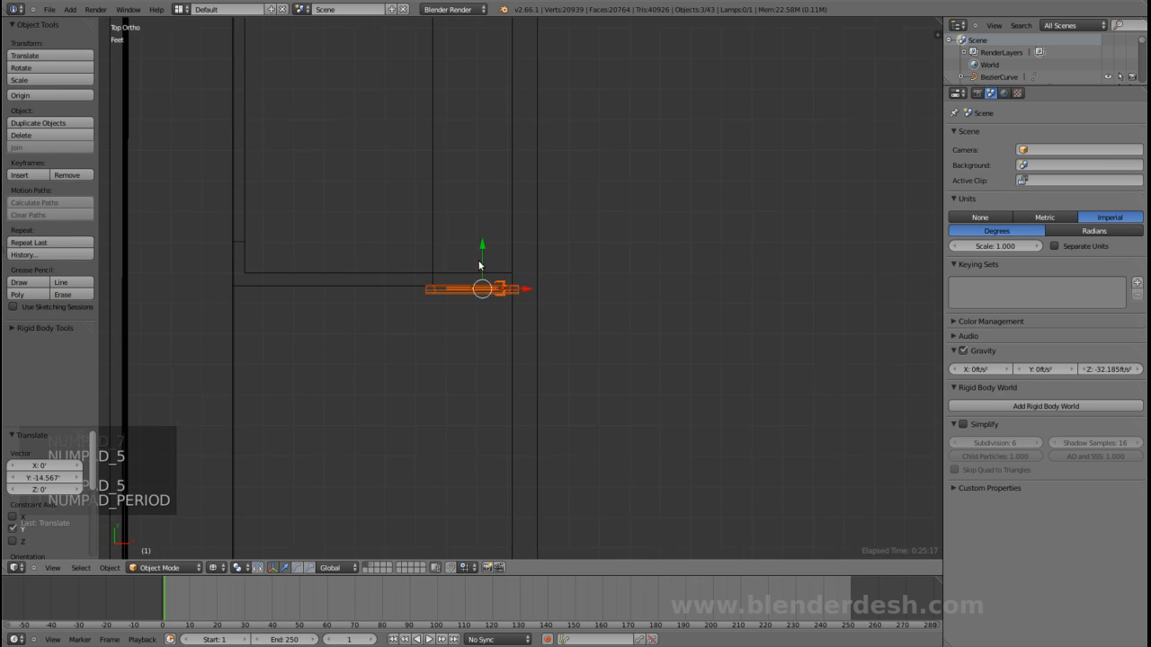
key("g")
key("y")
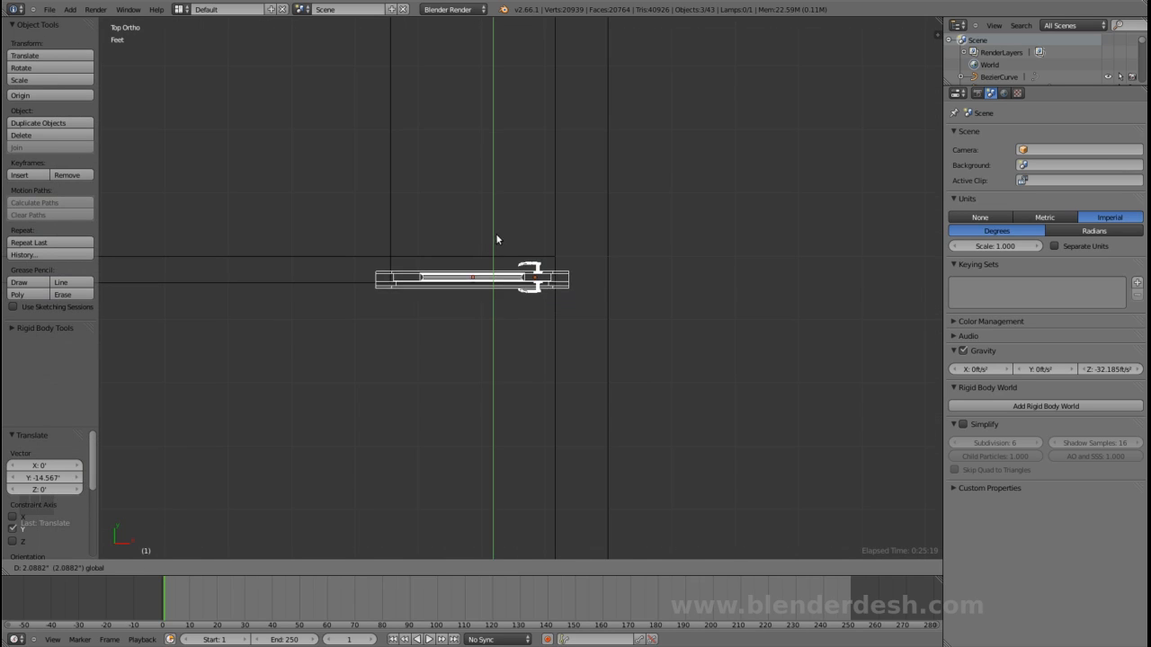
left_click(501, 224)
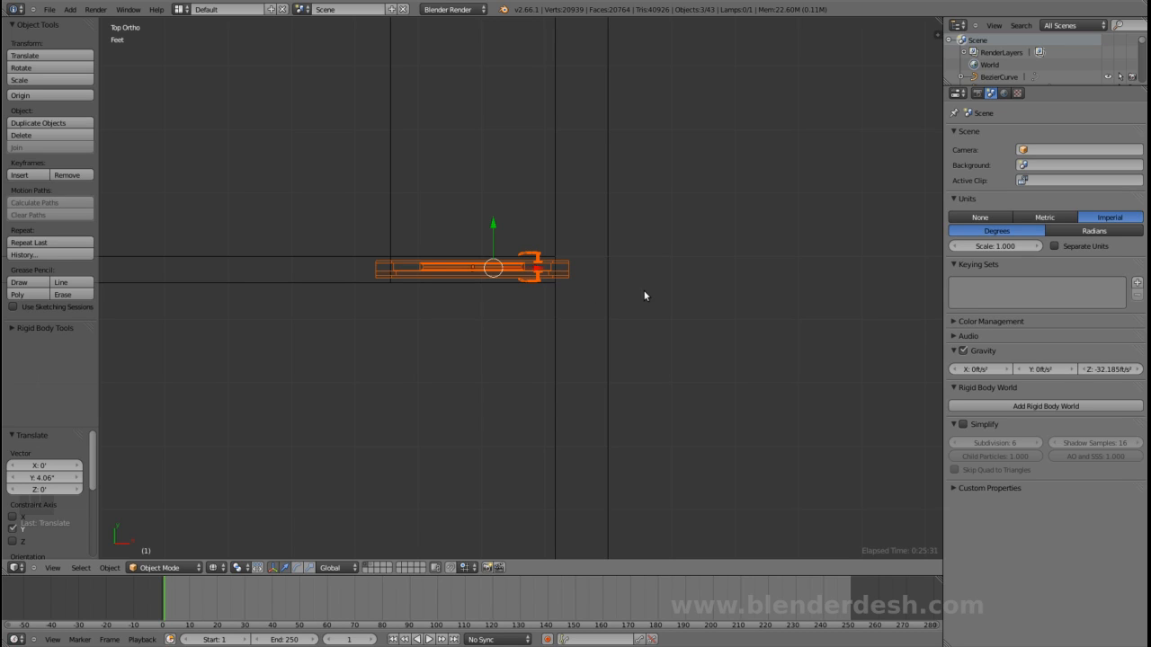
right_click(541, 256)
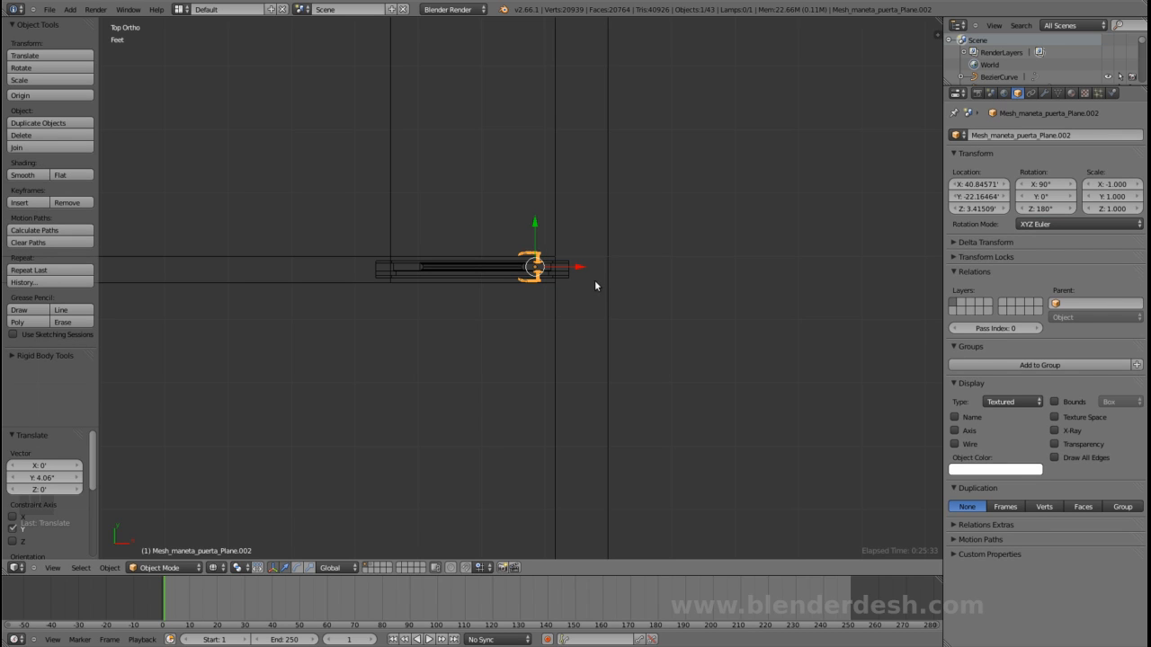
scroll(594, 280, "up", 2)
middle_click_drag(612, 265, 618, 292, "shift")
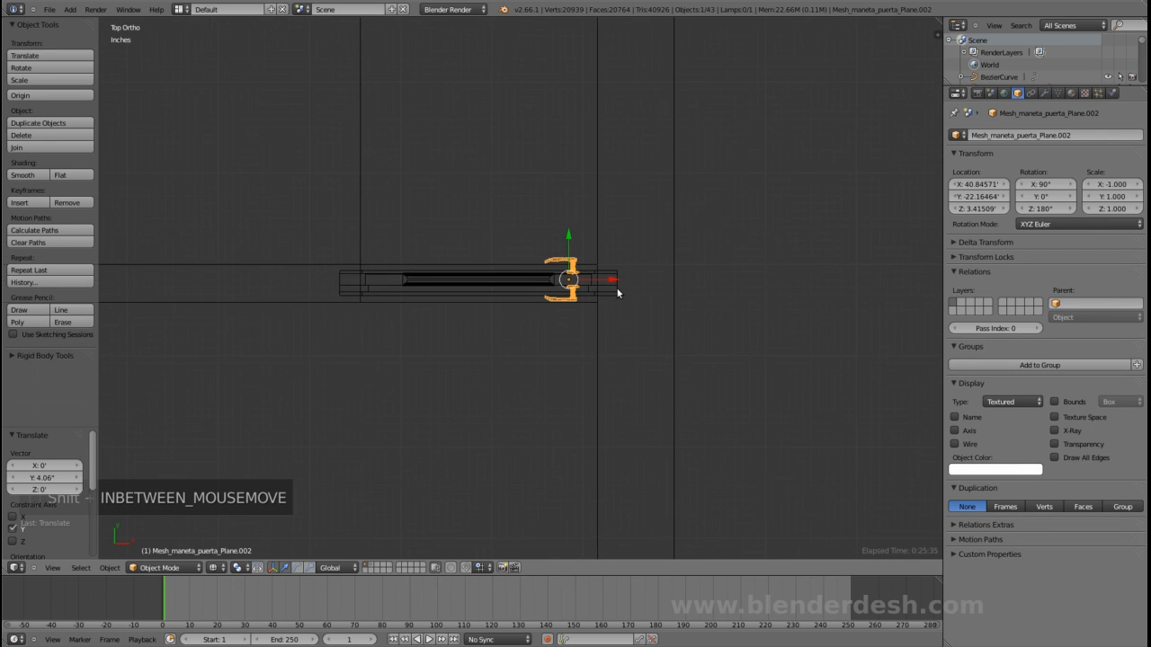
key("ctrl+z")
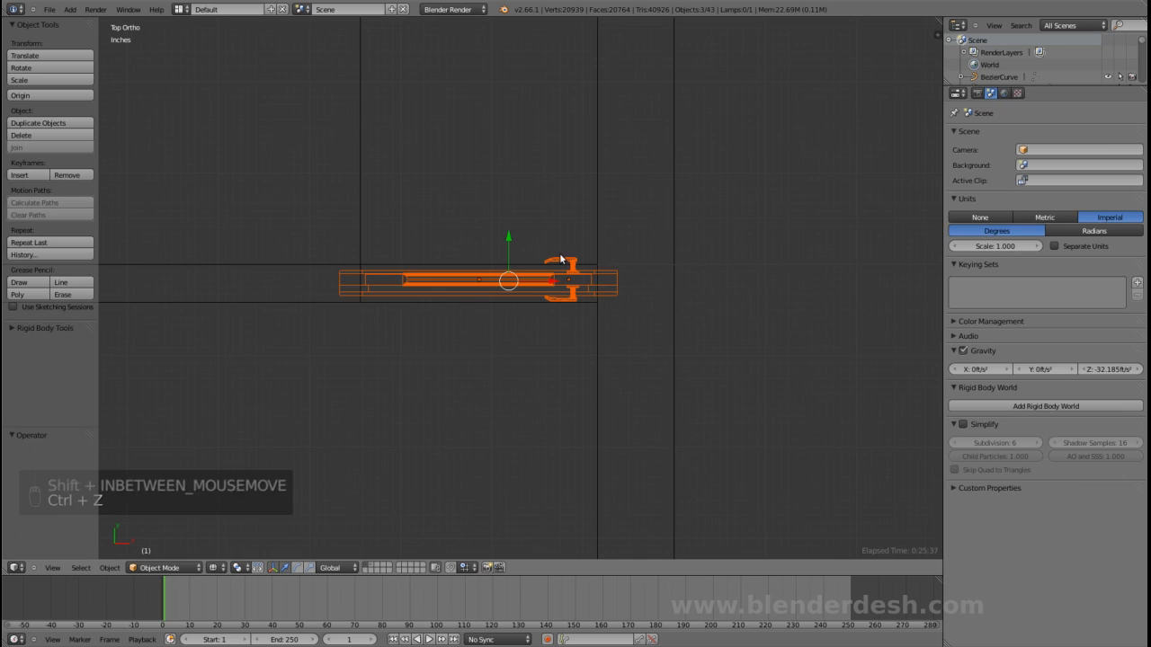
- Exclude the handle from the third door's selection and scale the door leaf and frame to 0.875 along X
key("b")
left_click_drag(544, 239, 570, 263)
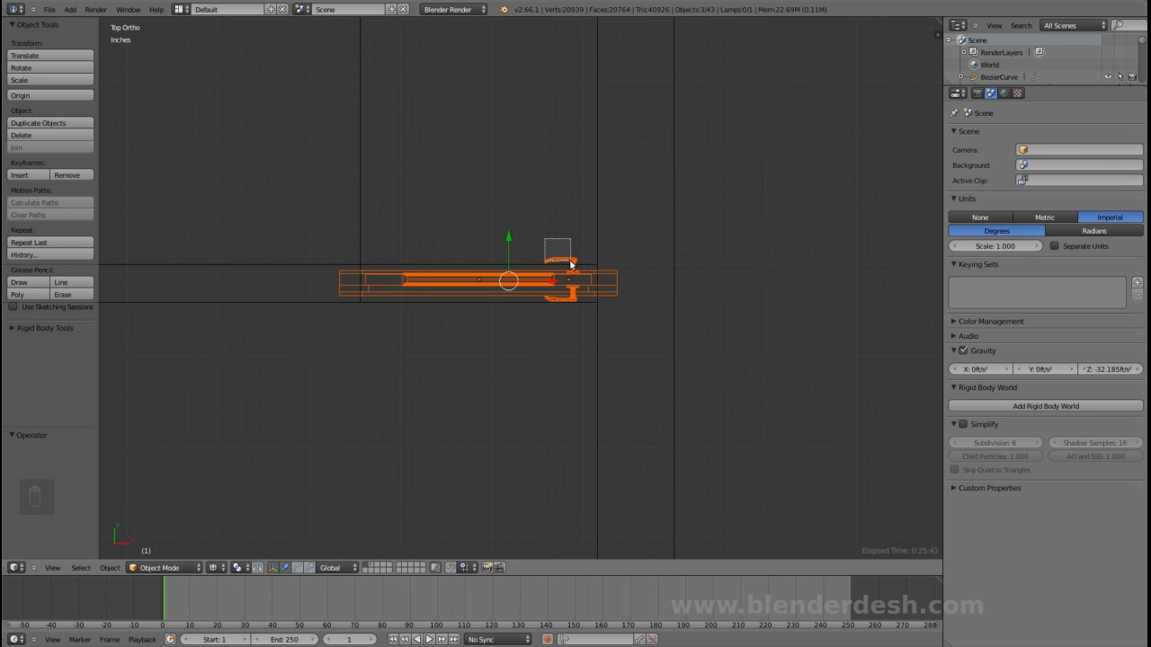
left_click_drag(570, 262, 570, 262)
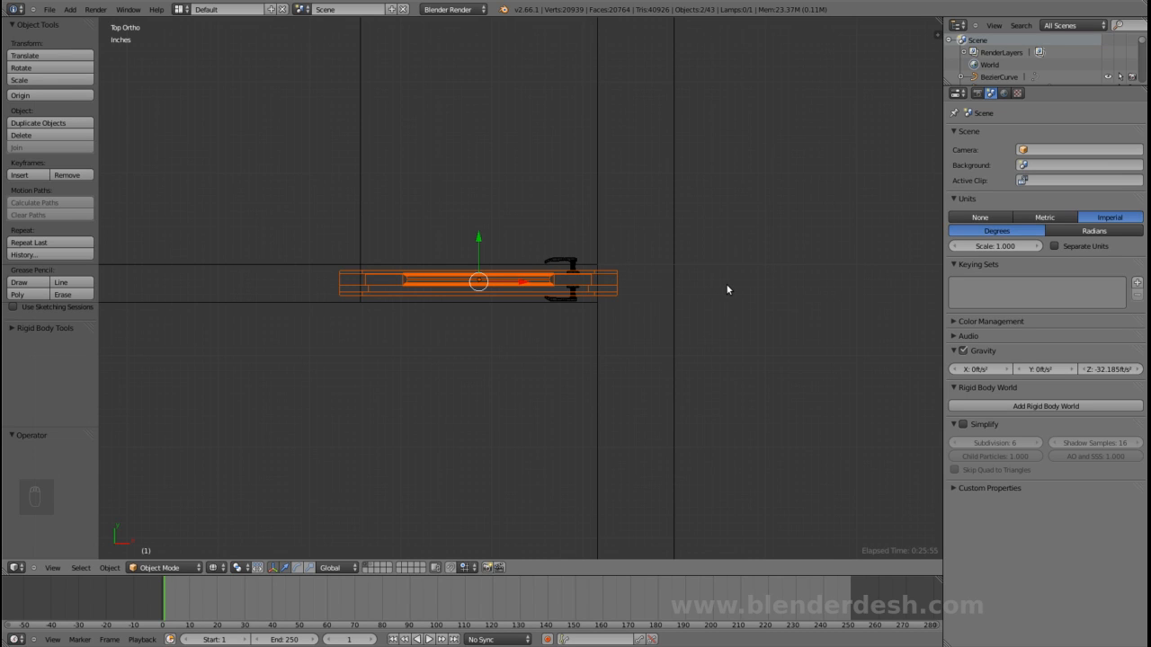
key("s")
key("x")
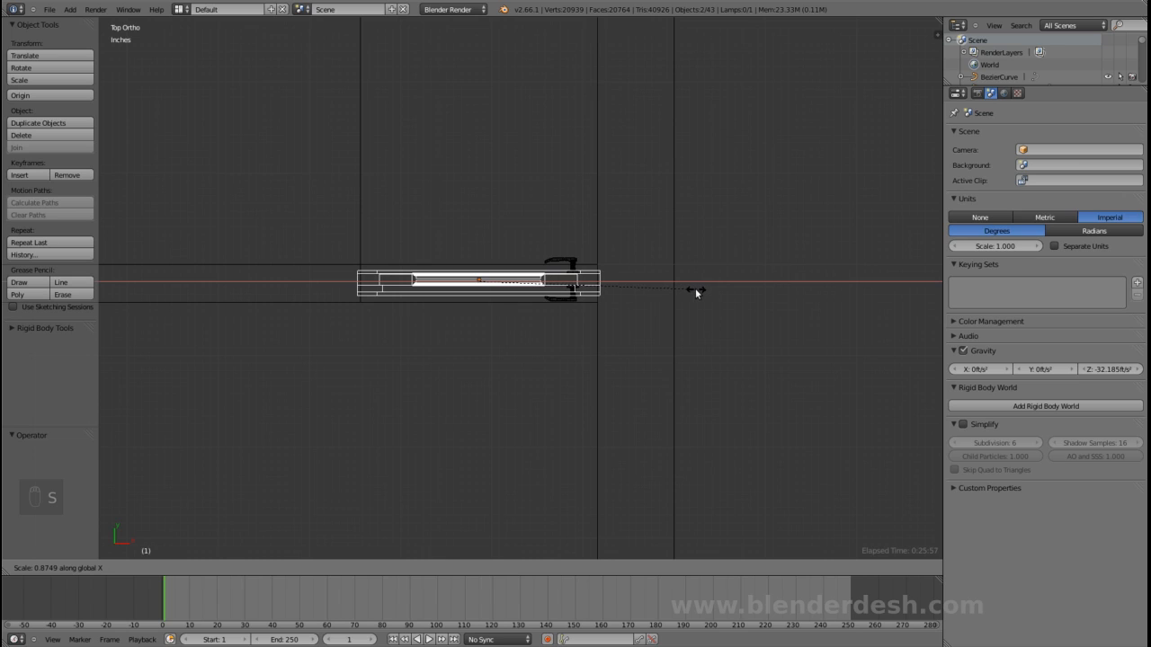
left_click(695, 288)
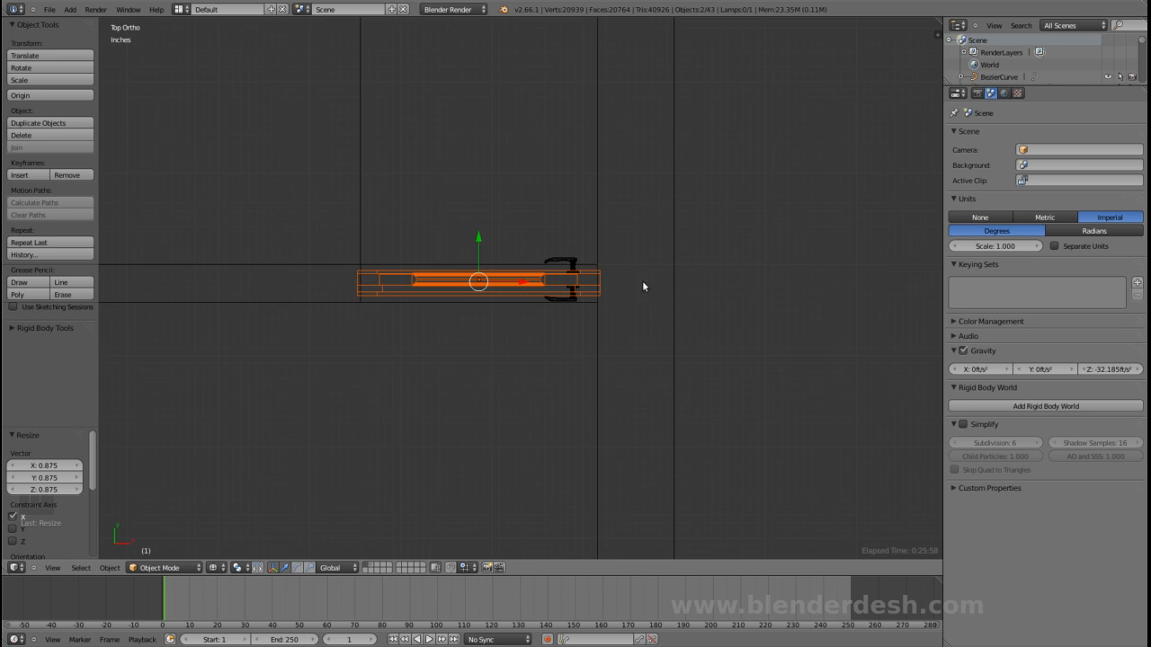
- Move the third door's handle -886.166 thou along X to suit the narrowed door leaf
right_click(565, 262)
key("g")
key("x")
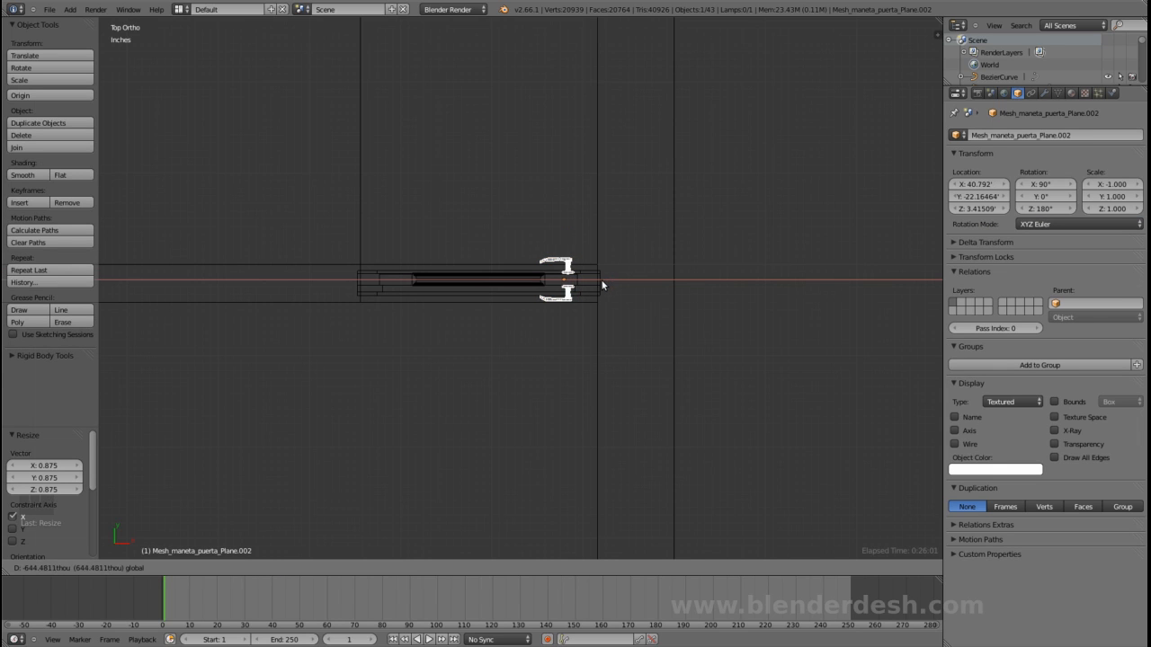
left_click(601, 285)
- Select the third door's handle, leaf and frame in solid shading and move them -1.668" along Y
mouse_move(620, 356)
middle_mouse_down()
mouse_move(671, 316)
mouse_move(671, 251)
mouse_move(583, 273)
mouse_move(557, 317)
middle_mouse_up()
key("KP_Decimal")
key("KP_5")
key("z")
scroll(623, 280, "down", 6)
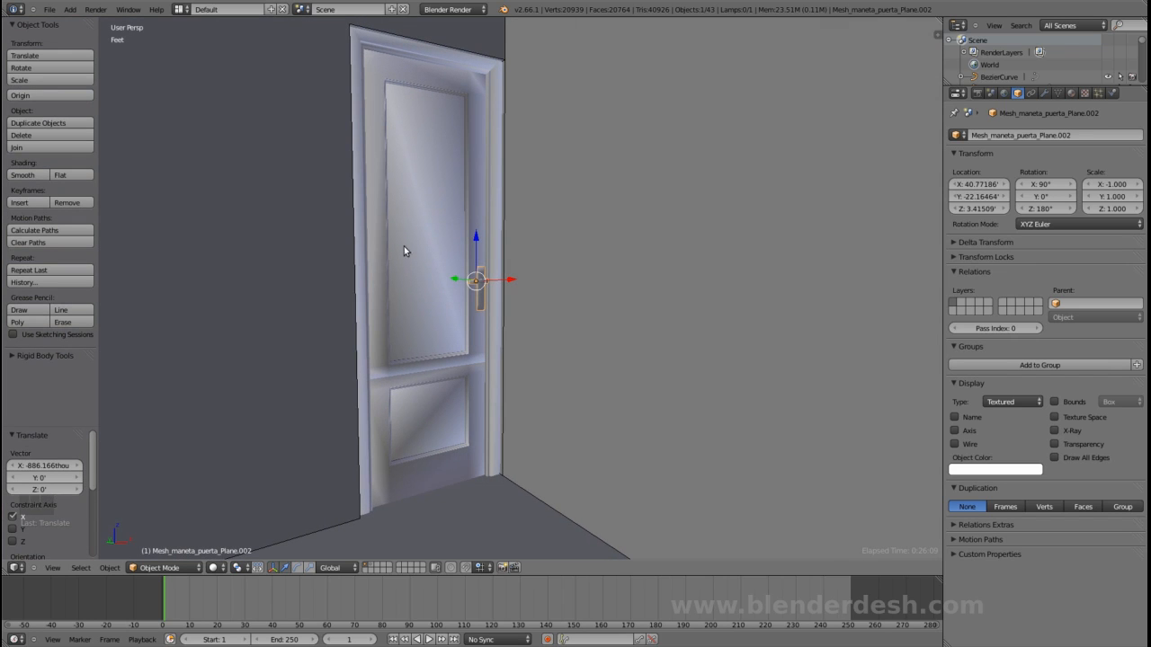
right_click(403, 220, "shift")
right_click(404, 46, "shift")
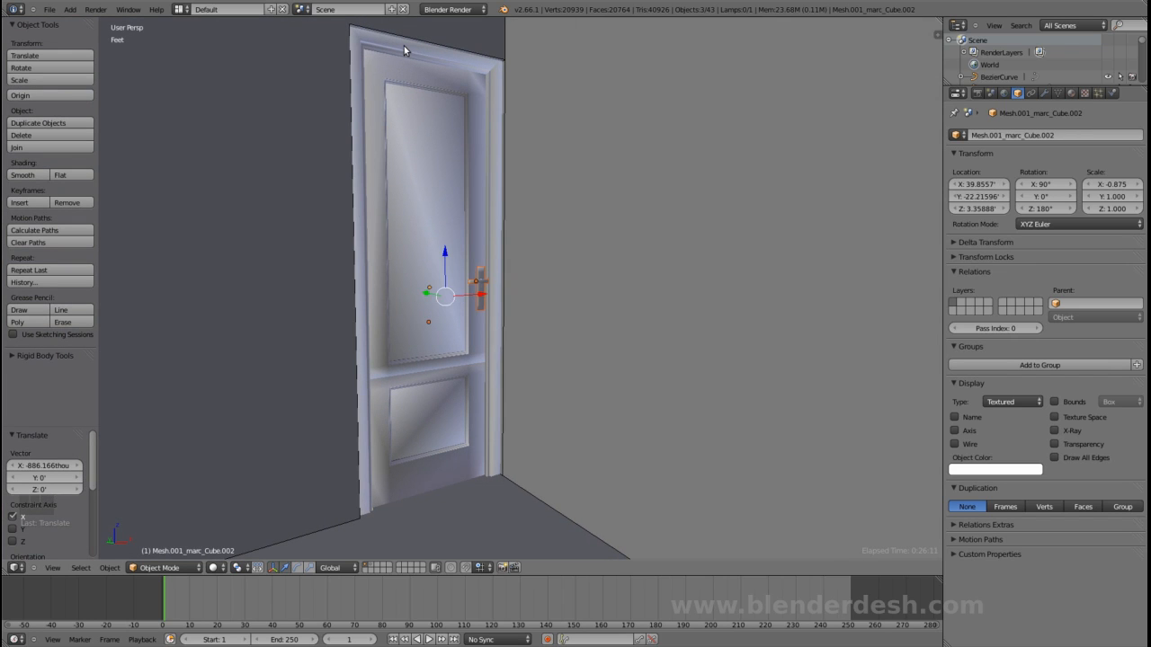
key("g")
key("y")
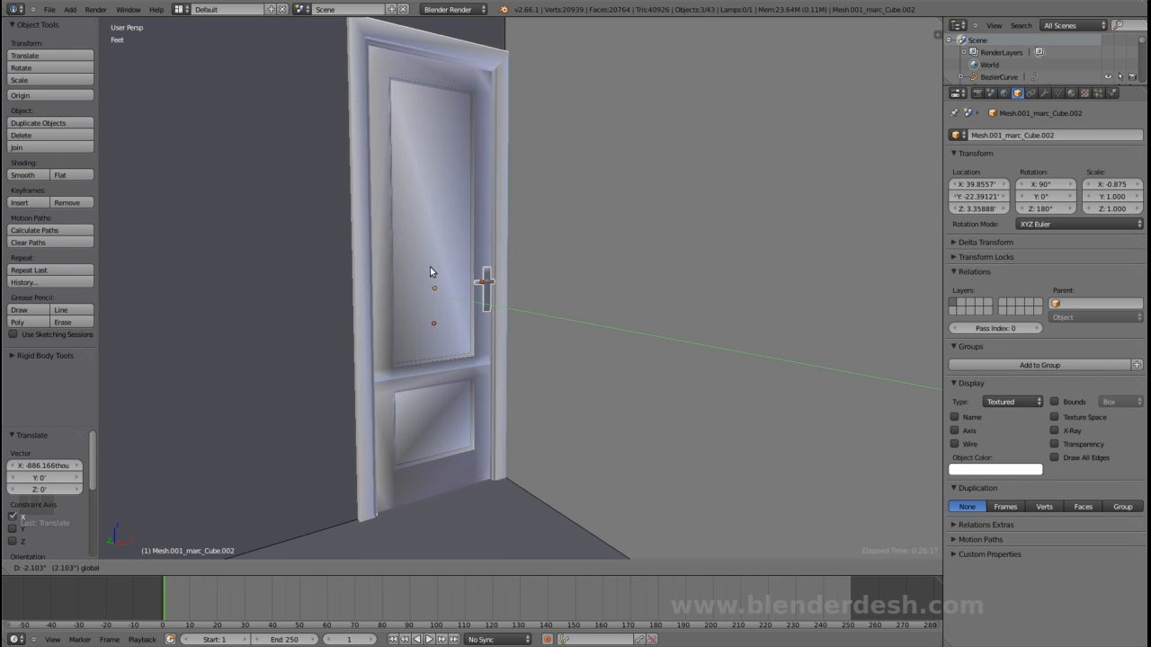
key("y")
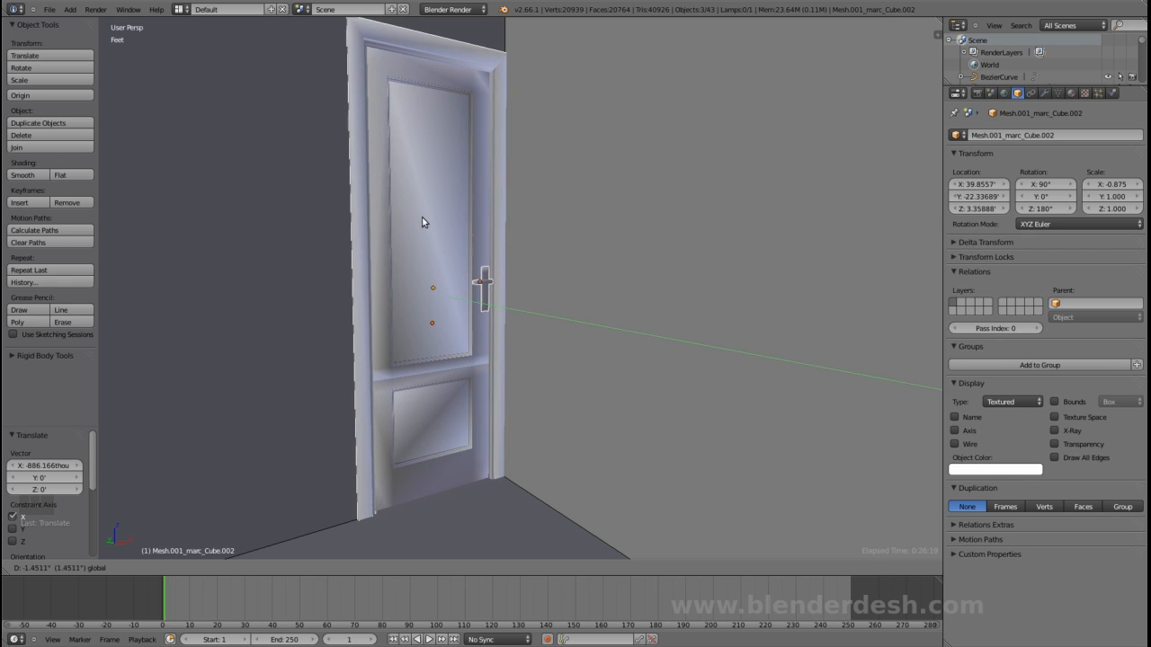
left_click(493, 251)
- Examine the house from outside and compare it with the reference render Buil ext 002.png
scroll(495, 253, "down", 4)
middle_click_drag(544, 280, 412, 259)
scroll(634, 310, "down", 1)
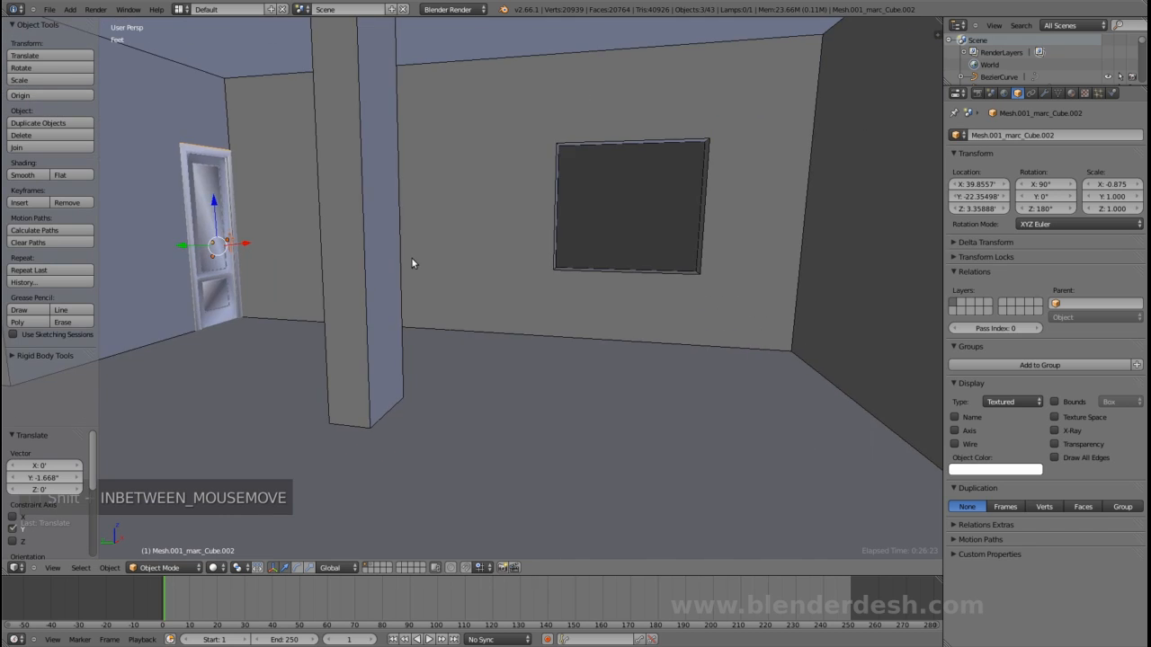
scroll(430, 265, "down", 2)
middle_click_drag(636, 316, 618, 297, "shift")
scroll(520, 308, "down", 2)
scroll(573, 306, "up", 2)
scroll(595, 309, "down", 1)
middle_click_drag(488, 356, 557, 373, "shift")
middle_click_drag(557, 372, 525, 347)
scroll(575, 385, "down", 1)
scroll(574, 371, "down", 1)
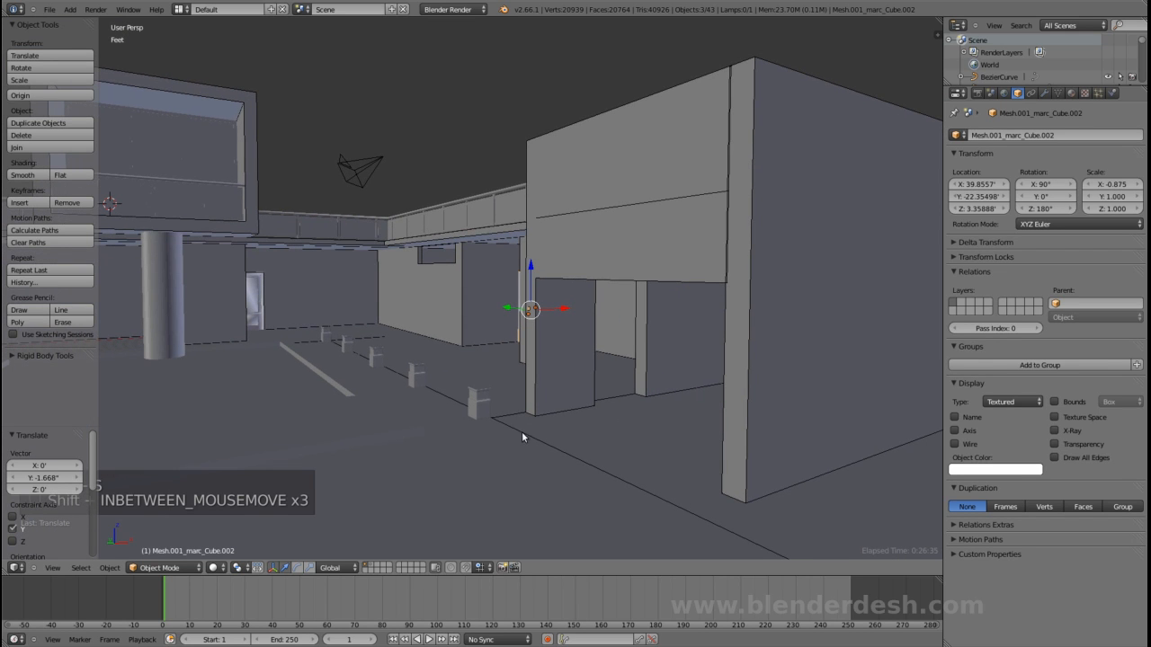
left_click(2, 580)
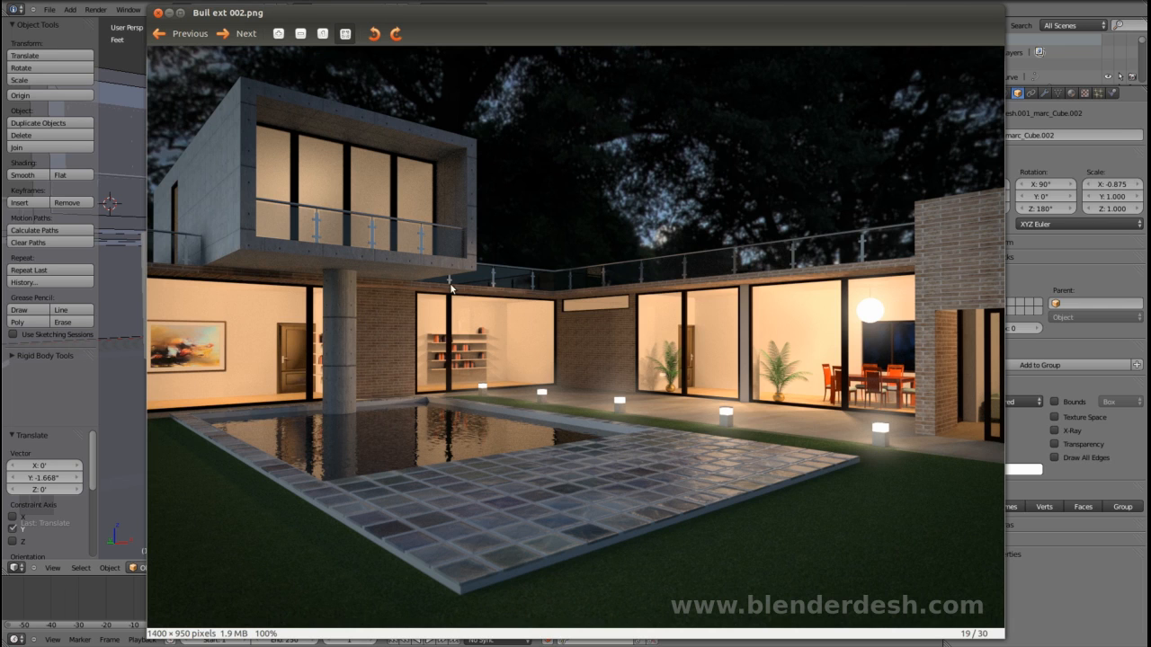
left_click(170, 14)
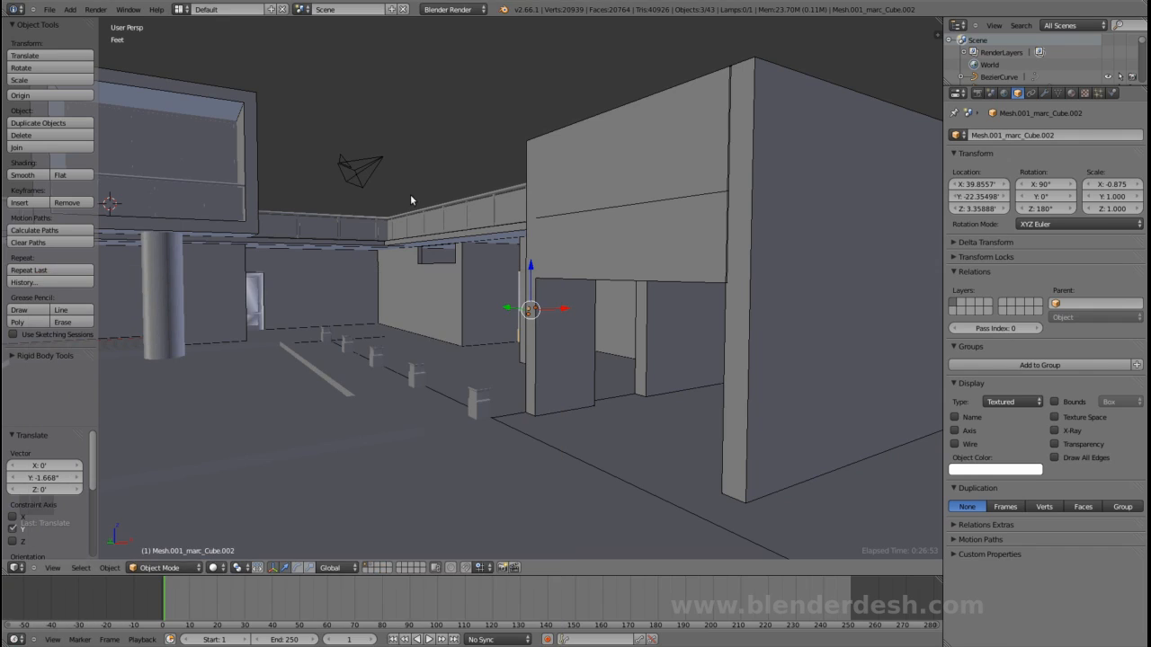
- Save the house file, overwriting the existing version
middle_click_drag(391, 255, 407, 272)
middle_click_drag(546, 275, 489, 279, "shift")
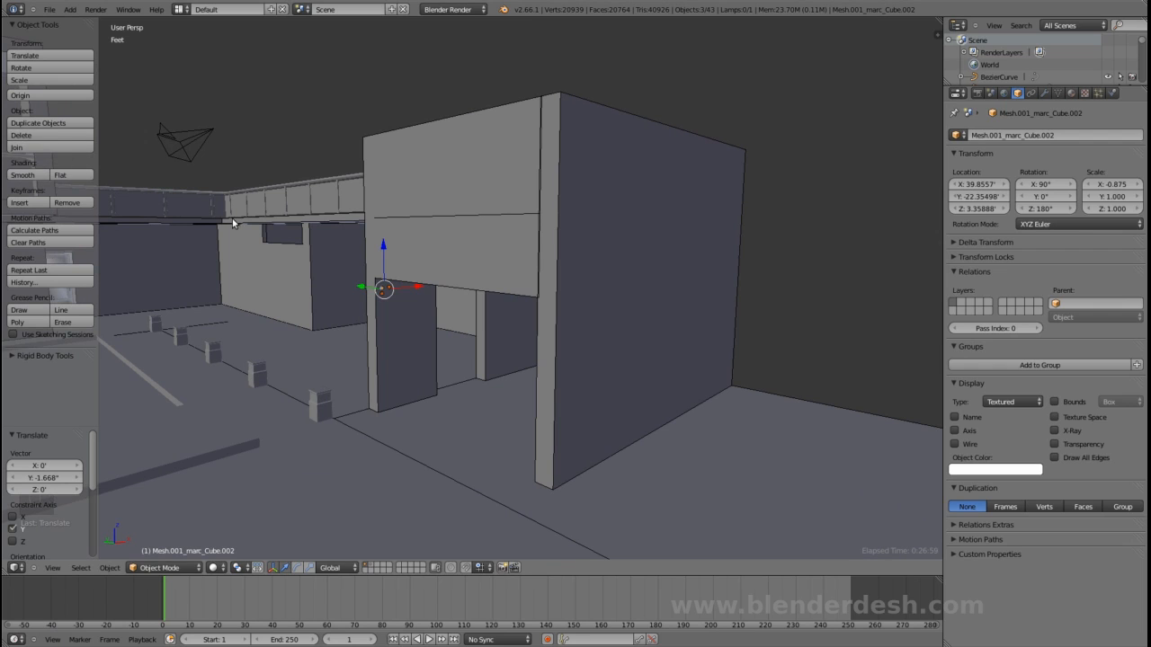
middle_click_drag(381, 245, 560, 289)
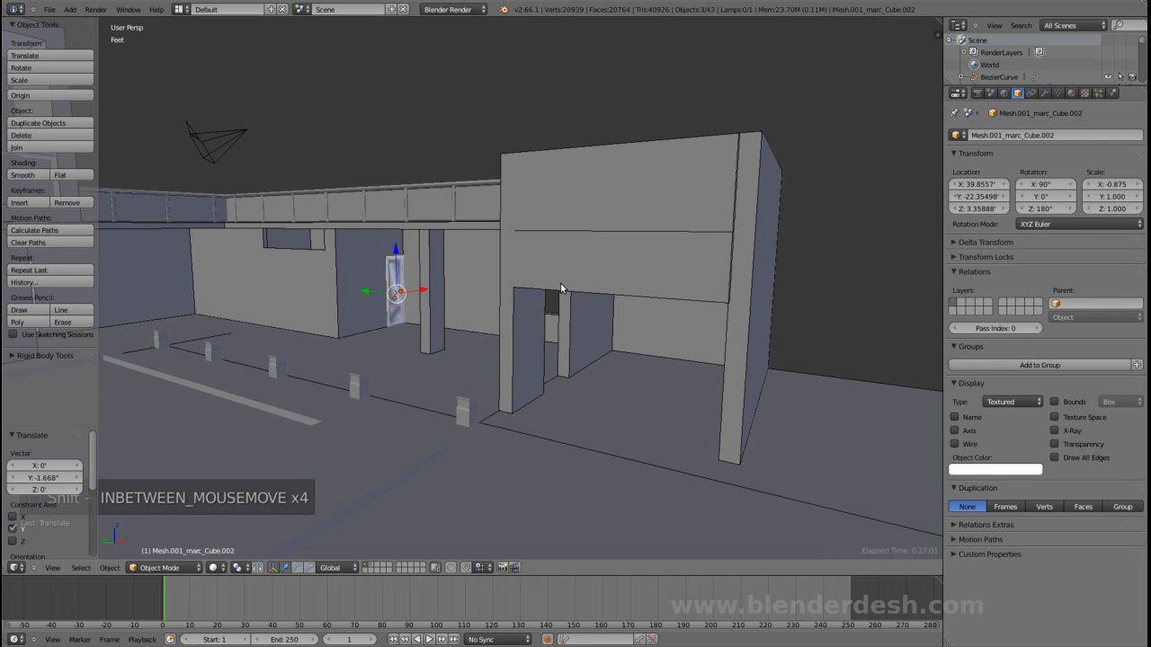
key("ctrl+s")
left_click(560, 286)
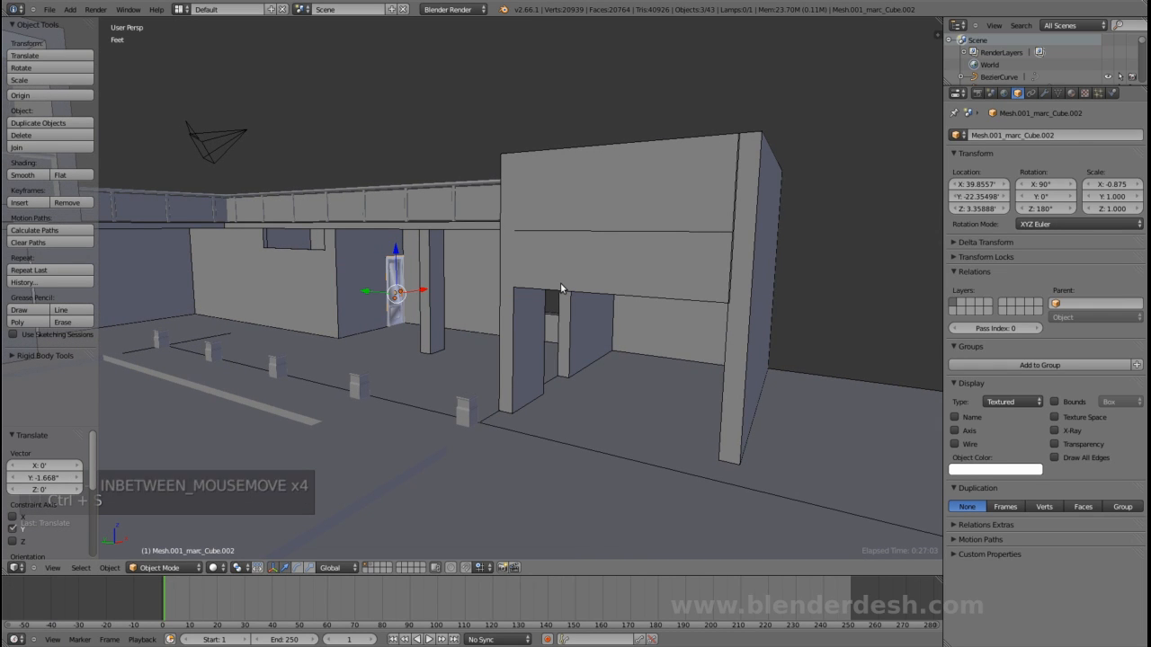
- Switch to the file manager and open SALA.blend from the Table, Chair & Sofa folder in Blender
key("alt+Tab")
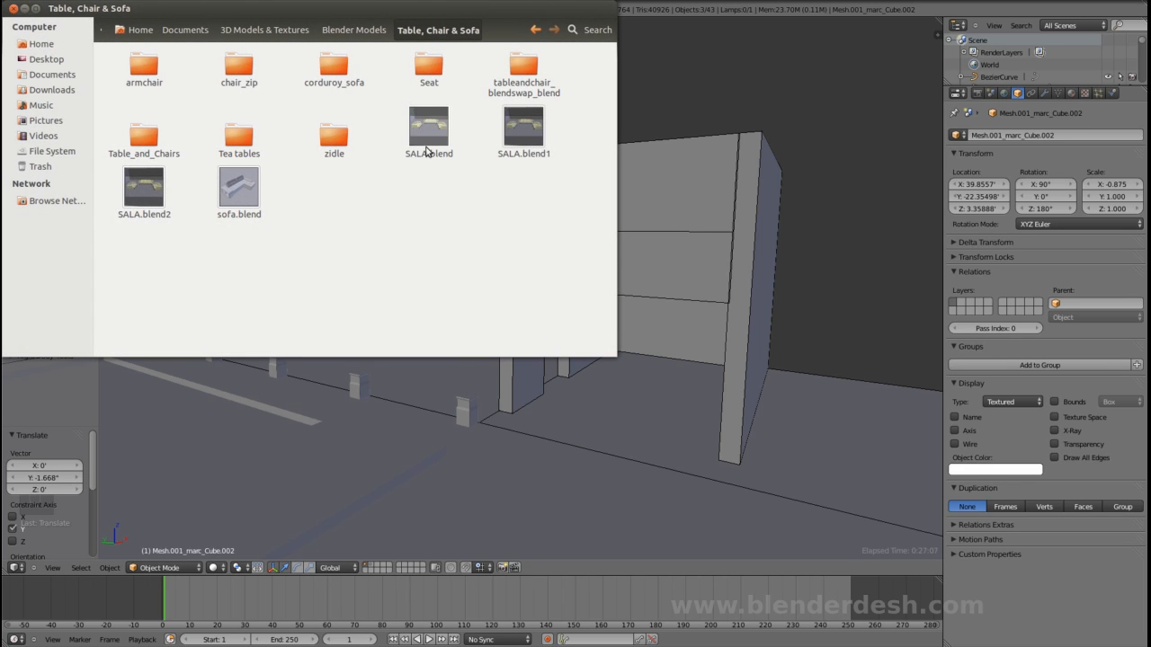
double_click(425, 131)
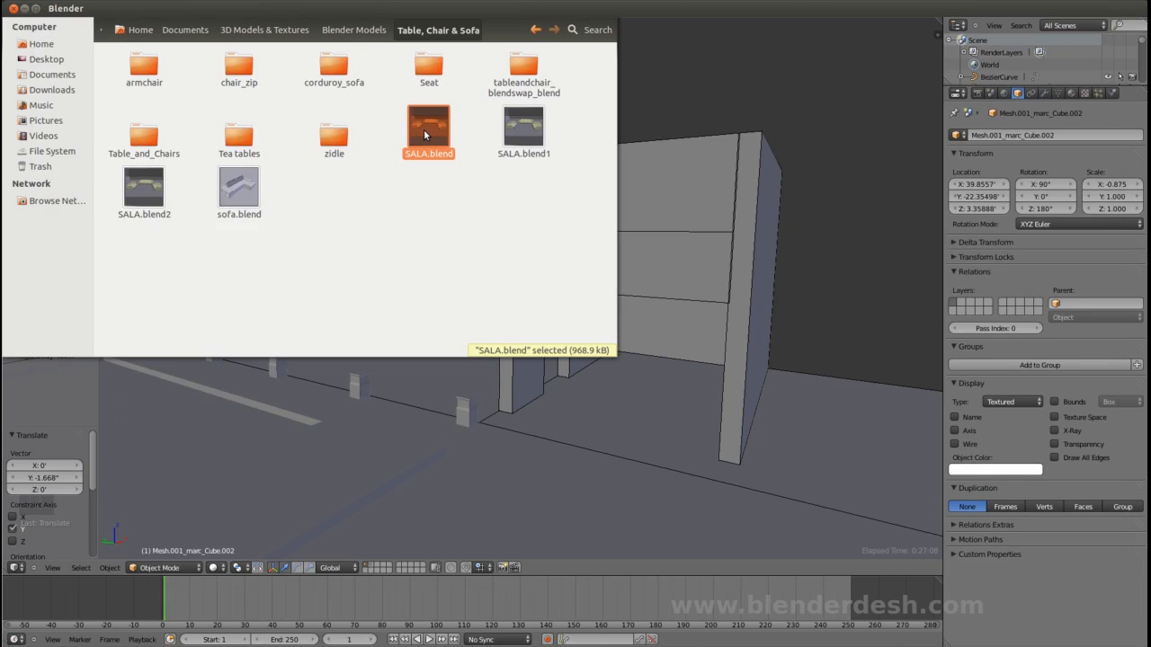
scroll(475, 303, "down", 2)
middle_click_drag(530, 336, 603, 356)
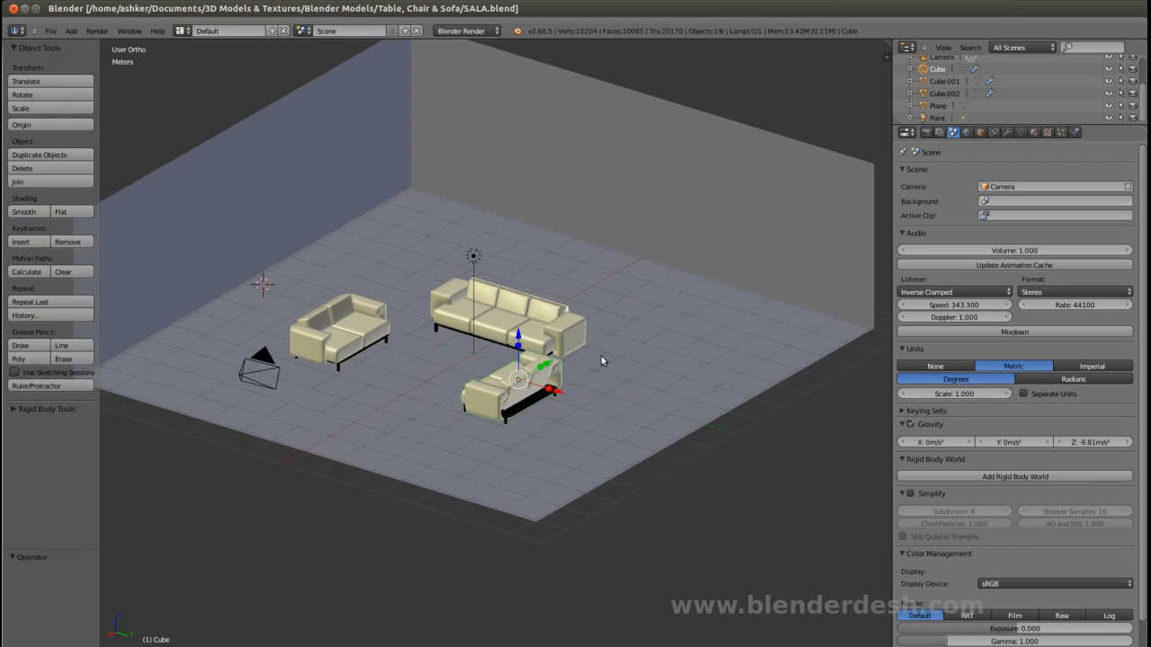
- Select the three-seat sofa and the two-seat sofa nearest the camera in SALA.blend, and copy them
scroll(602, 356, "up", 2)
right_click(572, 326, "shift")
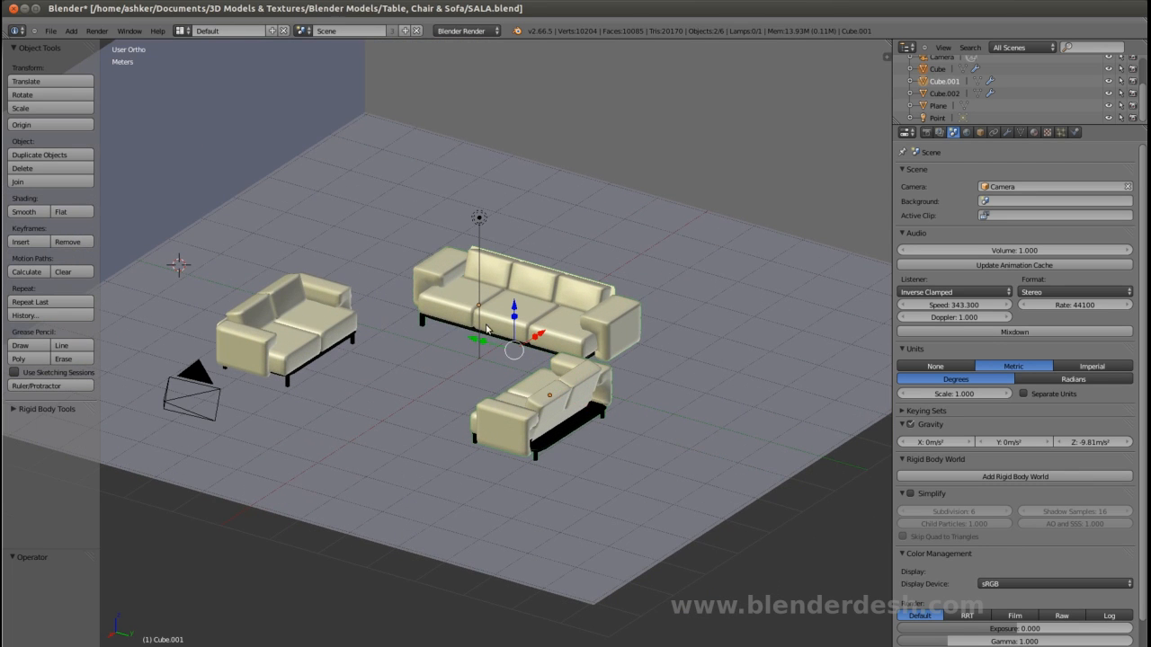
right_click(300, 319, "shift")
right_click(545, 343)
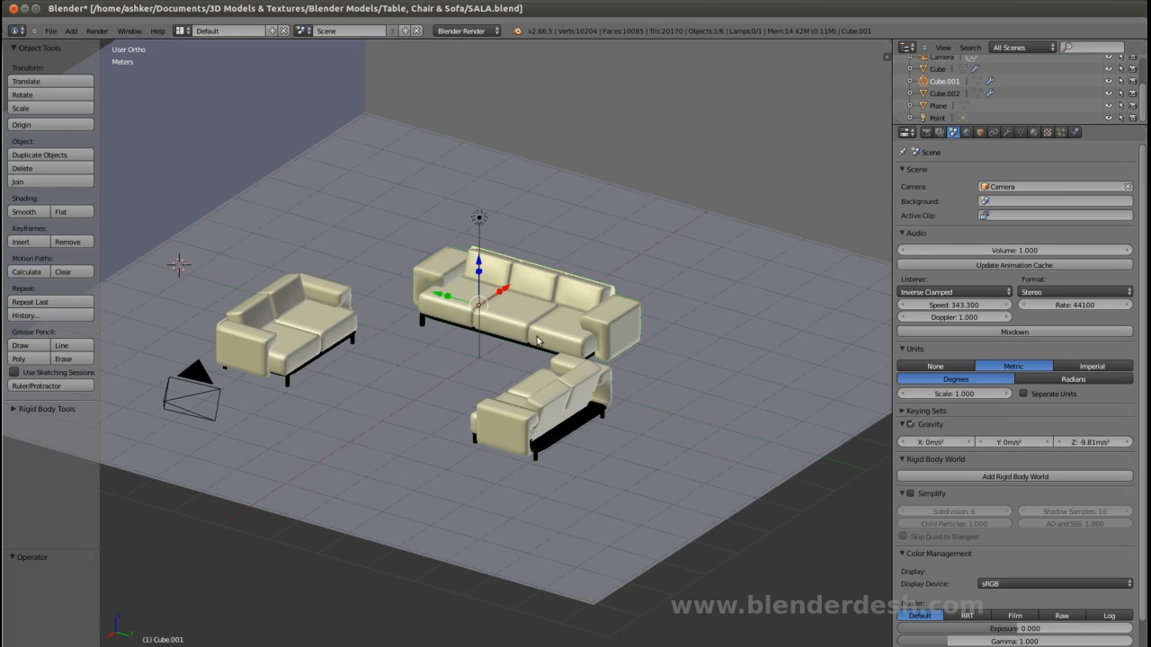
right_click(329, 343, "shift")
key("z")
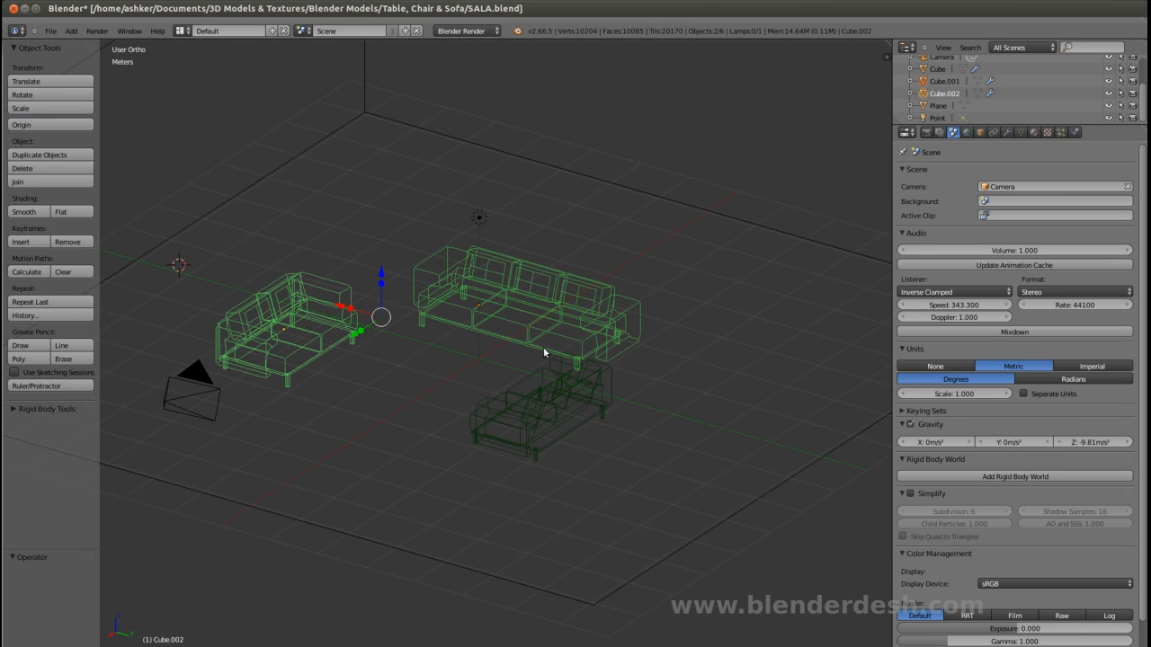
key("z")
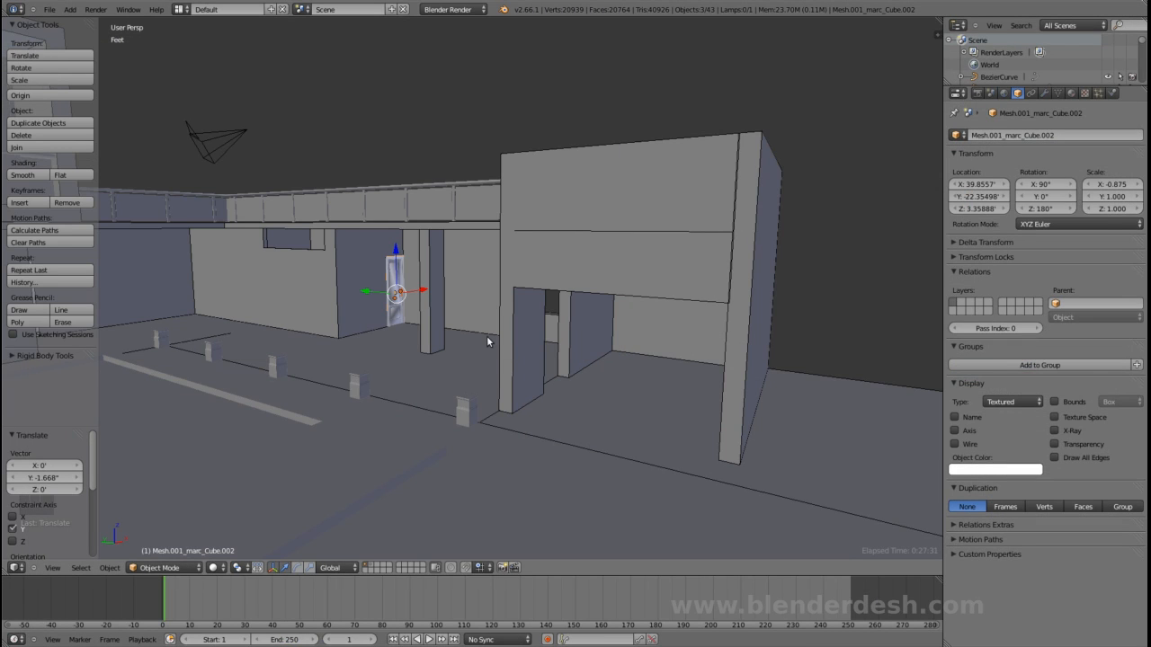
- Paste the two copied sofas into the house scene and move them -8.031' along Y
key("ctrl+v")
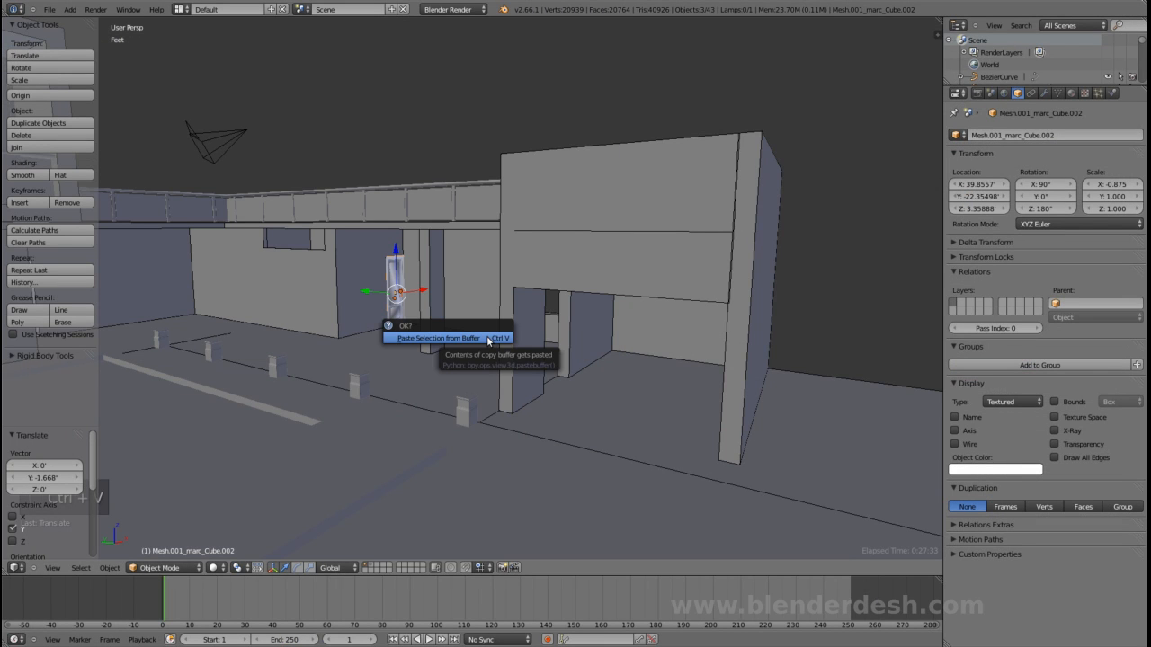
left_click(488, 338)
scroll(486, 340, "down", 8)
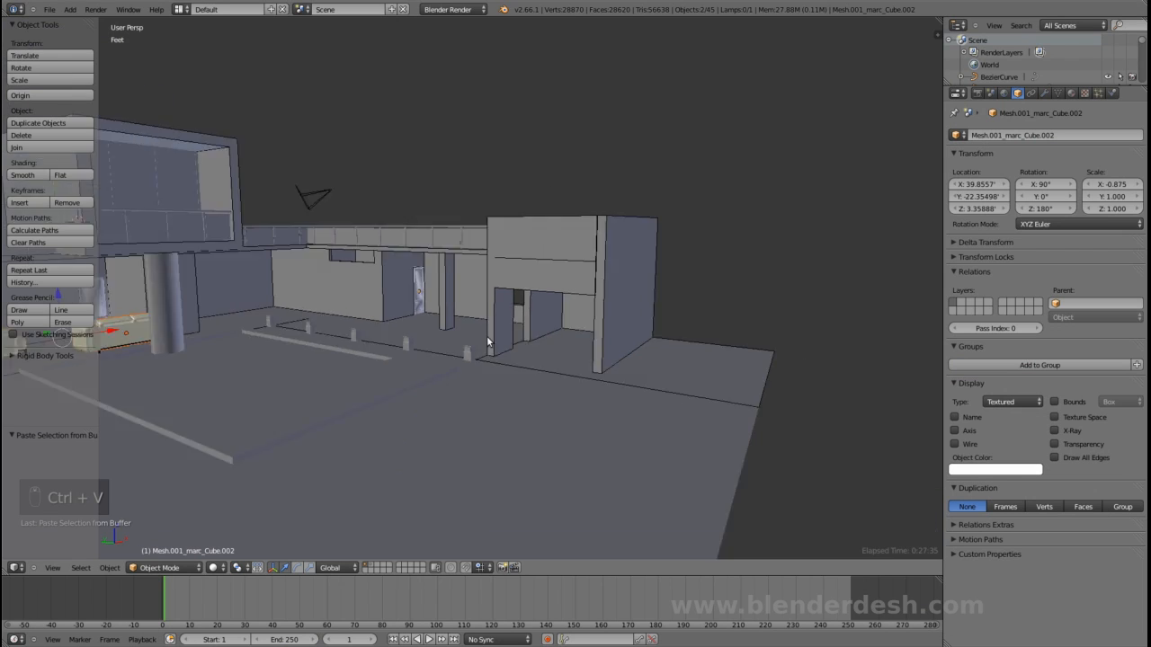
middle_click_drag(345, 319, 517, 348, "shift")
scroll(428, 354, "up", 5)
middle_click_drag(433, 384, 379, 412)
left_click_drag(376, 421, 390, 484)
scroll(394, 441, "down", 5)
middle_click_drag(395, 430, 508, 401)
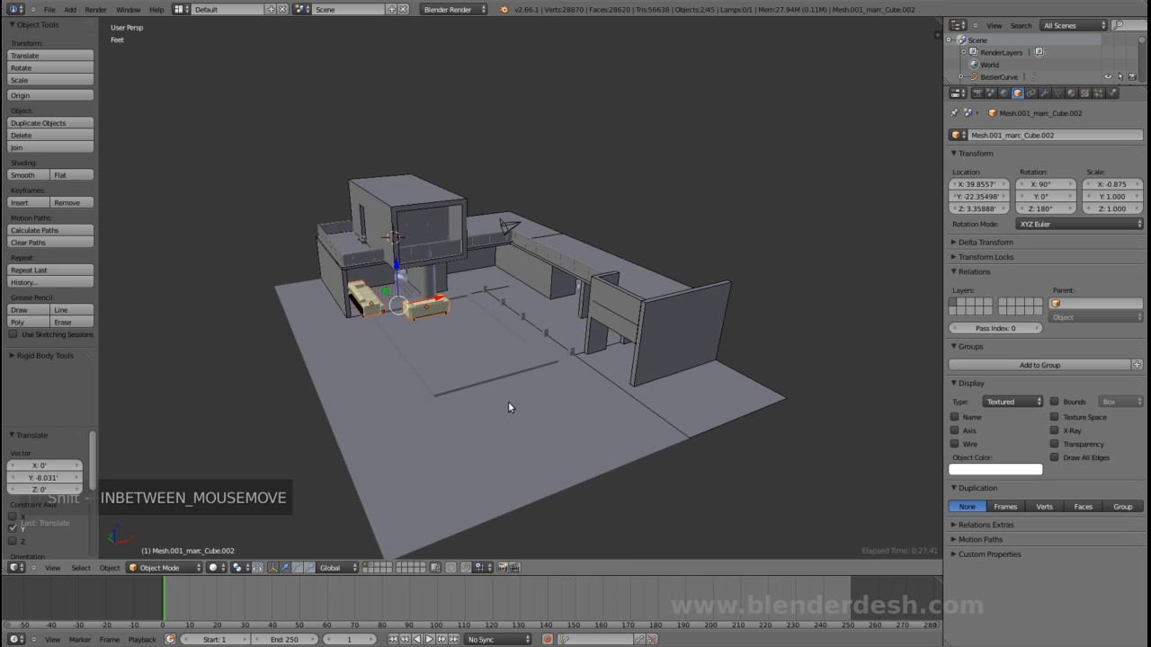
- Move both sofas 35.176' in X and -40.772' in Y in the wireframe top view, towards the end room
key("KP_7")
key("KP_5")
key("z")
scroll(467, 360, "down", 3, "shift")
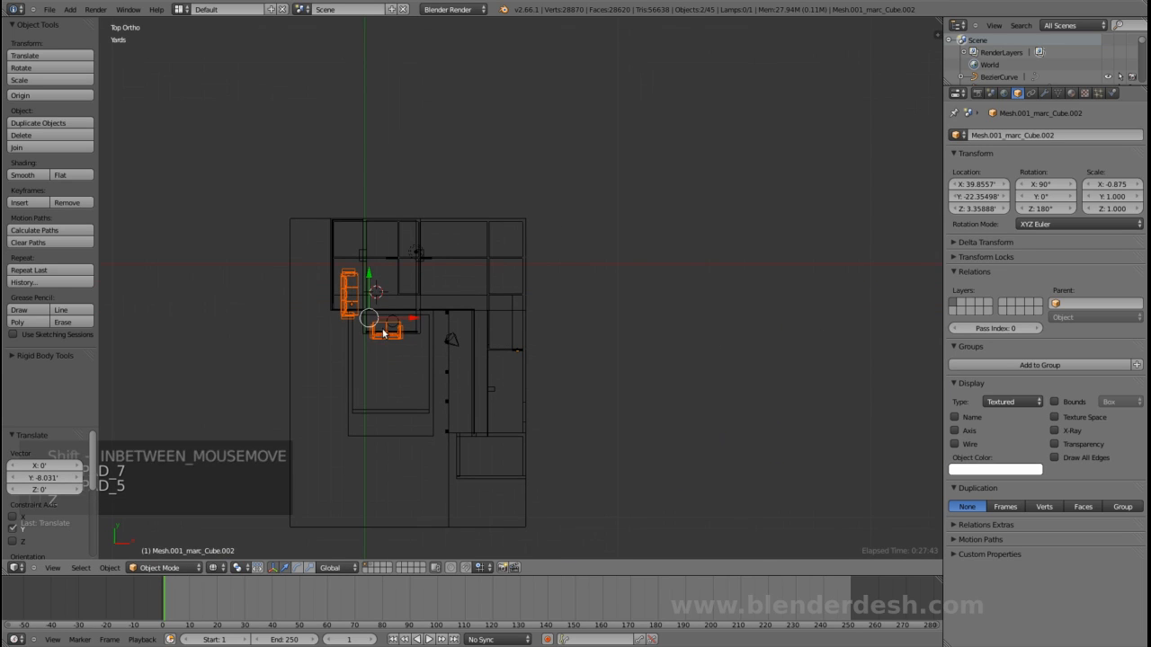
key("g")
left_click(523, 468)
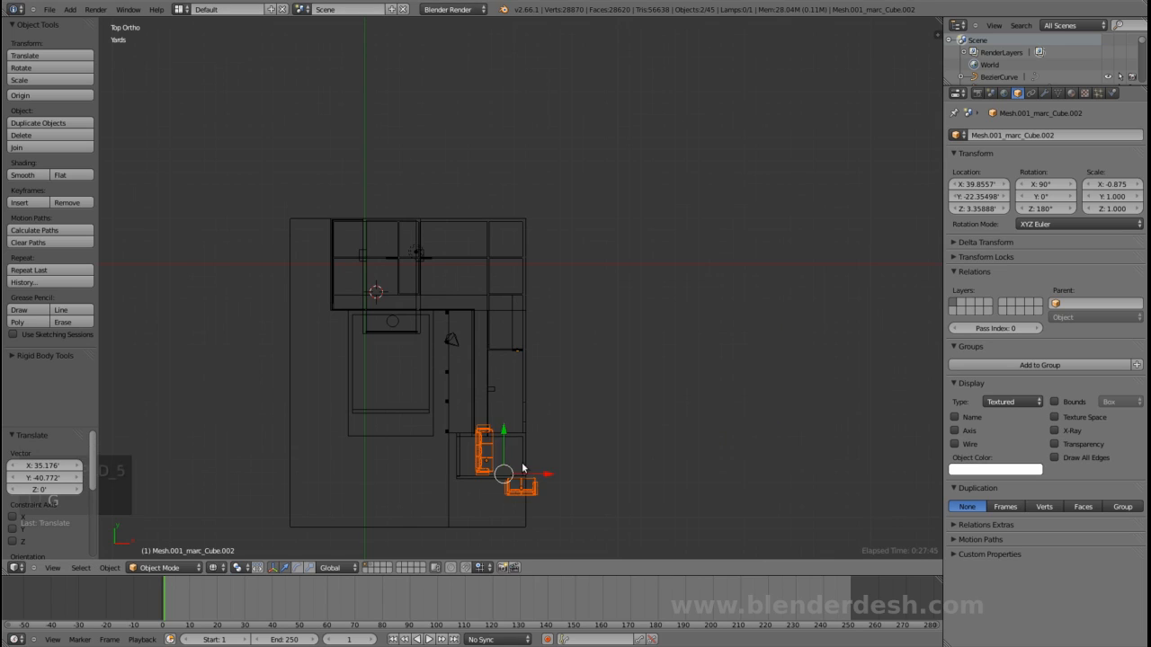
- Scale both sofas uniformly to 0.583 and move them -9.638" in X and 1.874' in Y
middle_click_drag(581, 476, 566, 323, "shift")
scroll(565, 323, "up", 7)
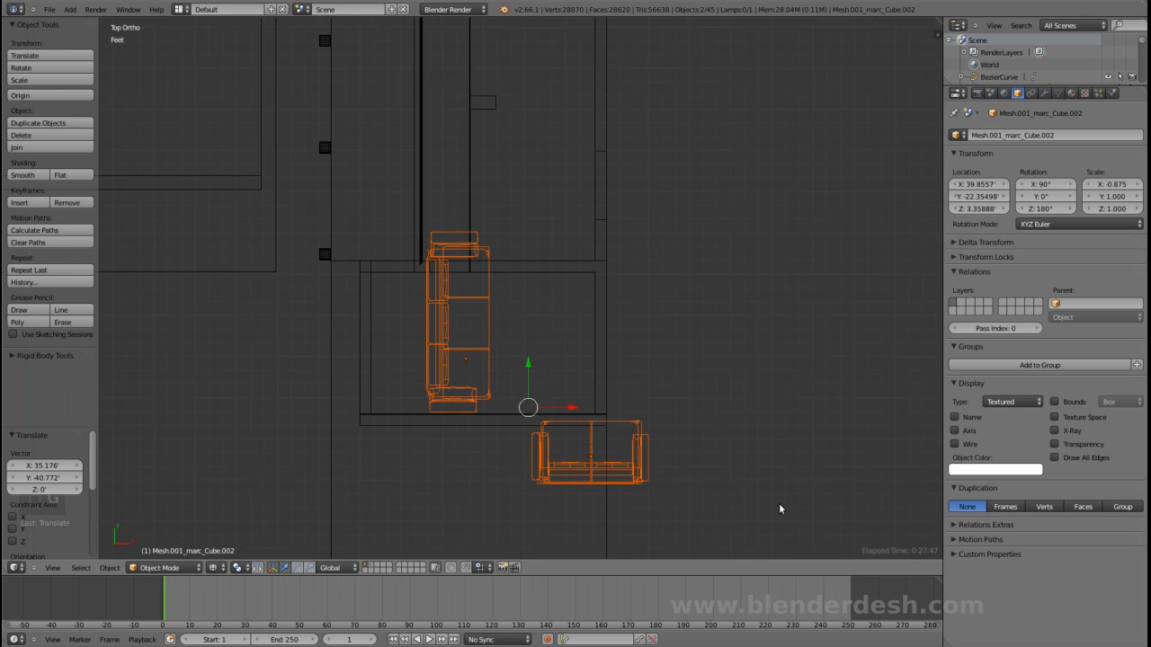
scroll(733, 472, "down", 1)
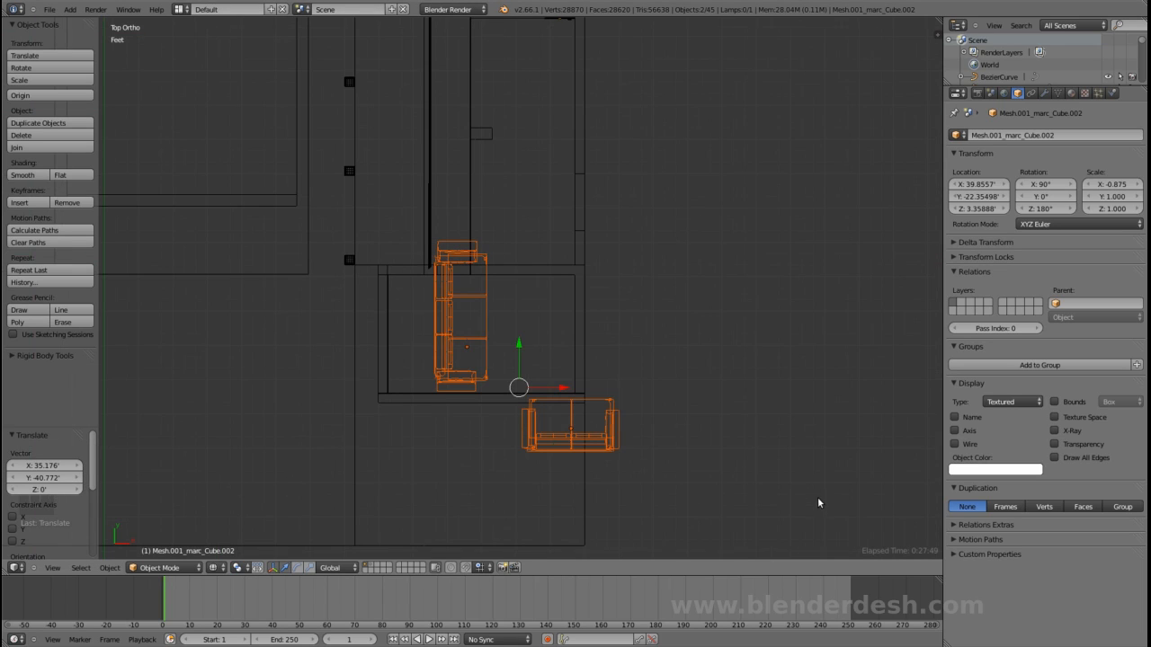
key("s")
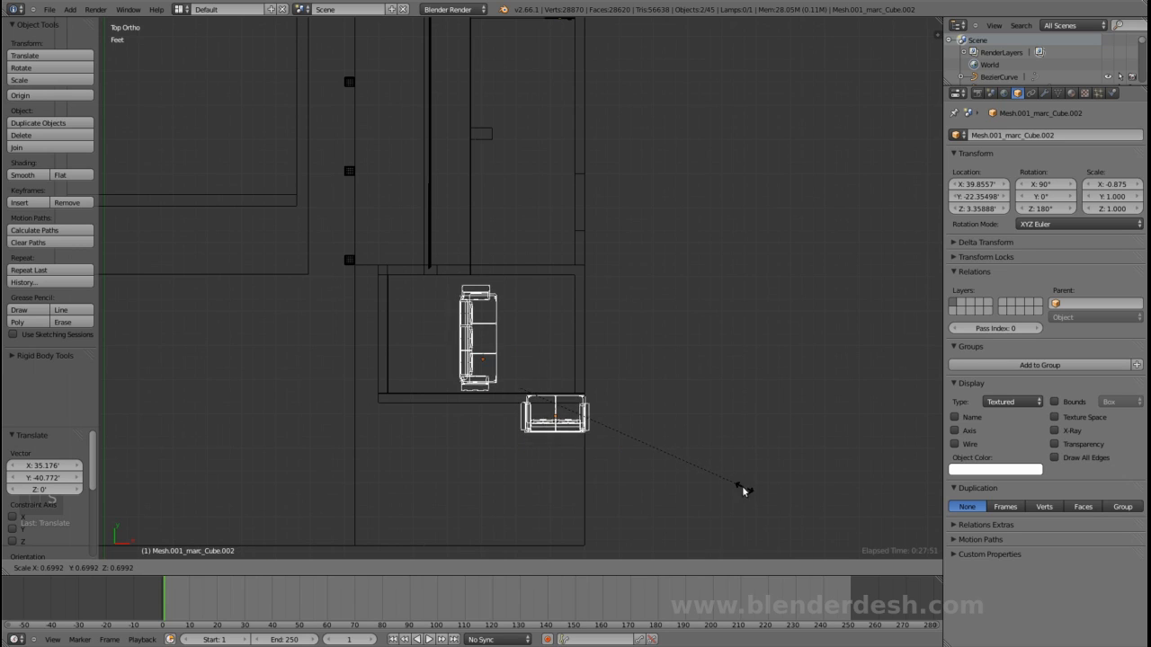
left_click(694, 491)
key("g")
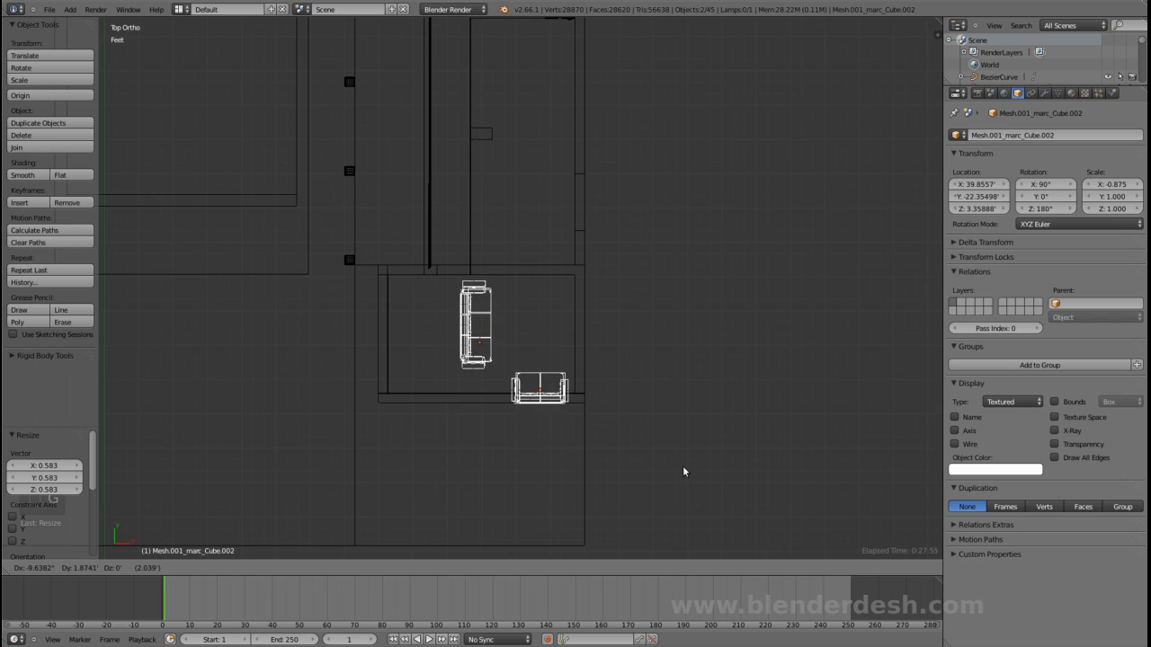
left_click(684, 469)
- Move both sofas 16.733' in X and 4.462" in Y to clear space beside the house, and deselect everything
scroll(513, 422, "up", 3)
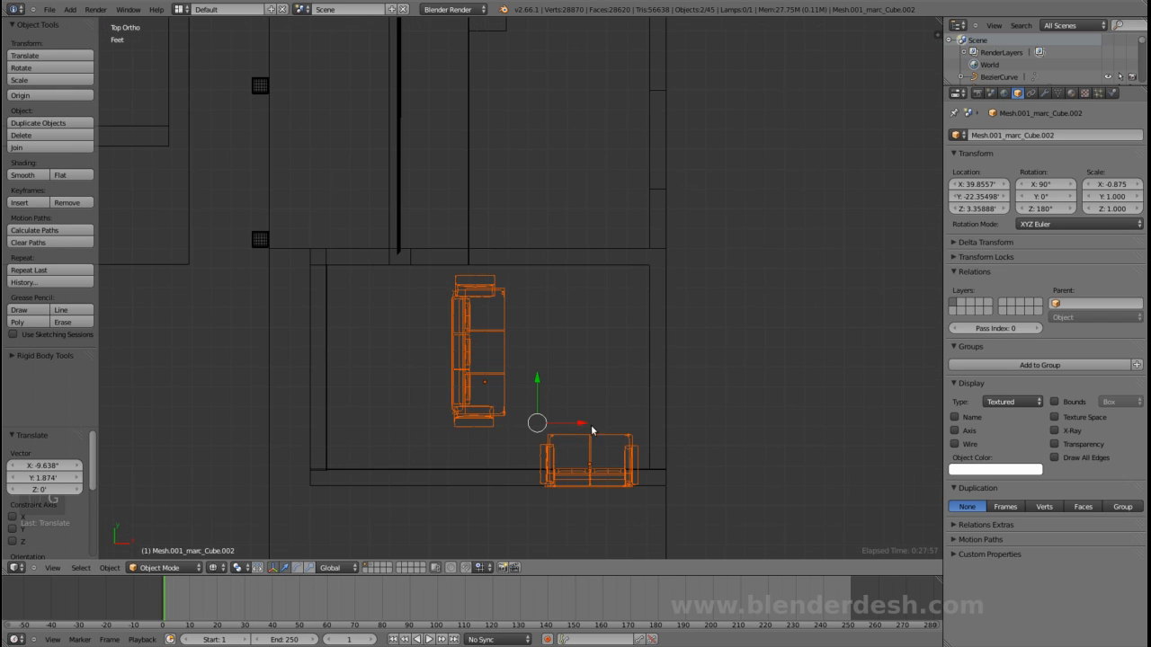
scroll(601, 442, "down", 1)
key("g")
left_click(930, 430)
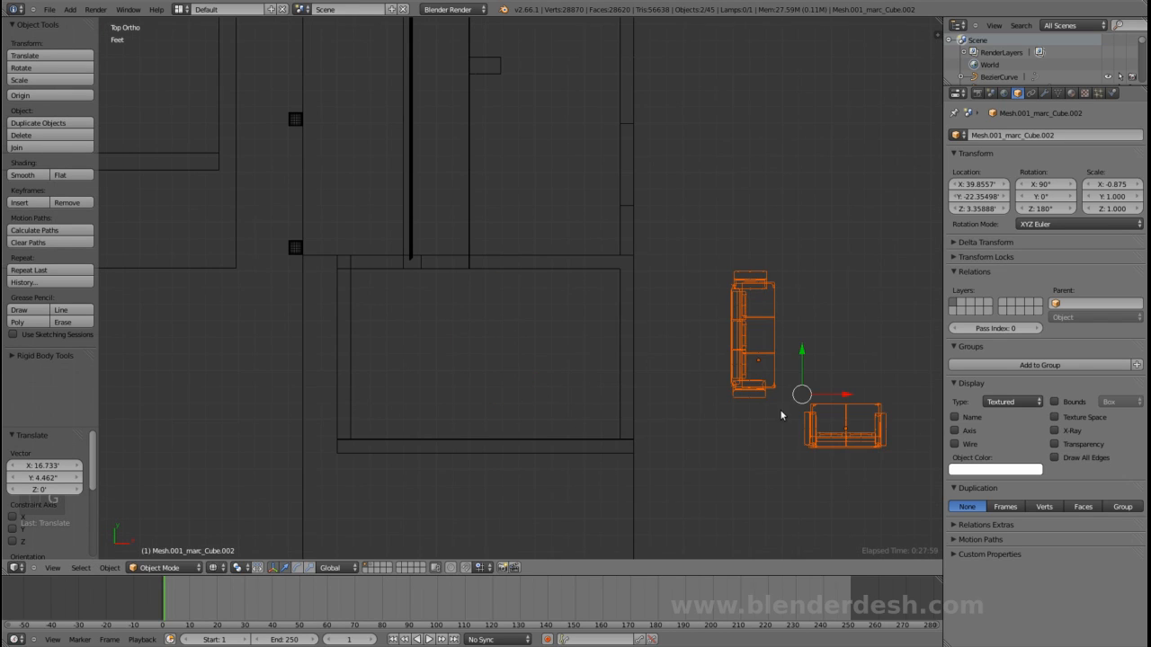
key("a")
key("z")
key("z")
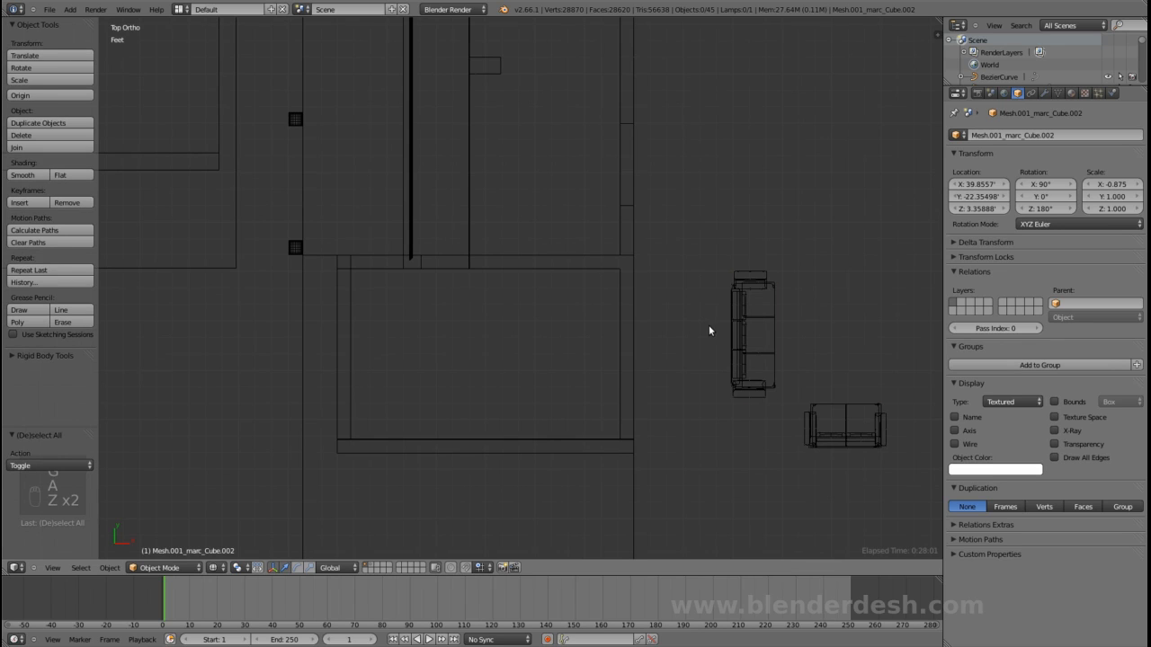
- Rotate the three-seat sofa 90° and move it about -15.84' in X and 3.09' in Y into the end room
key("b")
left_click_drag(694, 225, 782, 439)
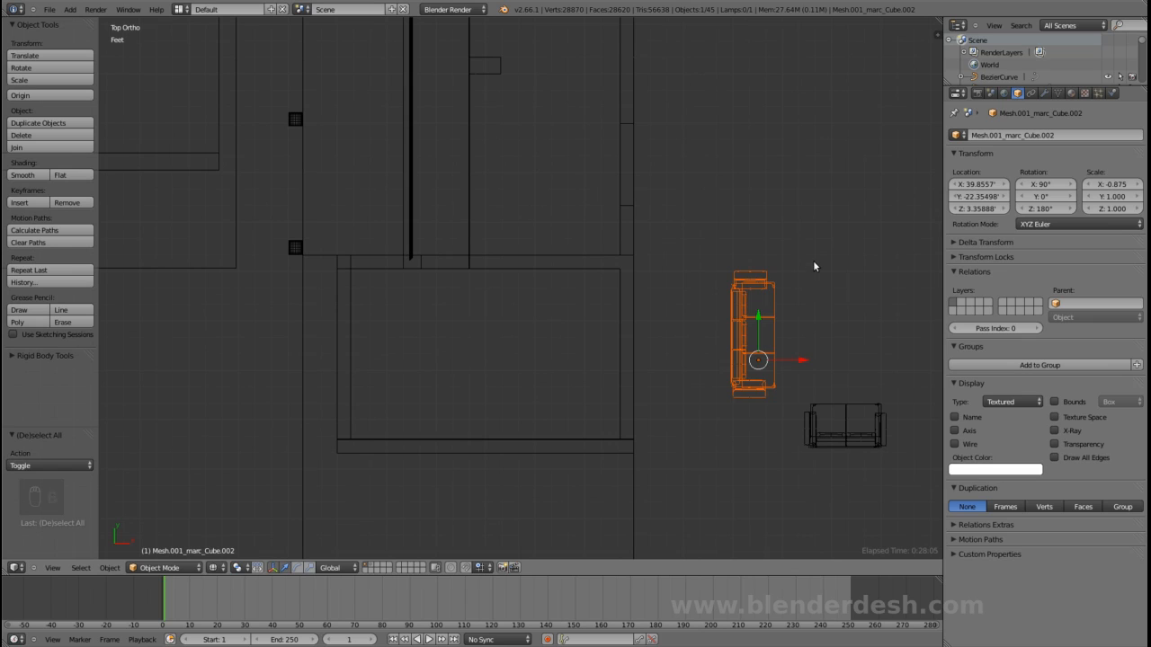
key("r")
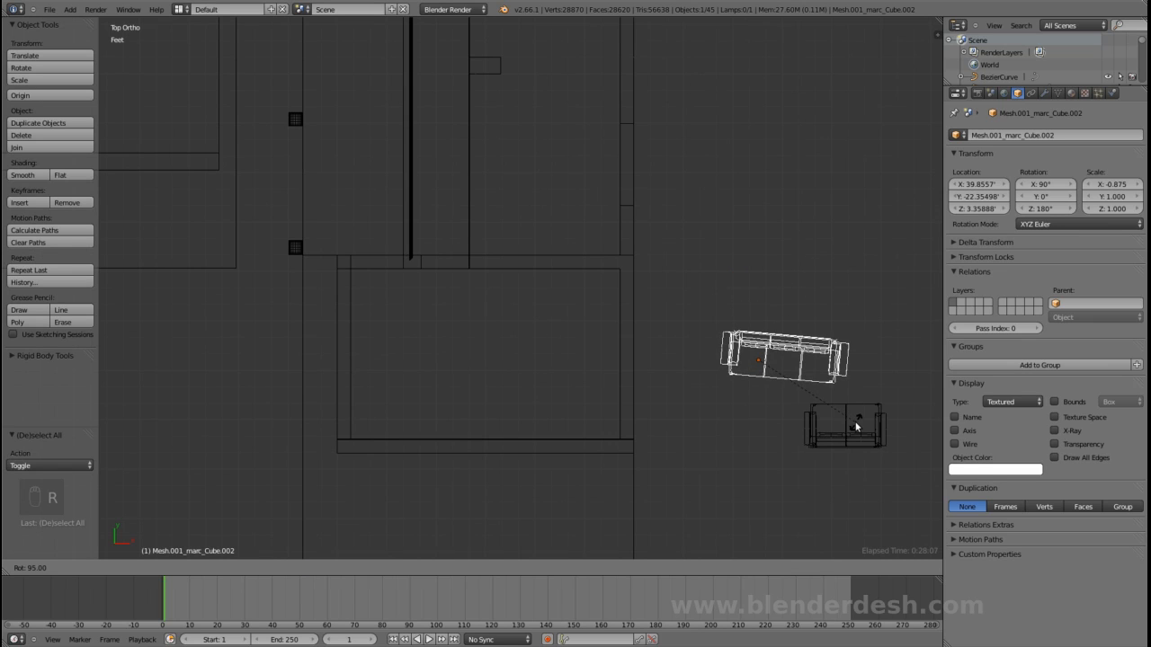
left_click(865, 414)
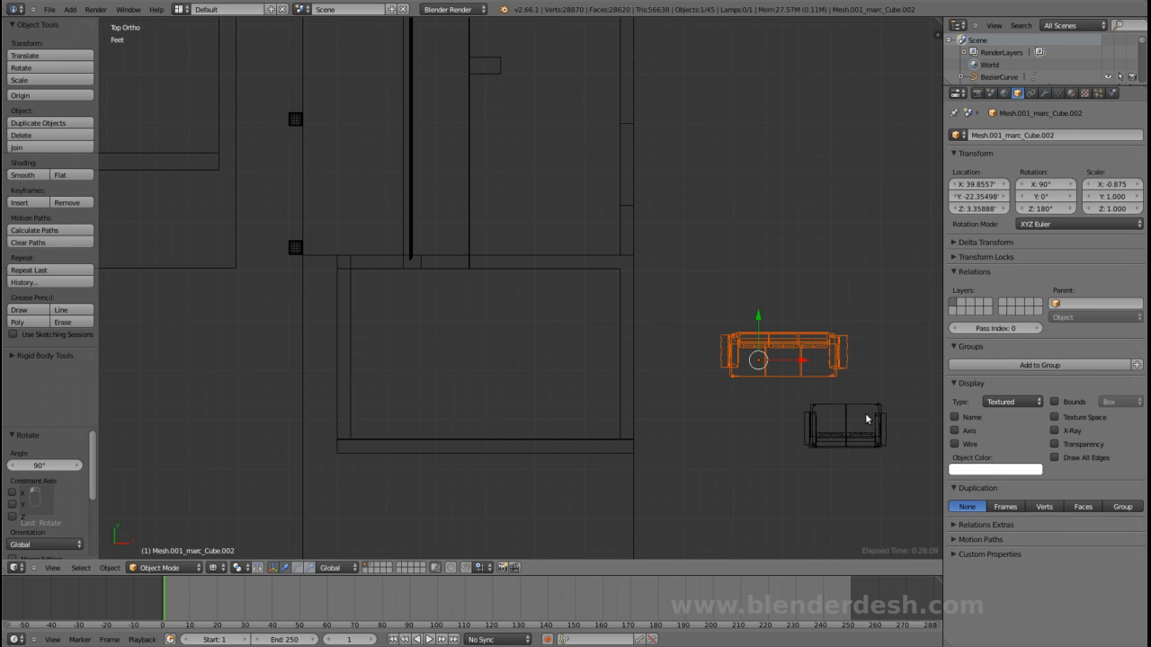
key("g")
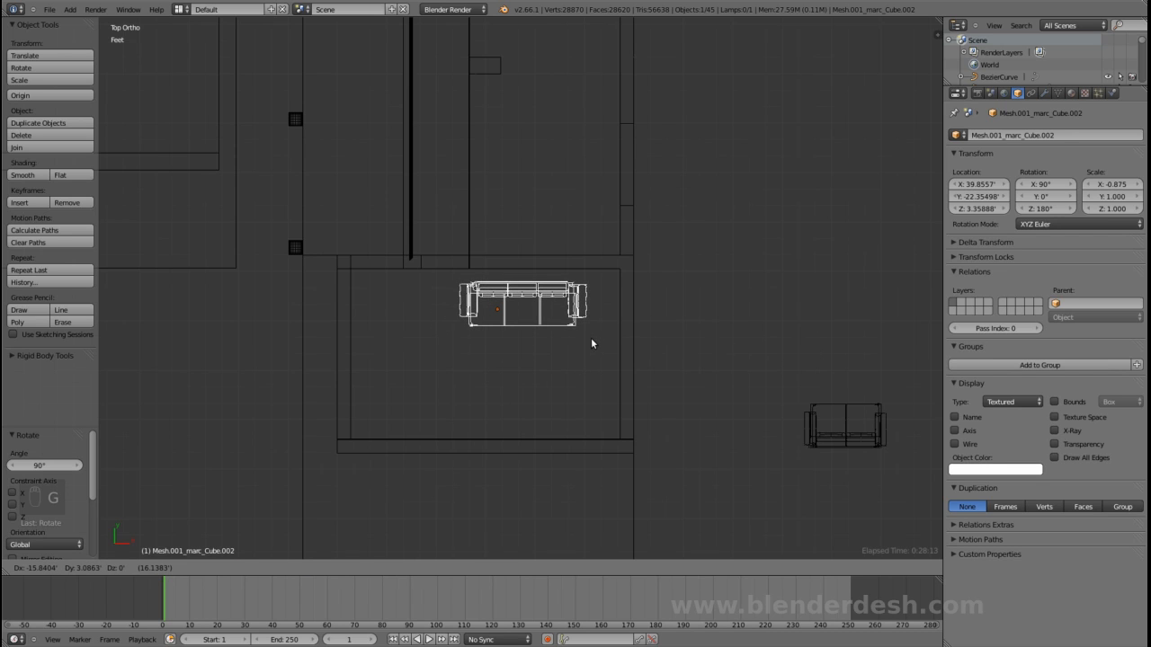
left_click(591, 338)
- Lower the three-seat sofa onto the floor in shaded view and shift it 4.99" along X in the end room
mouse_move(587, 348)
middle_mouse_down()
mouse_move(695, 346)
mouse_move(607, 318)
mouse_move(654, 295)
middle_mouse_up()
scroll(608, 319, "up", 3)
key("z")
scroll(562, 308, "up", 2)
left_click_drag(535, 295, 561, 315)
middle_click_drag(590, 342, 571, 364)
left_click_drag(556, 352, 565, 349)
middle_click_drag(586, 352, 624, 357)
key("KP_7")
key("z")
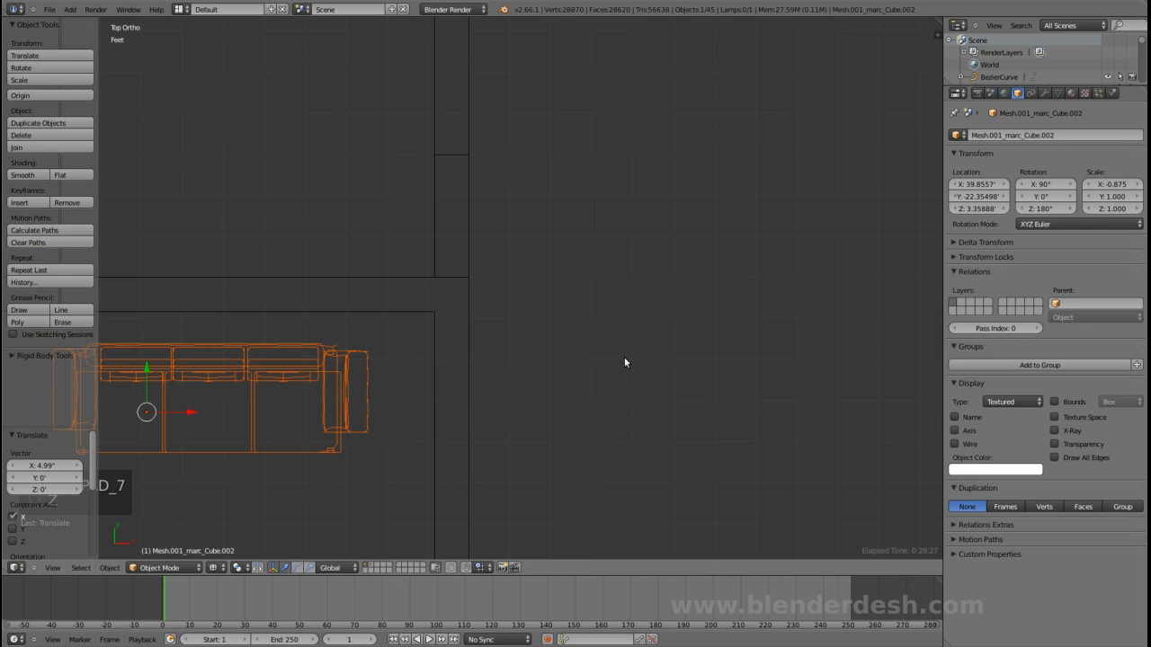
- Fine-tune the three-seat sofa's position against the end room's back wall in top view, nudging it 929.57 thou along Y
scroll(540, 357, "down", 3)
middle_click_drag(452, 379, 619, 384, "shift")
left_click_drag(449, 325, 509, 349)
left_click_drag(472, 313, 472, 311)
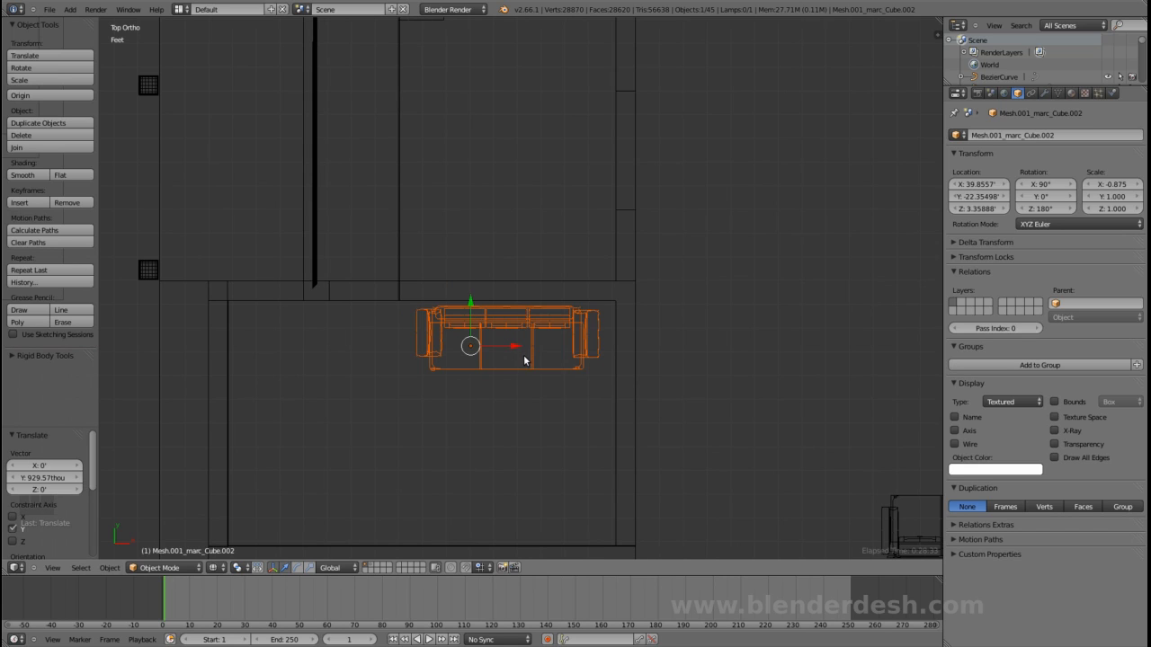
left_click_drag(515, 349, 512, 348)
left_click_drag(468, 303, 468, 300)
- Select the two-seat sofa standing outside beside the house
scroll(468, 299, "down", 2)
middle_click_drag(537, 341, 496, 301, "shift")
right_click(760, 424)
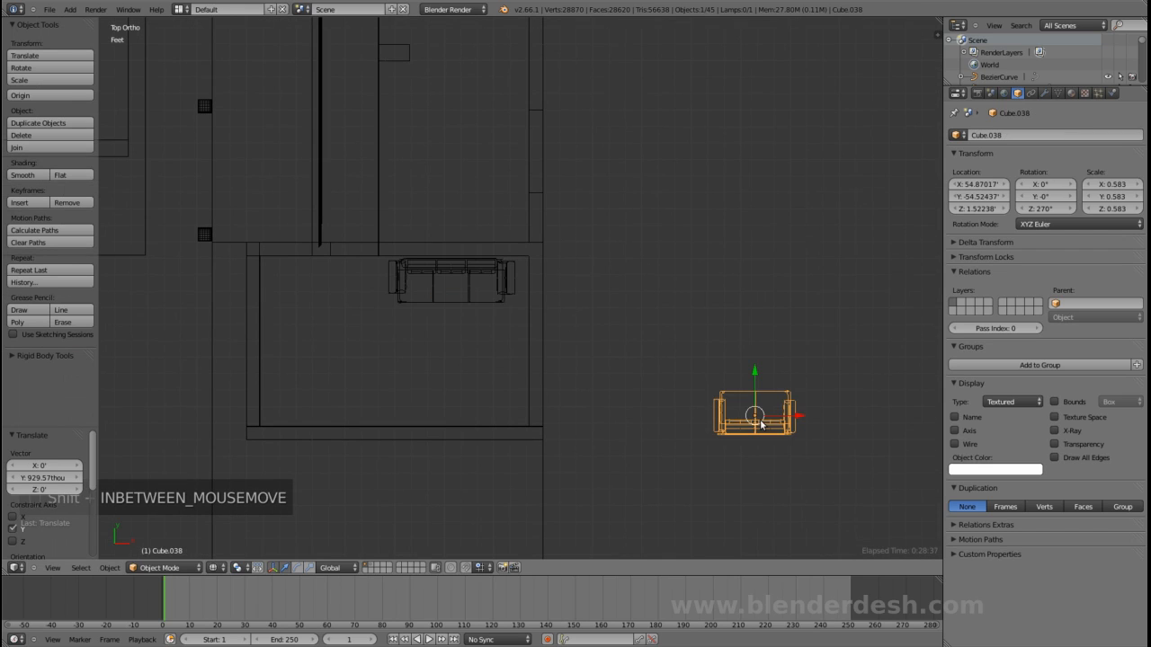
key("r")
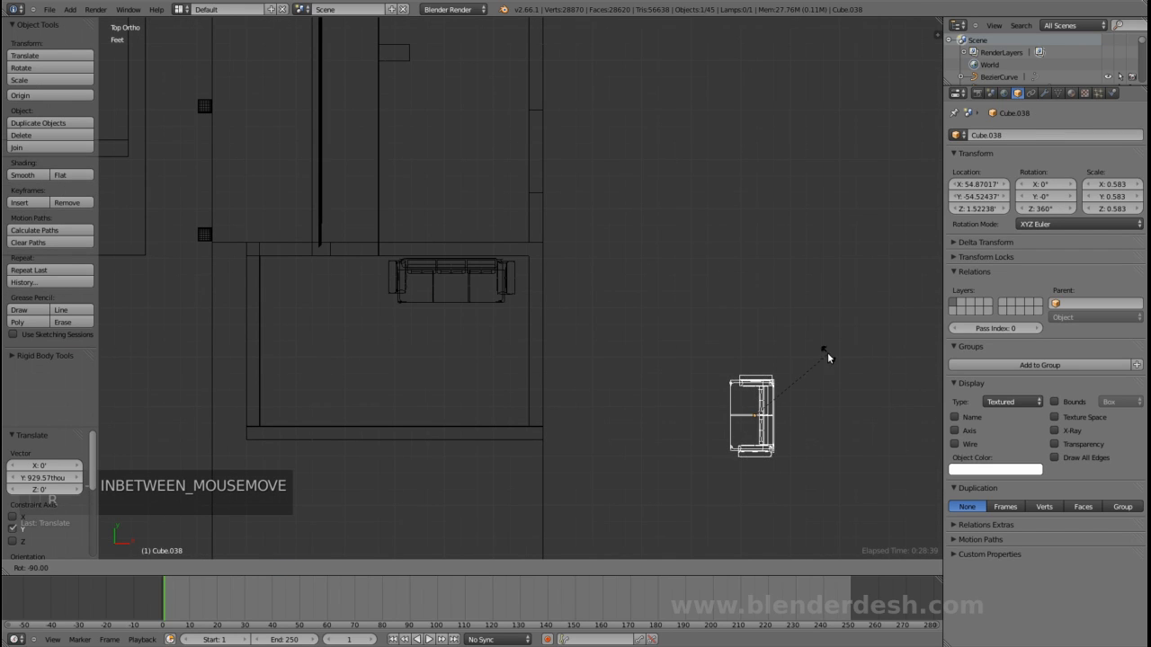
left_click(824, 344)
key("ctrl+z")
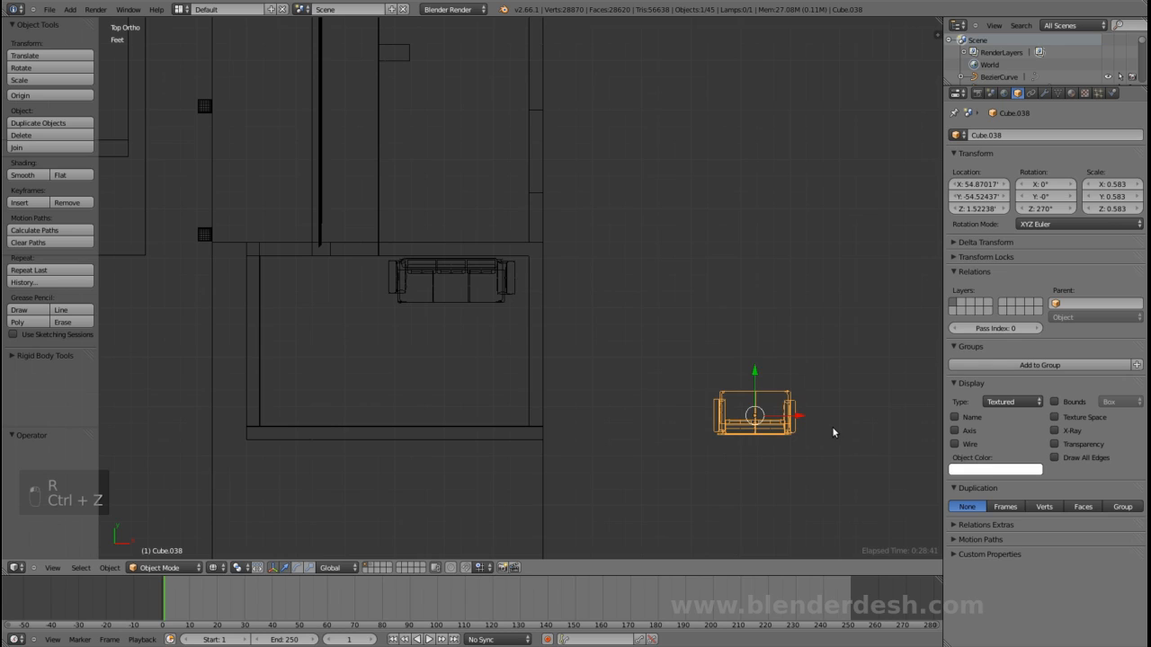
- Rotate the two-seat sofa -90° and move it -15.171' in X and 2.937' in Y into the end room
key("r")
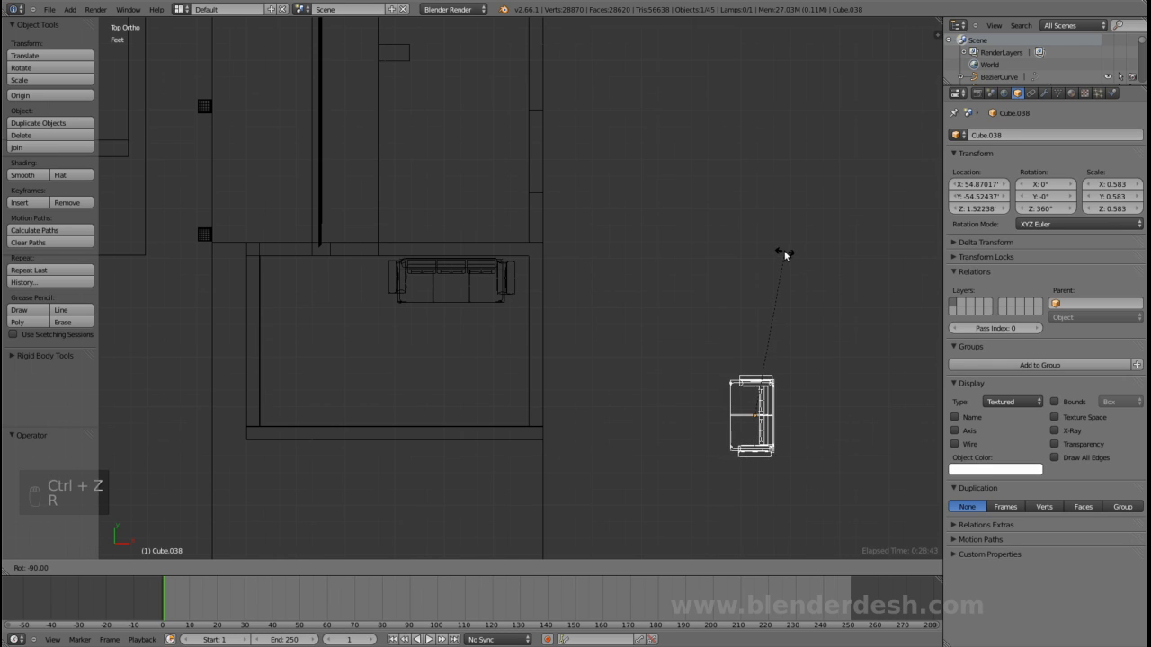
left_click(783, 252)
key("g")
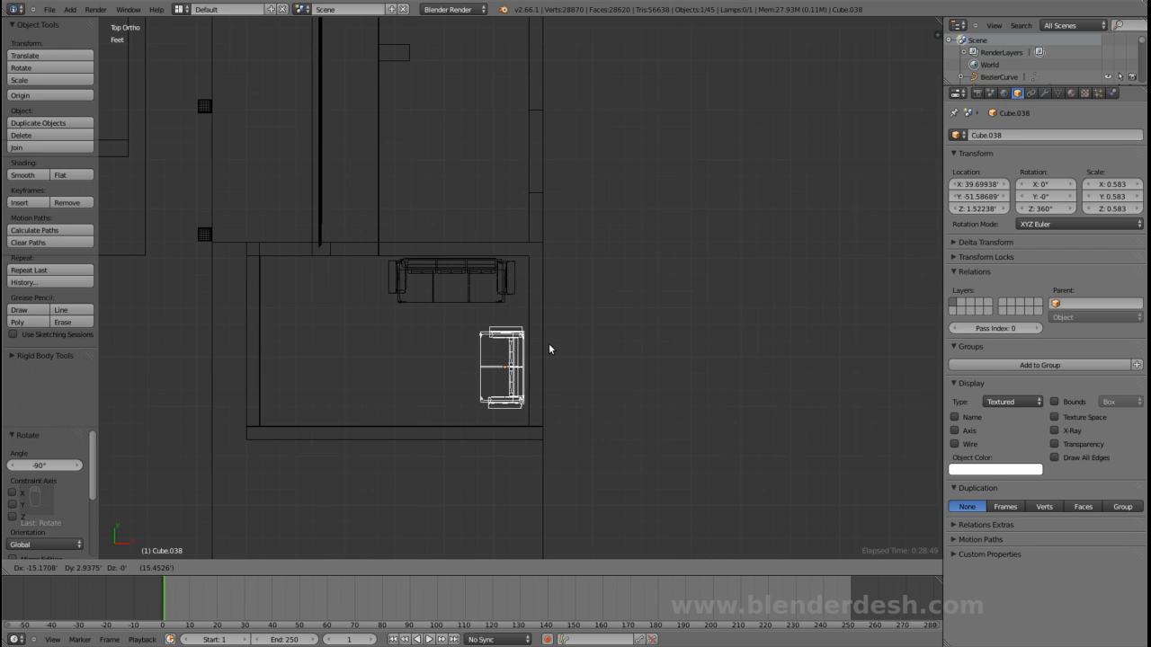
left_click(550, 344)
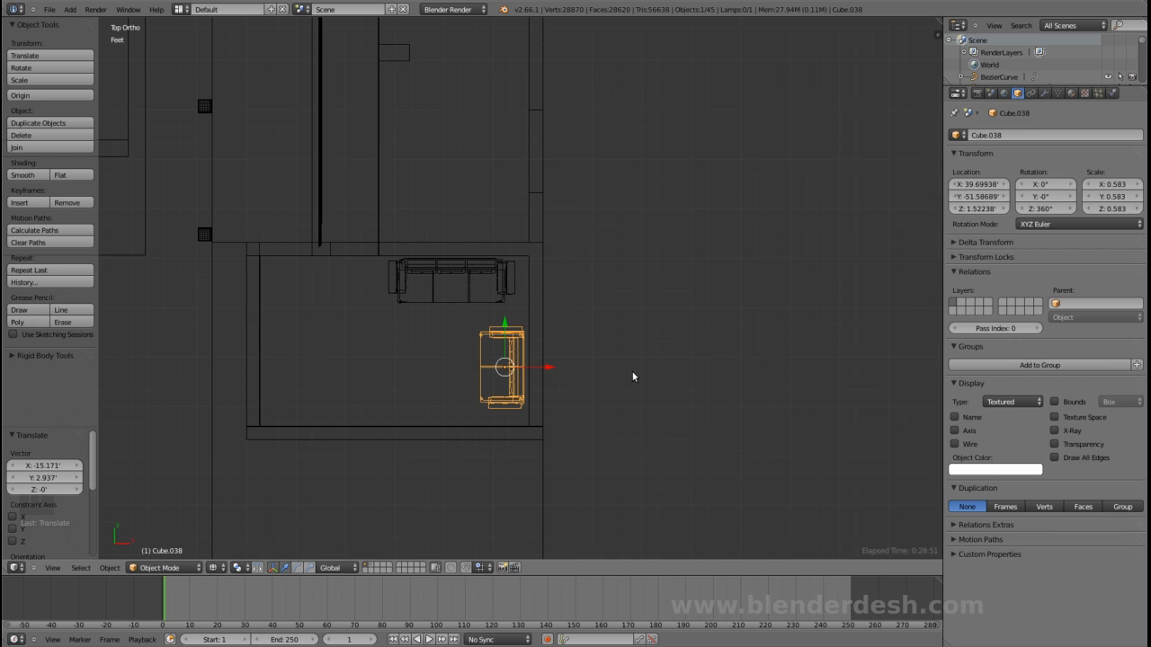
- Nudge the two-seat sofa to X 39.77375', lower it onto the floor at Z 10.79159", and save the file
key("ctrl+s")
left_click_drag(539, 365, 542, 366)
key("a")
mouse_move(597, 421)
middle_mouse_down()
mouse_move(663, 351)
mouse_move(537, 347)
mouse_move(557, 368)
mouse_move(595, 363)
mouse_move(642, 382)
mouse_move(649, 355)
middle_mouse_up()
key("z")
scroll(559, 357, "up", 3)
right_click(658, 308)
left_click_drag(671, 281, 741, 378)
key("a")
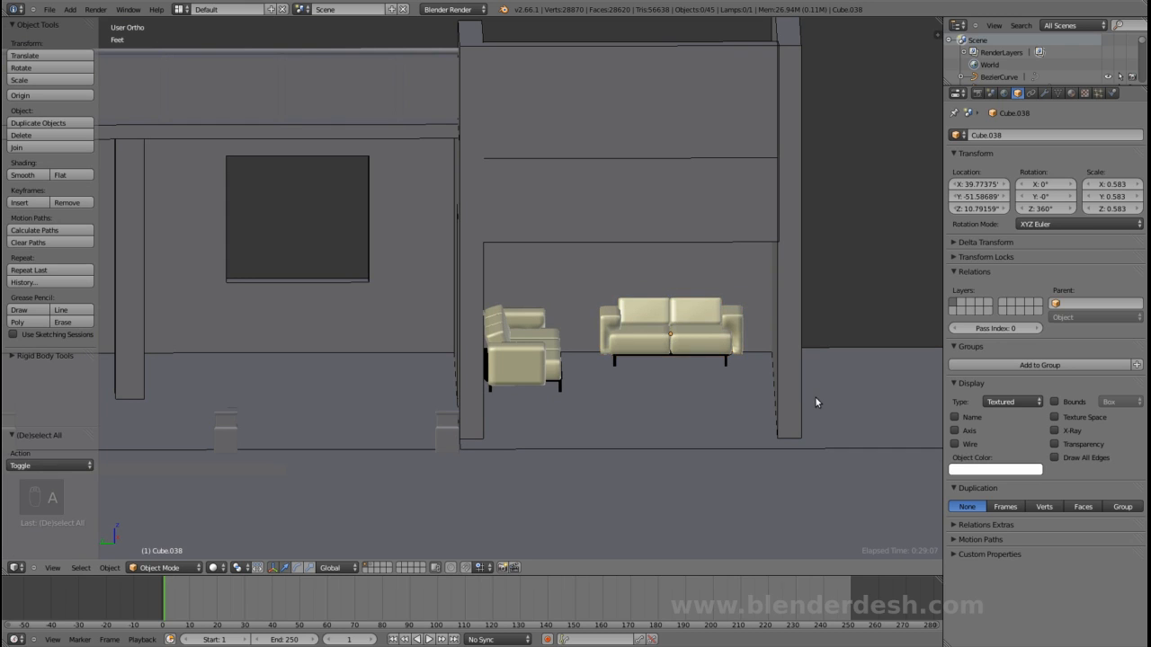
key("ctrl+s")
left_click(816, 398)
- Check the furnished end room from outside and compare it with the reference image Buil ext 002.png
middle_click_drag(815, 397, 591, 394)
scroll(704, 424, "up", 2)
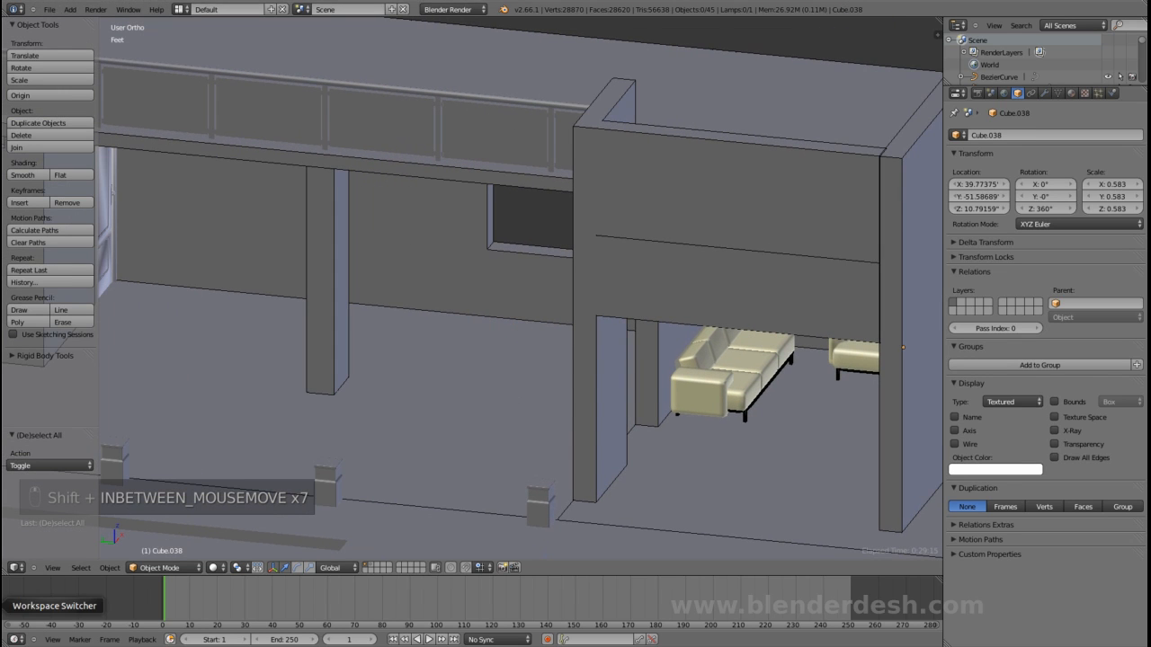
left_click(1, 579)
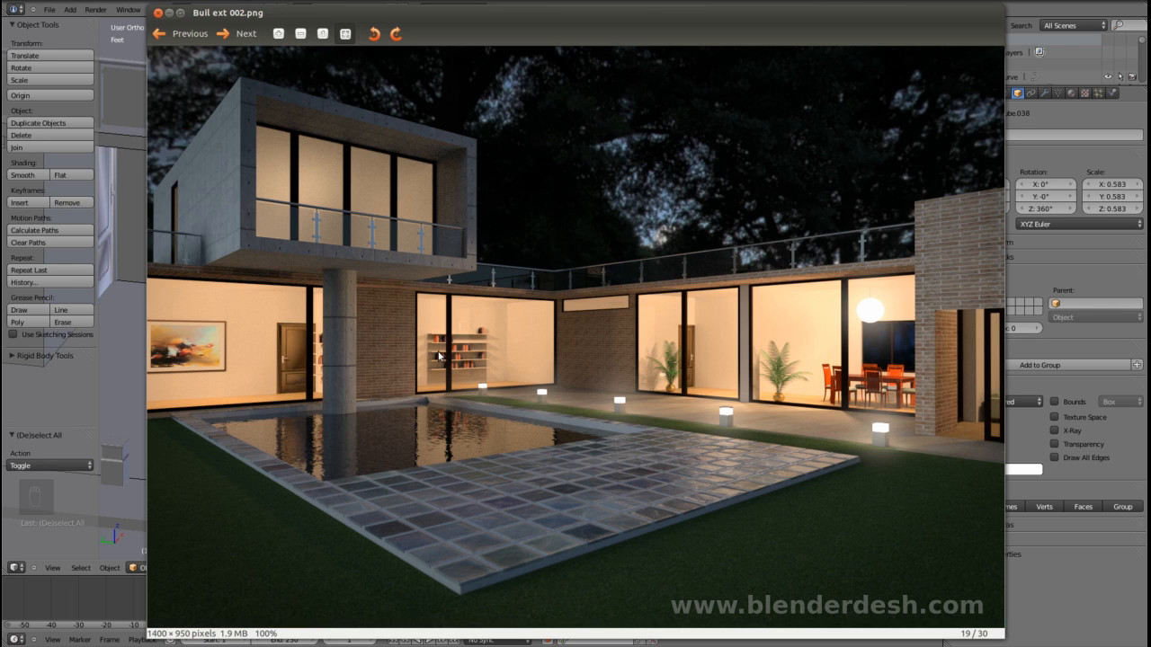
left_click(169, 12)
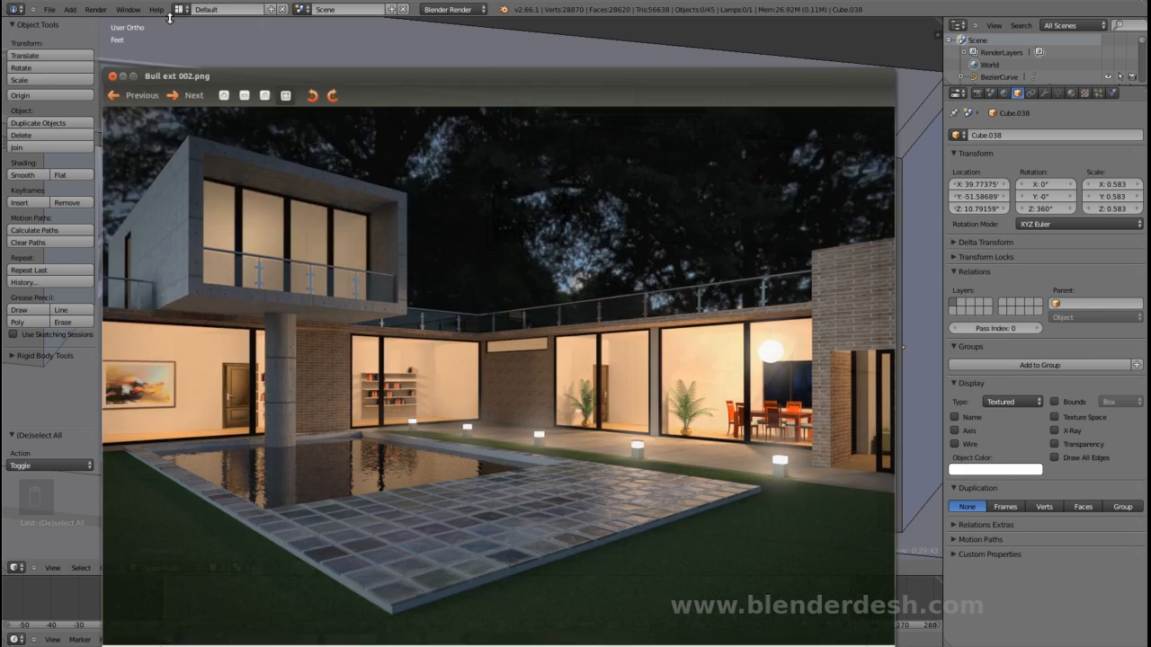
- Switch to the browser and look through the model categories on Blend Swap
left_click(6, 119)
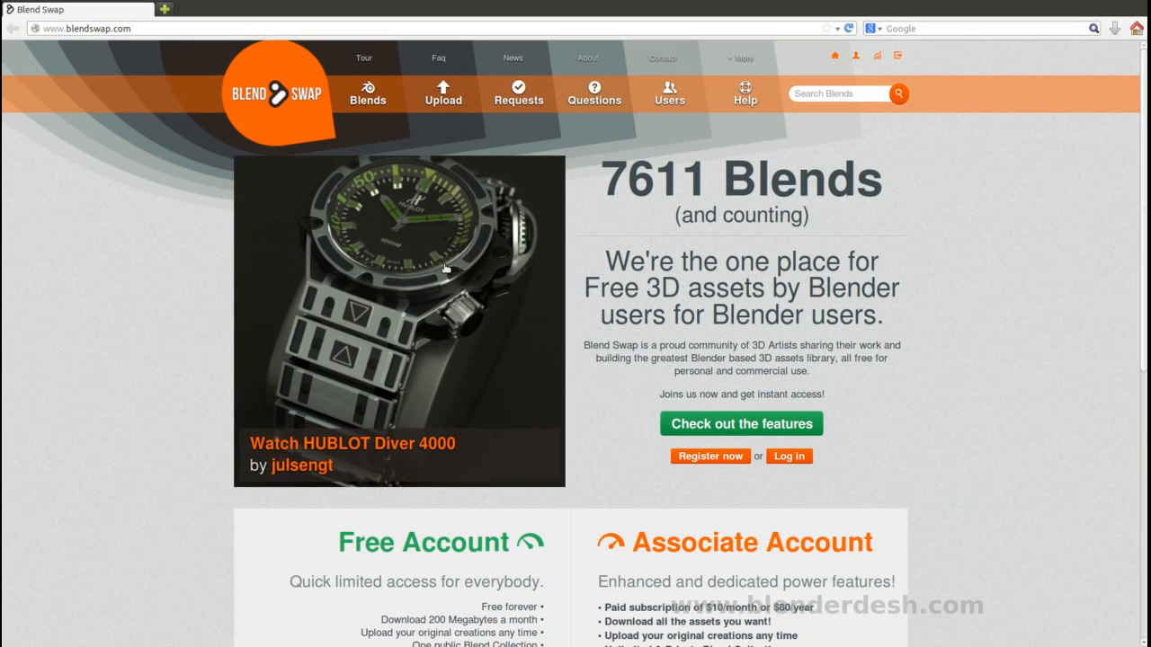
mouse_move(367, 102)
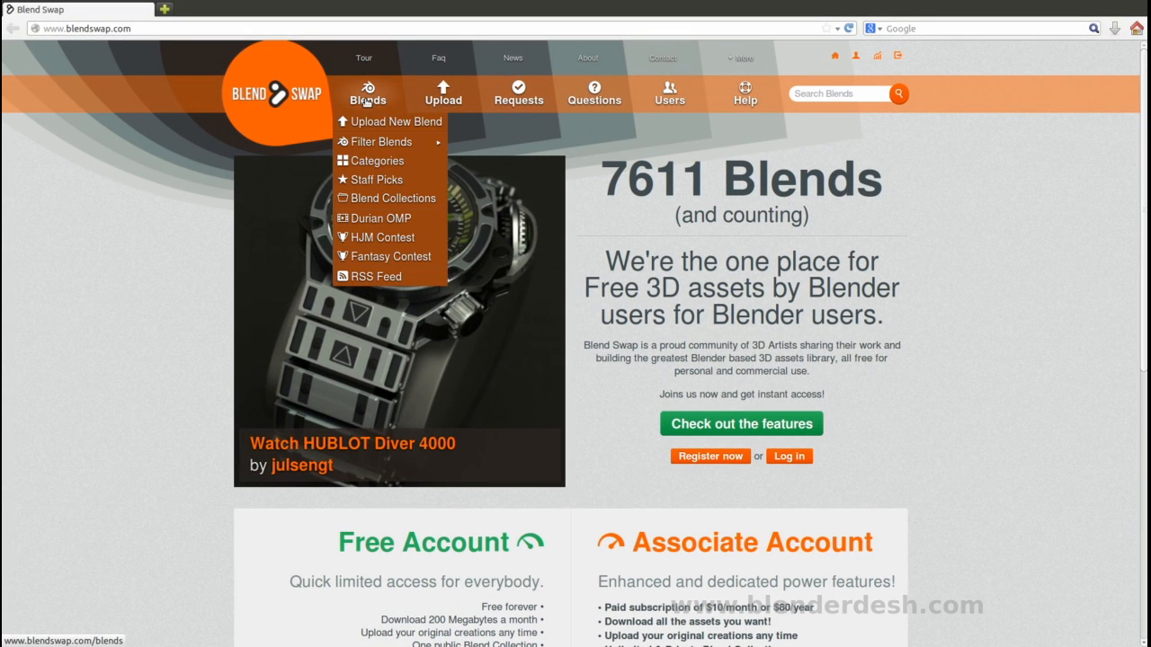
left_click(371, 161)
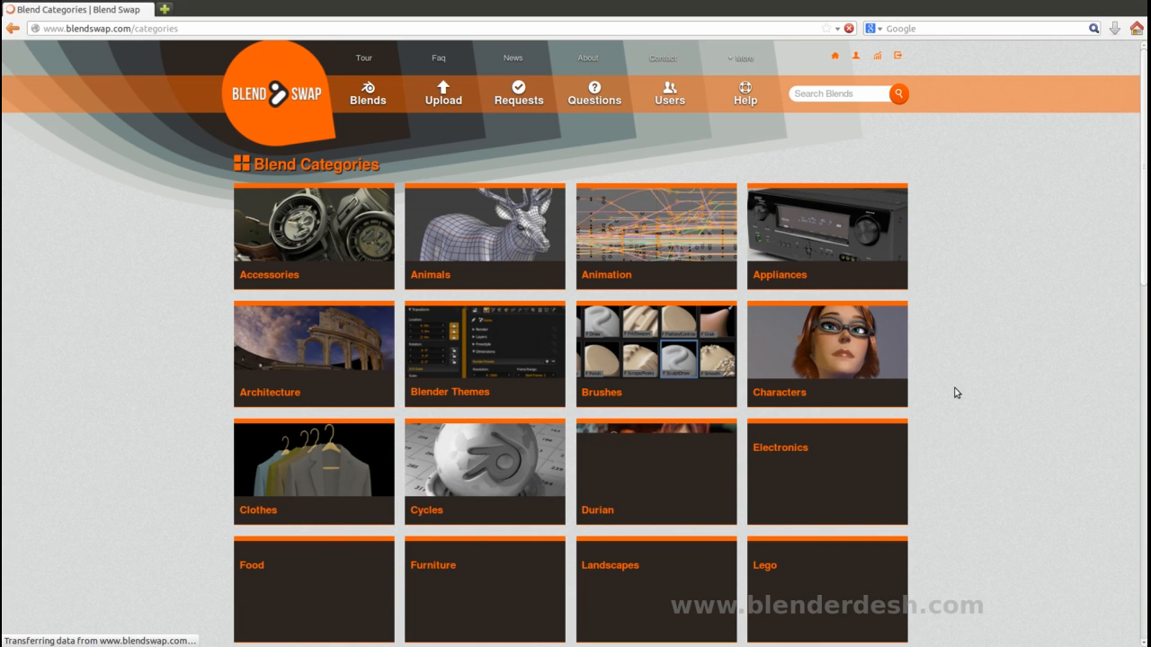
scroll(956, 393, "down", 1)
scroll(956, 393, "down", 5)
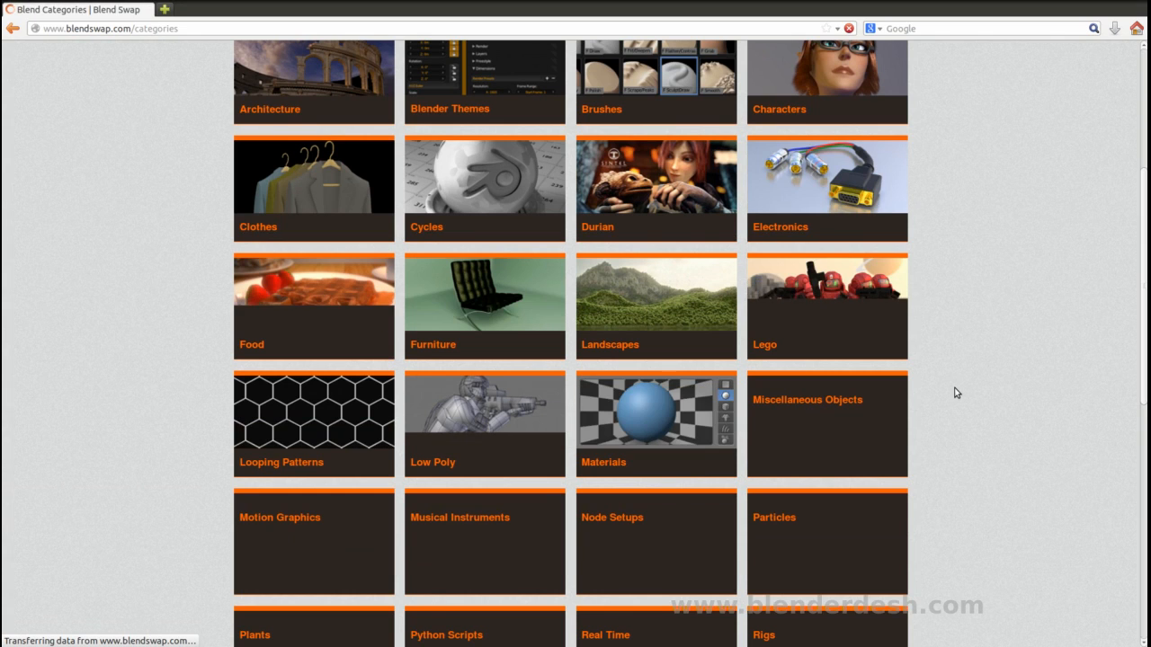
scroll(956, 393, "down", 3)
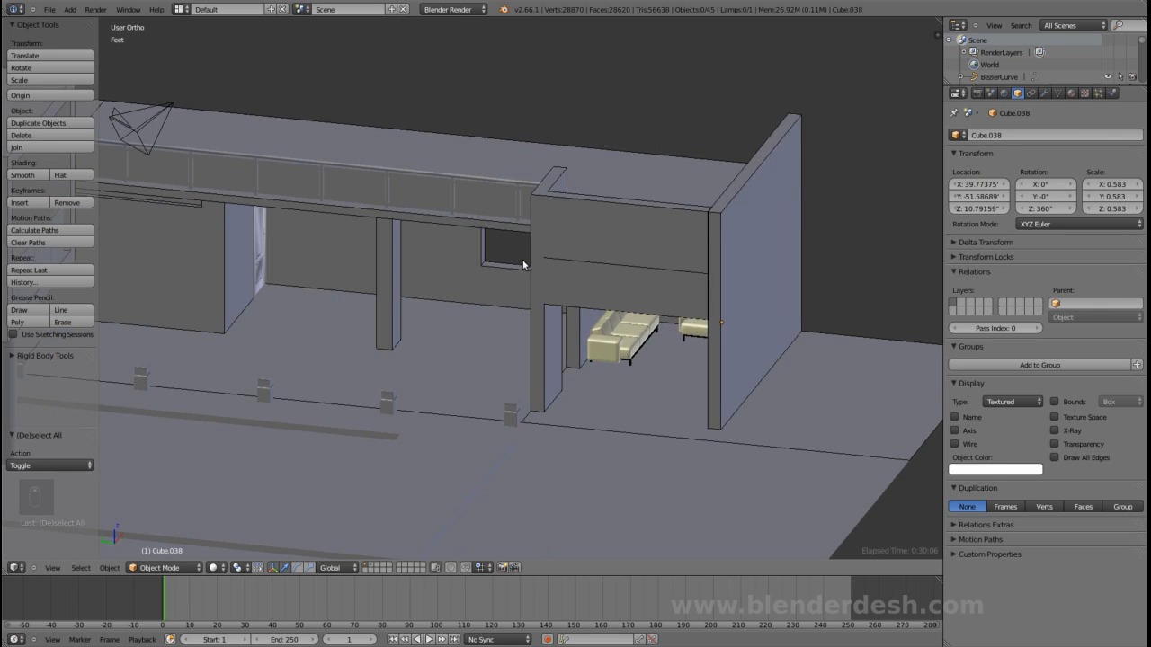
- Return to Blender, bring the whole house into view and save the file
scroll(526, 268, "down", 2)
middle_click_drag(368, 280, 587, 320)
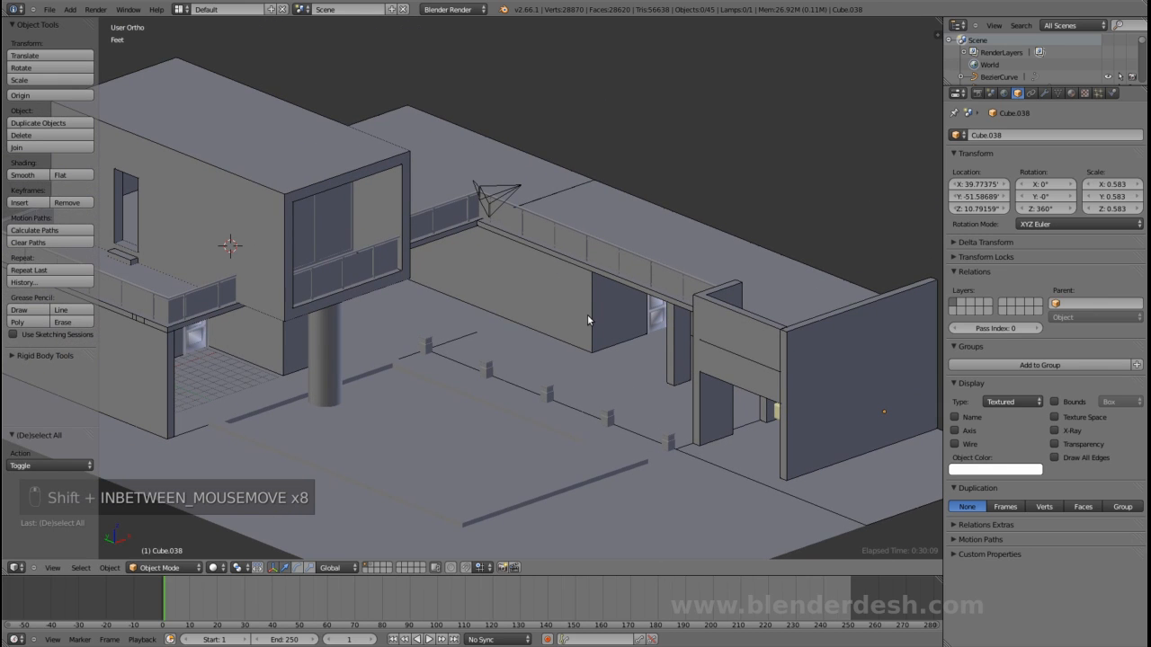
key("ctrl+s")
left_click(585, 306)
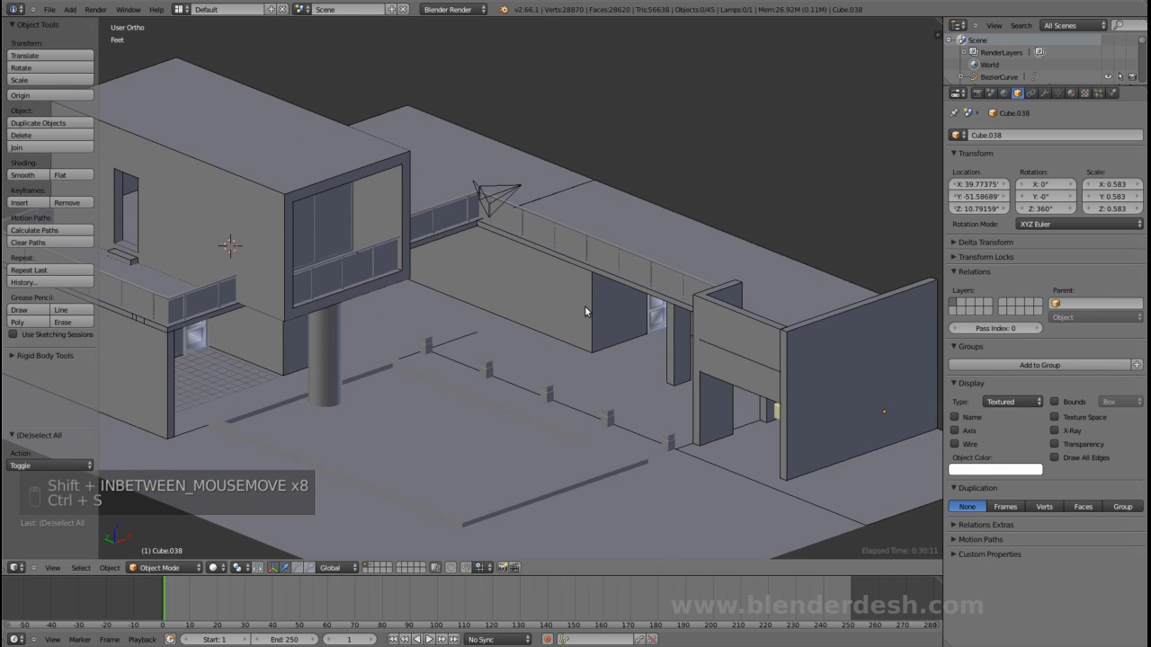
- Examine the house in perspective projection from a low courtyard viewpoint similar to the reference image
key("KP_5")
scroll(585, 308, "down", 1)
middle_click_drag(587, 334, 580, 296)
scroll(596, 293, "up", 1)
scroll(607, 287, "down", 2)
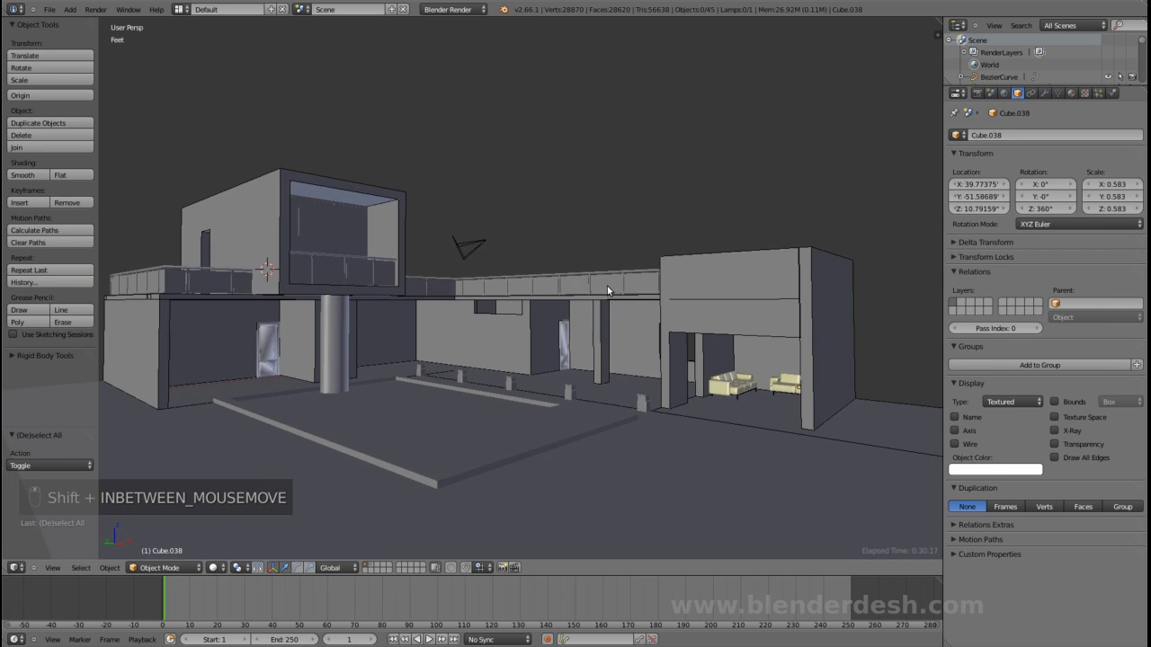
middle_click_drag(561, 292, 570, 287)
scroll(571, 287, "up", 1)
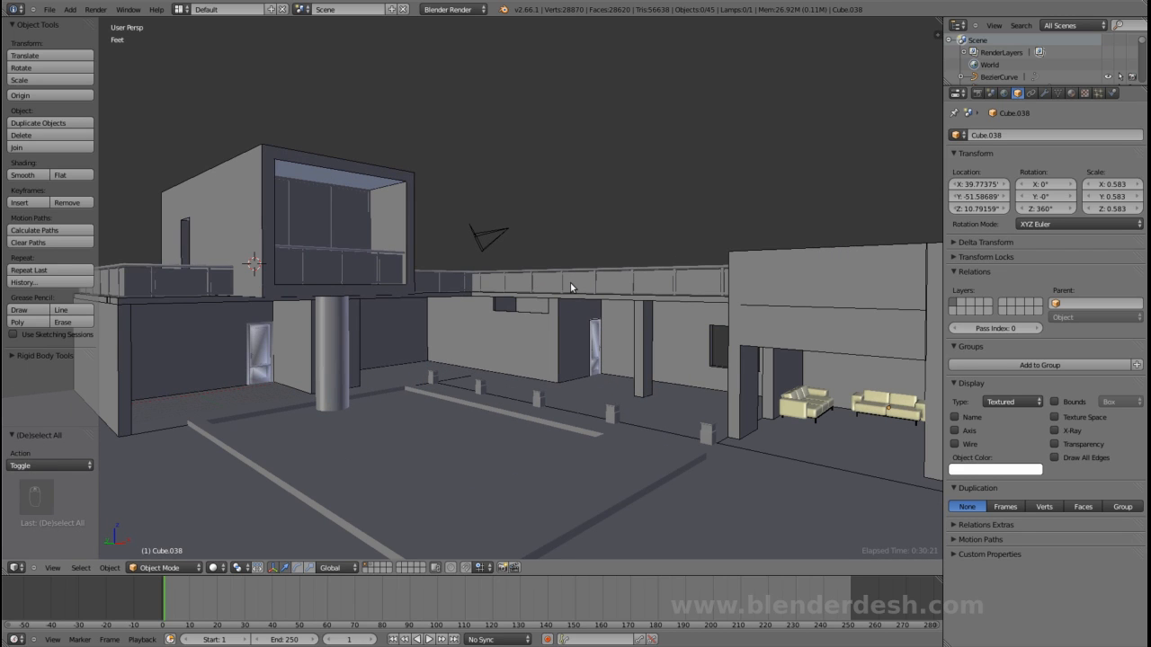
- Save the file and open the reference image Buil ext 002.png for comparison
key("ctrl+s")
left_click(570, 282)
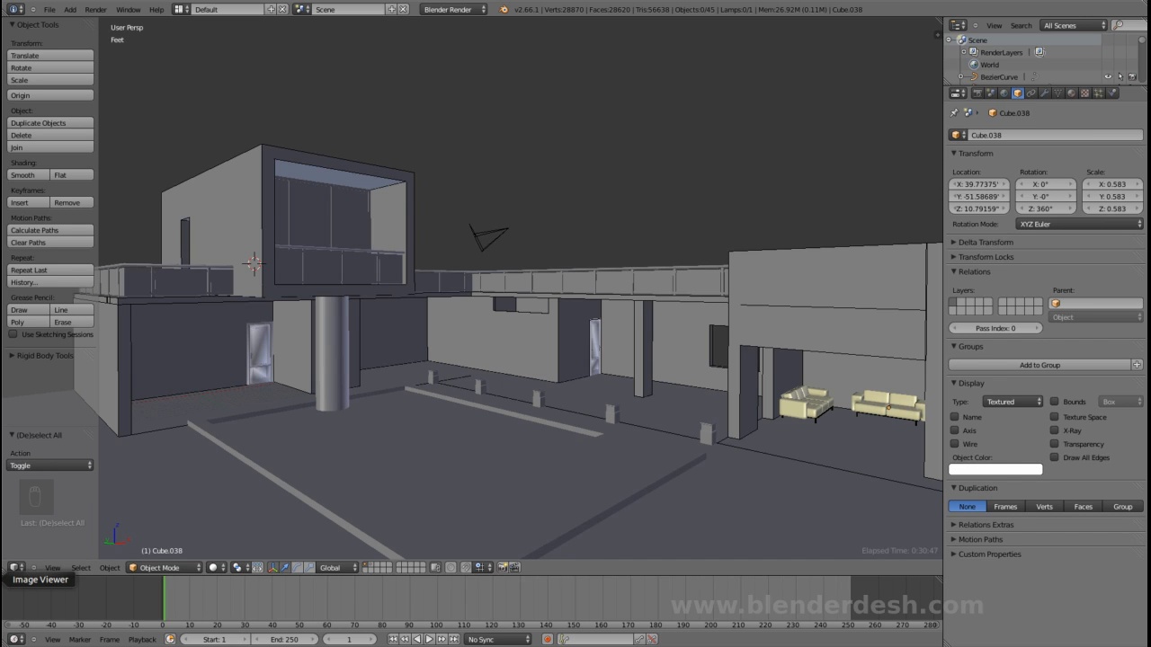
left_click(1, 579)
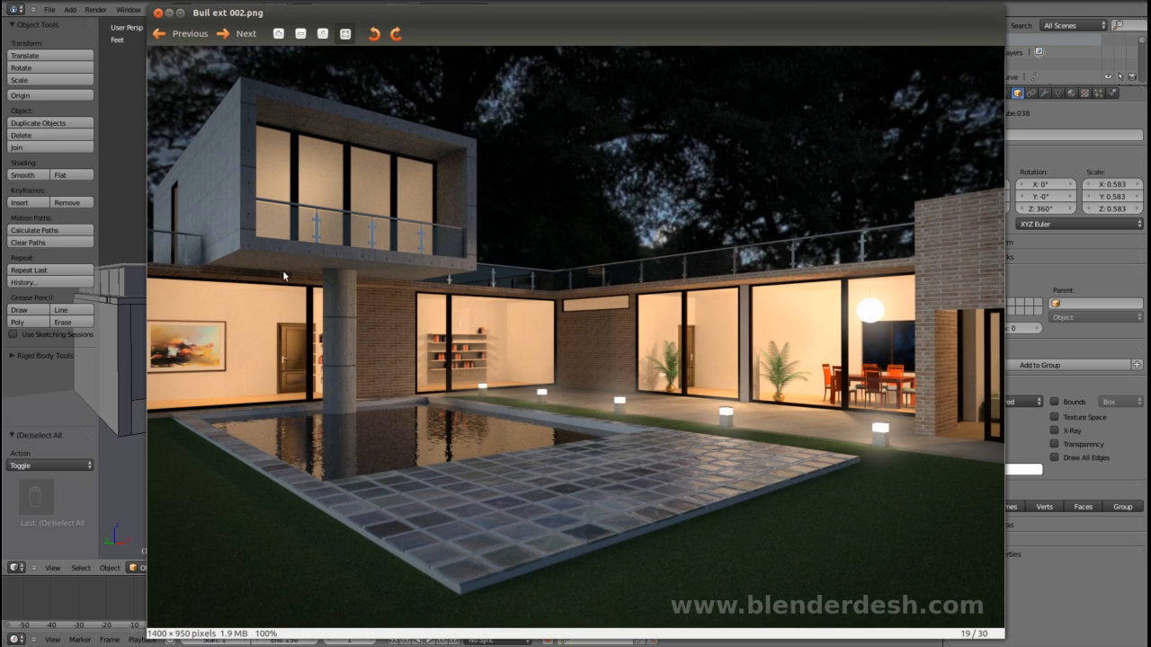